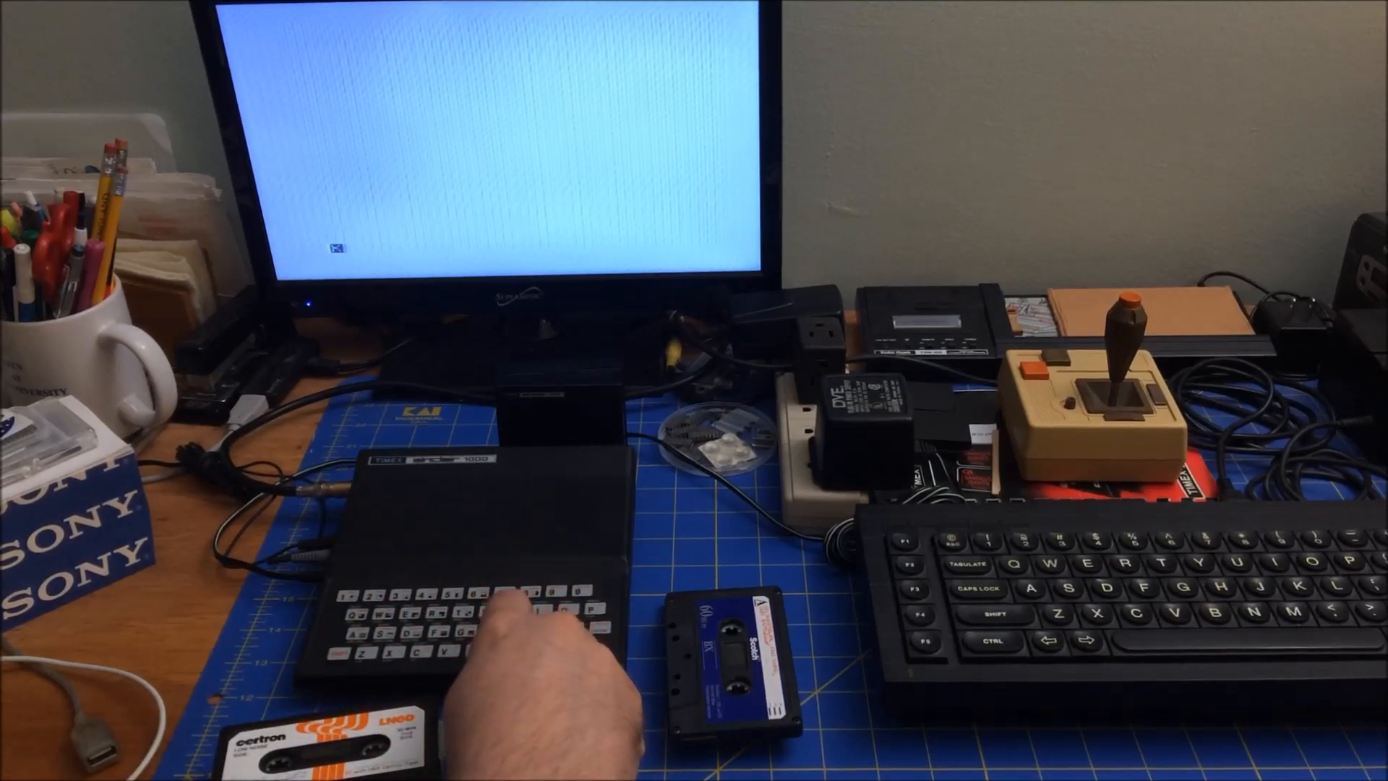
- Enter LOAD "" on the ZX81 to start loading from cassette, and bring up O.T.L.A
key(j)
text("")
key(Return)
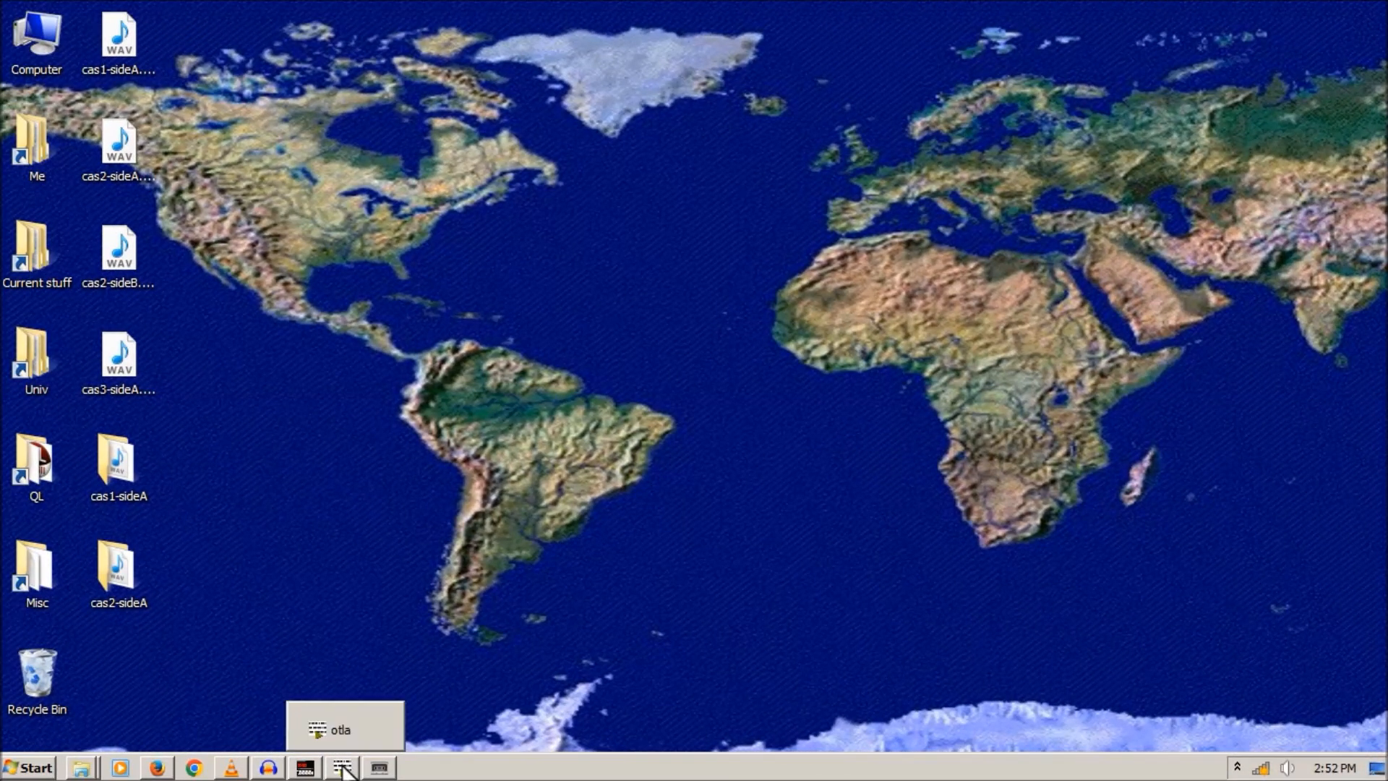
click(343, 769)
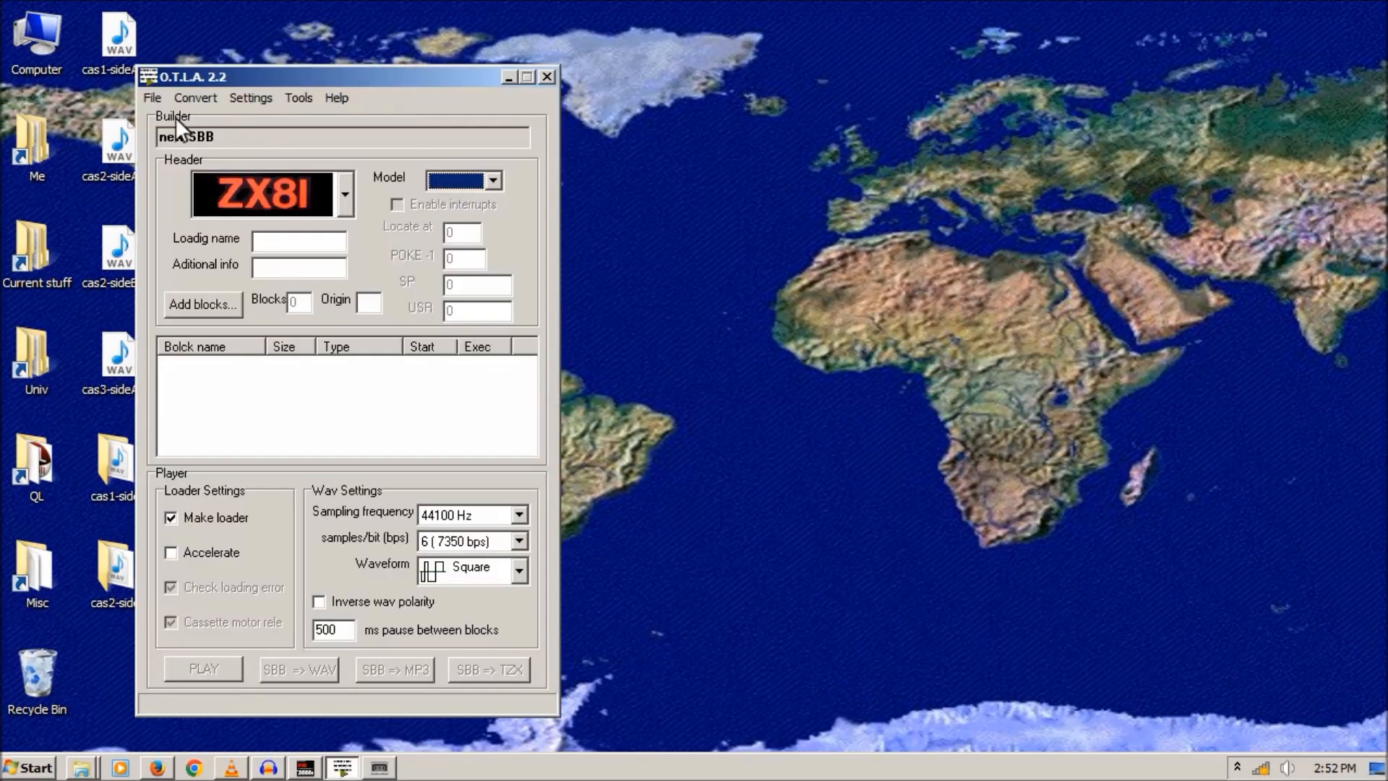
- Start a new O.T.L.A. tape with Flight-recovered.p added as its block
click(147, 99)
click(168, 136)
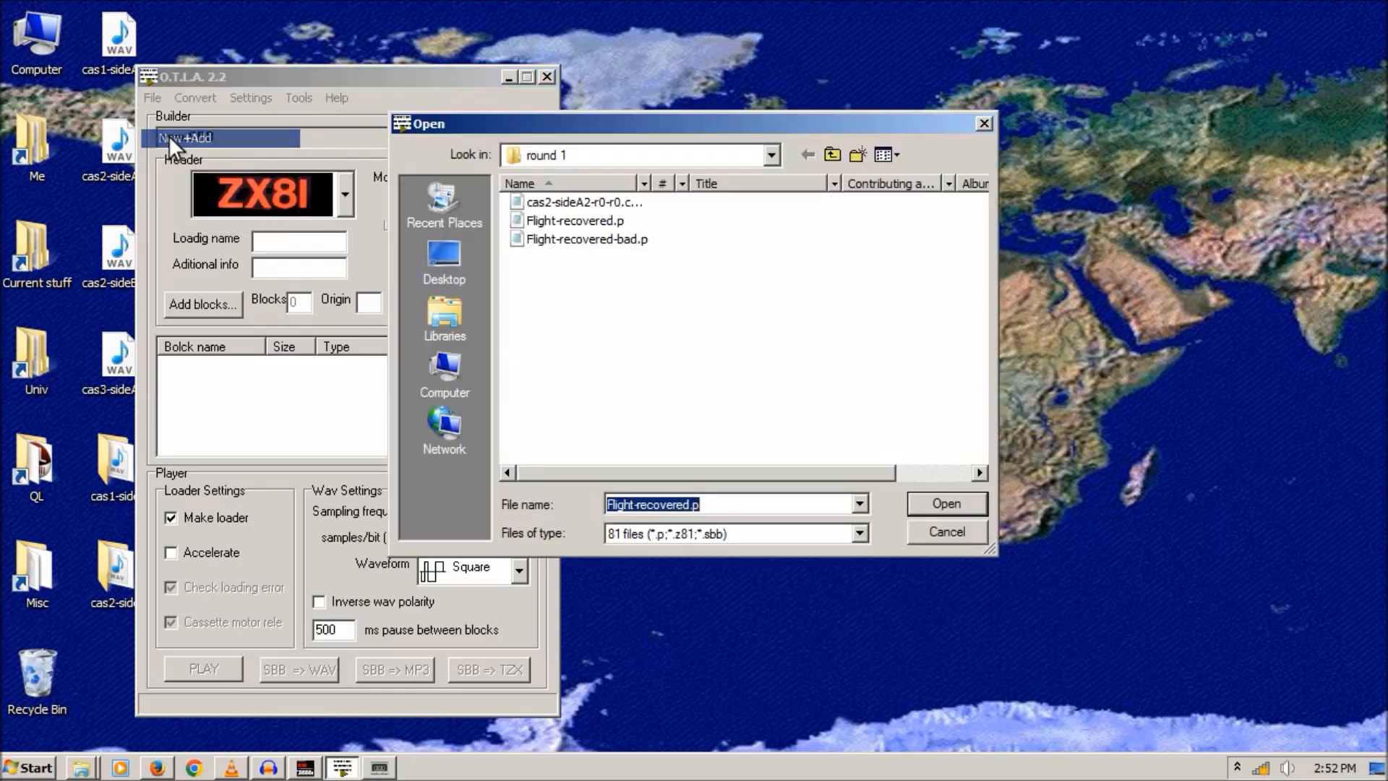
double_click(593, 224)
click(565, 517)
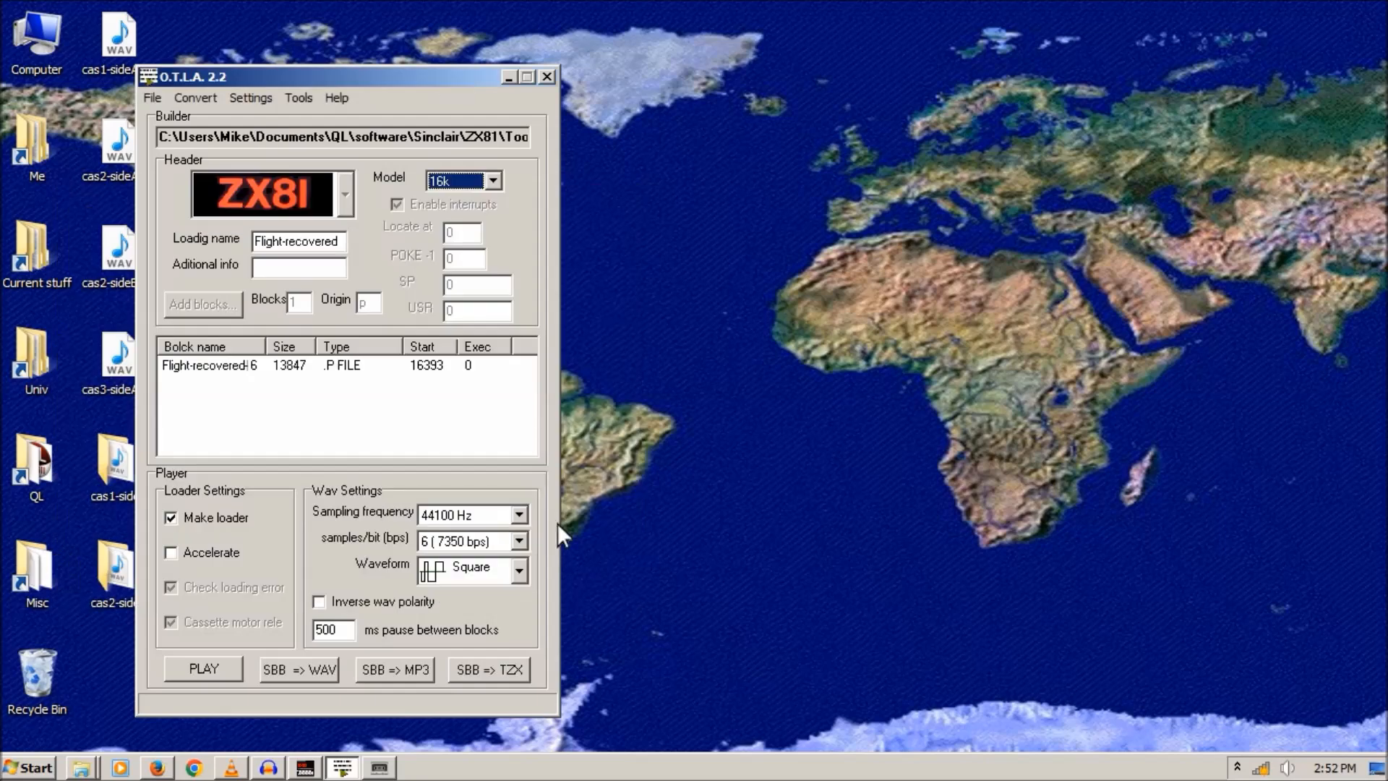
- Disable the Windows Speakers playback device so the headphones become the default
right_click(1288, 770)
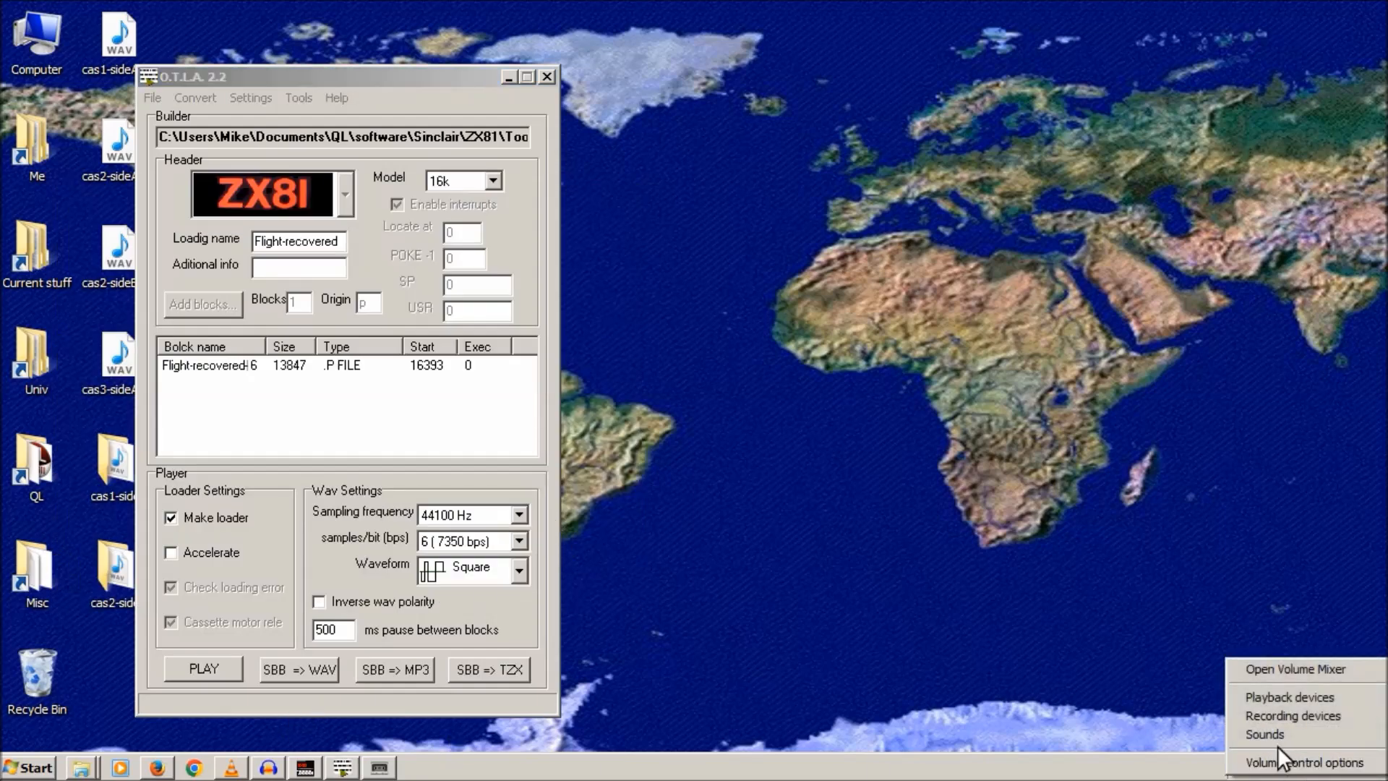
click(1268, 699)
right_click(230, 249)
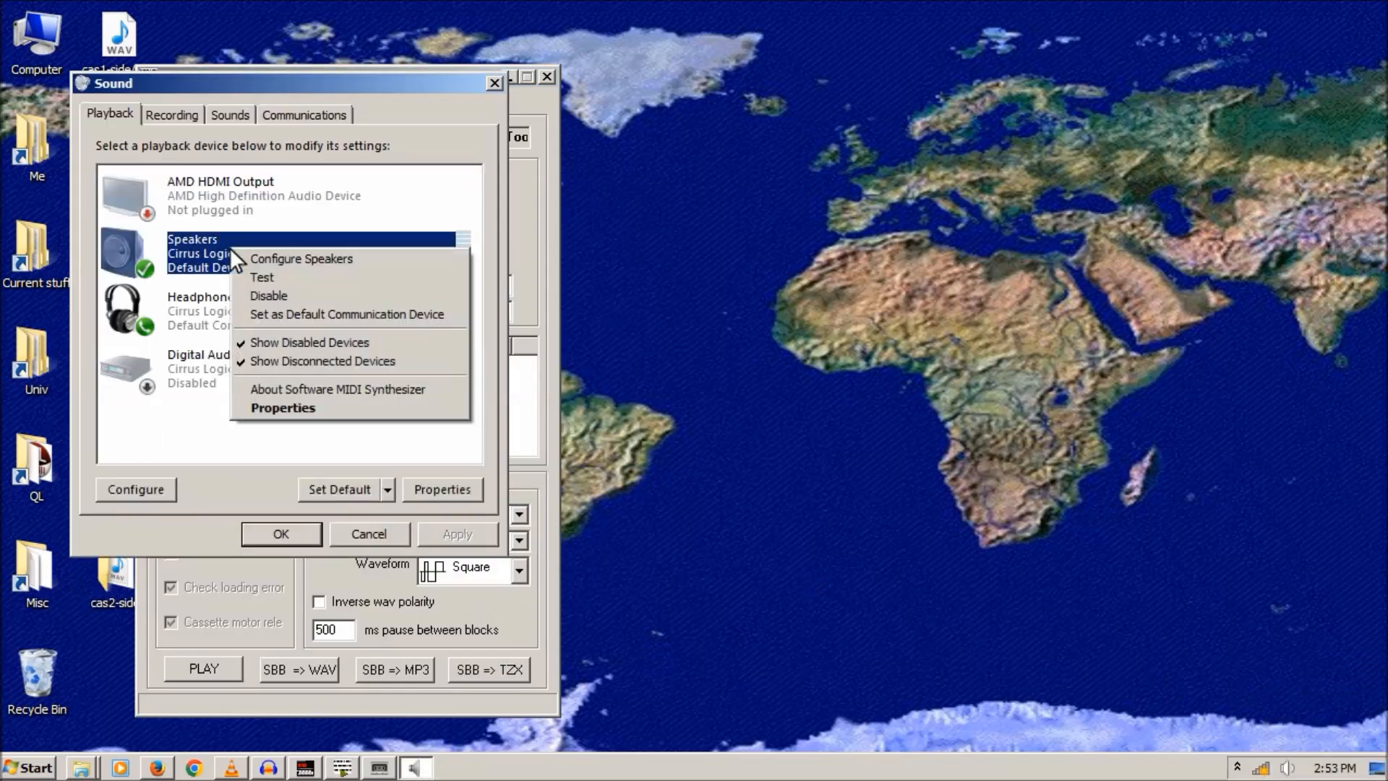
click(272, 292)
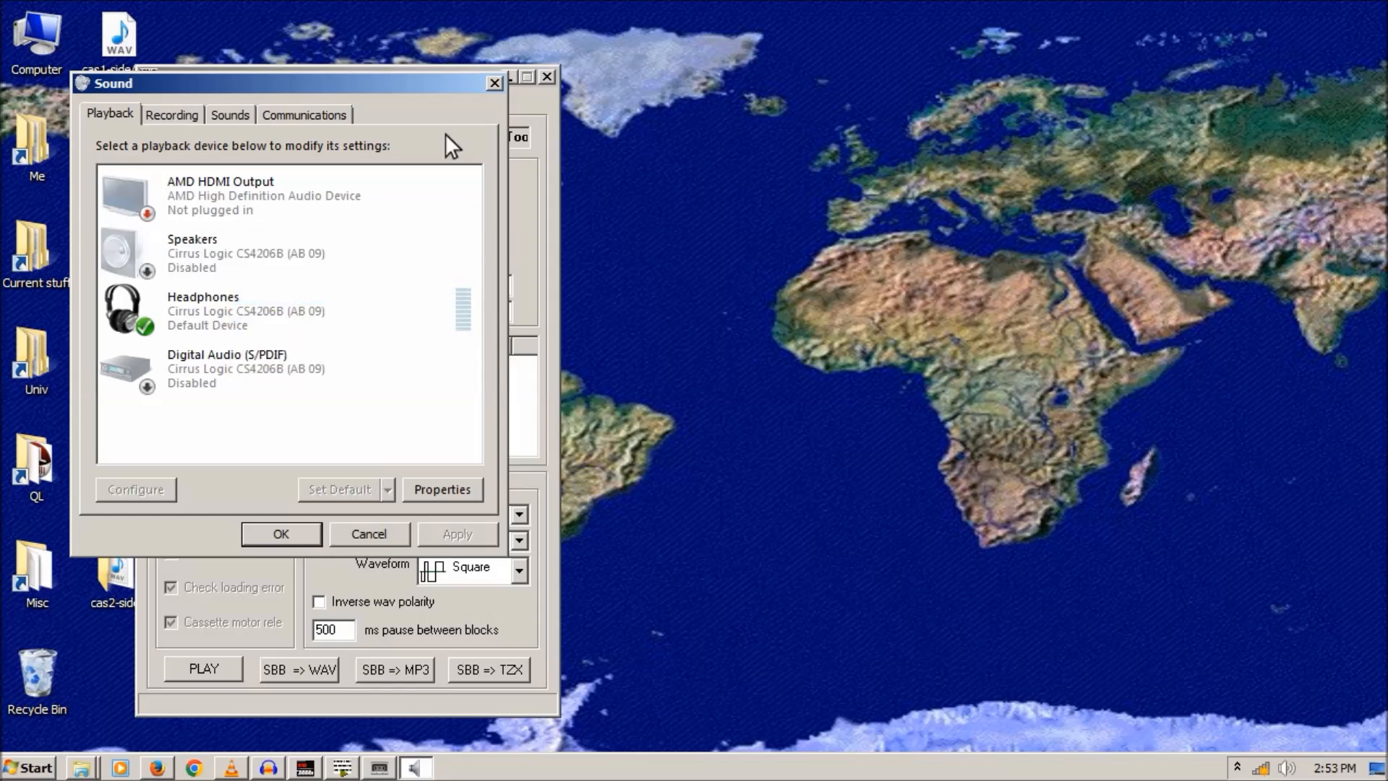
click(494, 83)
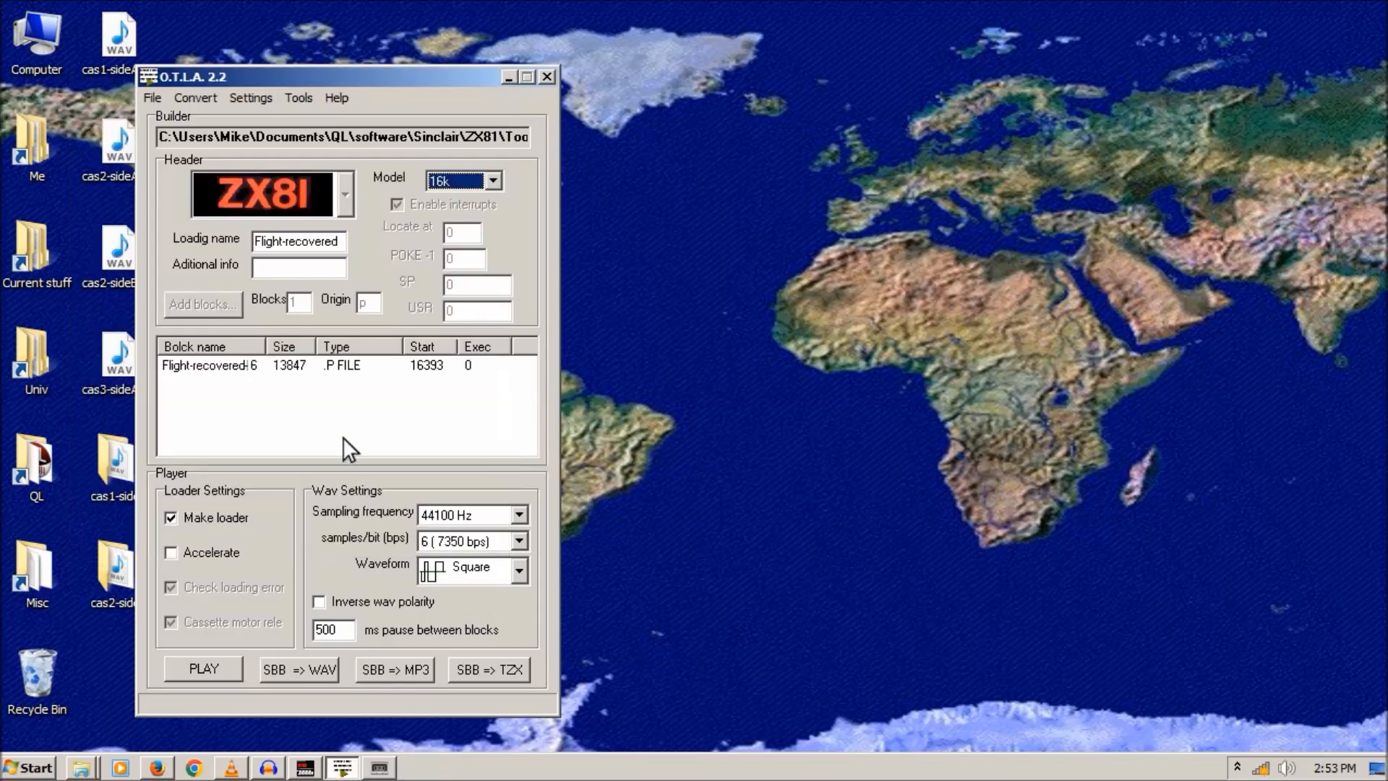
- Play the Flight-recovered block as audio, confirming the overwrite of Flight-recovered.sbb
click(202, 667)
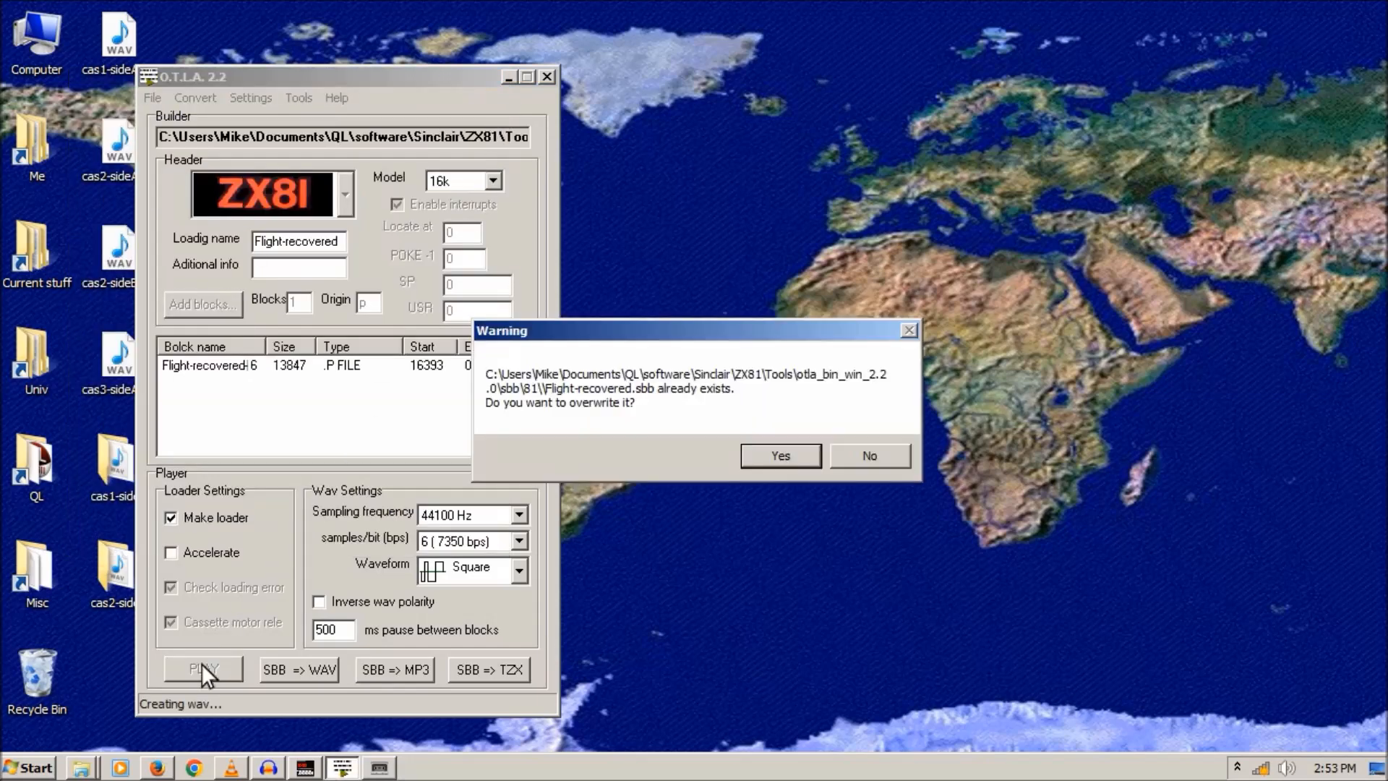
click(785, 455)
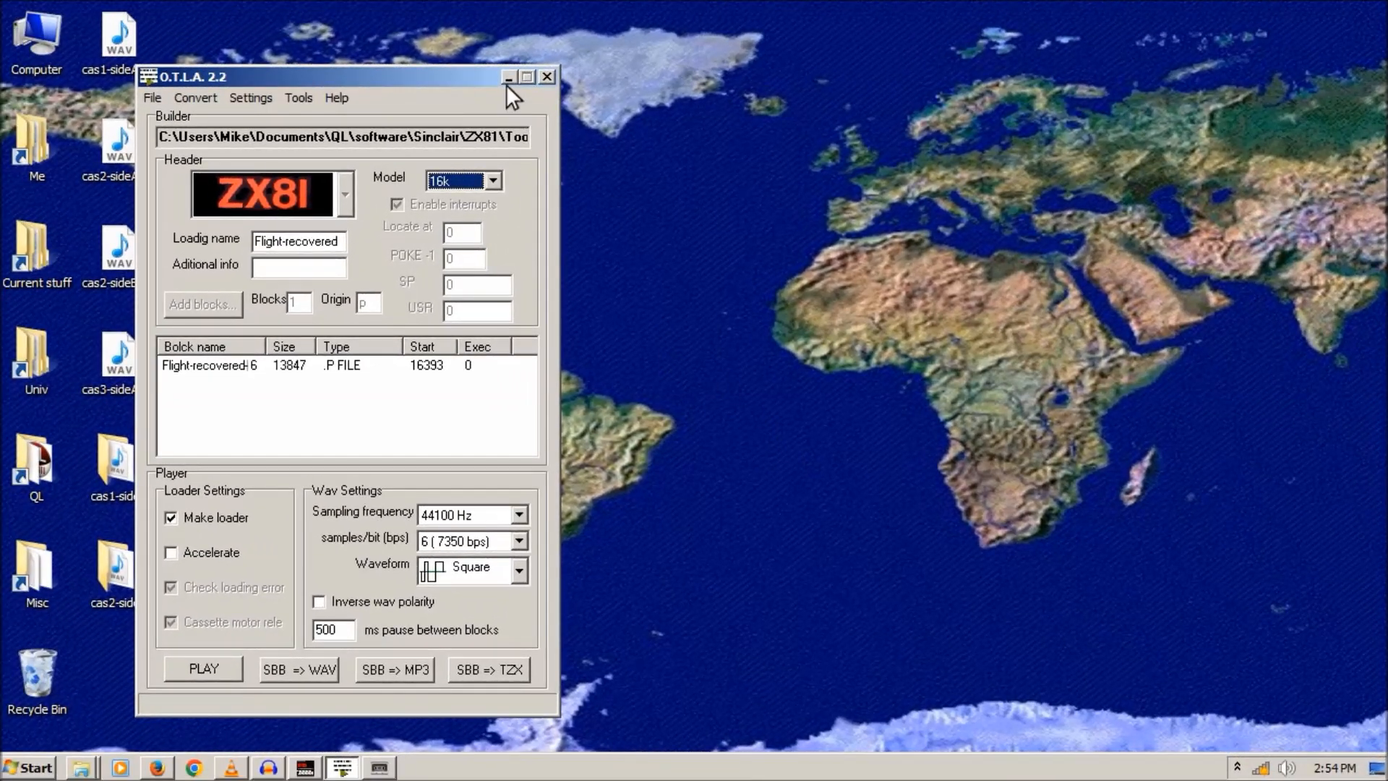
- Minimise the O.T.L.A. window once the tape has finished playing
click(508, 78)
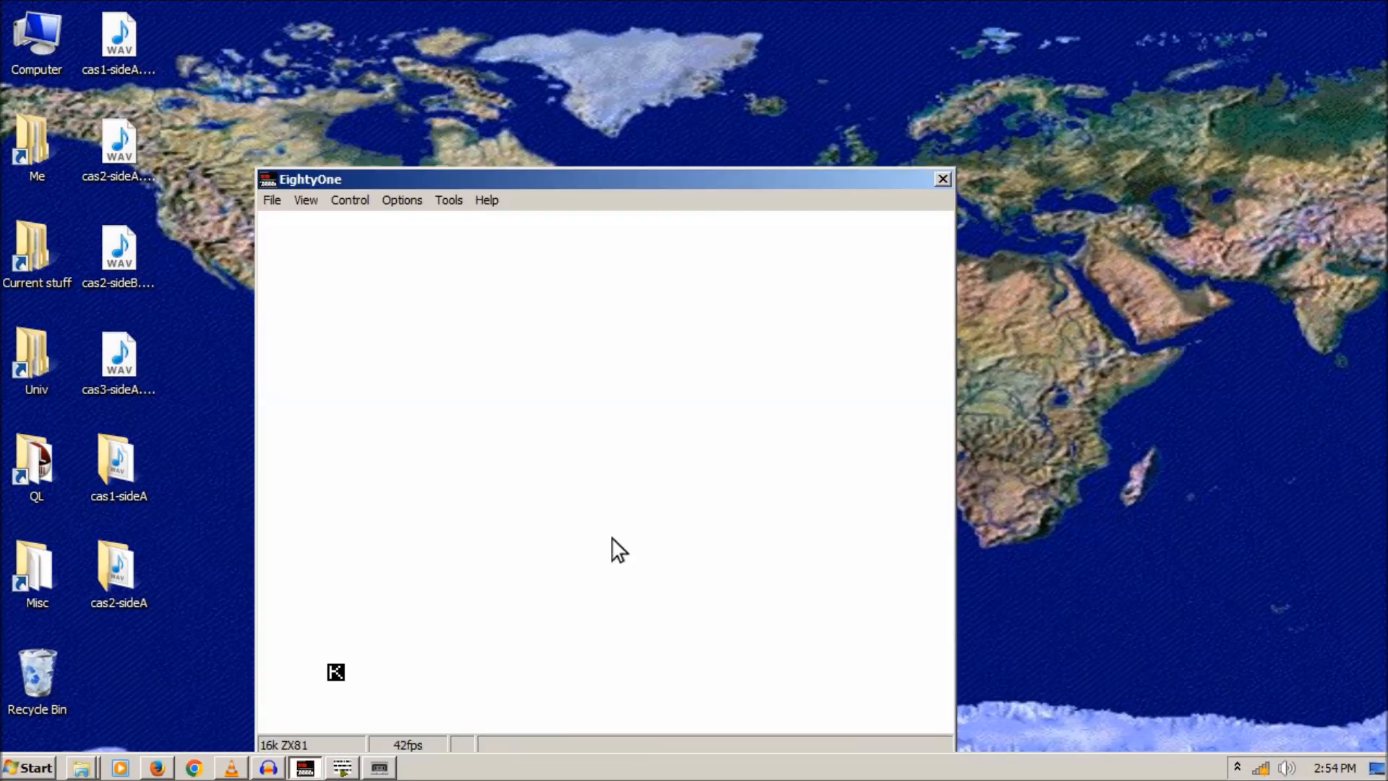
- Open the recovered flight .p file from cas2-sideA\round 1 as a tape in EightyOne
drag(493, 180, 755, 55)
click(535, 75)
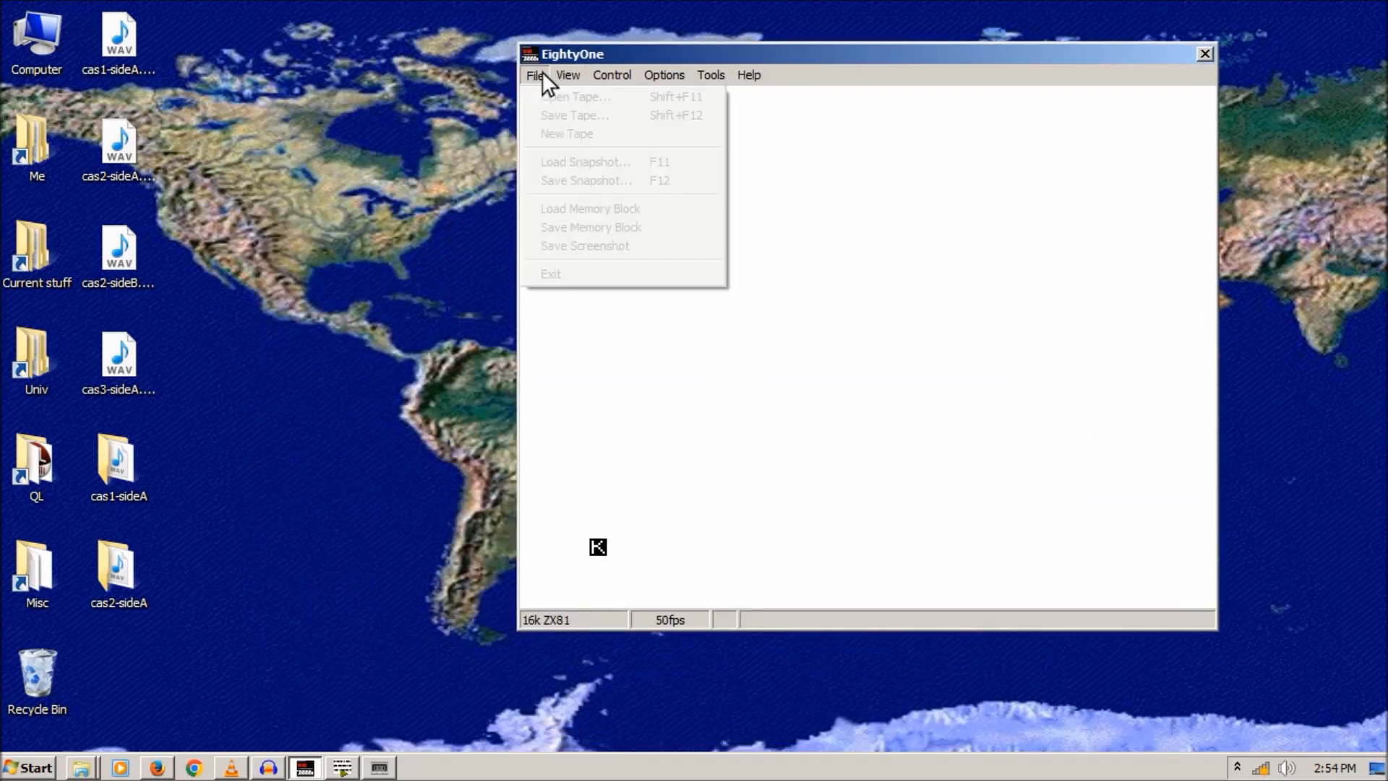
click(553, 95)
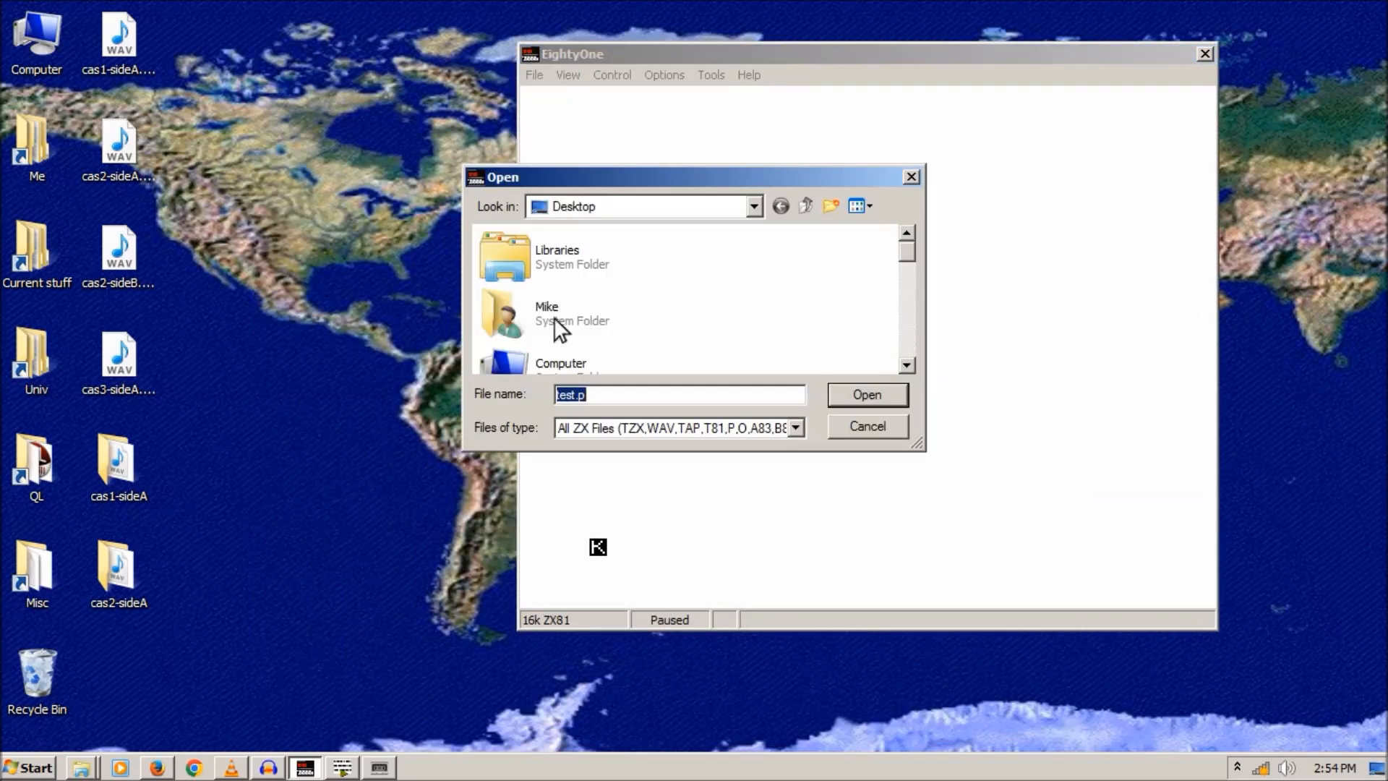
drag(900, 247, 913, 296)
double_click(592, 265)
double_click(524, 273)
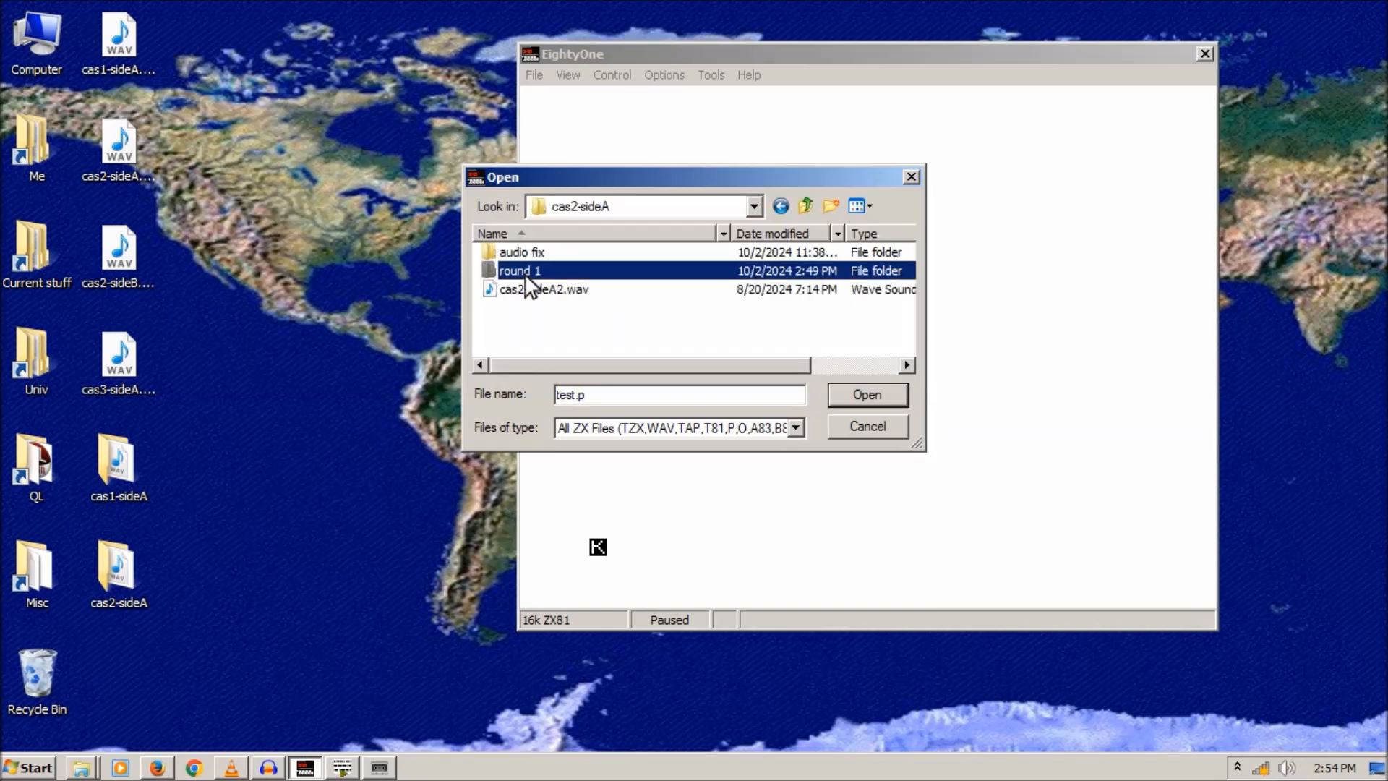
double_click(570, 289)
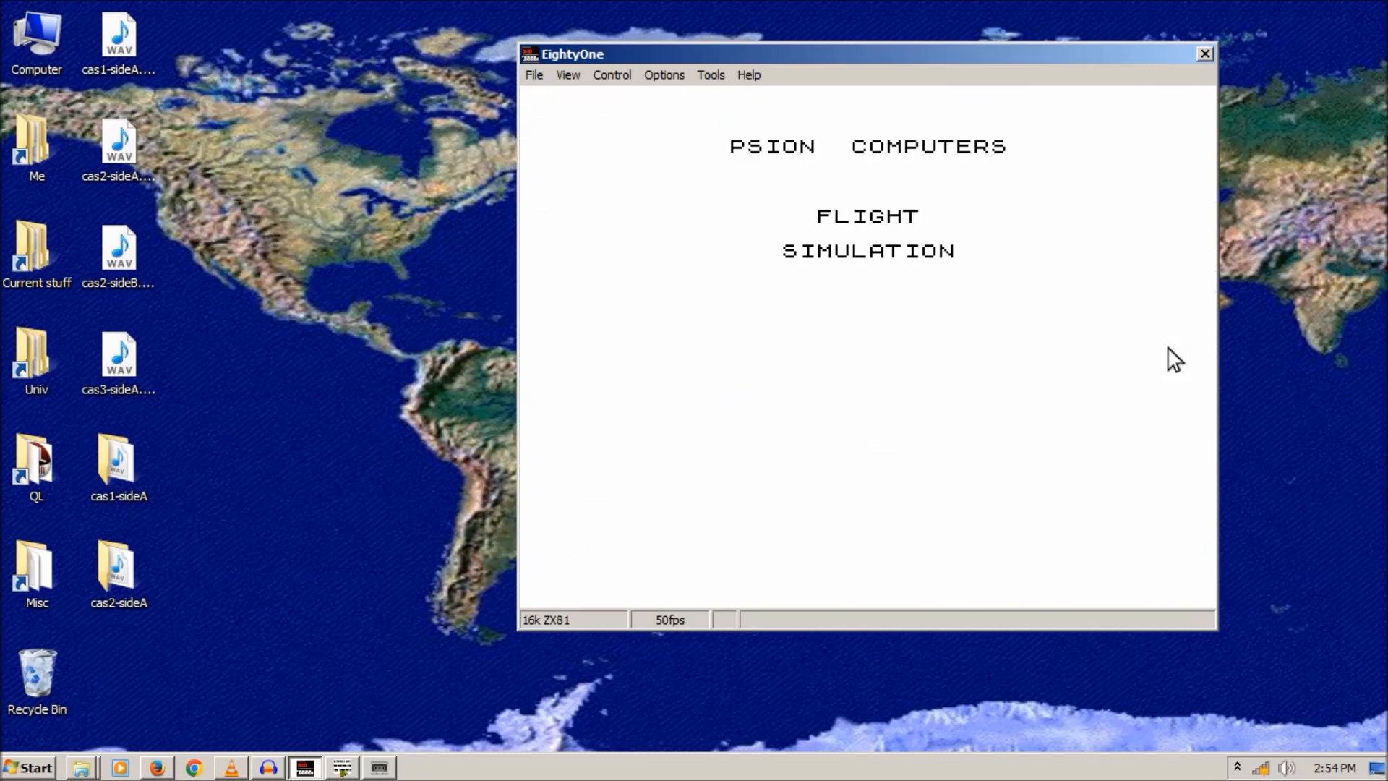
- Fly the final approach without wind, try the FlightSimulatorThe zip as a tape, and open cas2-sideA
key(y)
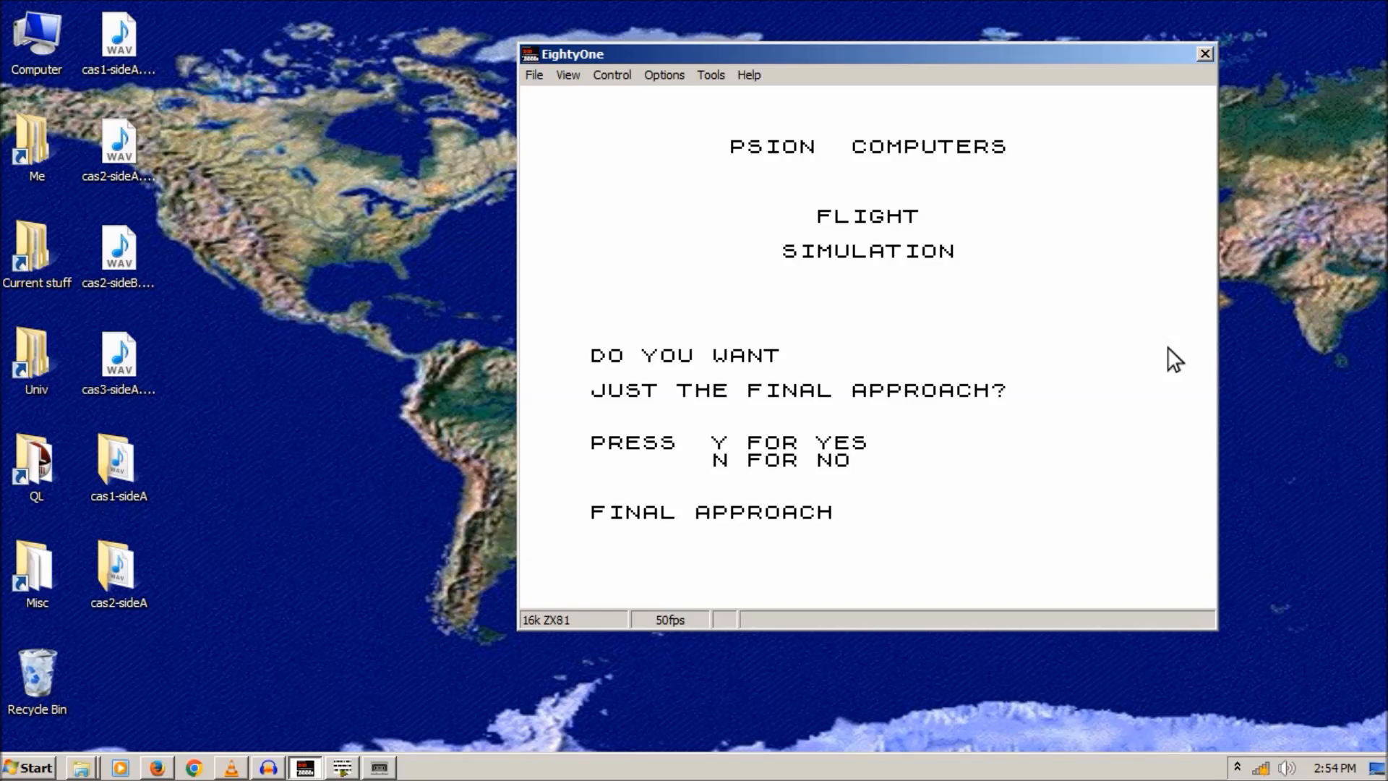
key(n)
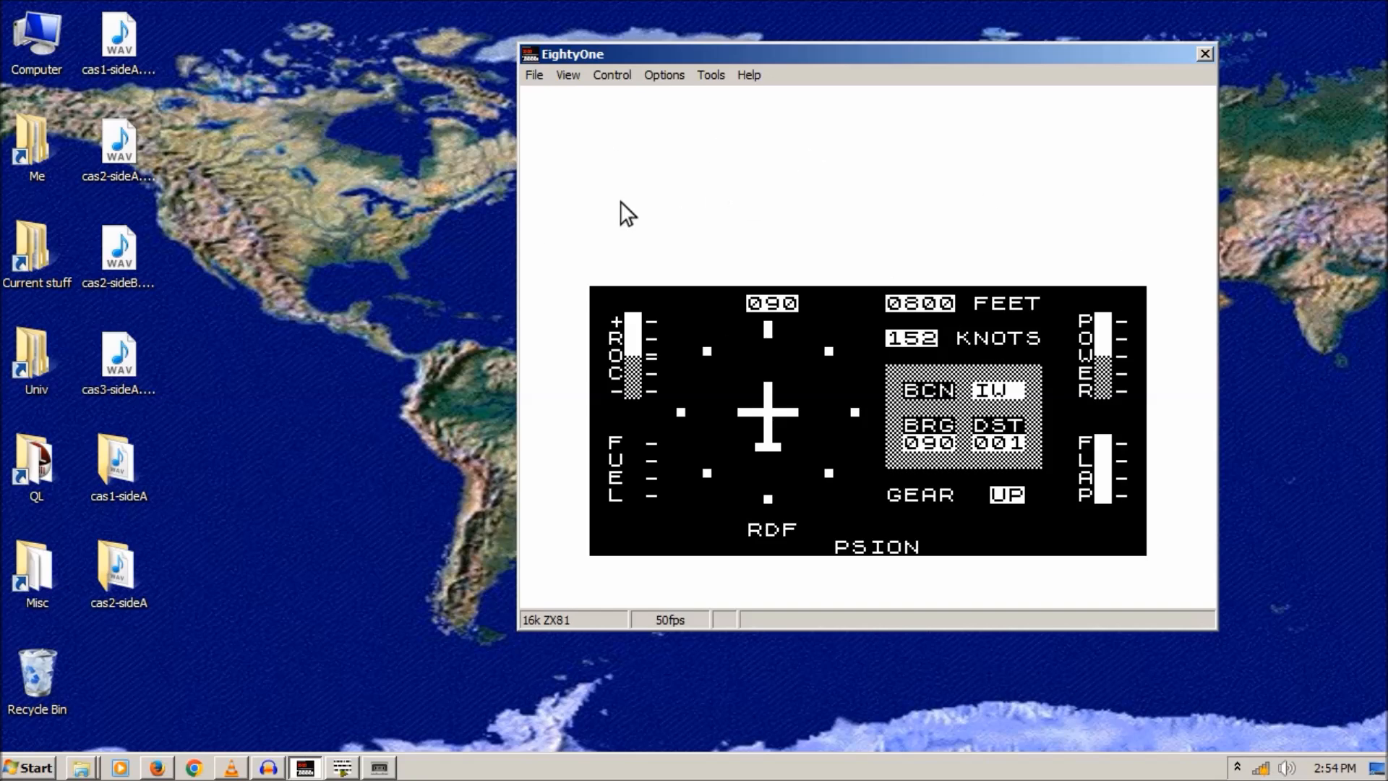
click(529, 75)
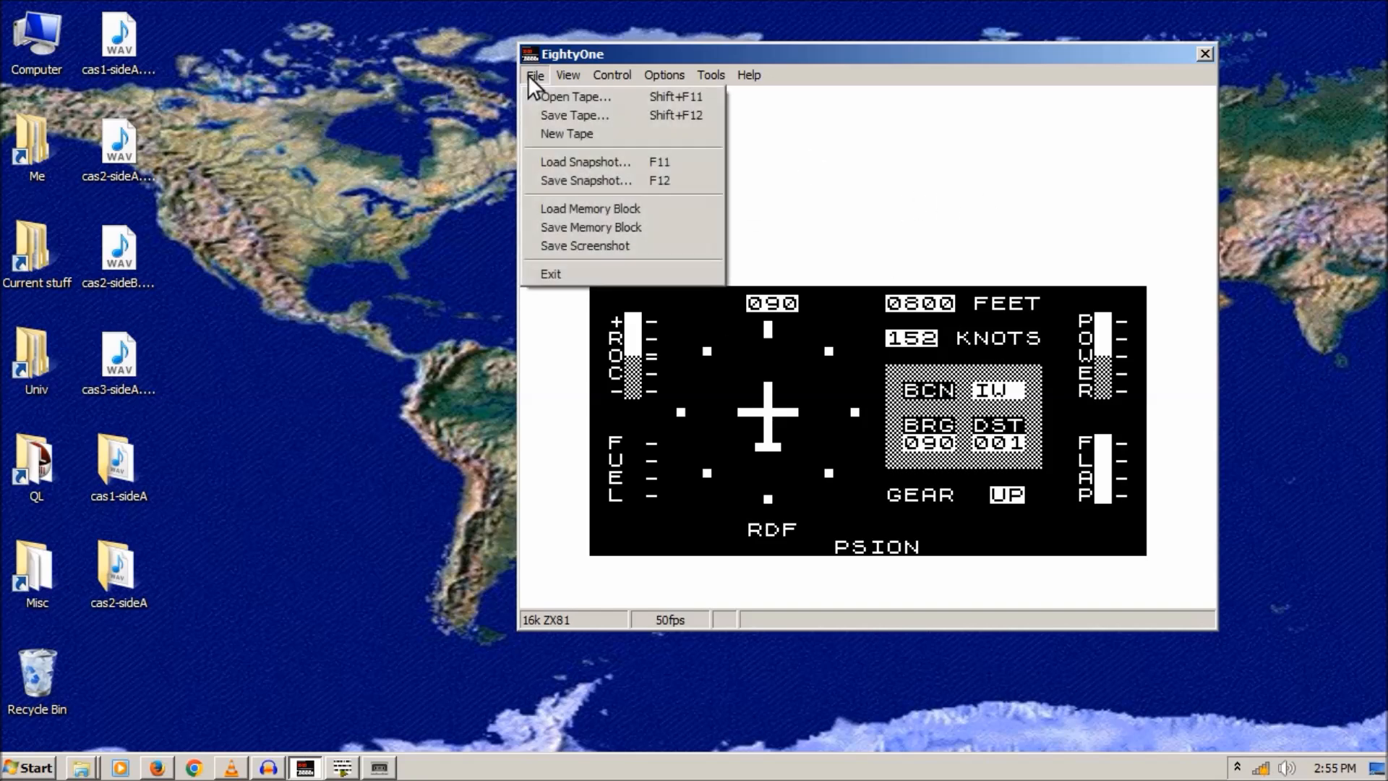
click(562, 105)
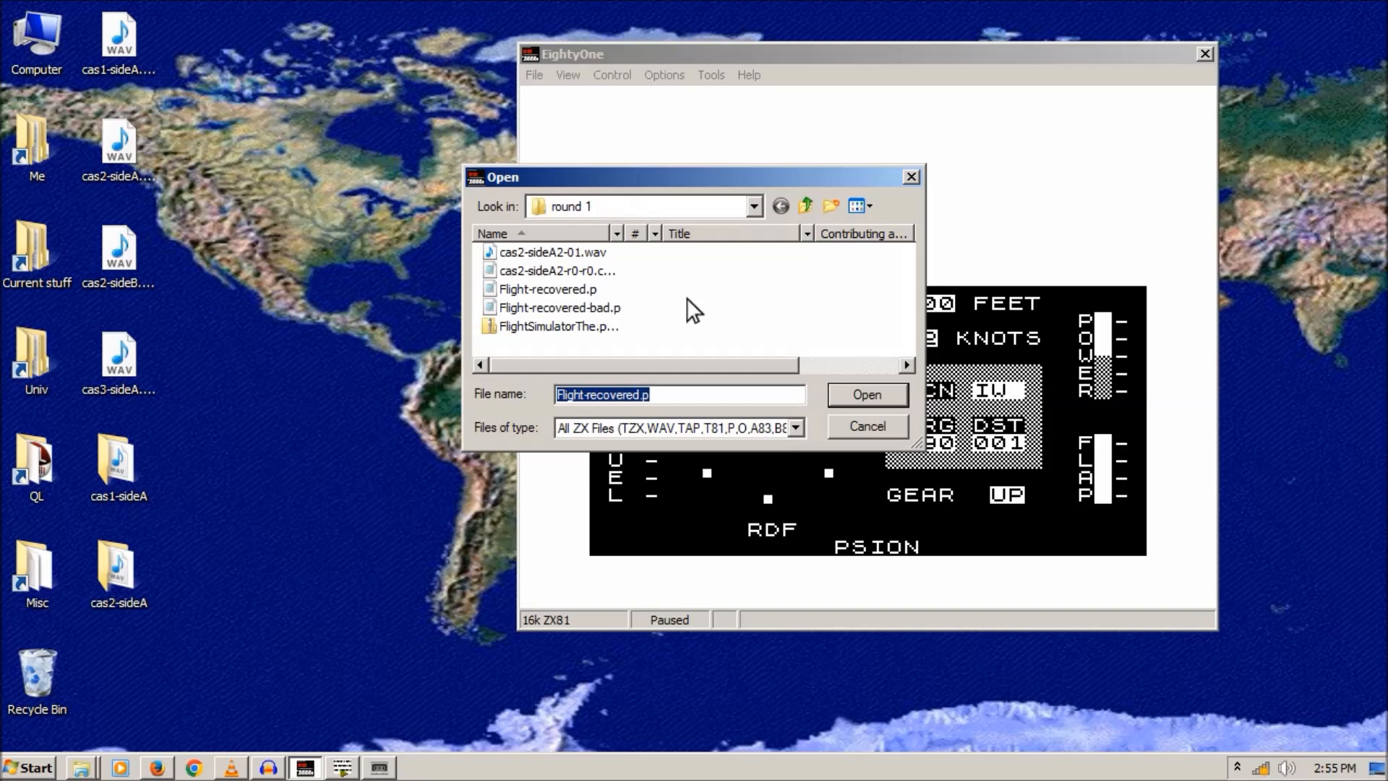
double_click(558, 327)
click(534, 77)
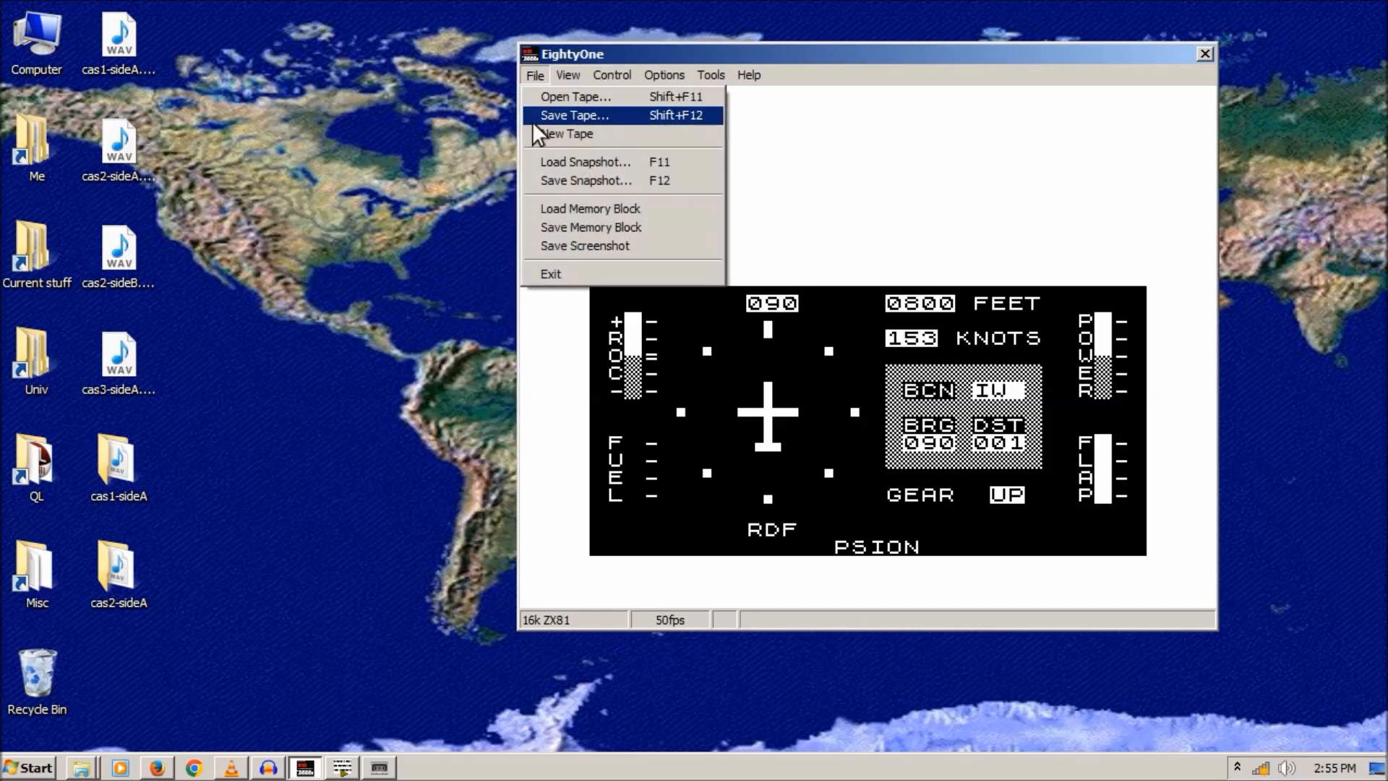
double_click(114, 552)
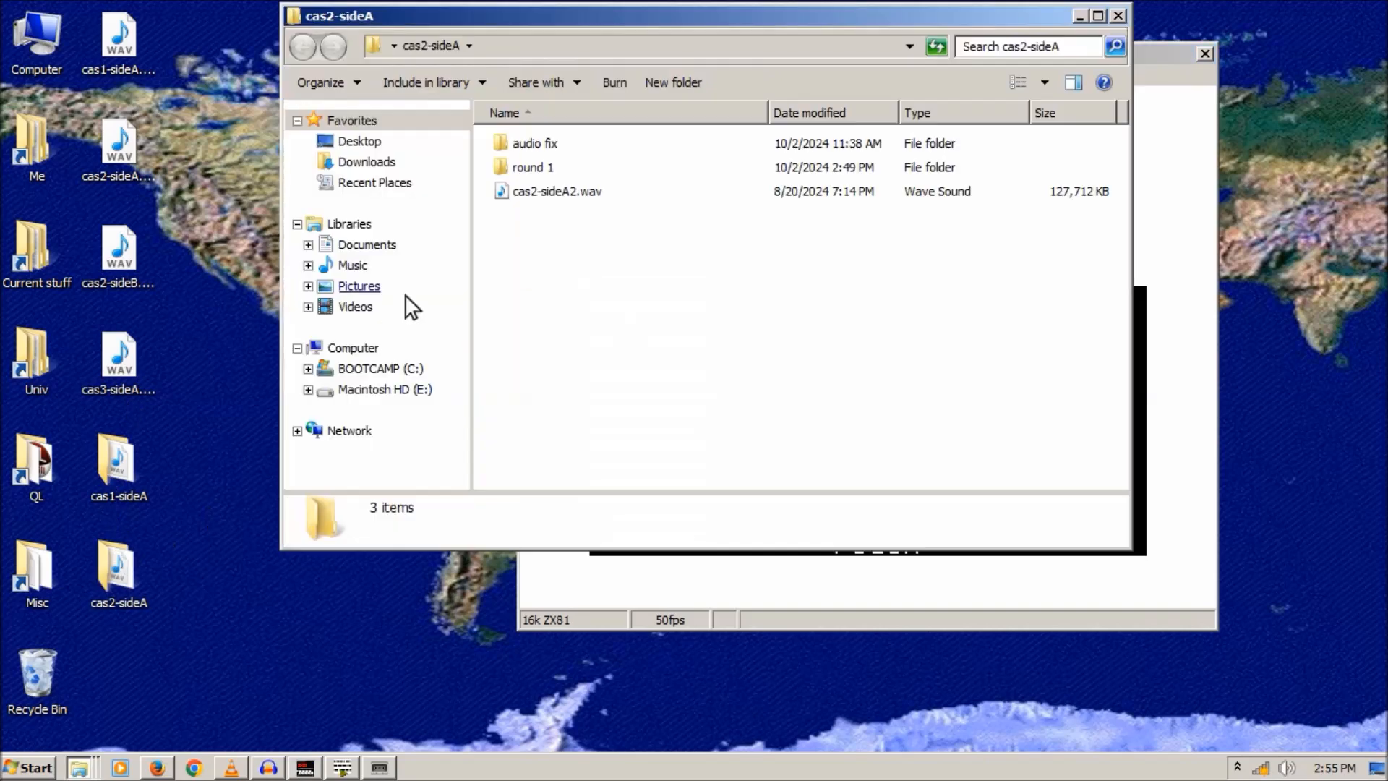
- Extract flightsimulation.p from FlightSimulatorThe.p.zip via the desktop into the round 1 folder
double_click(508, 168)
double_click(553, 241)
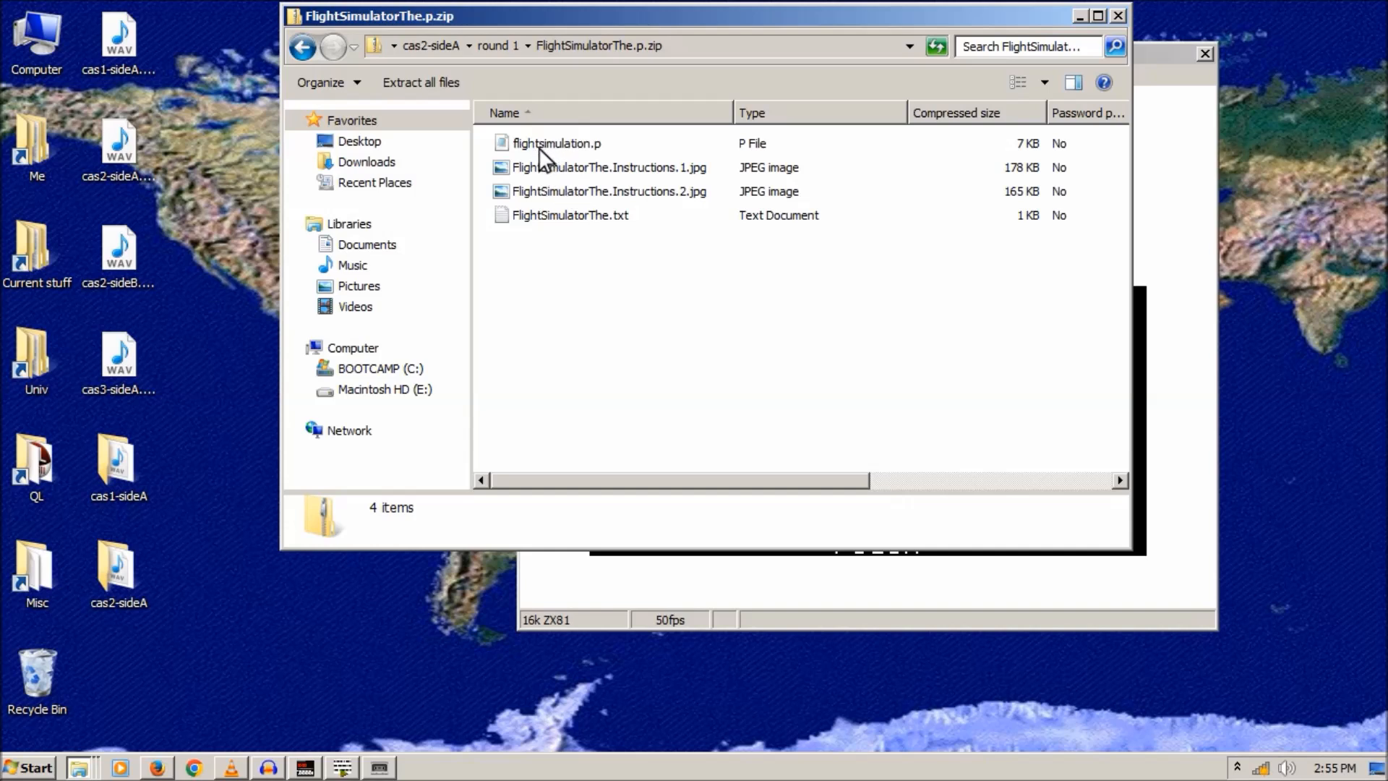
drag(536, 143, 217, 318)
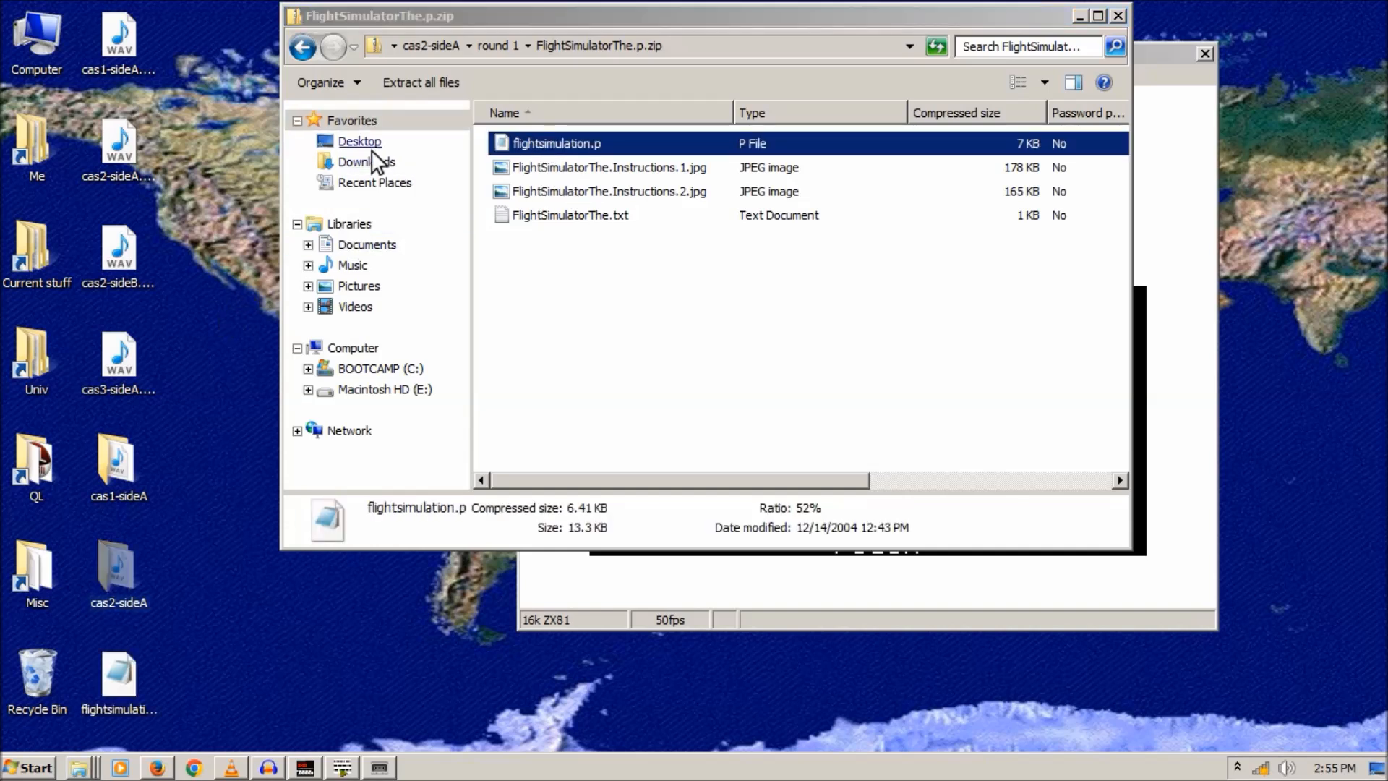
click(303, 47)
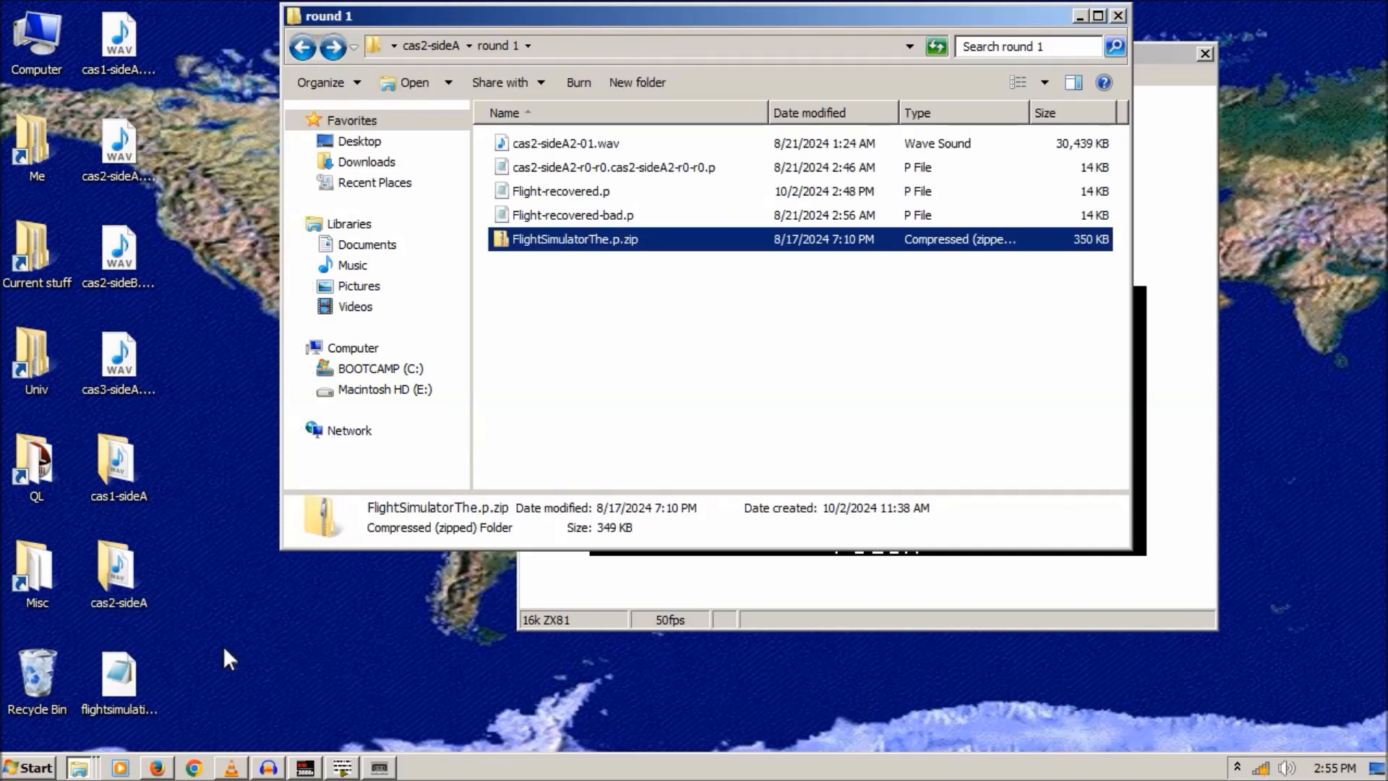
drag(120, 683, 513, 415)
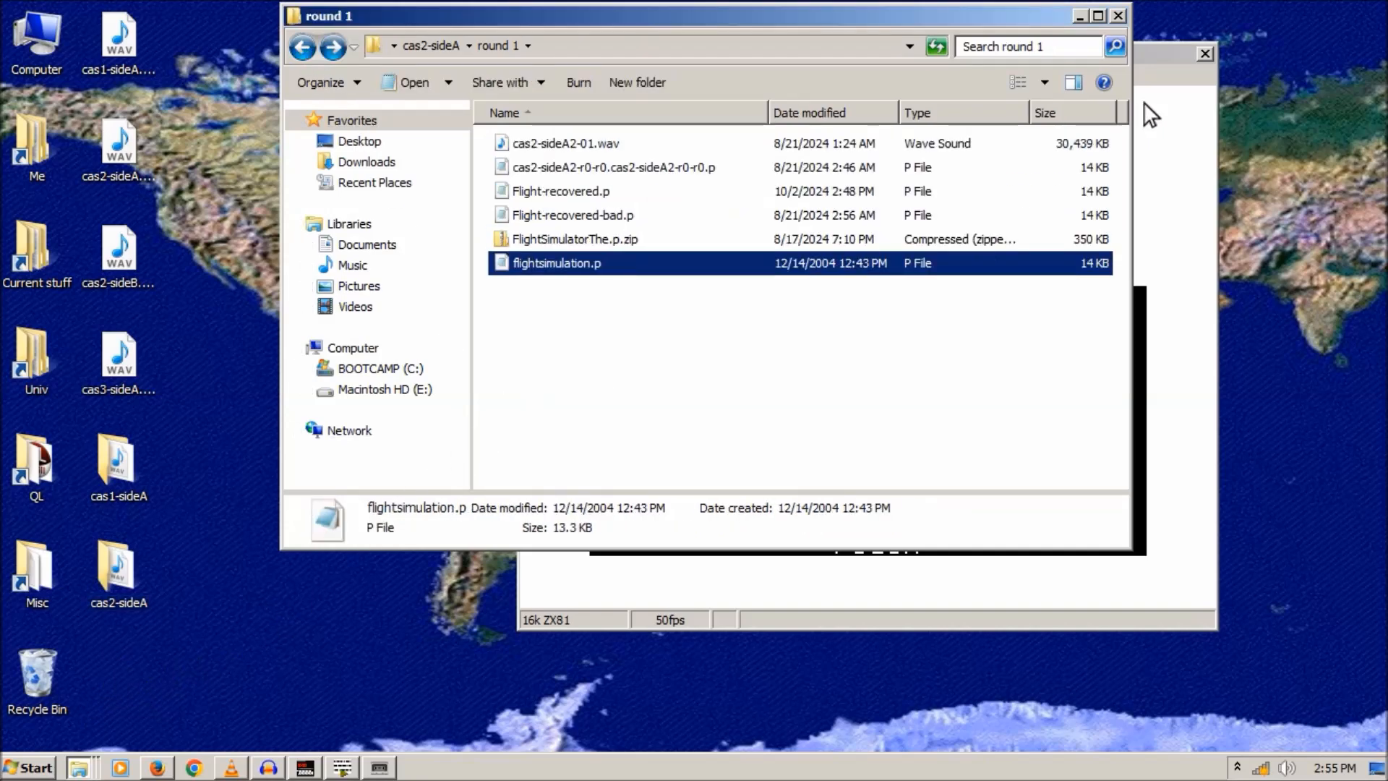
click(1153, 70)
click(535, 76)
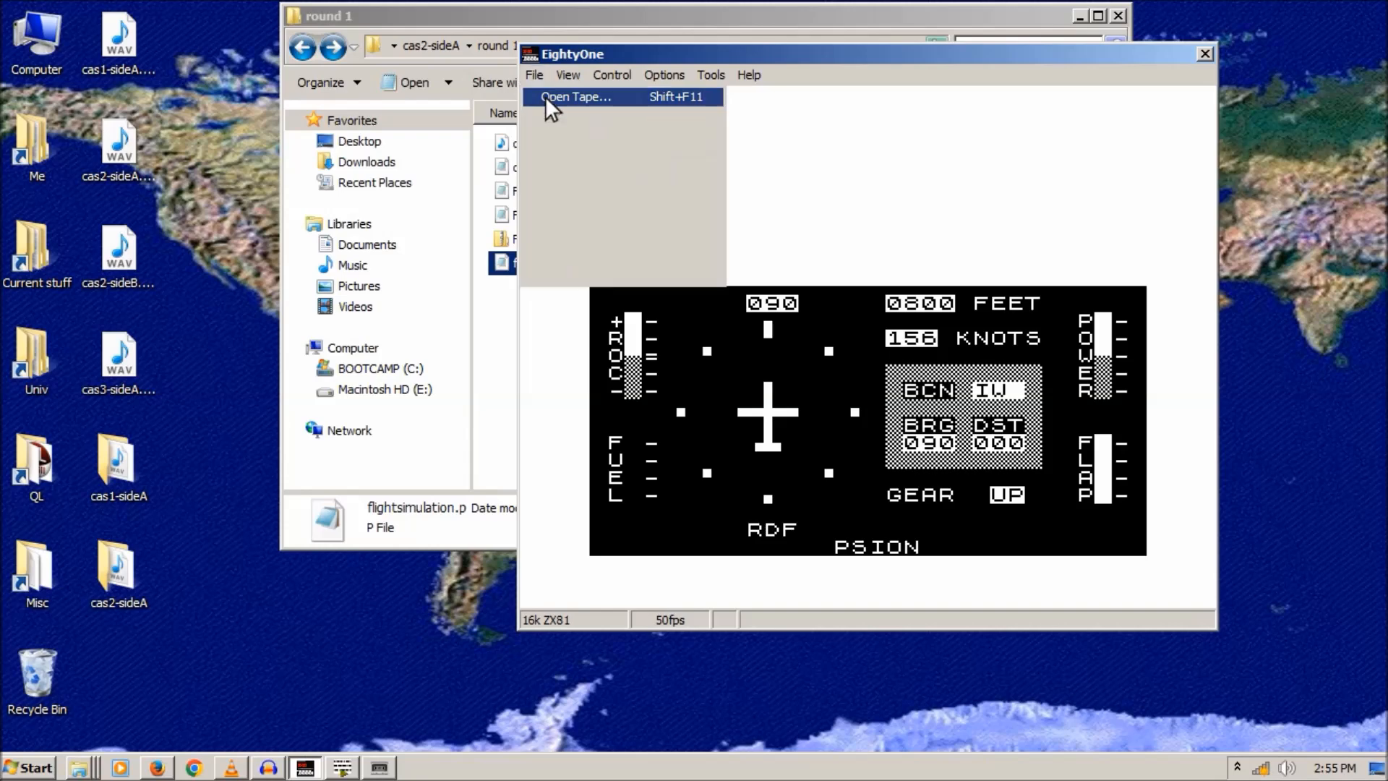
- Load flightsimulation.p in EightyOne, run it on final approach with no wind, then minimise it
click(545, 97)
double_click(552, 328)
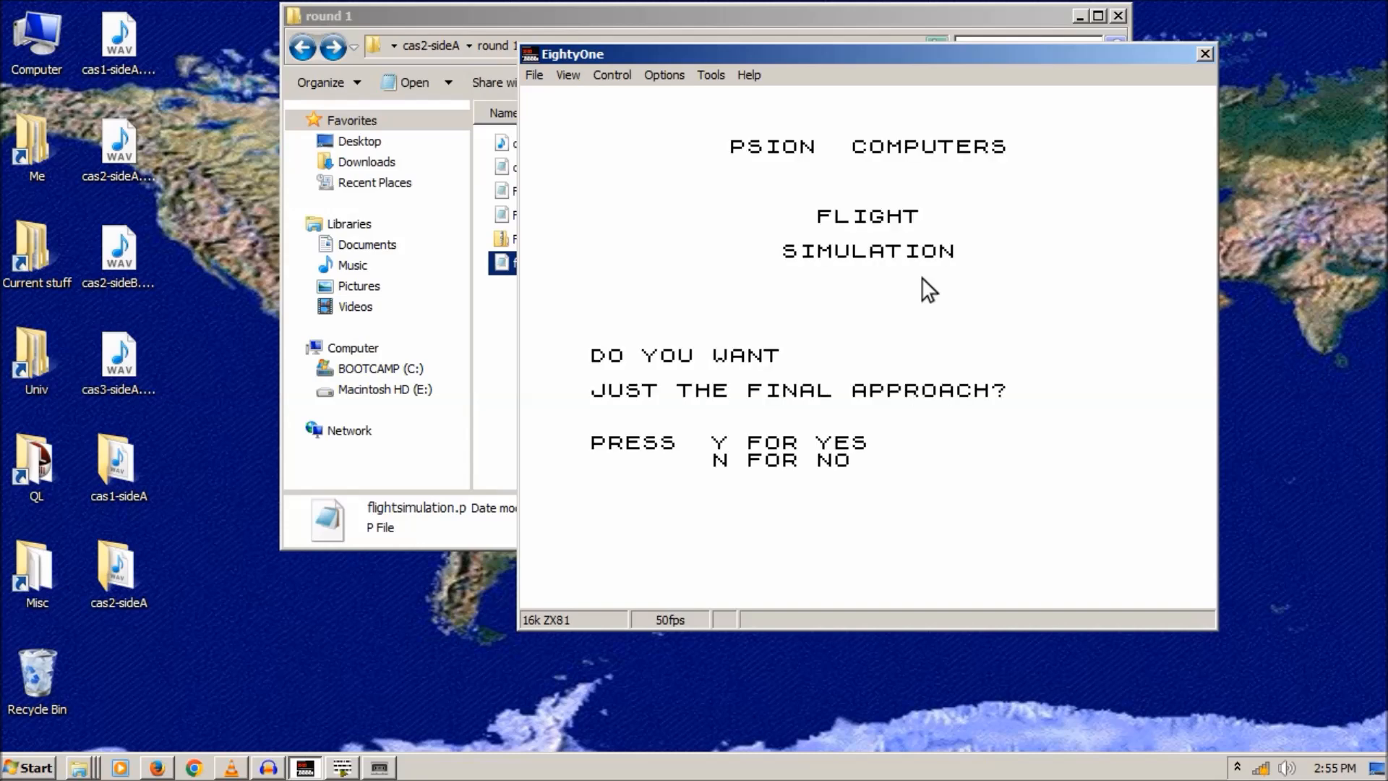
key(y)
key(n)
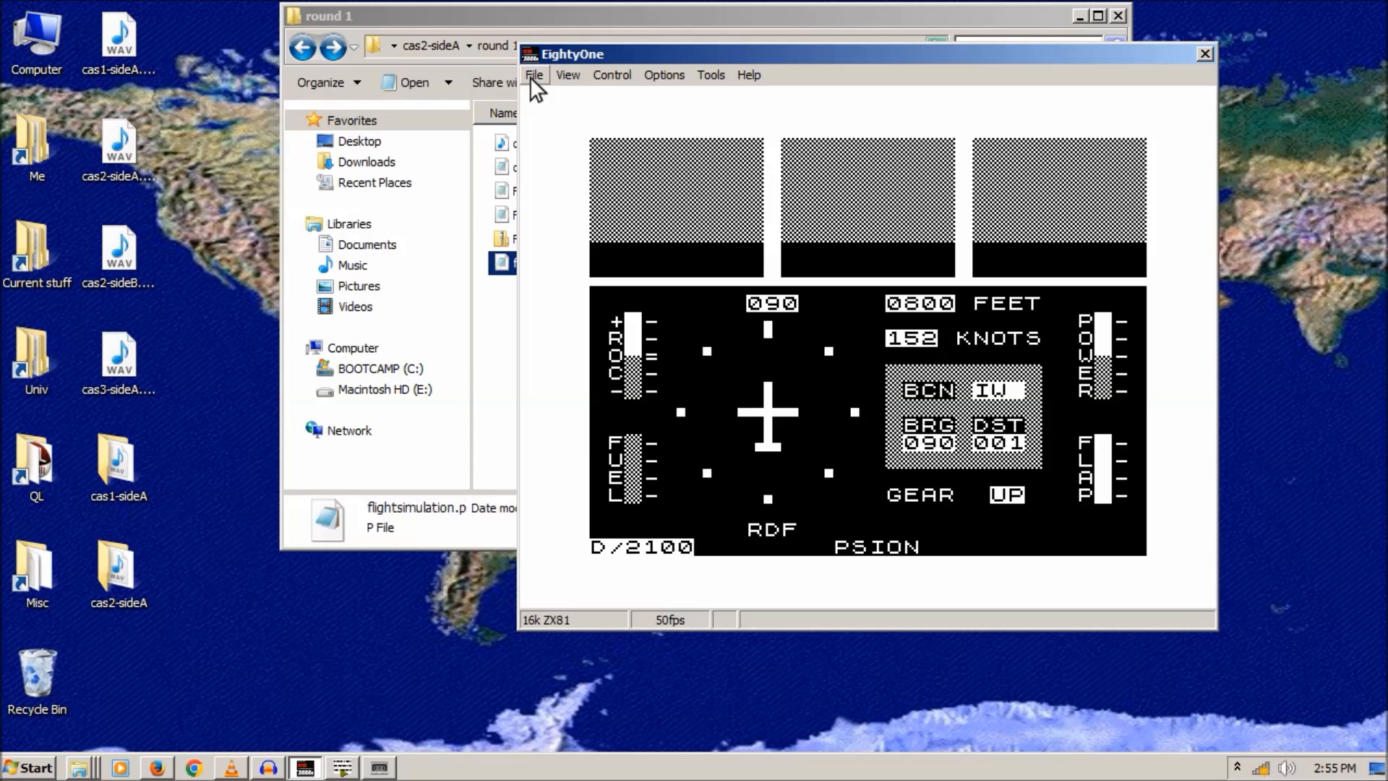
click(306, 767)
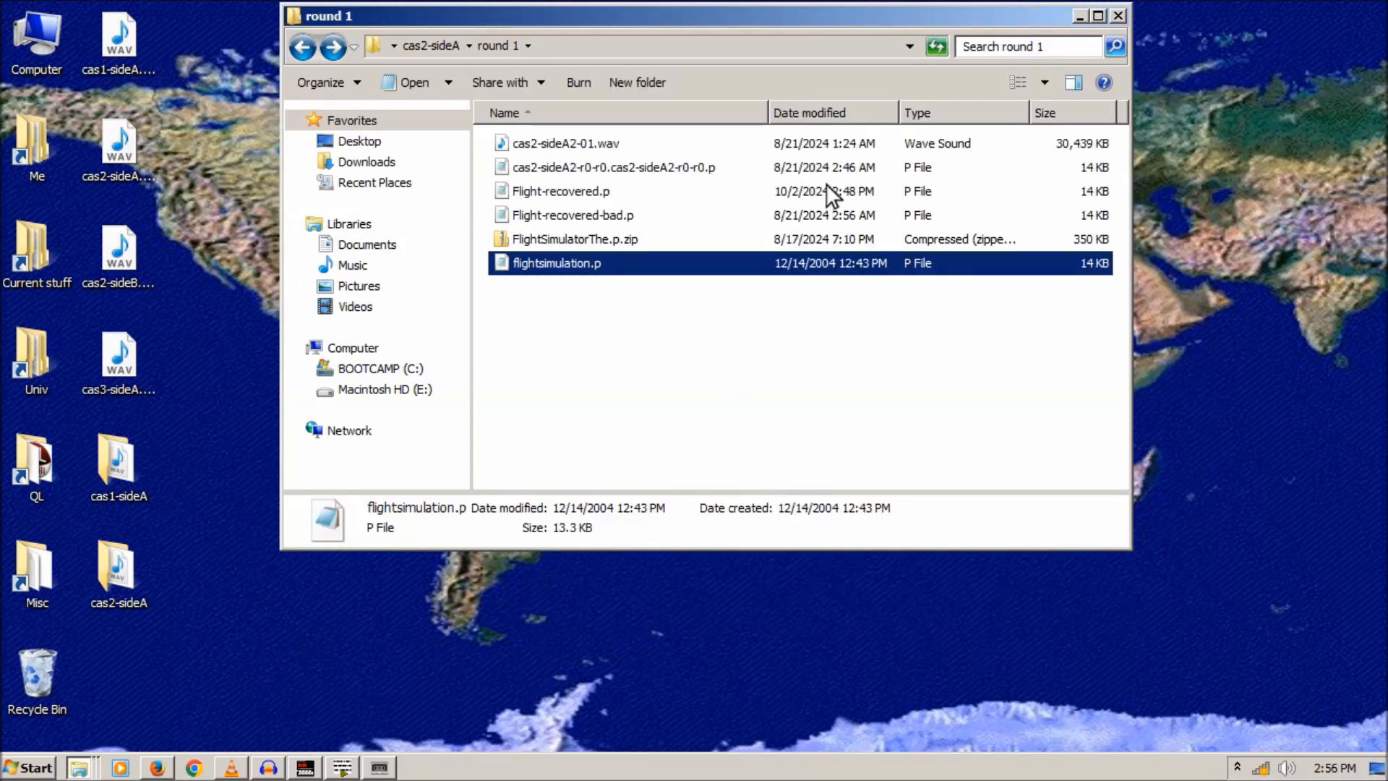
- Close the cas2-sideA window and open cas1-sideA\round1, shifting the window to the right
click(298, 46)
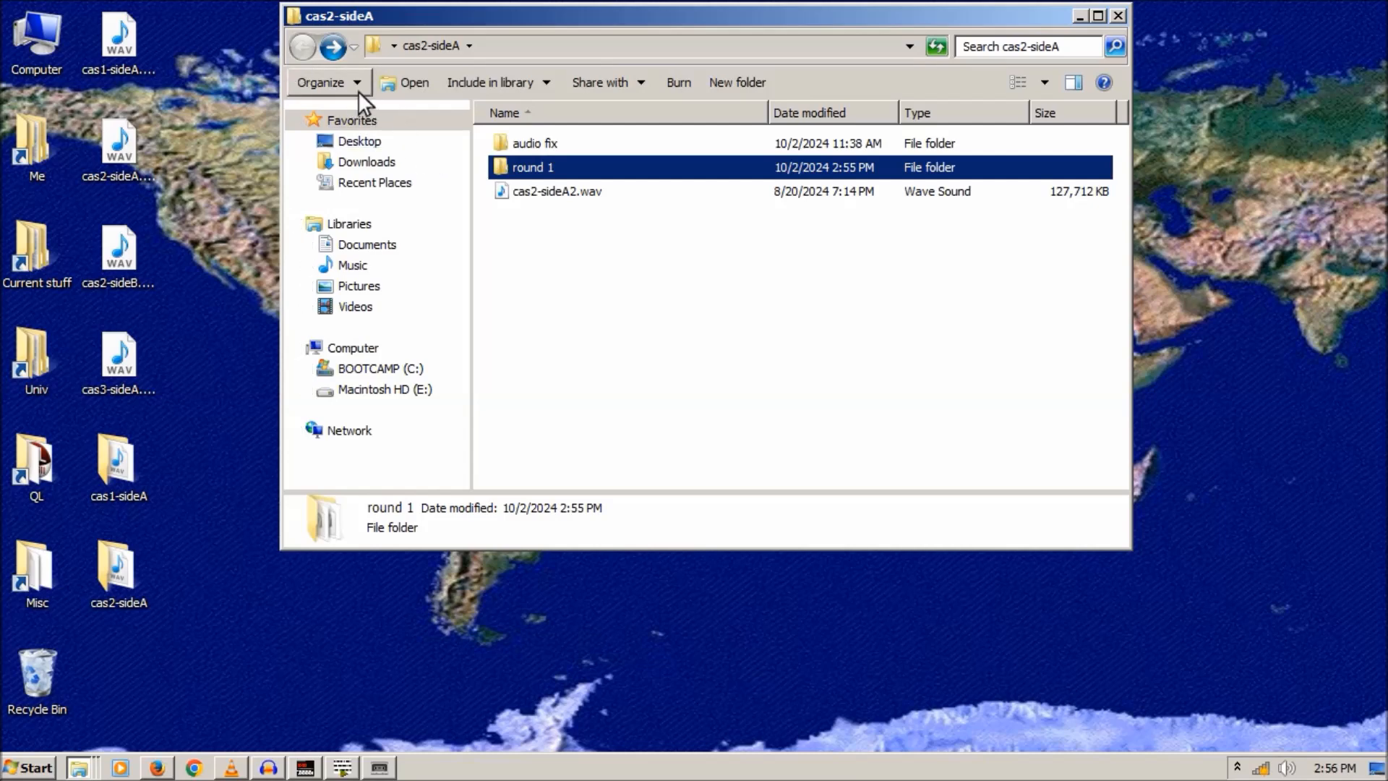
click(1118, 15)
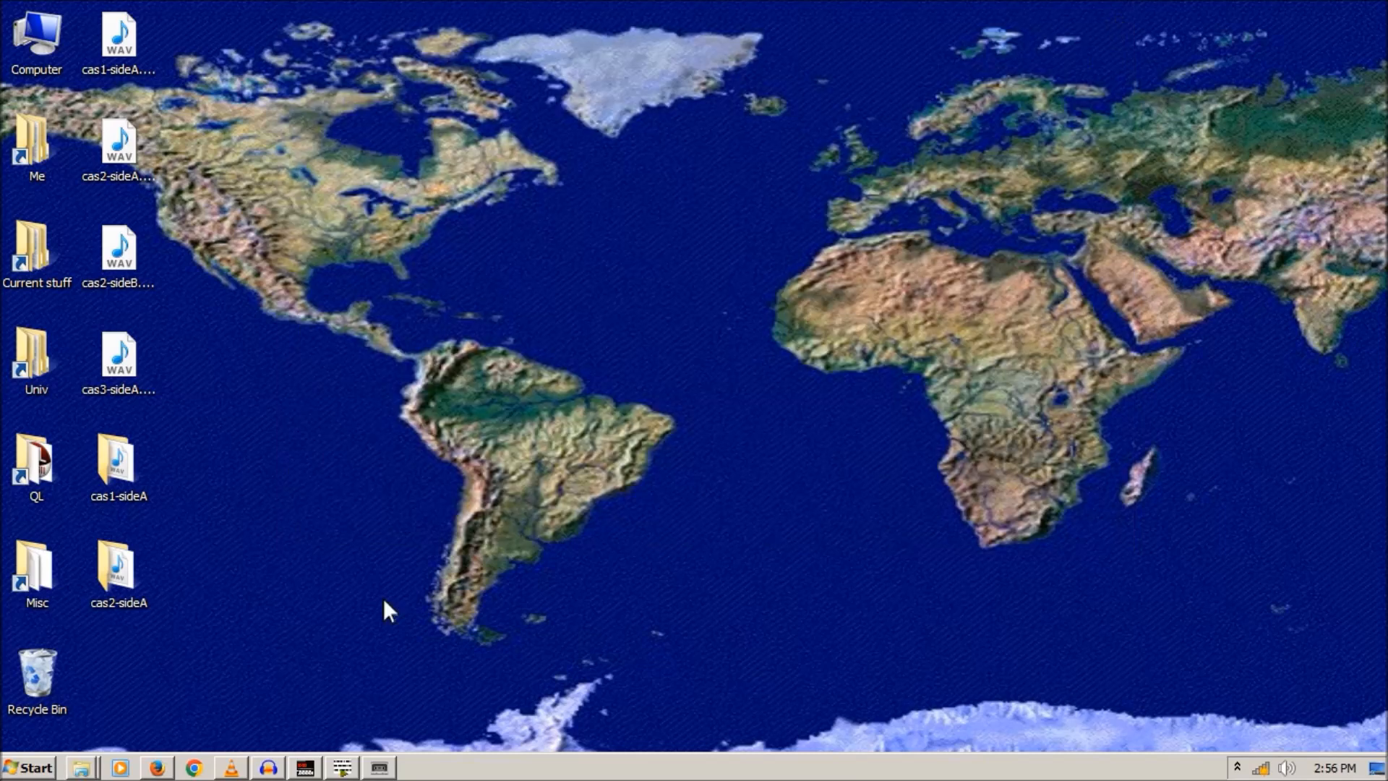
double_click(116, 475)
double_click(514, 145)
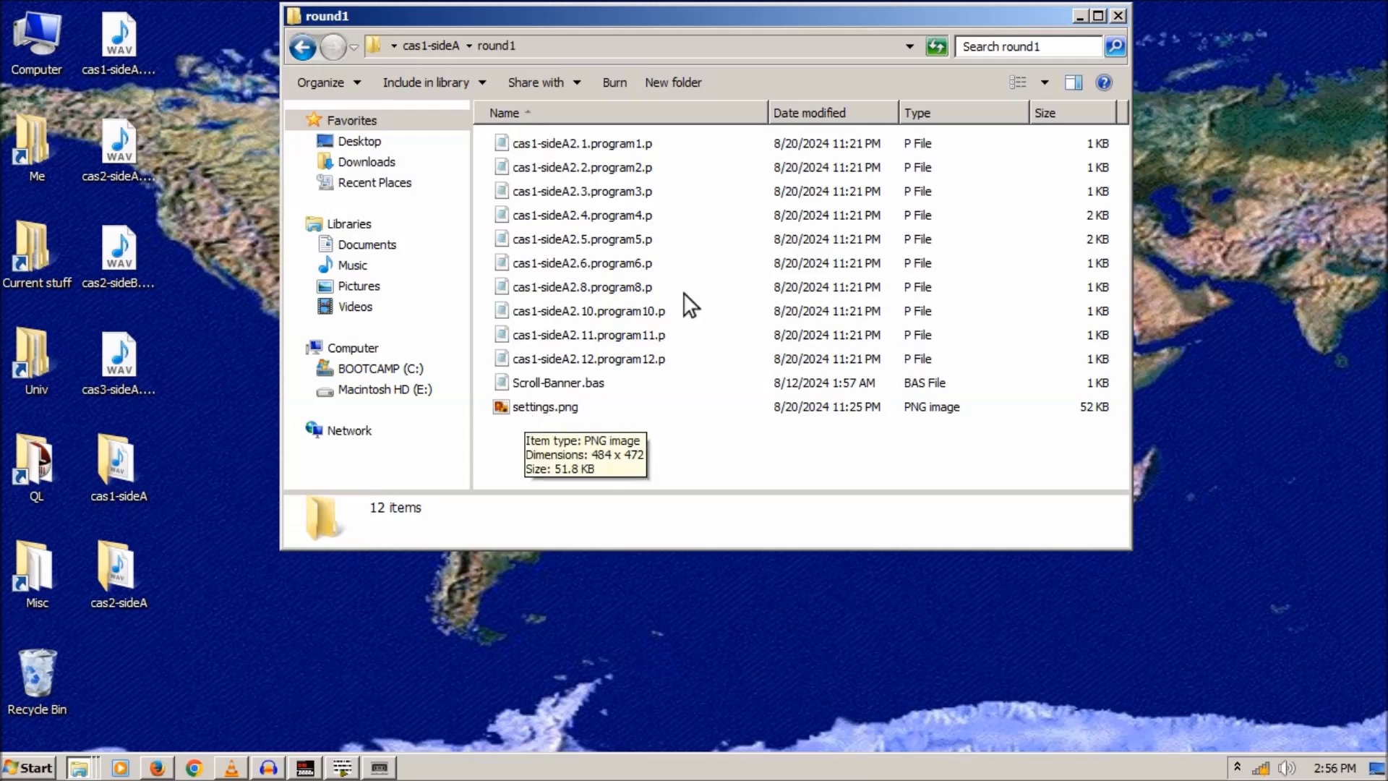
drag(597, 24, 809, 34)
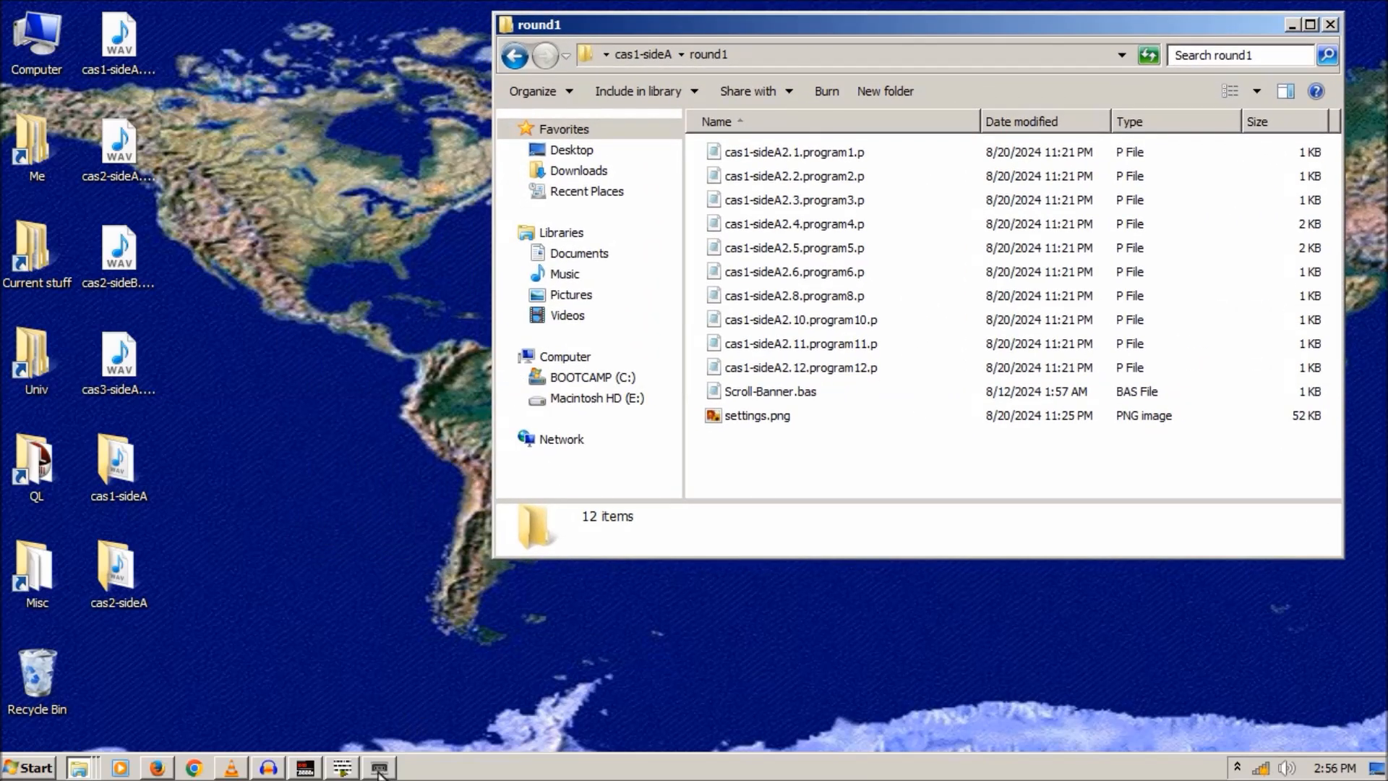
mouse_move(379, 772)
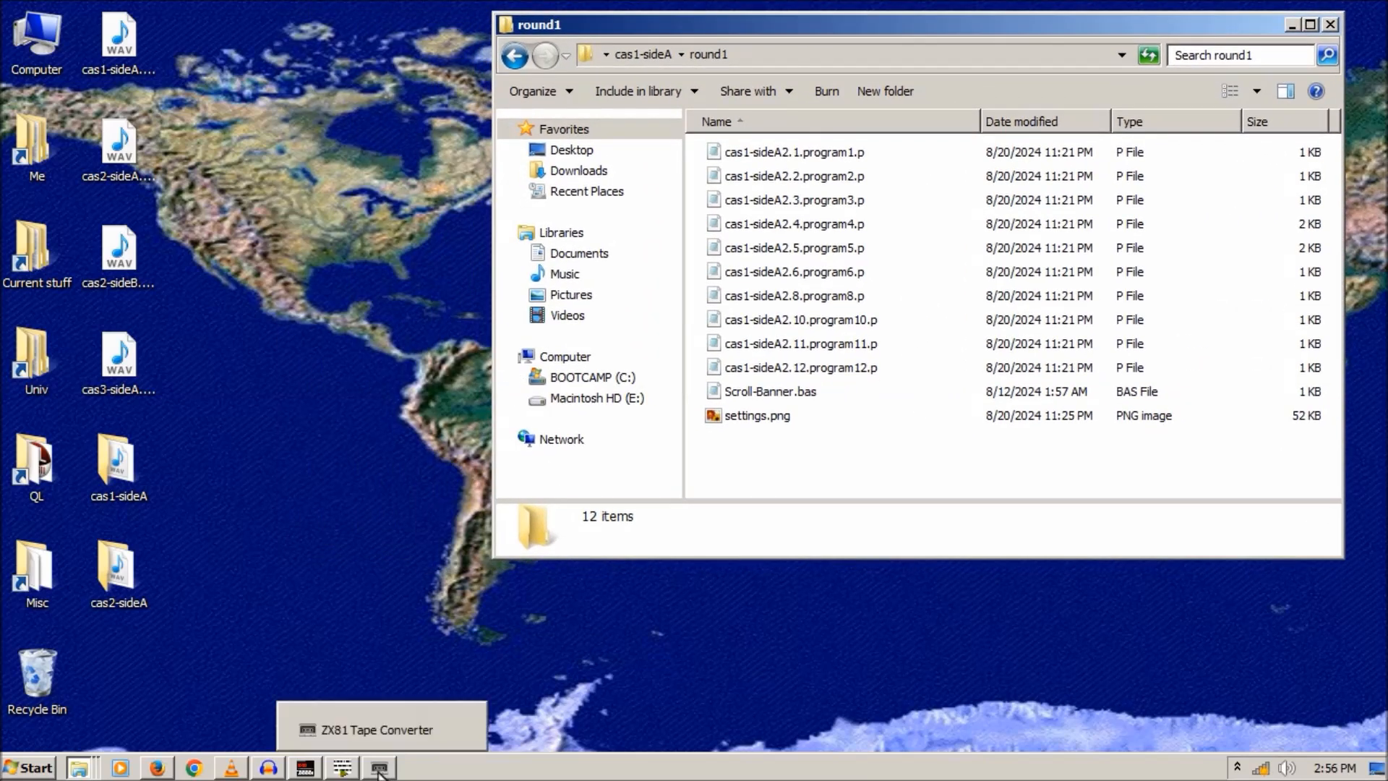
- Bring EightyOne forward and enter NEW to clear the flight program from memory
click(305, 769)
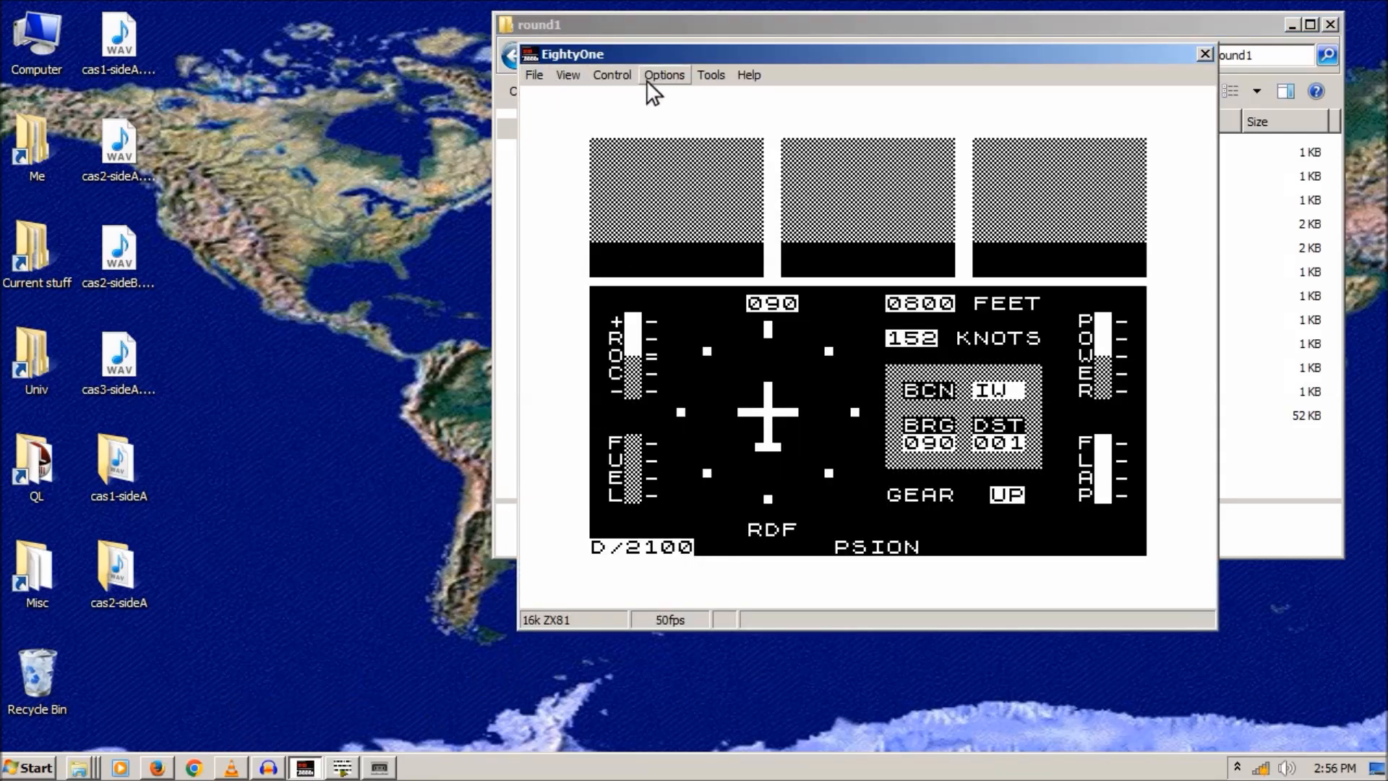
key(a)
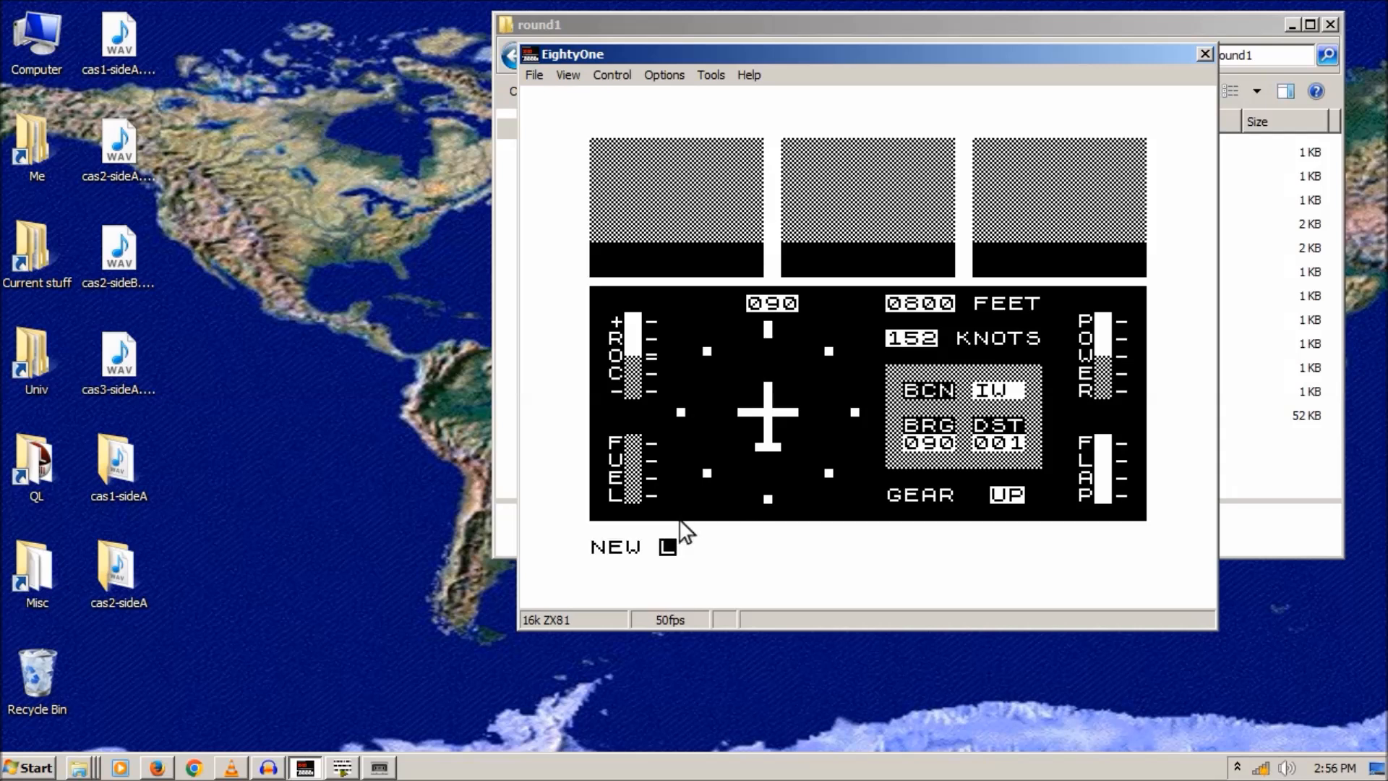
key(Return)
click(707, 75)
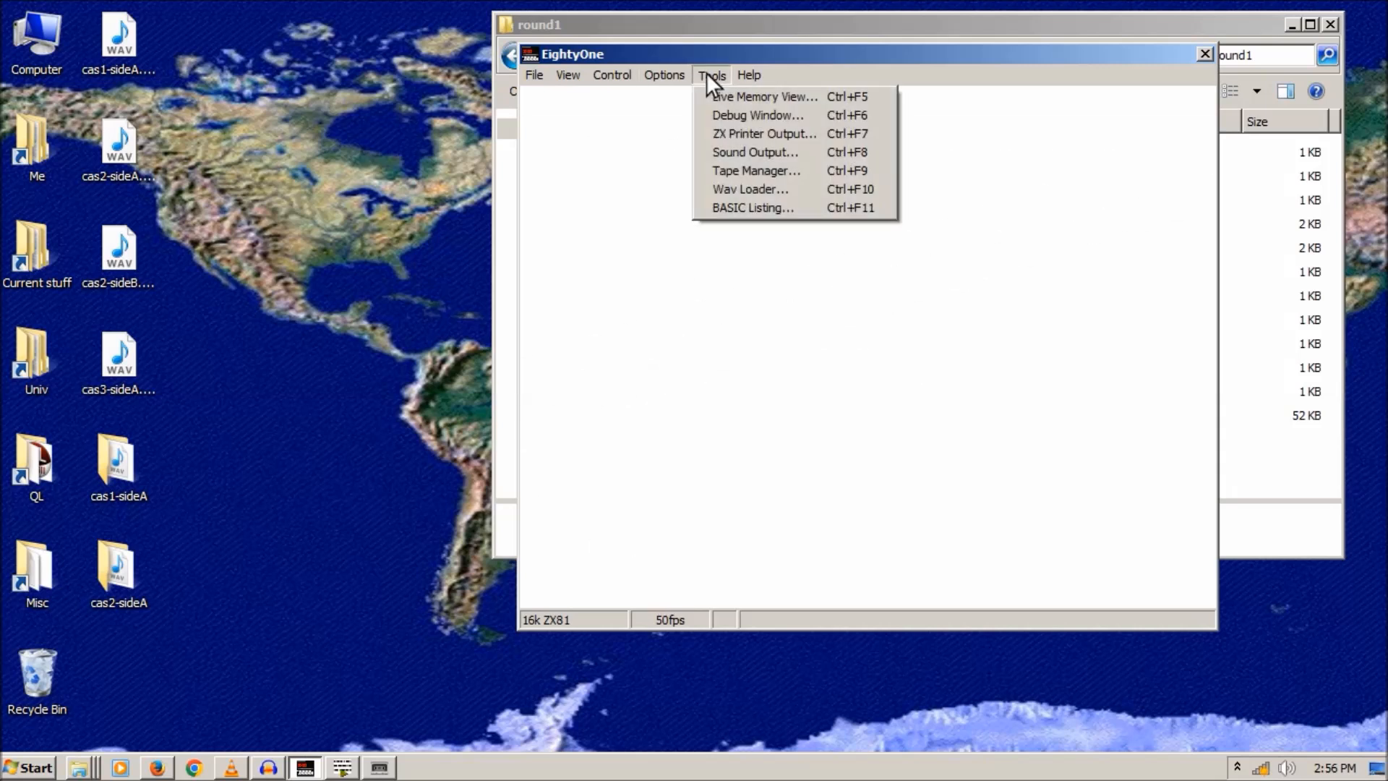
- Open EightyOne's Wav Loader, clear it with New, and browse to cas2-sideA2-01.wav in round 1
click(745, 192)
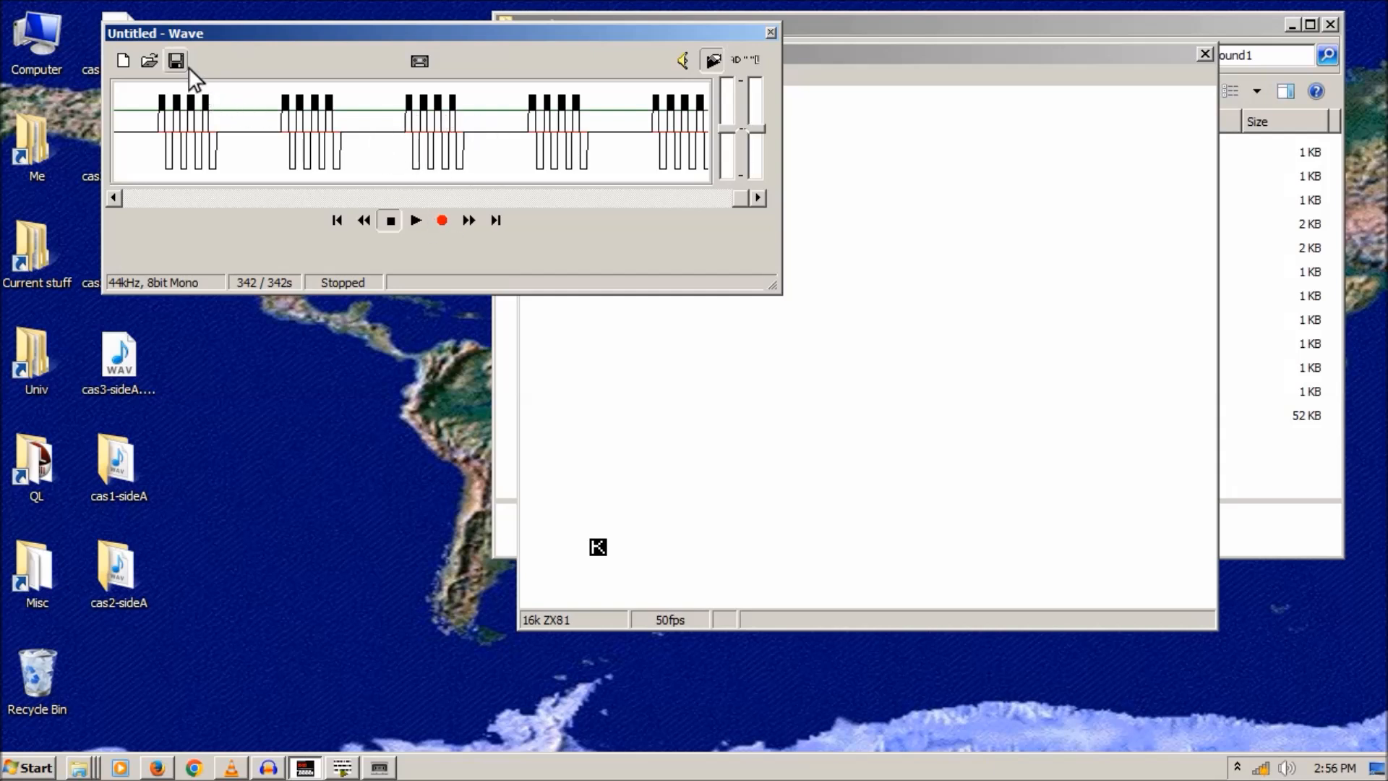
click(123, 60)
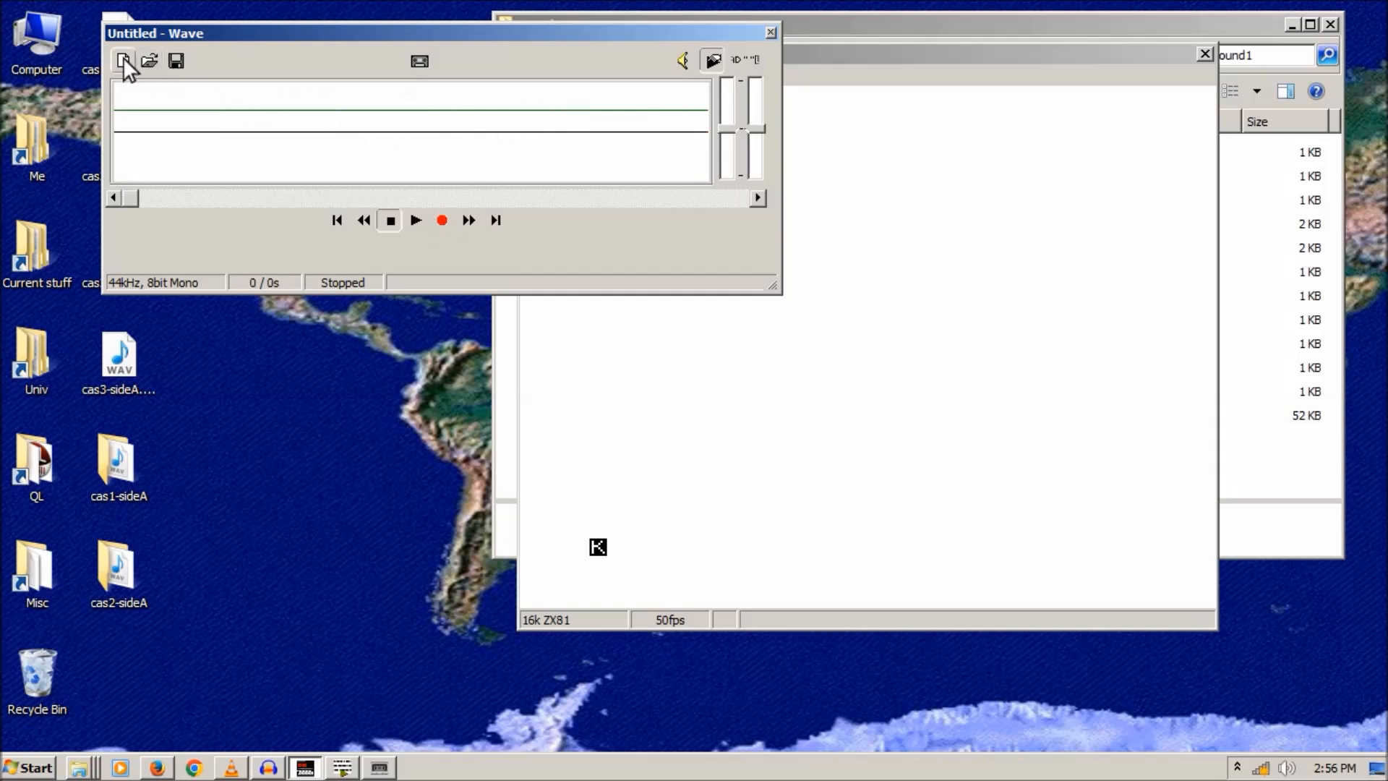
drag(415, 32, 491, 197)
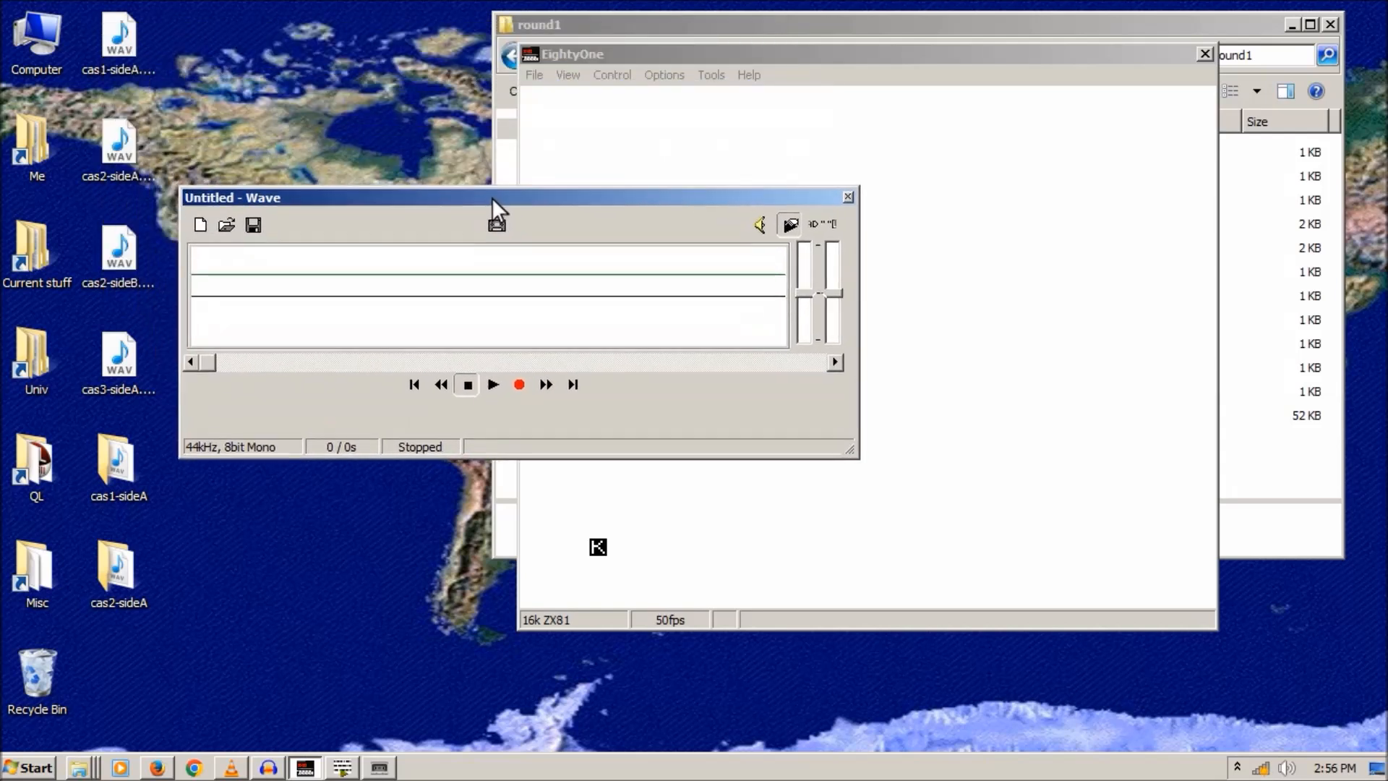
click(227, 226)
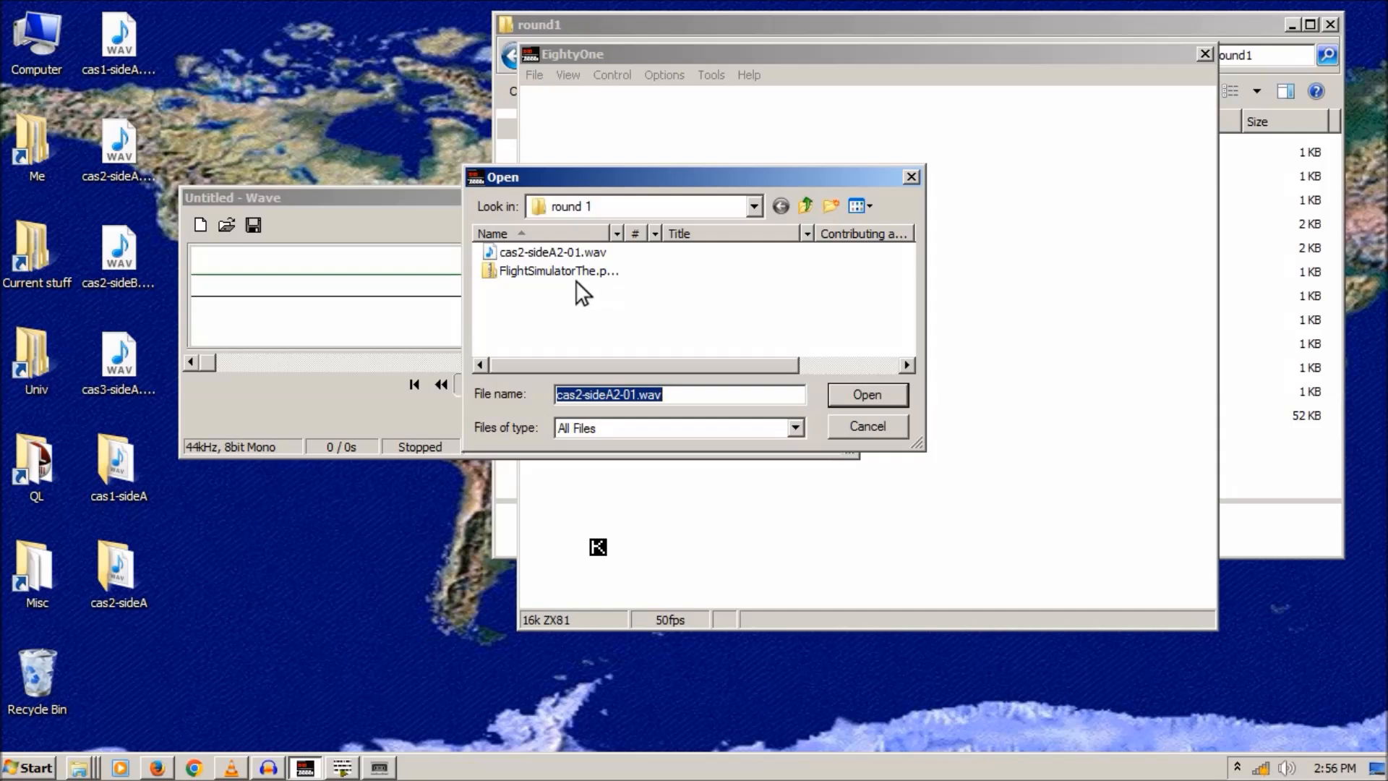
- Load cas2-sideA2-01.wav, raise both level sliders to enlarge the waveform, then close the loader
double_click(568, 250)
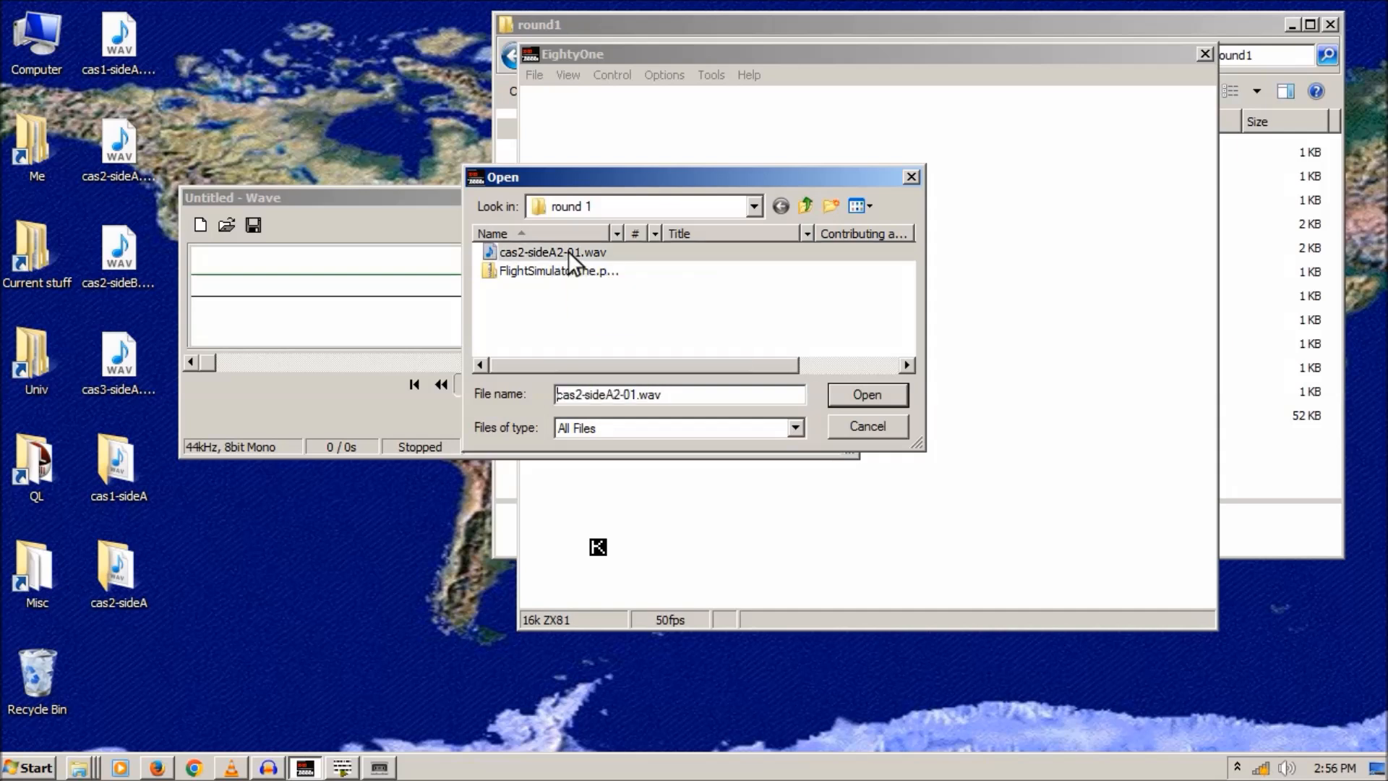
drag(208, 362, 236, 363)
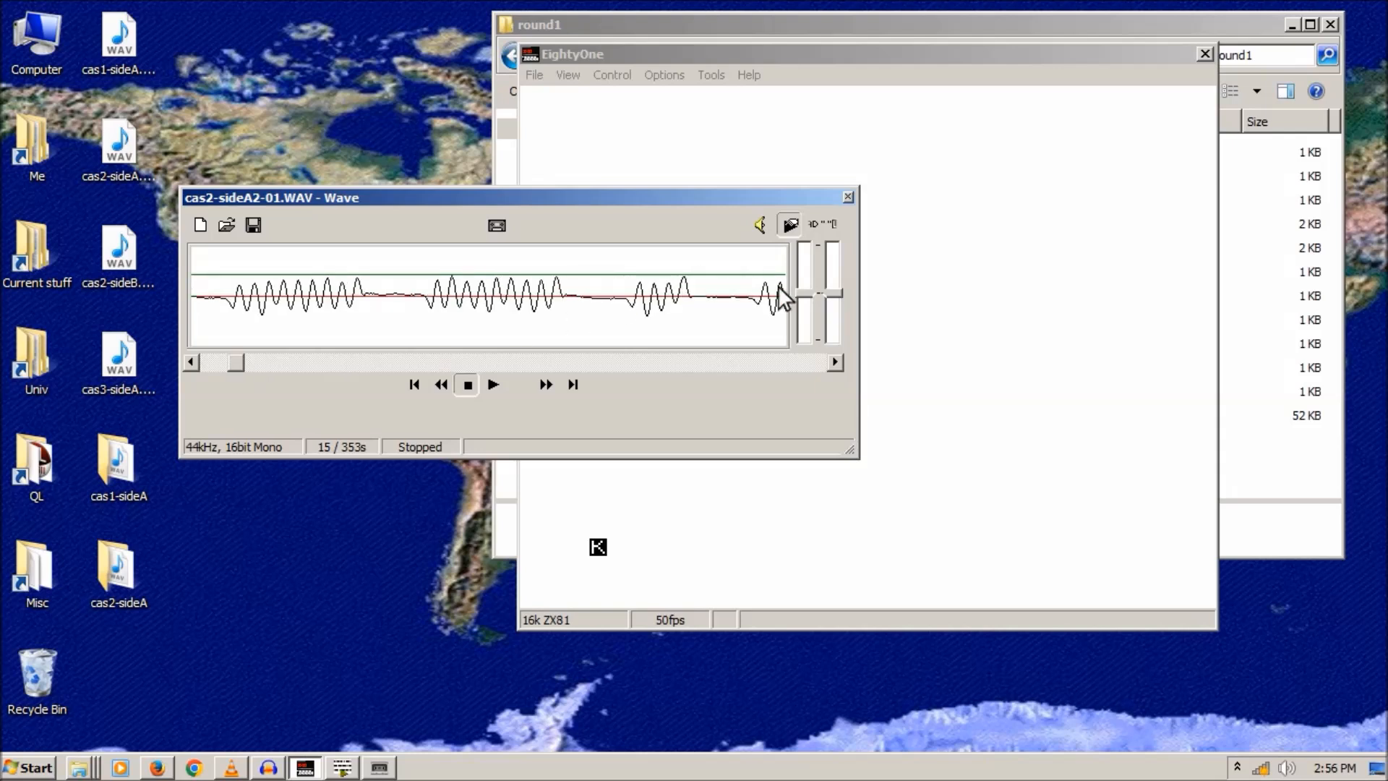
mouse_move(809, 304)
mouse_down()
mouse_move(804, 281)
mouse_move(843, 301)
mouse_move(809, 290)
mouse_up()
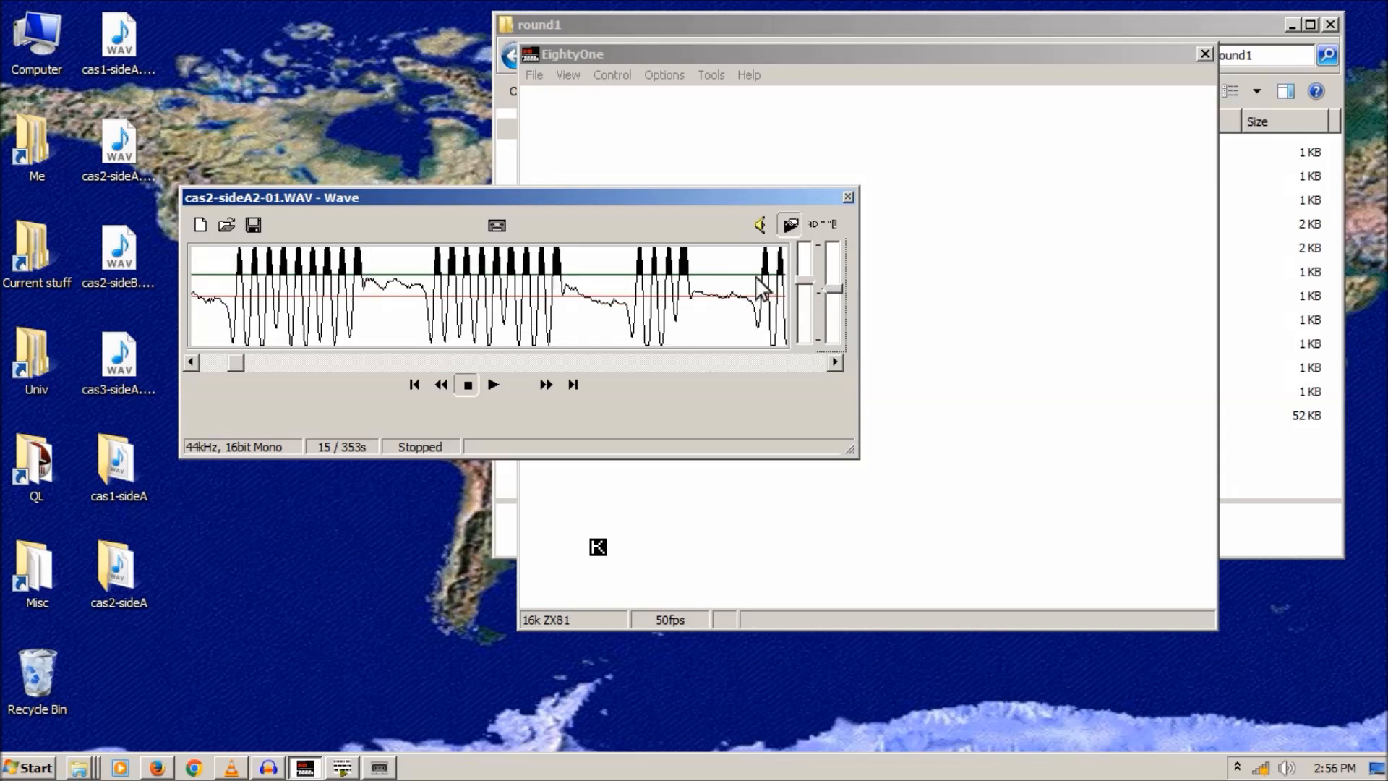
click(800, 277)
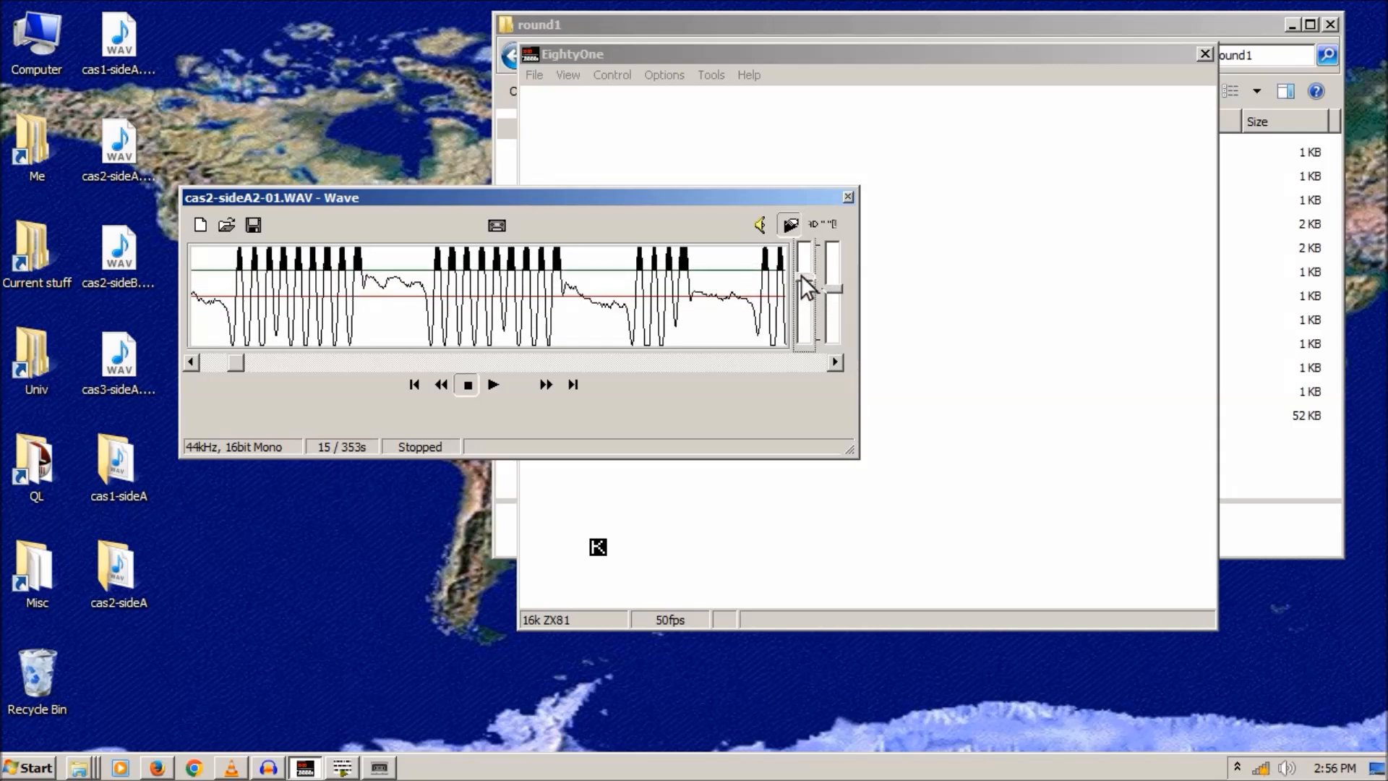
drag(832, 288, 834, 276)
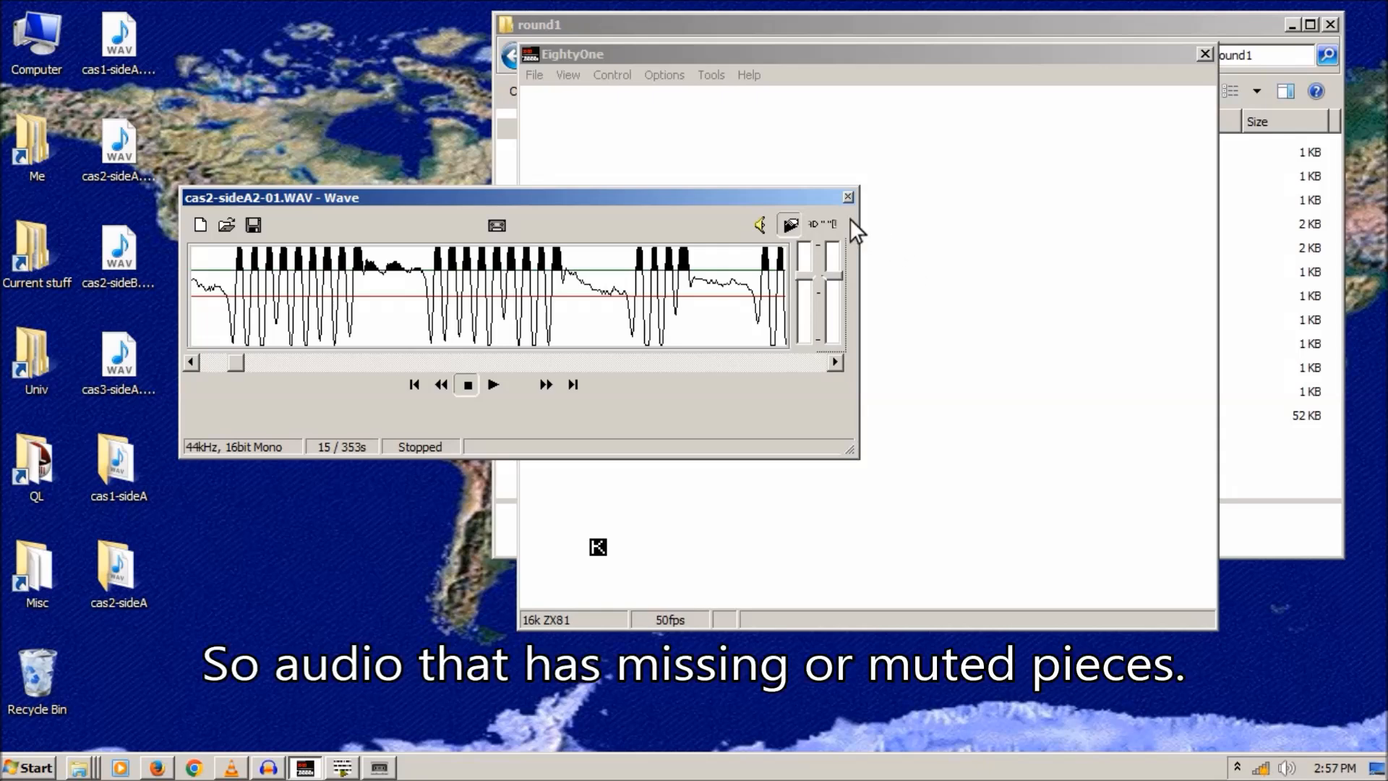
click(848, 197)
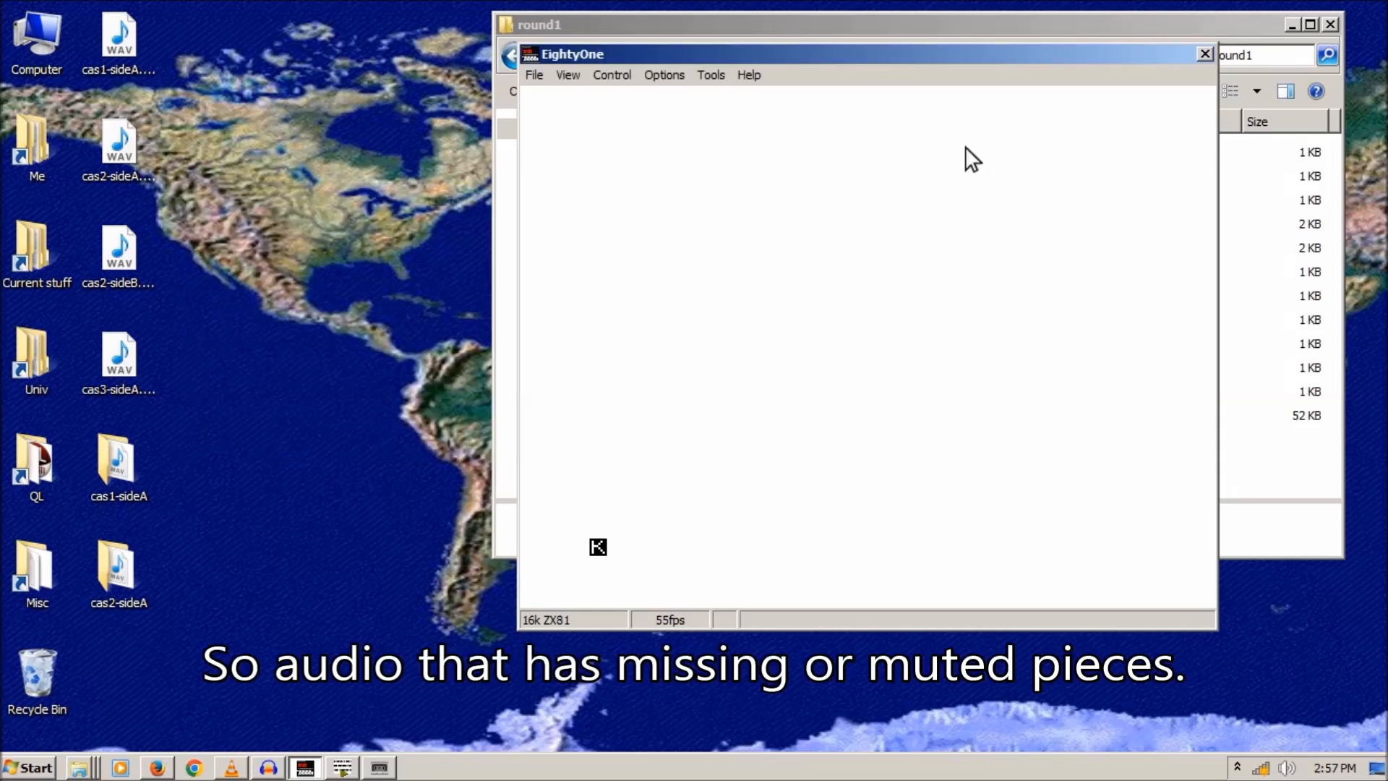
- Minimise EightyOne and open cas2-sideA2.wav from the cas2-sideA folder in Audacity
click(304, 768)
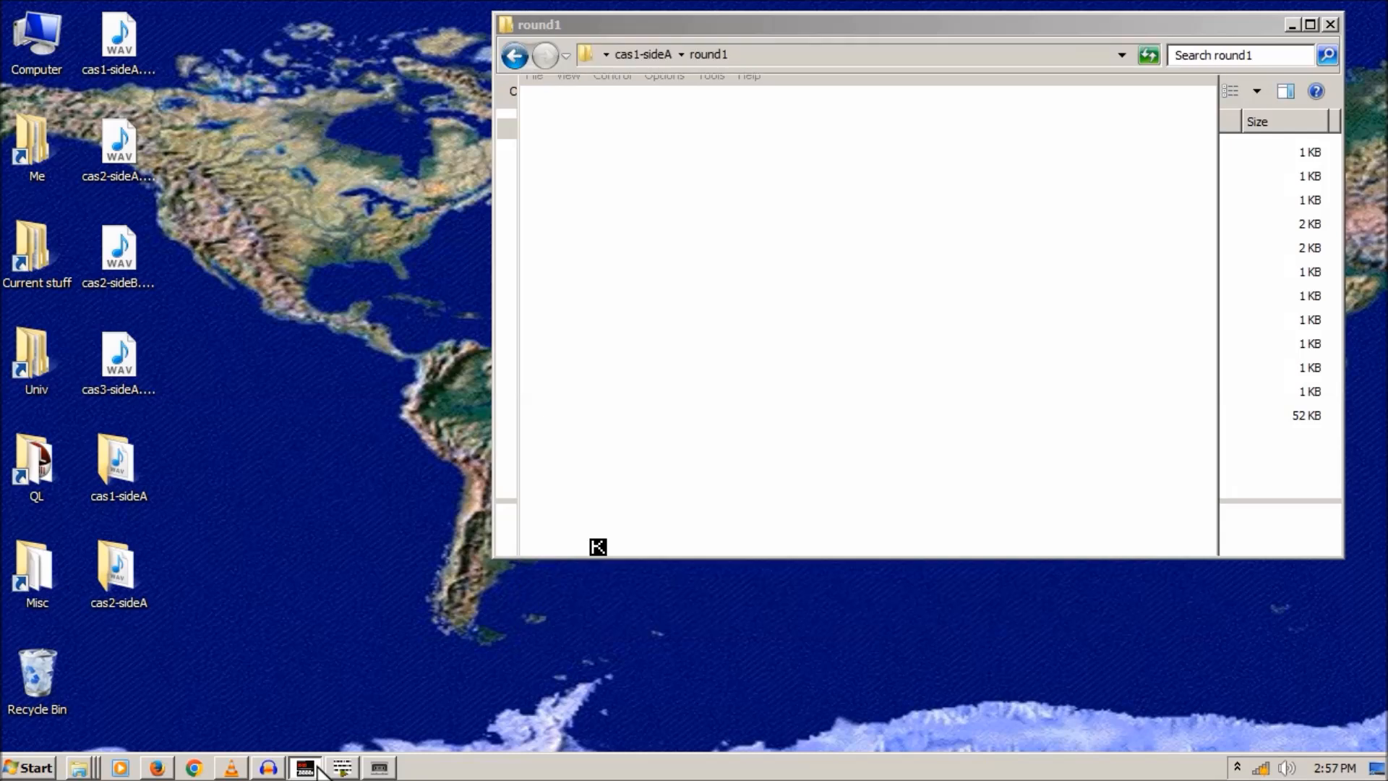
click(268, 768)
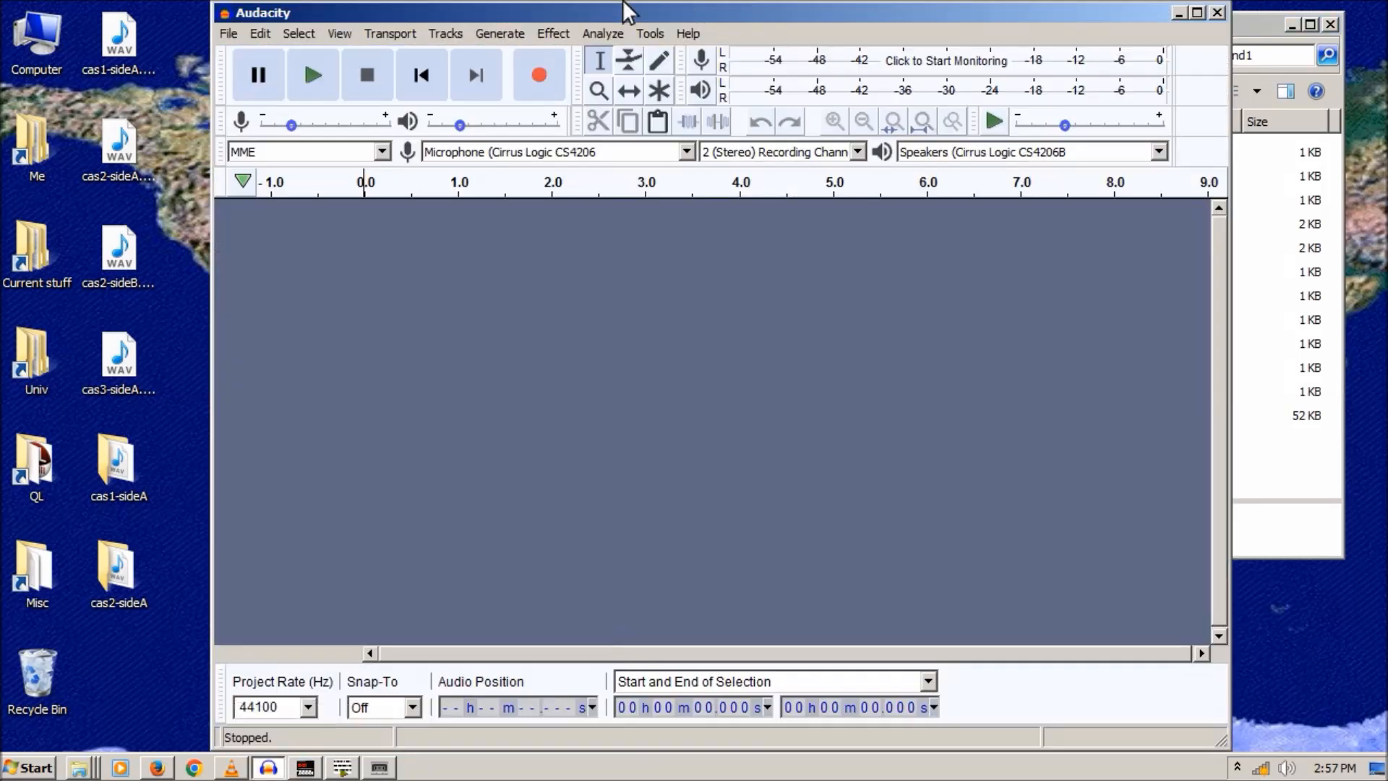
drag(597, 16, 689, 14)
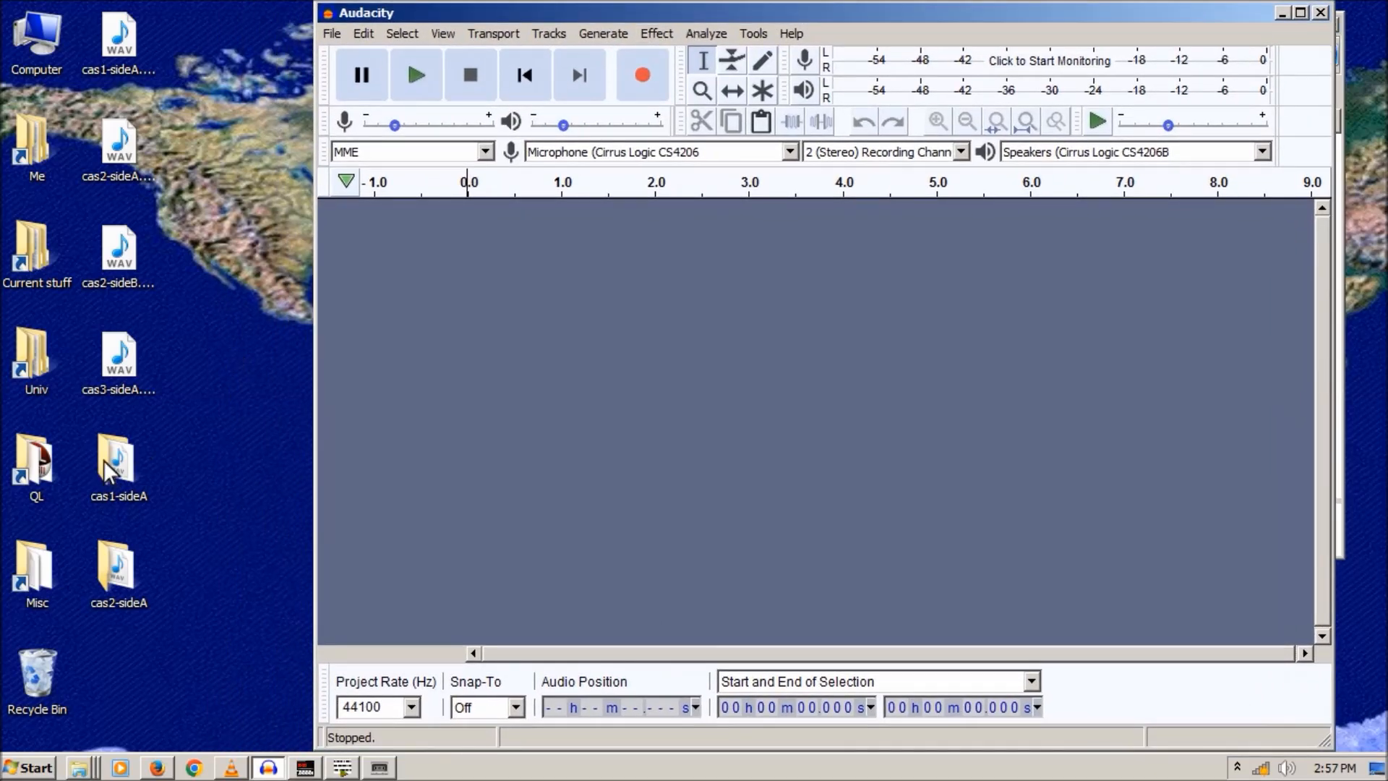
click(130, 562)
double_click(118, 574)
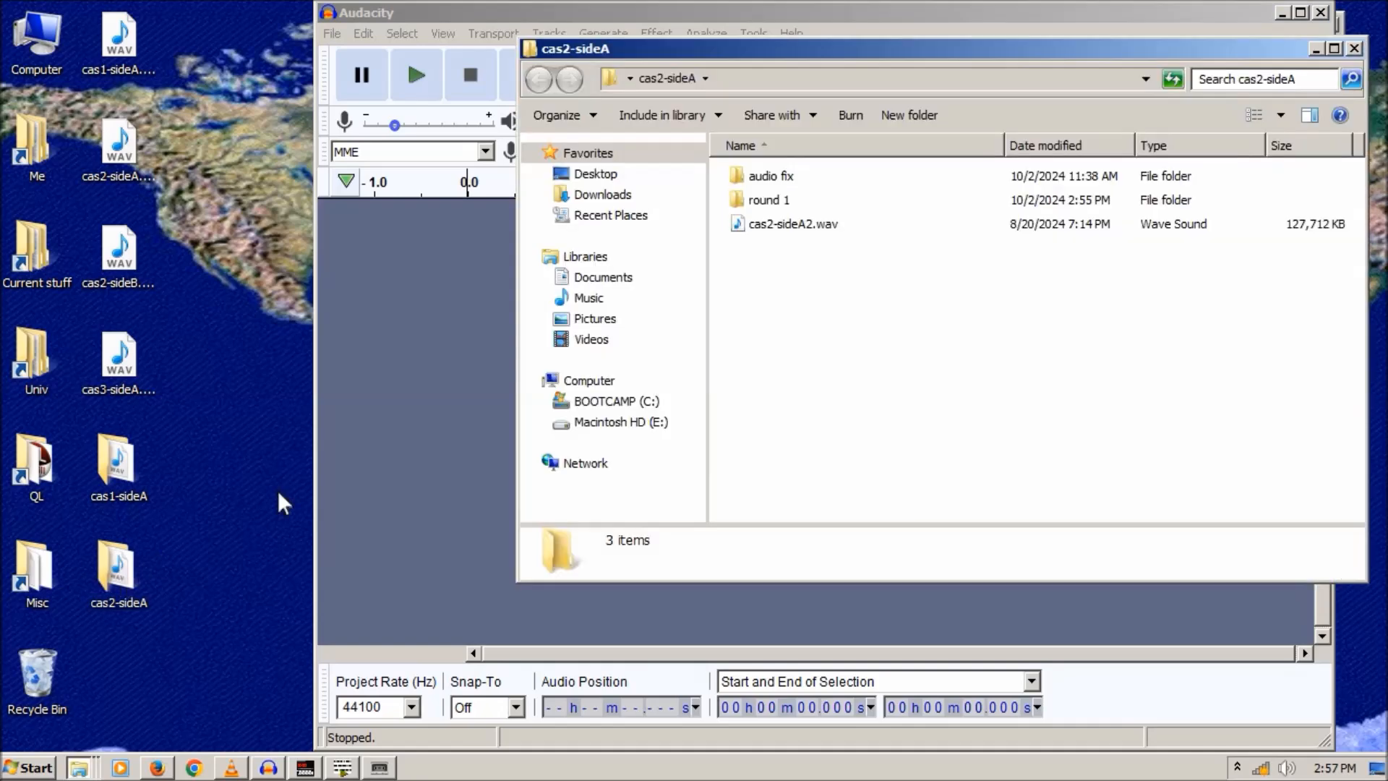
click(774, 224)
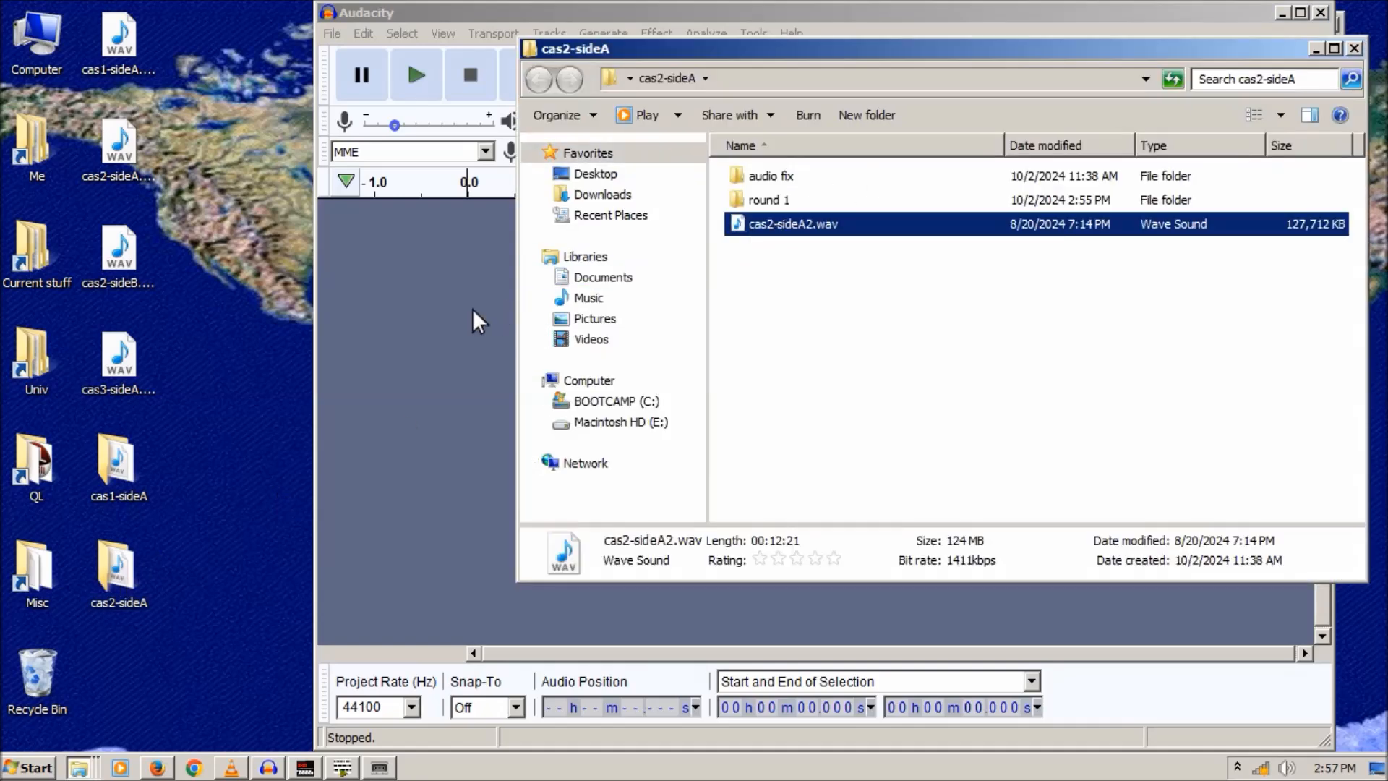
click(1312, 49)
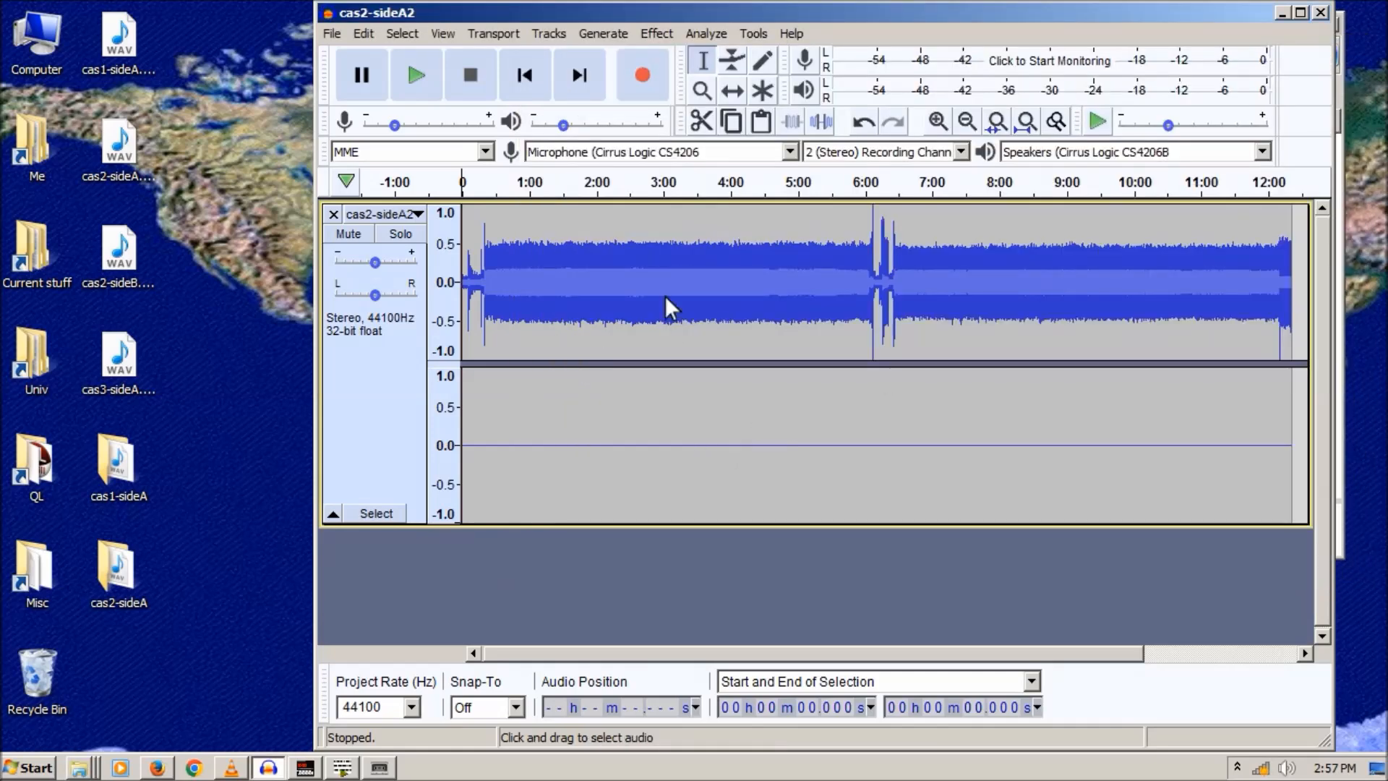
- Split the stereo track and remove the Right channel, keeping only Left
click(551, 278)
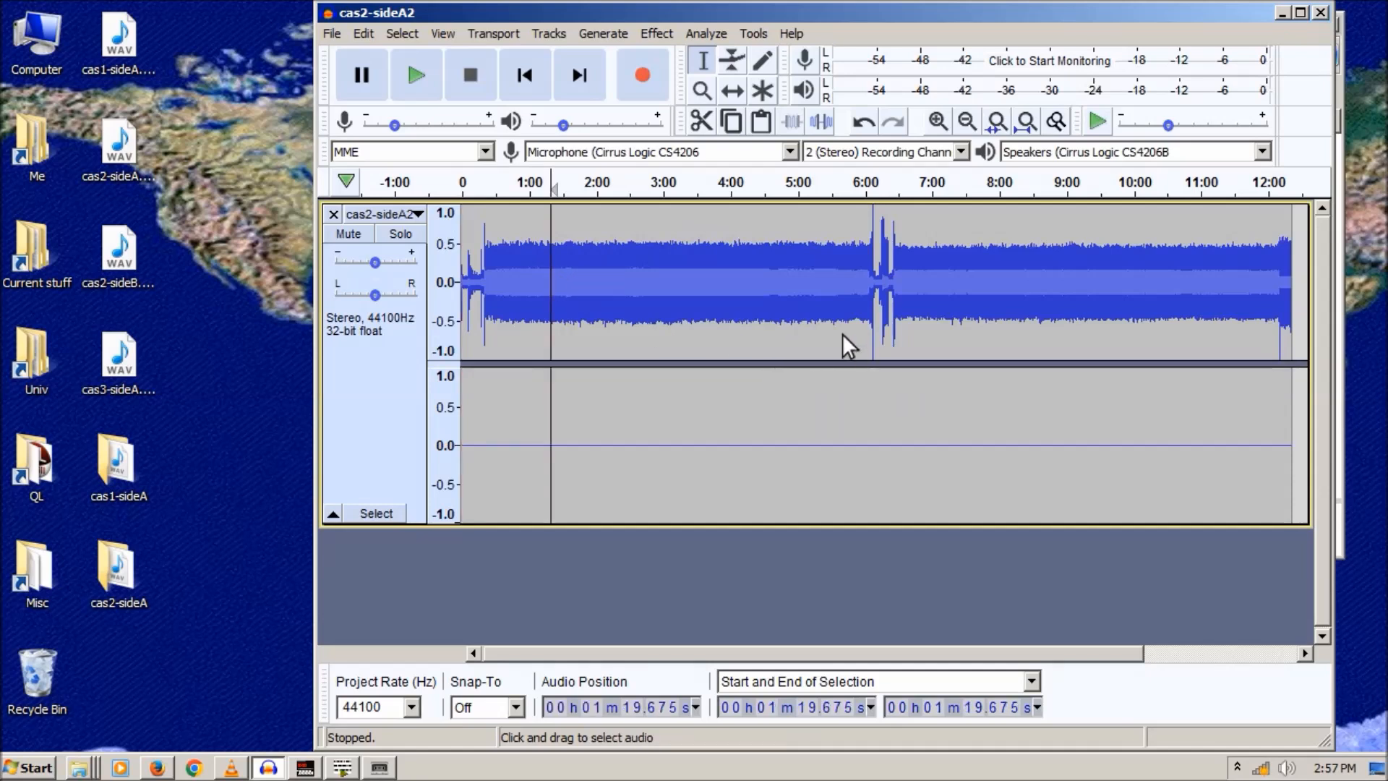
click(406, 215)
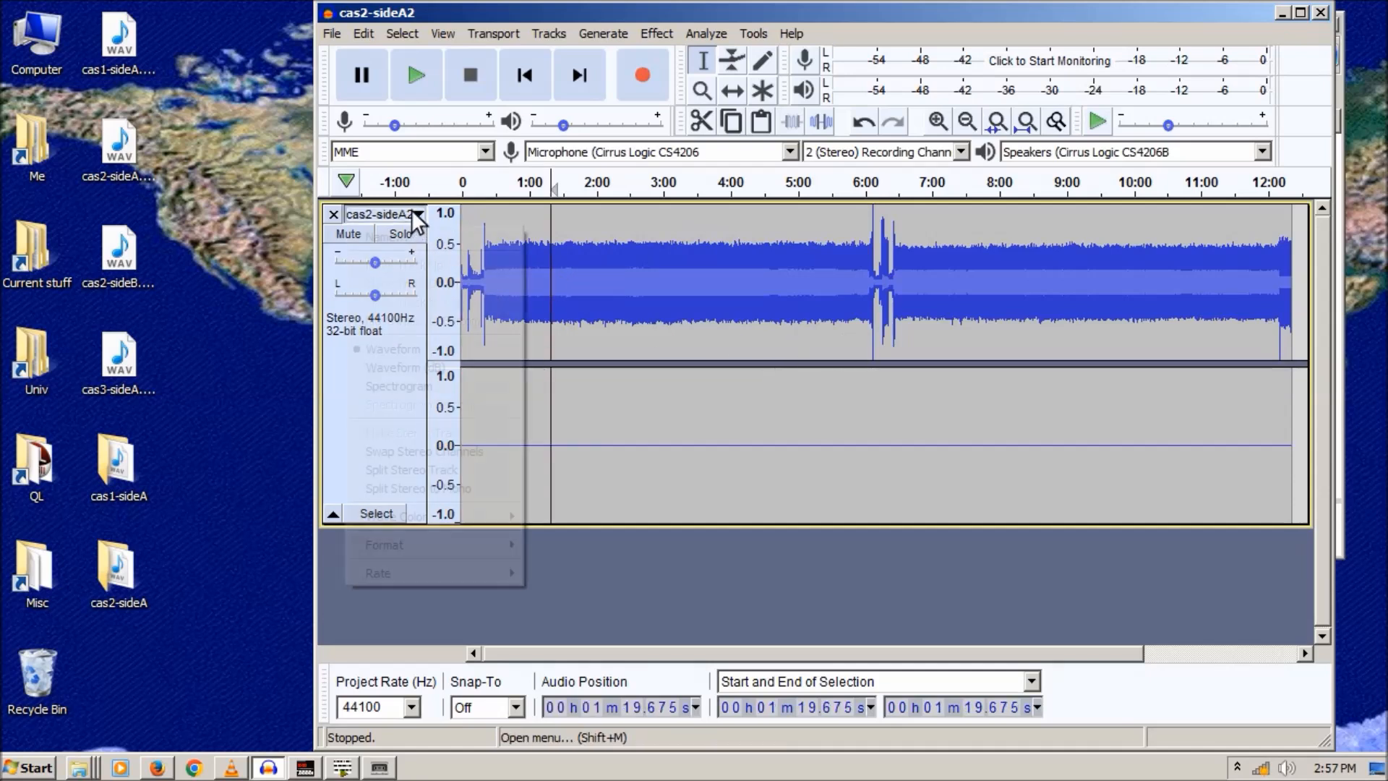
click(397, 471)
click(333, 378)
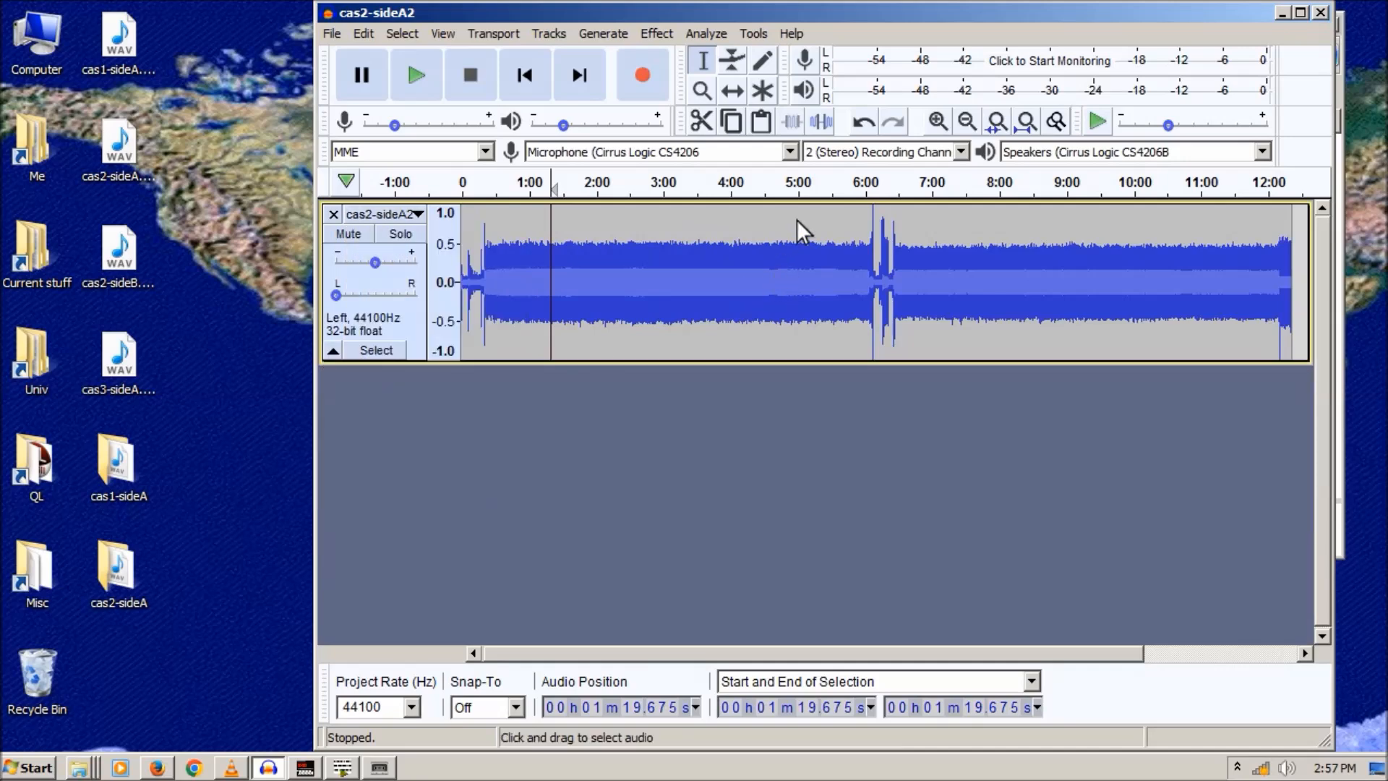
- Zoom into the 1:04.979–1:07.711 range down to individual tape pulses, then back out slightly
click(937, 121)
click(937, 121)
click(938, 121)
click(937, 121)
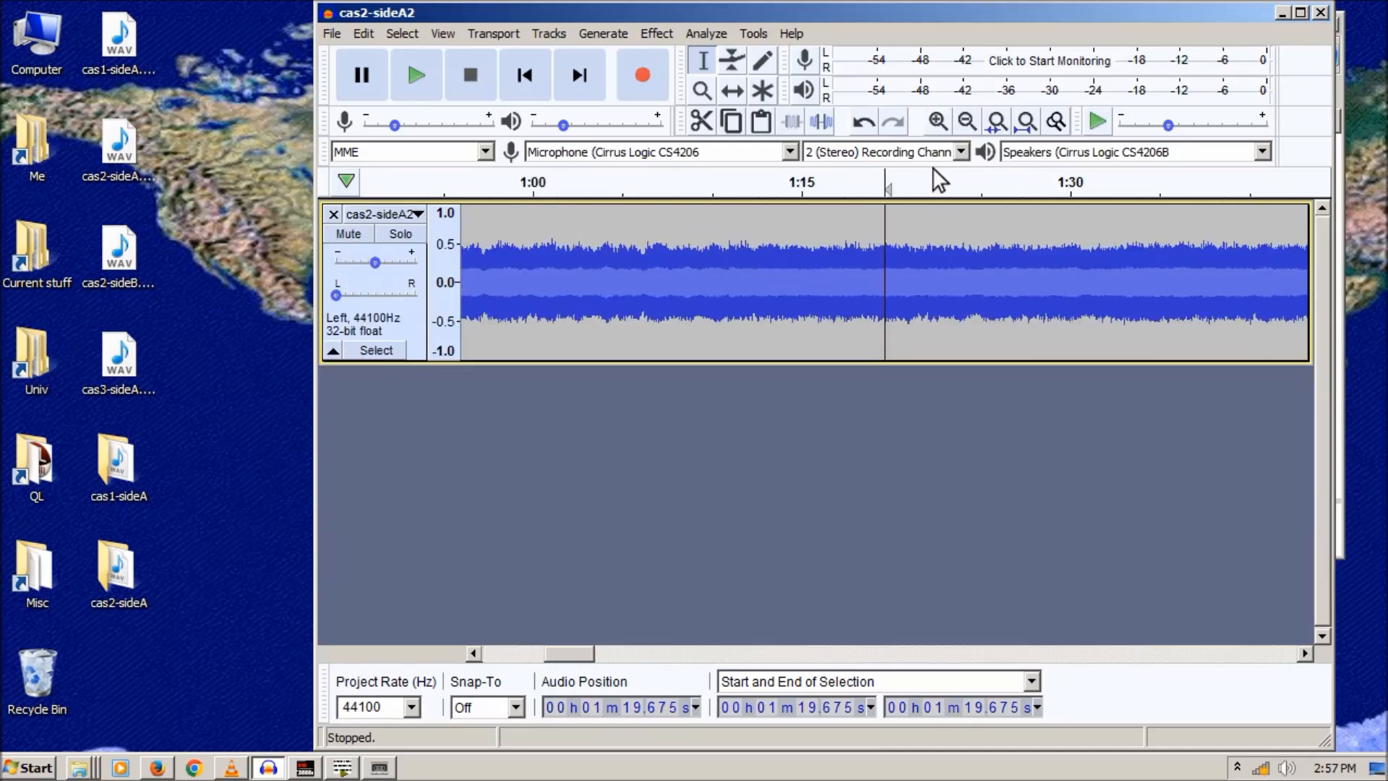
drag(622, 275, 671, 276)
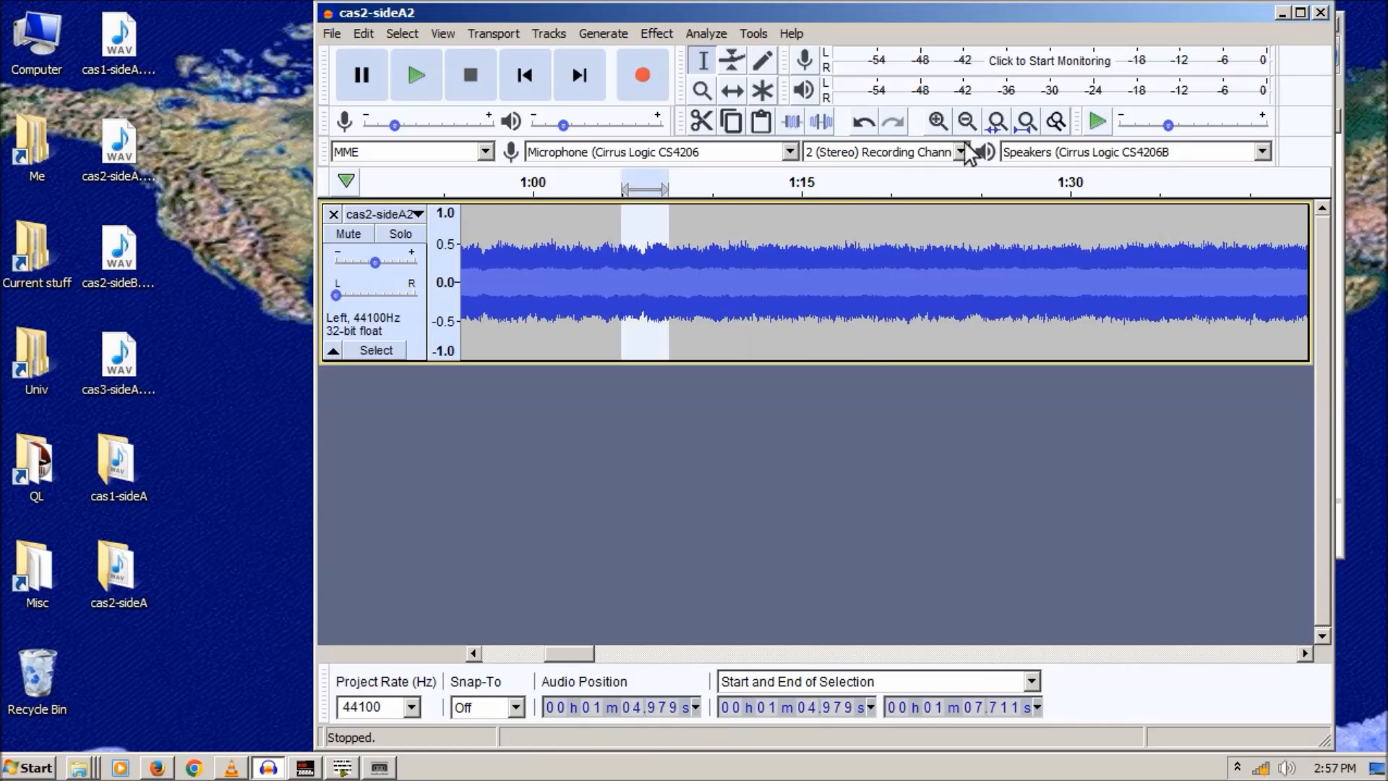
click(938, 121)
click(938, 120)
click(937, 121)
click(937, 120)
click(937, 120)
click(938, 121)
click(938, 121)
click(937, 121)
click(937, 120)
click(938, 120)
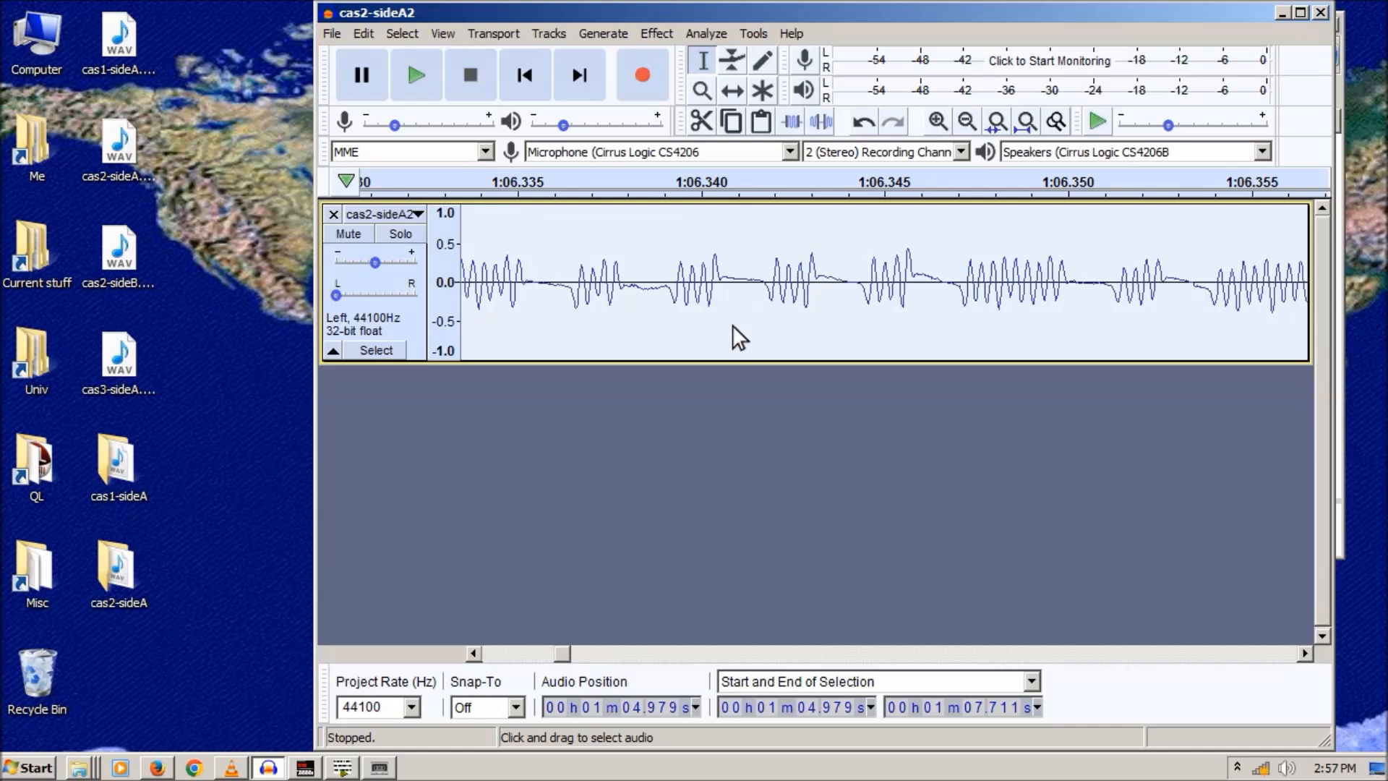
click(967, 121)
click(968, 121)
click(967, 121)
click(967, 121)
click(968, 121)
- Scroll to around 6:00 and magnify the weak pulses between 6:03.2 and 6:03.5
drag(567, 650, 883, 687)
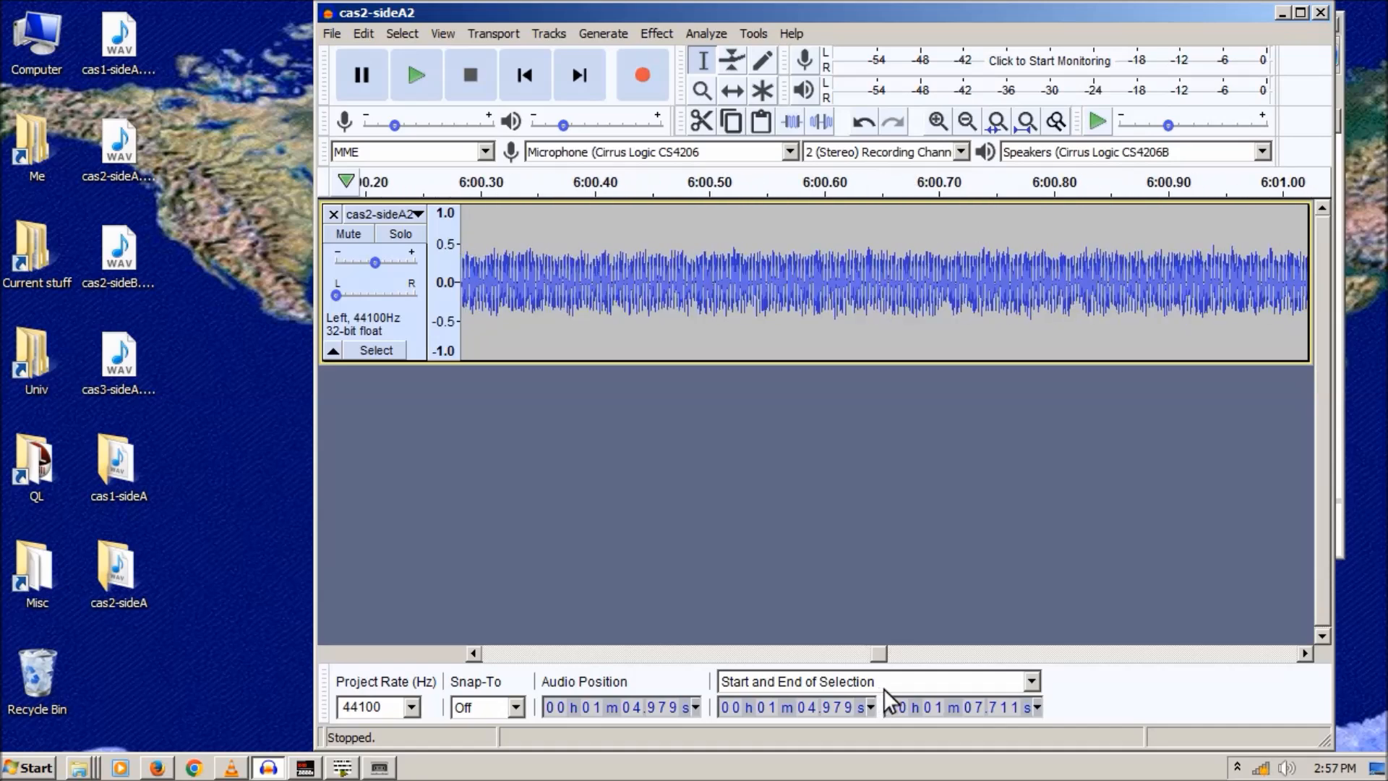
click(965, 120)
click(965, 120)
click(965, 120)
click(965, 120)
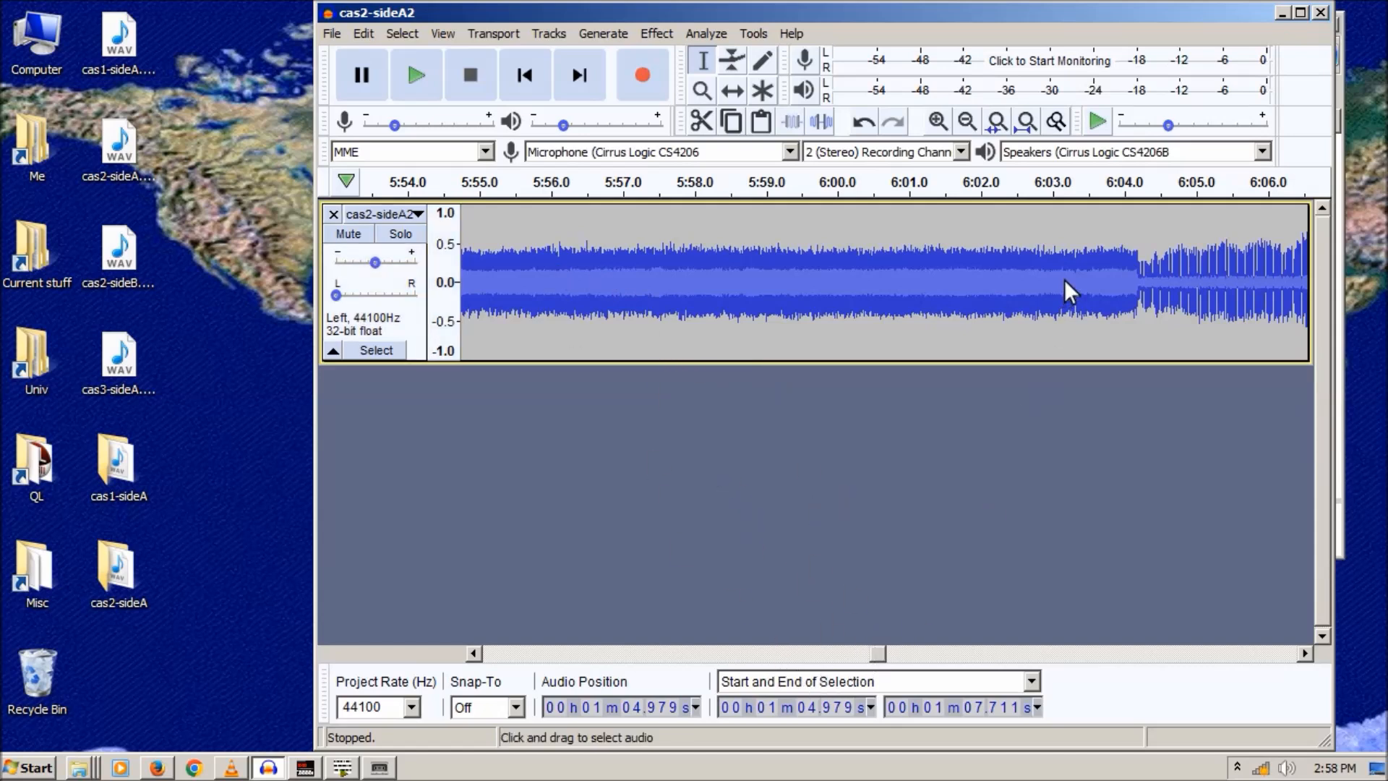
drag(1069, 292, 1086, 297)
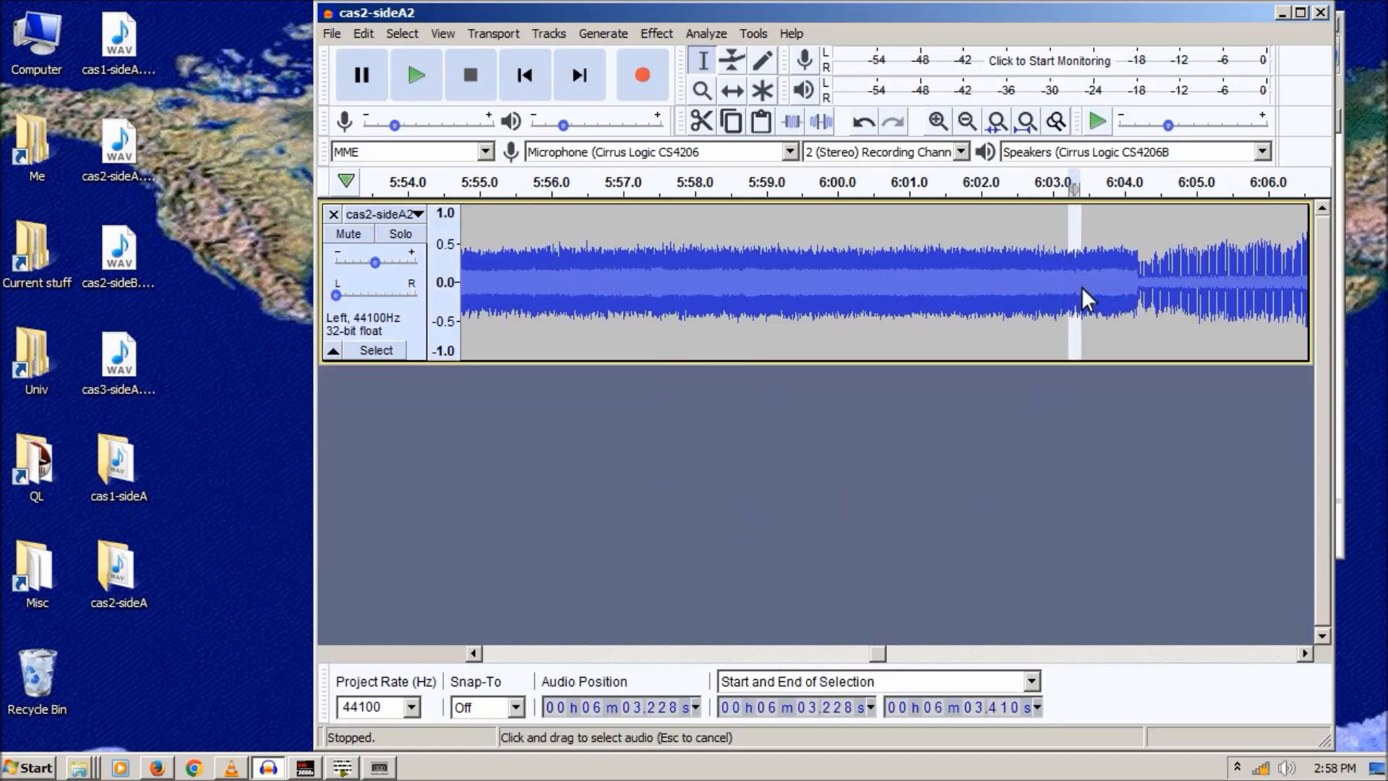
click(937, 121)
click(938, 121)
click(938, 120)
click(938, 120)
click(937, 121)
click(937, 121)
click(937, 130)
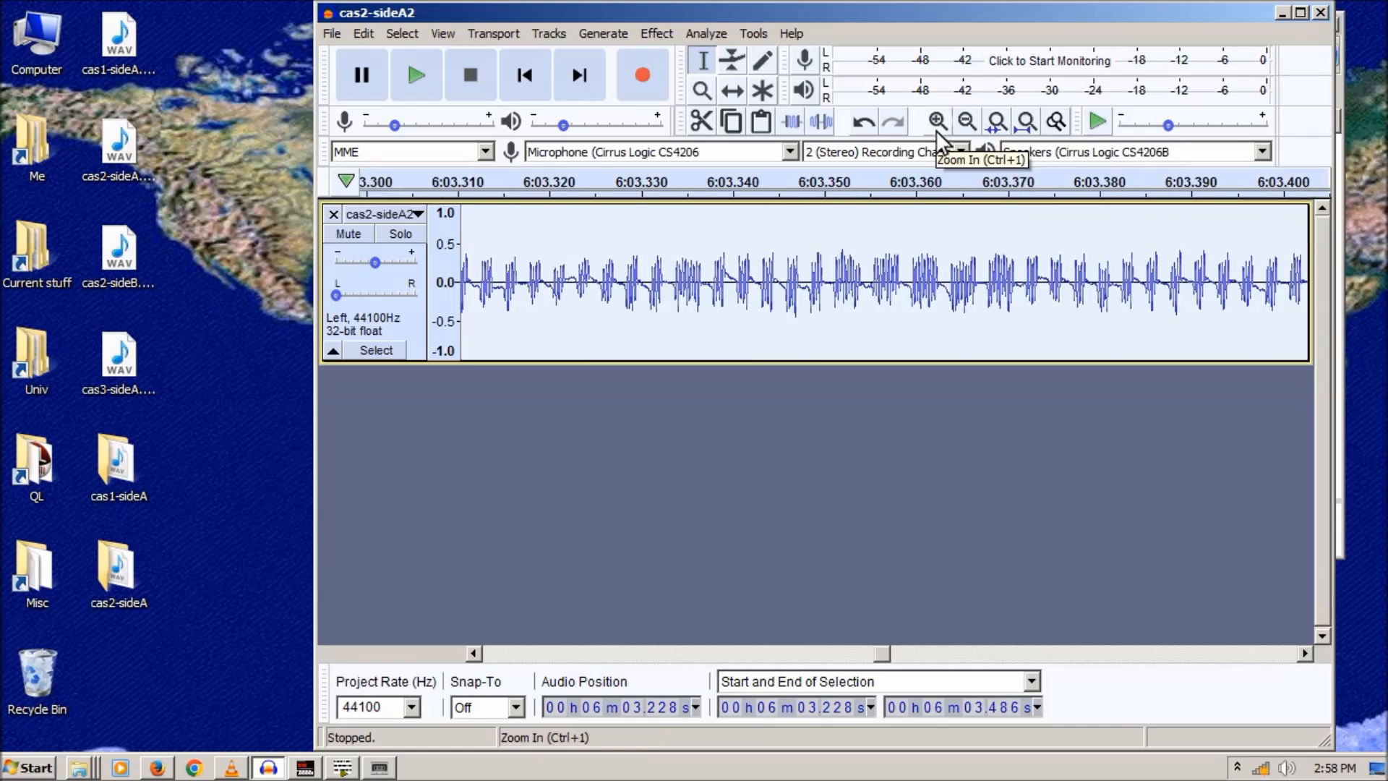
click(936, 130)
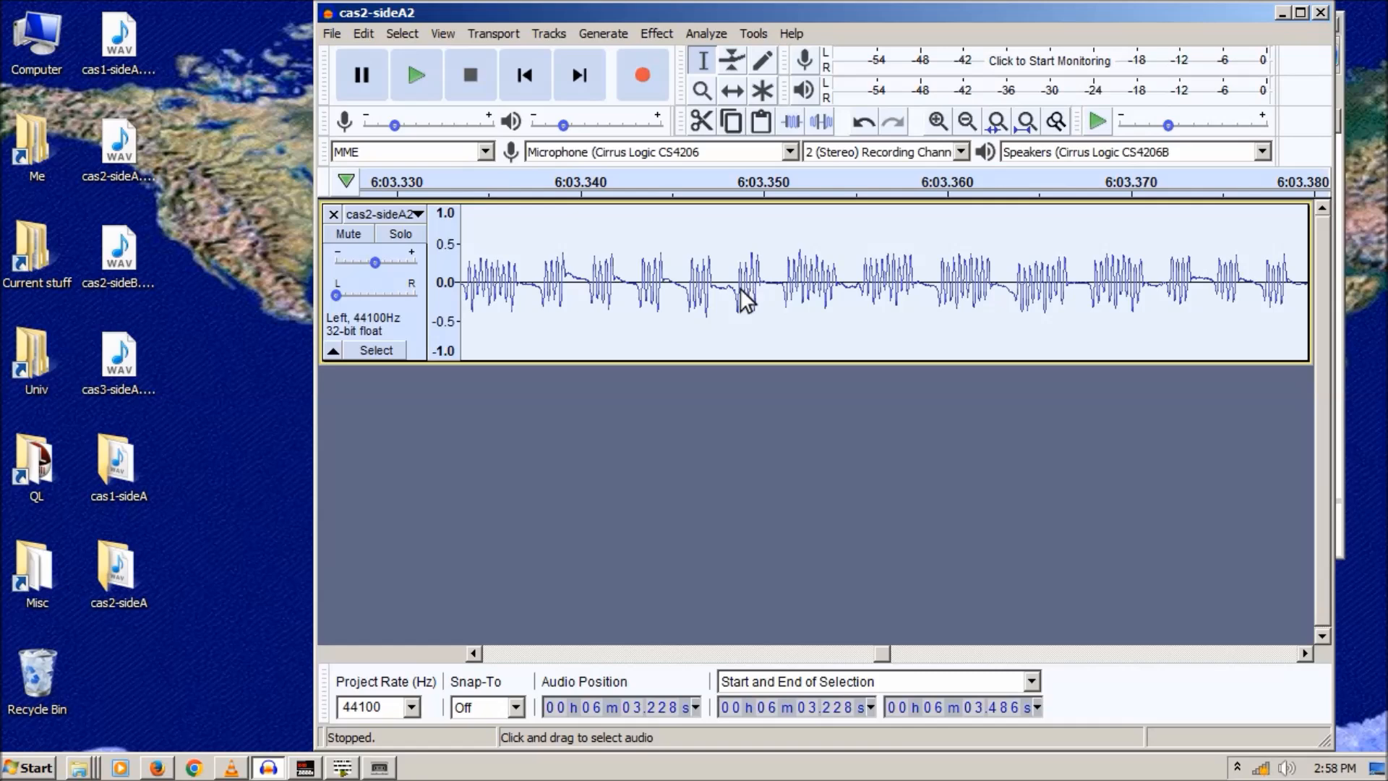
- Select the weak pulse group near 6:03.25 and scroll along it
click(495, 653)
click(498, 655)
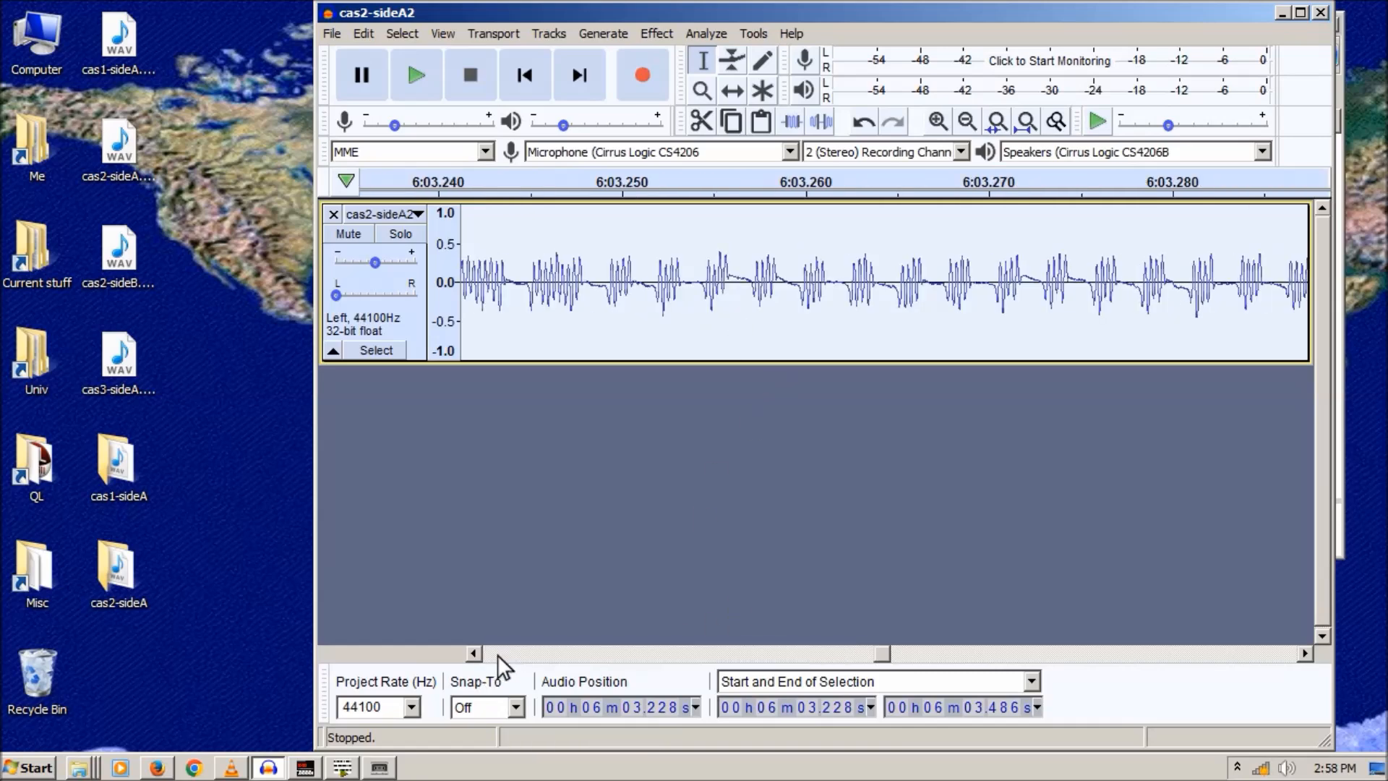
drag(642, 283, 688, 289)
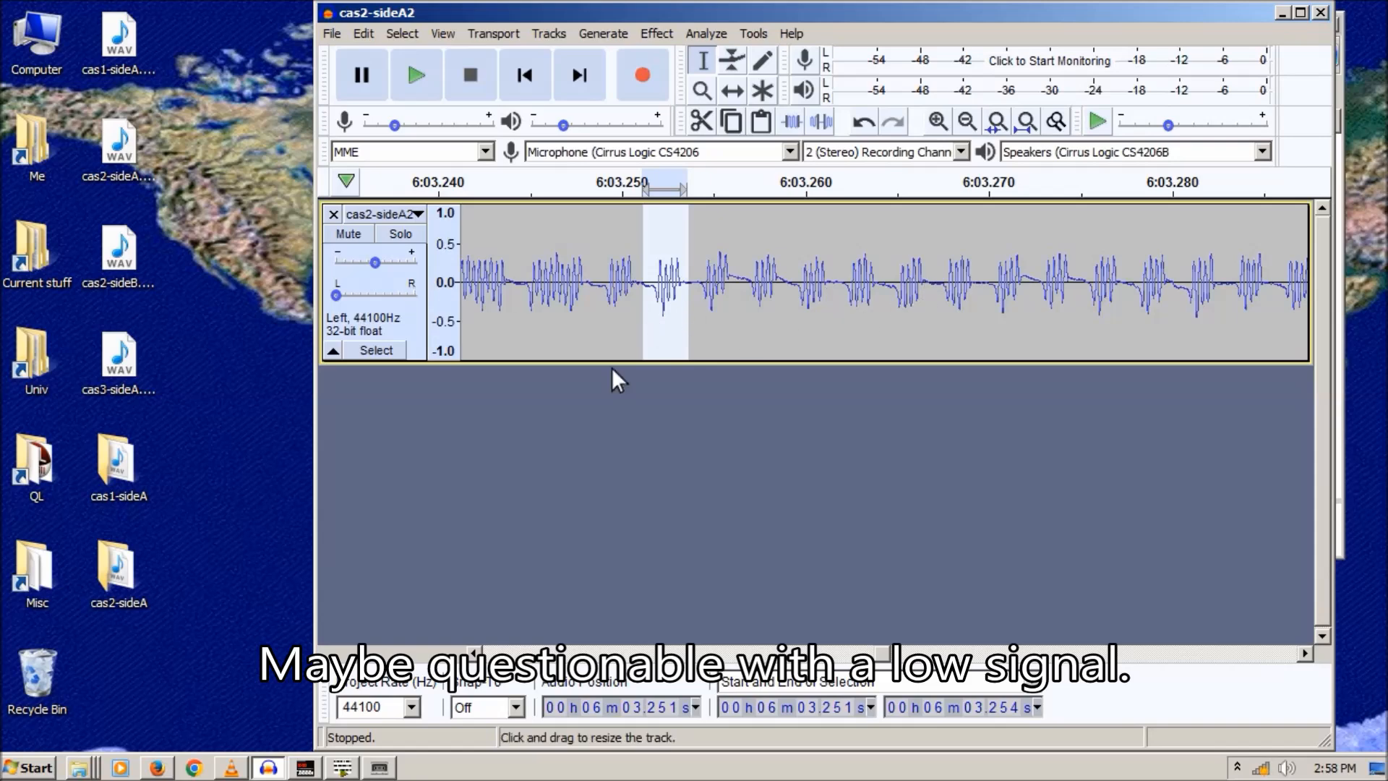
click(563, 652)
click(562, 652)
click(564, 652)
drag(564, 652, 564, 652)
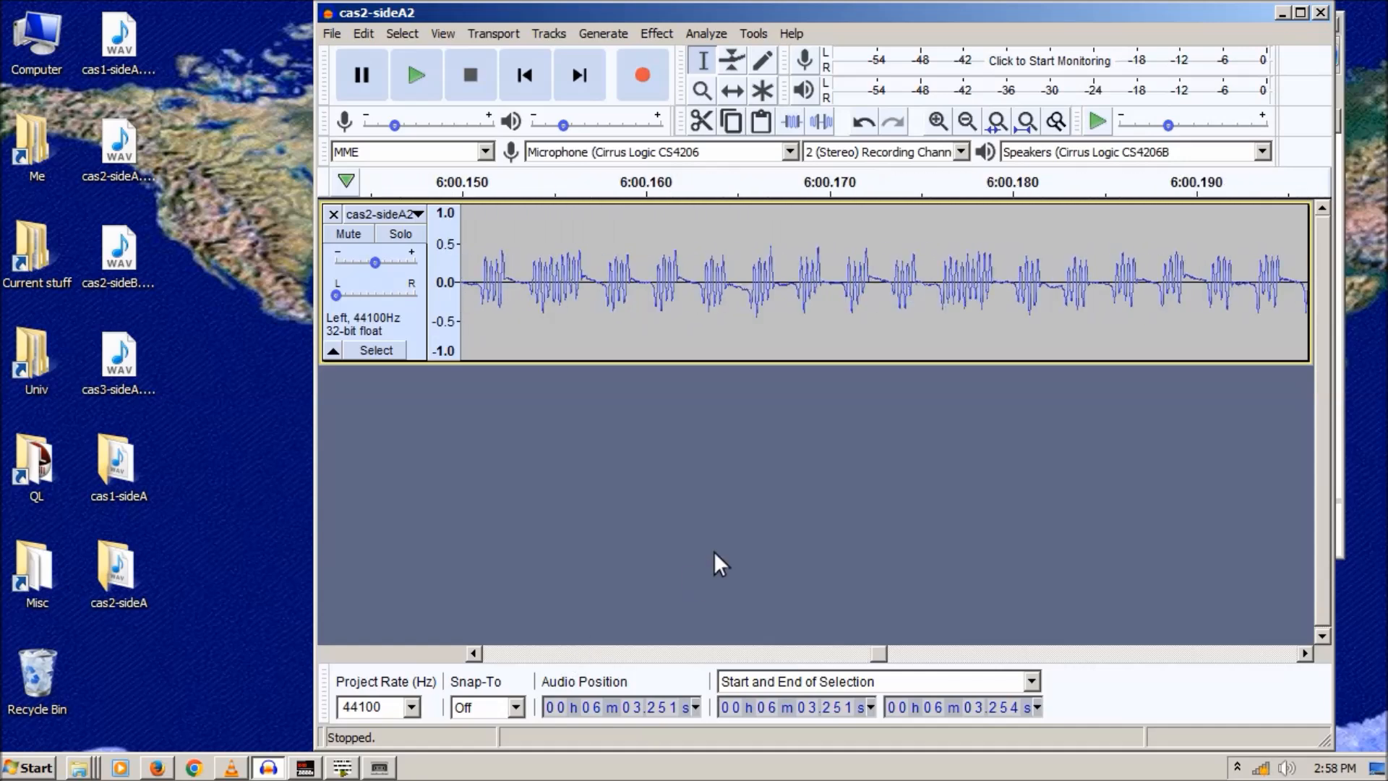
- Zoom out and scroll back to the recording's opening seconds
click(967, 121)
click(967, 121)
click(968, 122)
click(968, 122)
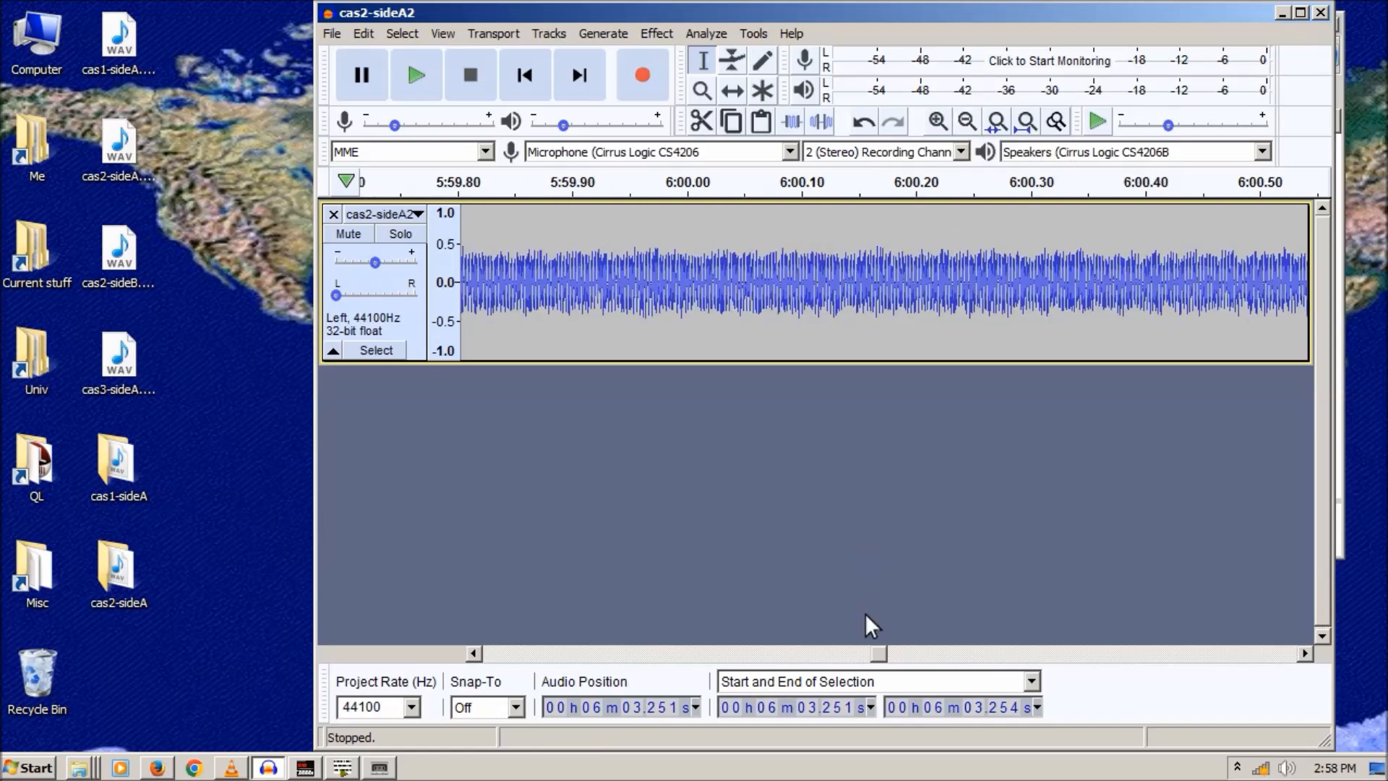
drag(882, 652, 518, 702)
- Magnify the individual pulses where the loud signal starts at 20.416–20.569 s, then minimize Audacity
click(1234, 655)
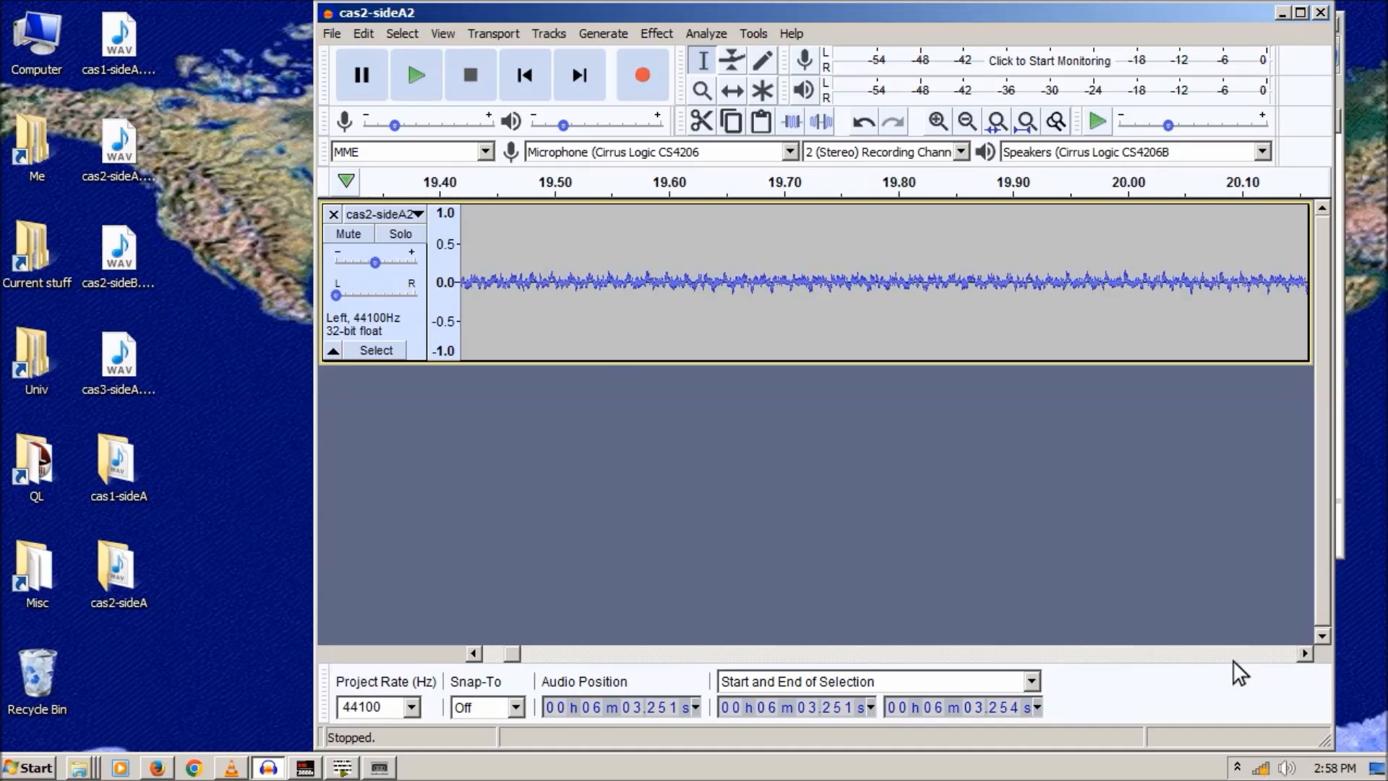
drag(757, 262, 930, 276)
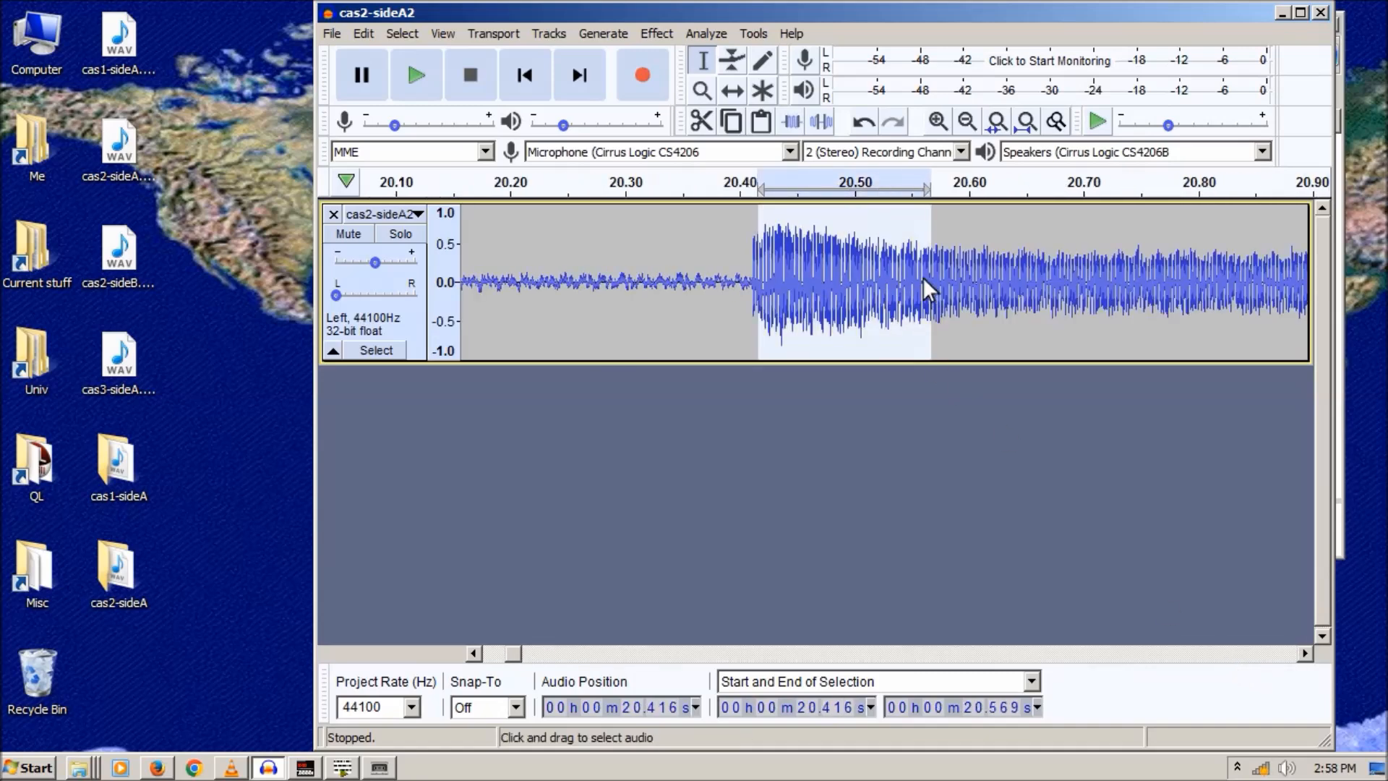
click(938, 121)
click(938, 121)
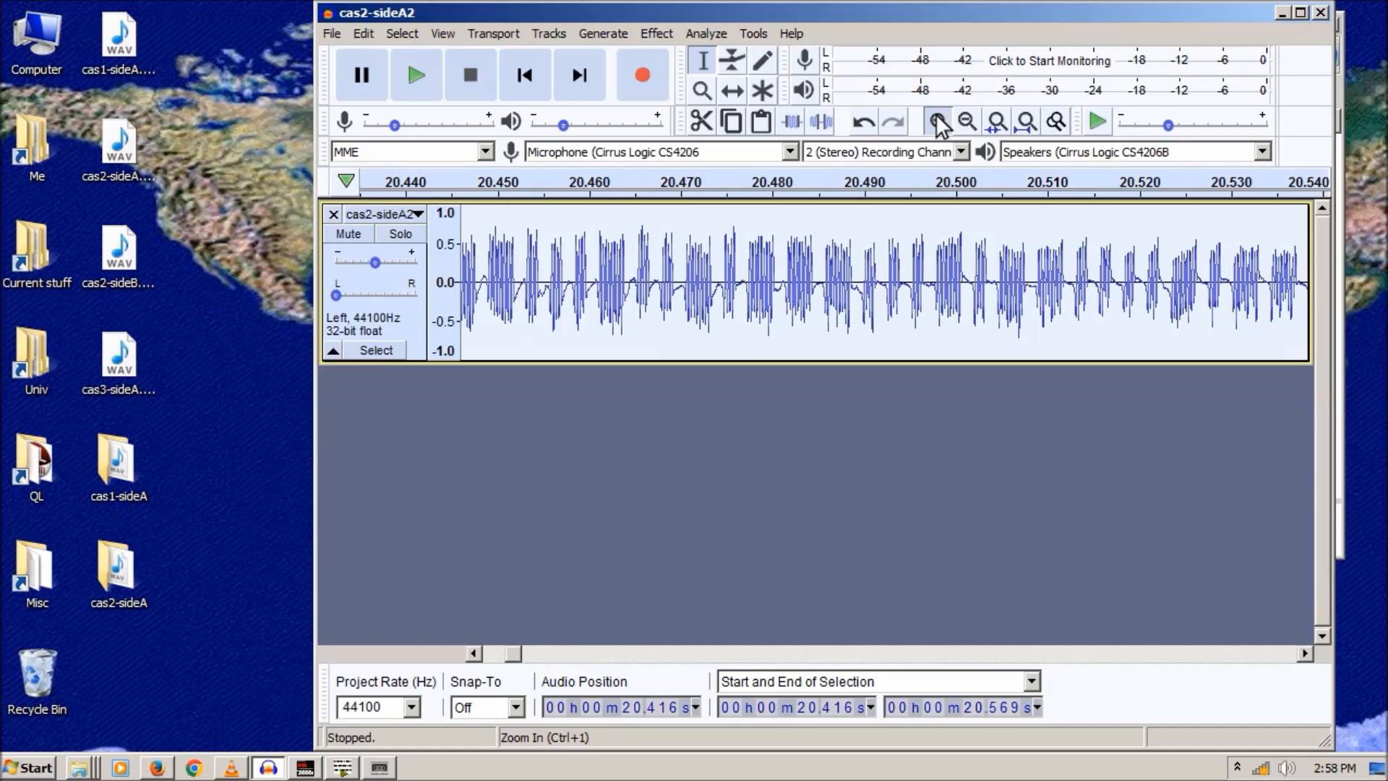
click(938, 120)
click(937, 121)
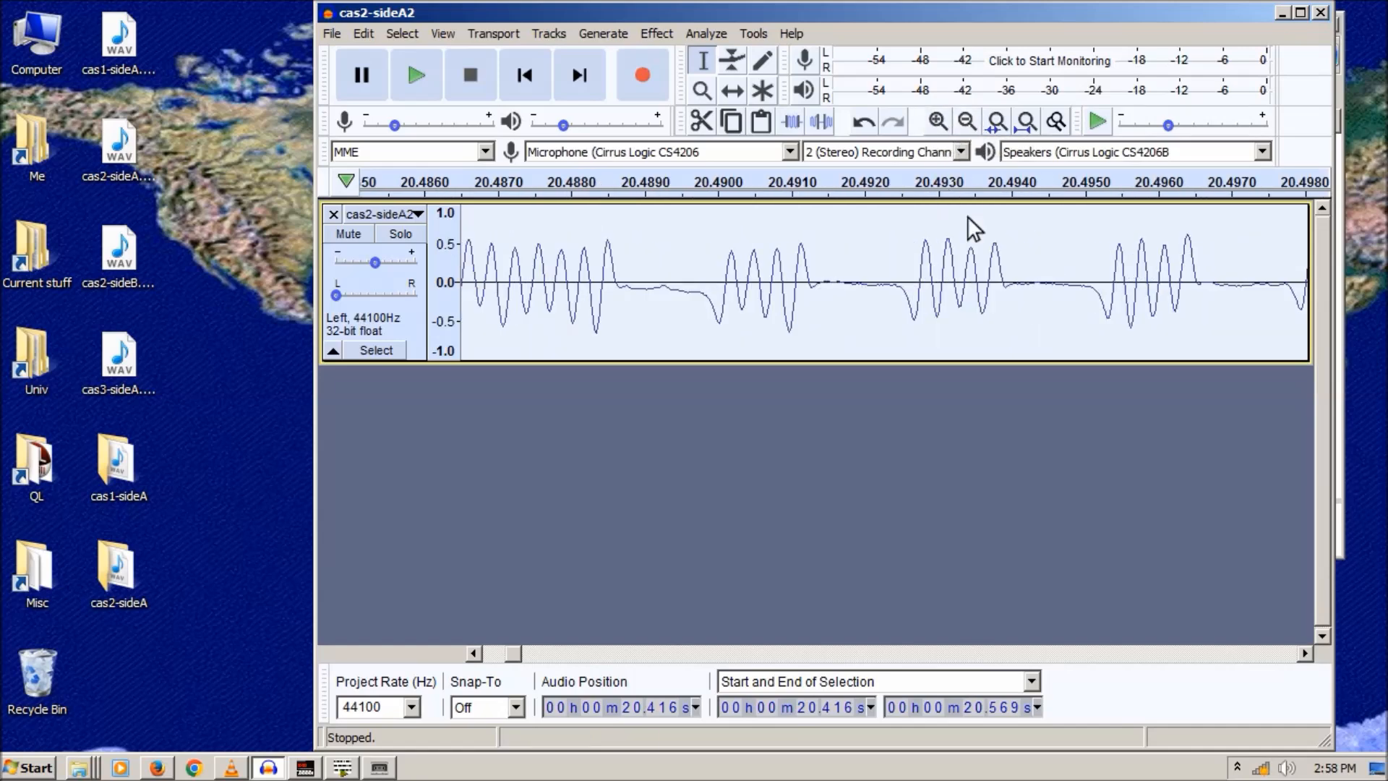
click(1133, 653)
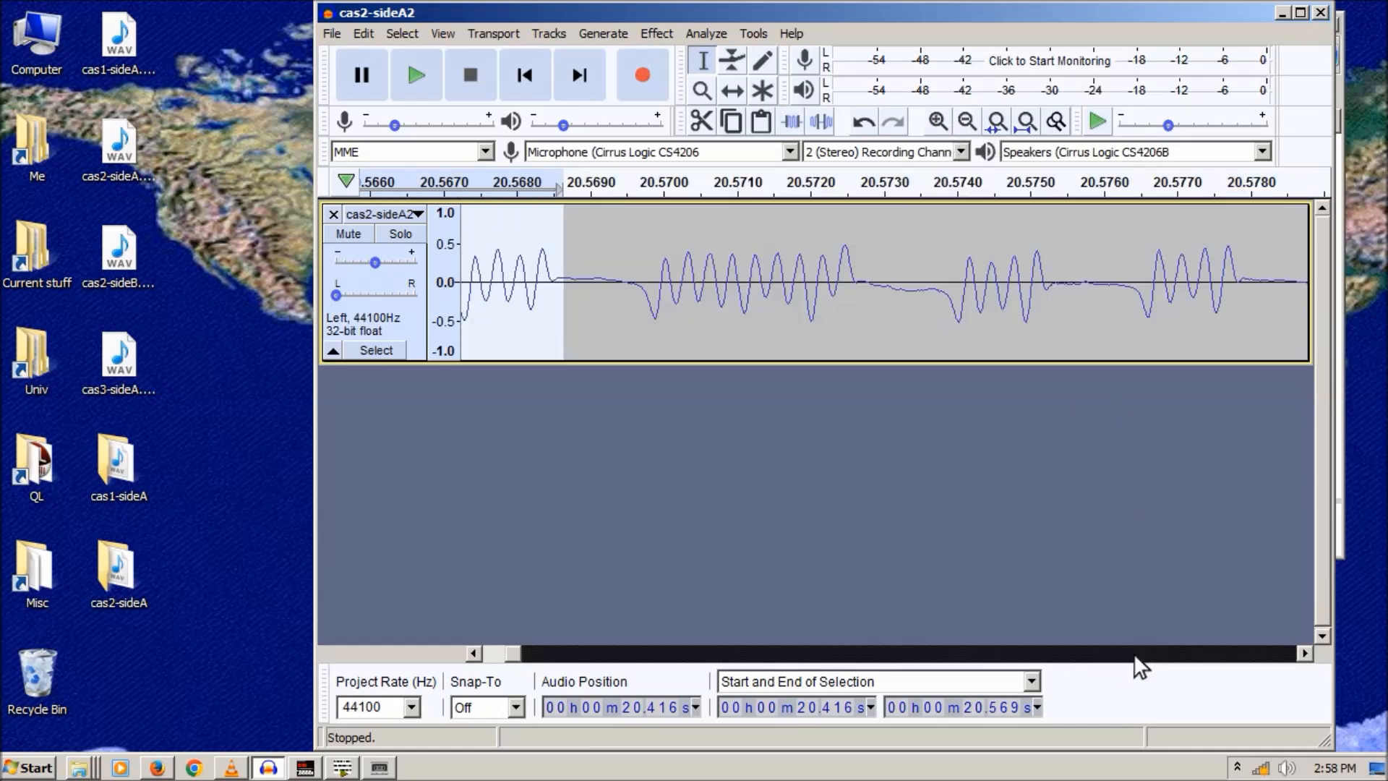
drag(1133, 653, 1133, 654)
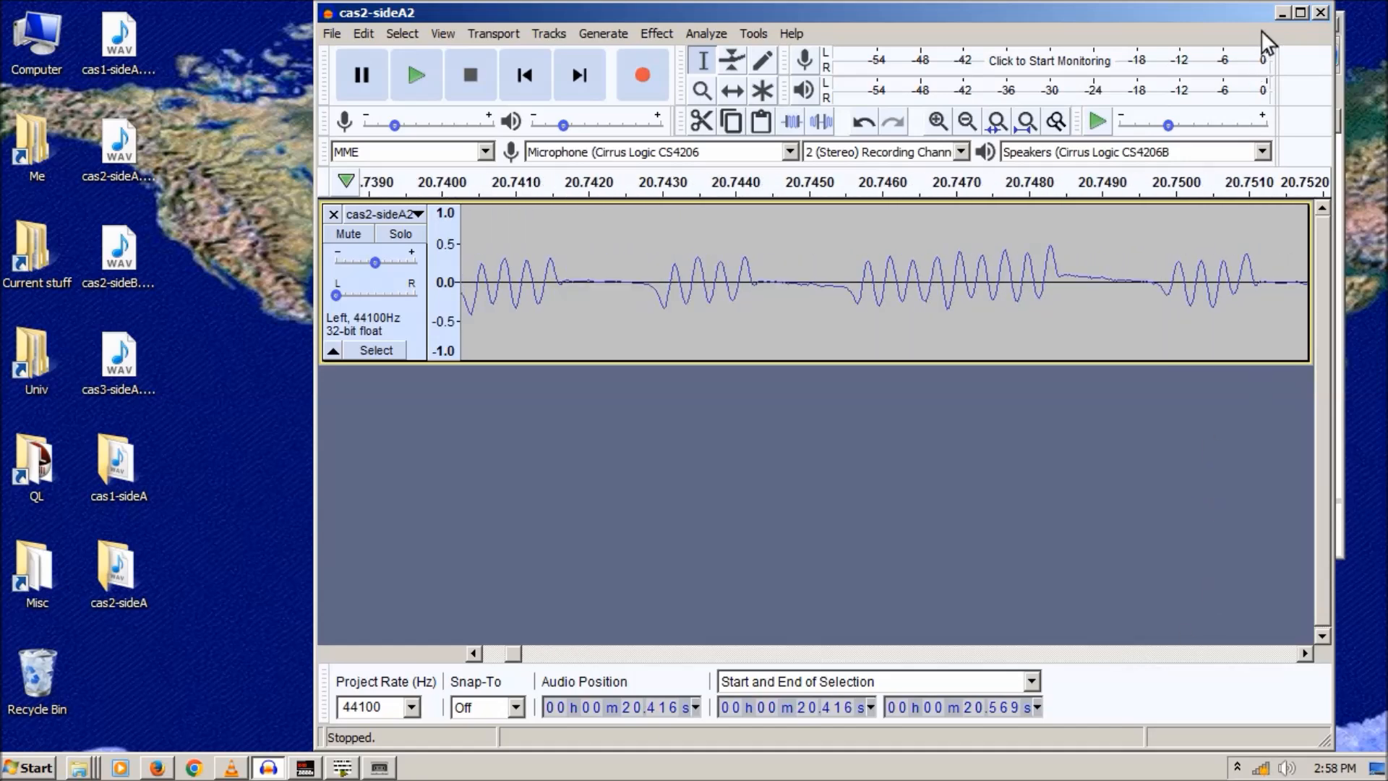
click(1279, 12)
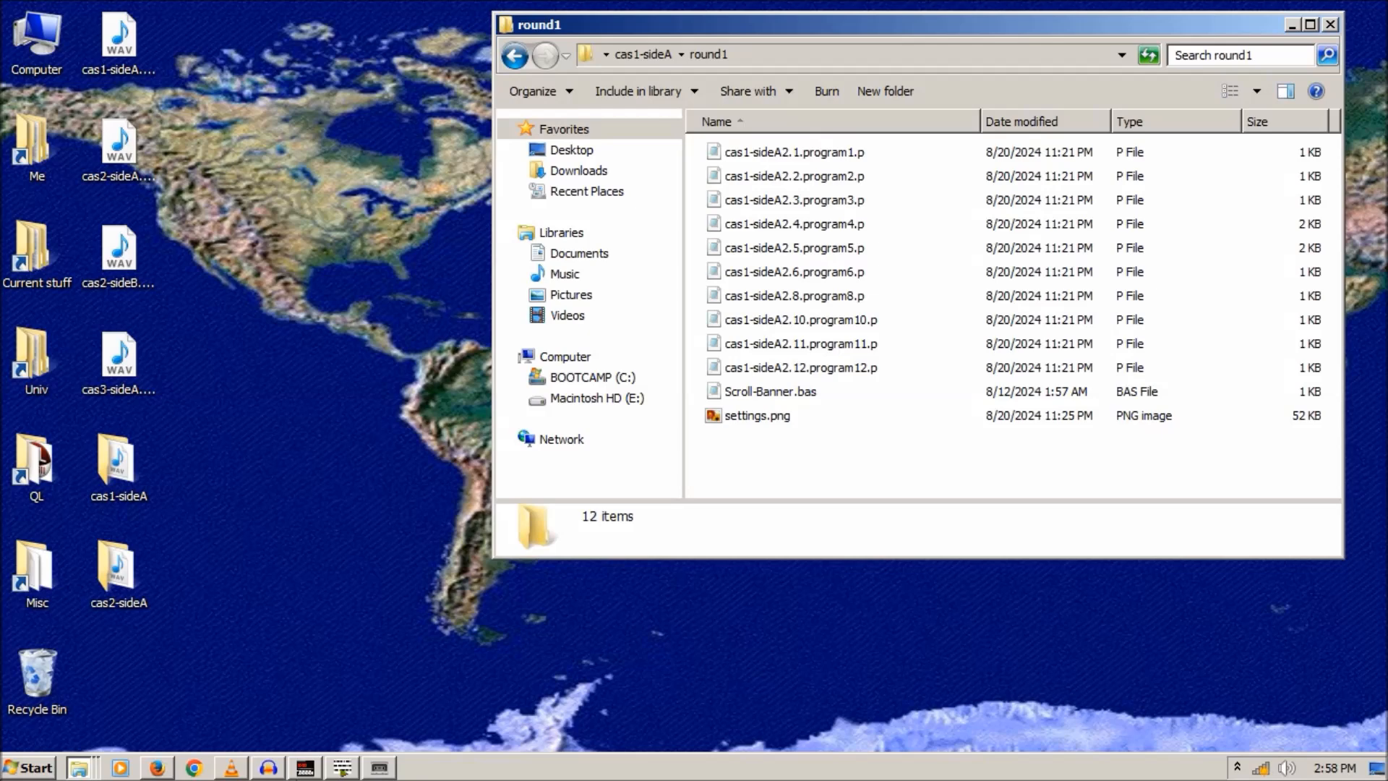
- Load cas2-sideA2.wav from cas2-sideA, dismiss the six-program results, and jump to the first error at 987181
click(379, 767)
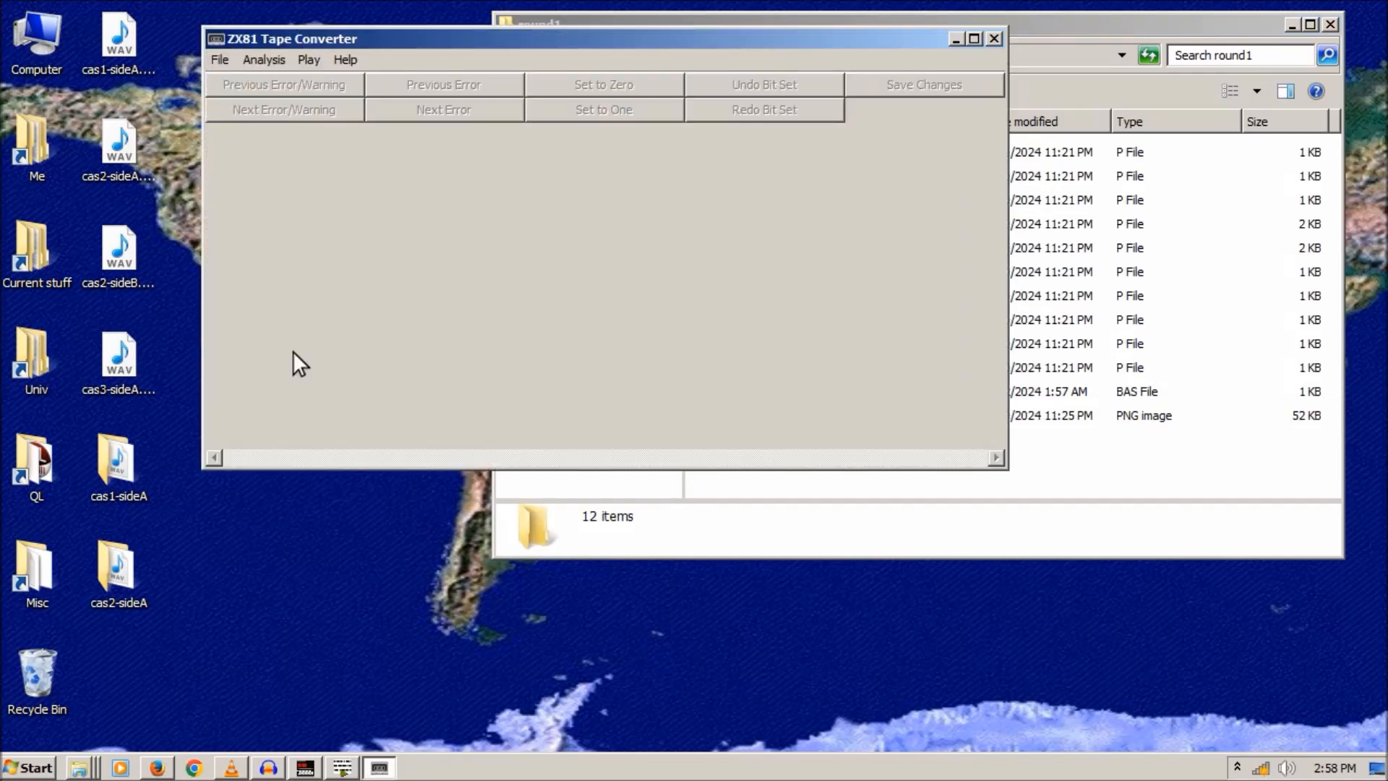
click(221, 59)
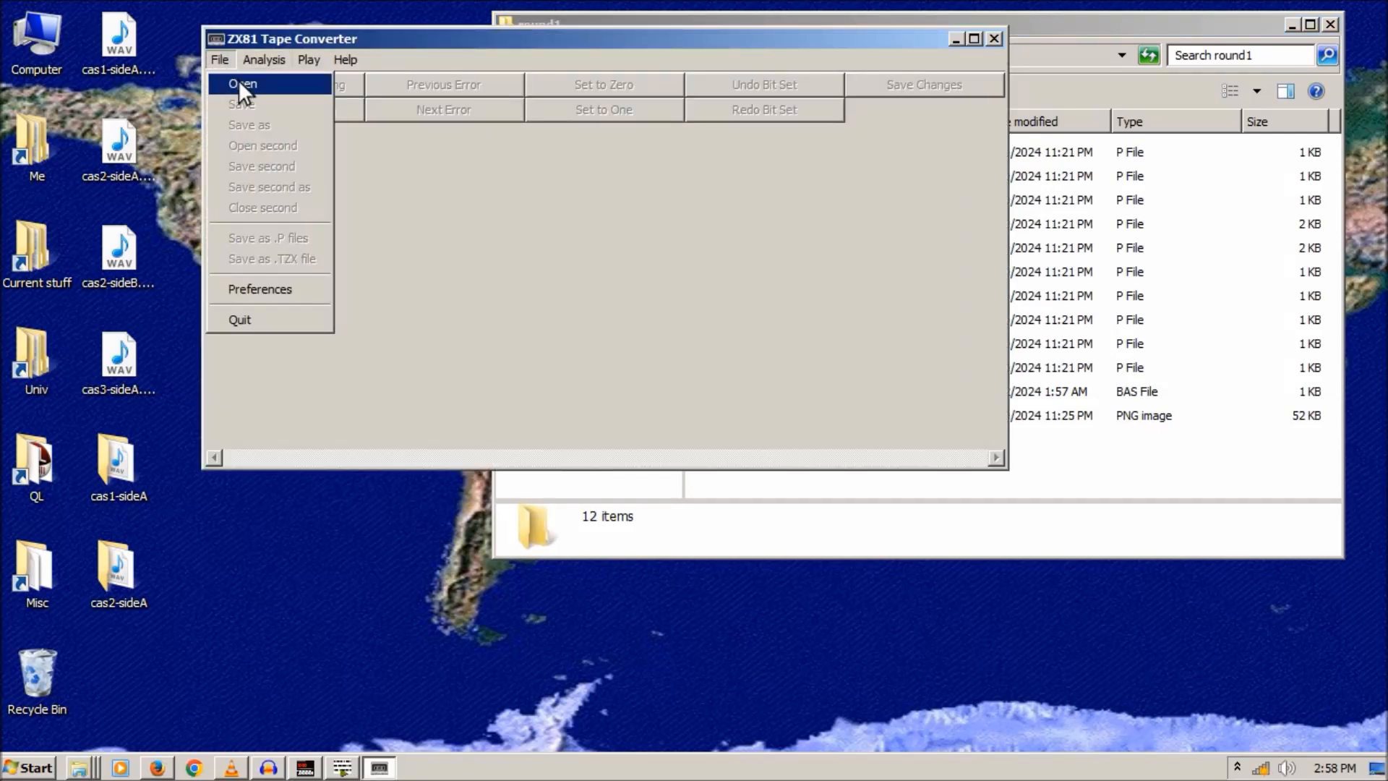
click(241, 83)
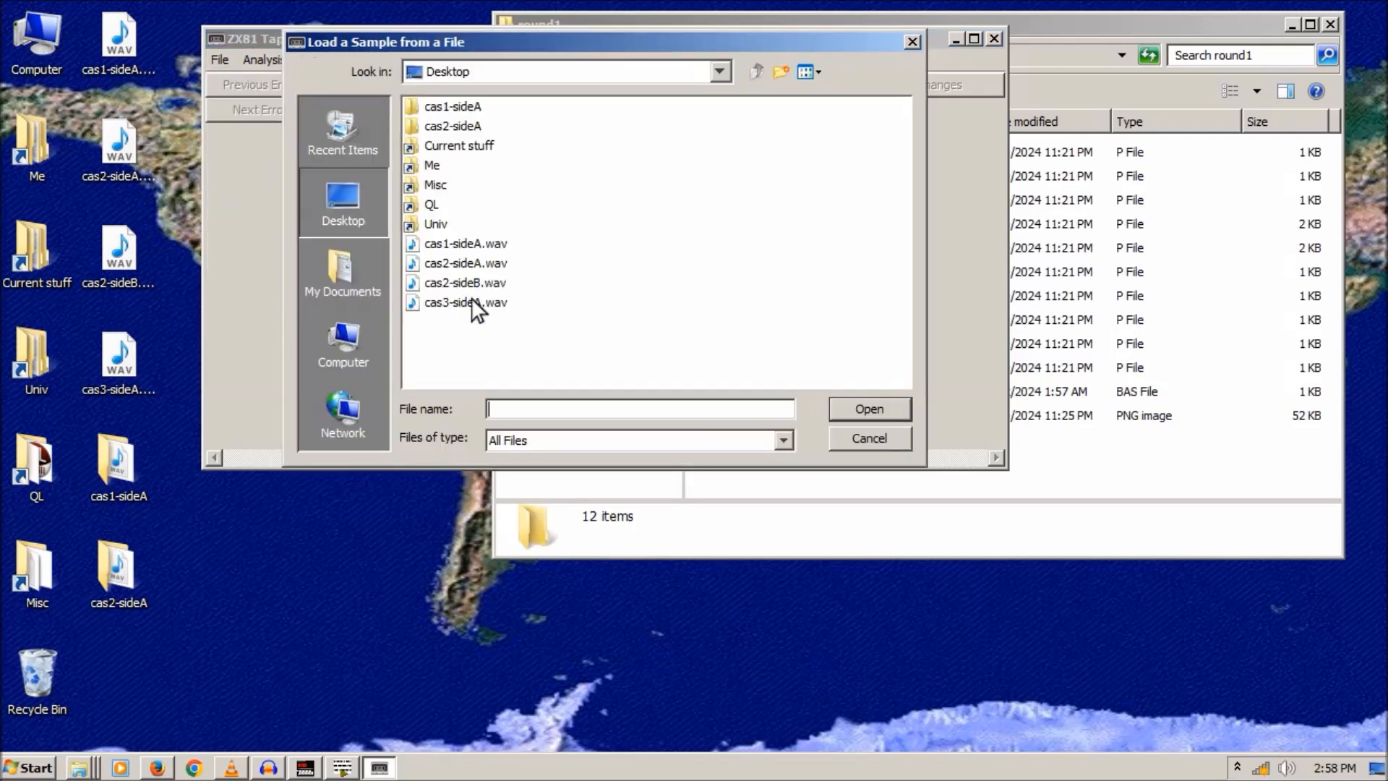
double_click(457, 126)
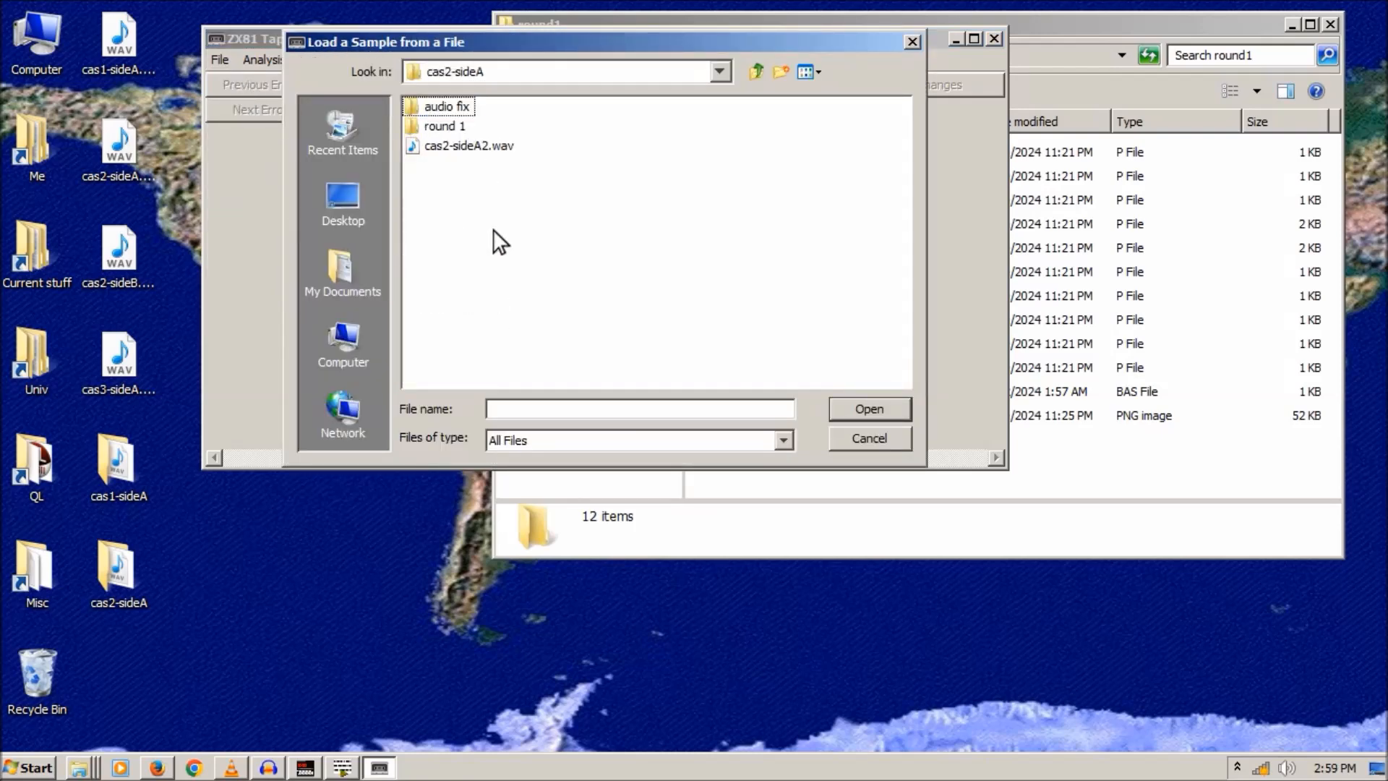
double_click(457, 148)
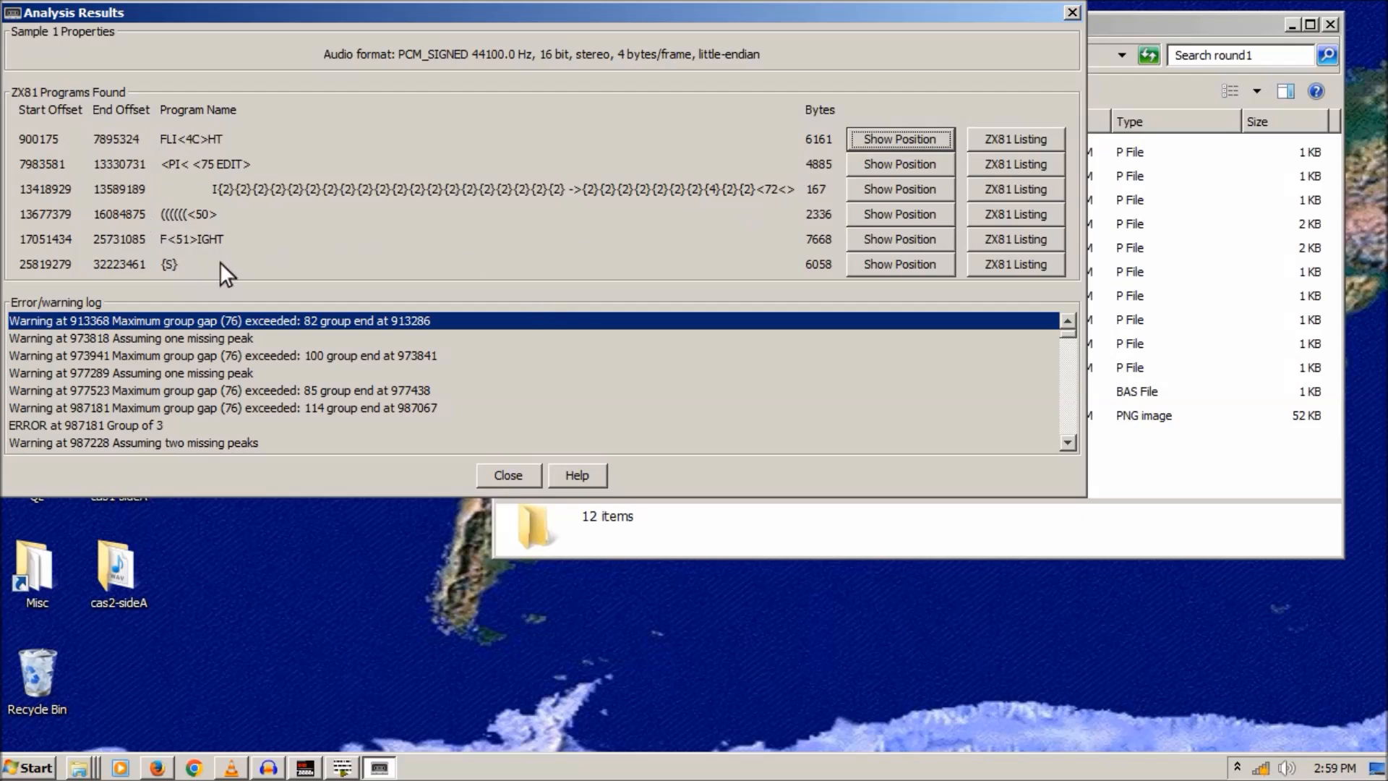
click(1072, 13)
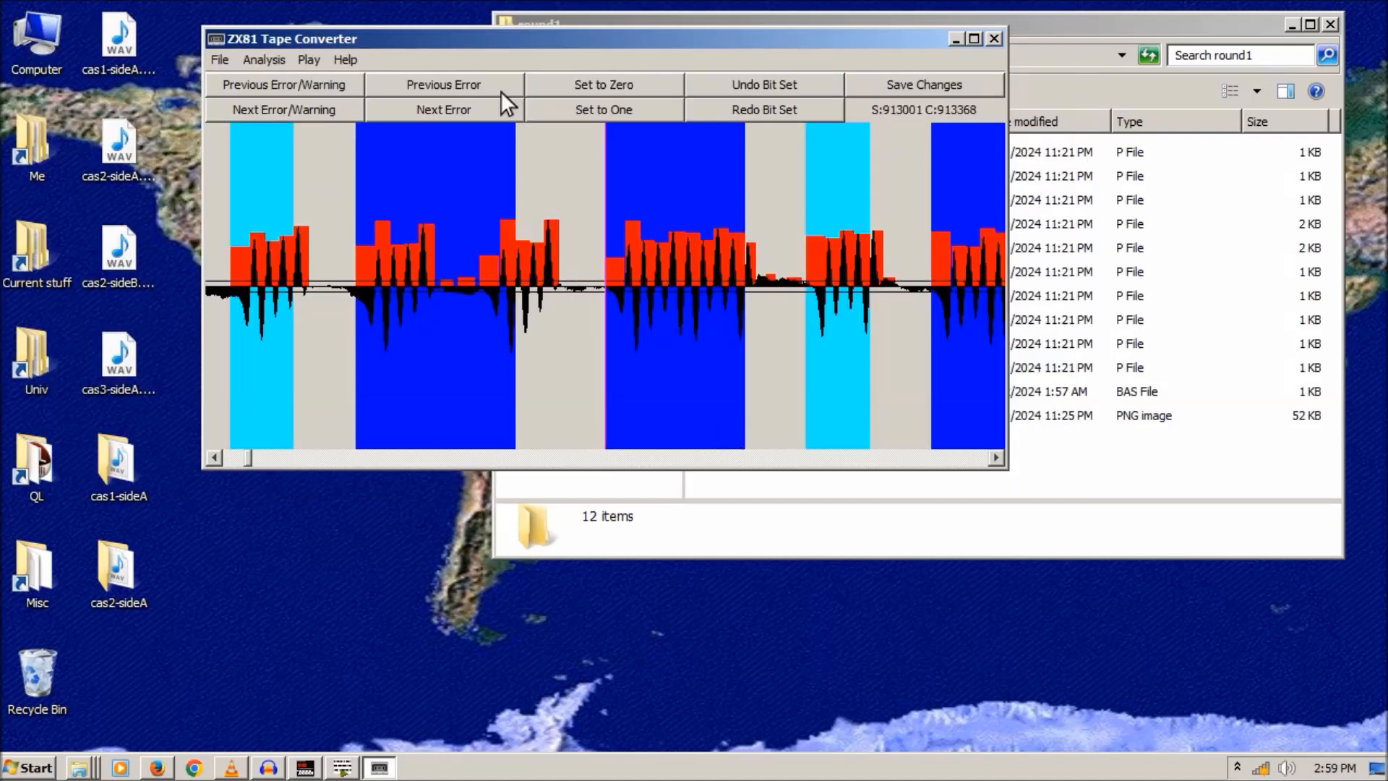
click(437, 110)
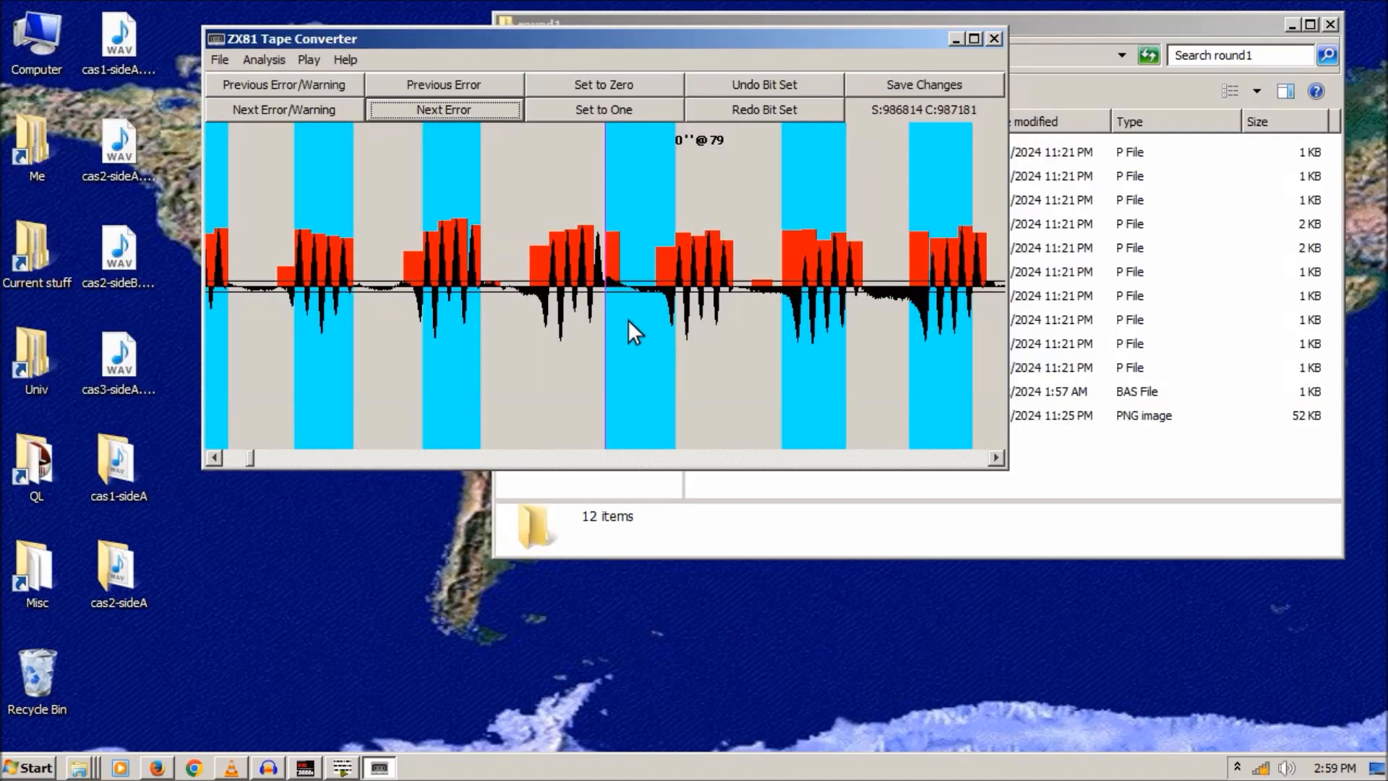
- Step forward through the flagged decoding errors along the tape with Next Error
click(441, 108)
click(441, 109)
click(441, 109)
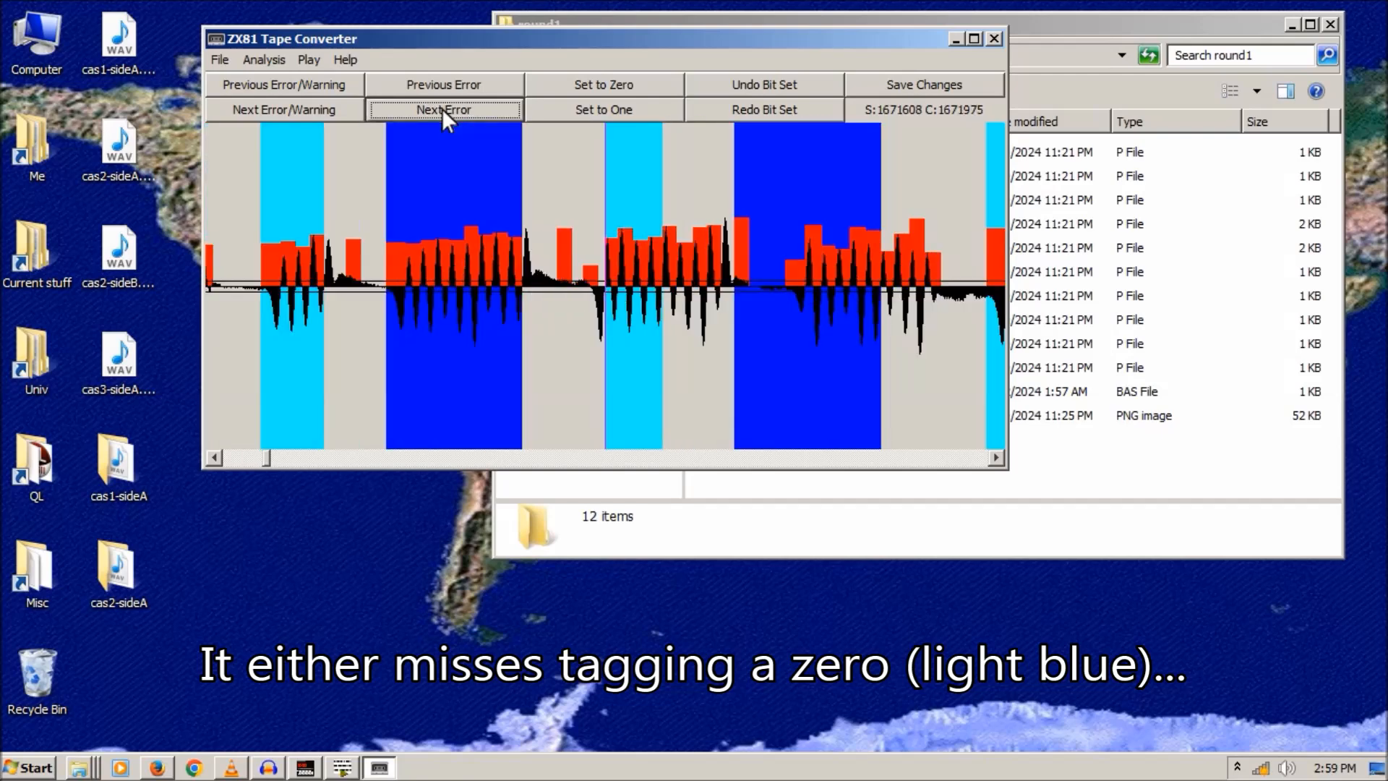
click(441, 109)
click(441, 108)
click(441, 108)
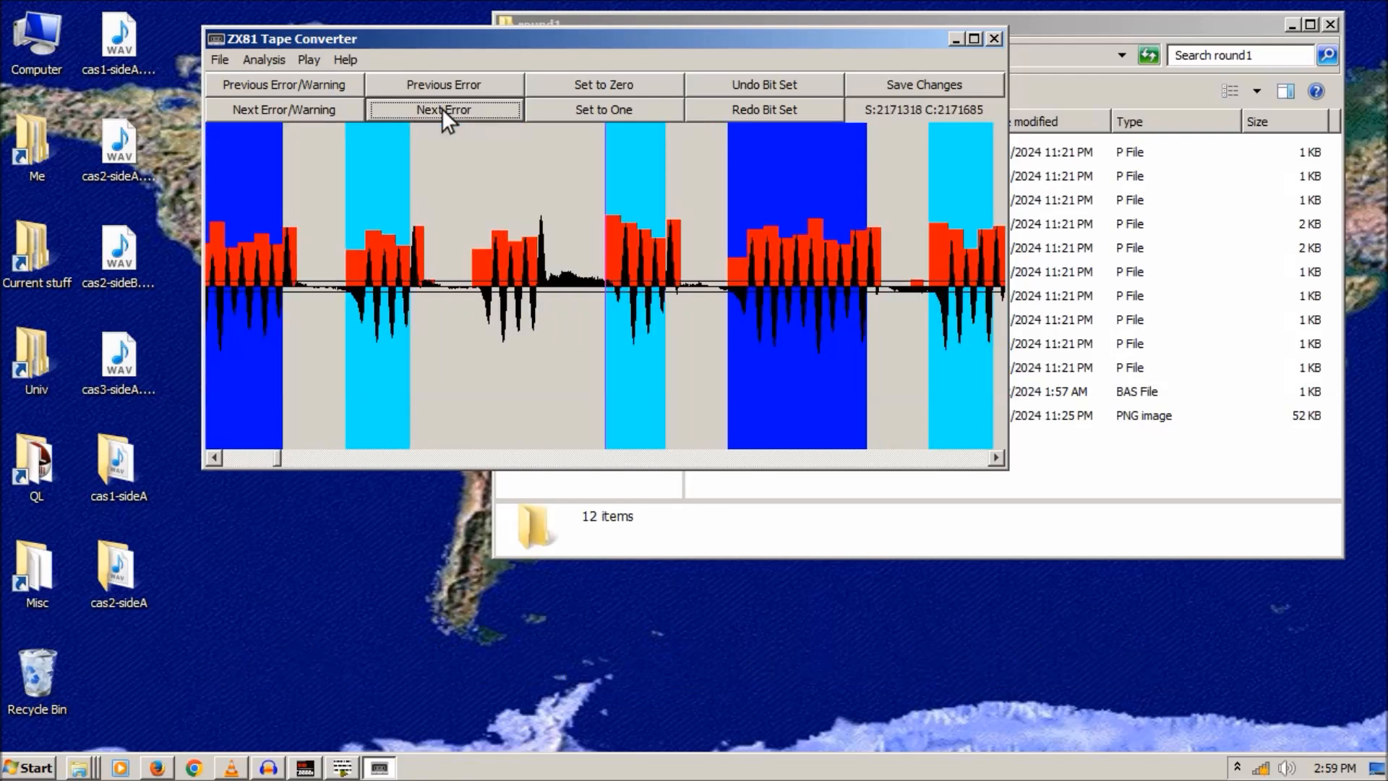
click(441, 108)
click(441, 108)
click(441, 108)
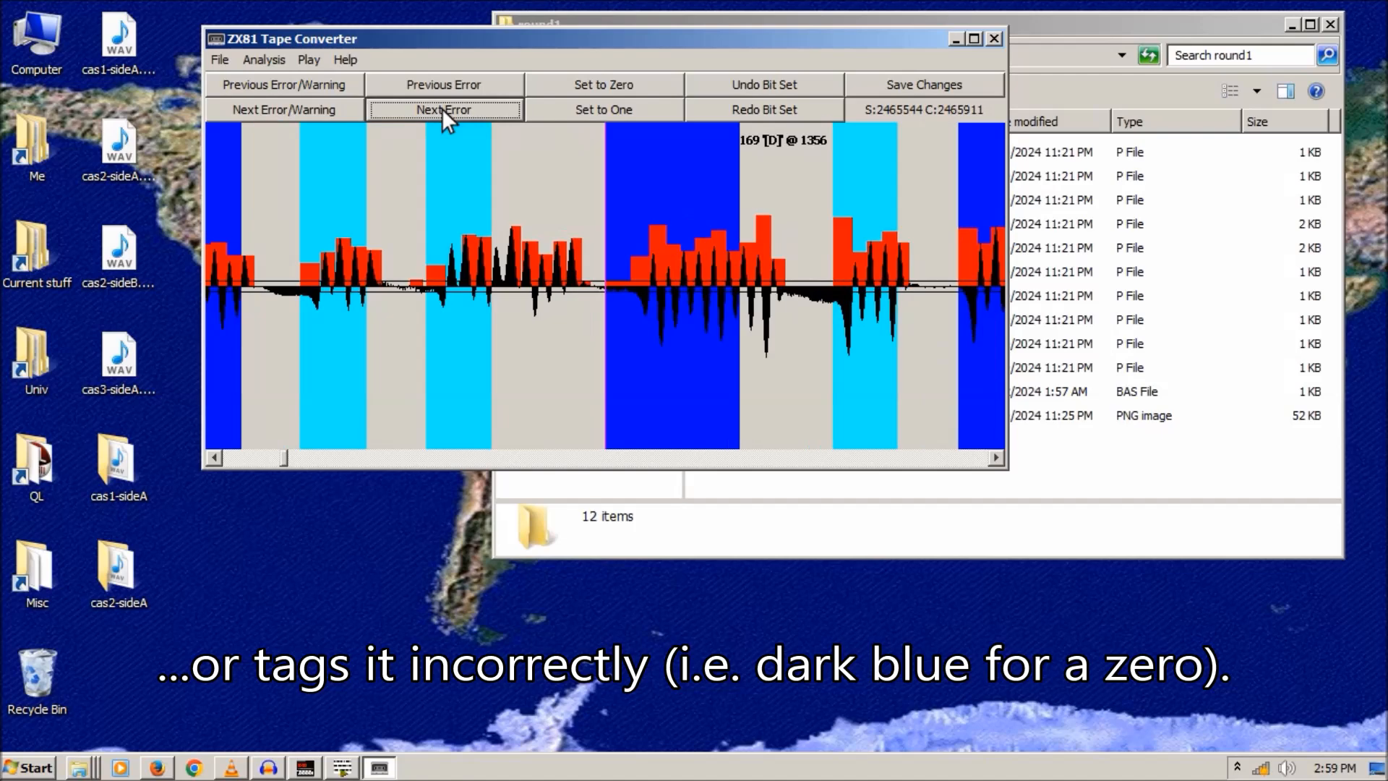
click(441, 109)
click(441, 108)
click(441, 108)
click(441, 108)
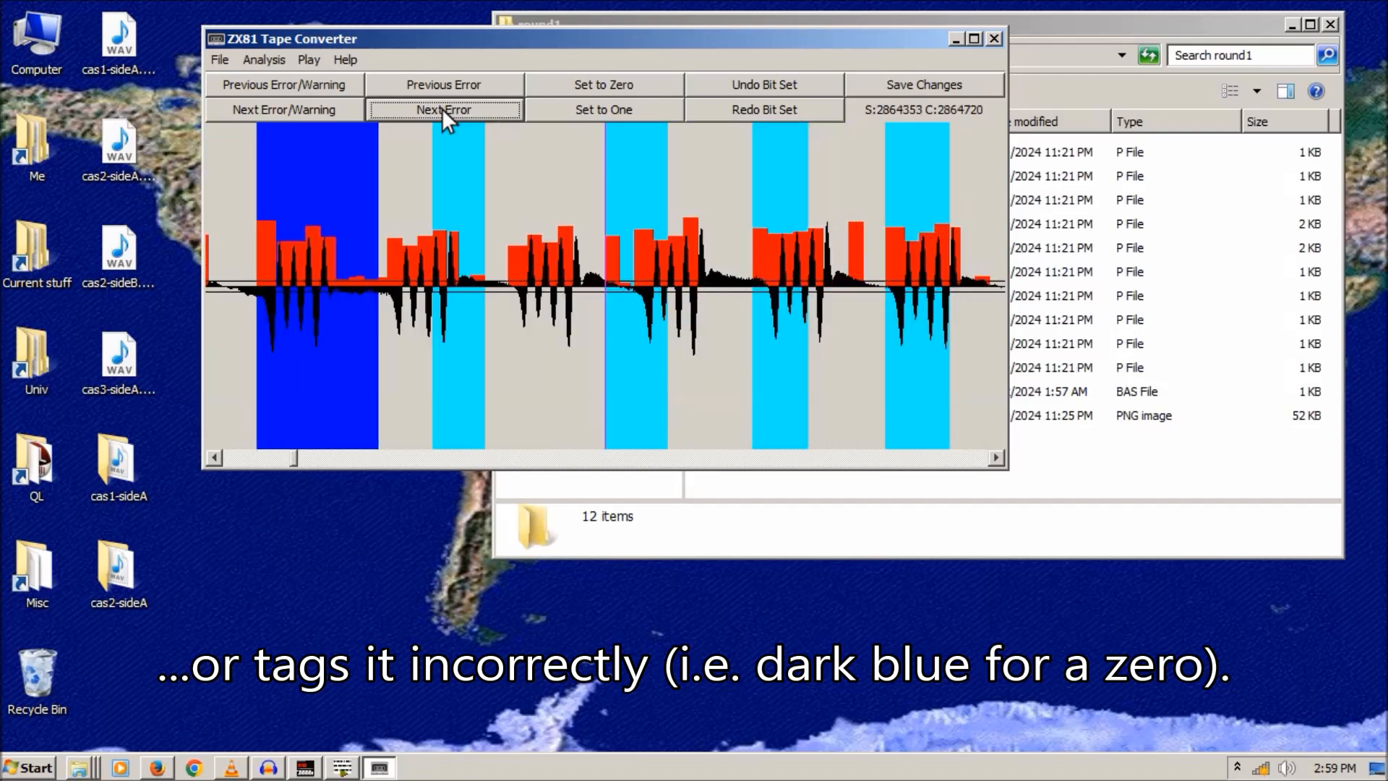
click(441, 108)
click(441, 108)
click(441, 108)
click(441, 108)
click(441, 109)
click(441, 108)
click(441, 108)
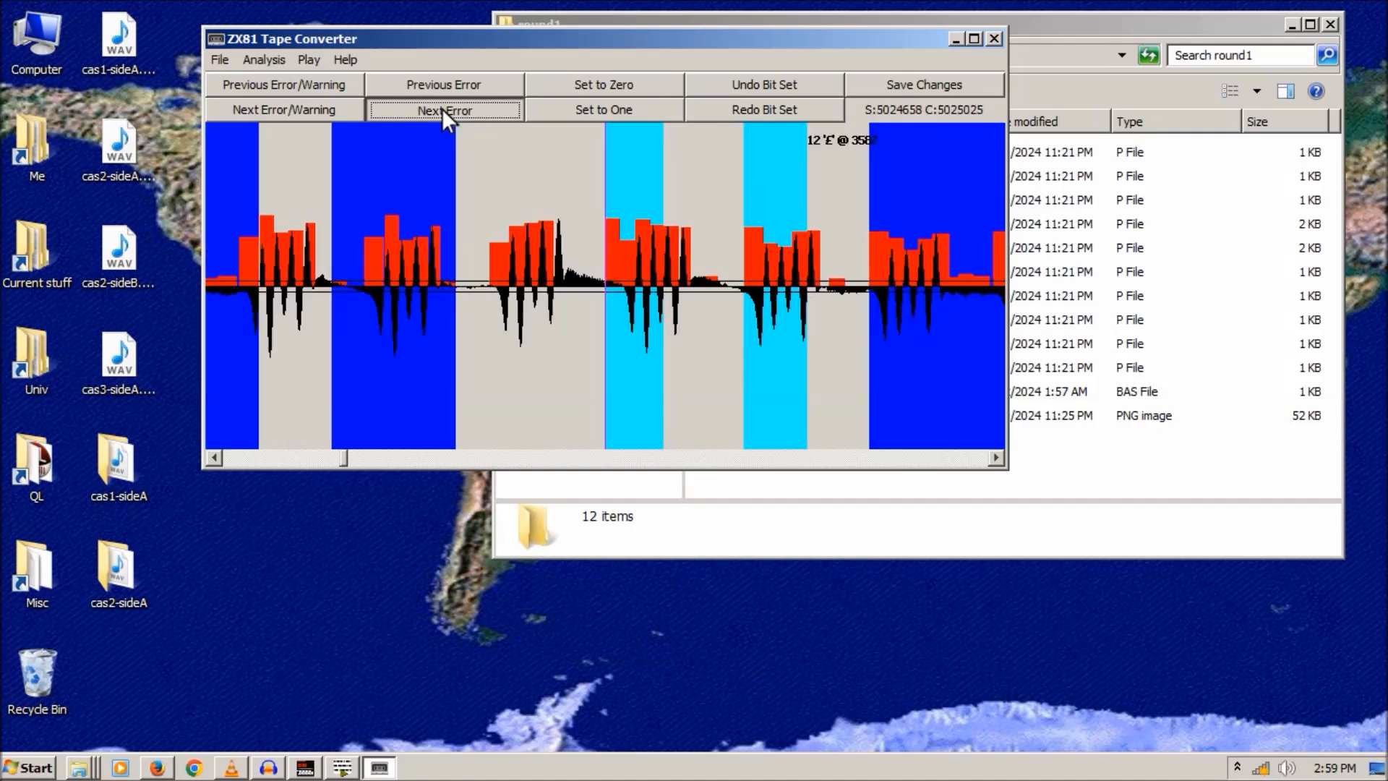
click(441, 109)
click(441, 108)
click(441, 109)
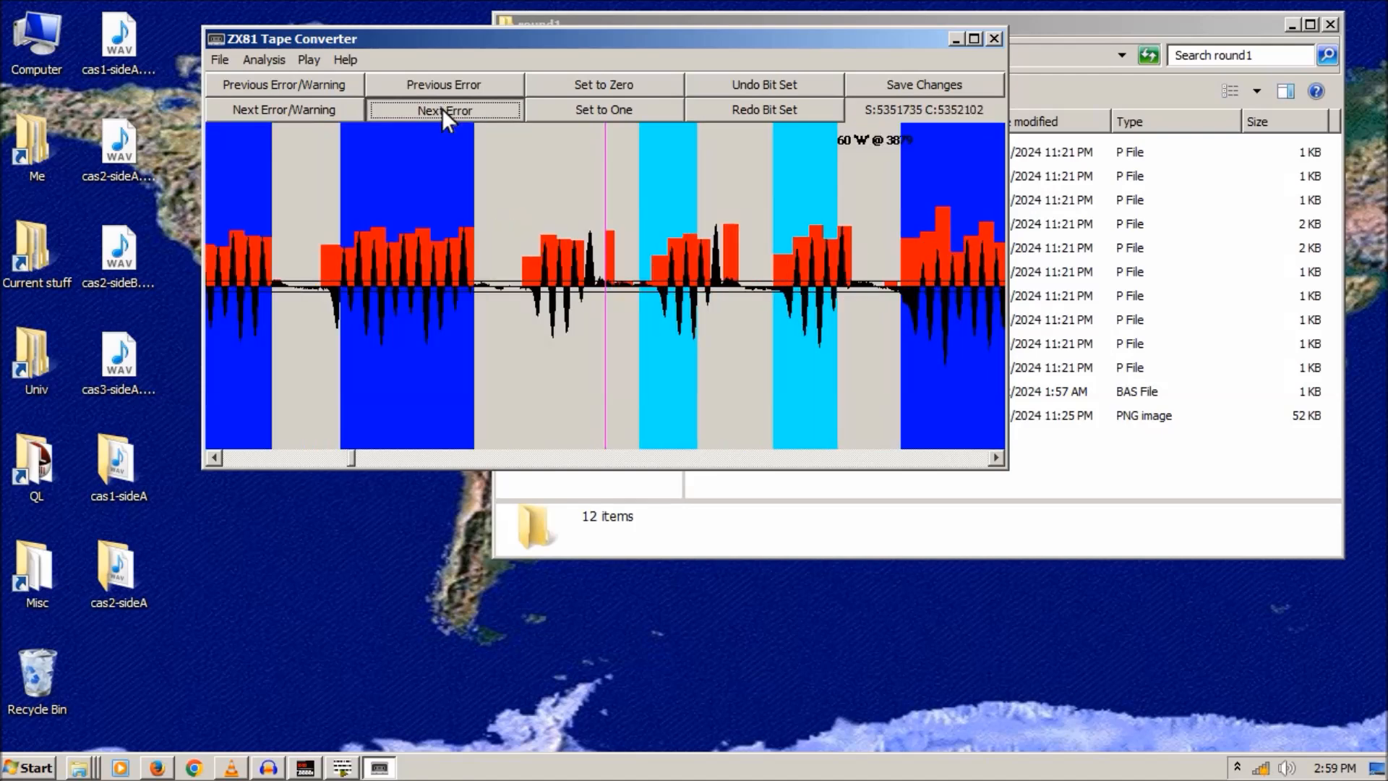
click(441, 109)
click(441, 109)
click(441, 109)
click(441, 108)
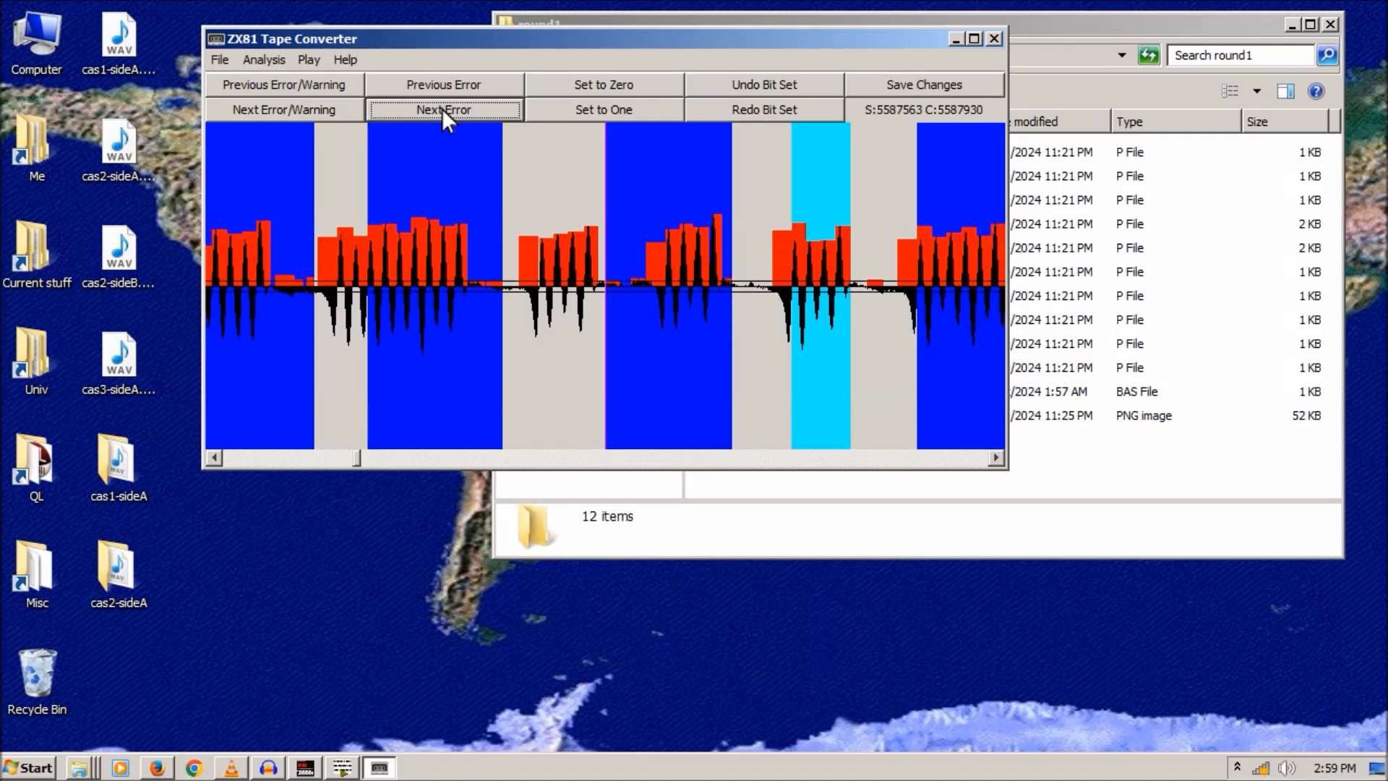
click(441, 108)
click(441, 108)
click(441, 109)
click(441, 108)
click(441, 109)
click(441, 109)
click(441, 108)
click(441, 108)
click(441, 109)
click(437, 109)
- Go back two errors and scroll right to the error near sample 8890723 (80 '<50>' @ 807)
click(410, 82)
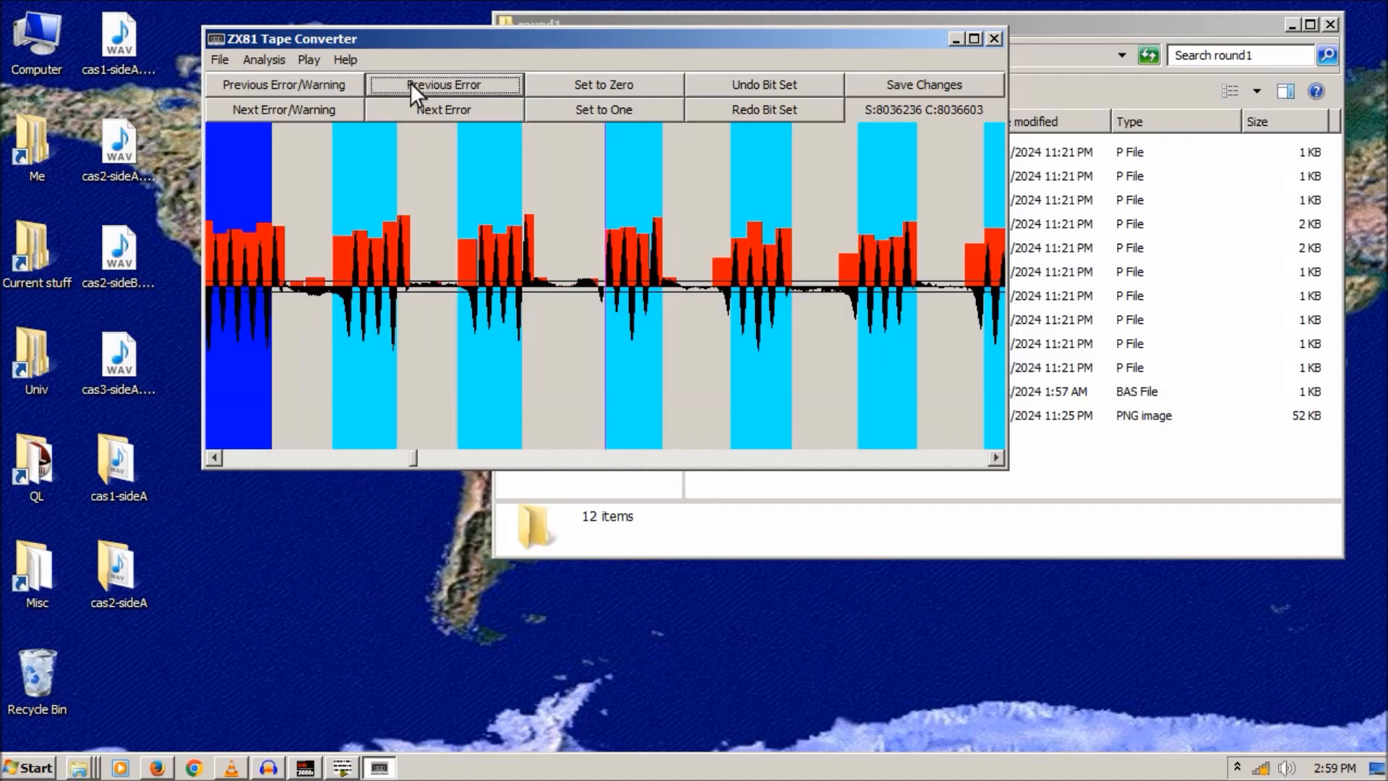
click(410, 83)
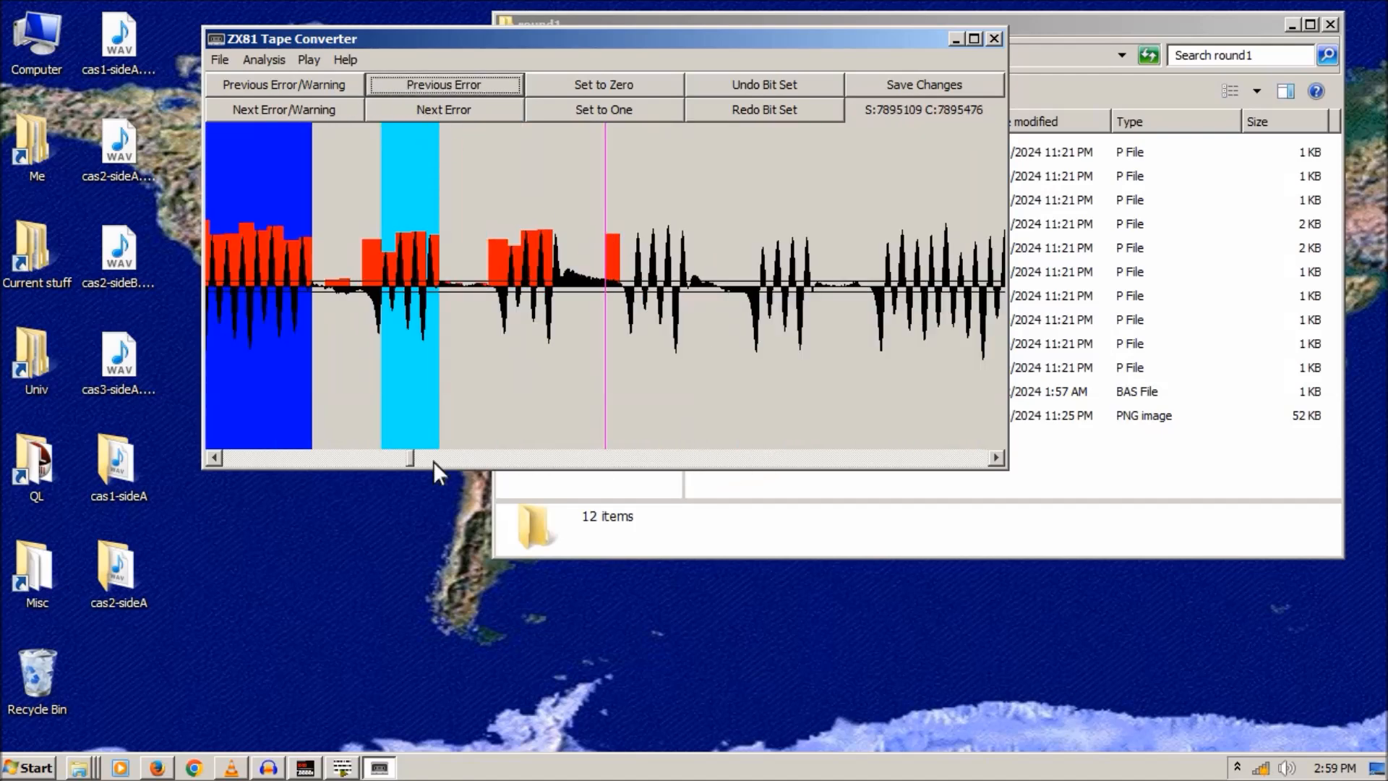
drag(414, 461, 436, 458)
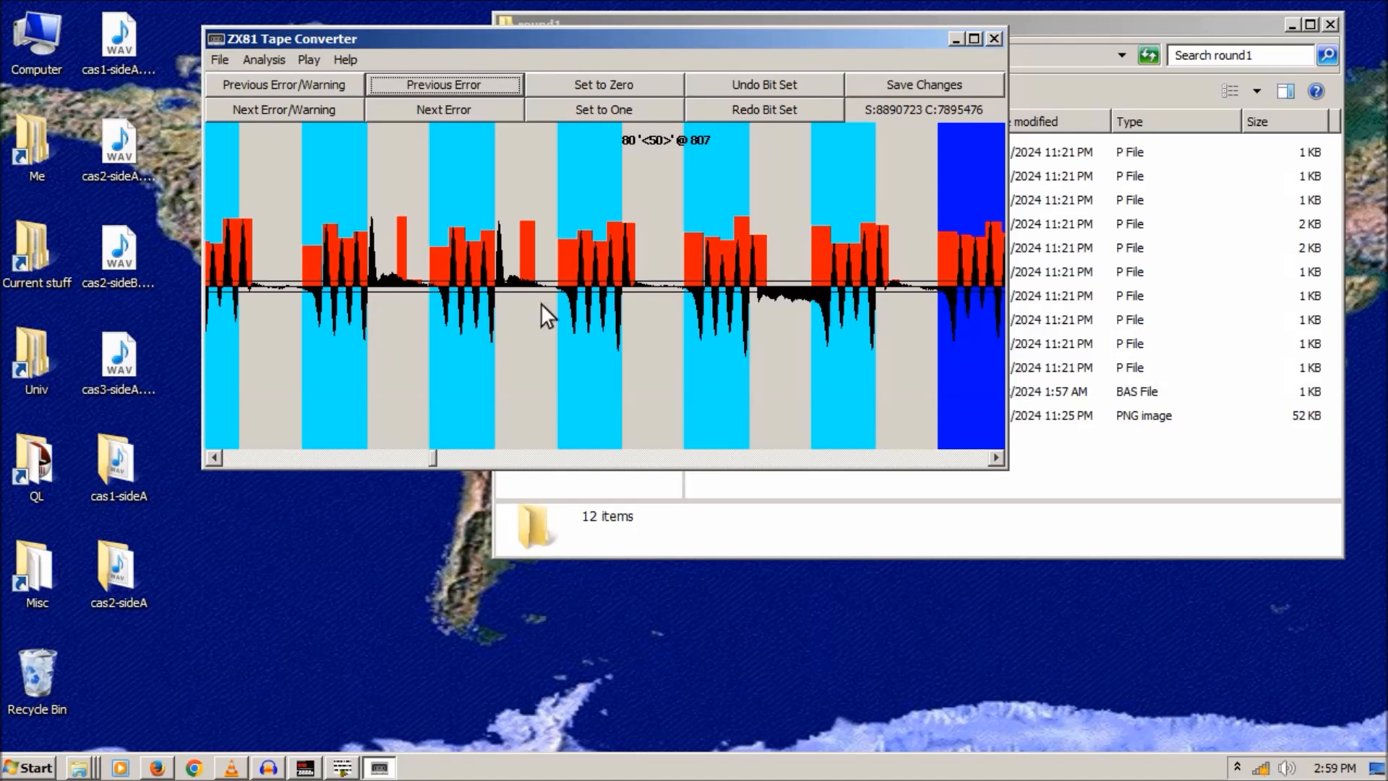
- Open cas1-sideA2.wav from the Desktop's cas1-sideA folder for analysis
click(215, 62)
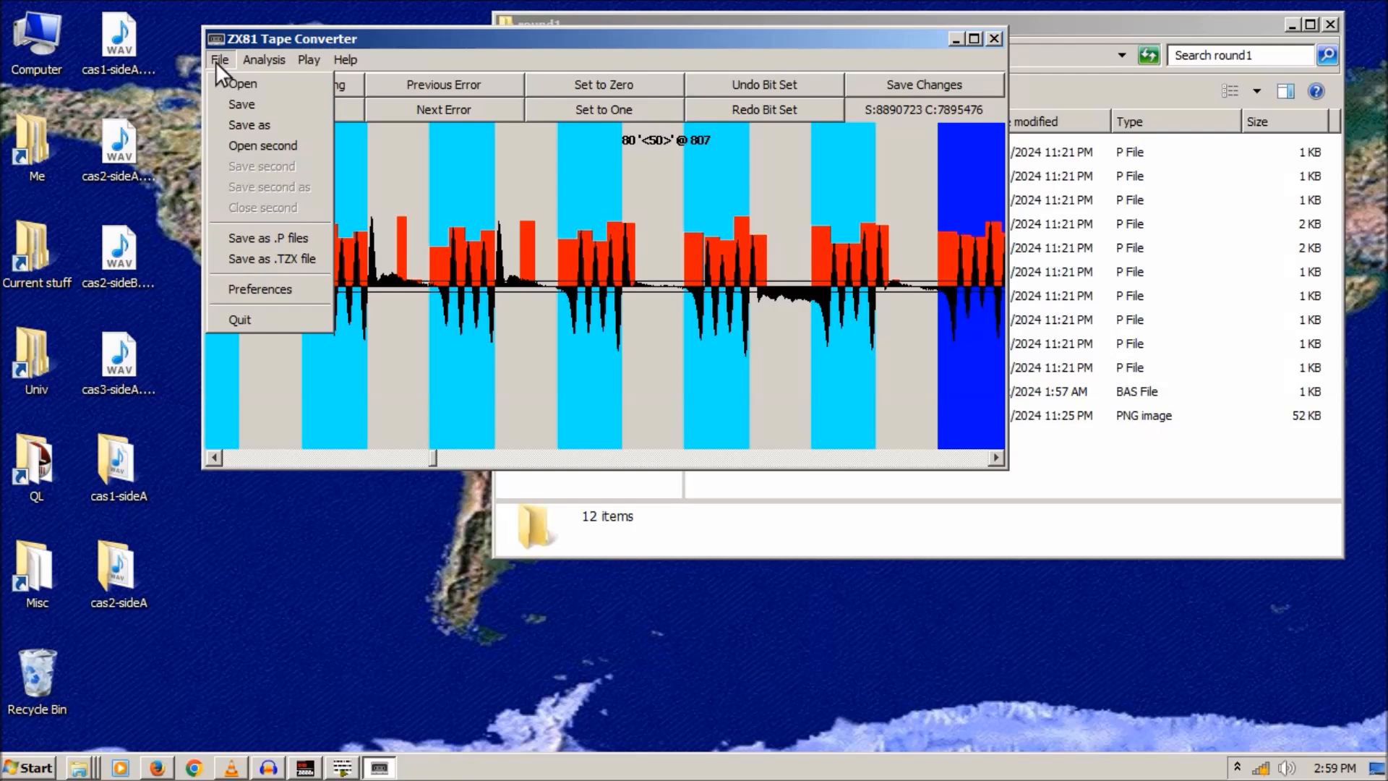
click(229, 81)
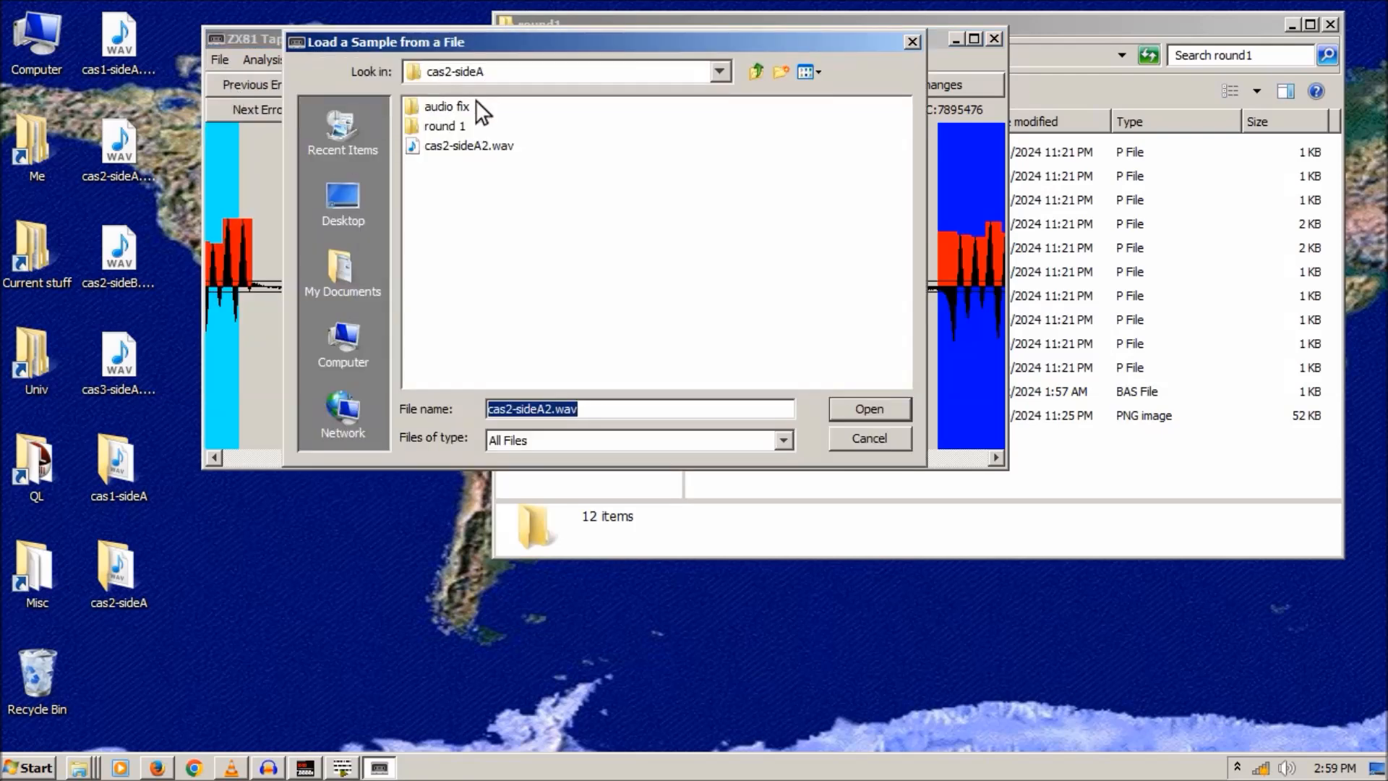
click(721, 72)
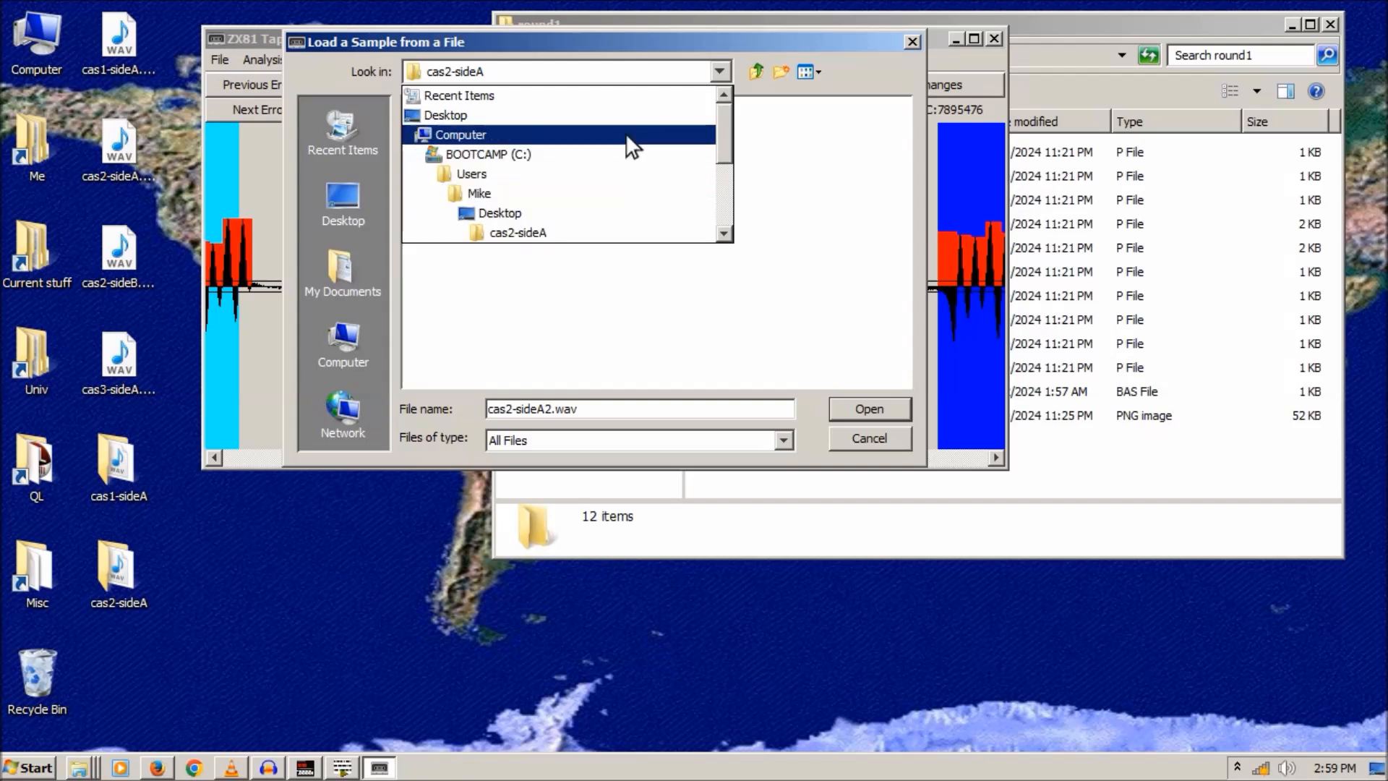
click(499, 214)
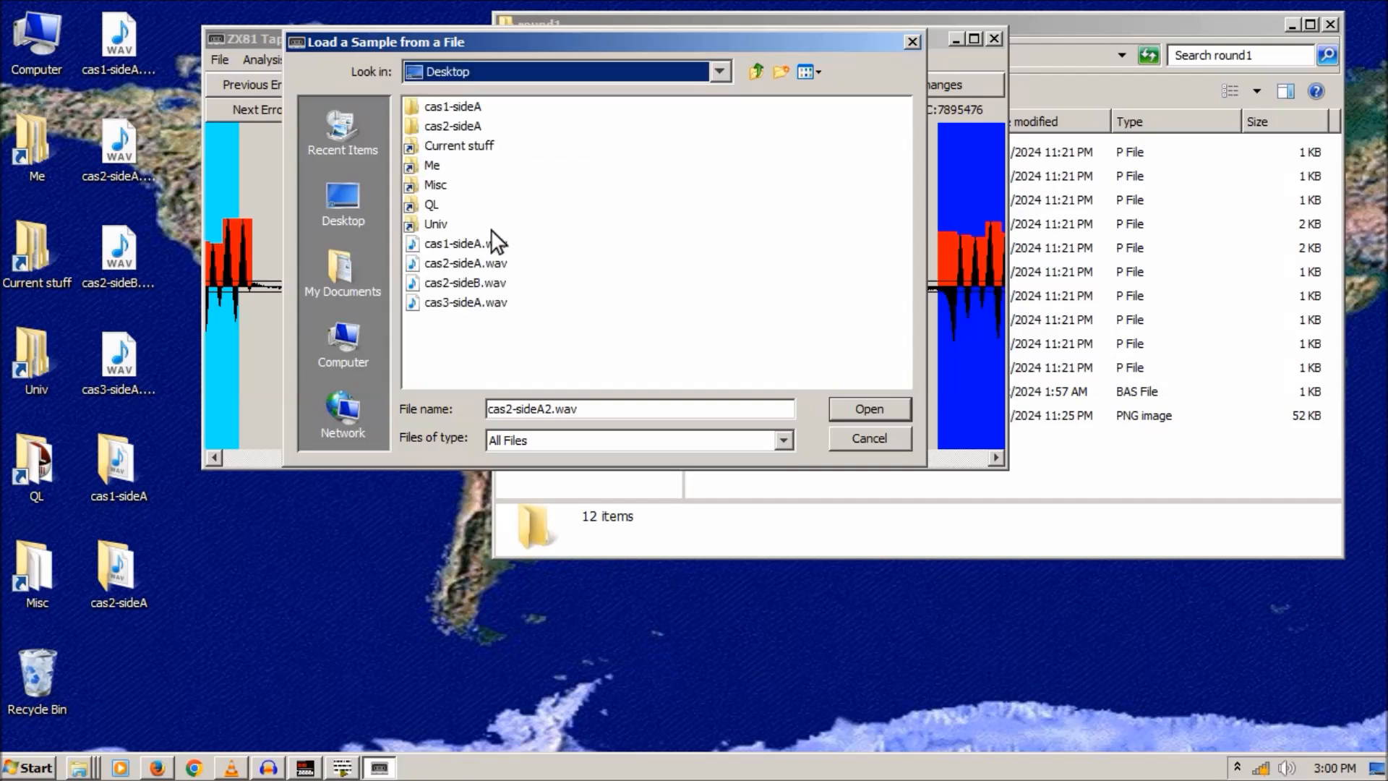
double_click(466, 107)
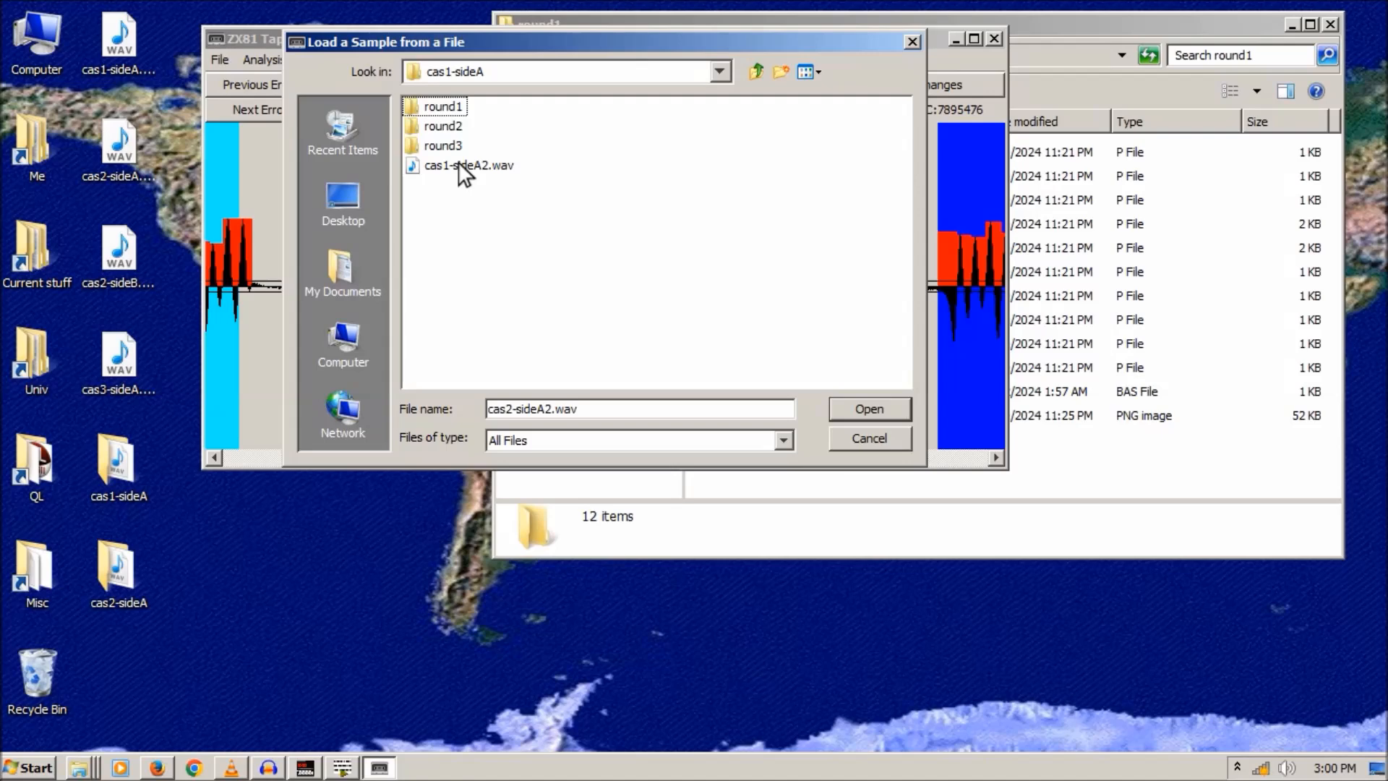
double_click(467, 165)
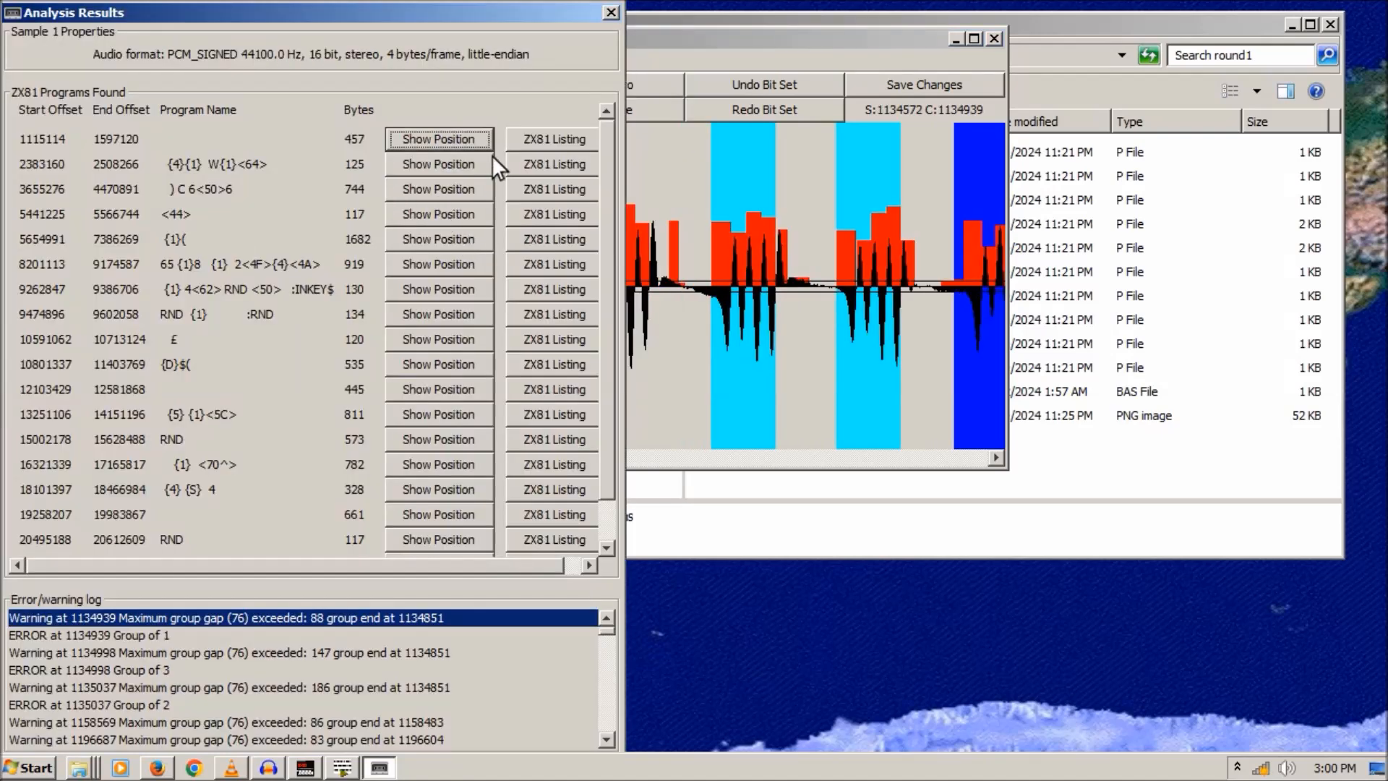
- View the ZX81 listings of the first four found programs, finding them garbled or empty
drag(432, 8, 555, 23)
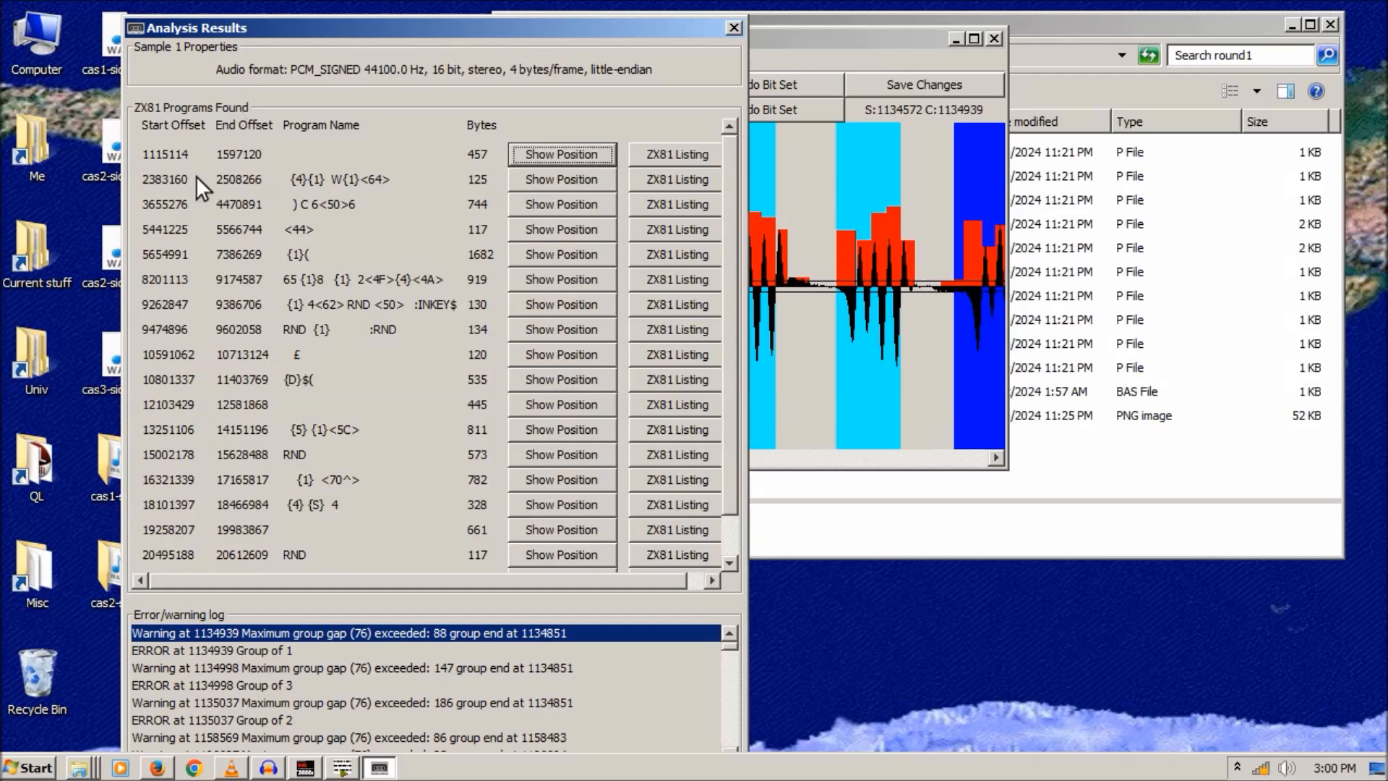
click(676, 155)
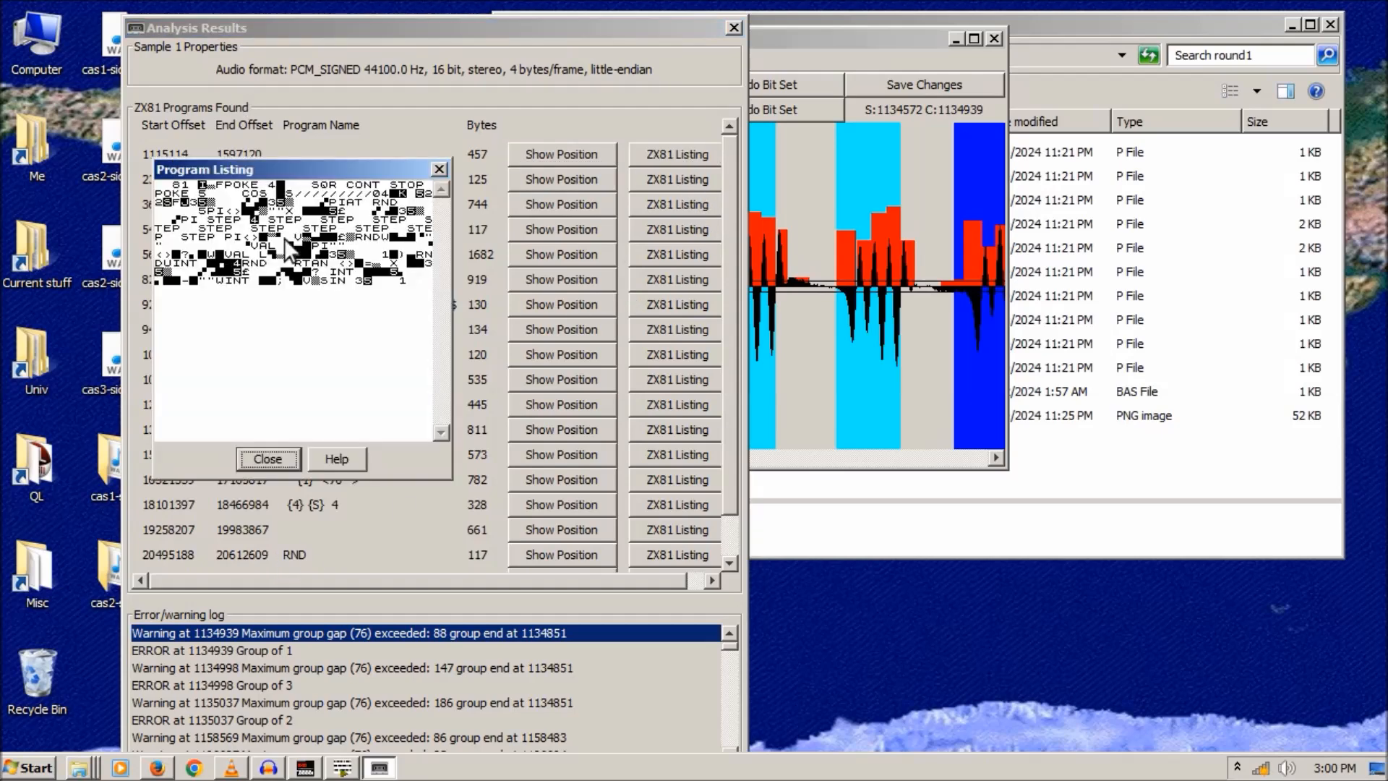
click(441, 169)
click(662, 177)
click(441, 169)
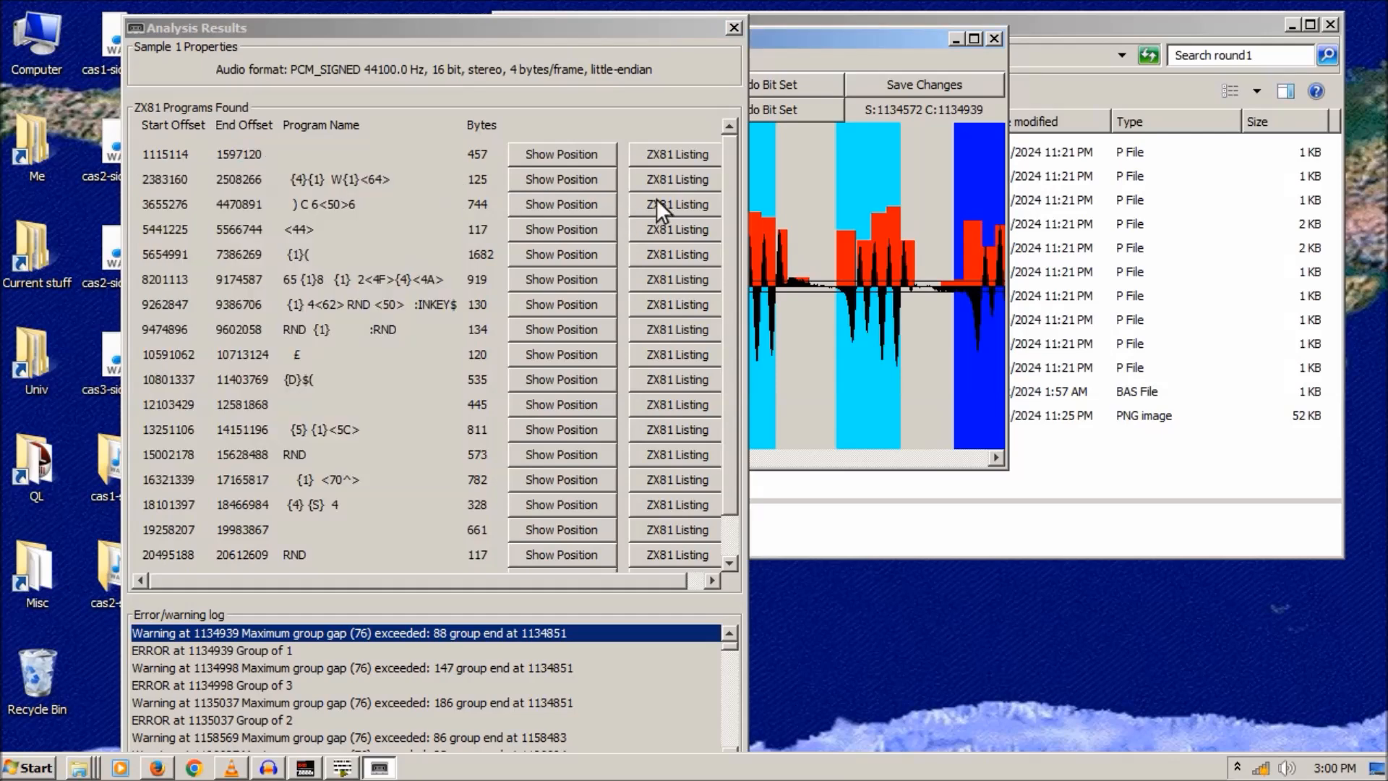
click(657, 203)
click(439, 169)
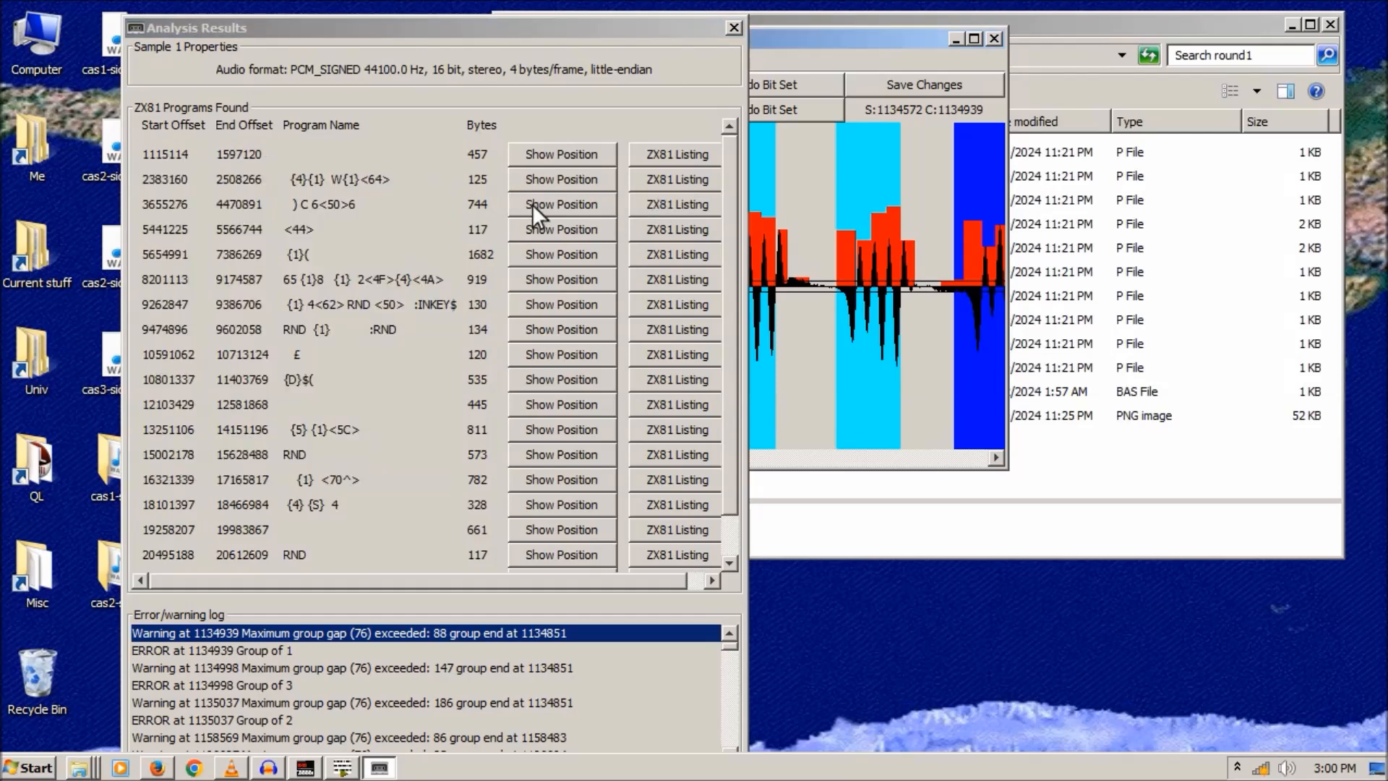
click(665, 204)
click(438, 168)
click(658, 225)
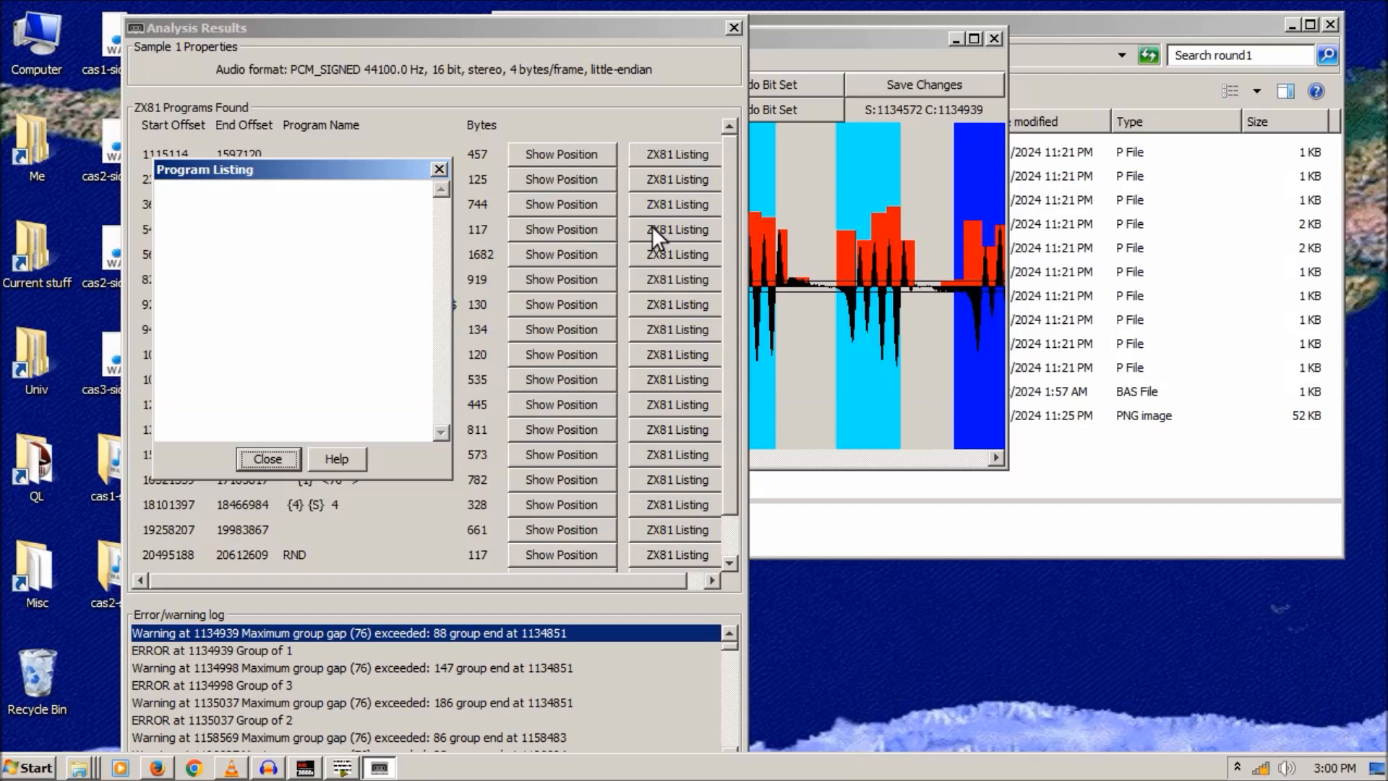
click(438, 169)
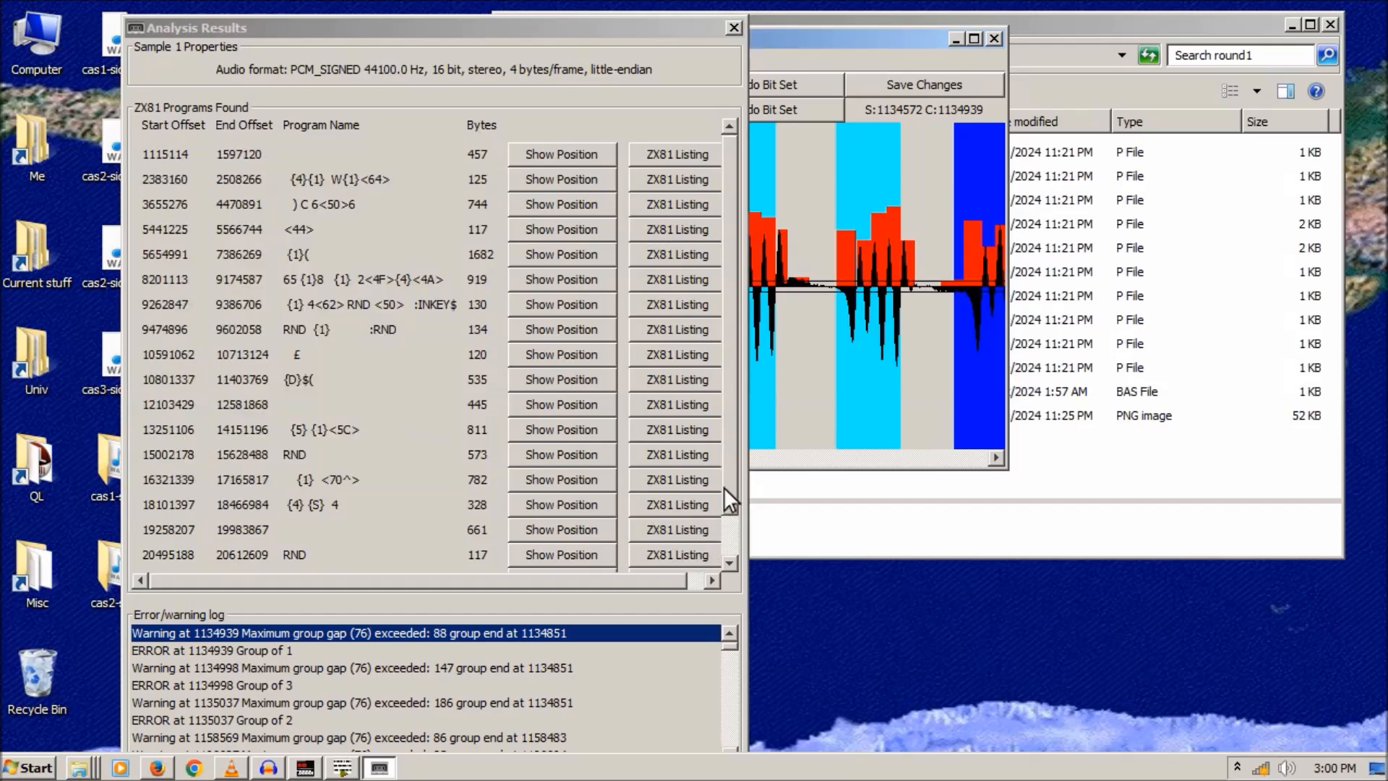
- Check the listings of the last programs, including the one at 20495188, then close Analysis Results
drag(723, 487, 730, 529)
click(681, 557)
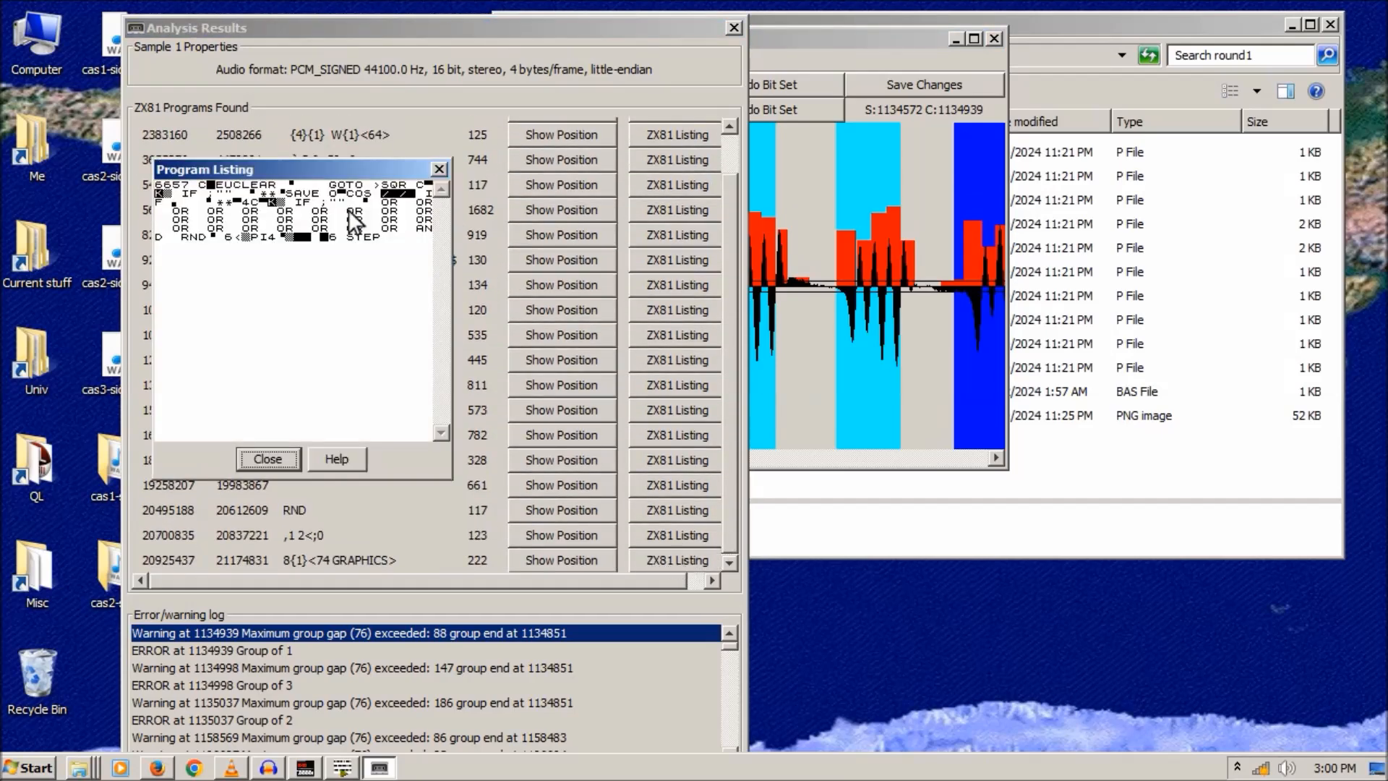
click(438, 171)
click(667, 532)
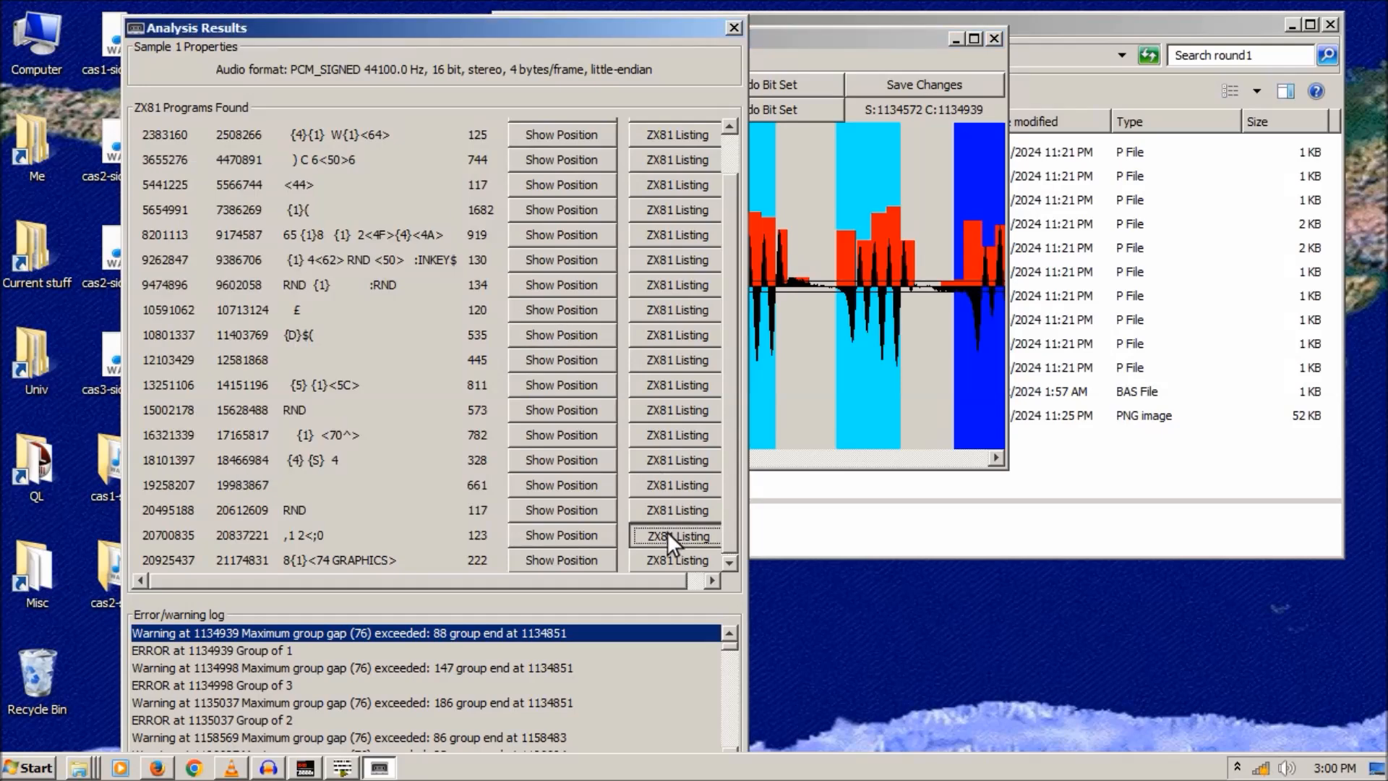
click(439, 169)
click(666, 509)
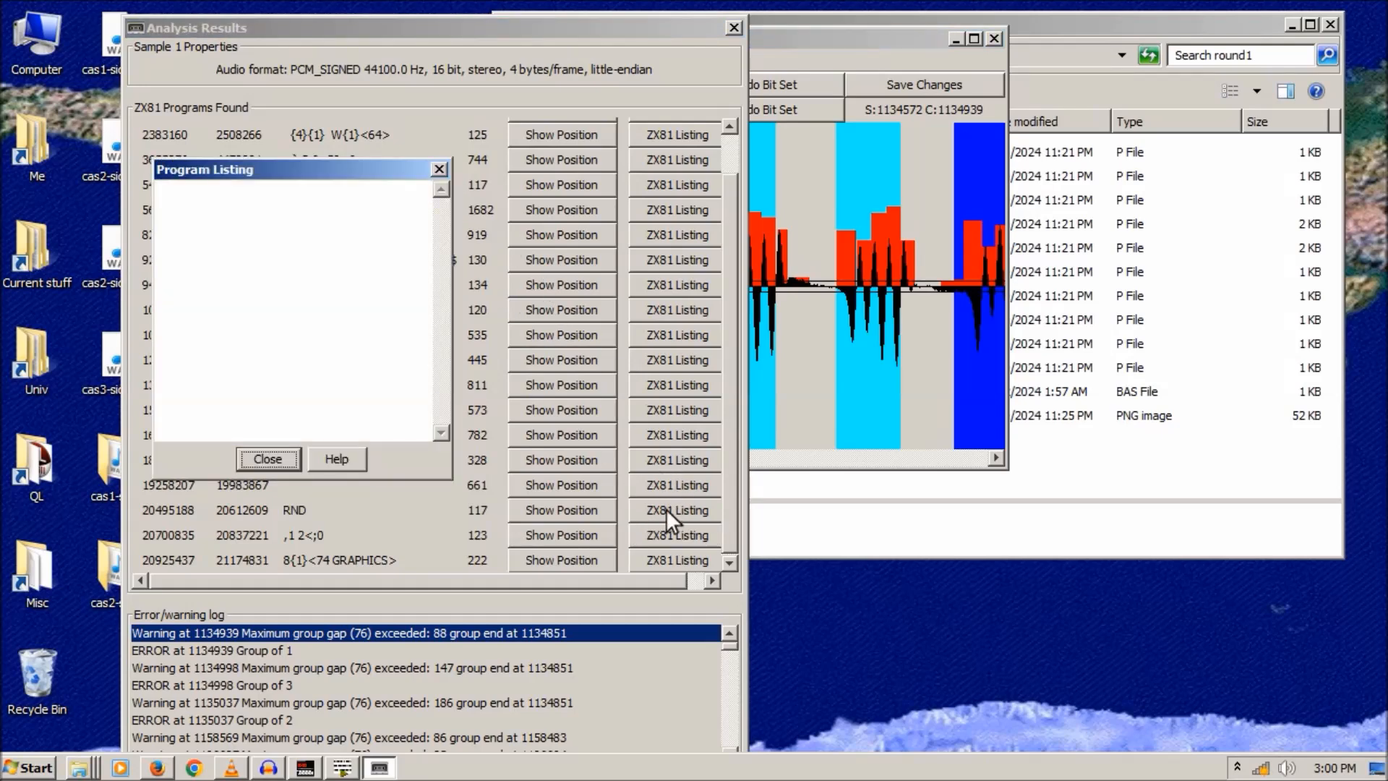
click(440, 170)
click(734, 28)
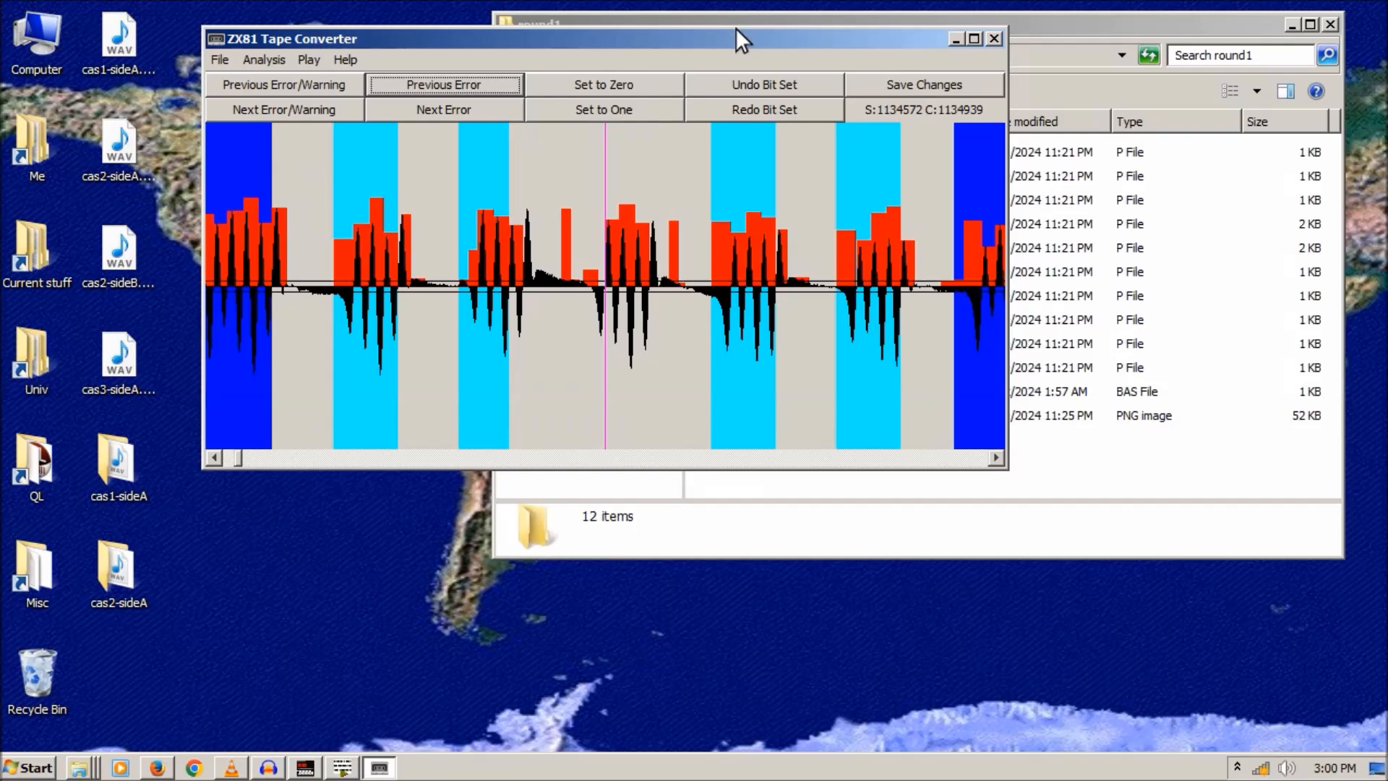
- Set the Noise threshold on the Analysis Settings Defaults tab to 20
click(308, 59)
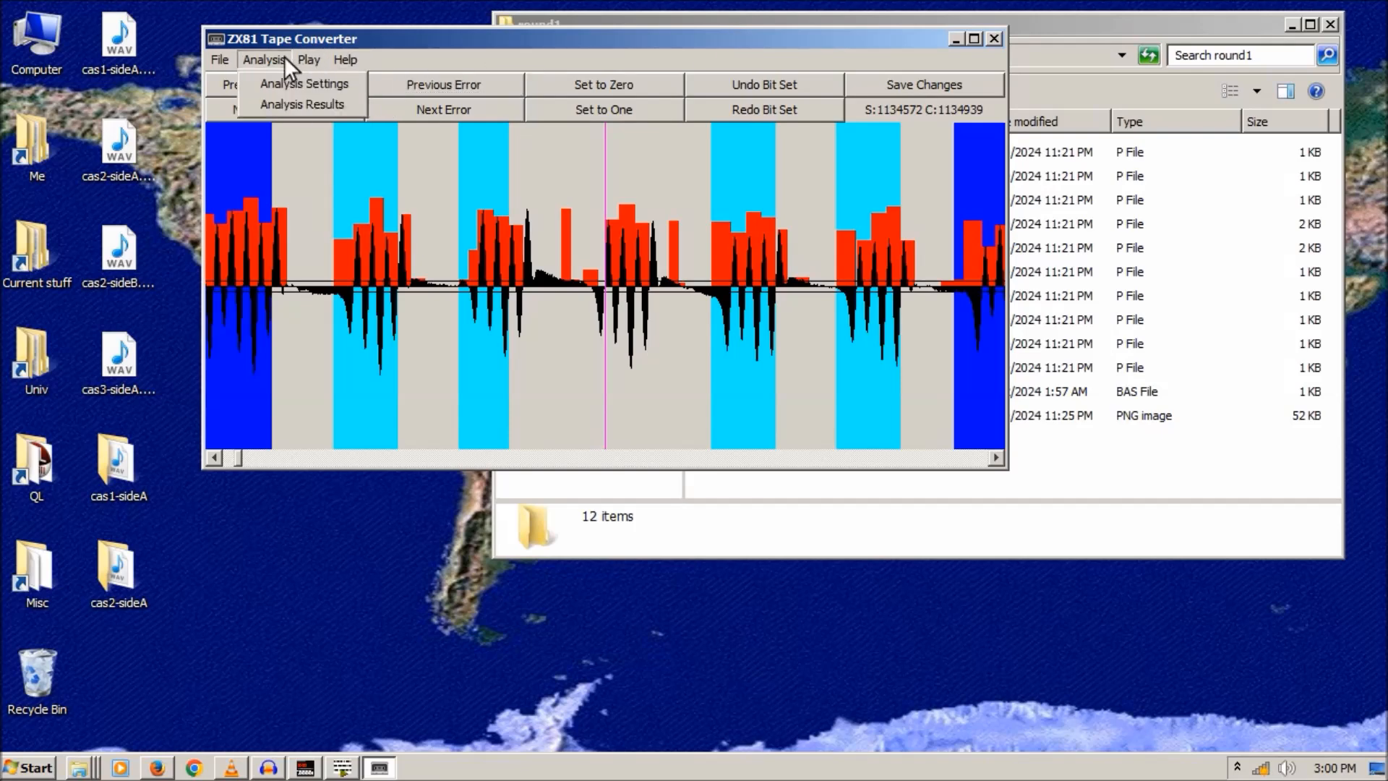
click(283, 80)
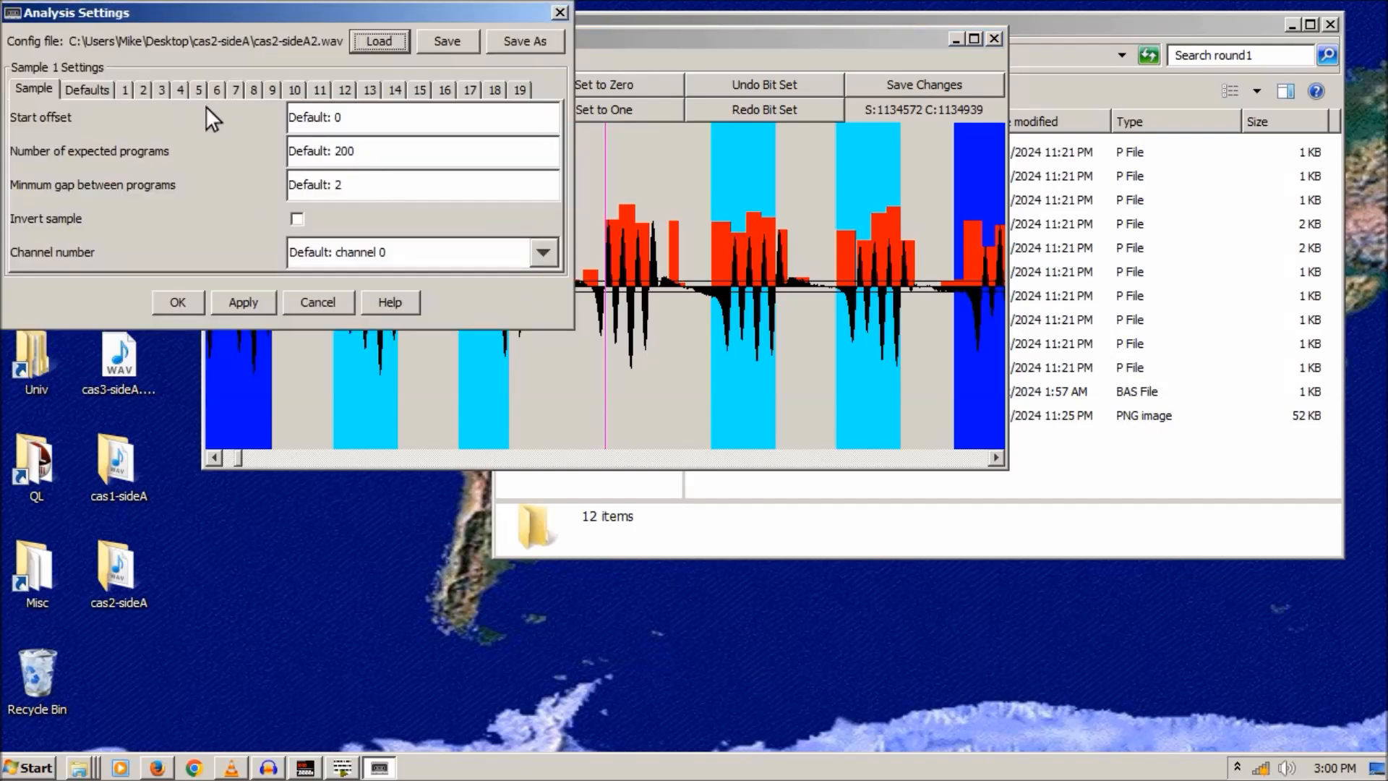
click(99, 91)
click(358, 160)
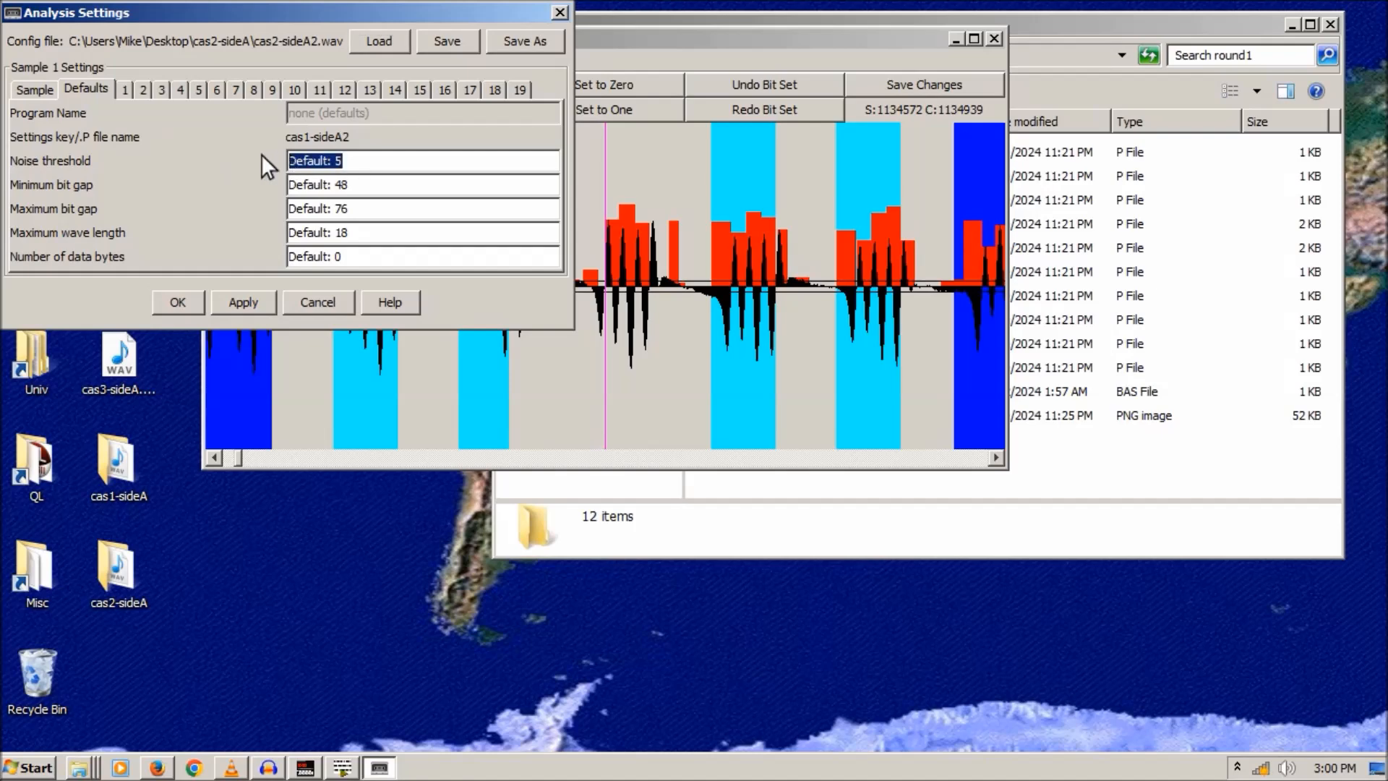
text(20)
- Scroll the ZX81 Tape Utilities page in Firefox and highlight the tip recommending noise threshold 20
click(156, 768)
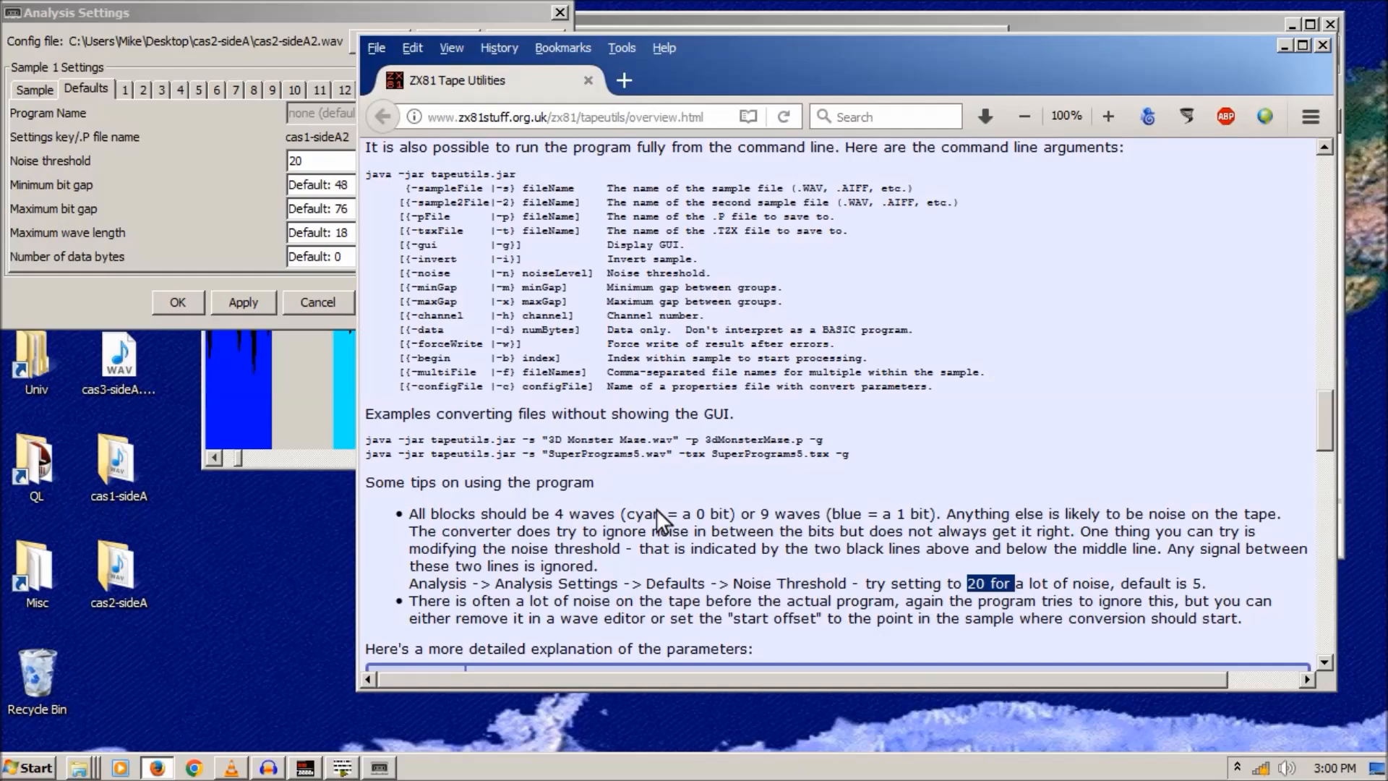
scroll(869, 339, up, 15)
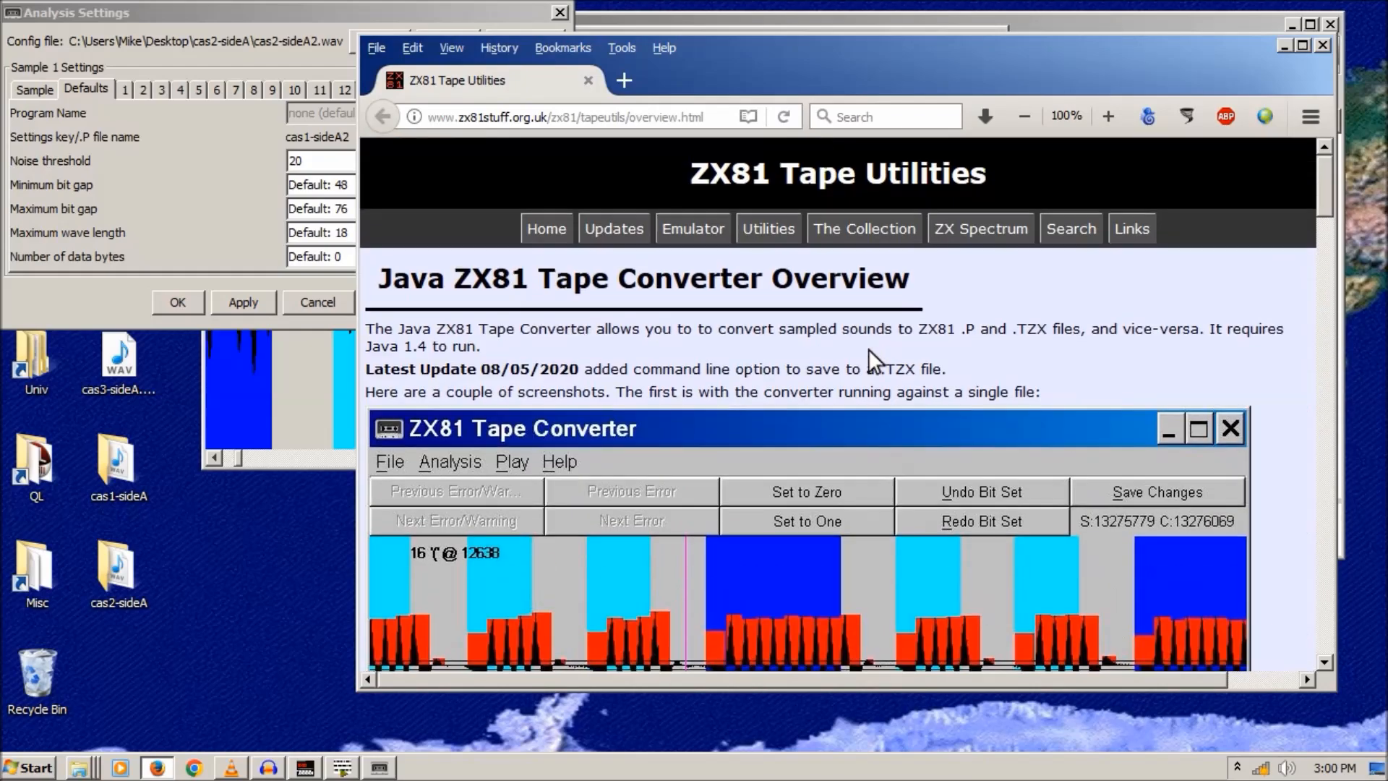
scroll(869, 349, down, 10)
scroll(869, 351, down, 10)
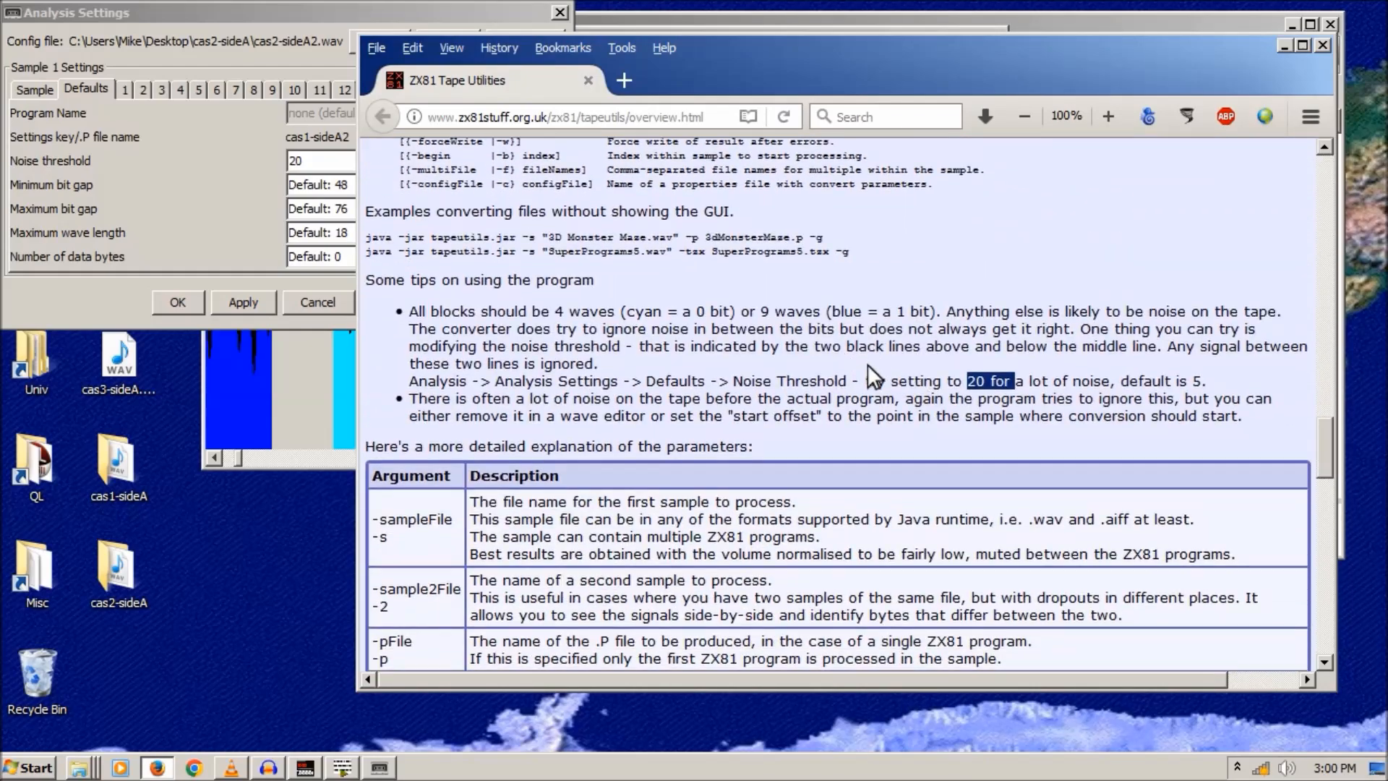
drag(875, 386, 876, 386)
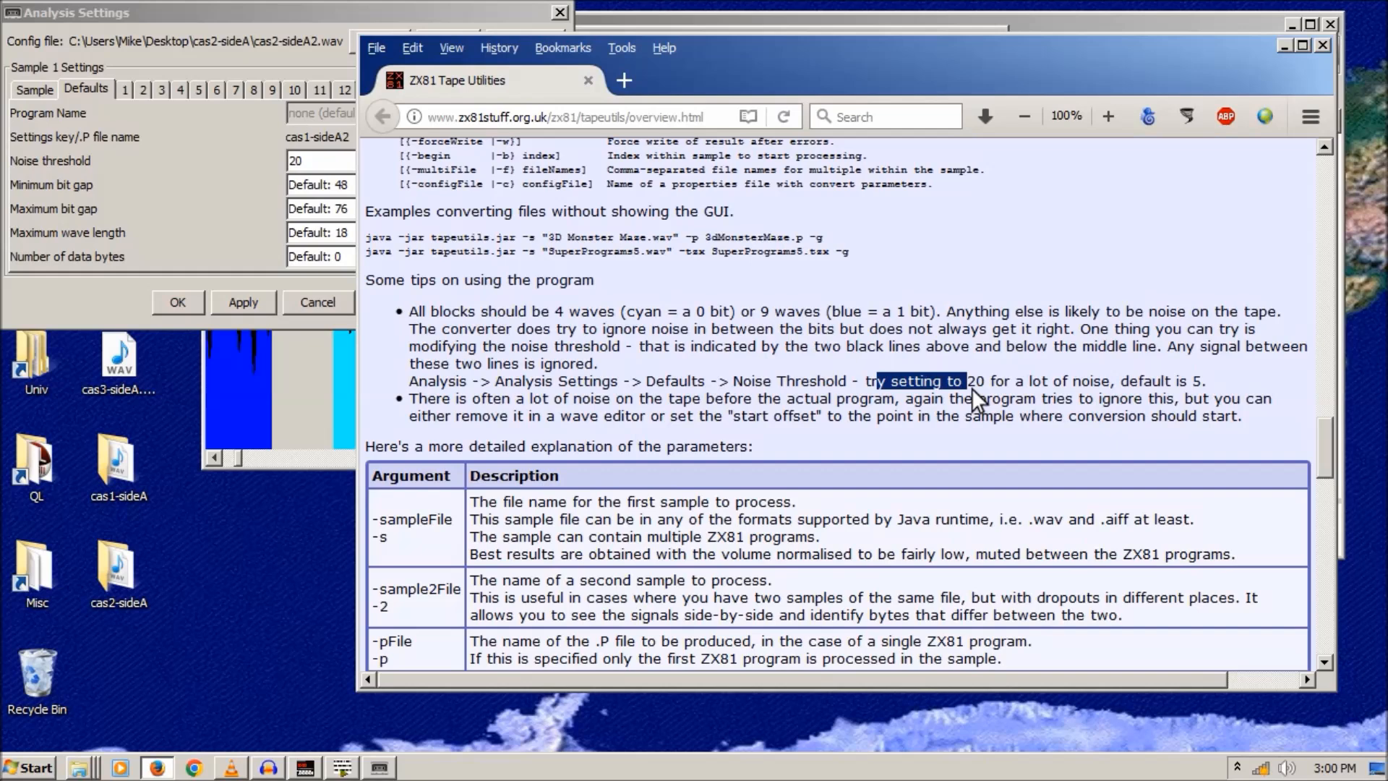
- Back in the converter, check the re-decoded ZX81 listings of the first three found programs
click(1285, 46)
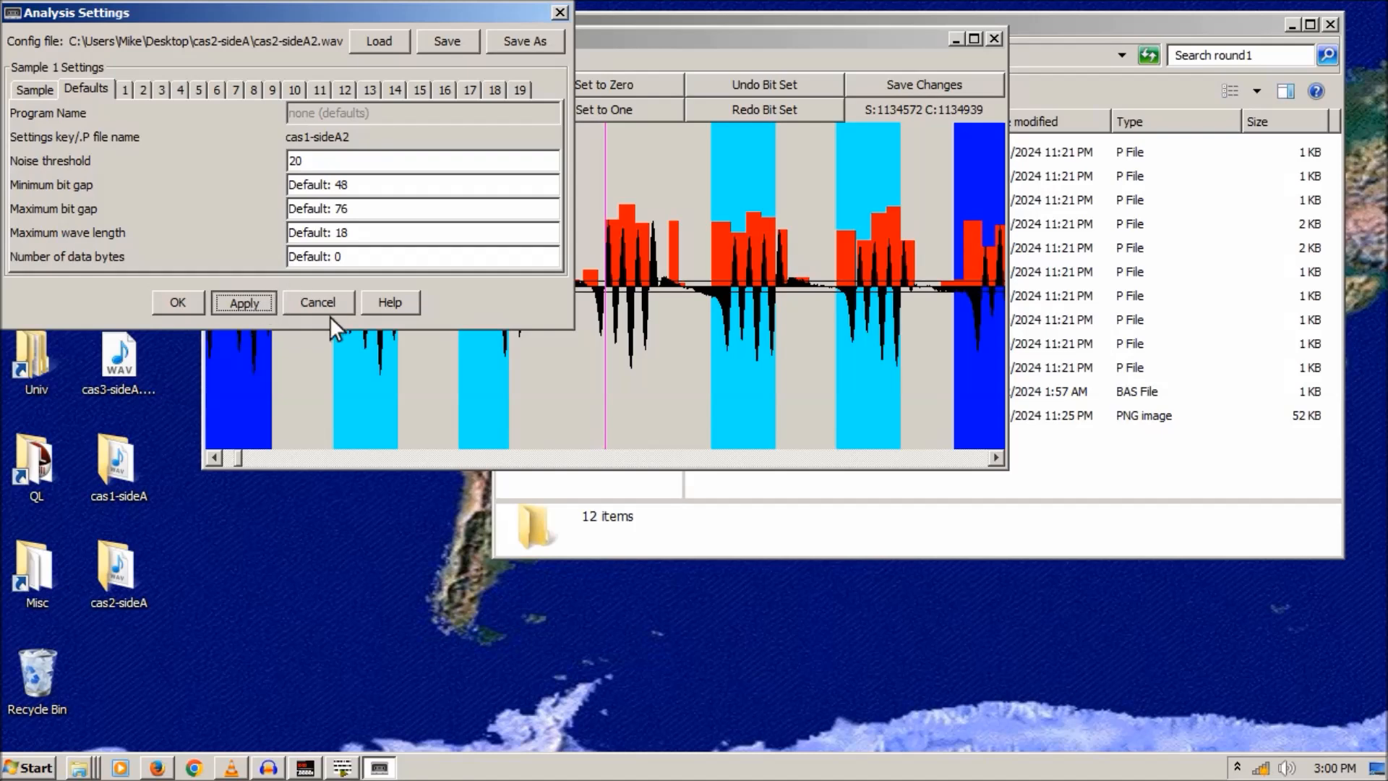
click(554, 154)
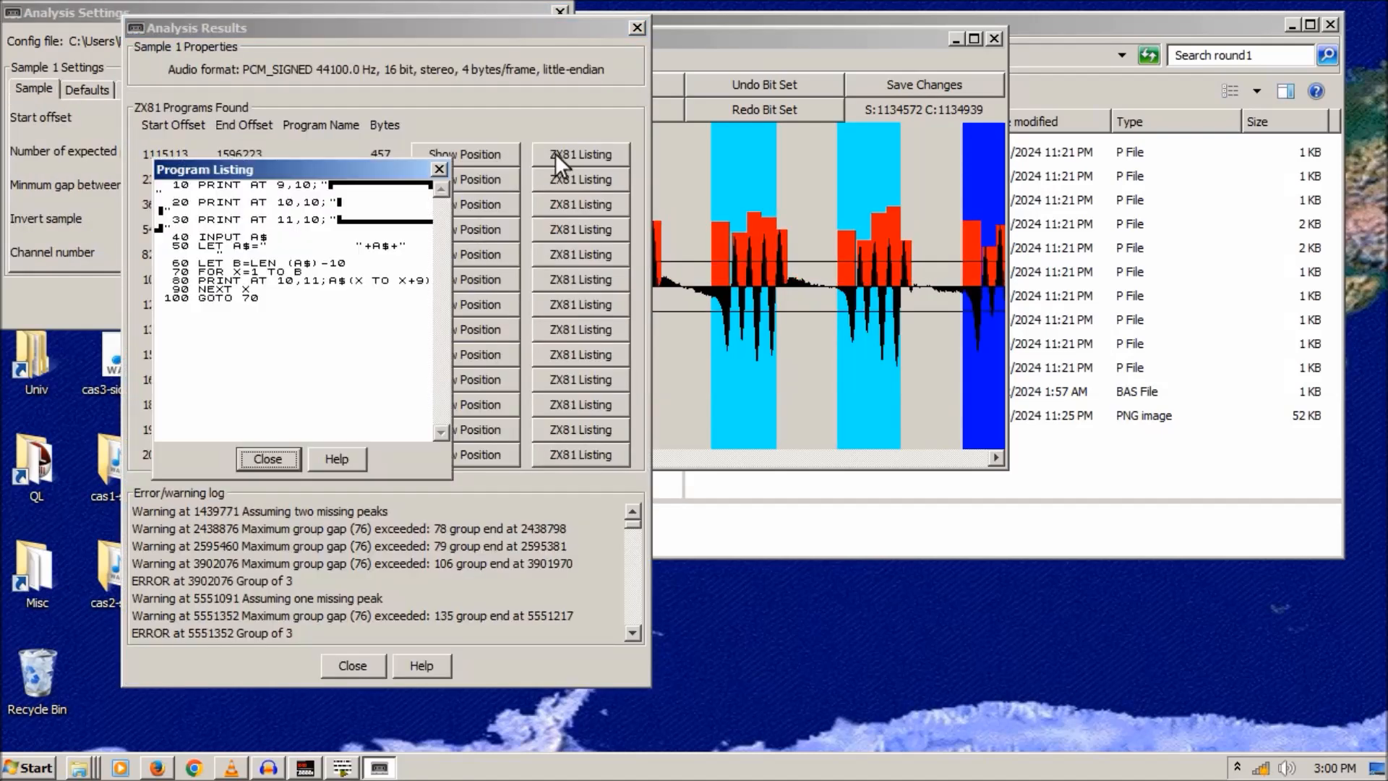
click(441, 167)
click(554, 180)
click(443, 171)
click(558, 210)
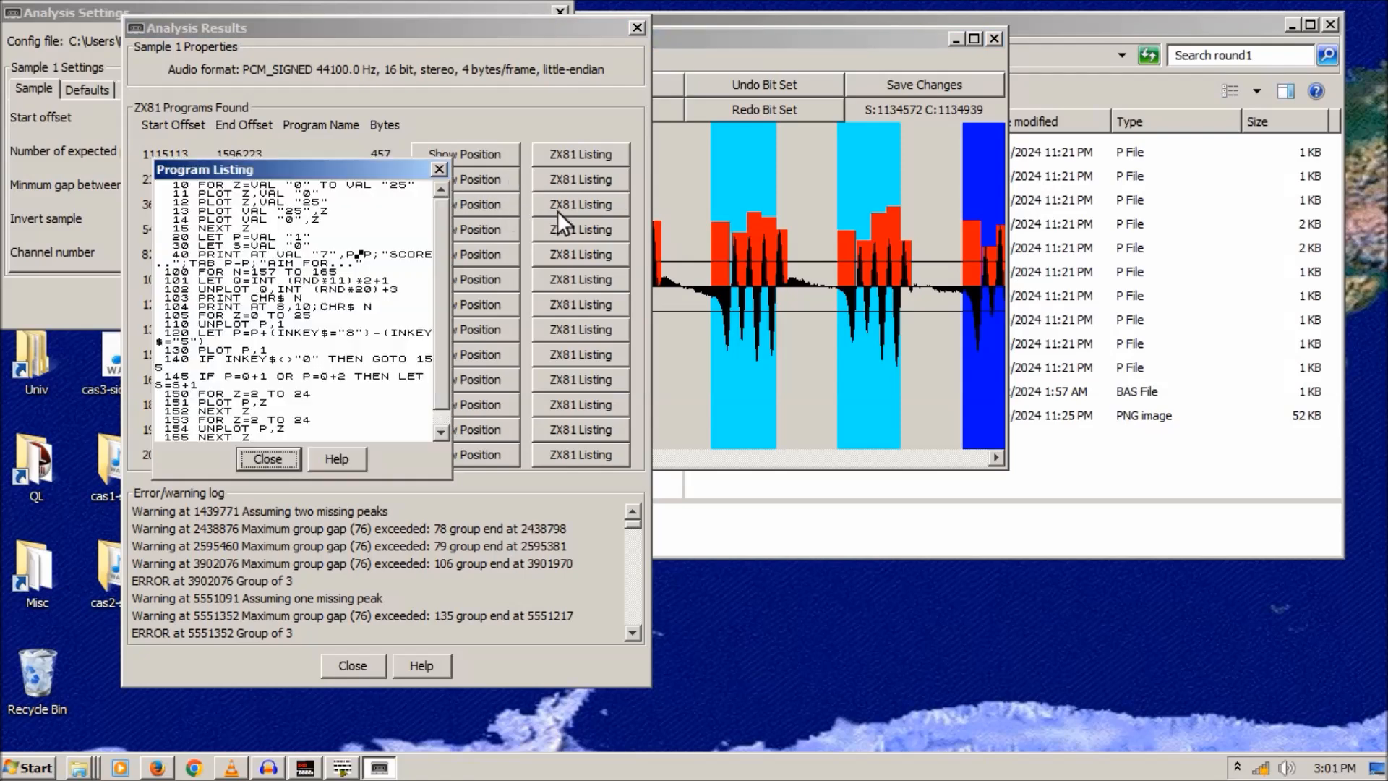
click(437, 169)
- Check the remaining listings, including 19258215 and CHRISTMAS SCROLL, then close Analysis Results
click(571, 449)
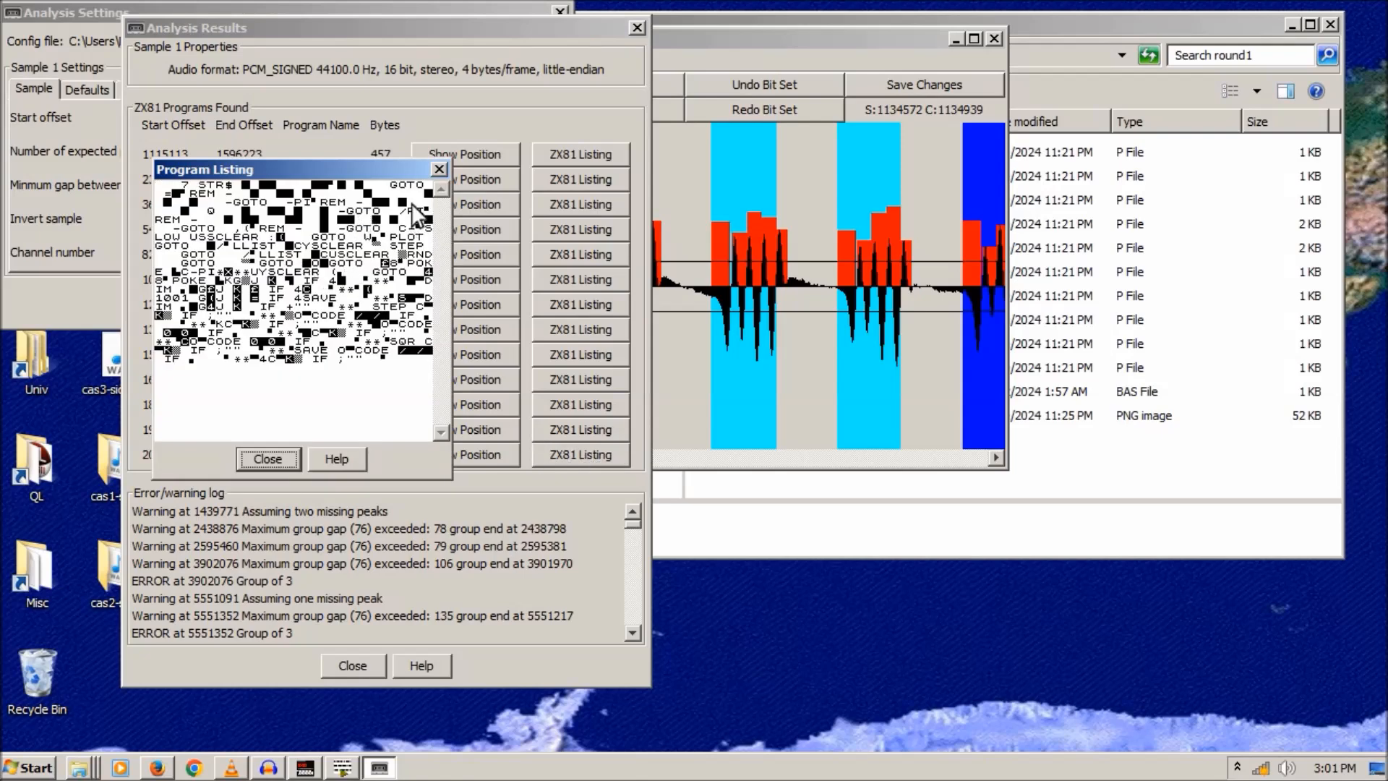
click(438, 168)
click(567, 427)
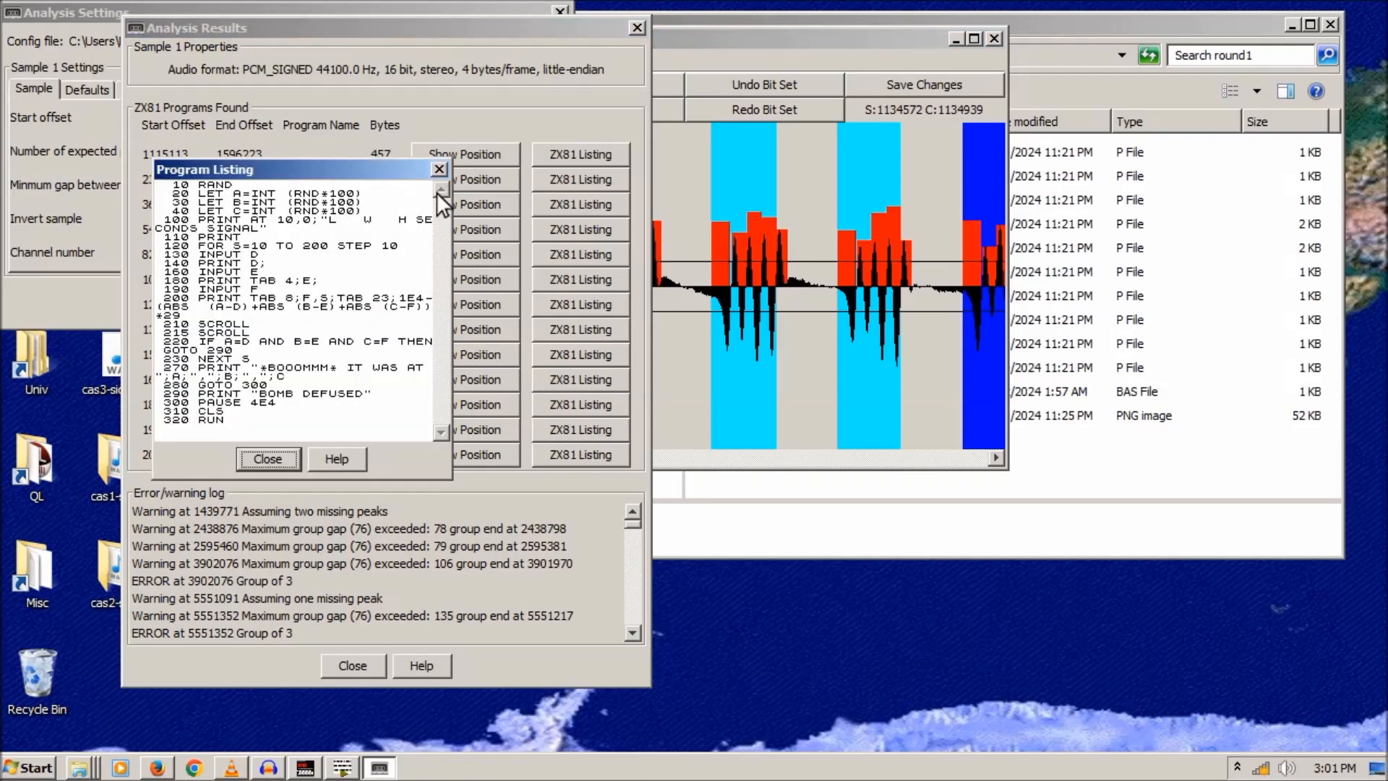
click(440, 169)
click(573, 399)
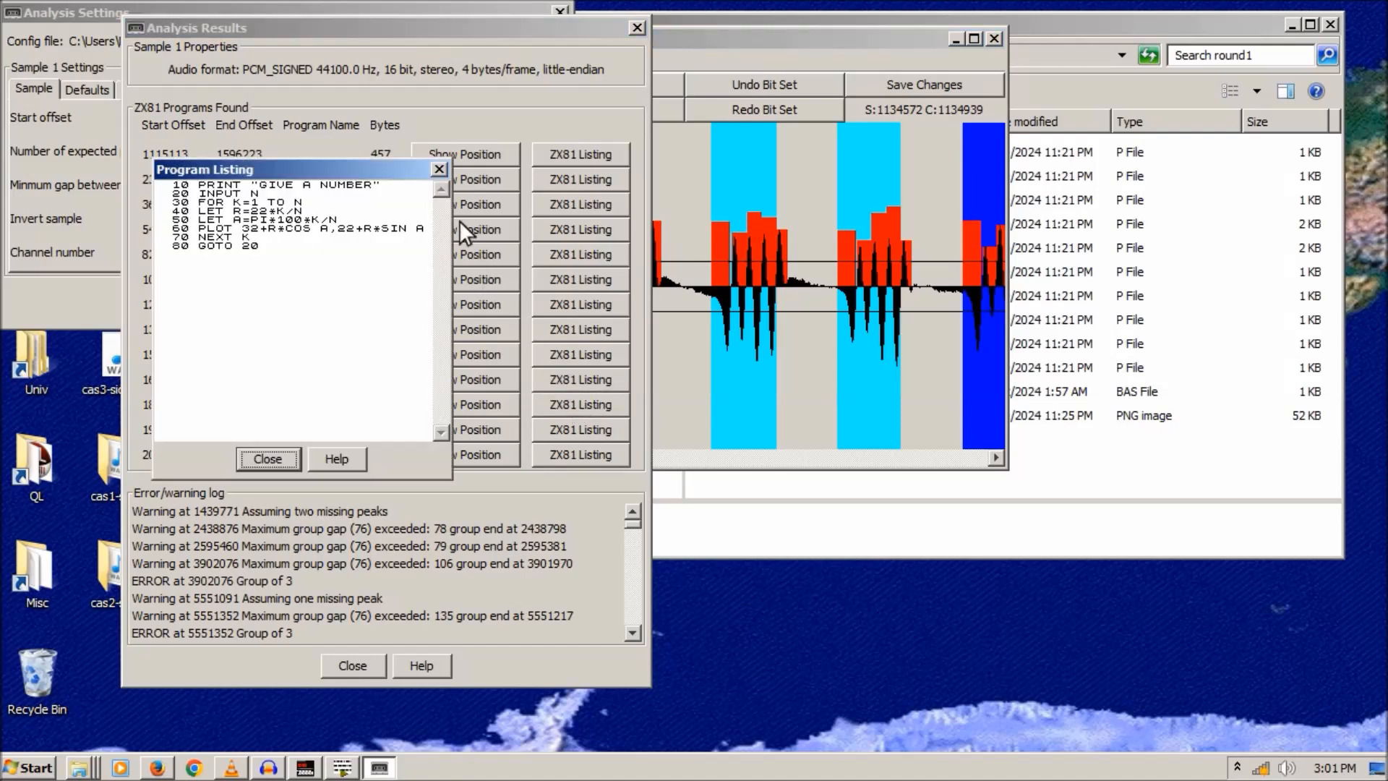
click(438, 170)
click(564, 399)
click(438, 169)
click(564, 378)
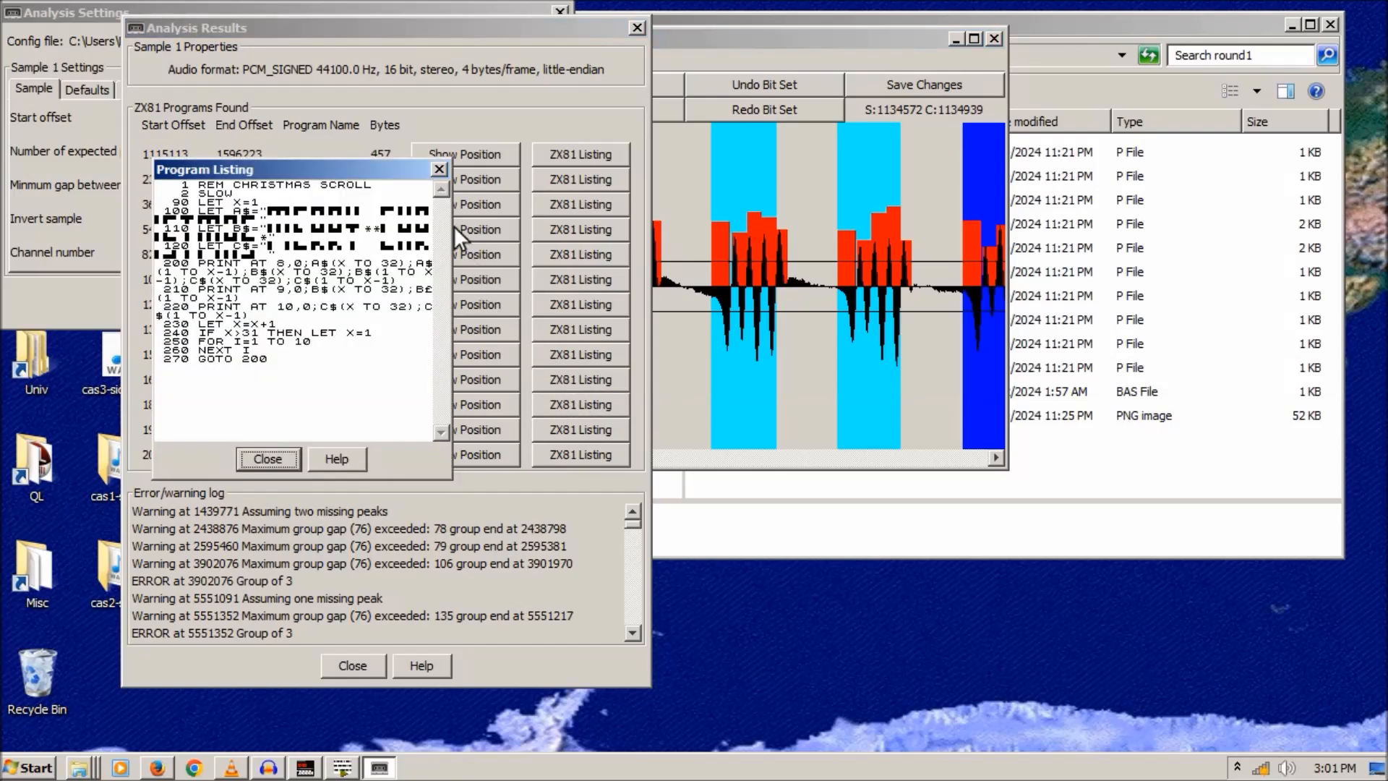
click(437, 168)
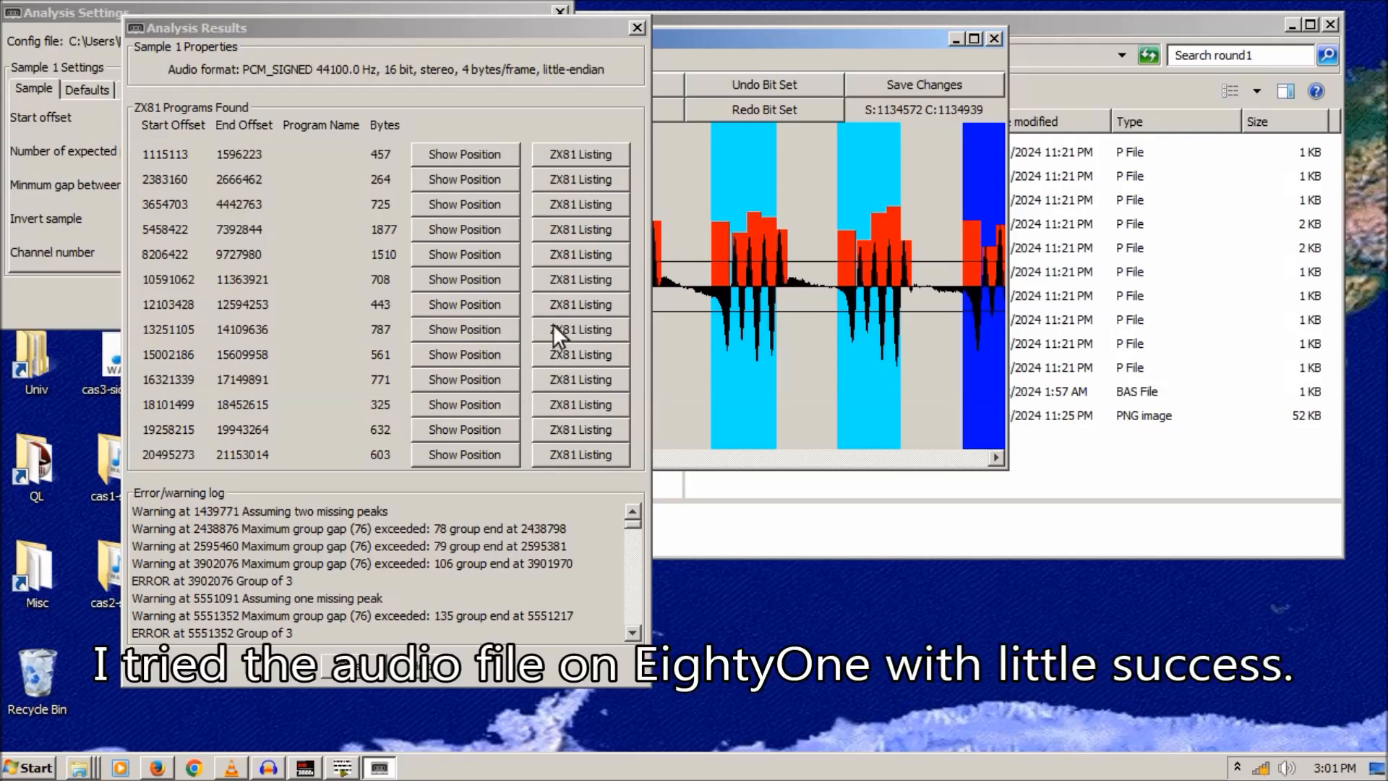
click(637, 29)
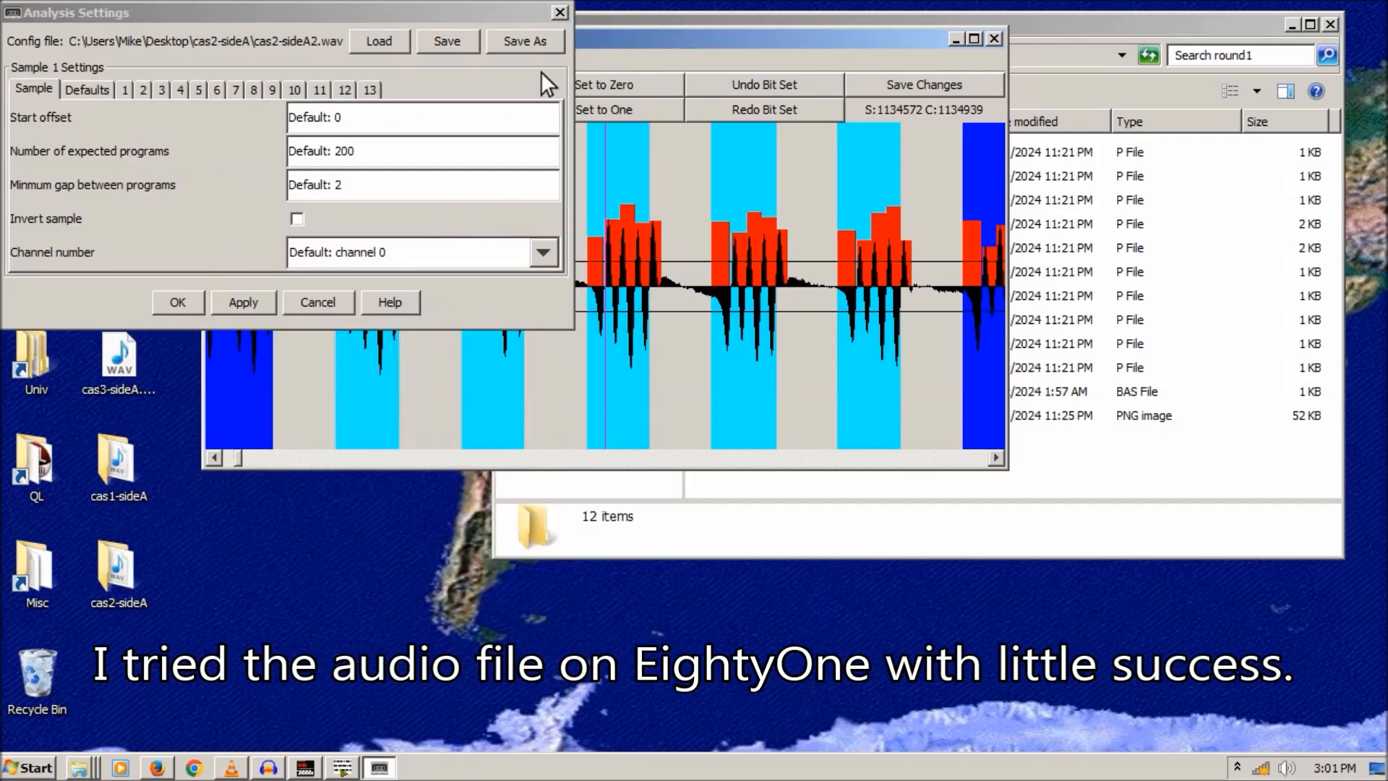
- Load cas2-sideA2.wav from the Desktop's cas2-sideA folder for analysis
click(560, 12)
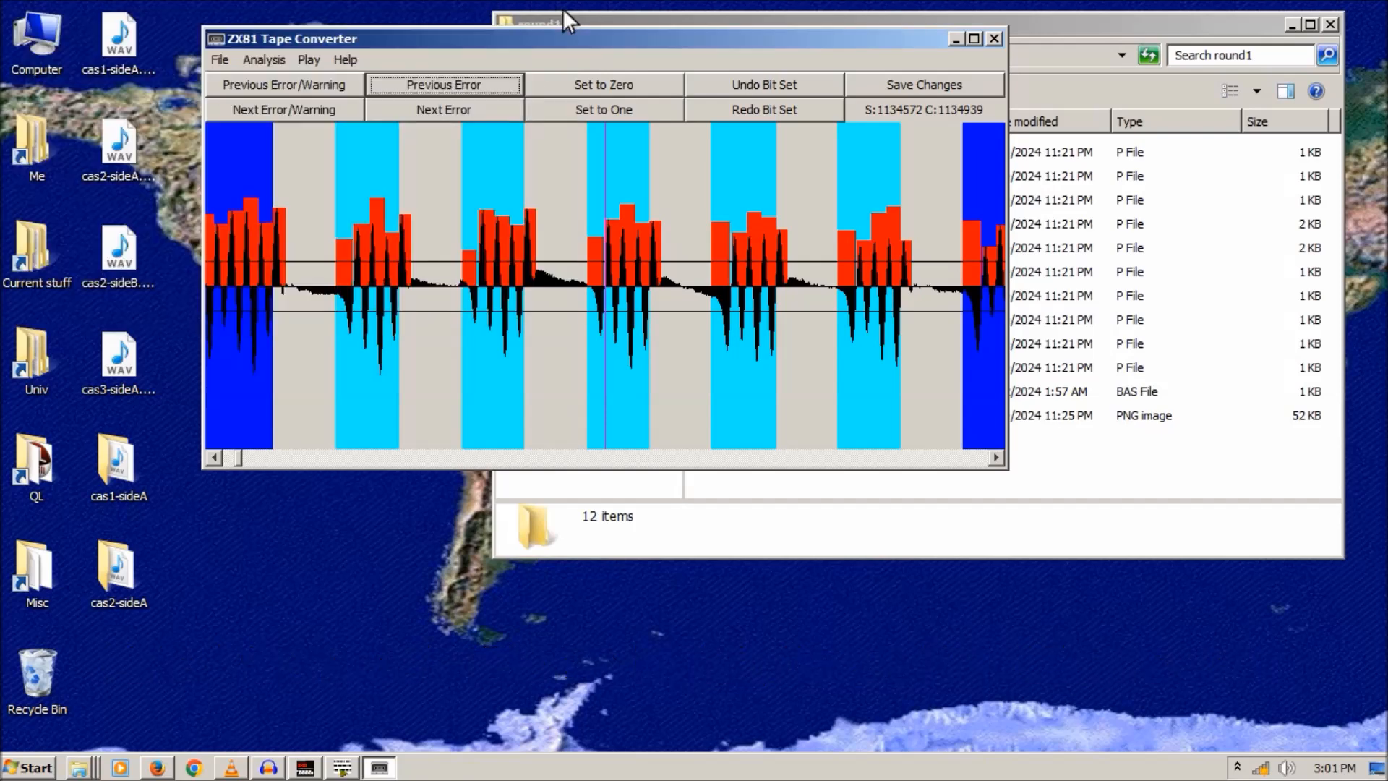
click(218, 62)
click(218, 81)
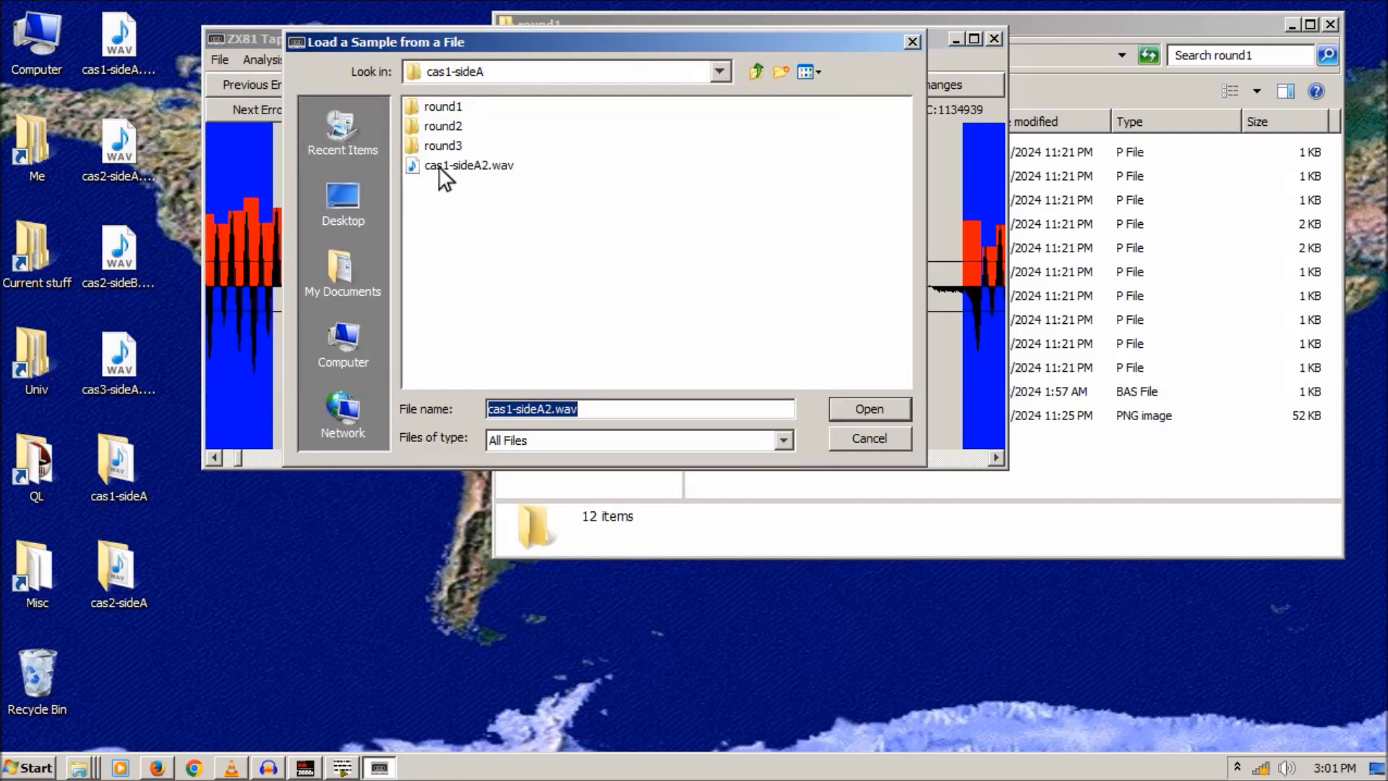
click(756, 68)
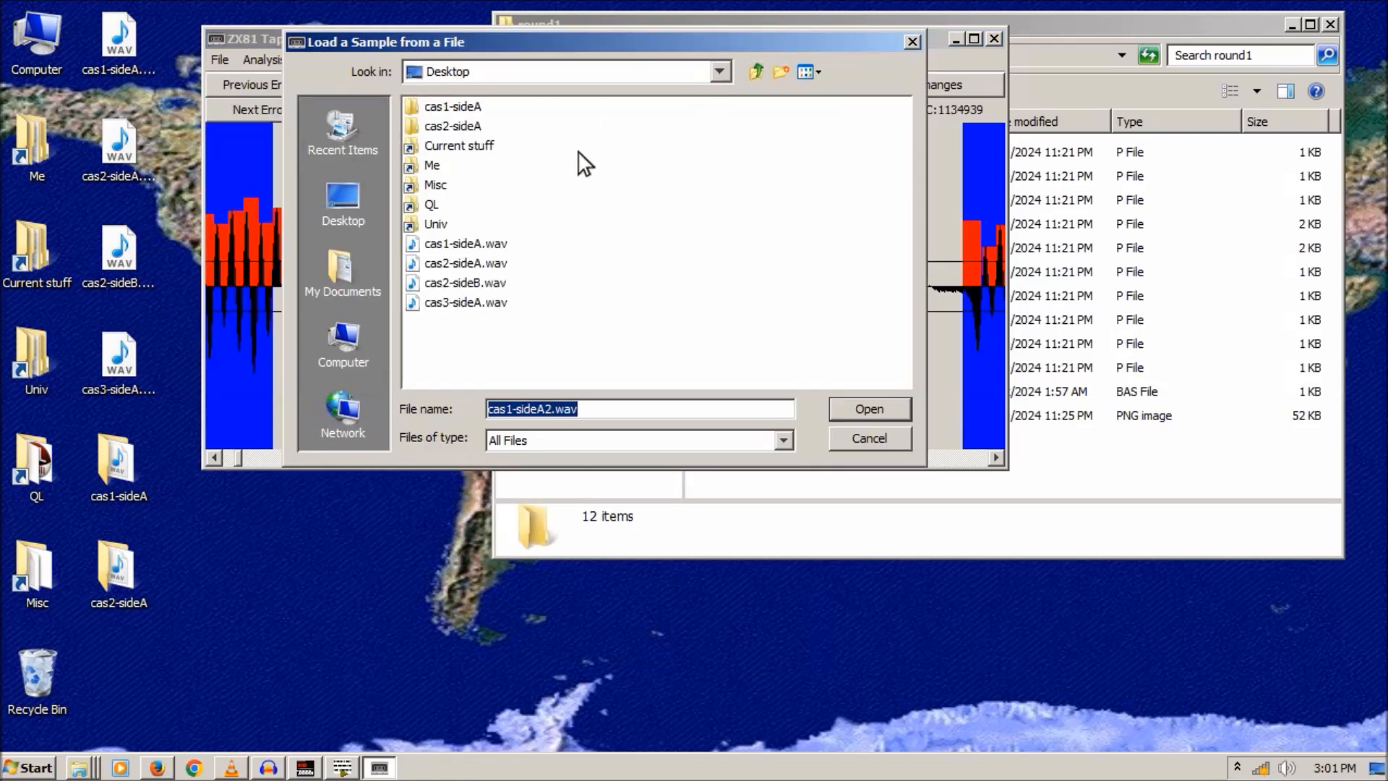
double_click(466, 125)
double_click(438, 146)
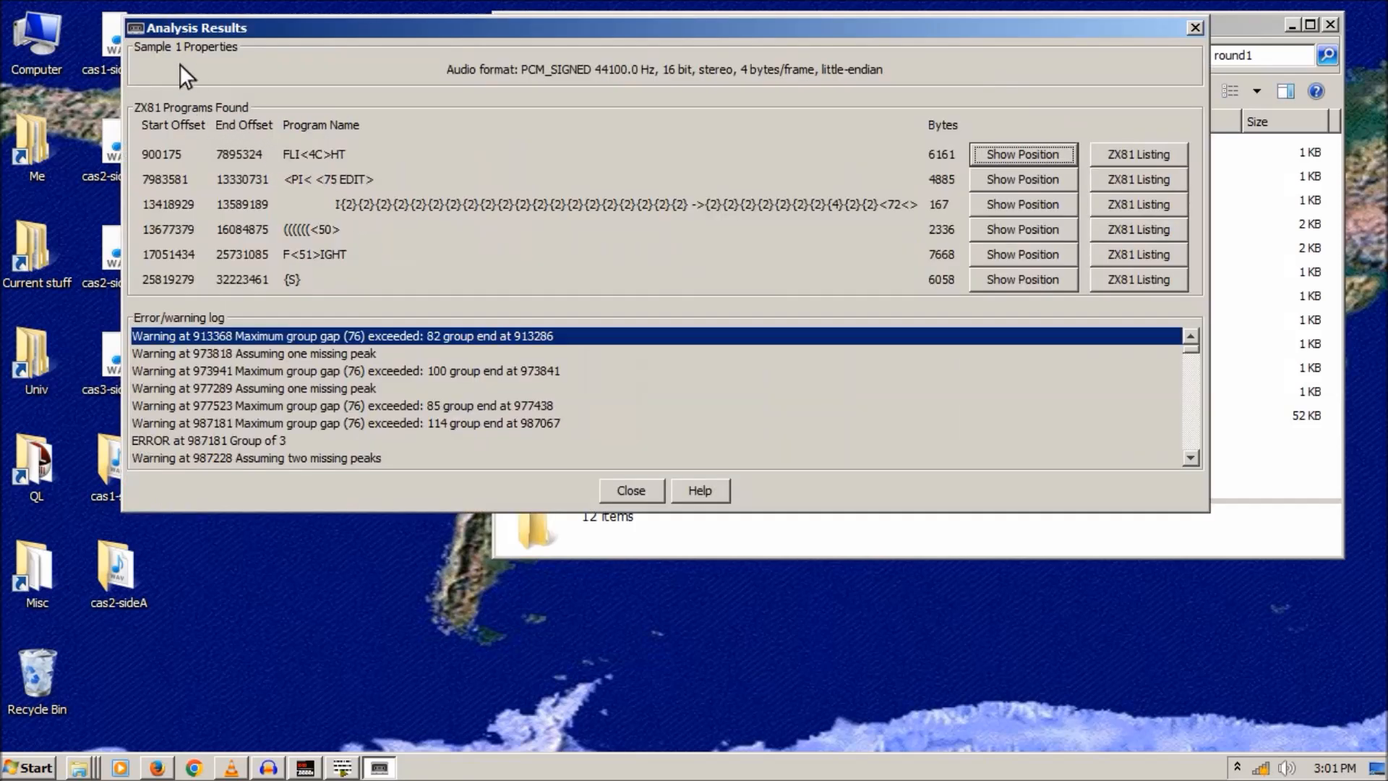
- Set the default Noise threshold to 20 in Analysis Settings and re-analyse the recording
click(1194, 30)
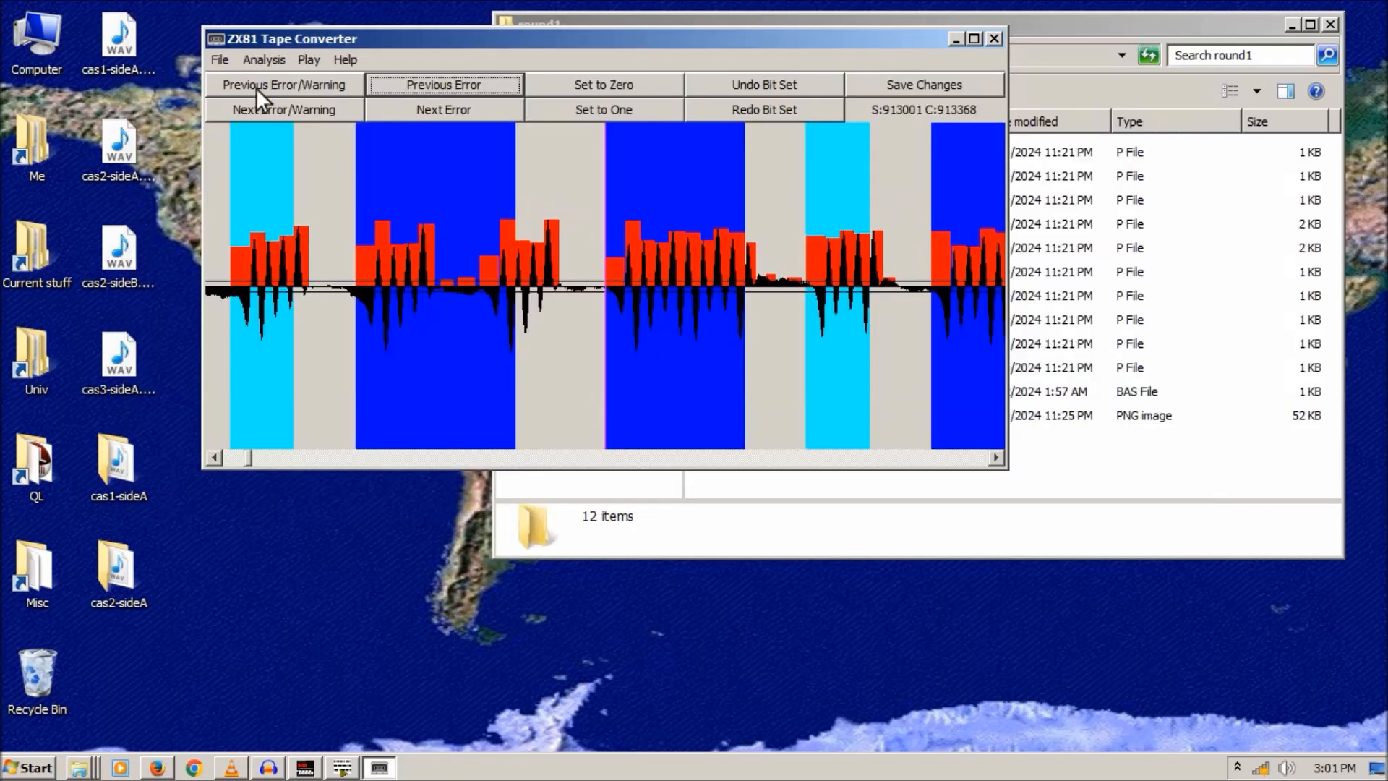
click(223, 60)
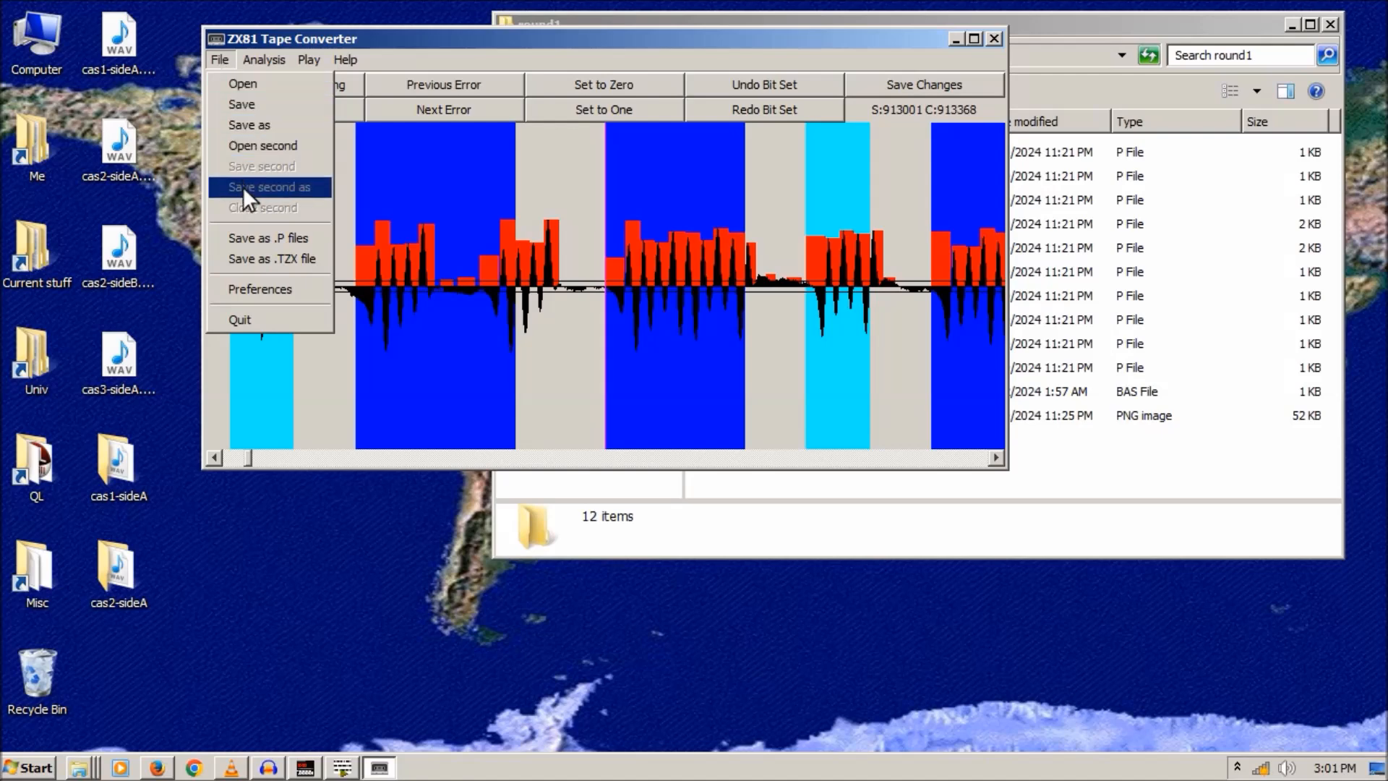
click(272, 78)
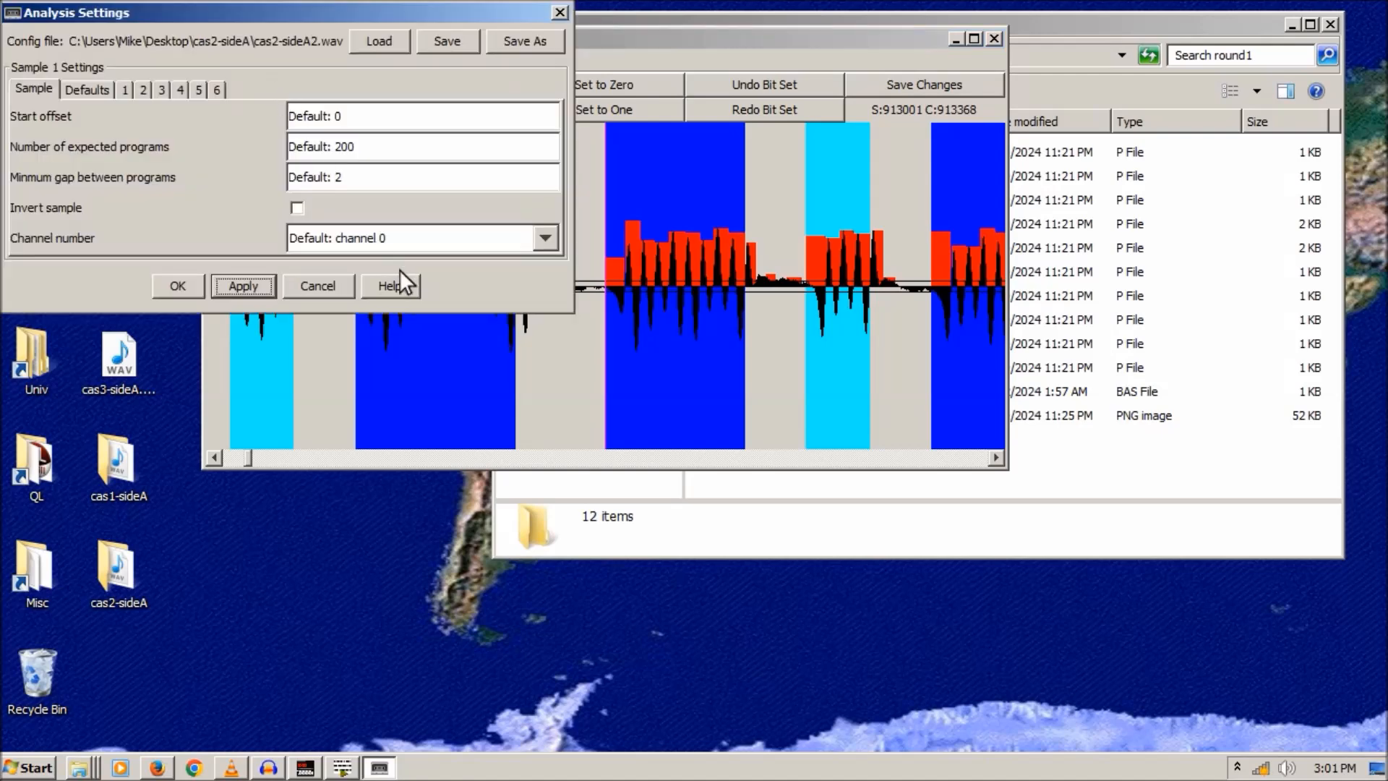
click(110, 93)
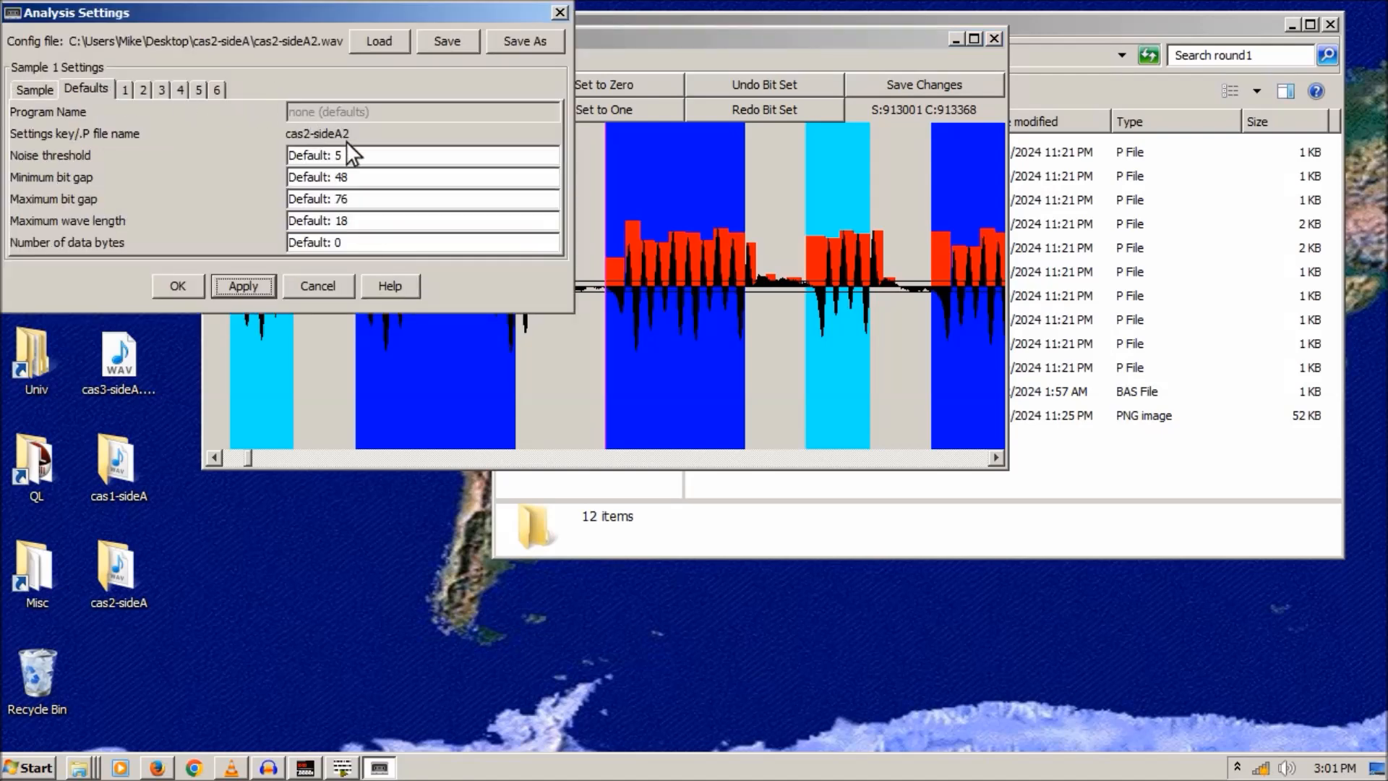
click(359, 160)
text(20)
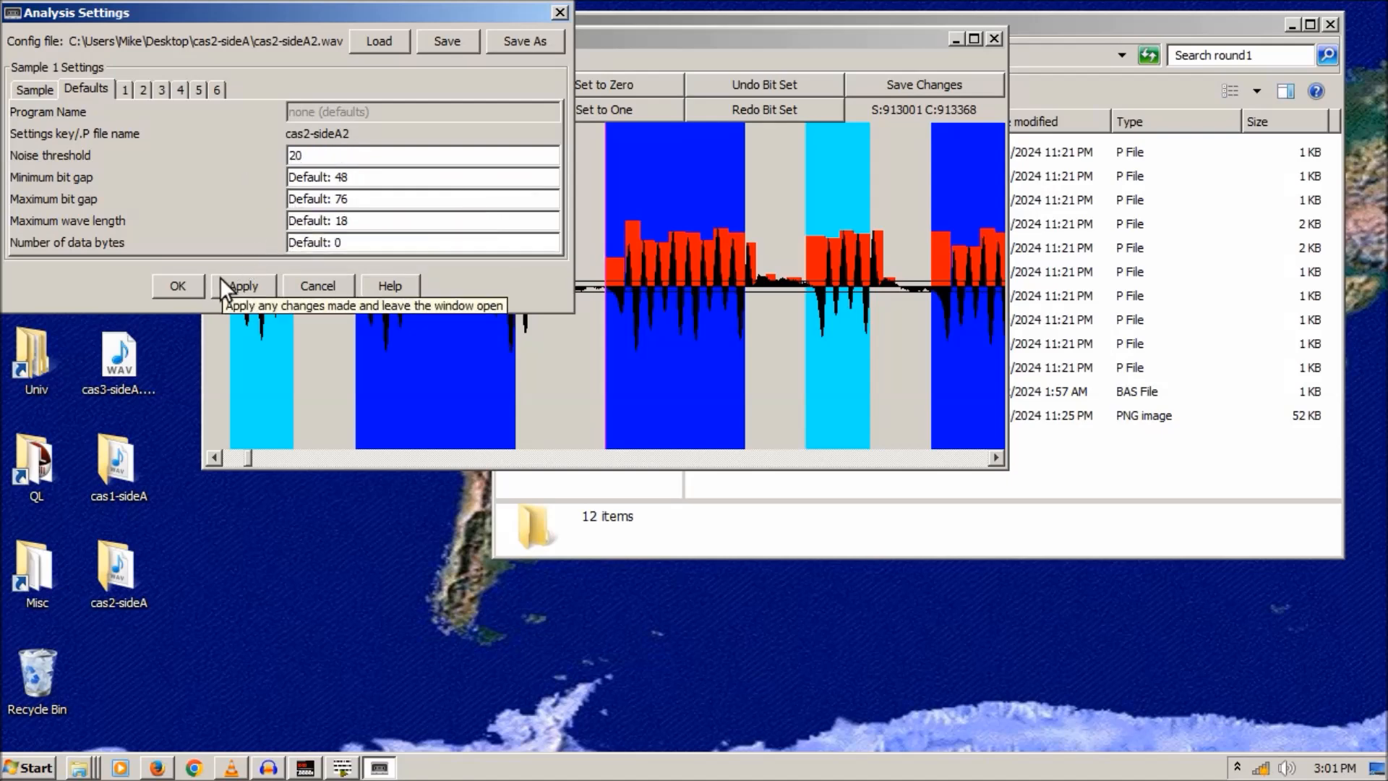
click(184, 288)
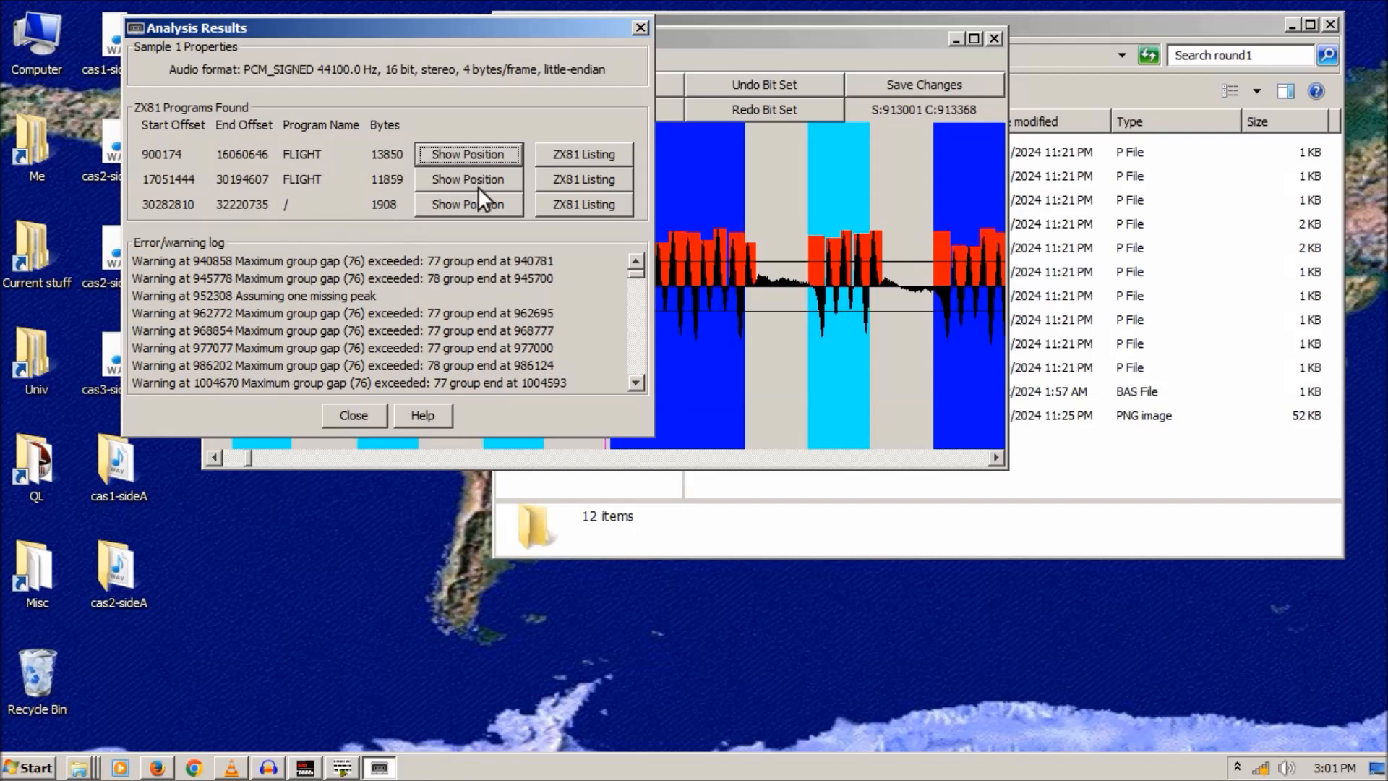
- Read through the first FLIGHT program's ZX81 listing, then move it aside and close the results
click(572, 155)
drag(444, 201, 435, 256)
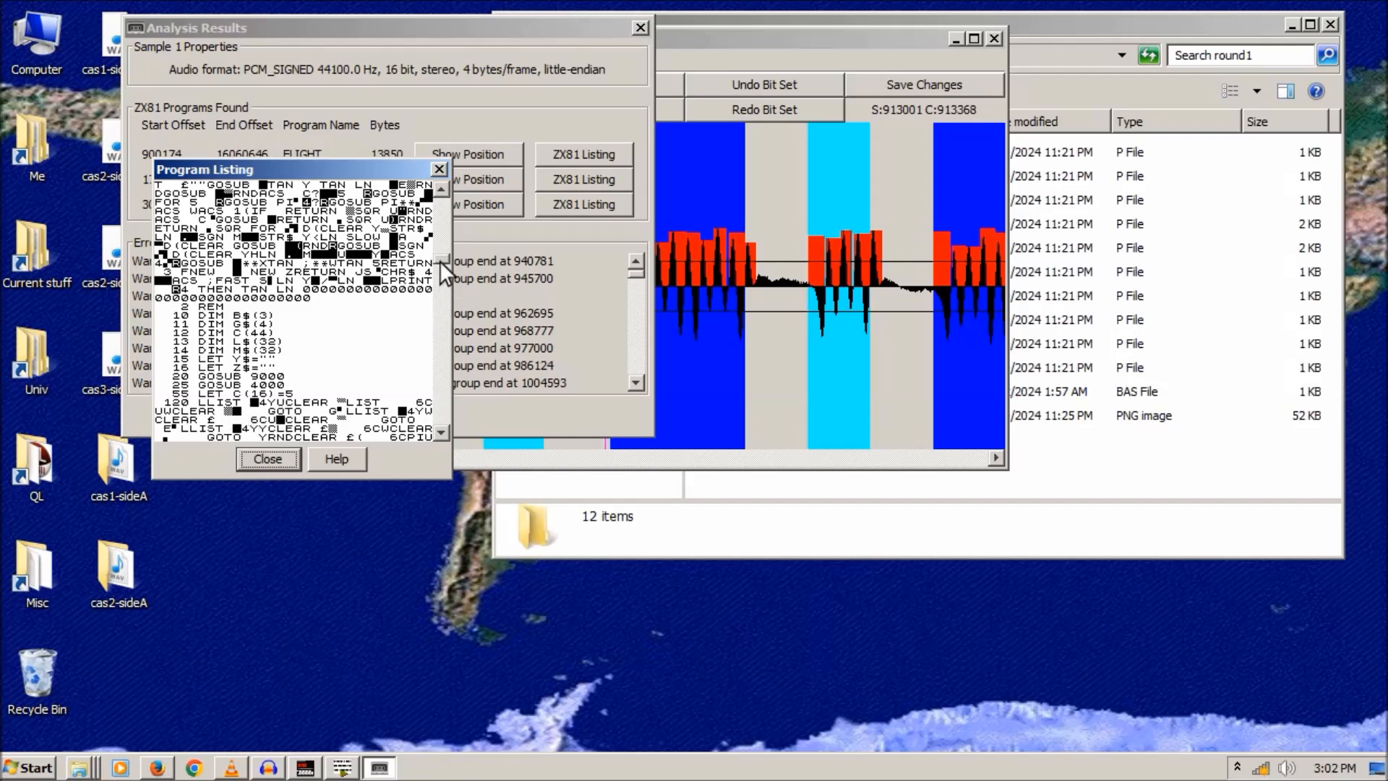
scroll(439, 262, down, 2)
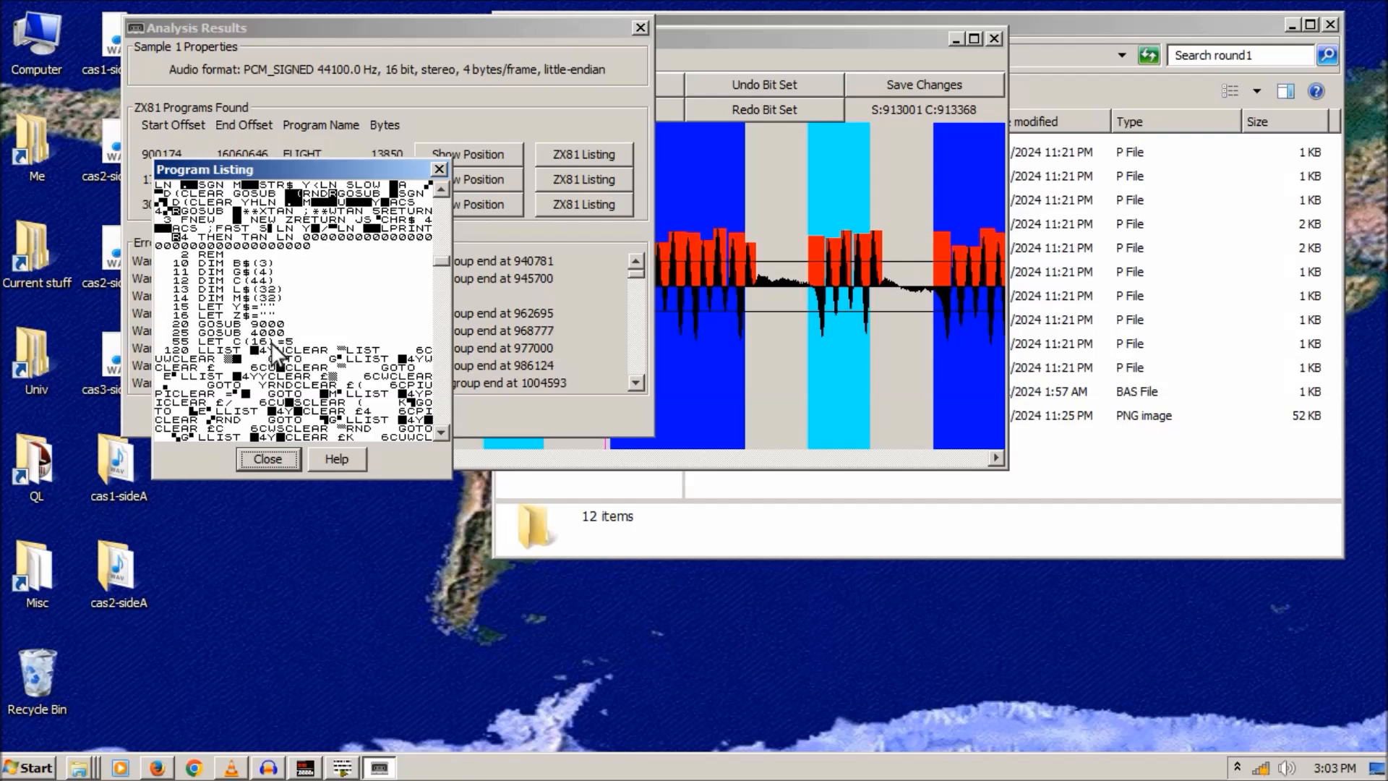
click(212, 347)
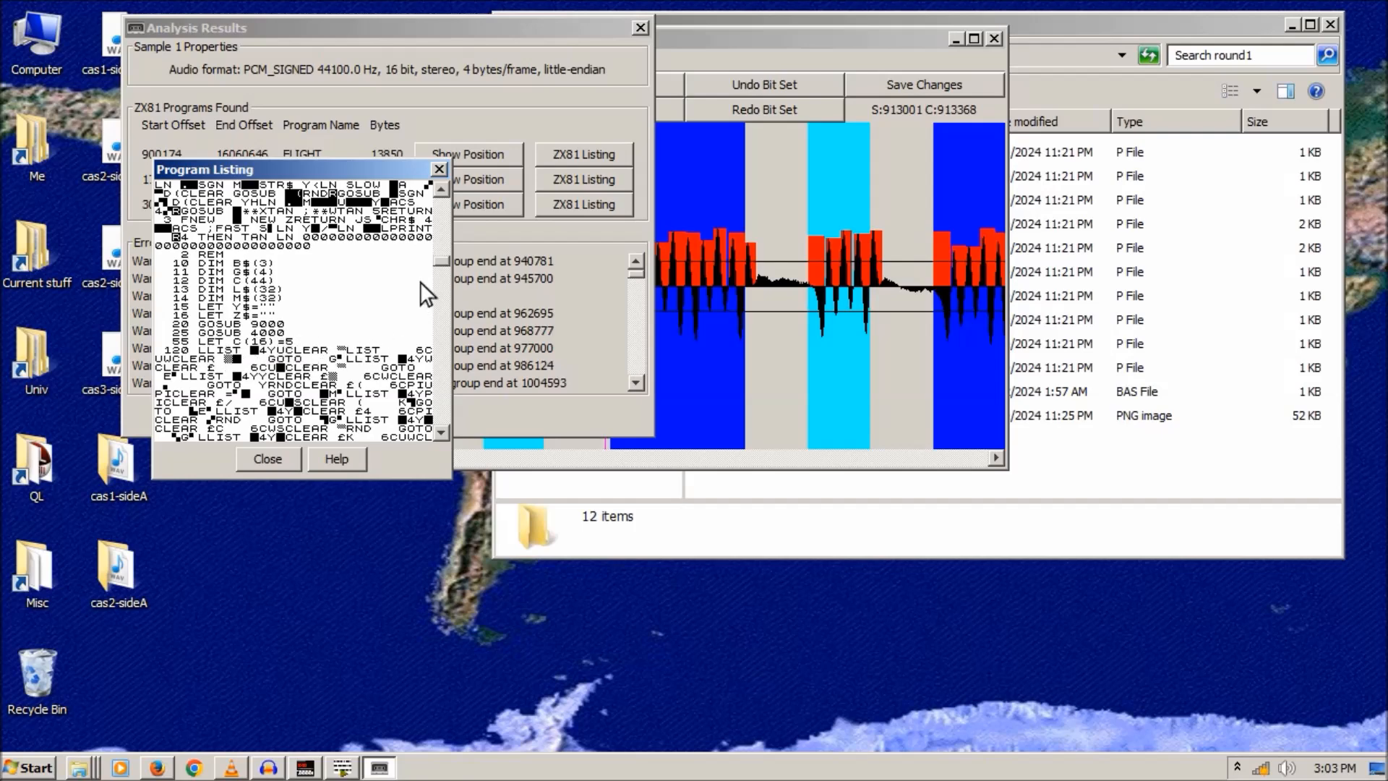
drag(354, 162, 305, 334)
click(641, 28)
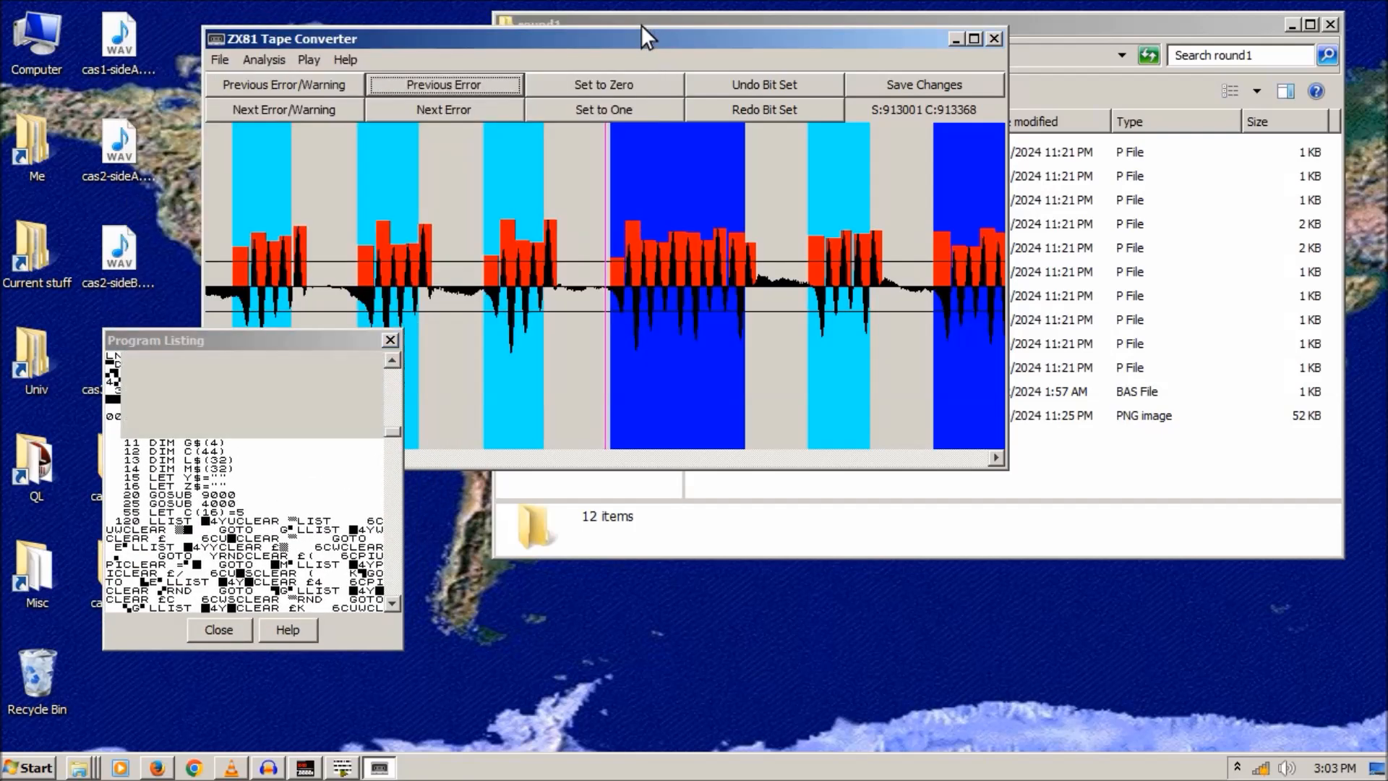
- Close the listing and force the bit at the first decoding error to one
click(390, 339)
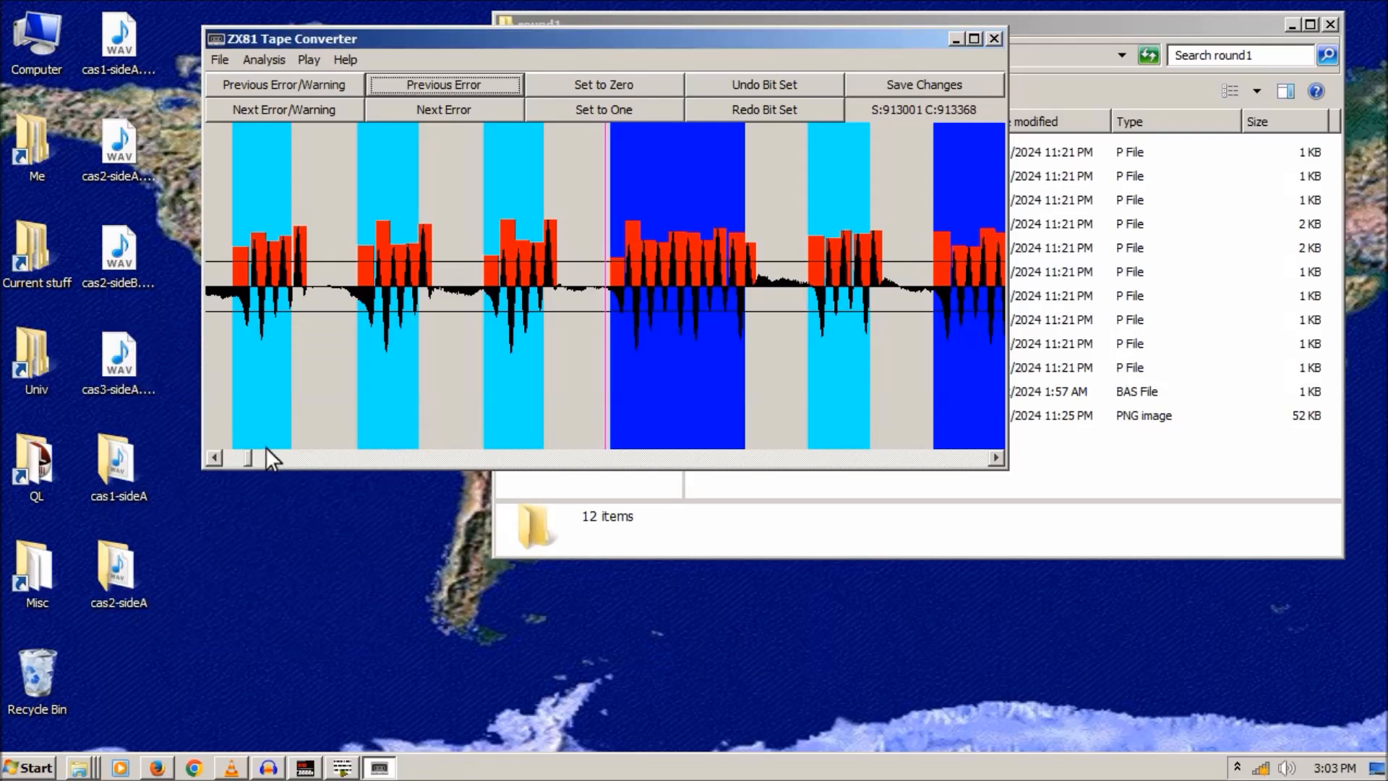
drag(251, 464, 214, 470)
click(527, 263)
click(449, 109)
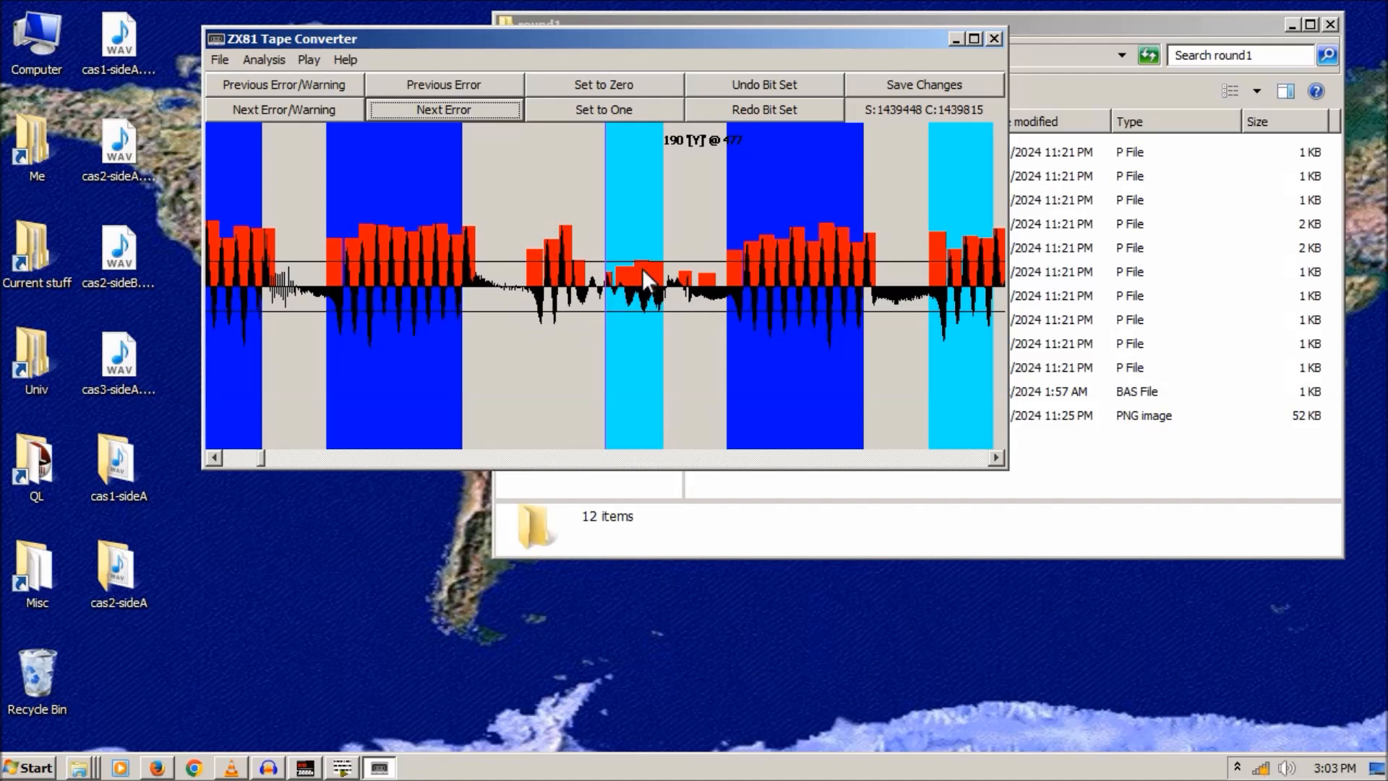
click(529, 262)
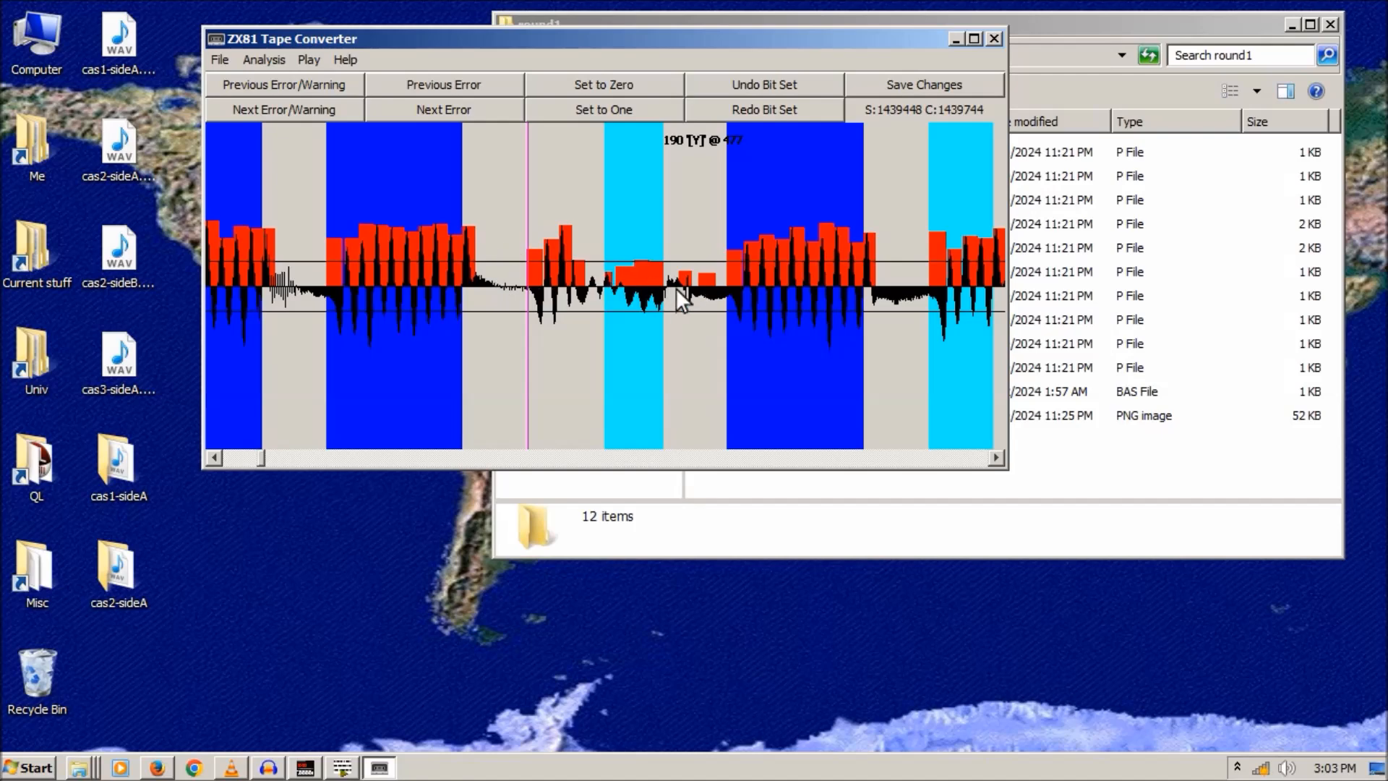
click(579, 116)
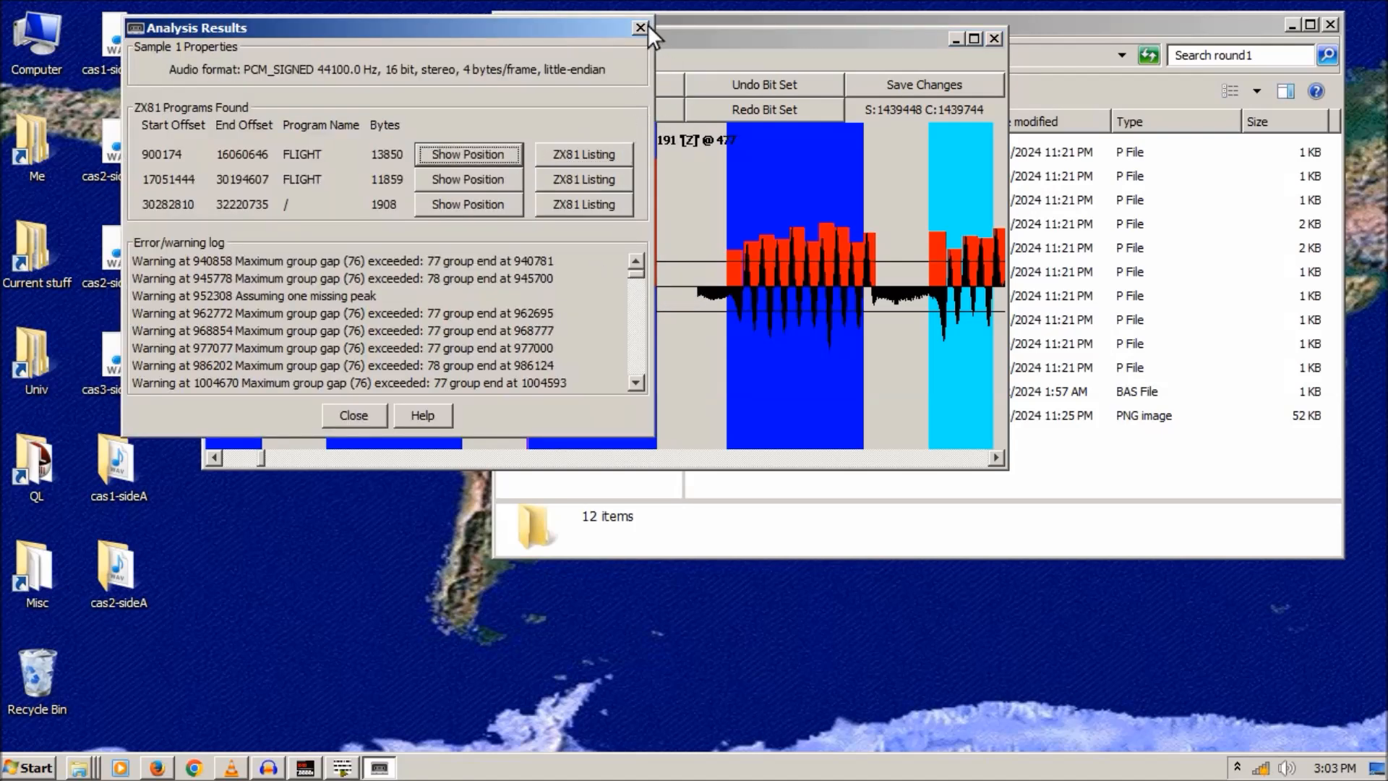
click(640, 27)
- Force the faulty bits at the next two errors, including the SLOW one, to zero
click(453, 113)
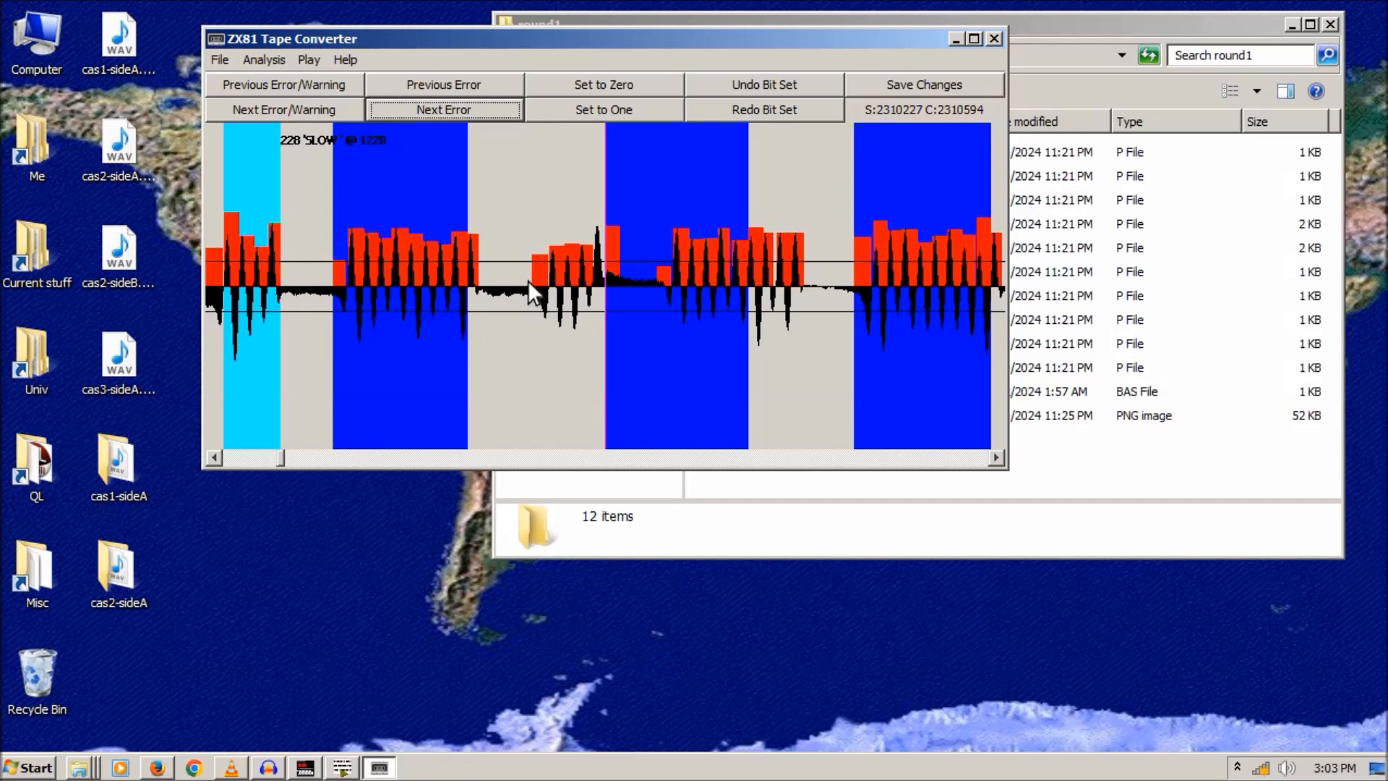
click(532, 258)
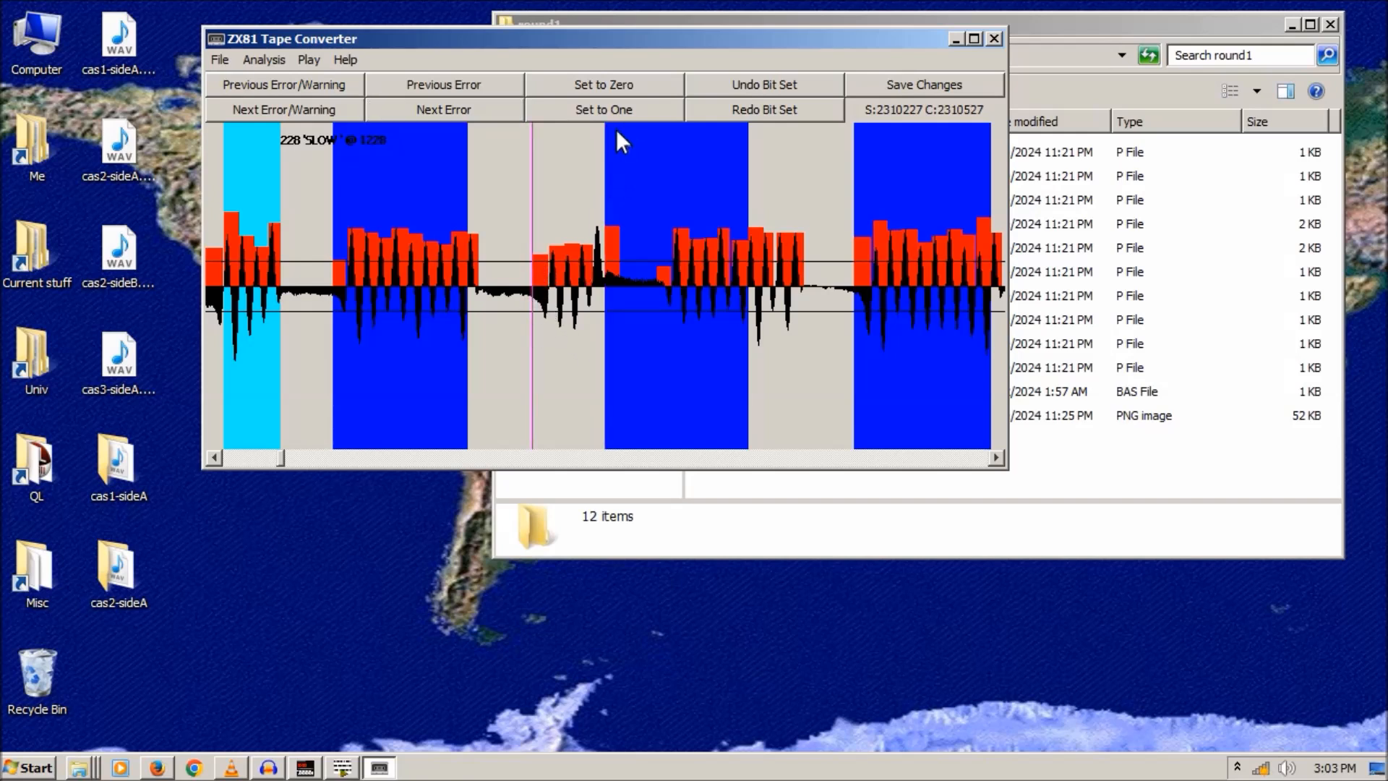
click(600, 87)
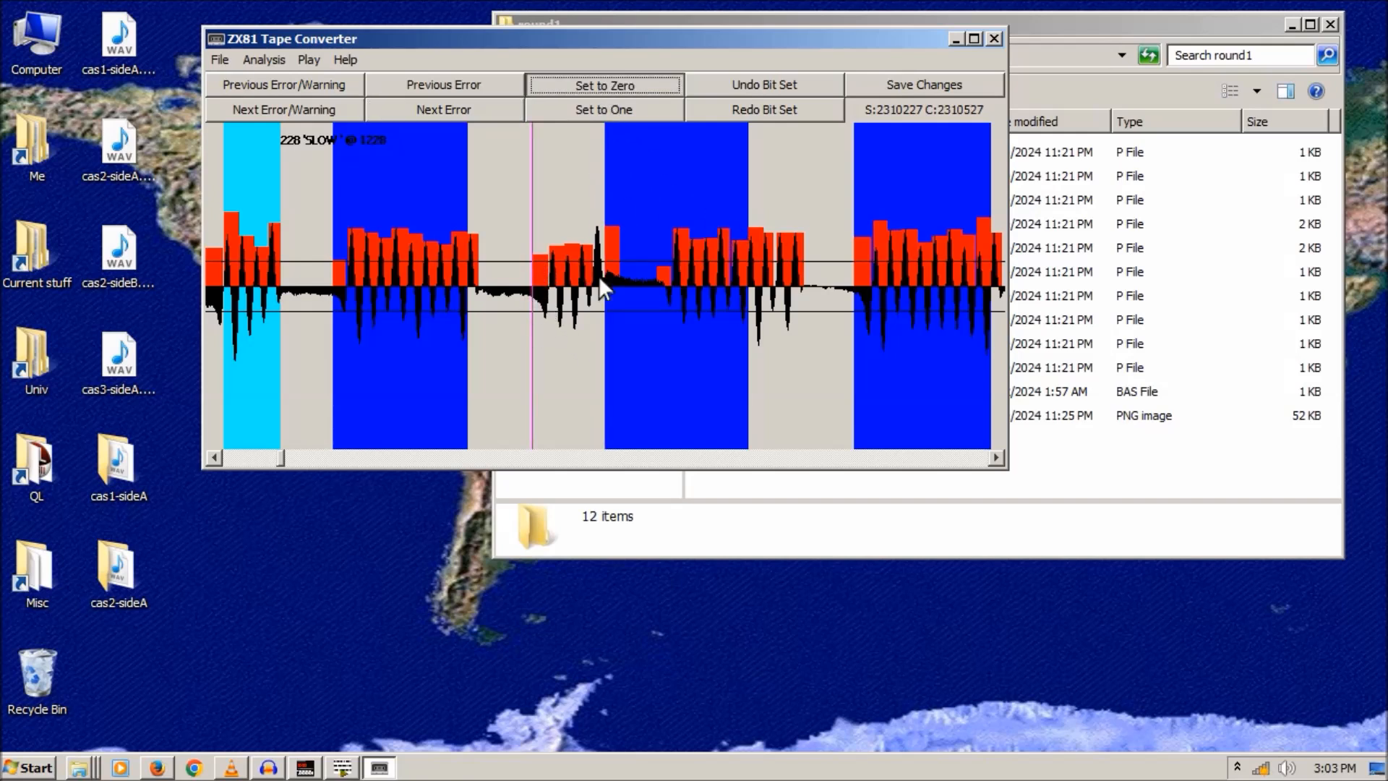
click(637, 30)
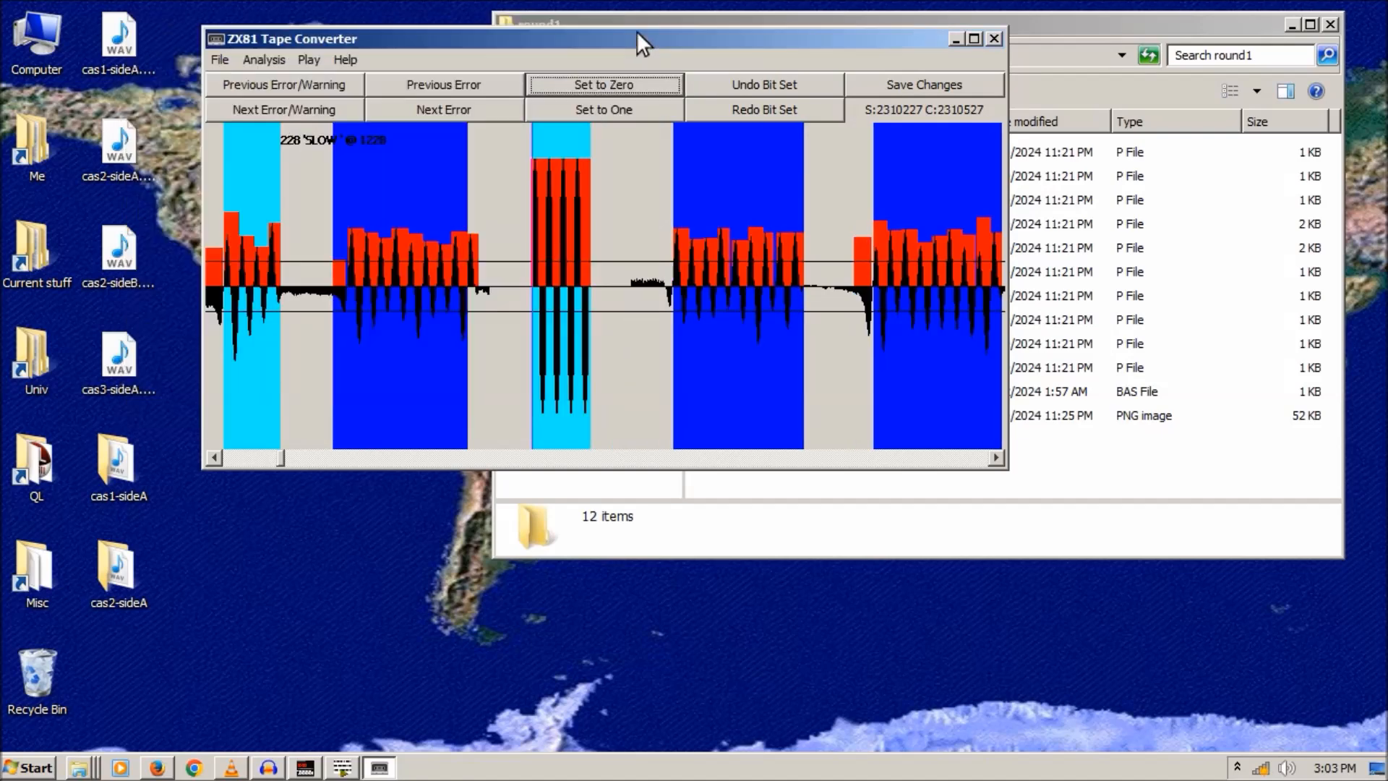
click(452, 112)
click(568, 237)
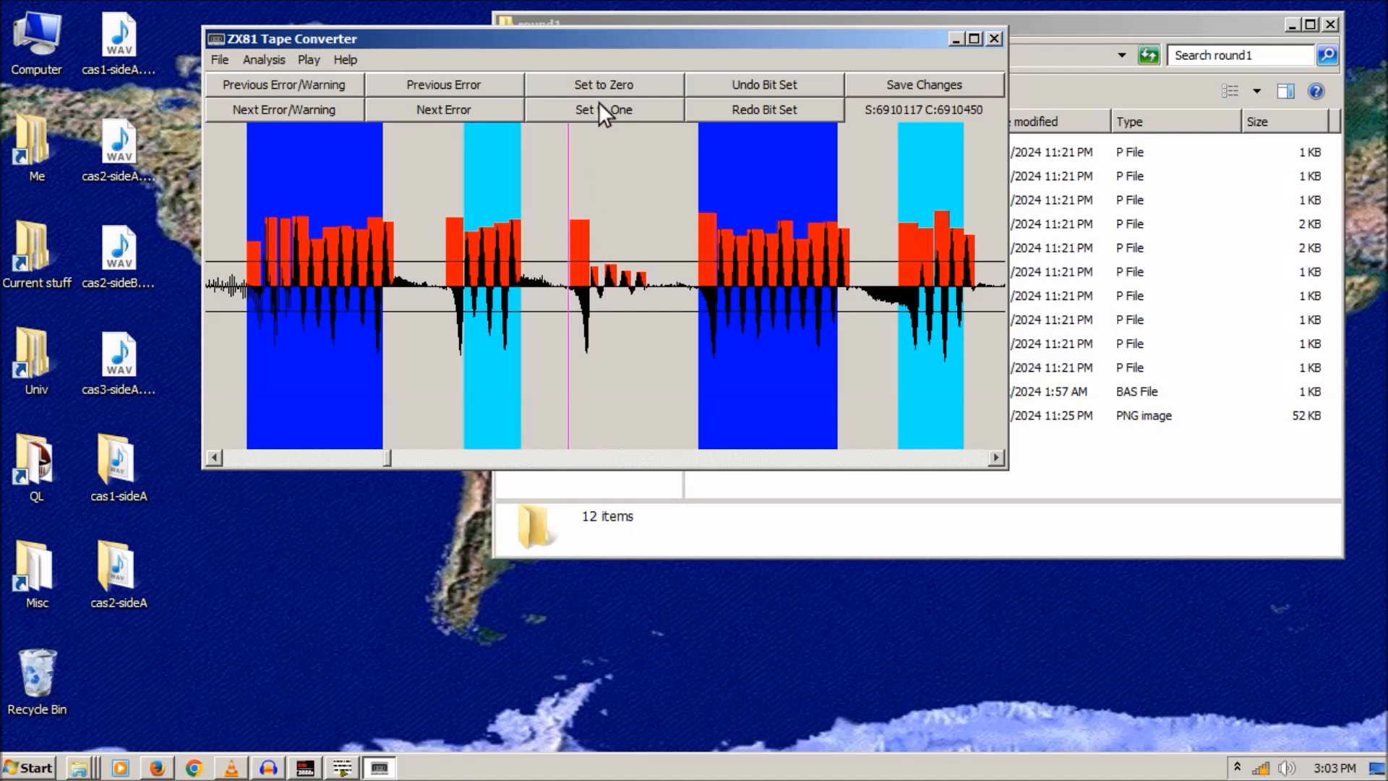
click(599, 83)
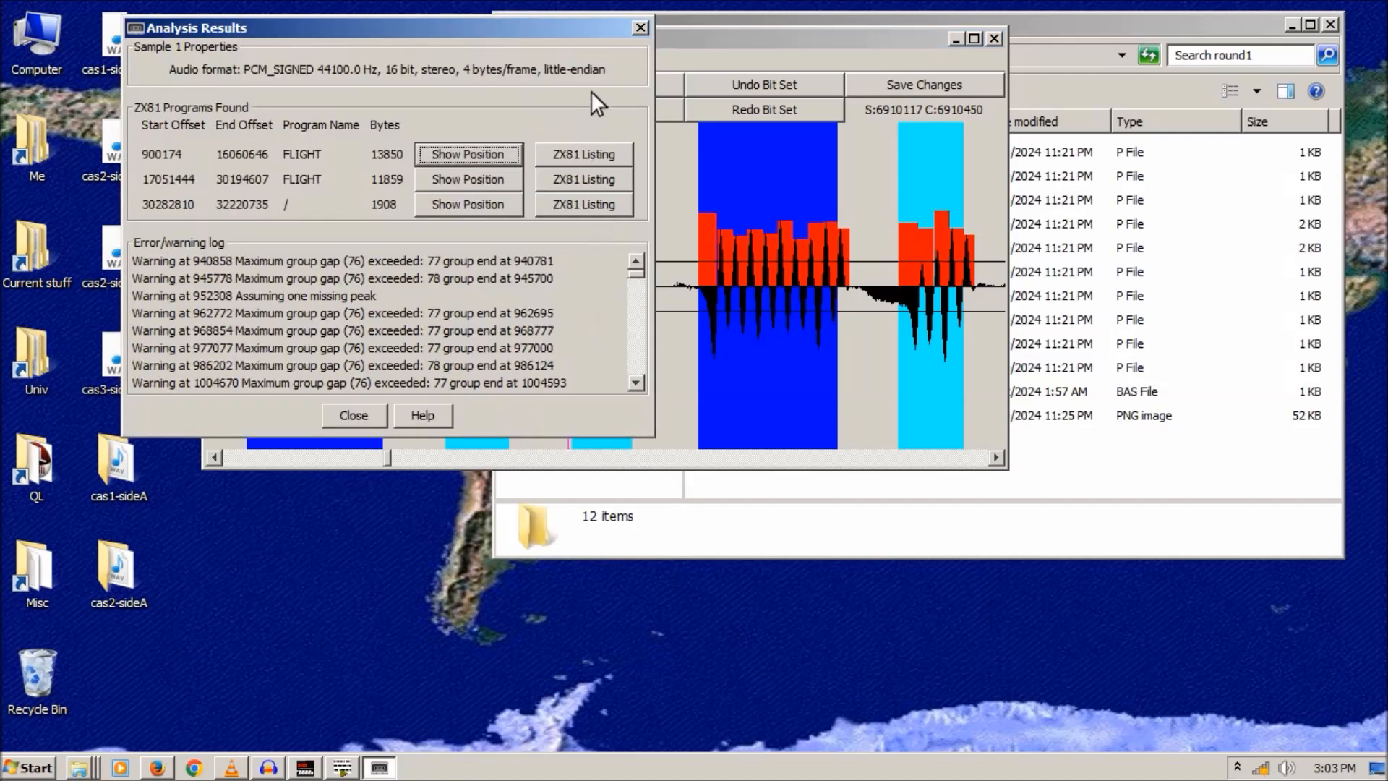
click(640, 27)
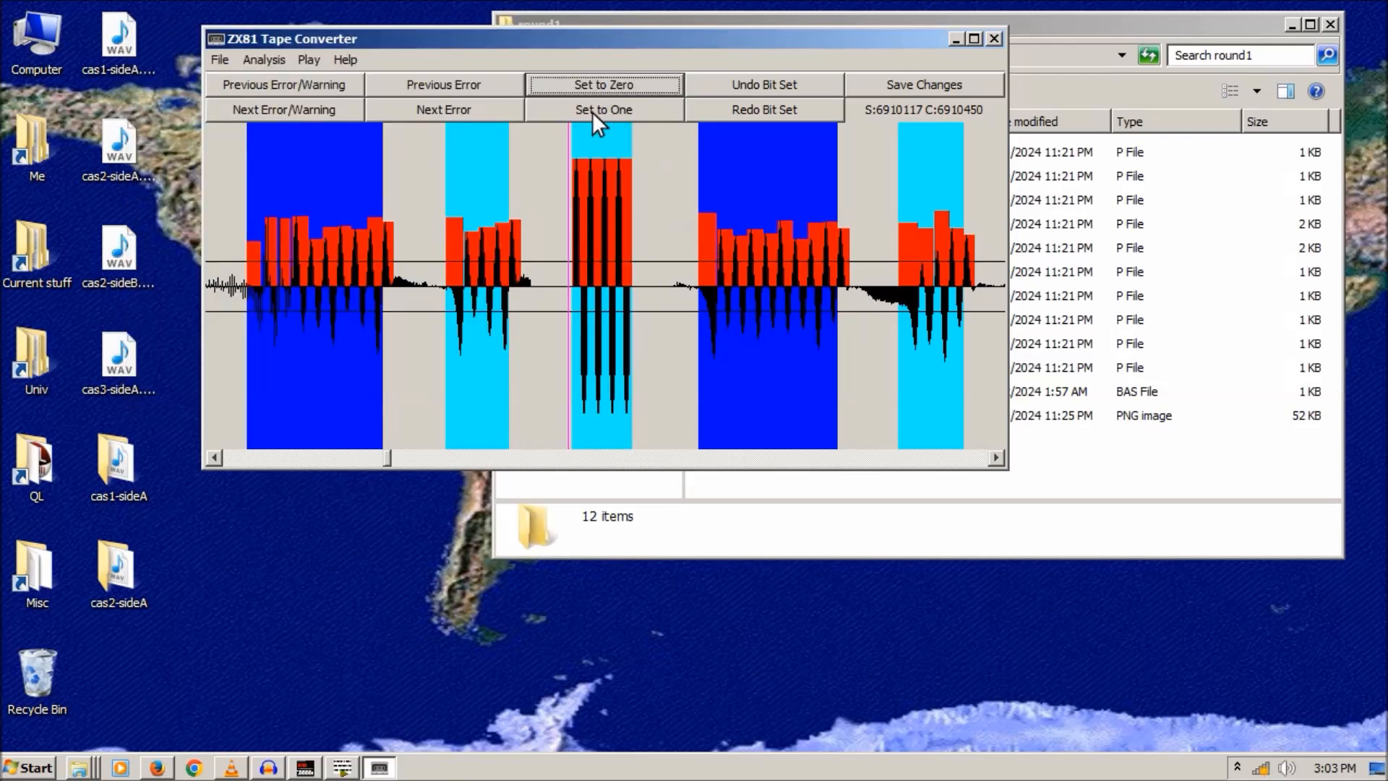
- Force the bit at the '4' error to zero and reopen the Analysis Results
click(453, 109)
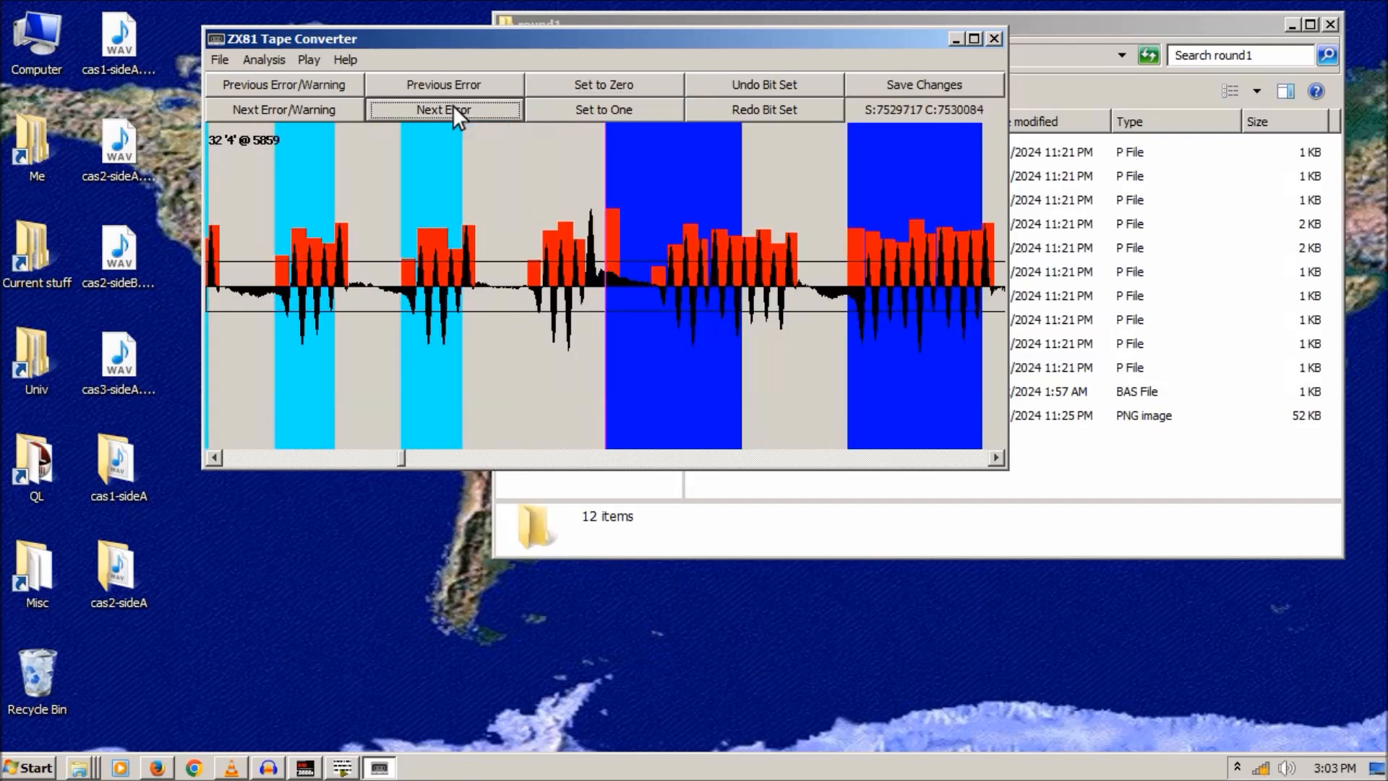
click(530, 231)
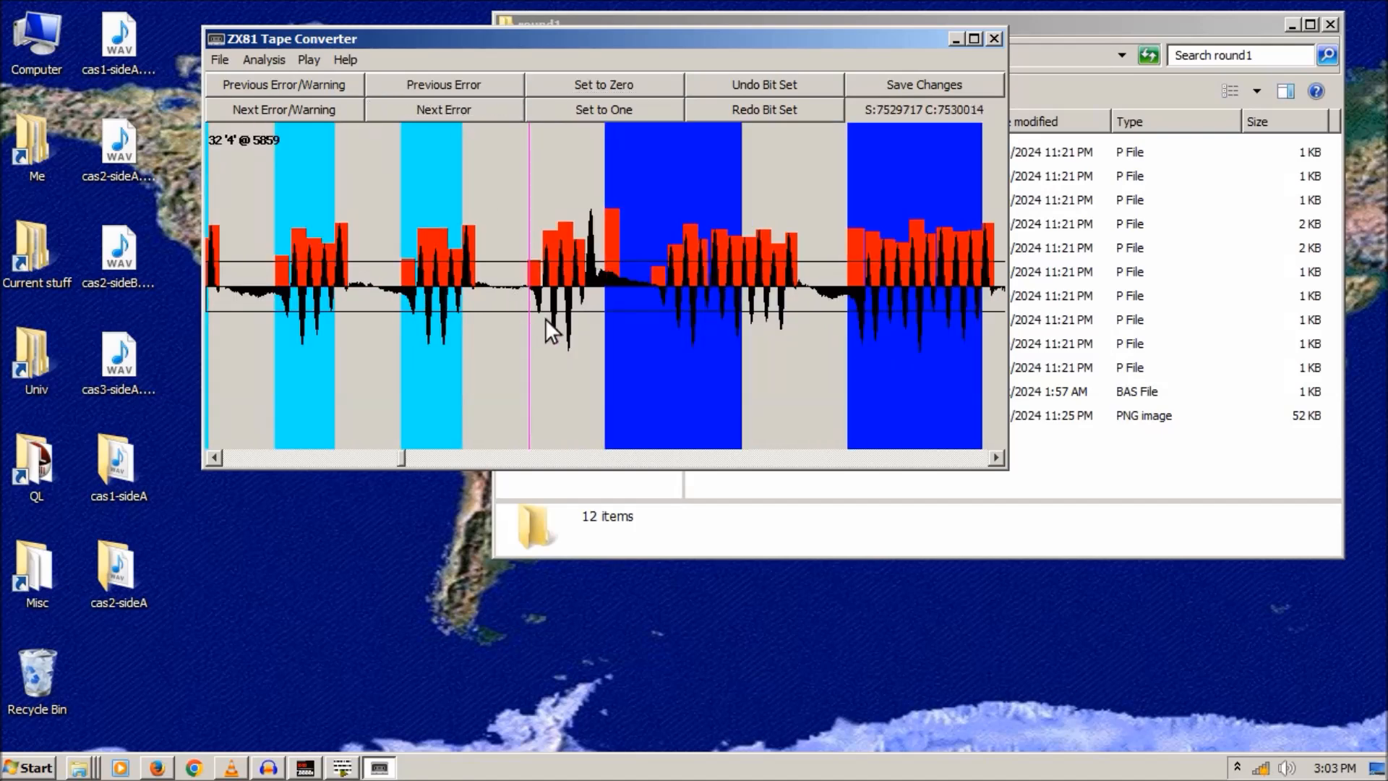
click(592, 85)
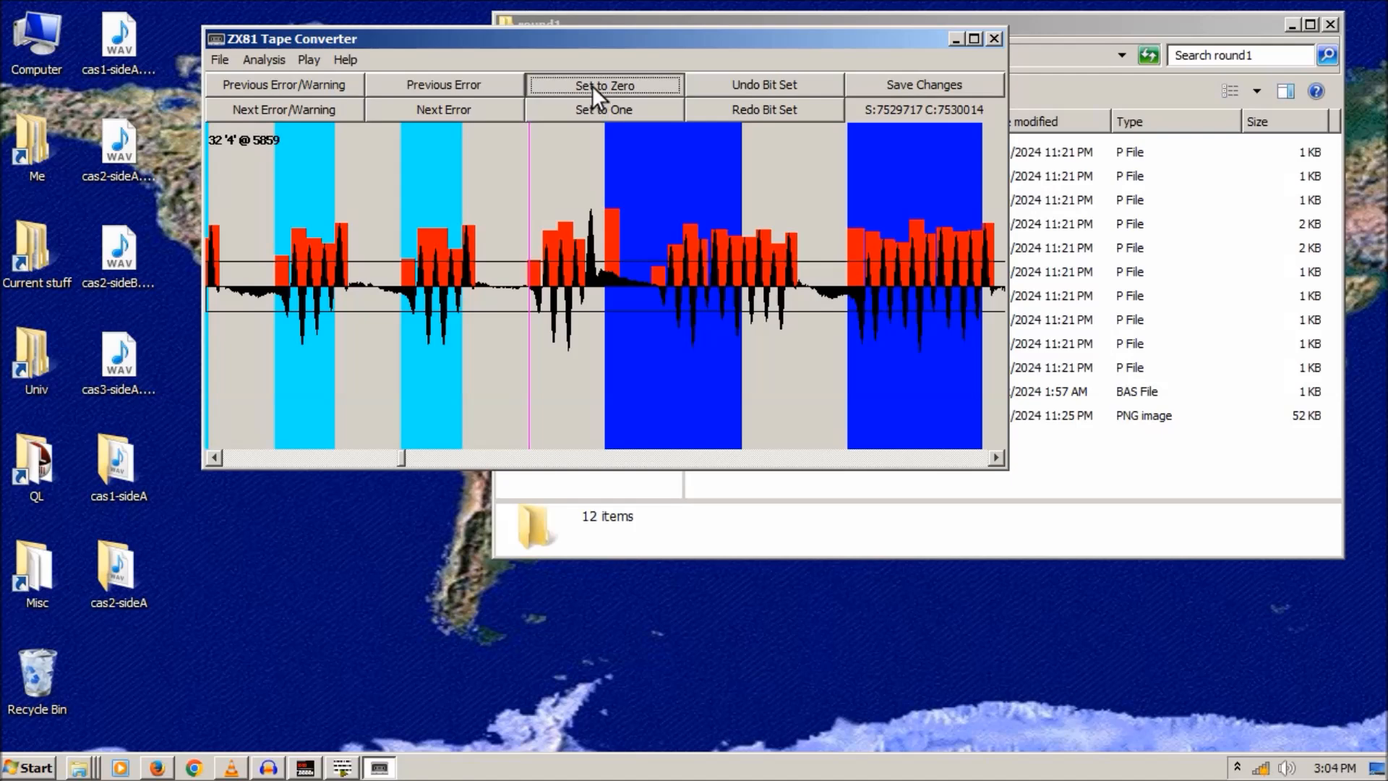
click(642, 26)
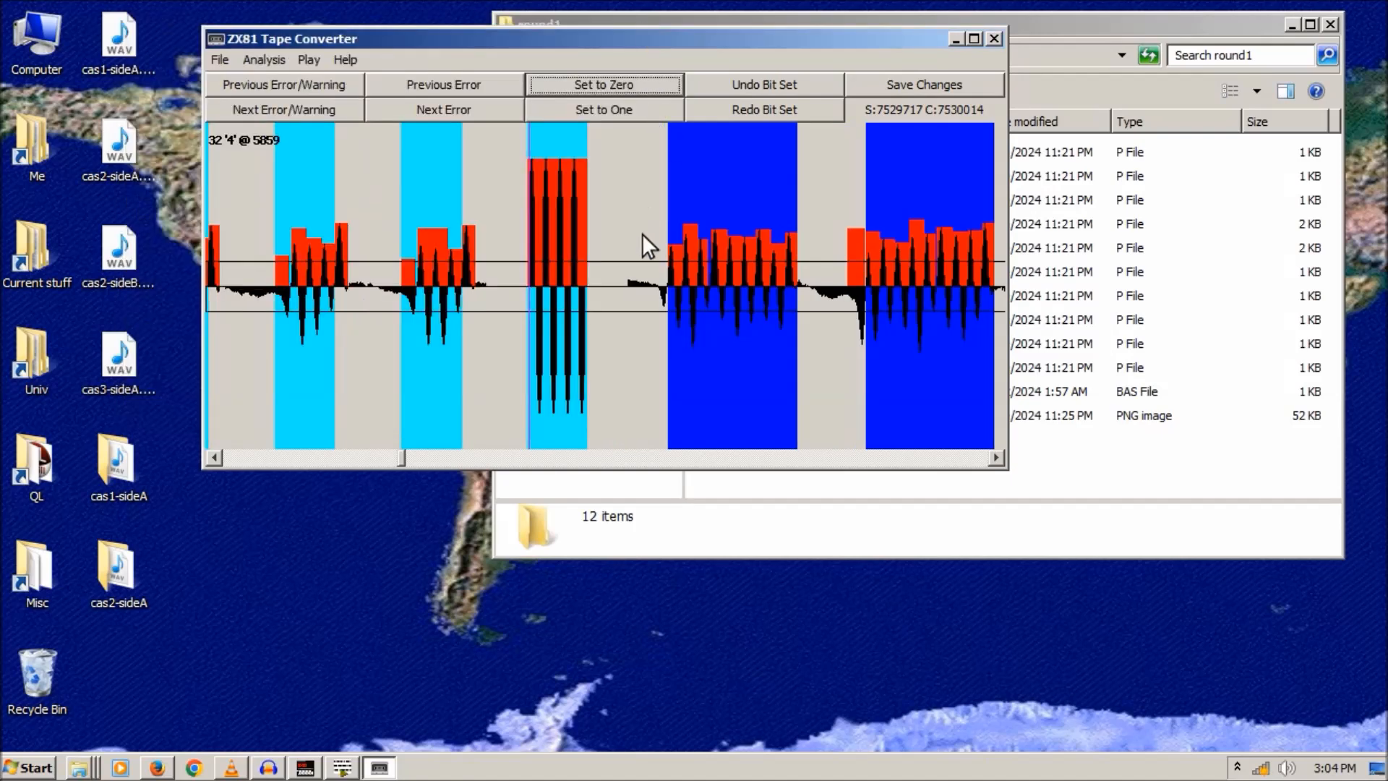
click(275, 58)
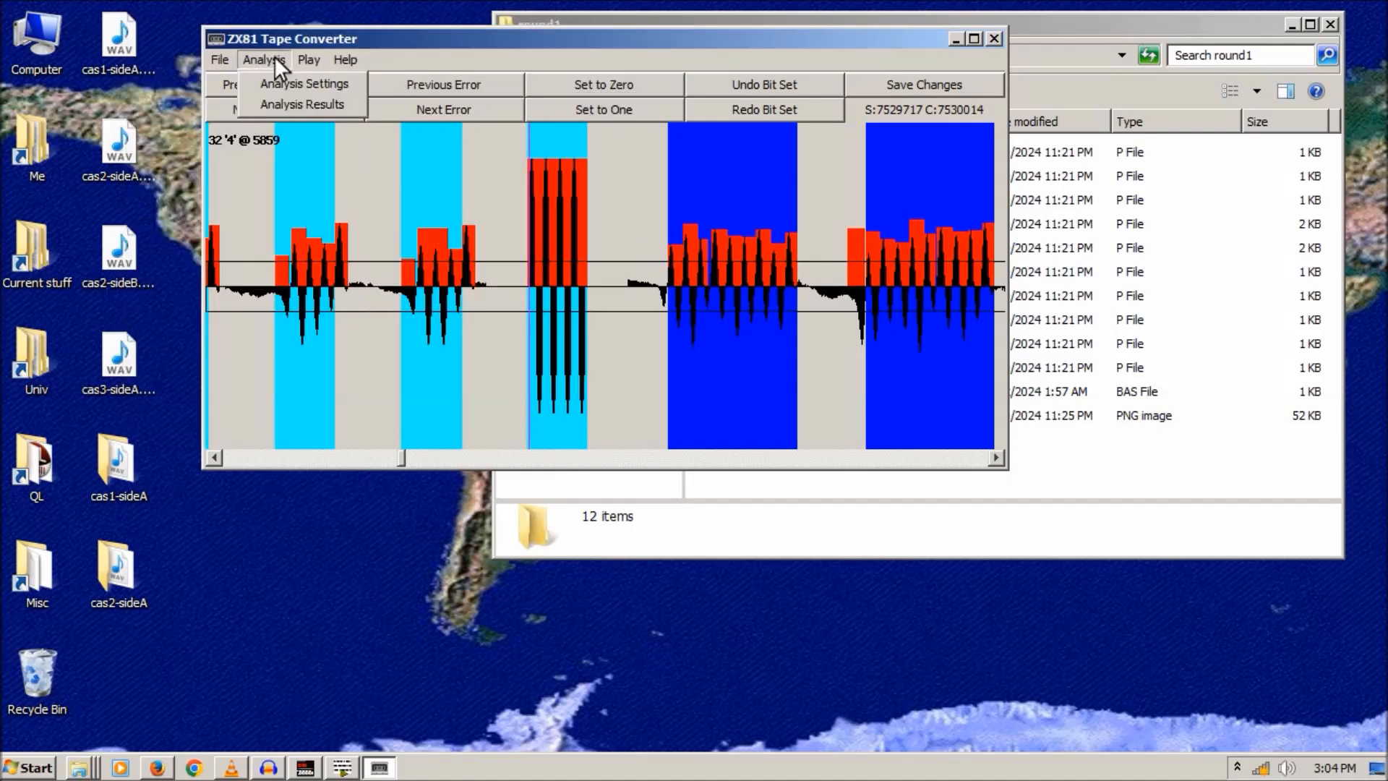
click(292, 99)
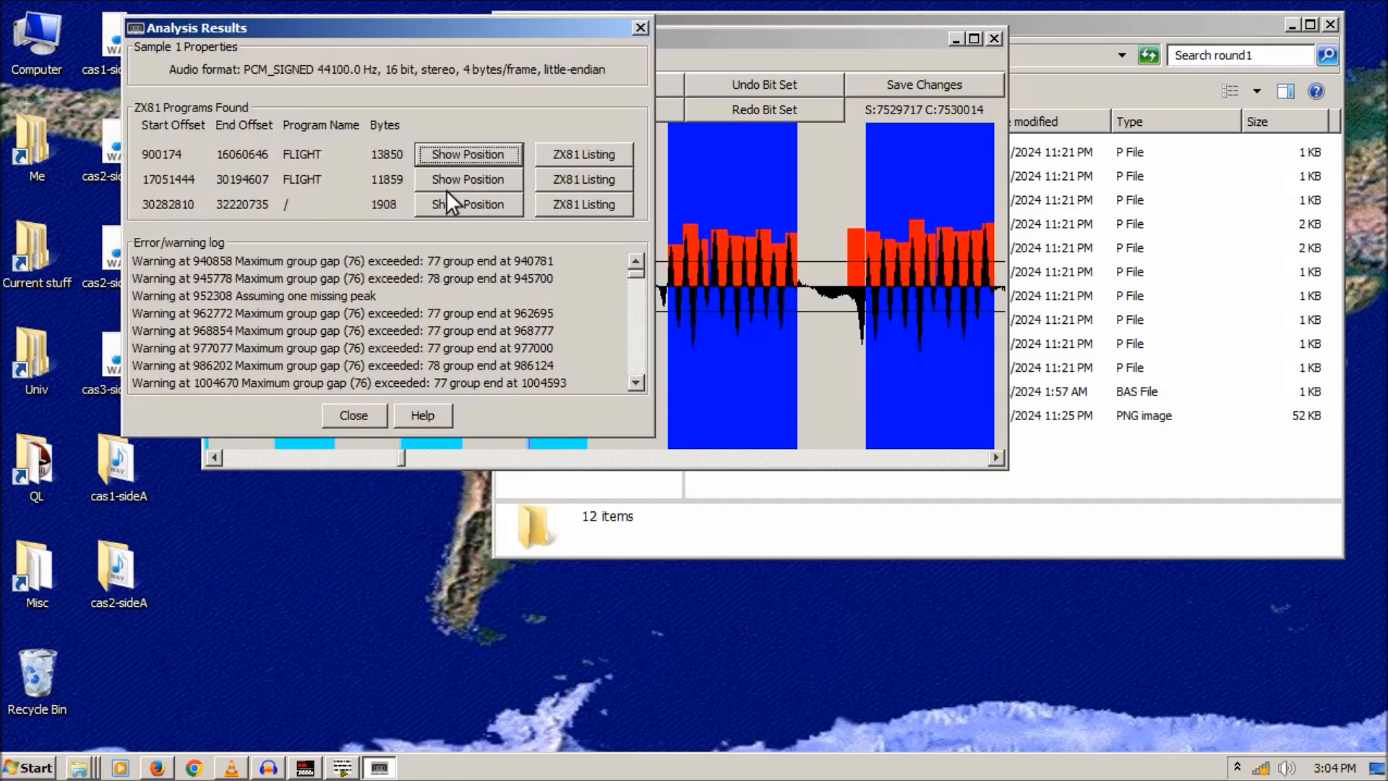
- Review the first FLIGHT listing, then close it and the Analysis Results to show the waveform
click(566, 157)
drag(388, 380, 396, 518)
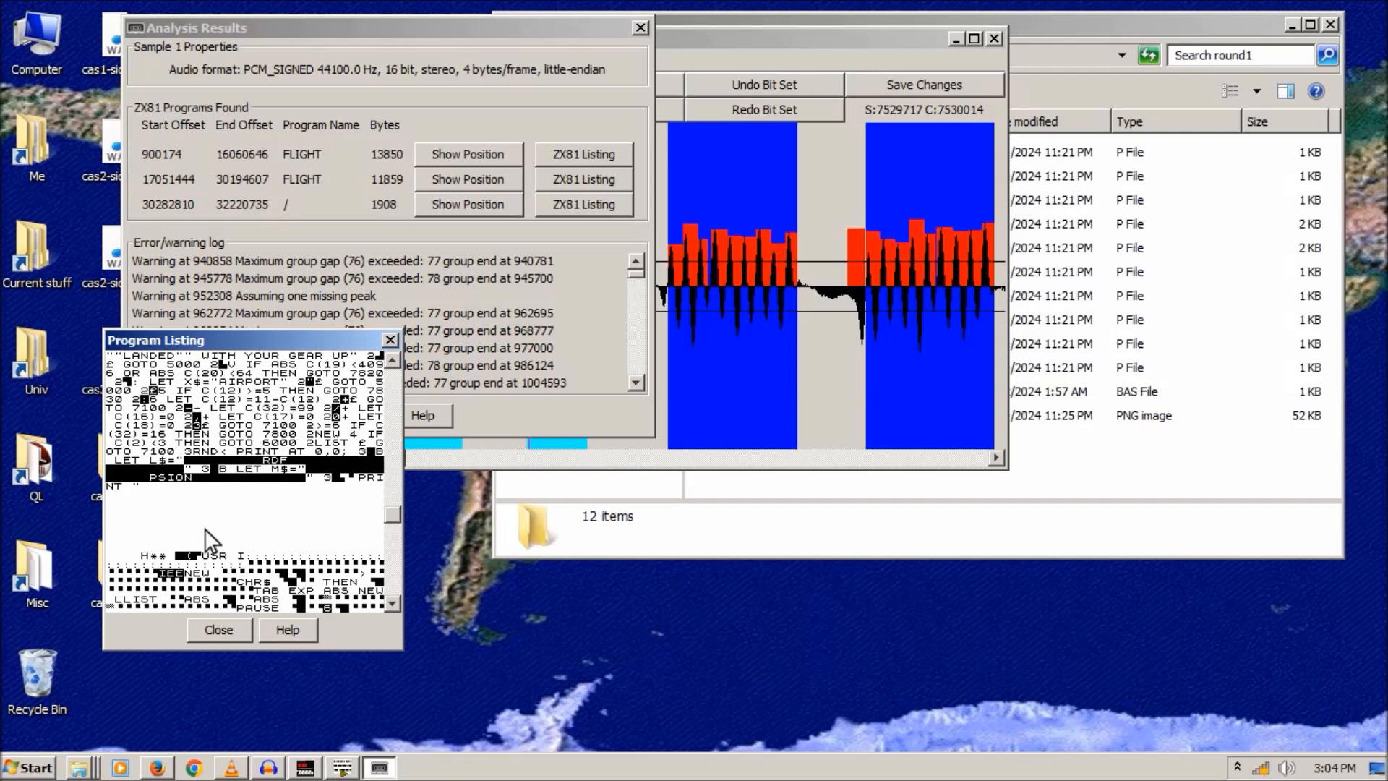
click(390, 340)
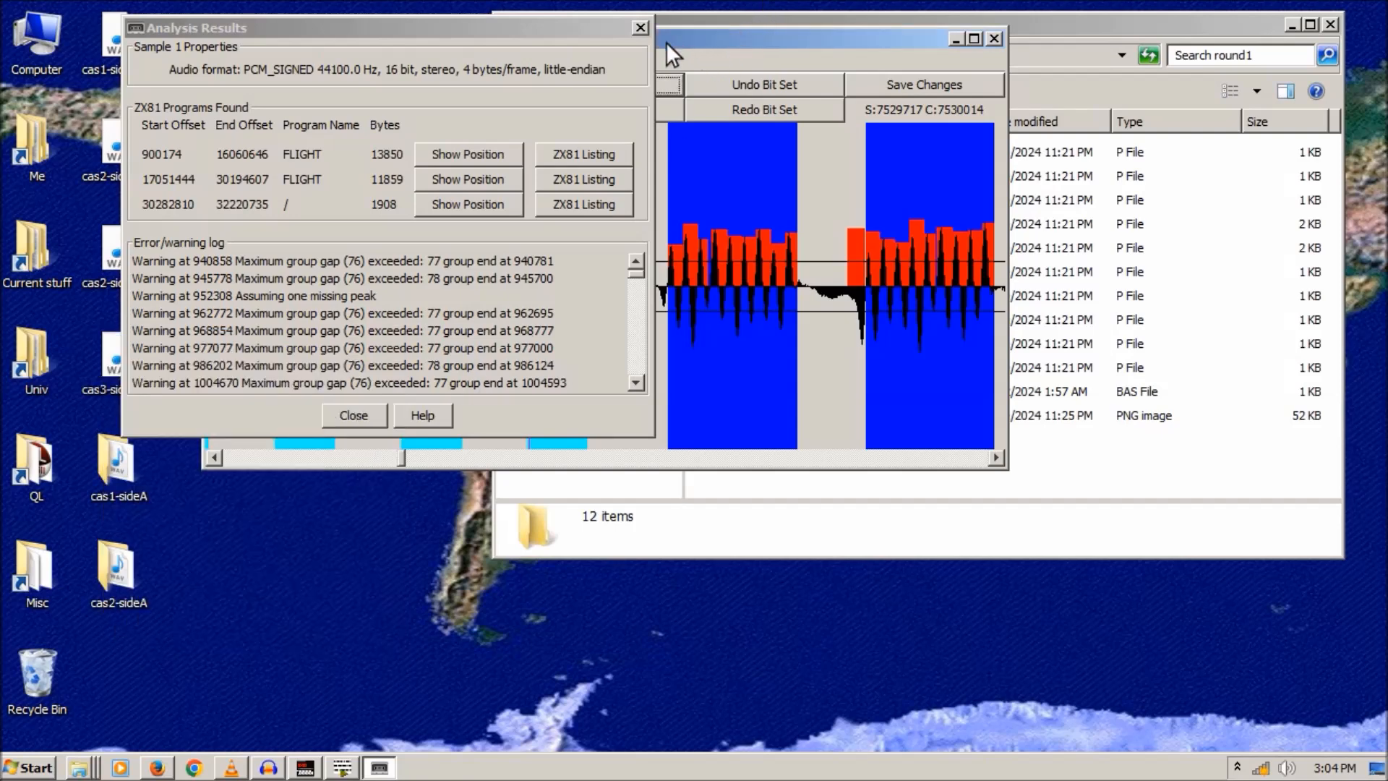
click(641, 28)
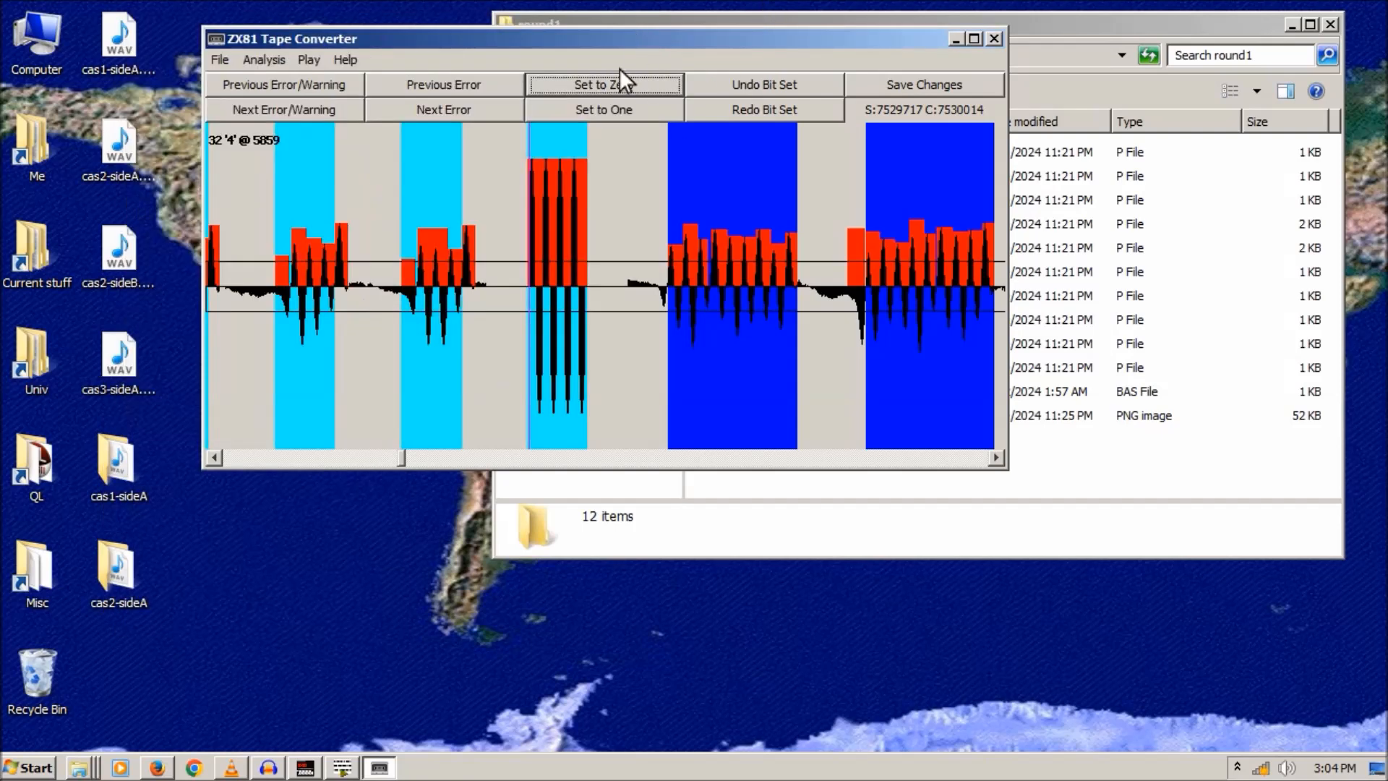
- Correct the misread bits at the next two decoding errors to zero
click(436, 111)
click(477, 212)
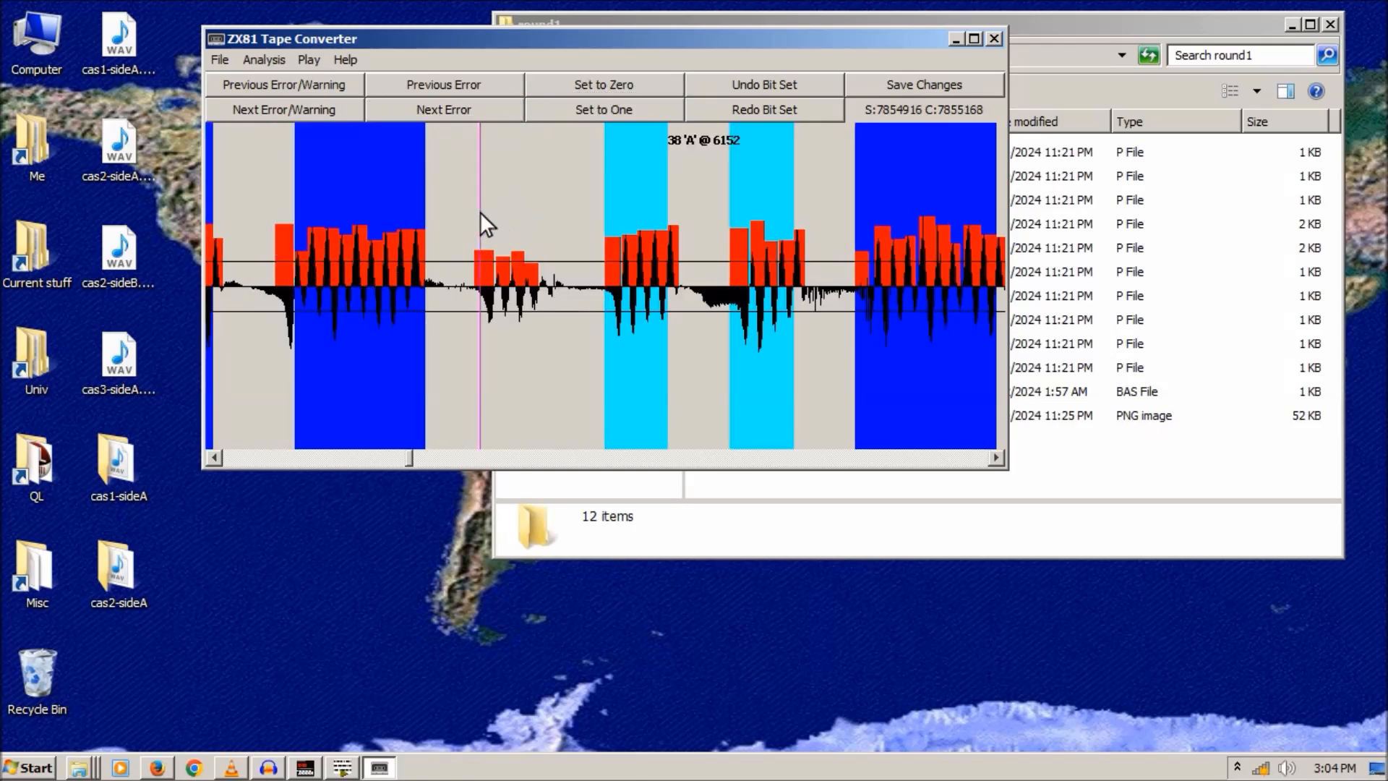
click(601, 85)
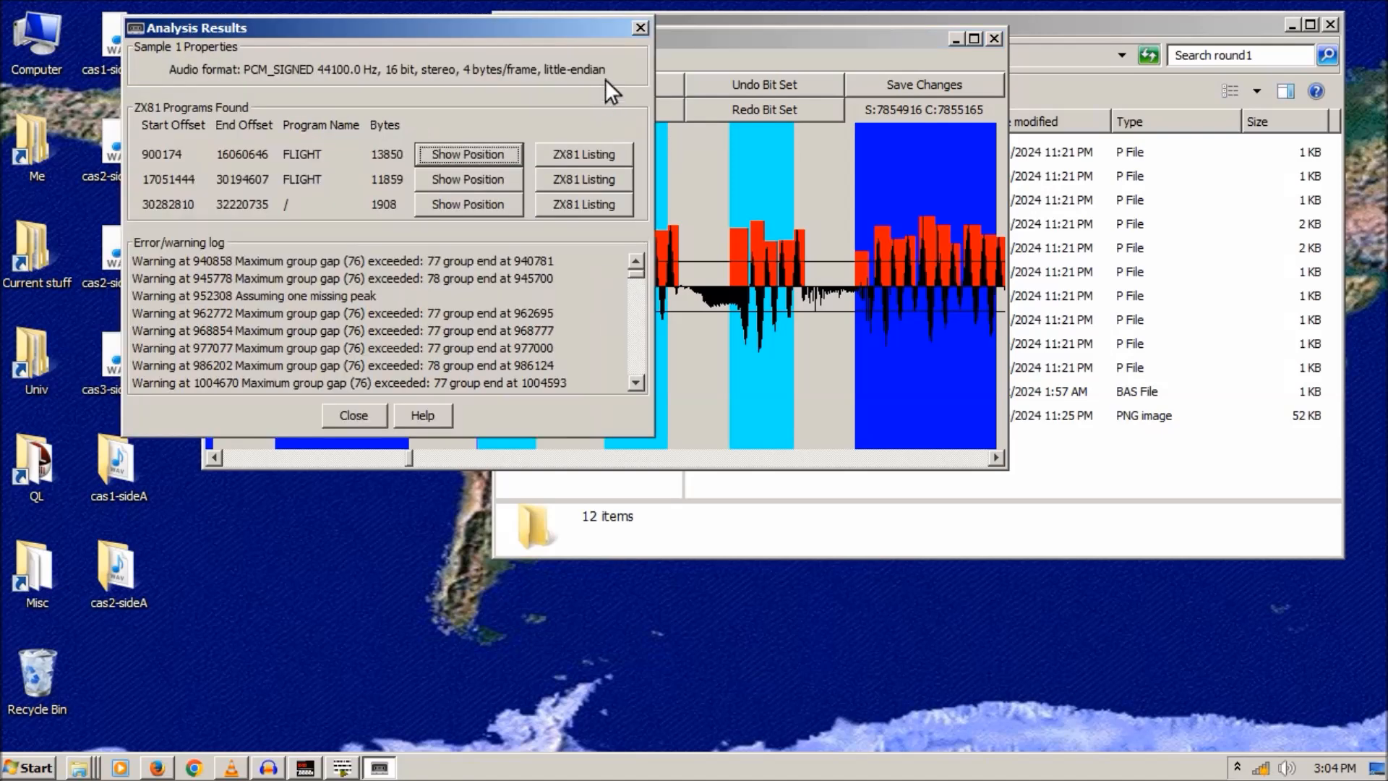
click(640, 29)
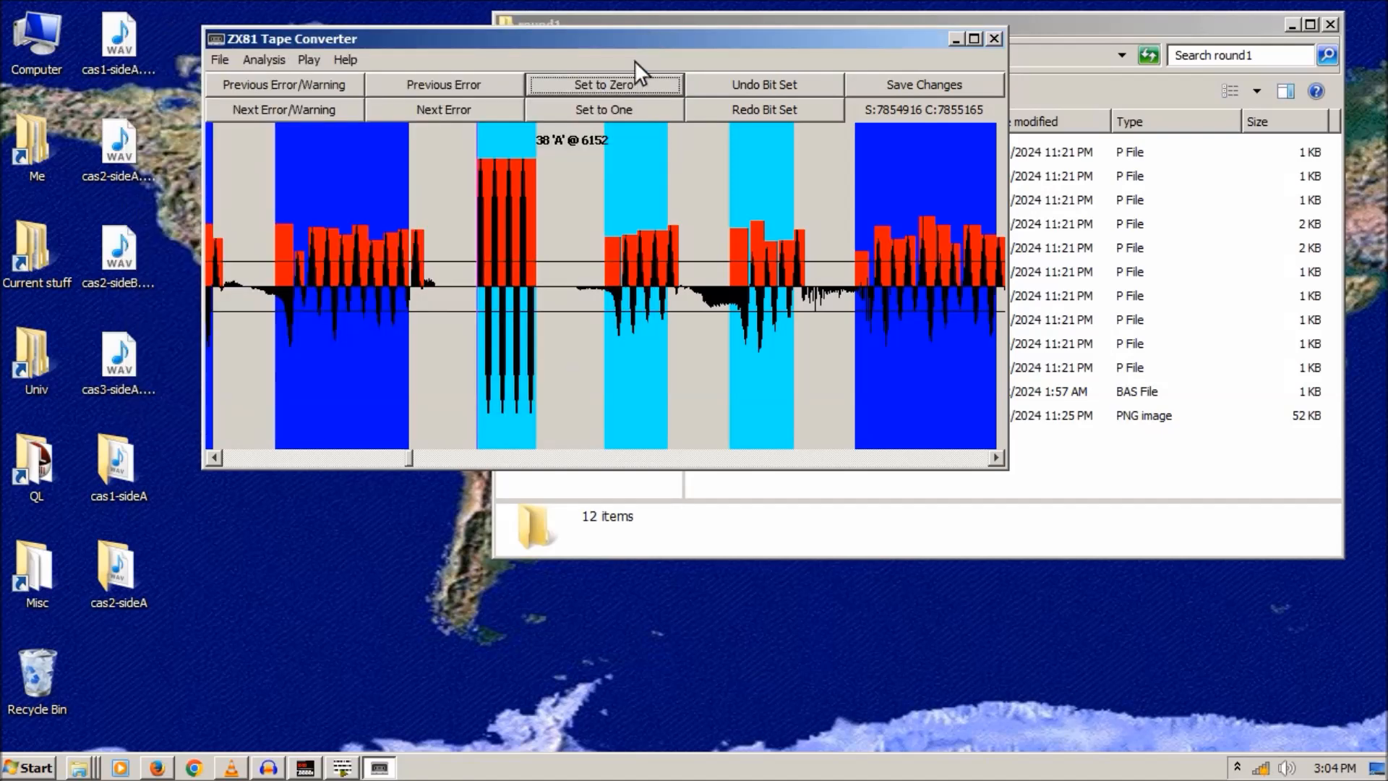
click(460, 110)
click(565, 133)
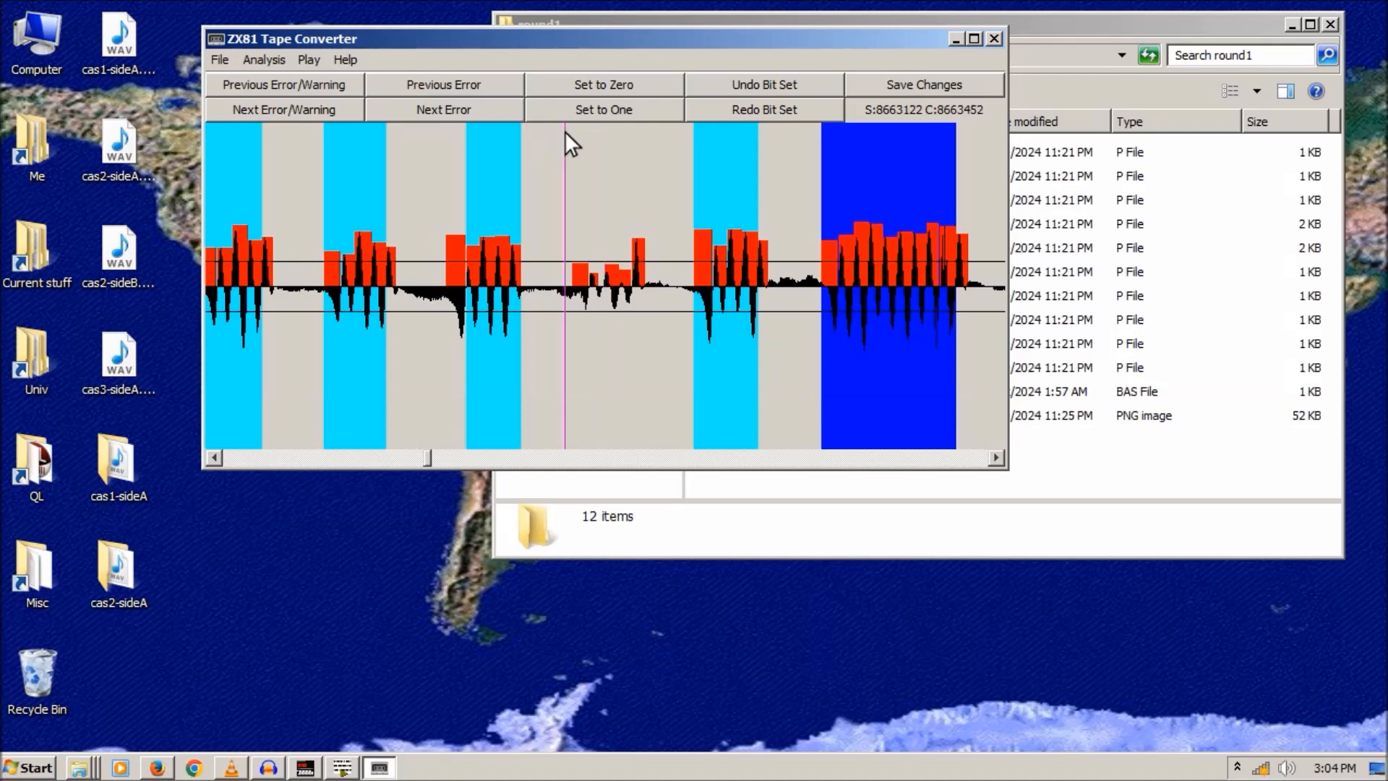
click(600, 85)
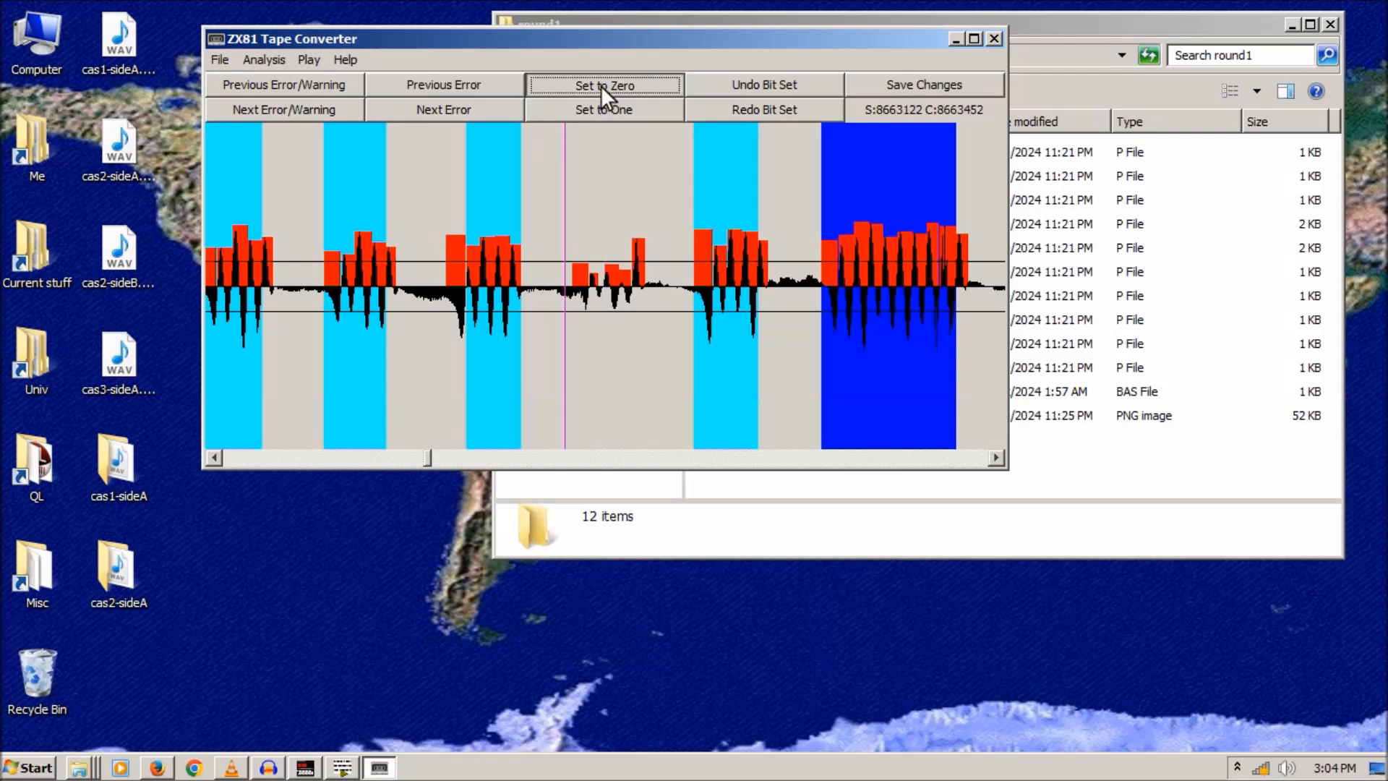
click(636, 29)
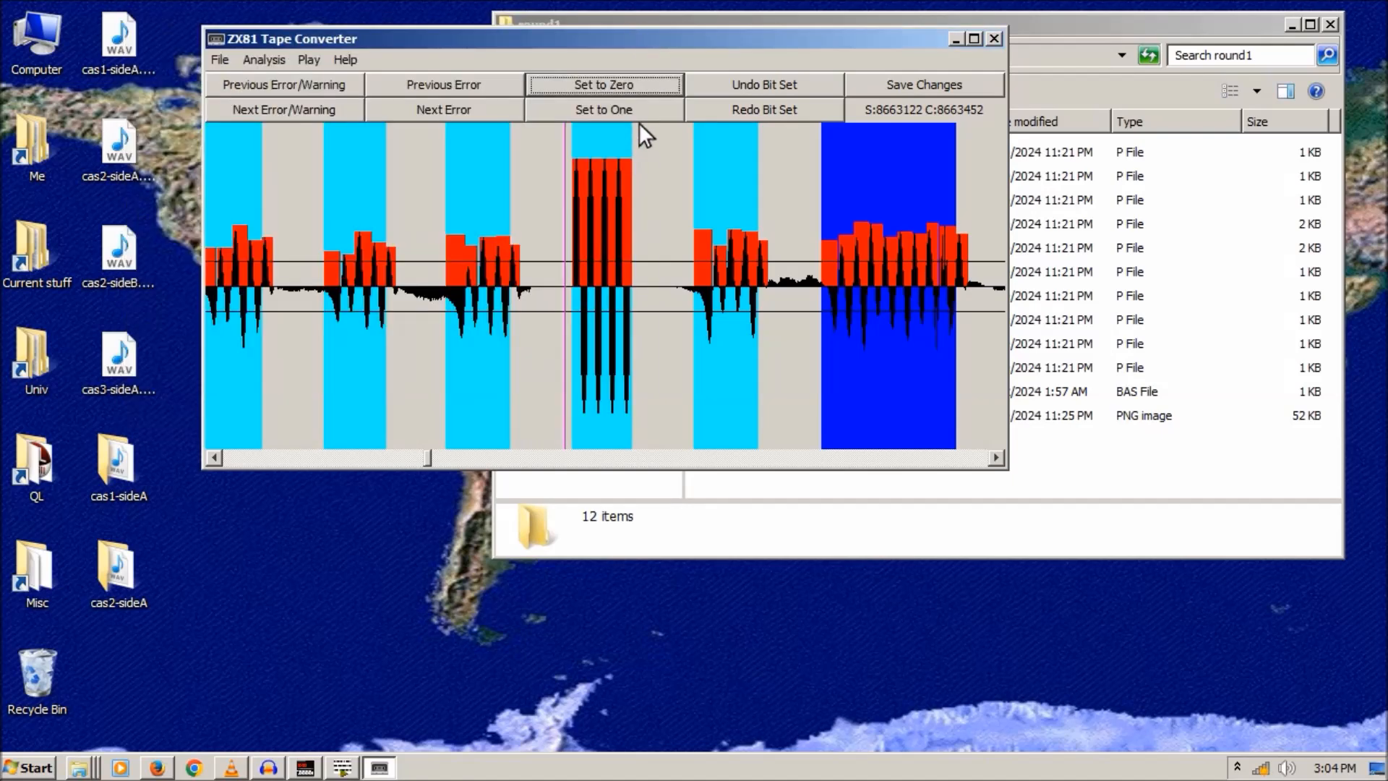
- Force the faulty bits near the SAVE keyword and at the following error to zero
click(455, 111)
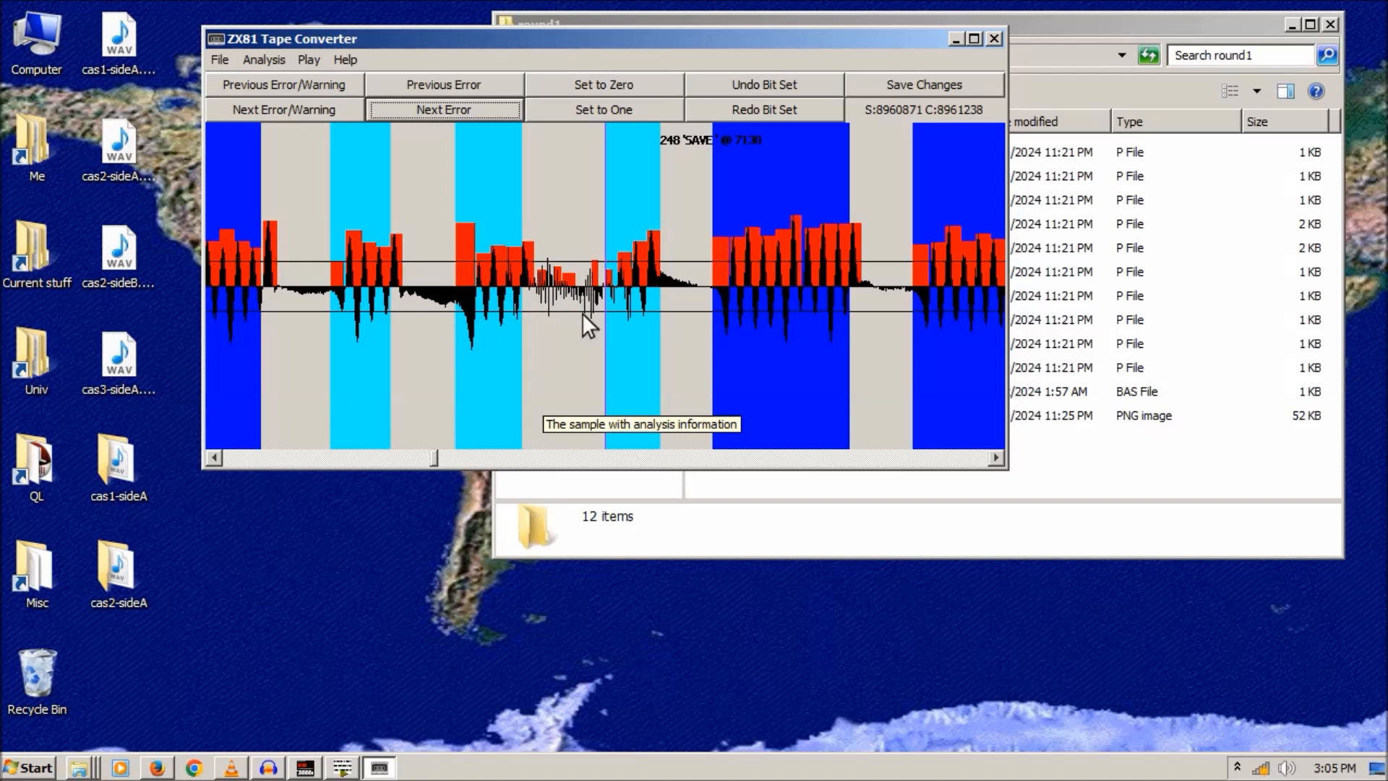
click(595, 232)
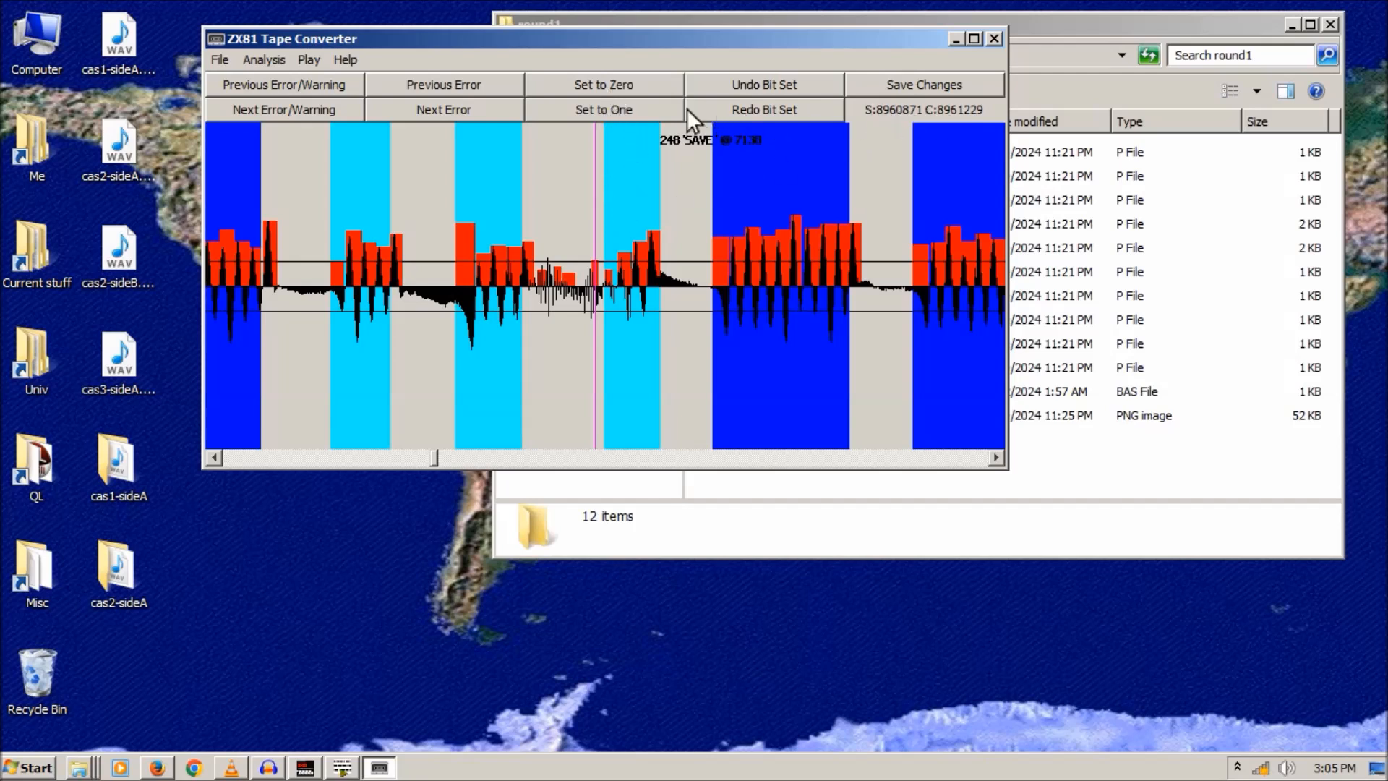
click(592, 85)
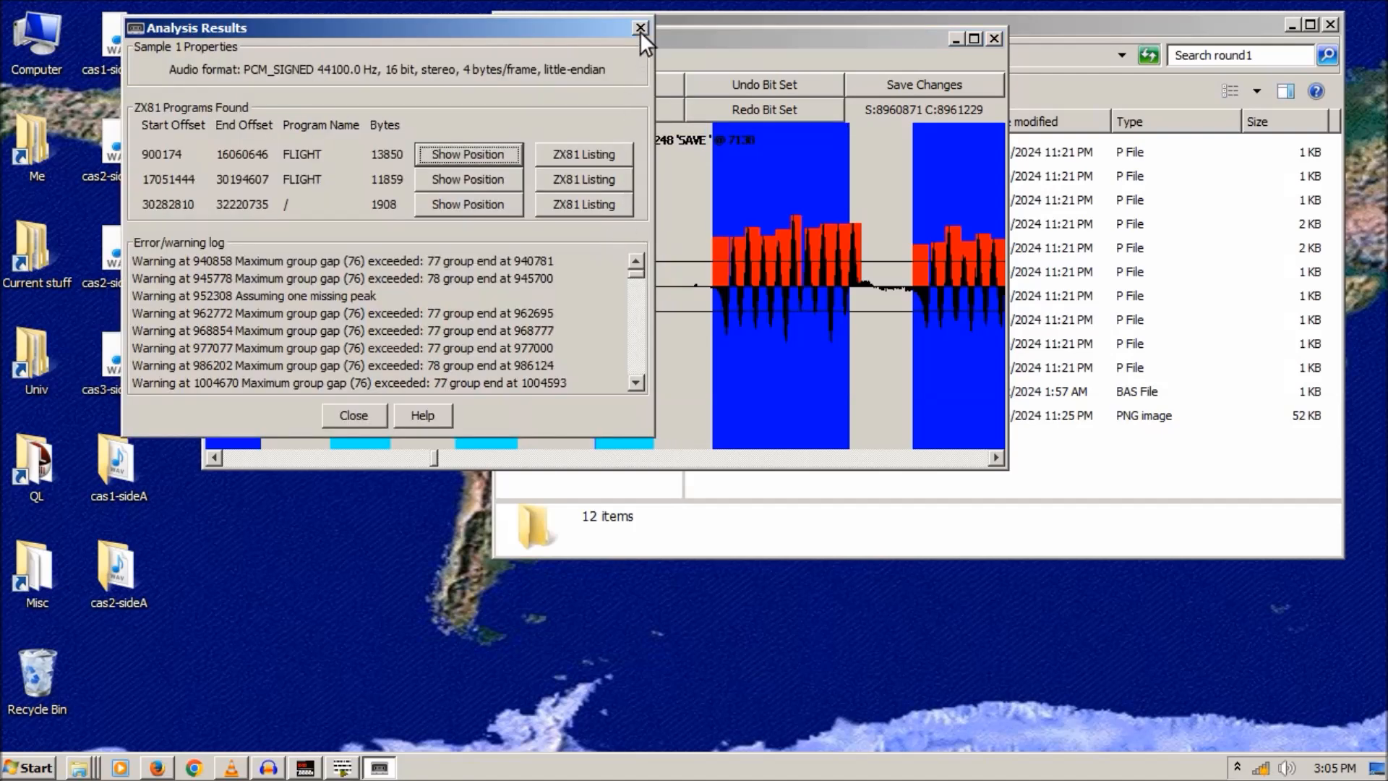
click(640, 28)
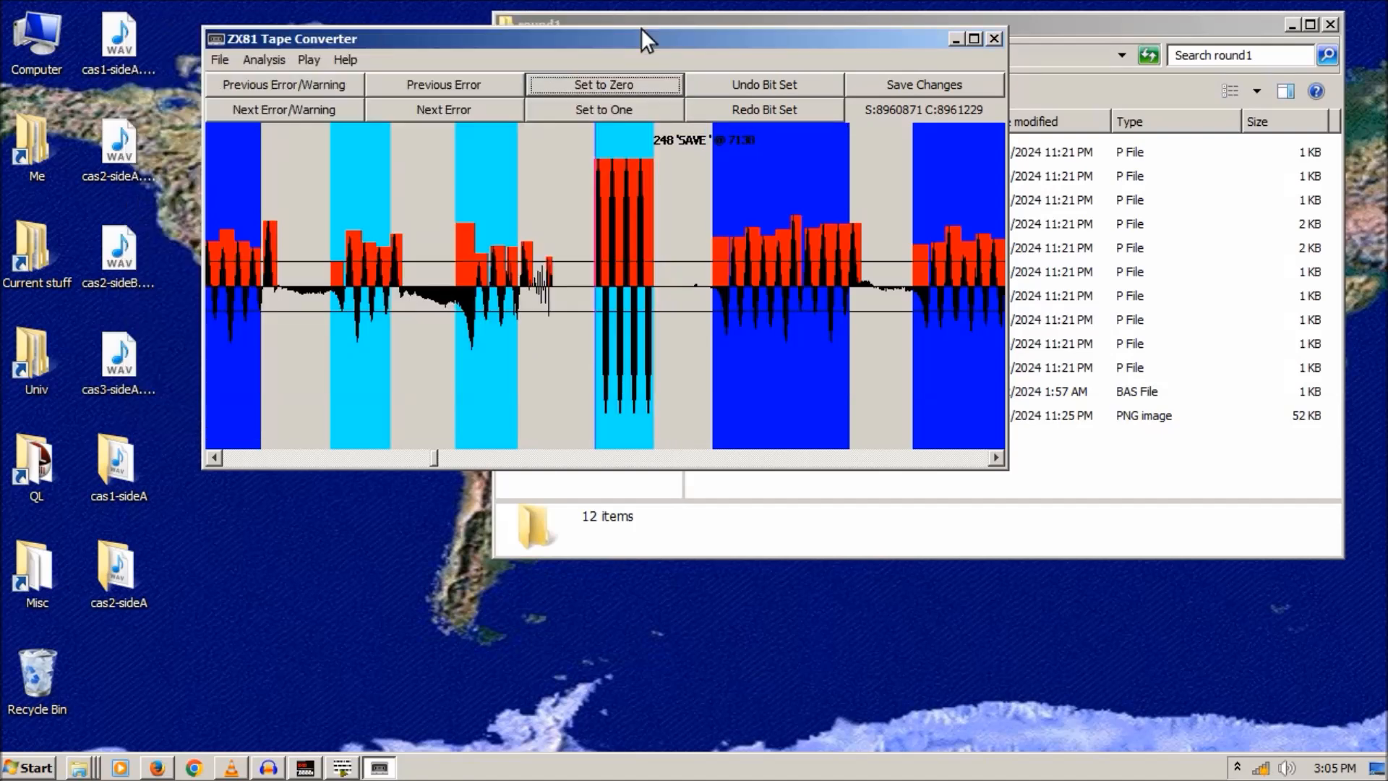
click(451, 110)
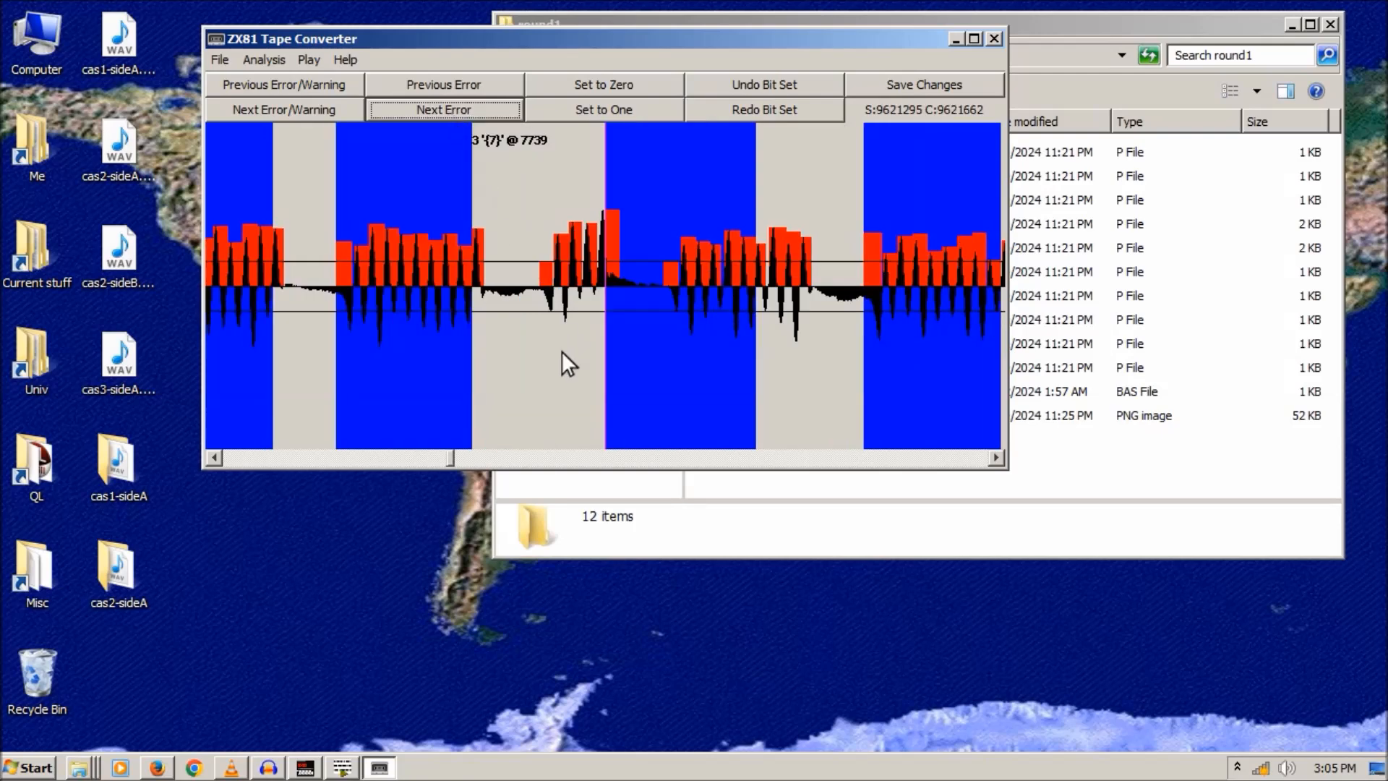
click(543, 227)
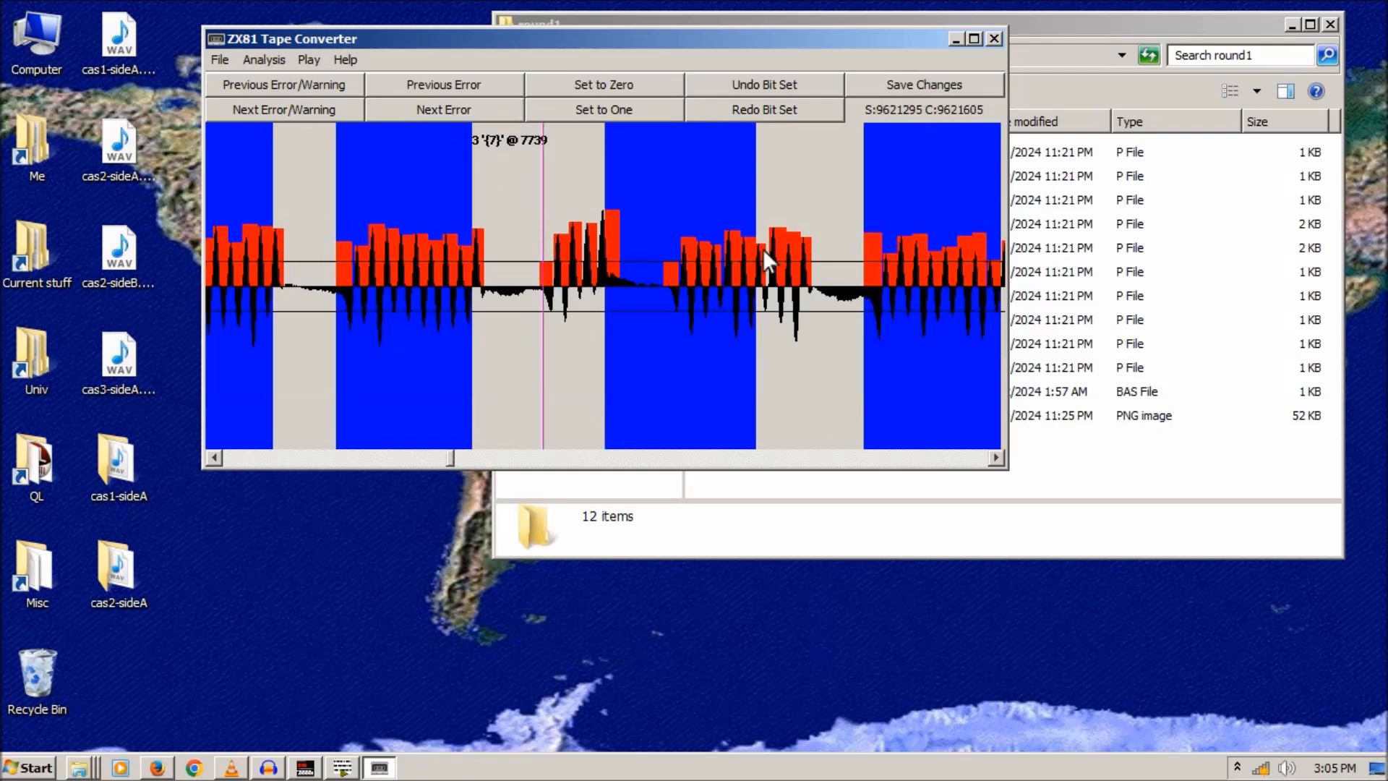
click(619, 86)
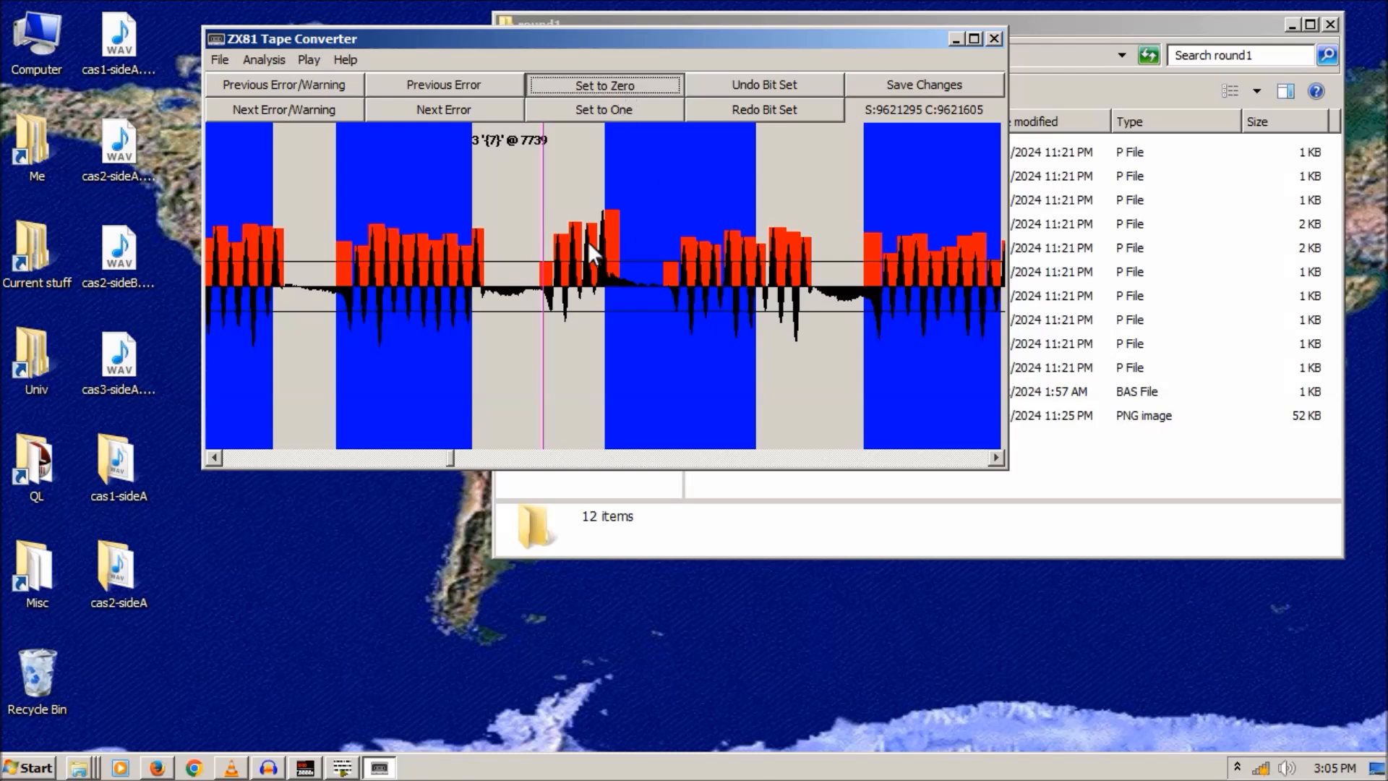
click(641, 27)
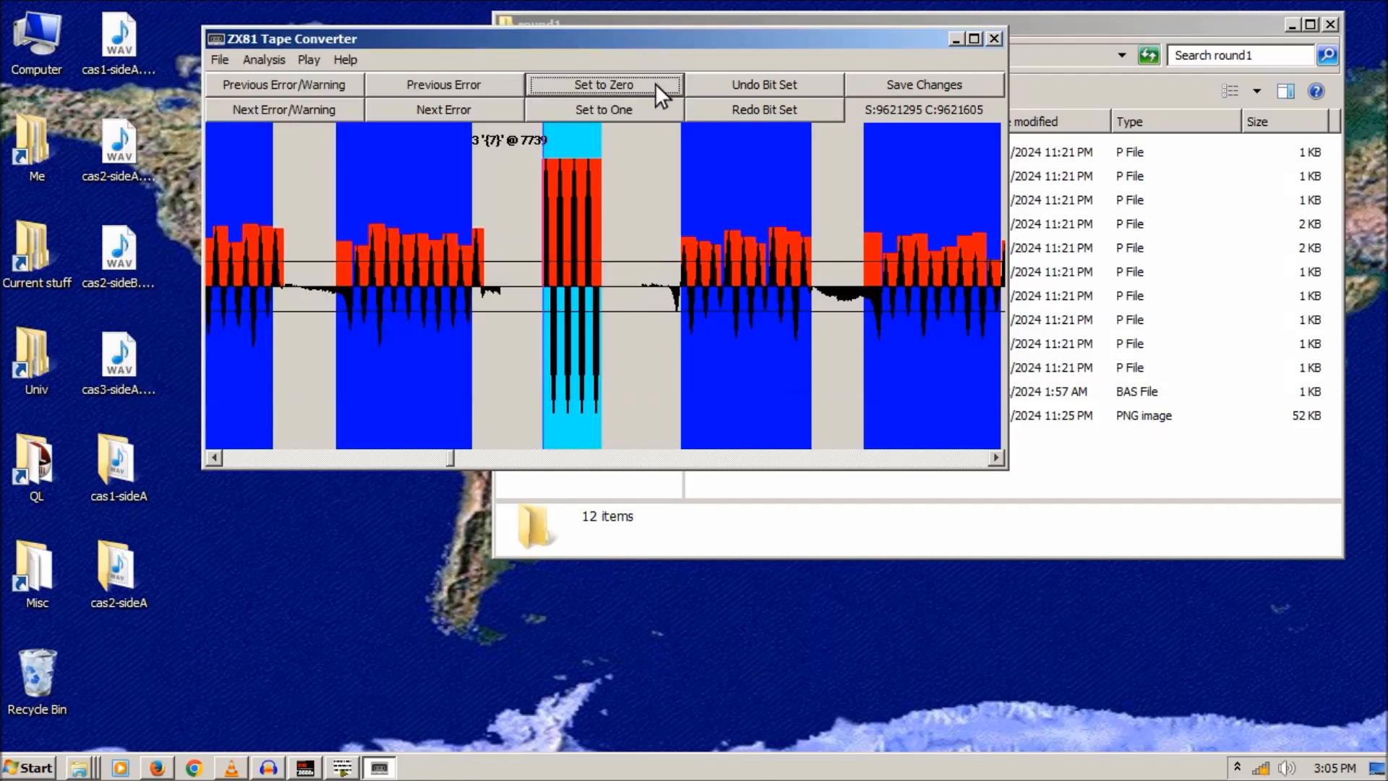
- Set the bits at two further flagged errors to zero
click(462, 111)
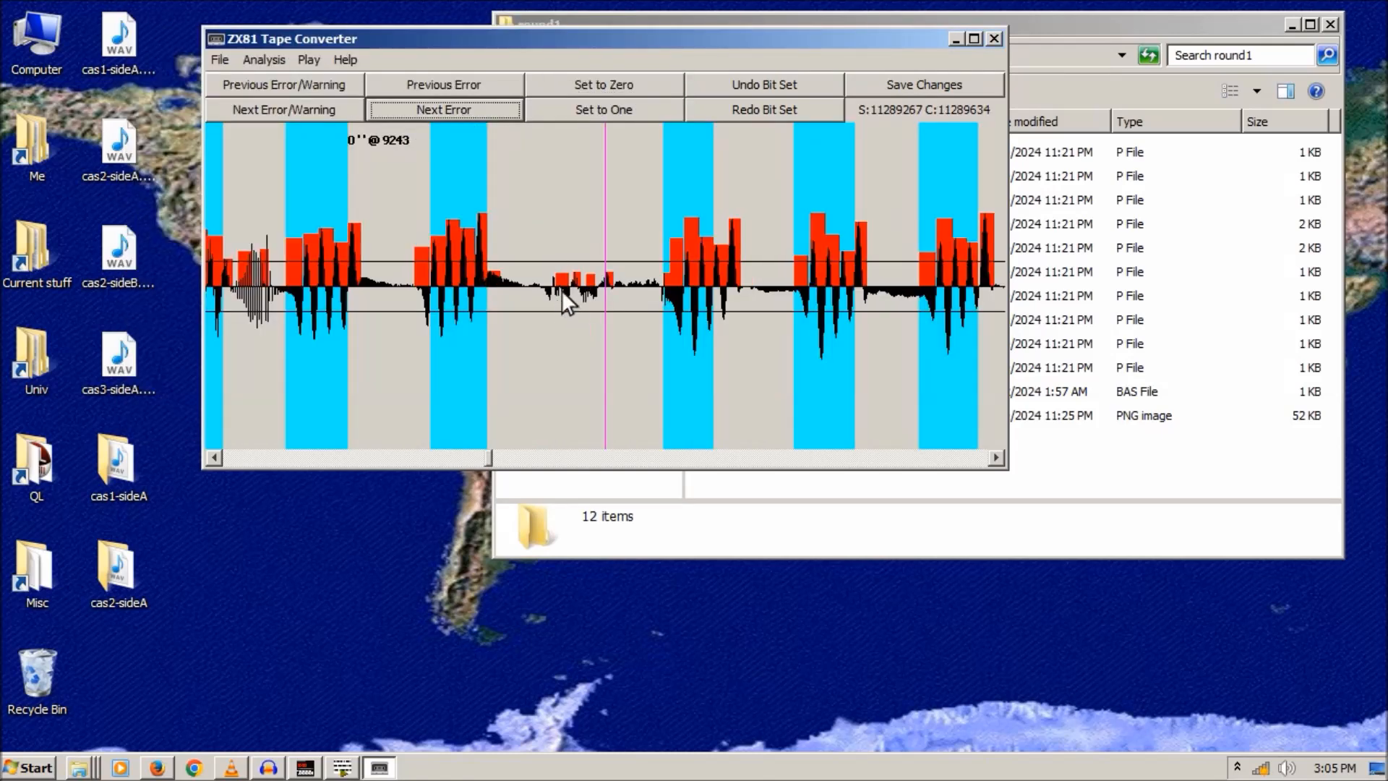
click(544, 268)
click(600, 87)
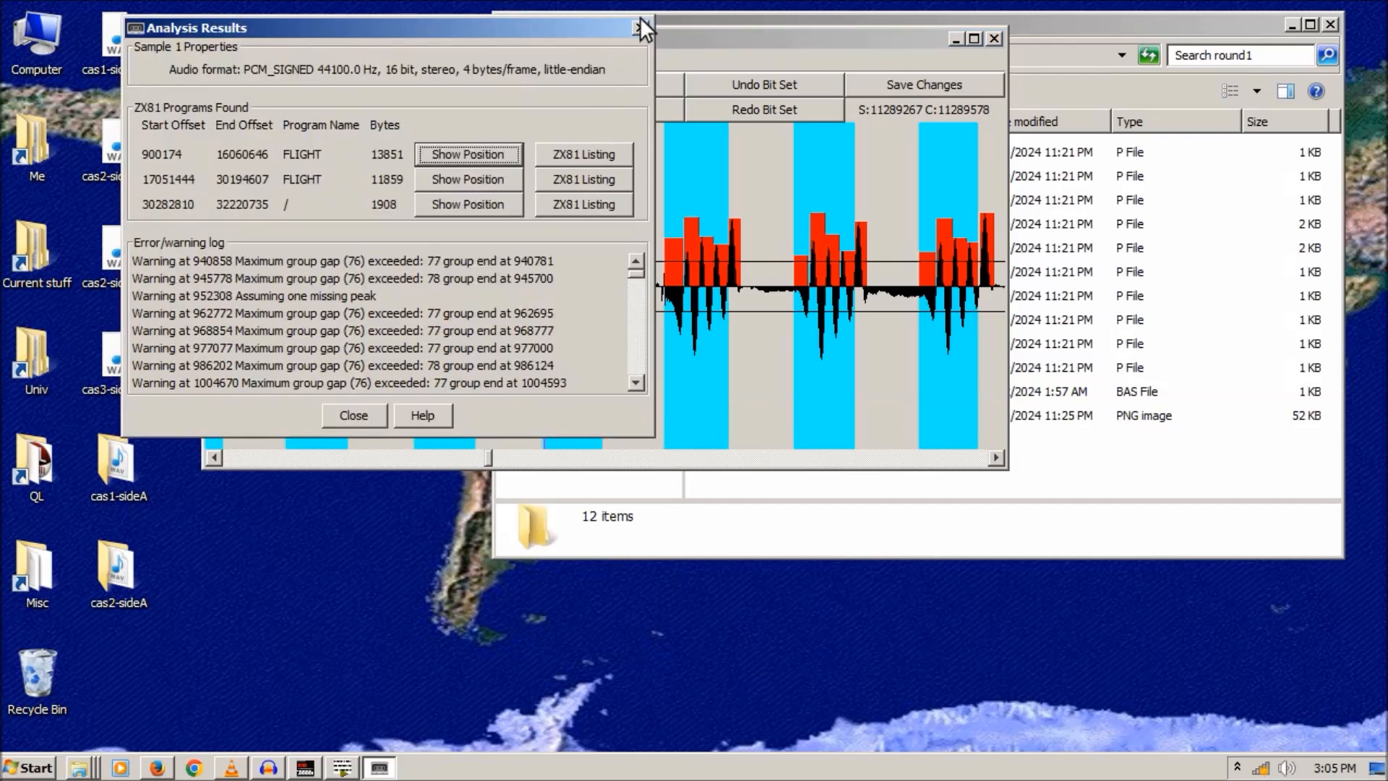
click(638, 26)
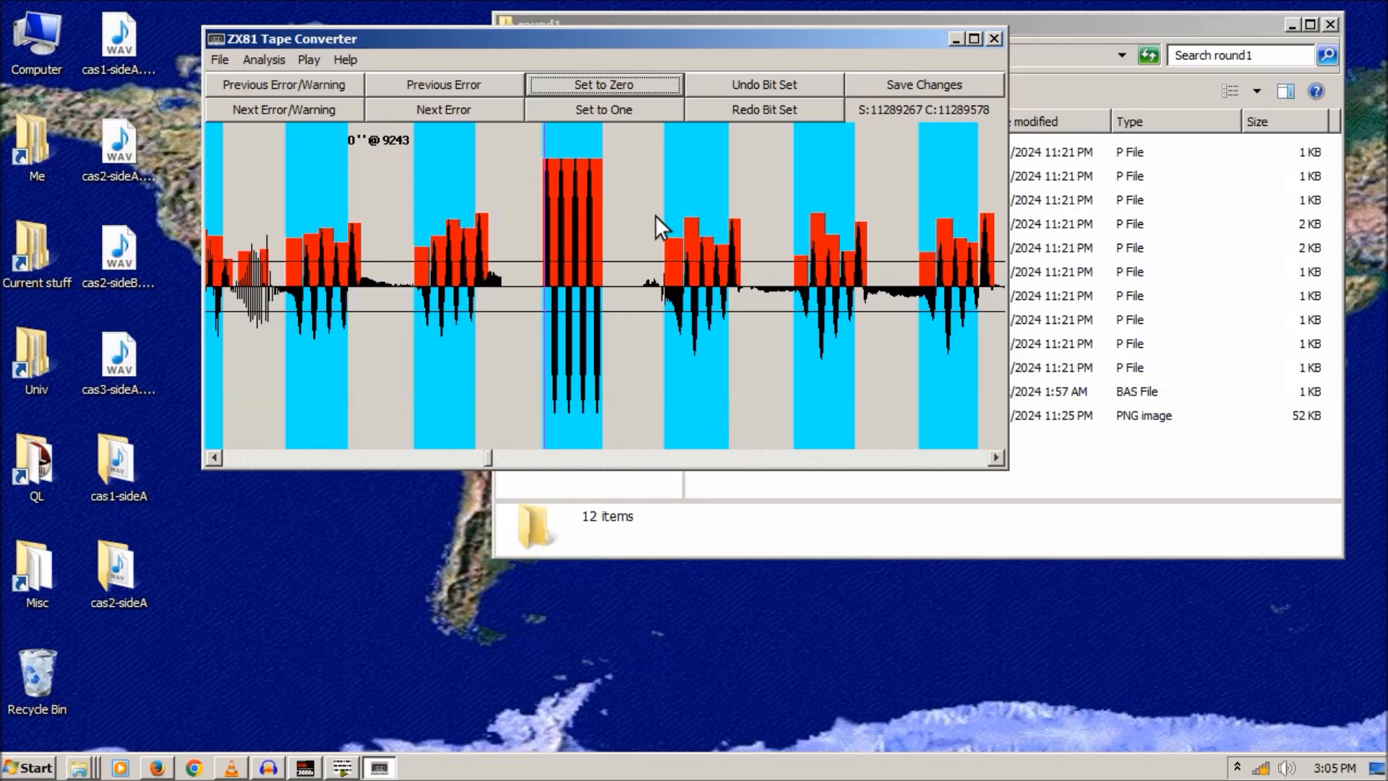
click(435, 111)
click(590, 82)
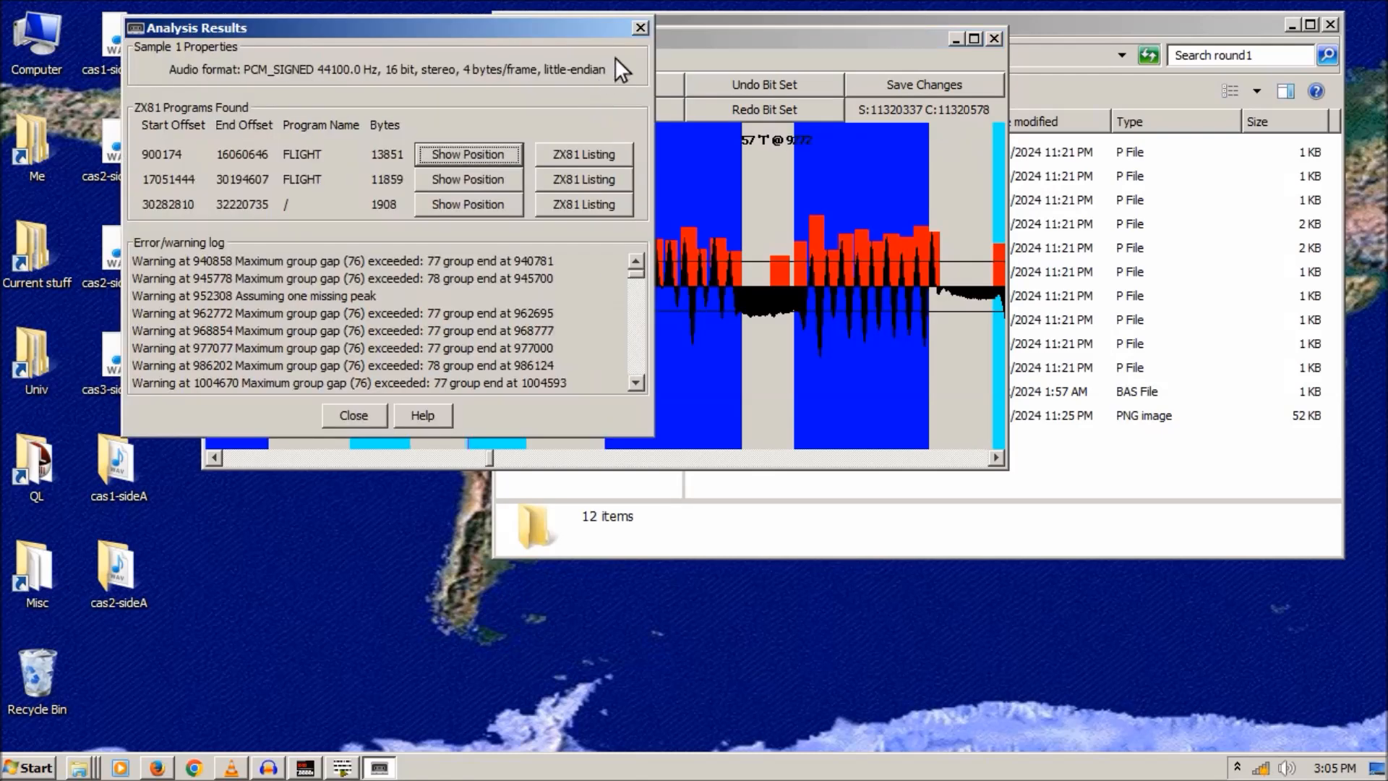
click(641, 27)
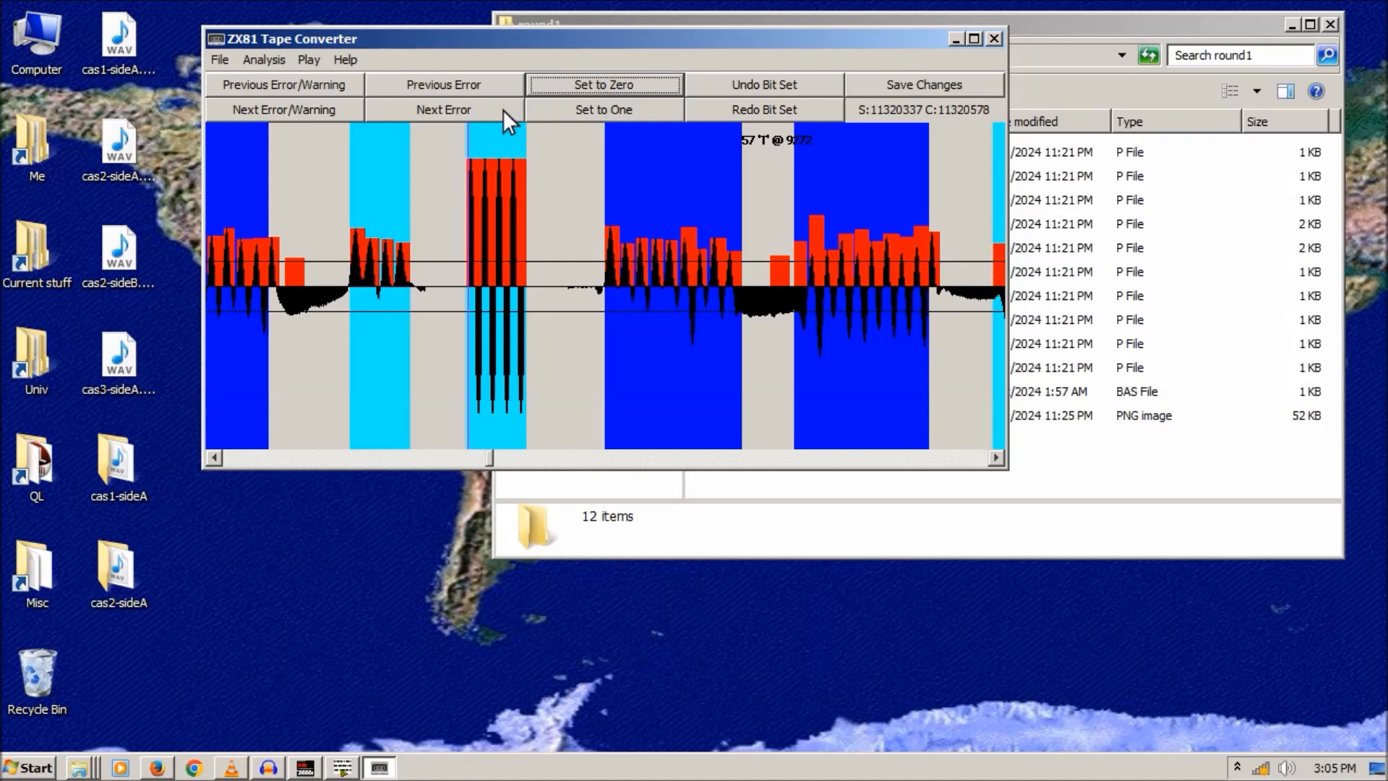
click(462, 111)
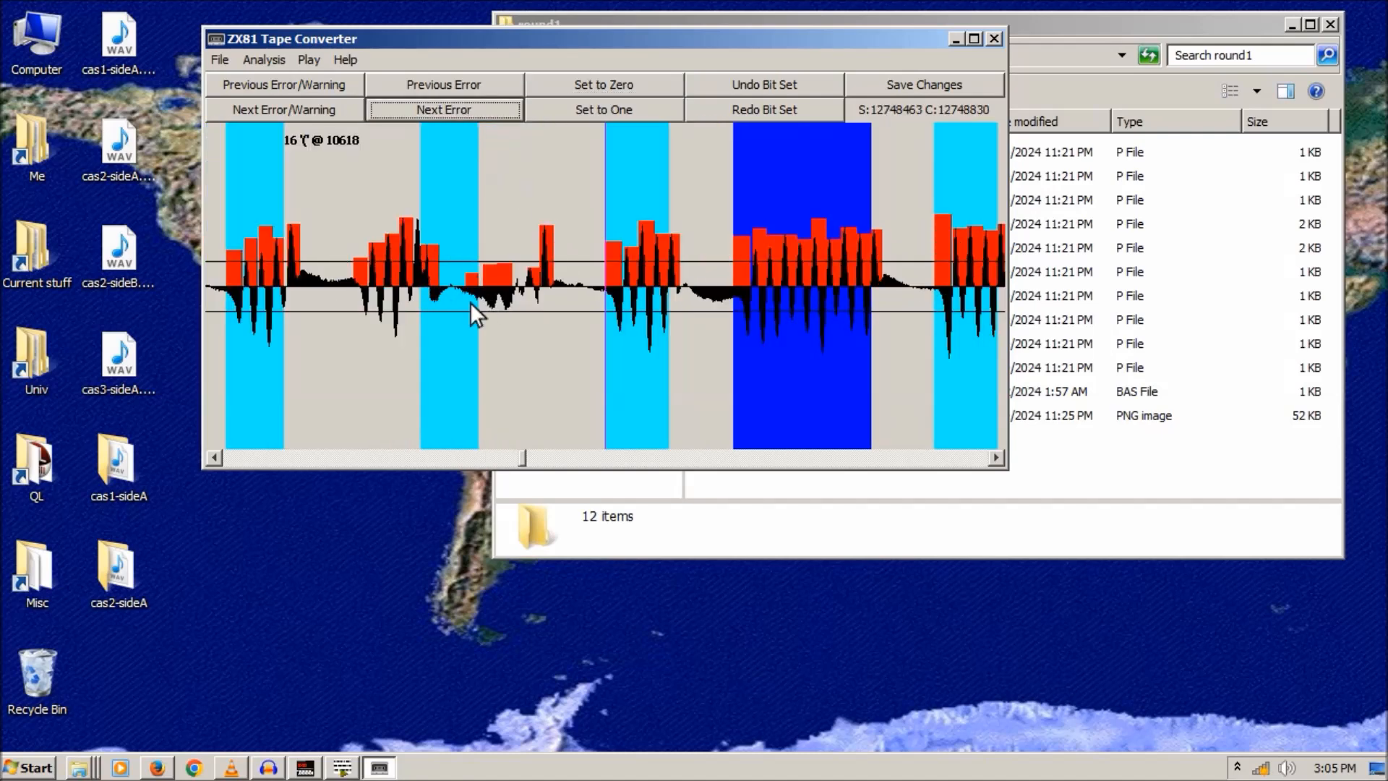
- Zero the bit at the current error, then set the next error's faulty bit to one
click(361, 202)
click(356, 198)
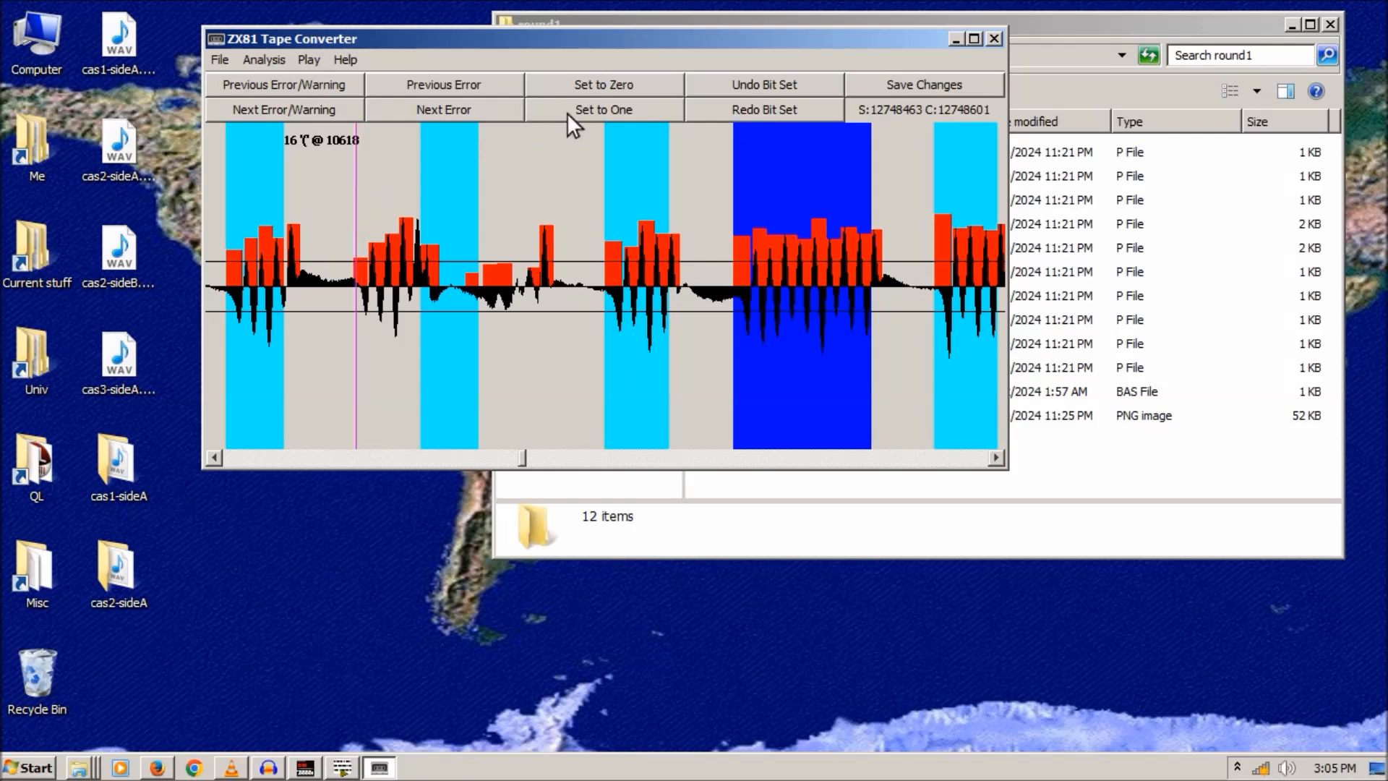
click(591, 84)
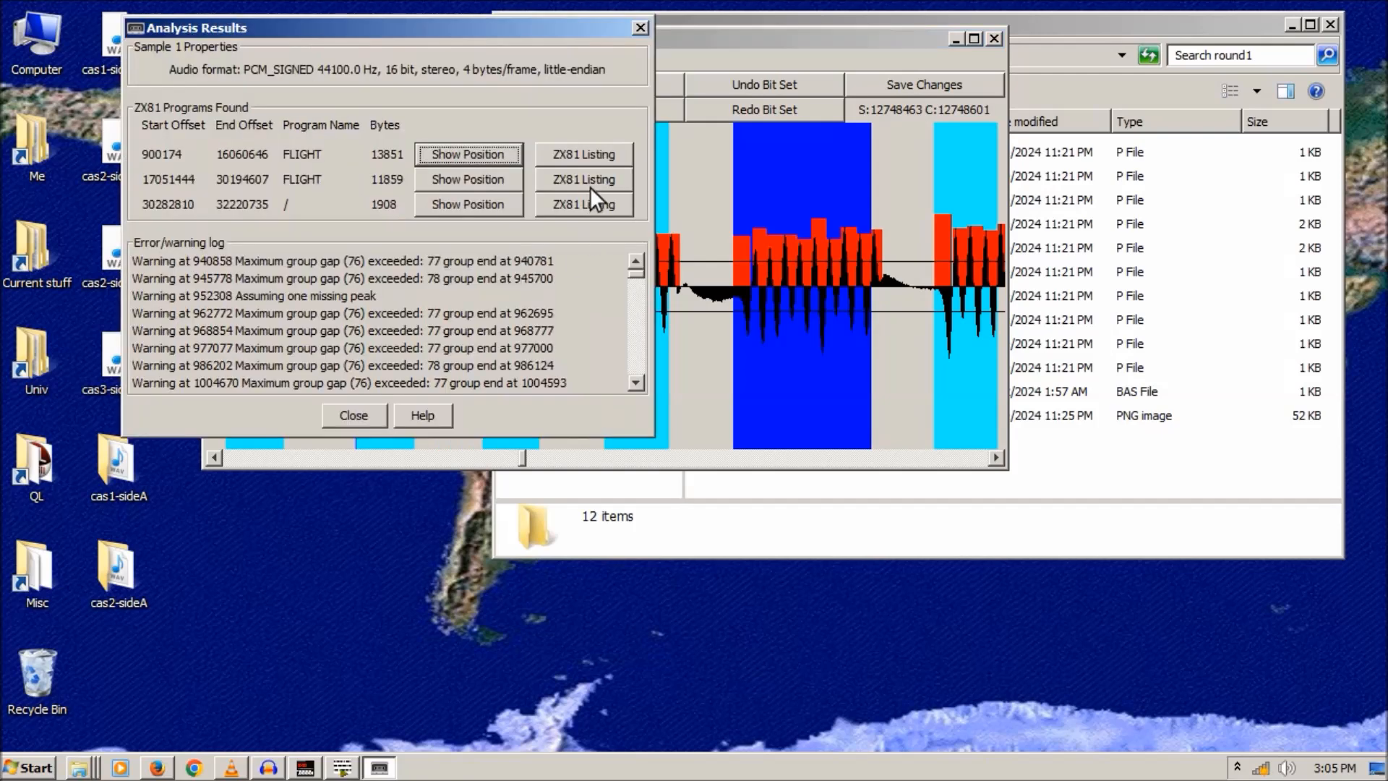
click(640, 29)
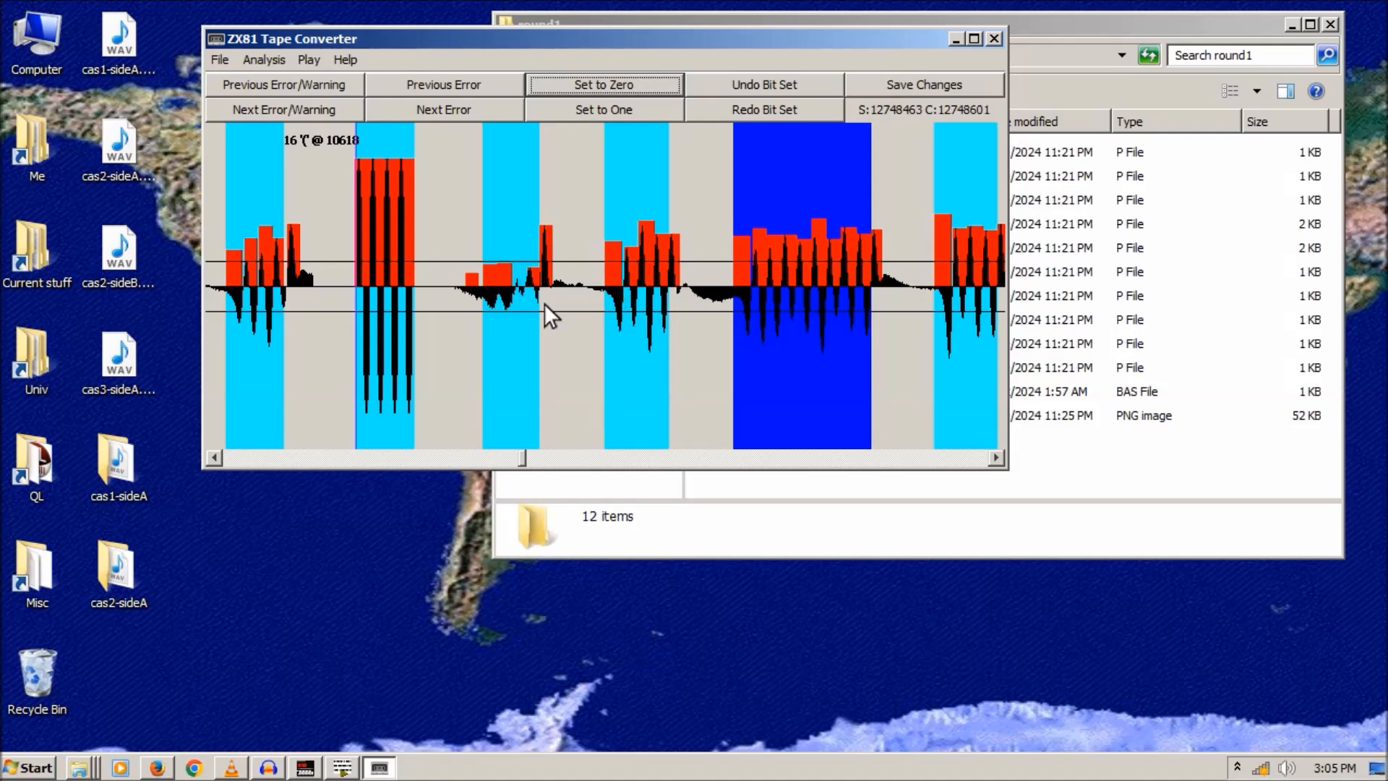
click(438, 114)
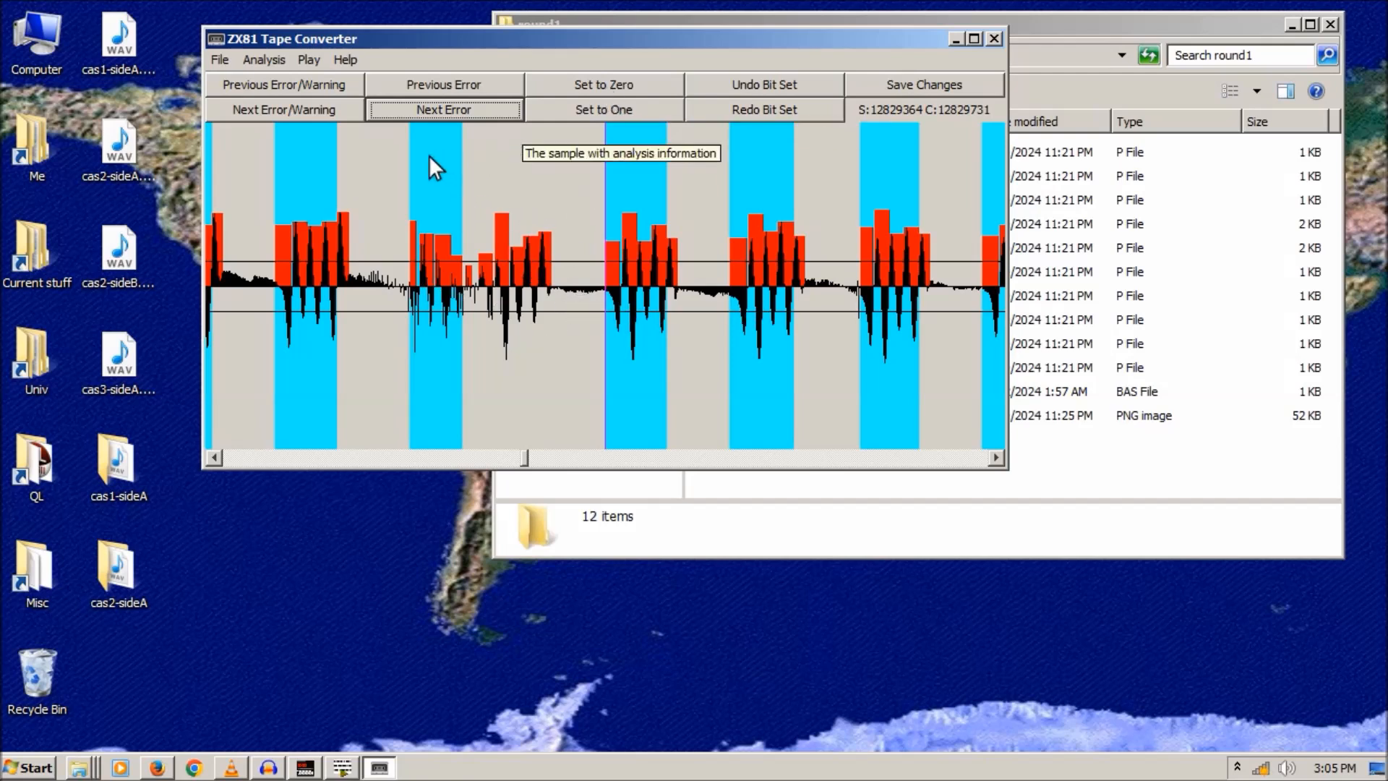
click(410, 153)
click(600, 107)
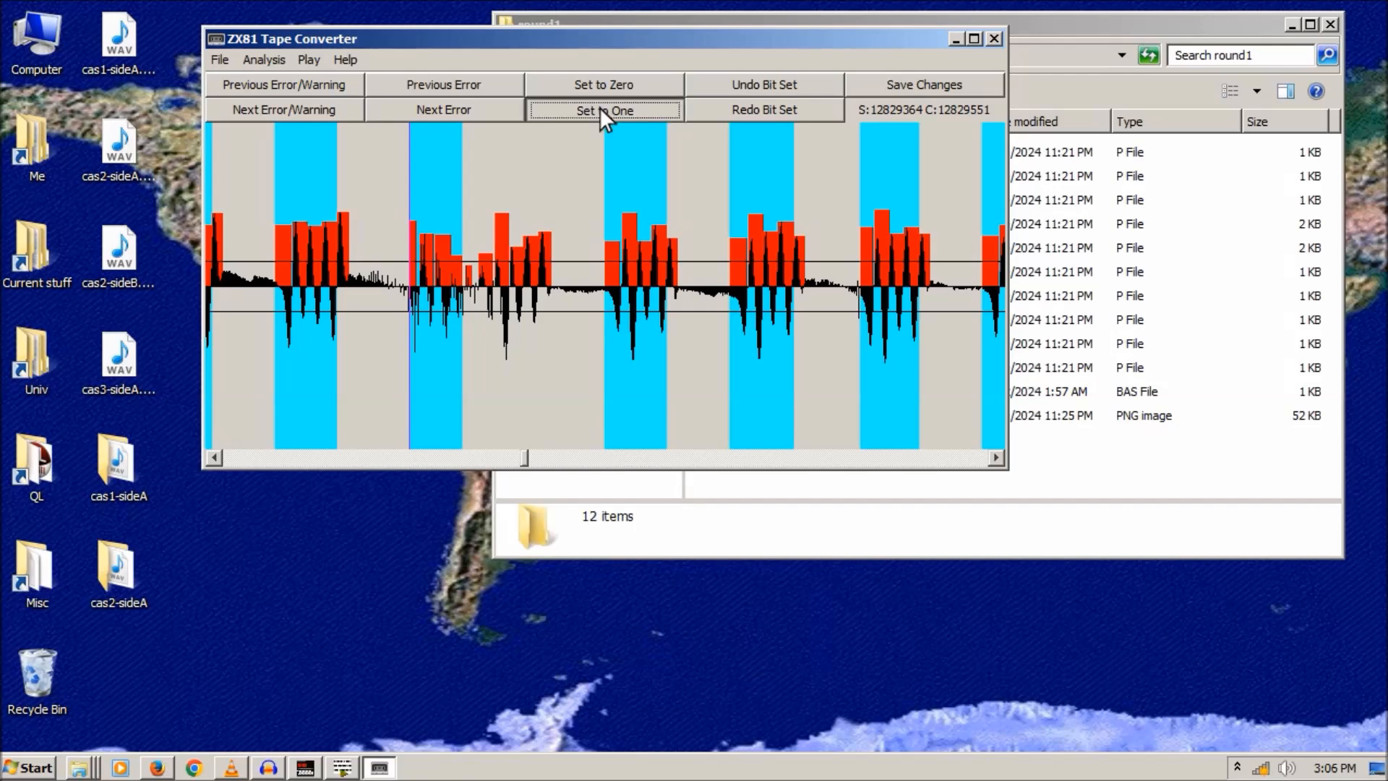
click(639, 29)
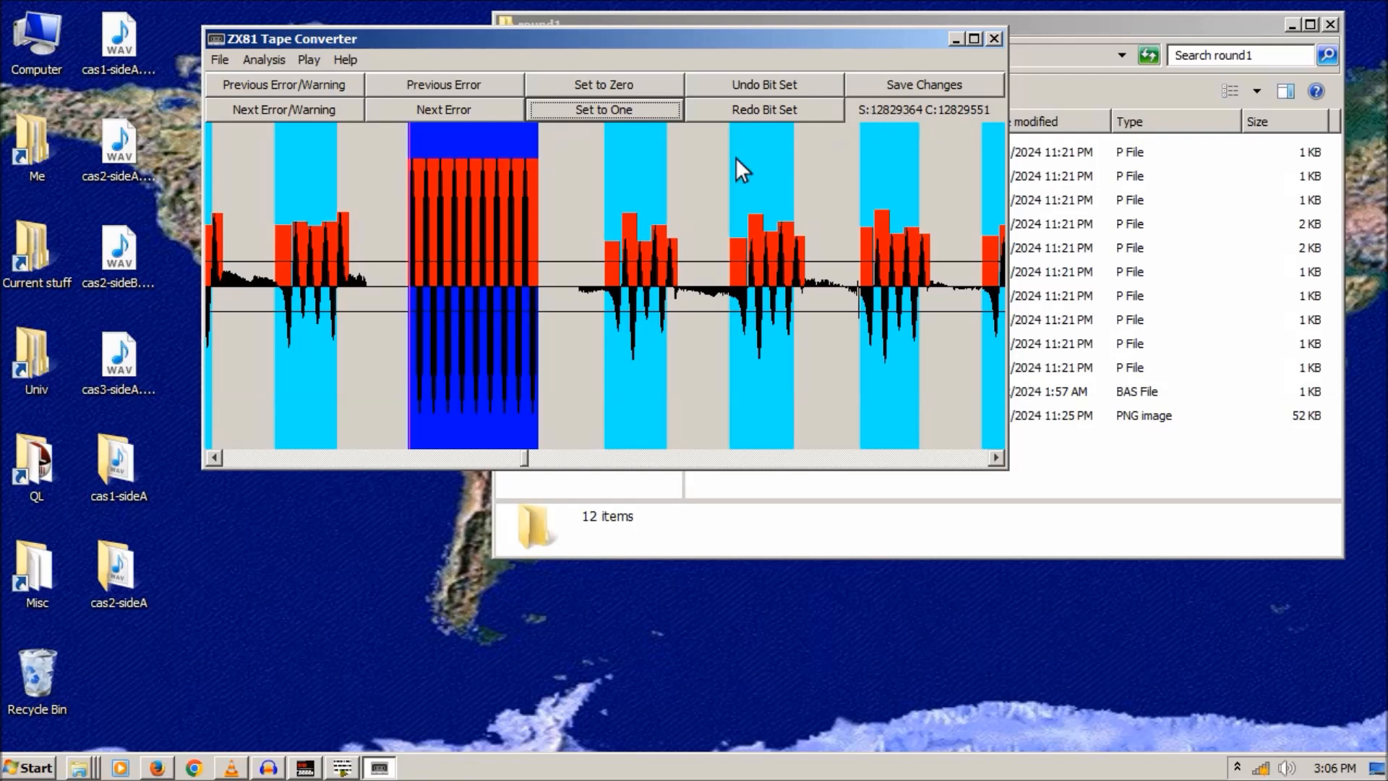
- Force the suspect bit near sample 13272368, annotated 16 '(', to one
click(458, 111)
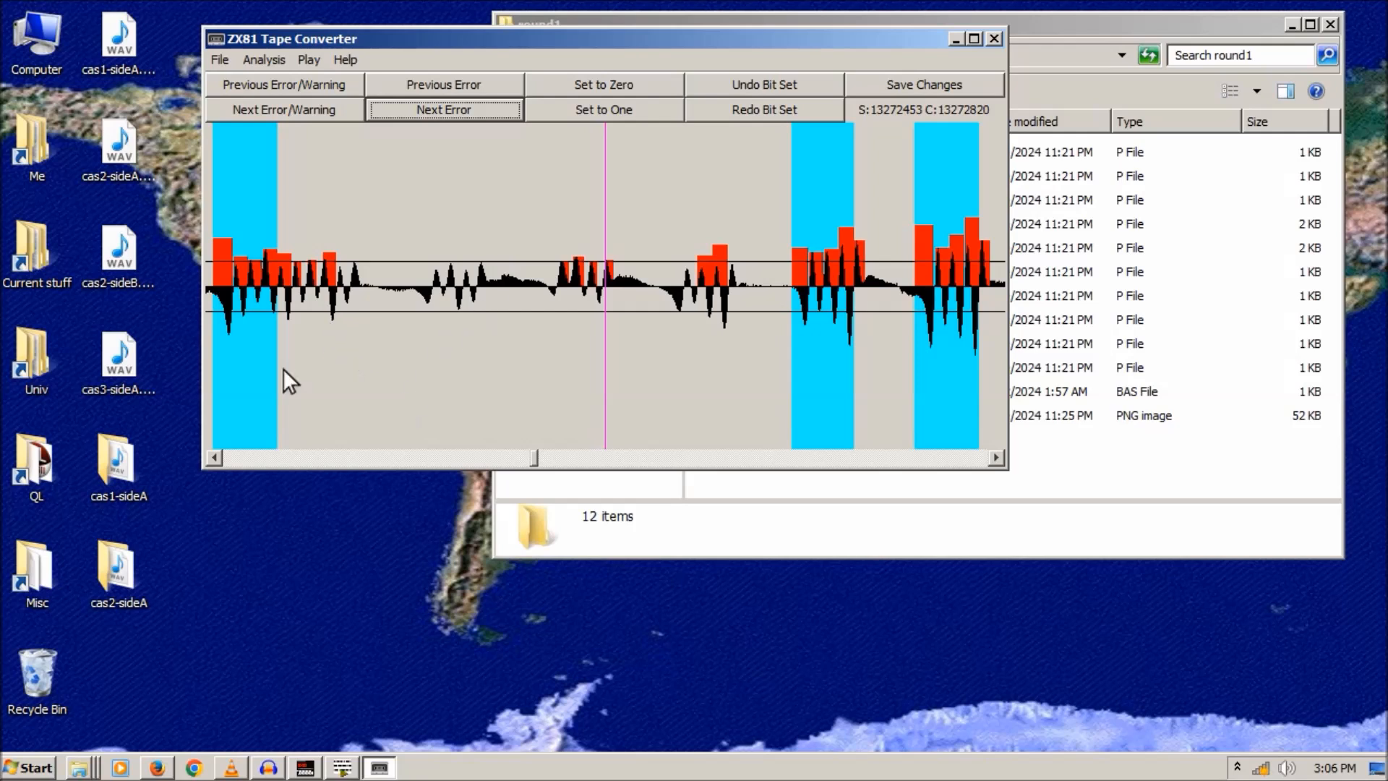
click(219, 458)
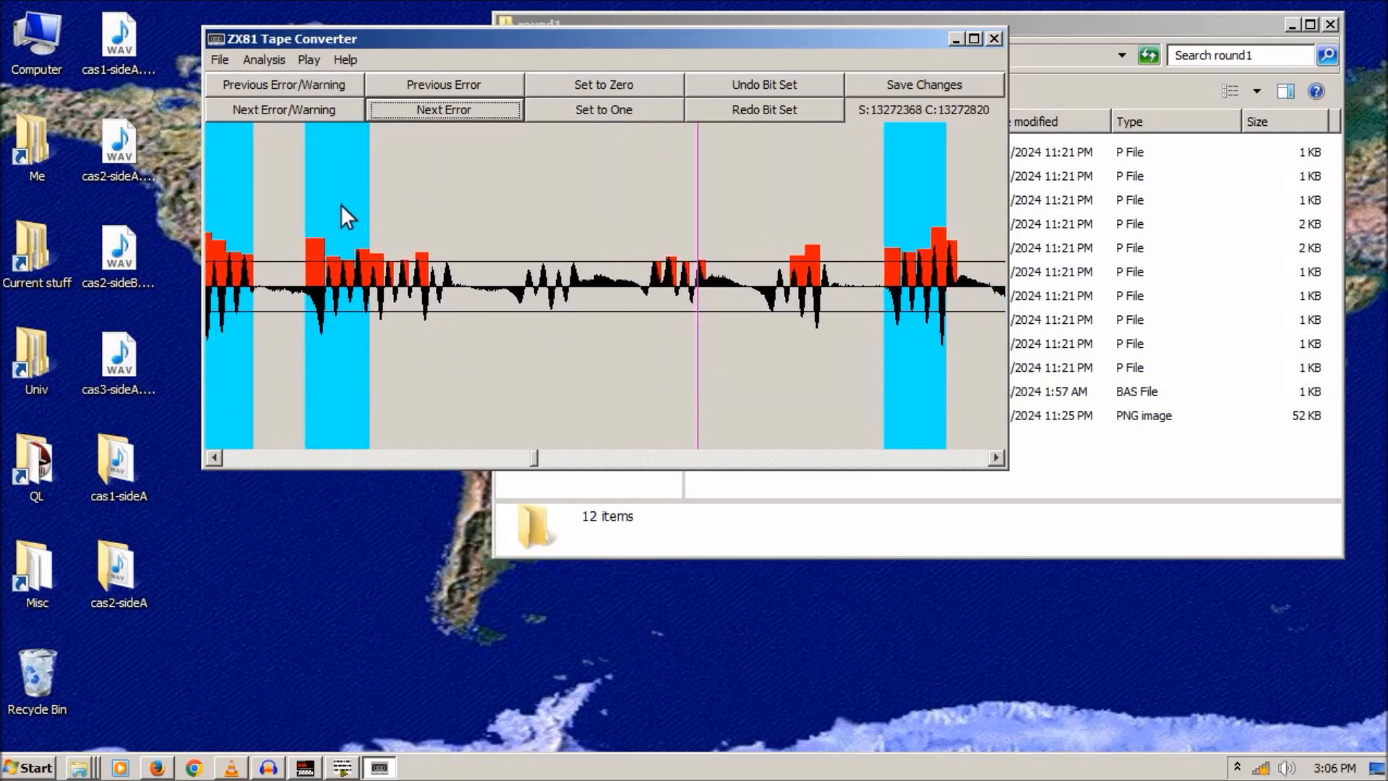
click(303, 219)
click(596, 109)
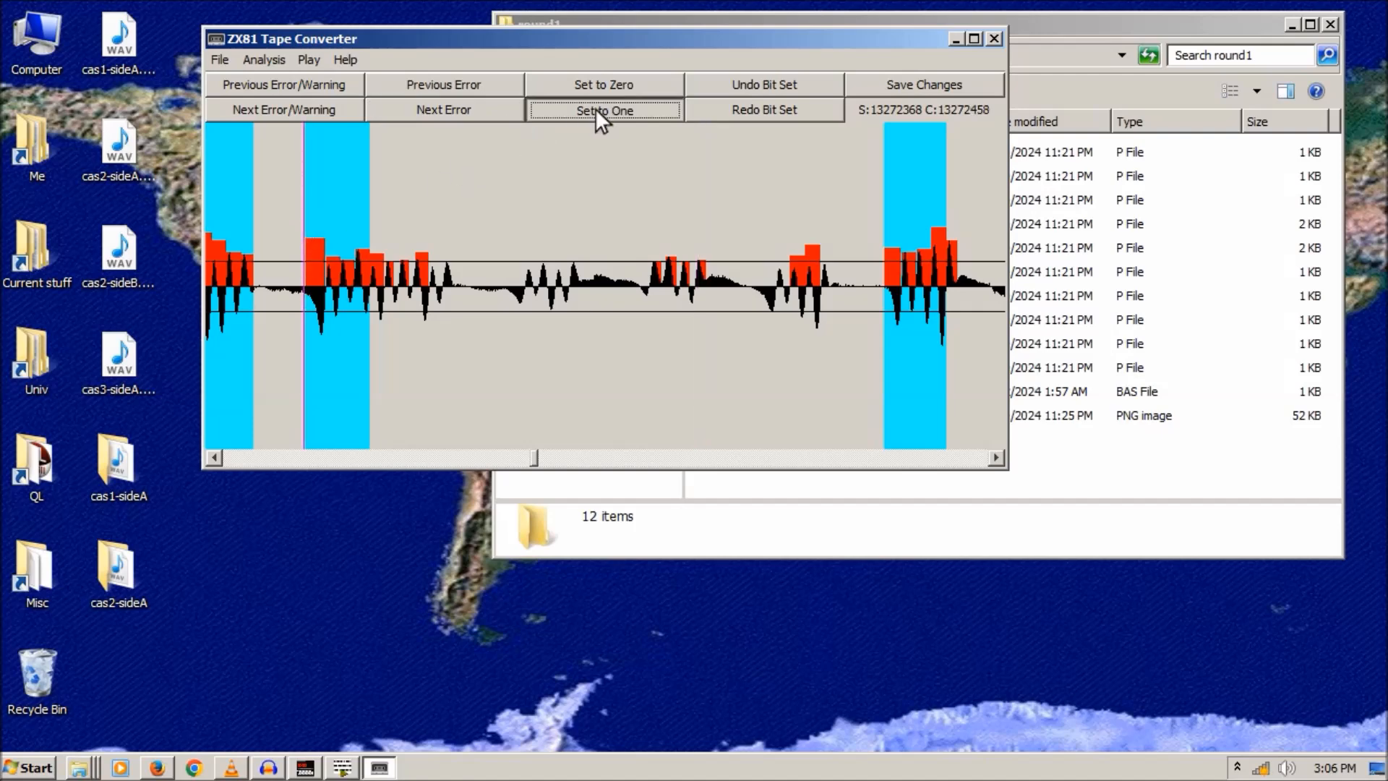
click(640, 28)
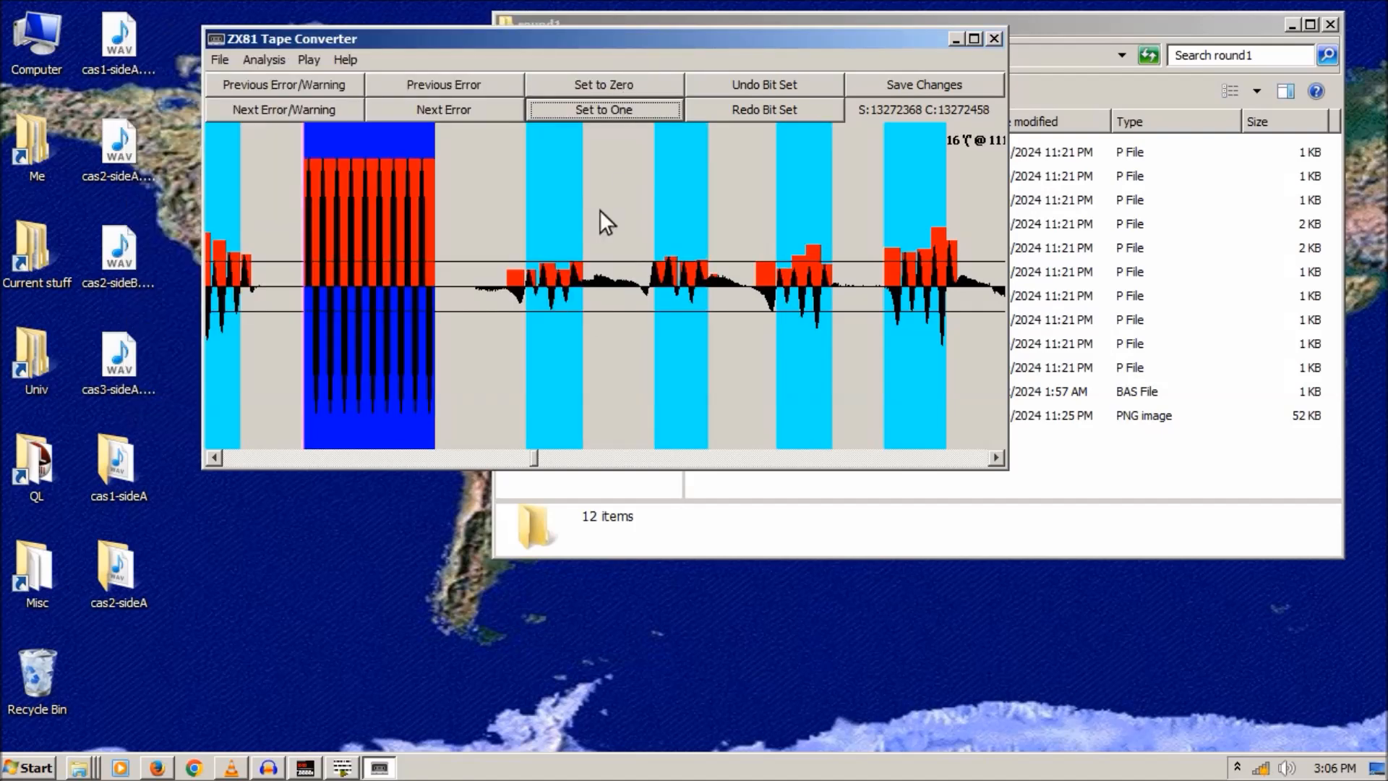
click(997, 458)
click(273, 58)
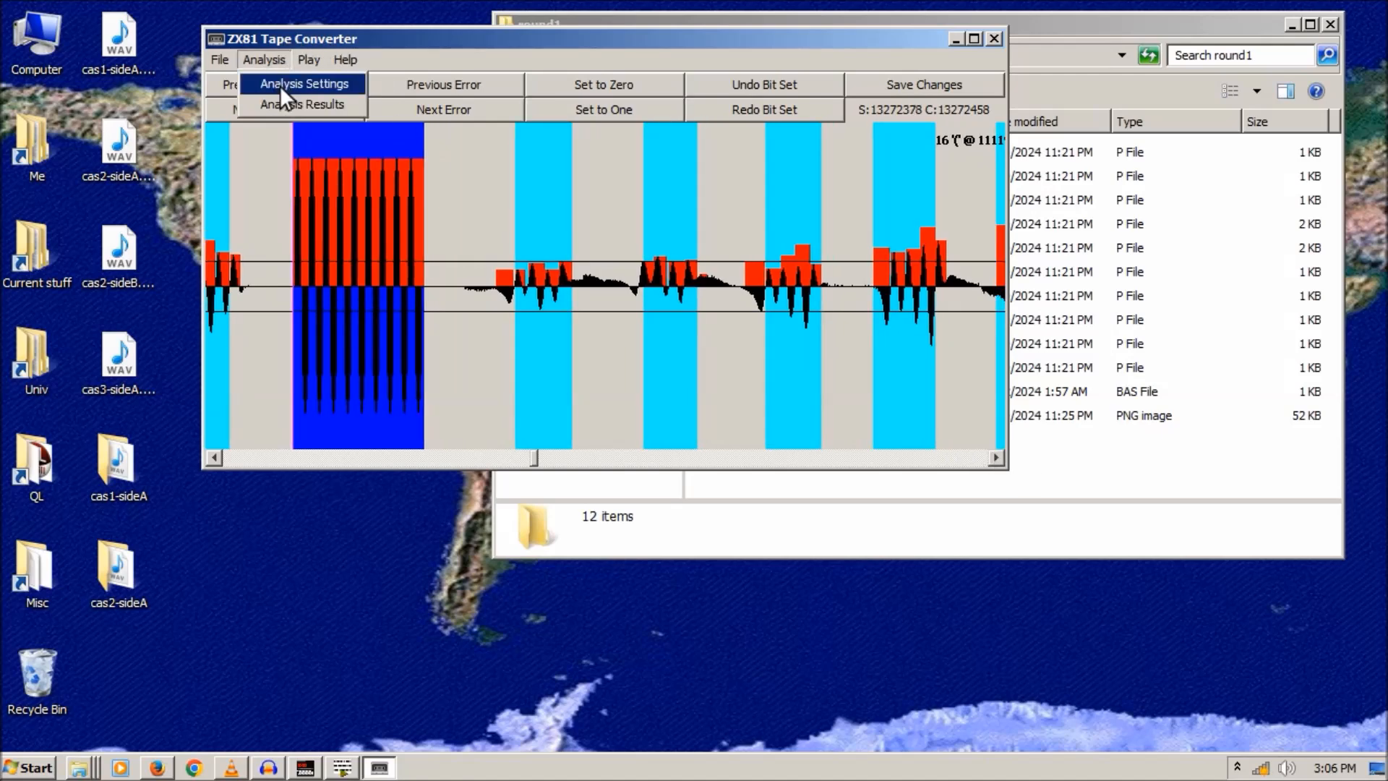
- Open the first FLIGHT listing and set the bit at the error at 13223 to zero
click(285, 102)
click(571, 157)
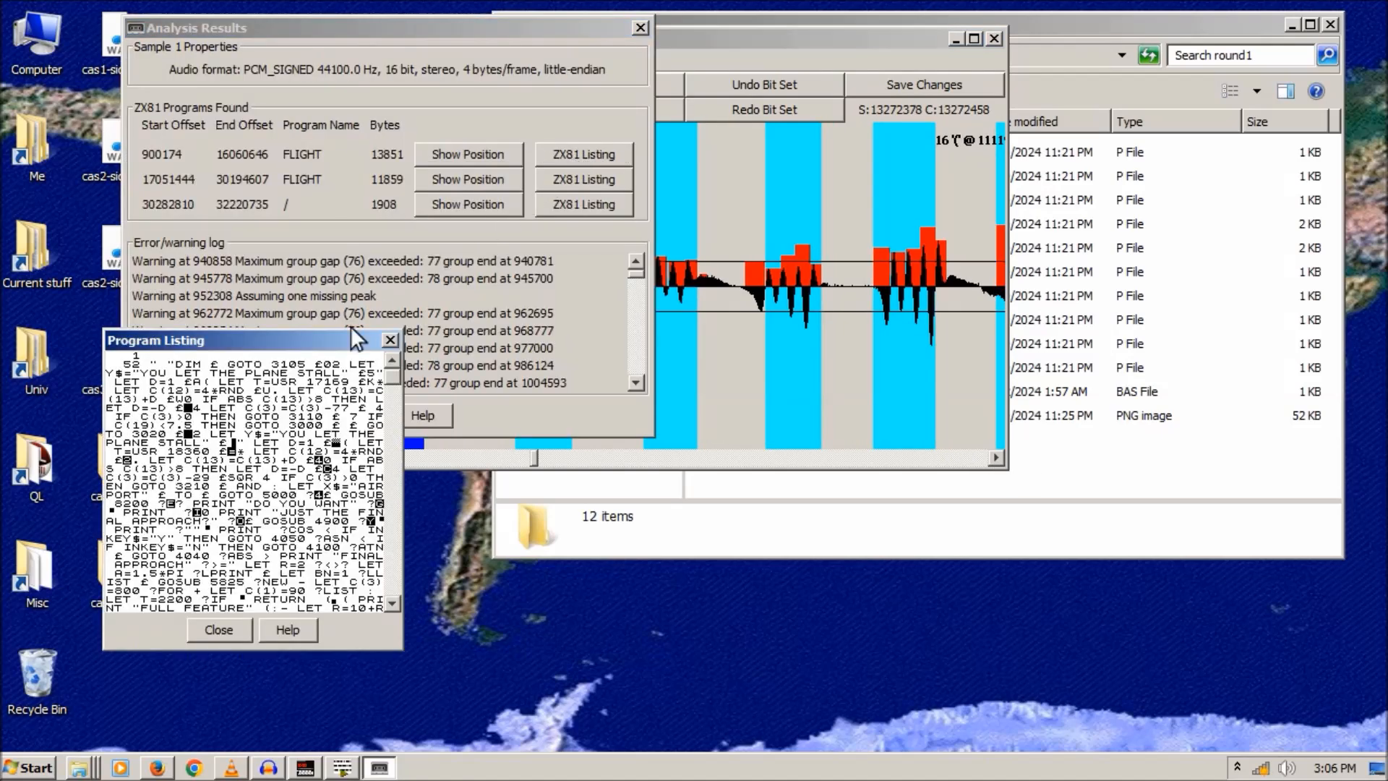
drag(386, 374, 408, 525)
click(641, 28)
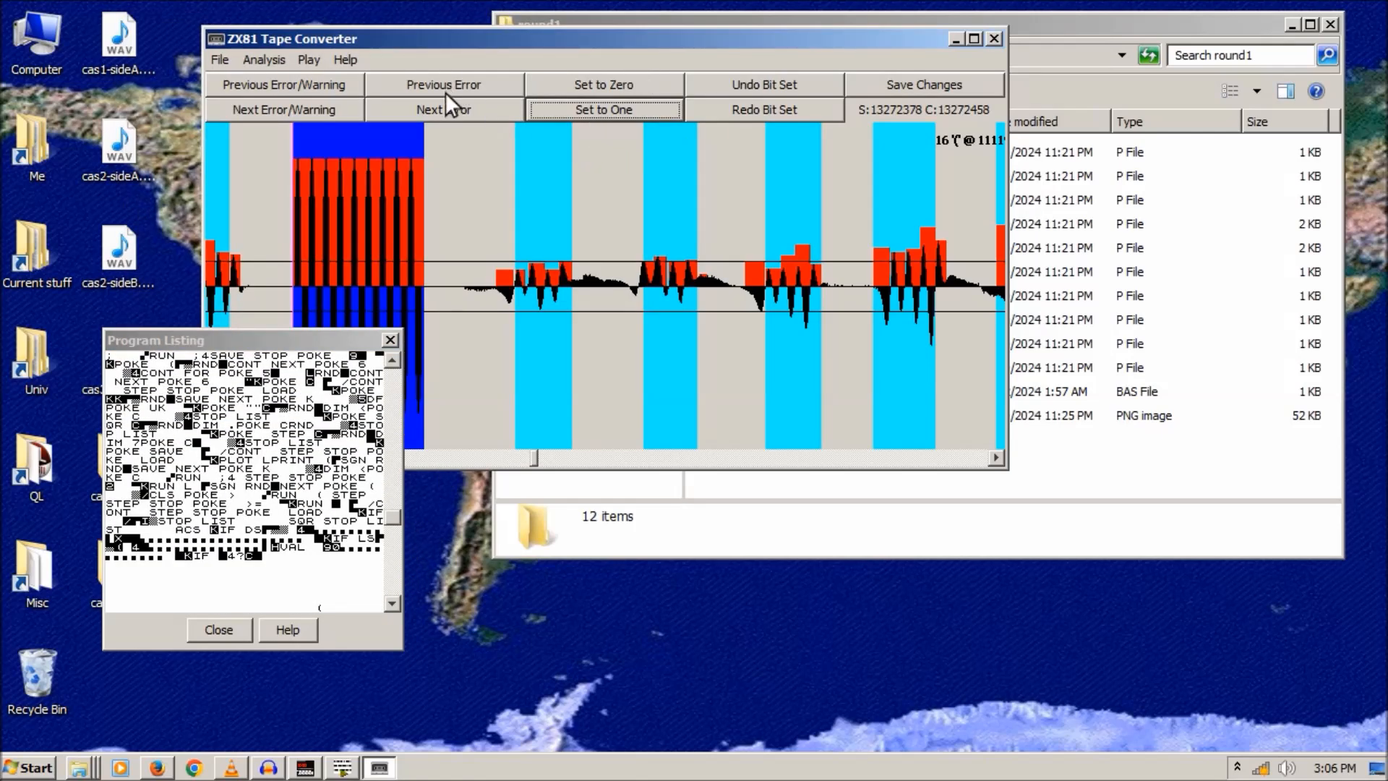
click(442, 114)
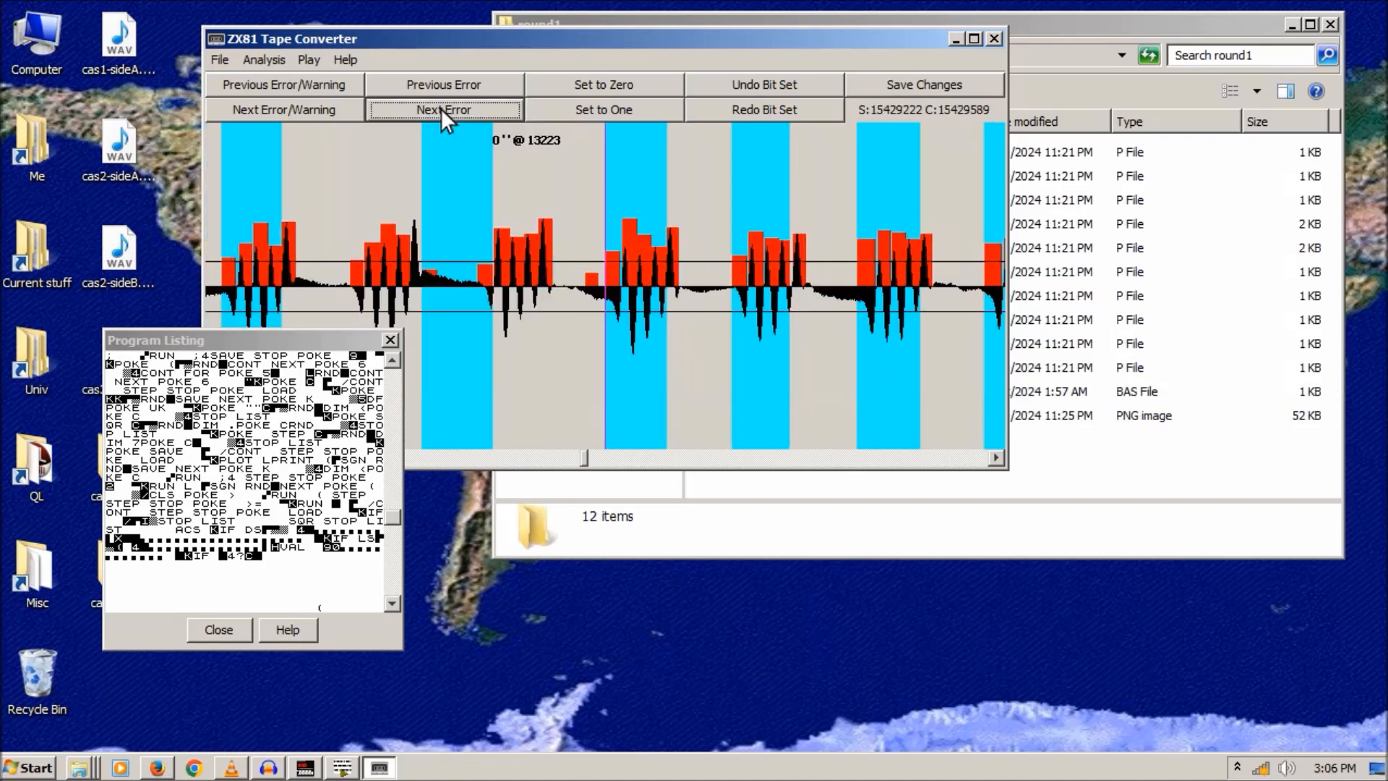
click(356, 153)
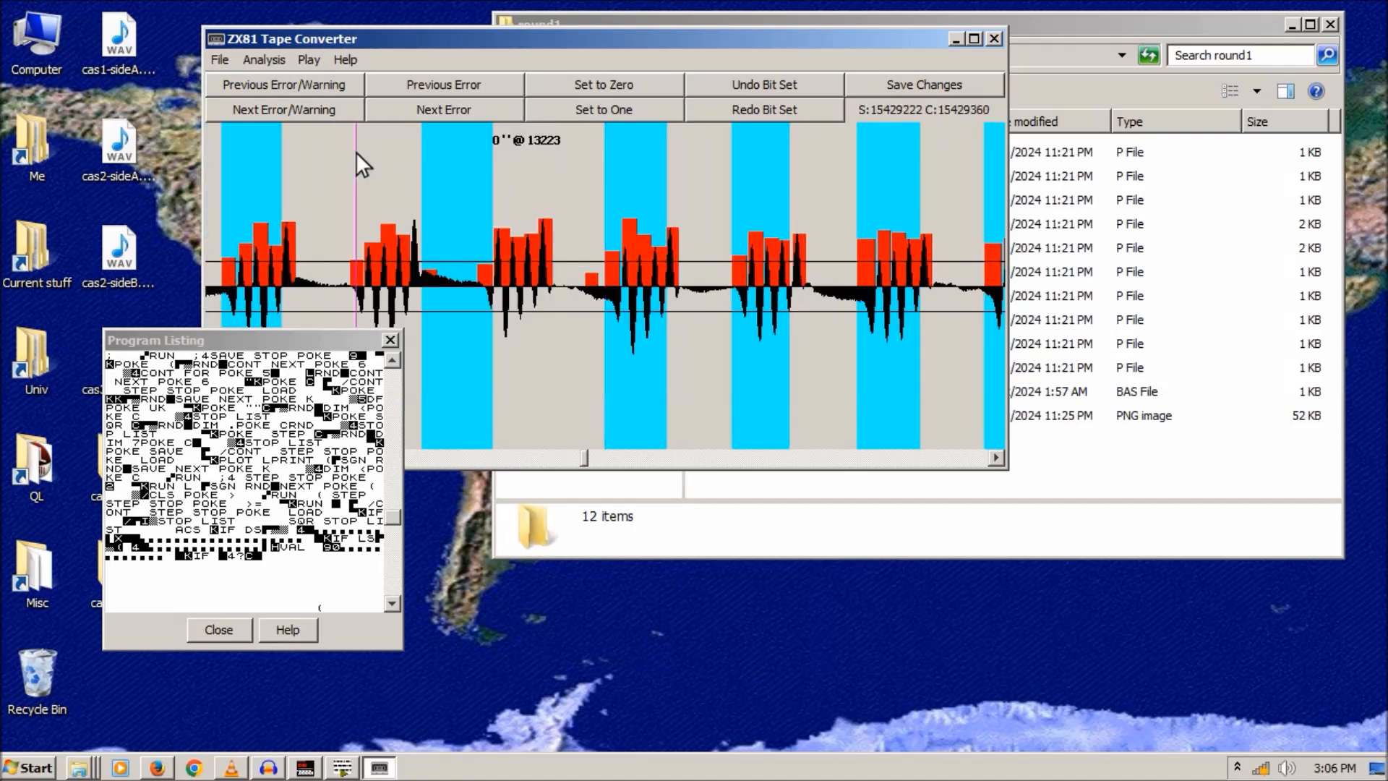
click(596, 85)
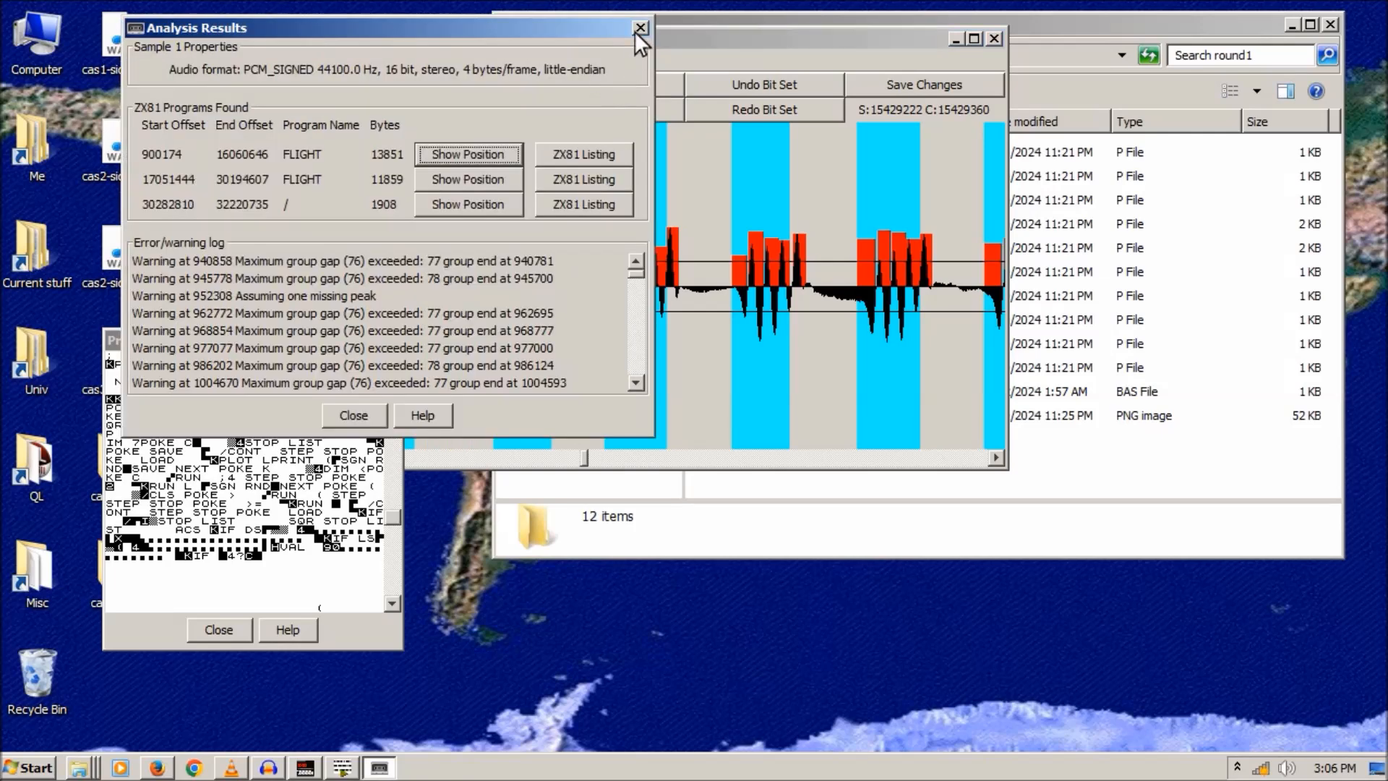
click(639, 29)
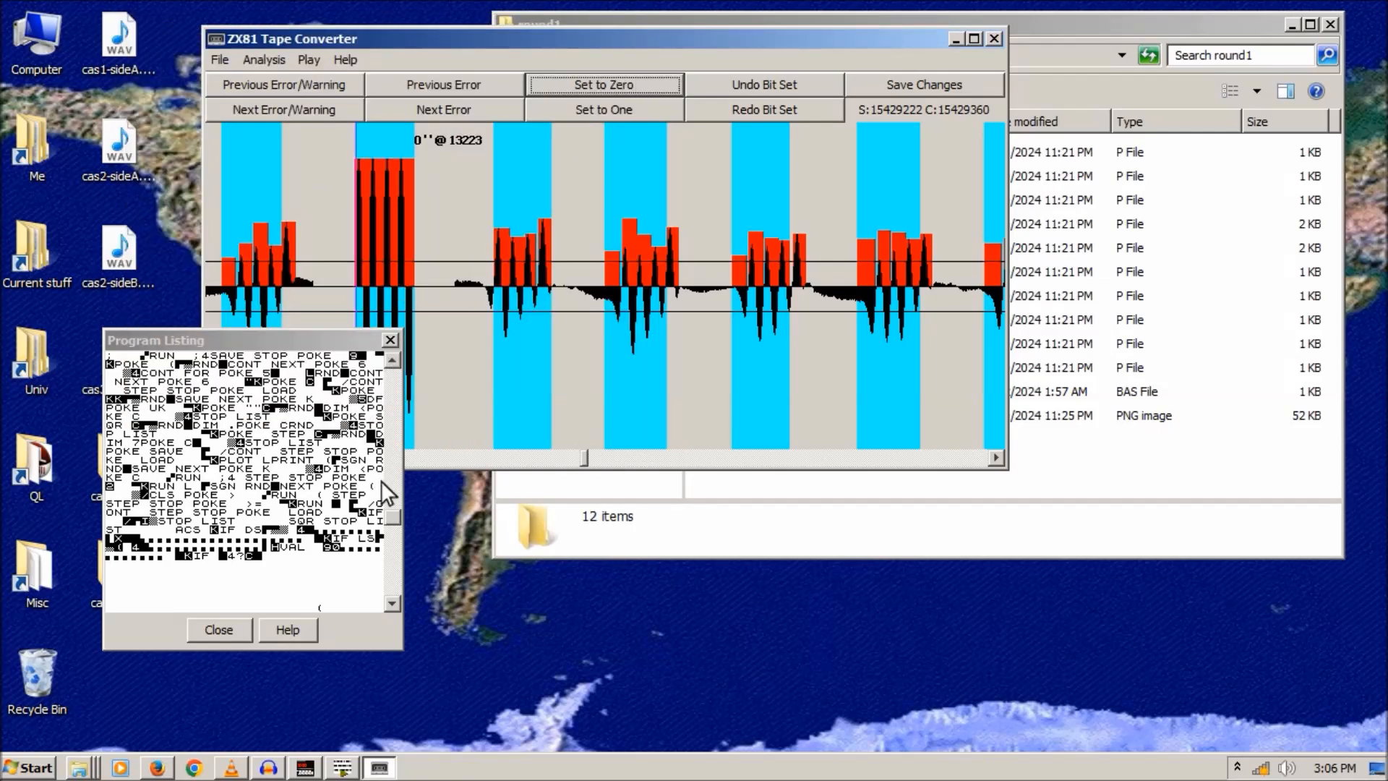
- Reopen the Analysis Results to recheck the first FLIGHT listing, then close it
drag(392, 518, 395, 350)
click(389, 339)
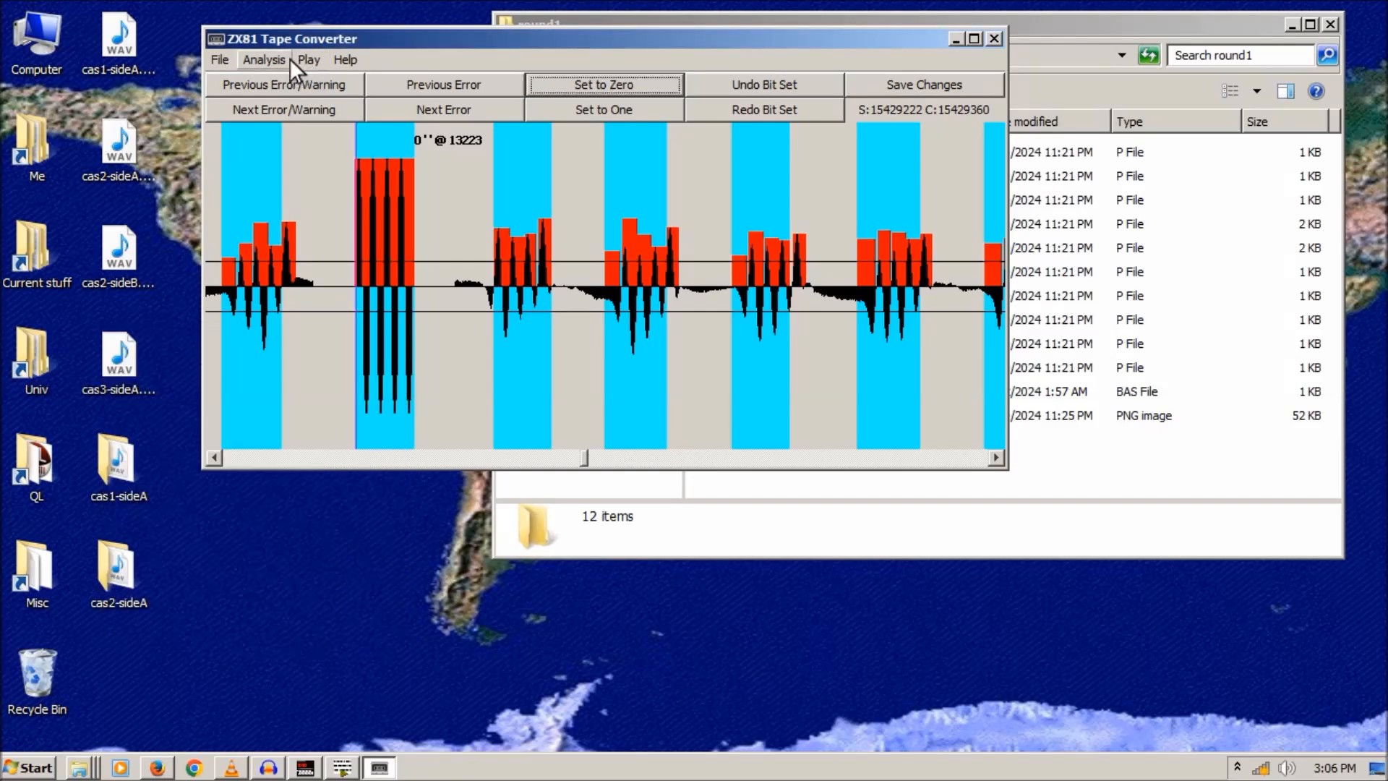
click(298, 59)
mouse_move(266, 60)
click(287, 106)
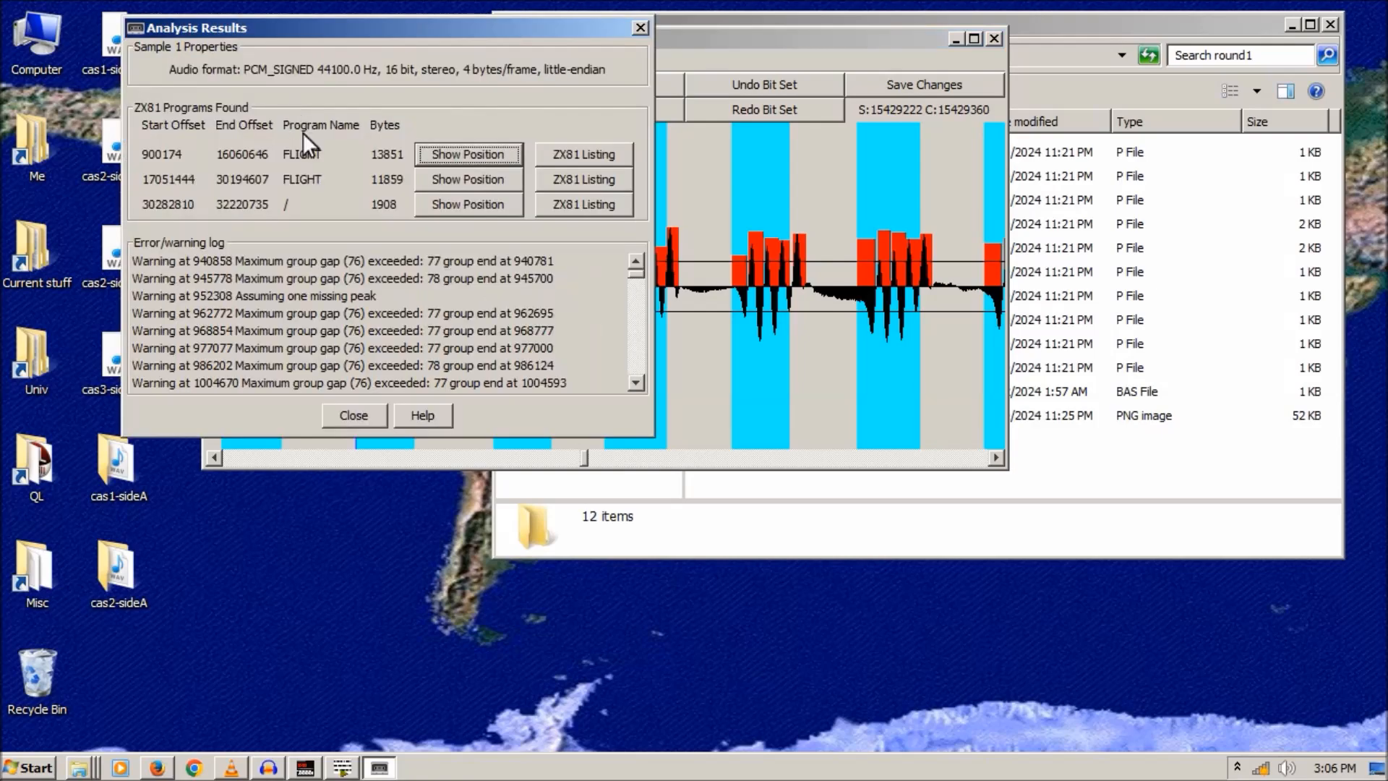
click(587, 157)
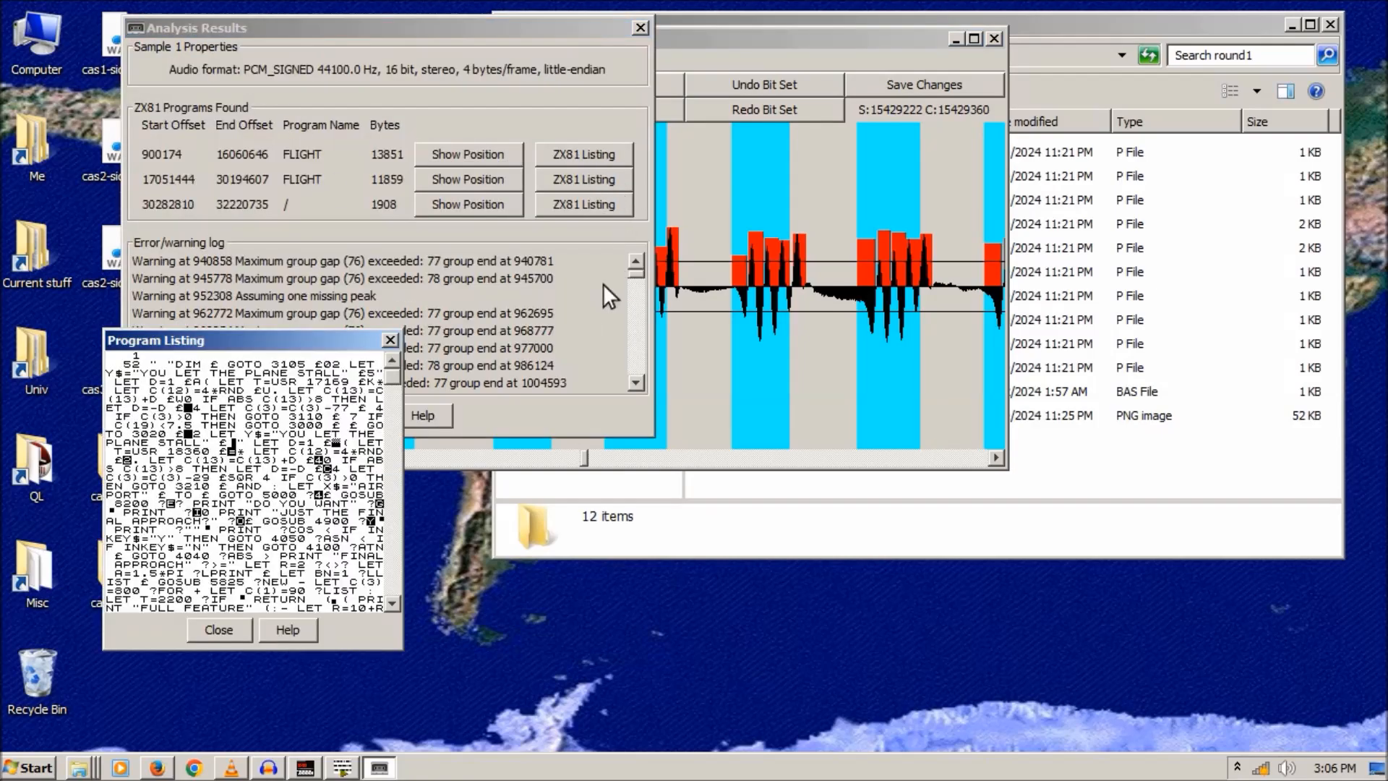
drag(392, 375, 382, 525)
click(388, 339)
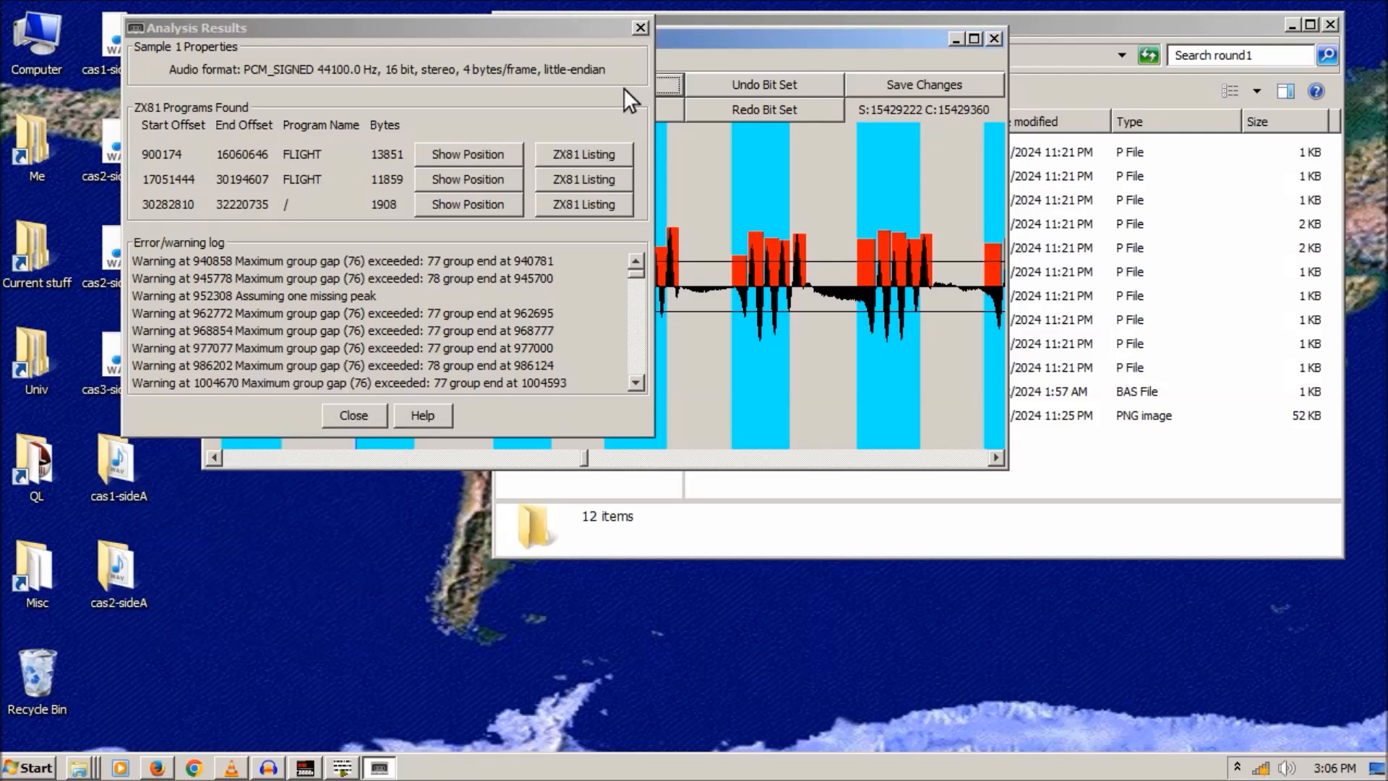
click(639, 26)
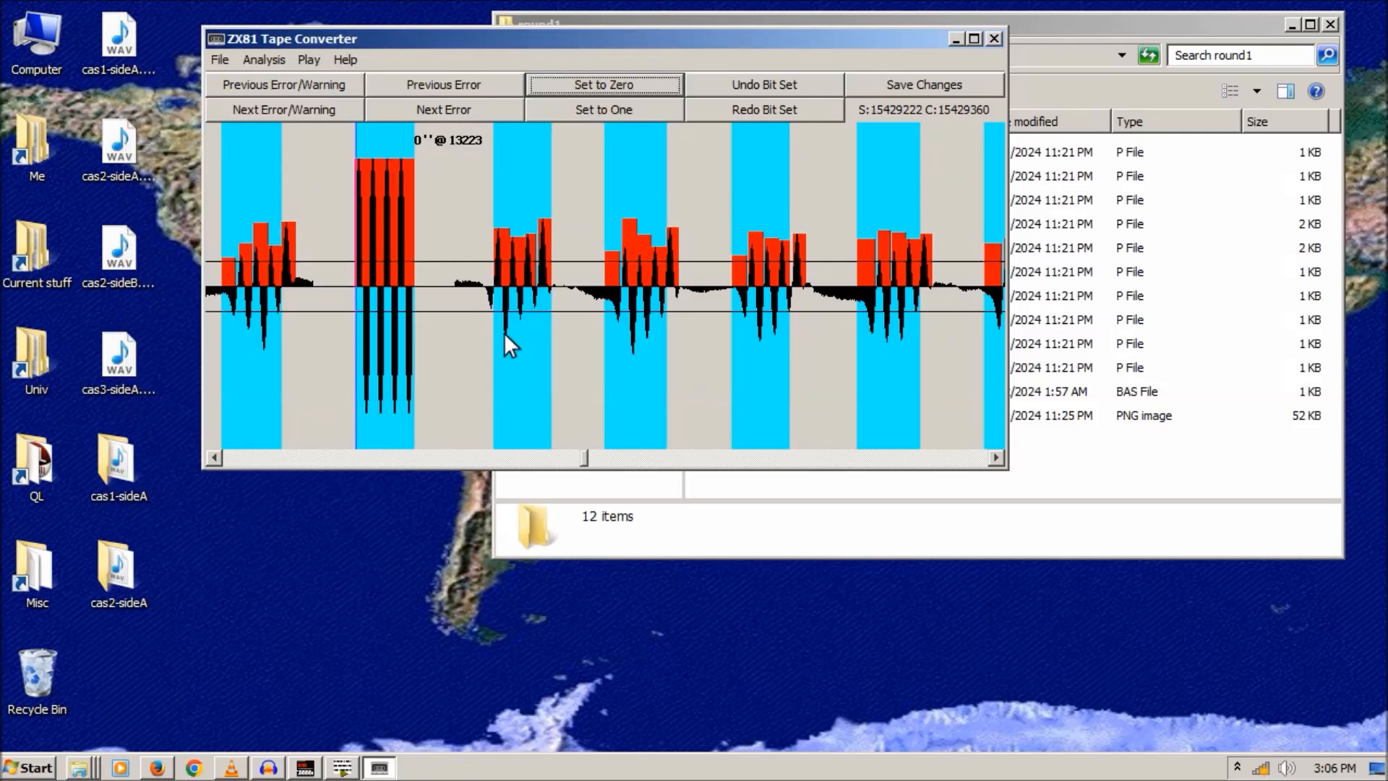
click(428, 107)
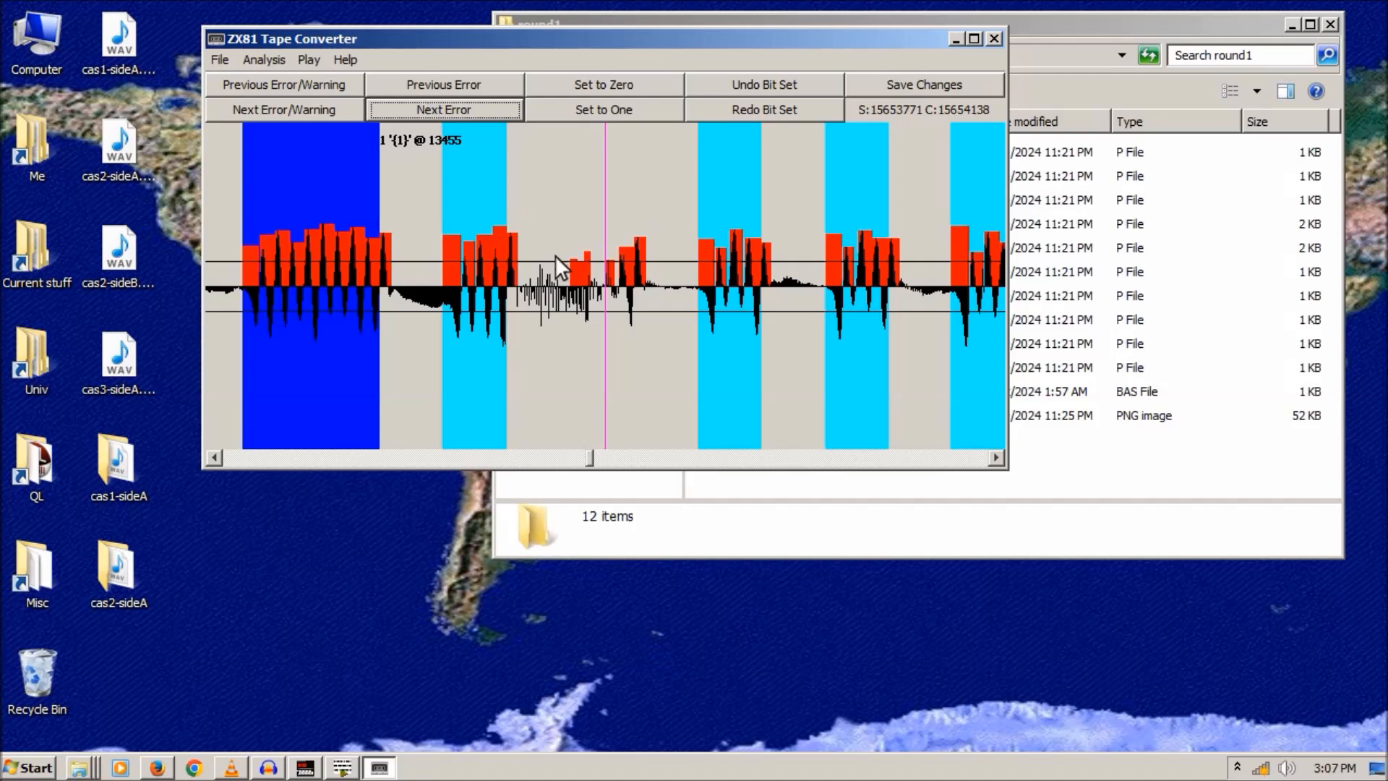
- Force the flagged bit near sample 15654106 to zero and reopen the analysis results
click(570, 137)
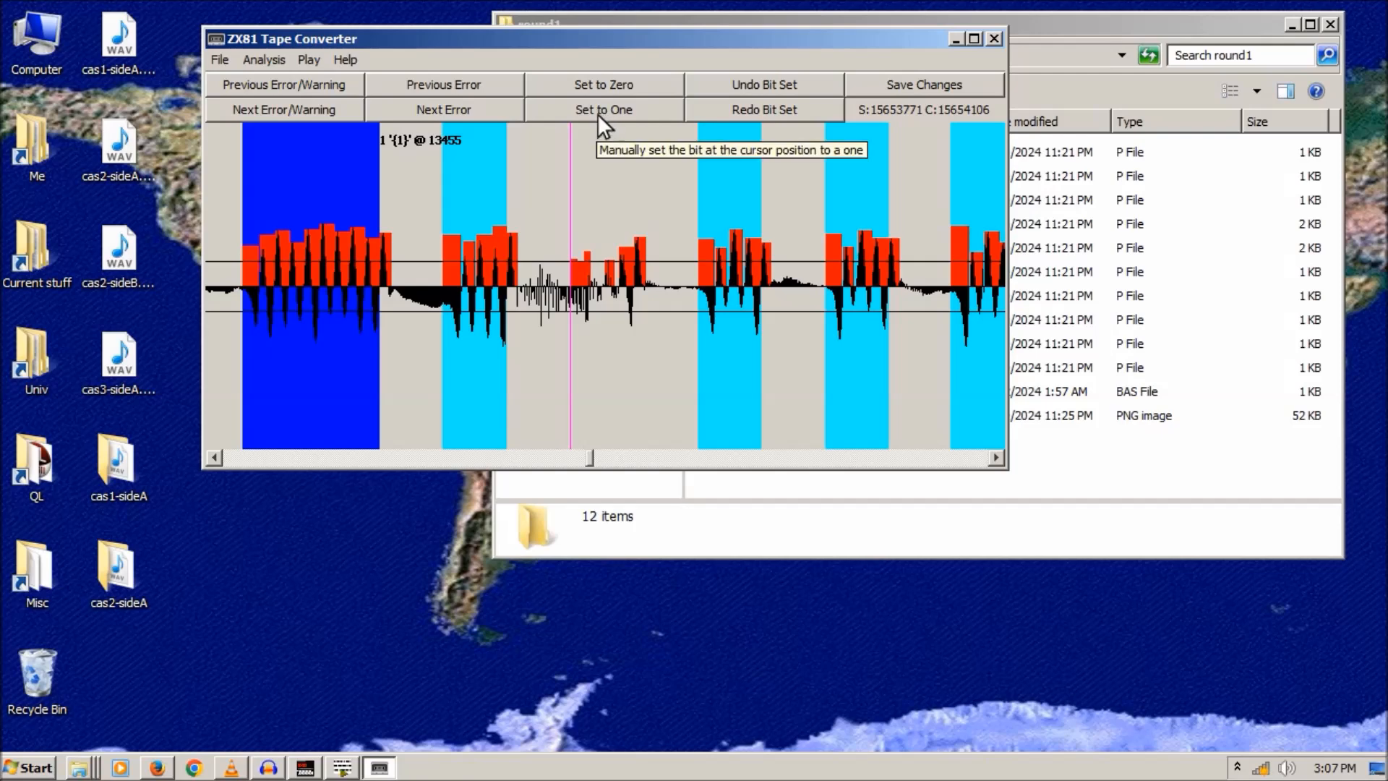
click(597, 86)
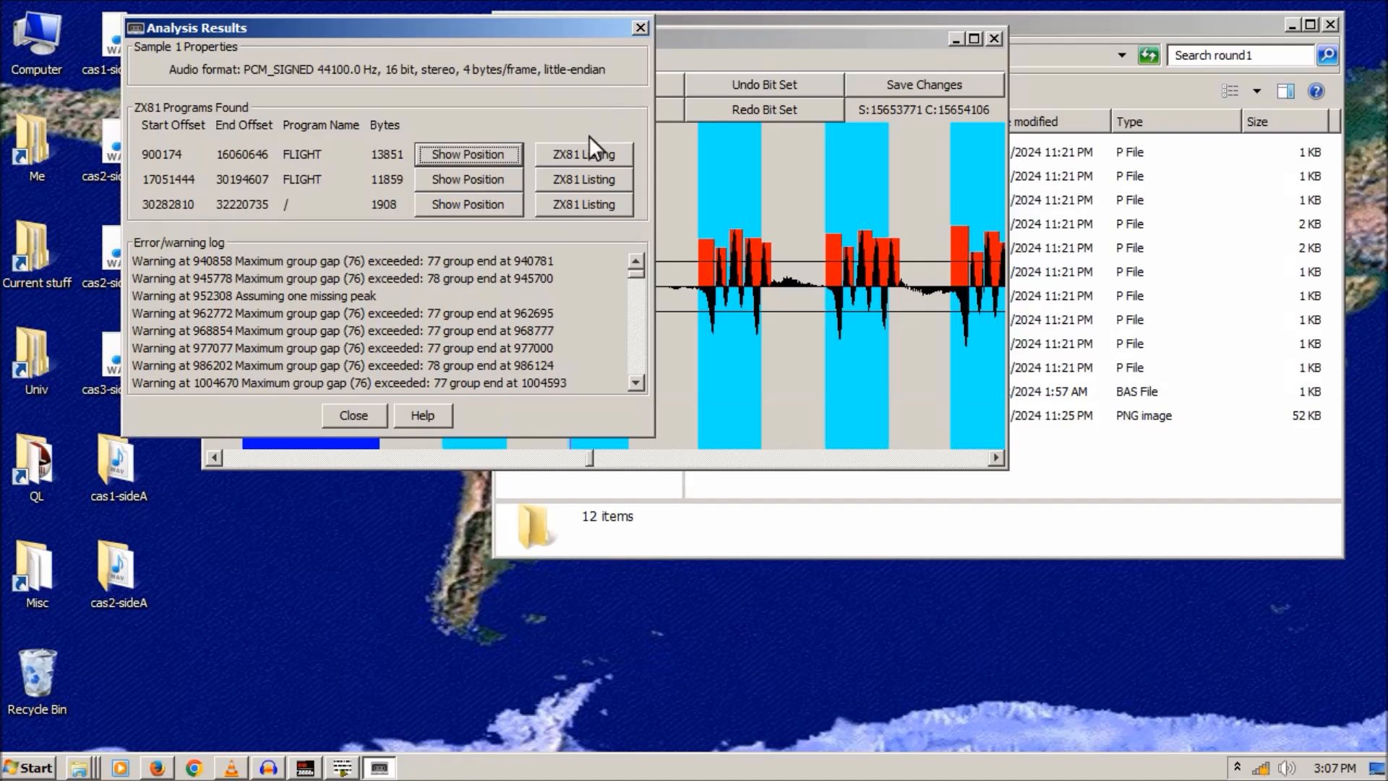
click(642, 29)
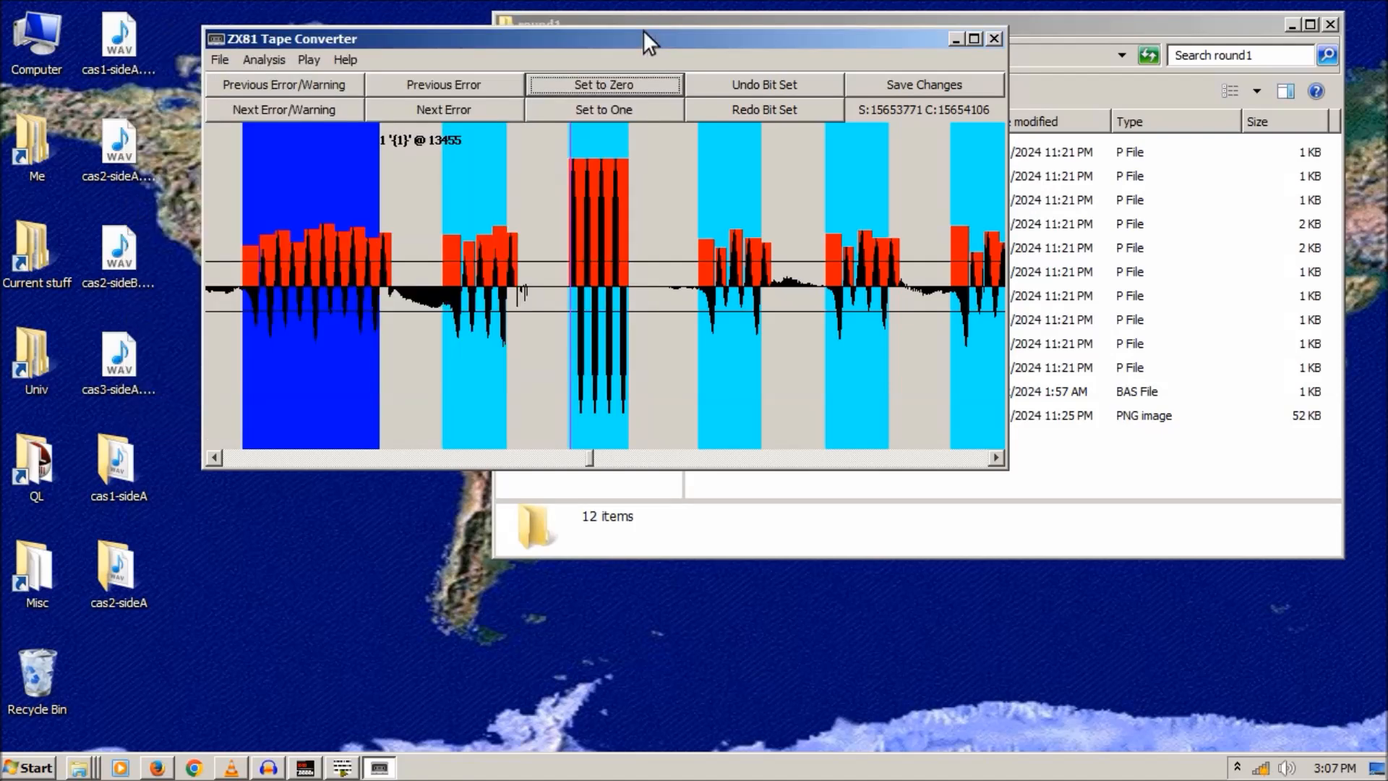
click(294, 58)
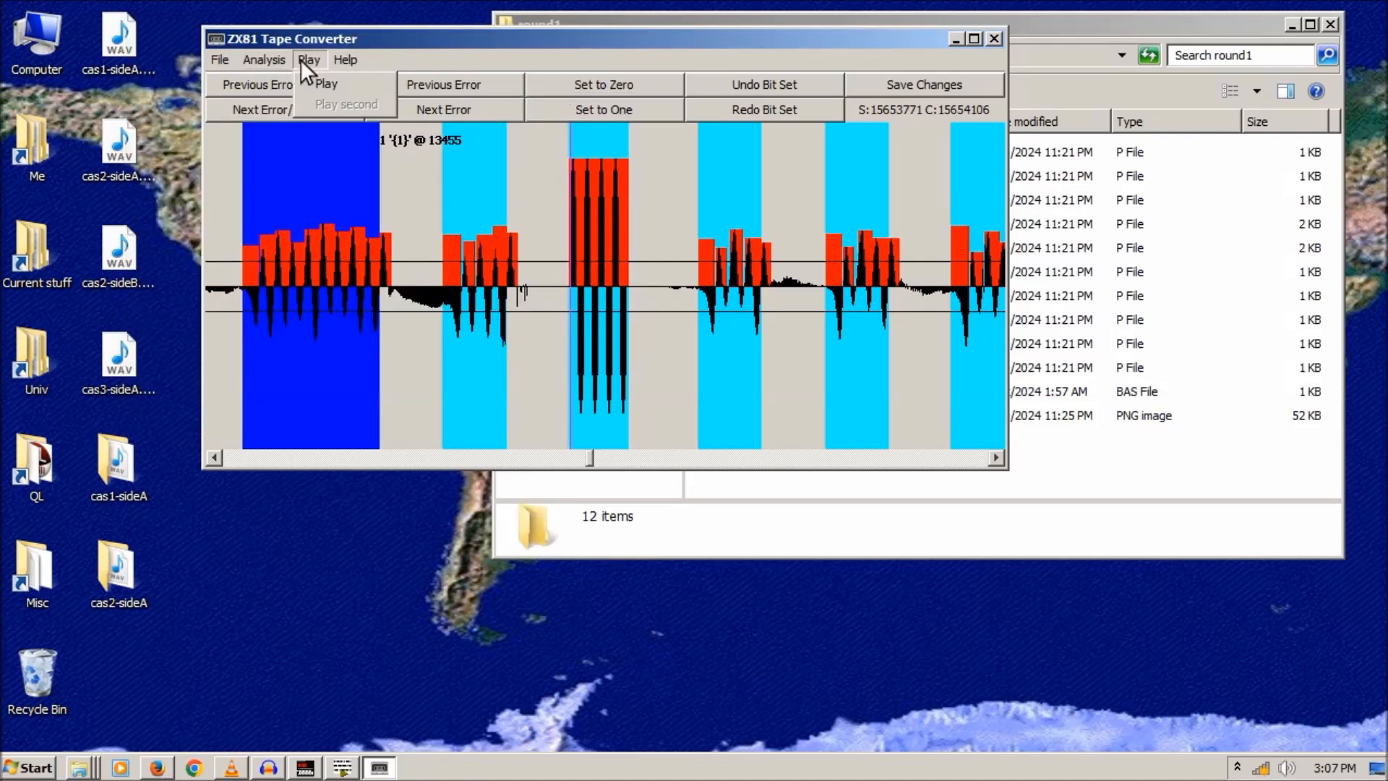
click(285, 104)
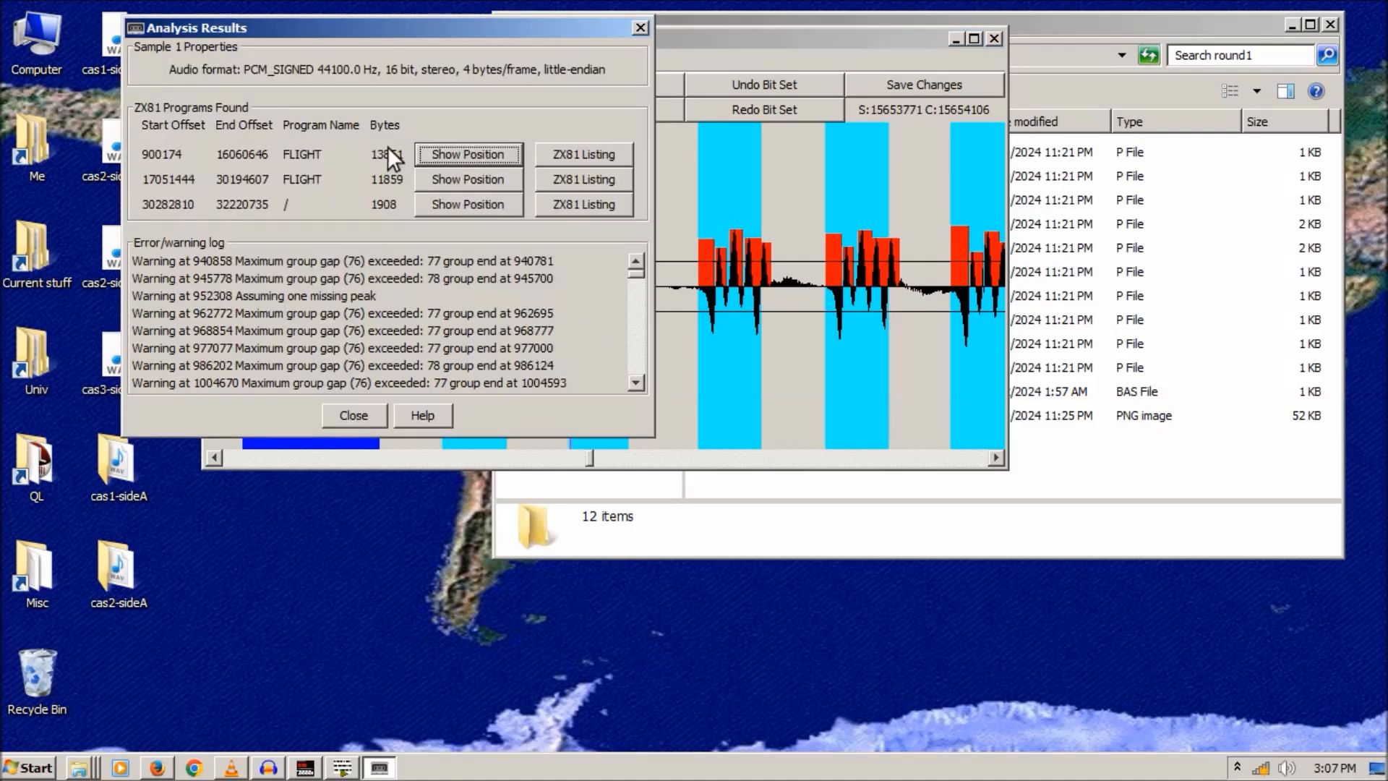
- Scroll through the first and second FLIGHT program listings to compare them
click(569, 154)
drag(391, 378, 382, 520)
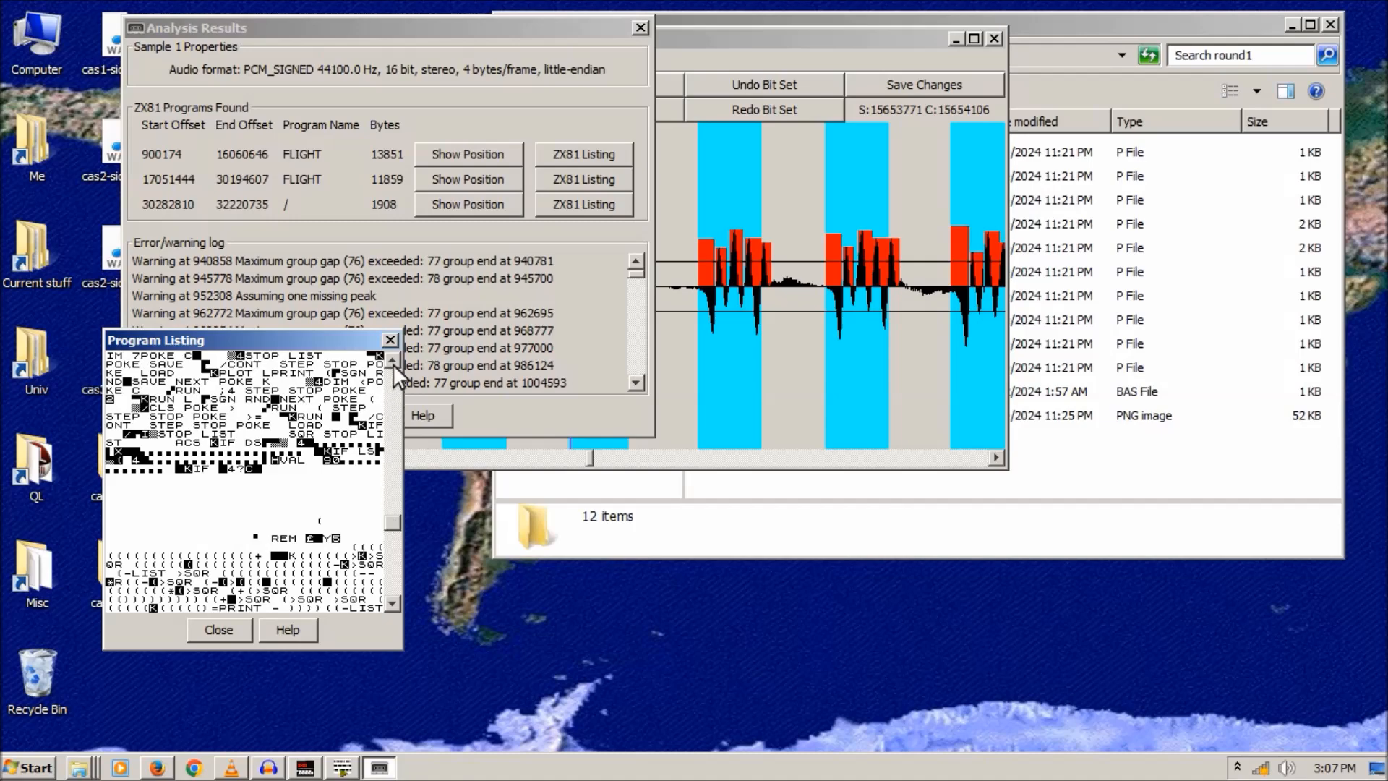
click(388, 340)
click(575, 178)
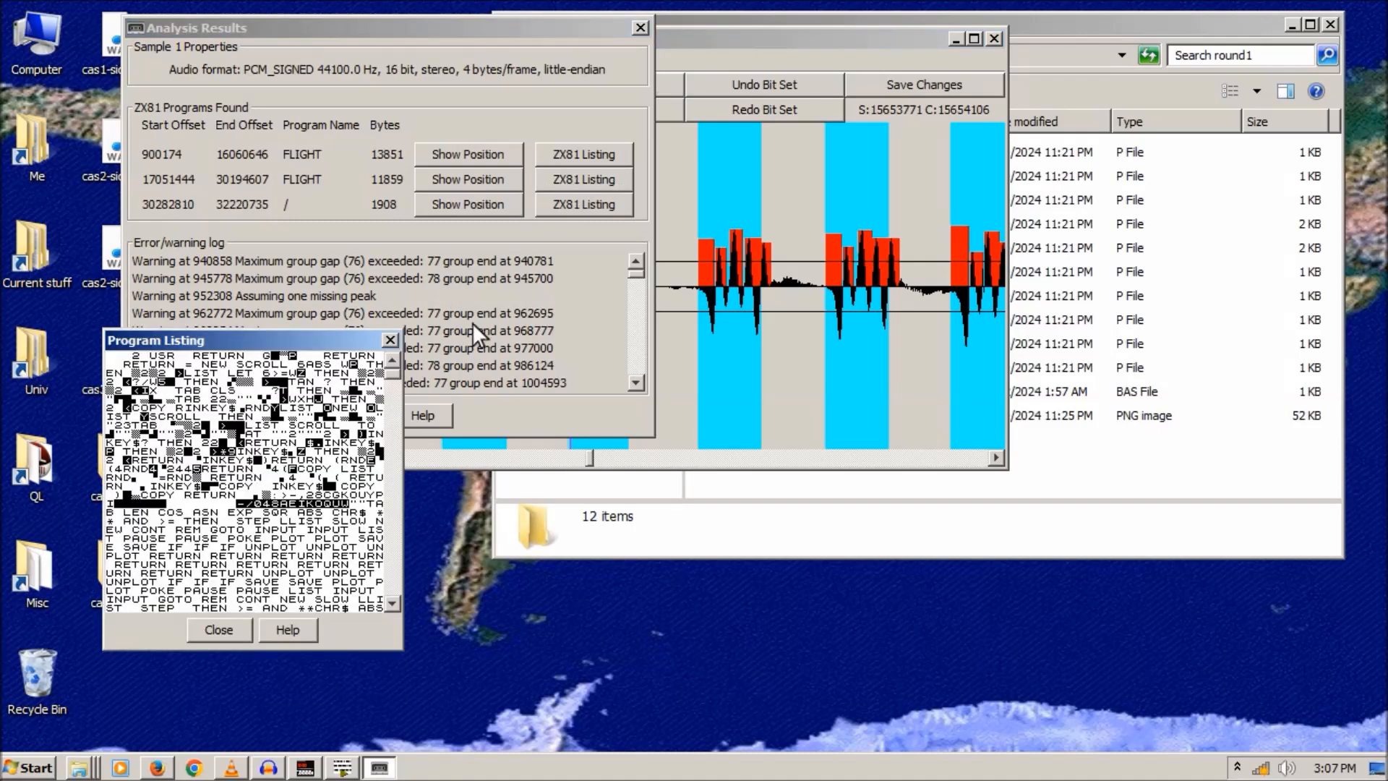
drag(395, 372, 383, 565)
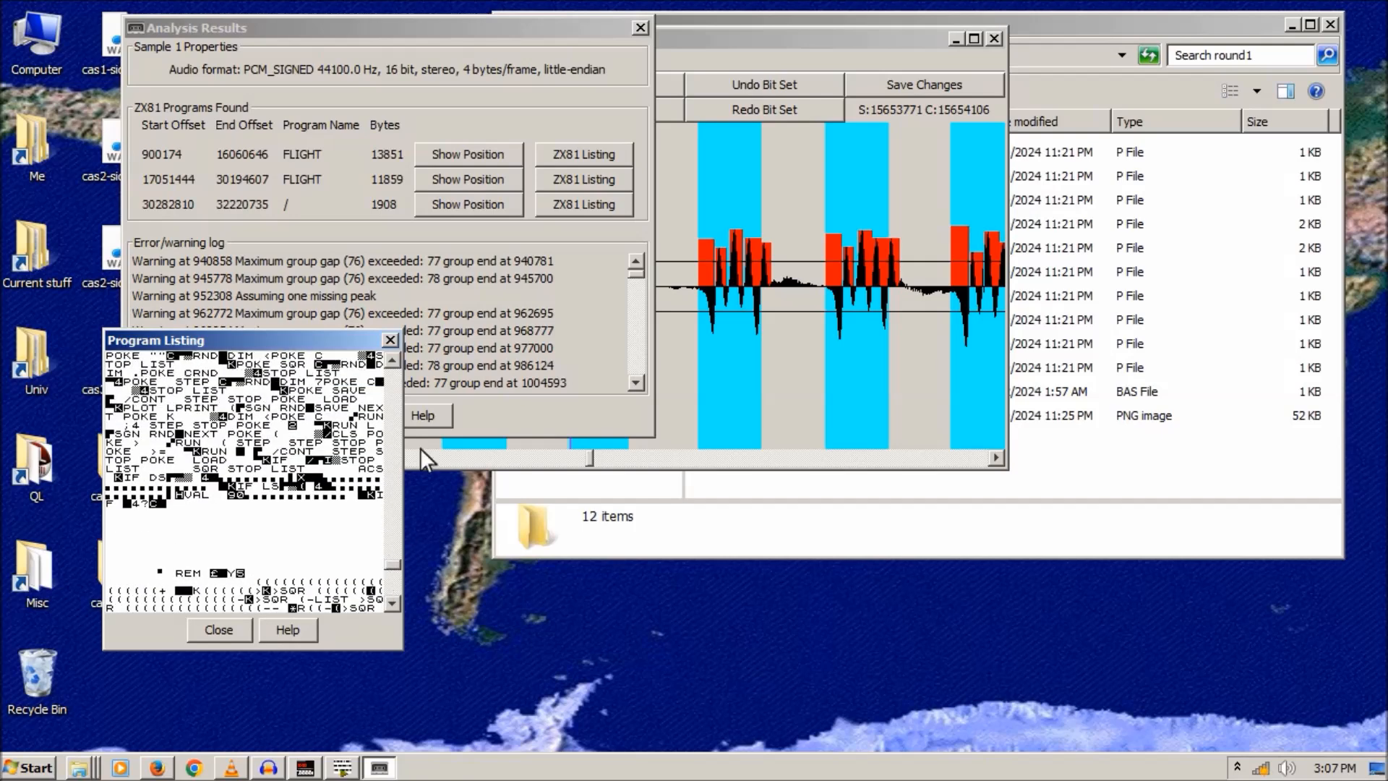
click(389, 340)
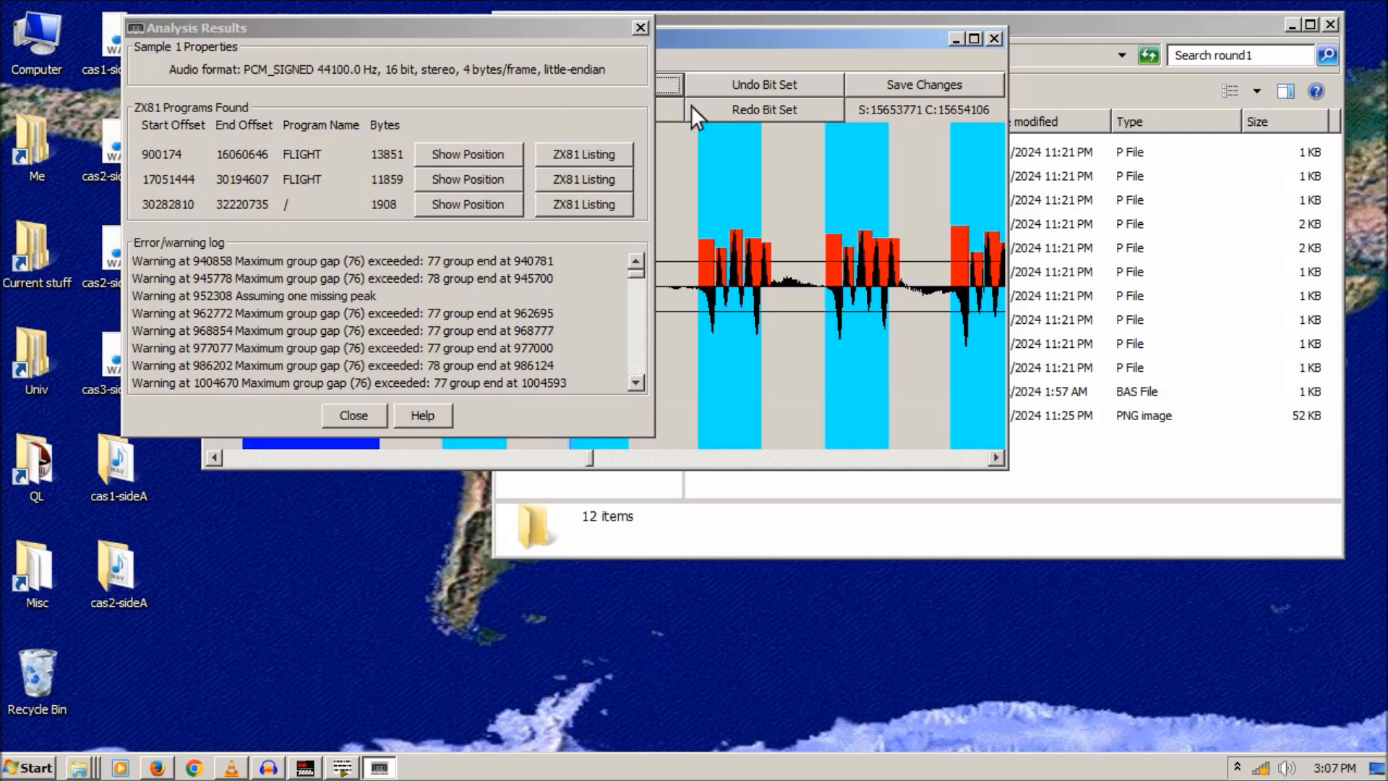
- Close the analysis results and reload cas2-sideA2.wav from file
click(640, 28)
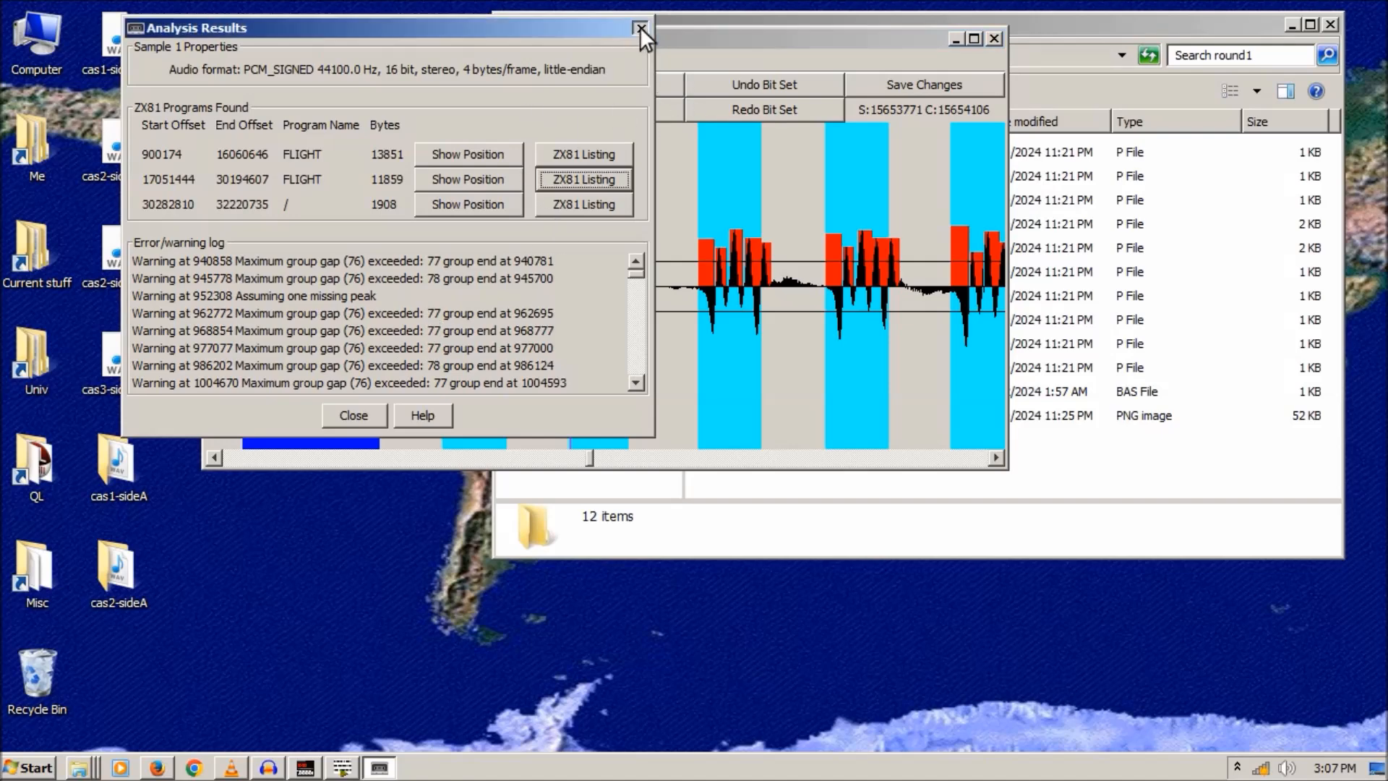
click(219, 60)
click(227, 84)
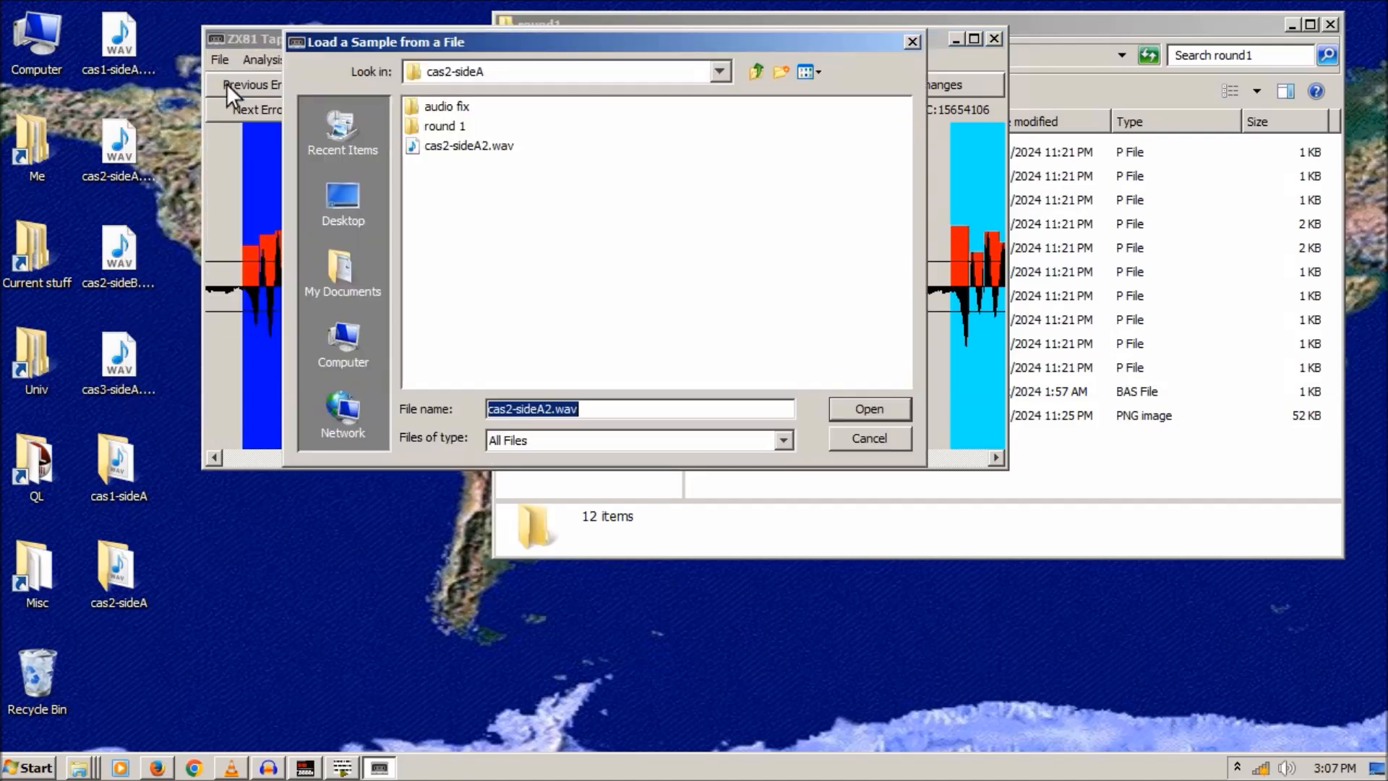
double_click(448, 148)
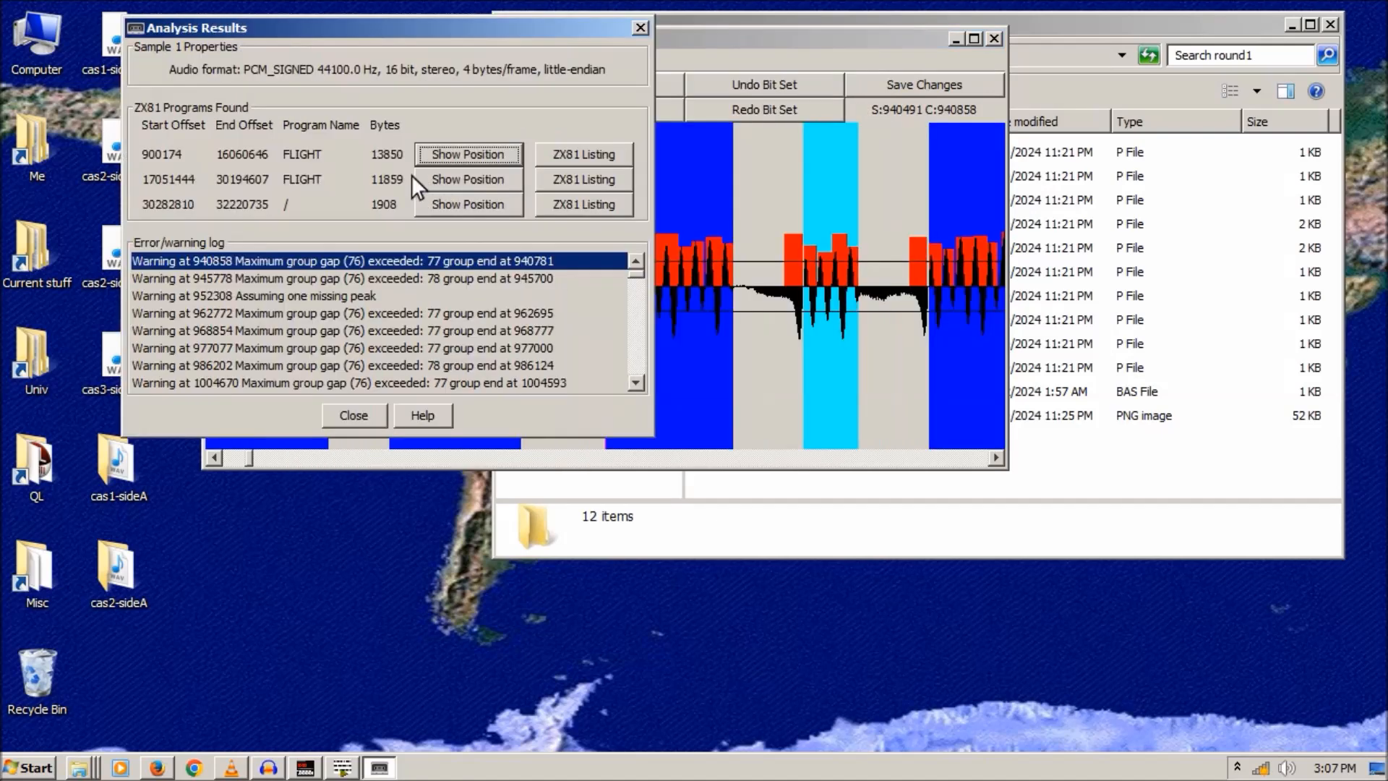
- Scroll the re-decoded first FLIGHT listing, now showing lines like 10 DIM B$(3)
click(562, 156)
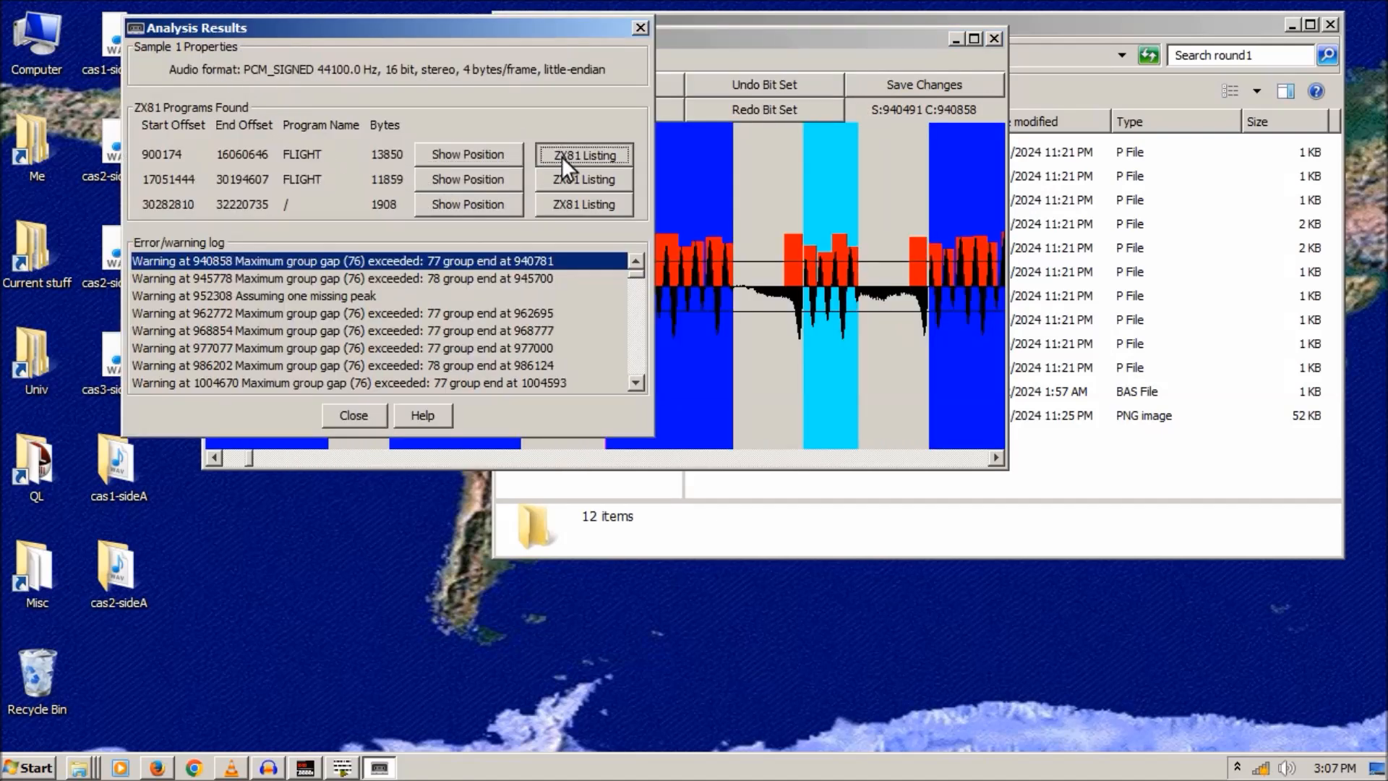
drag(395, 388, 392, 436)
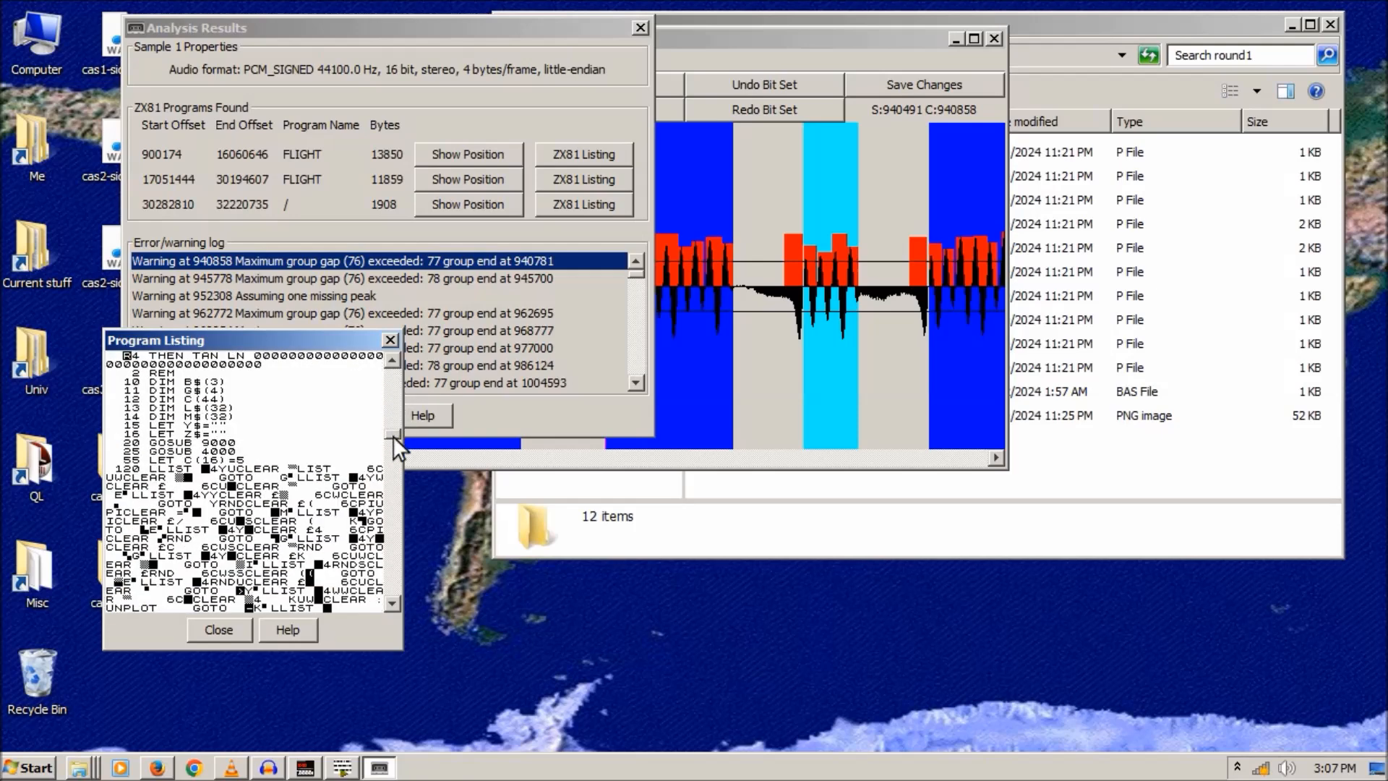
click(389, 363)
click(393, 361)
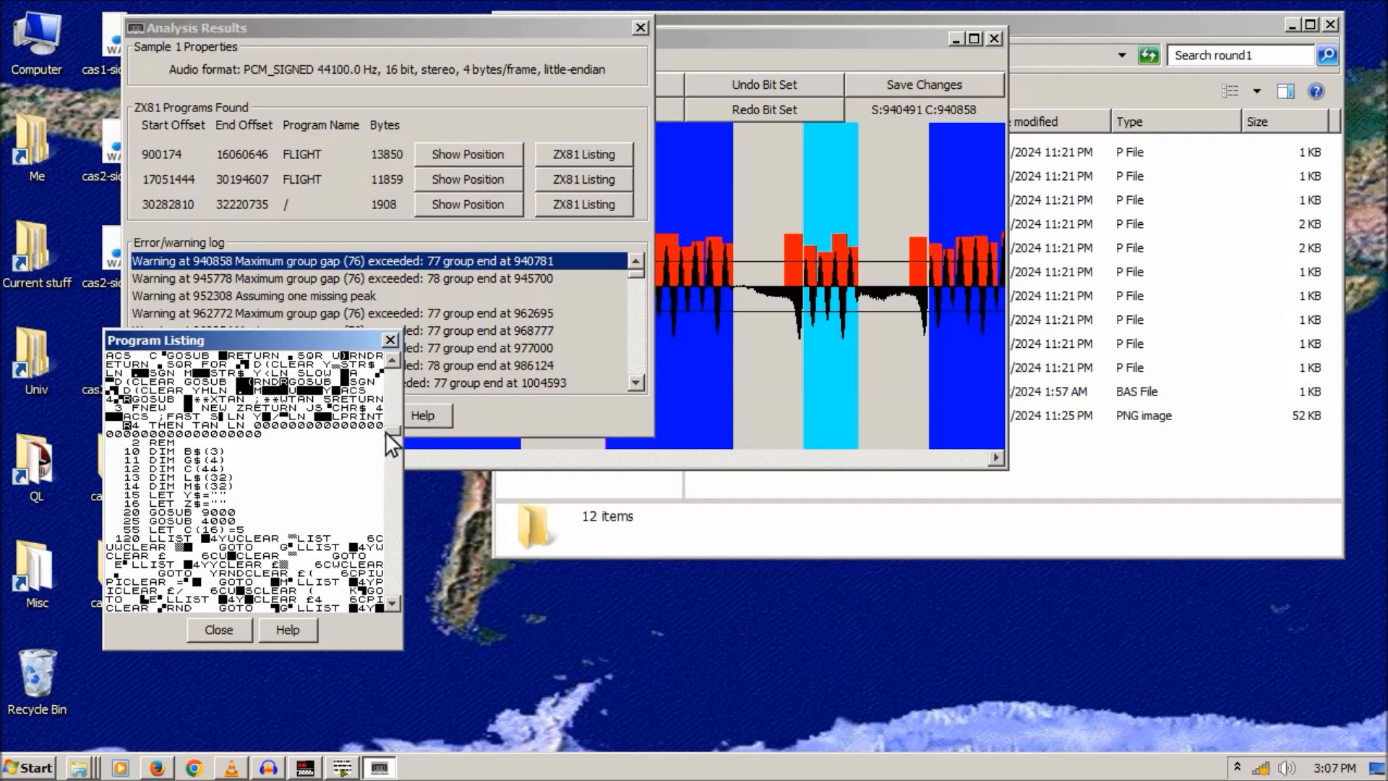
mouse_move(388, 430)
mouse_down()
mouse_move(397, 401)
mouse_move(387, 562)
mouse_move(409, 428)
mouse_up()
- Close the analysis results and move the listing window lower beside the waveform
click(714, 36)
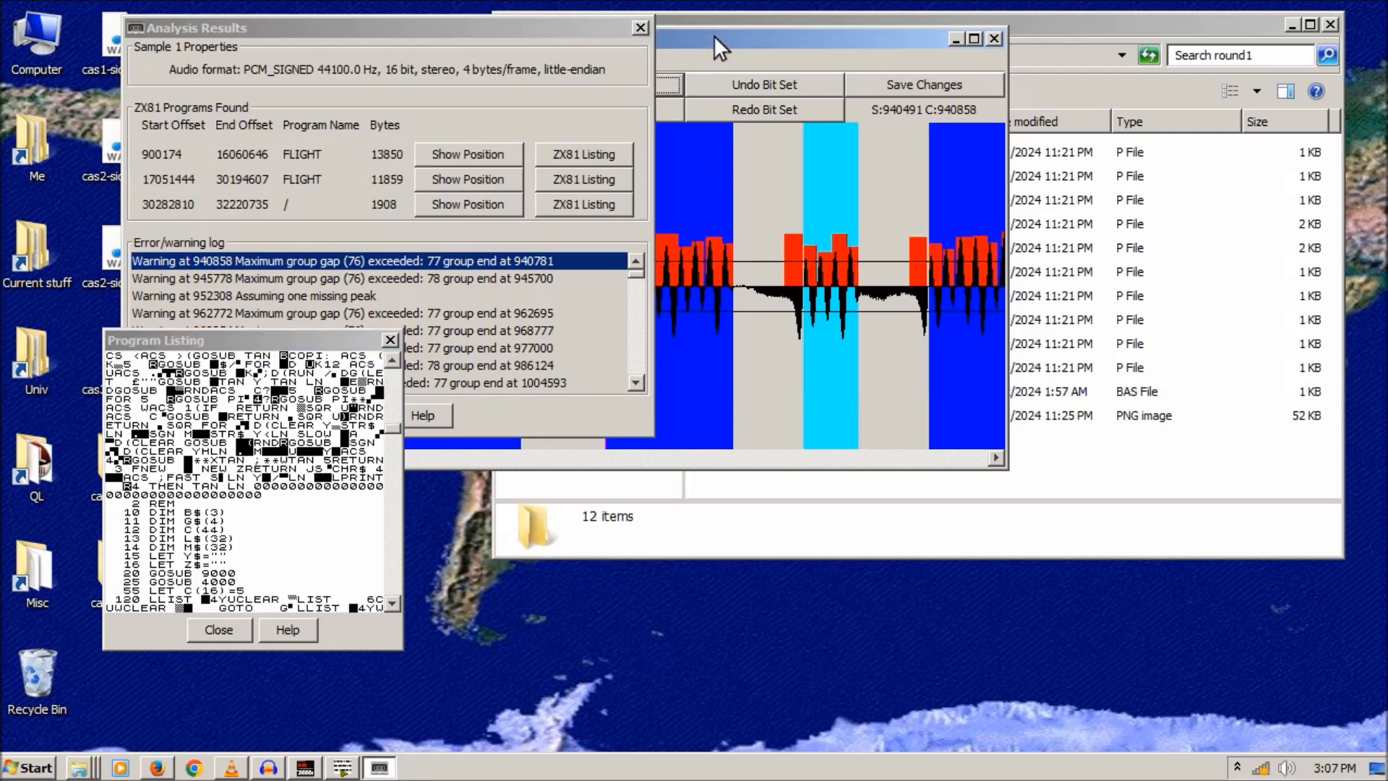
click(639, 28)
drag(277, 335, 287, 498)
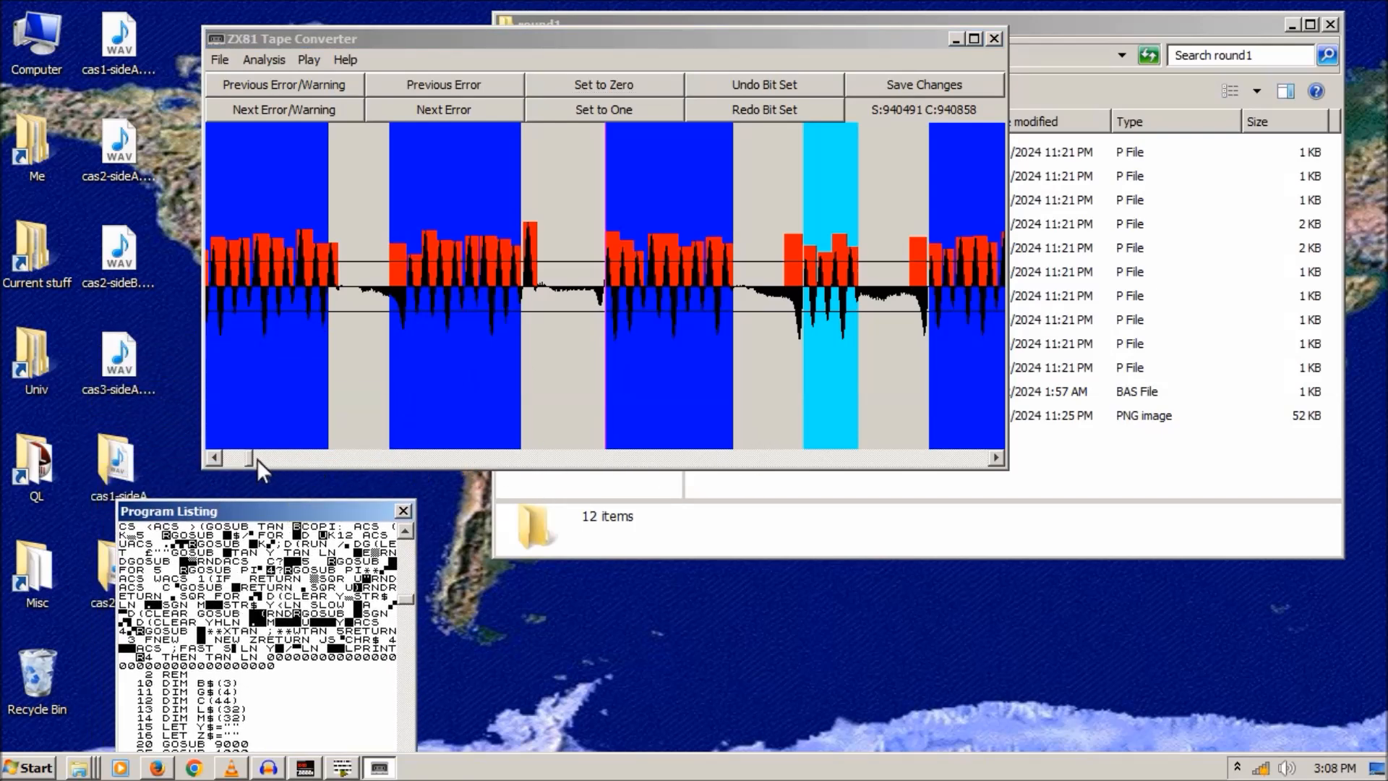
- Scroll the waveform to the damaged bit group near offset 9221396
drag(252, 458, 442, 475)
drag(312, 509, 271, 280)
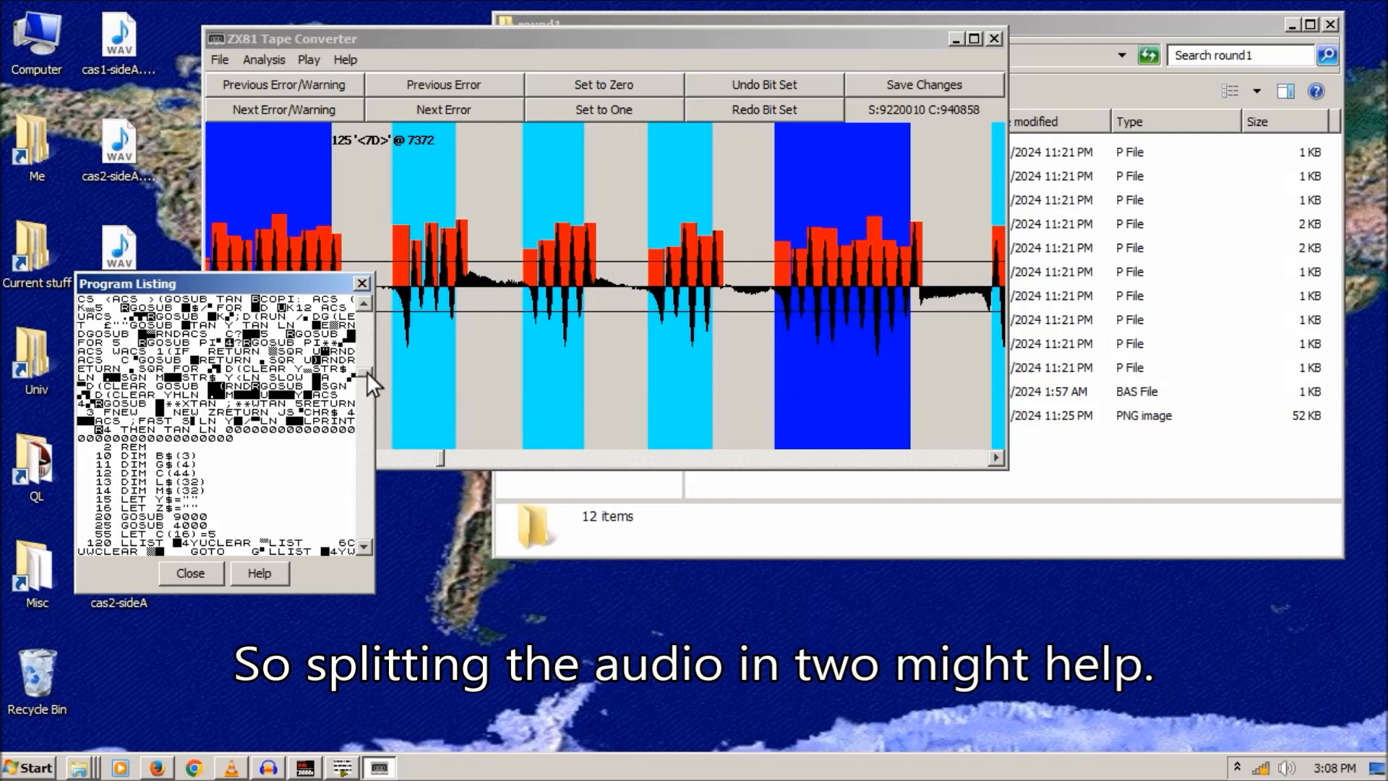
drag(366, 372, 366, 376)
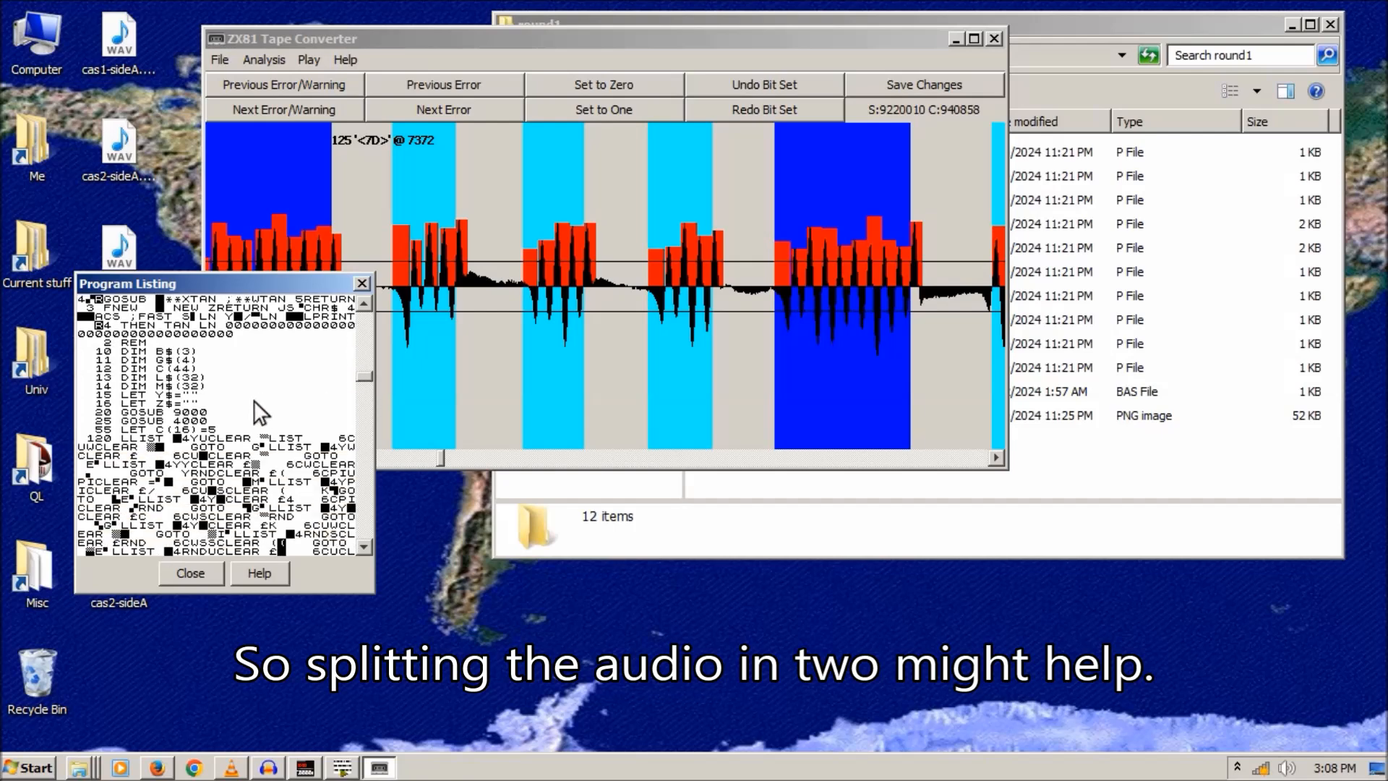
click(548, 324)
click(862, 455)
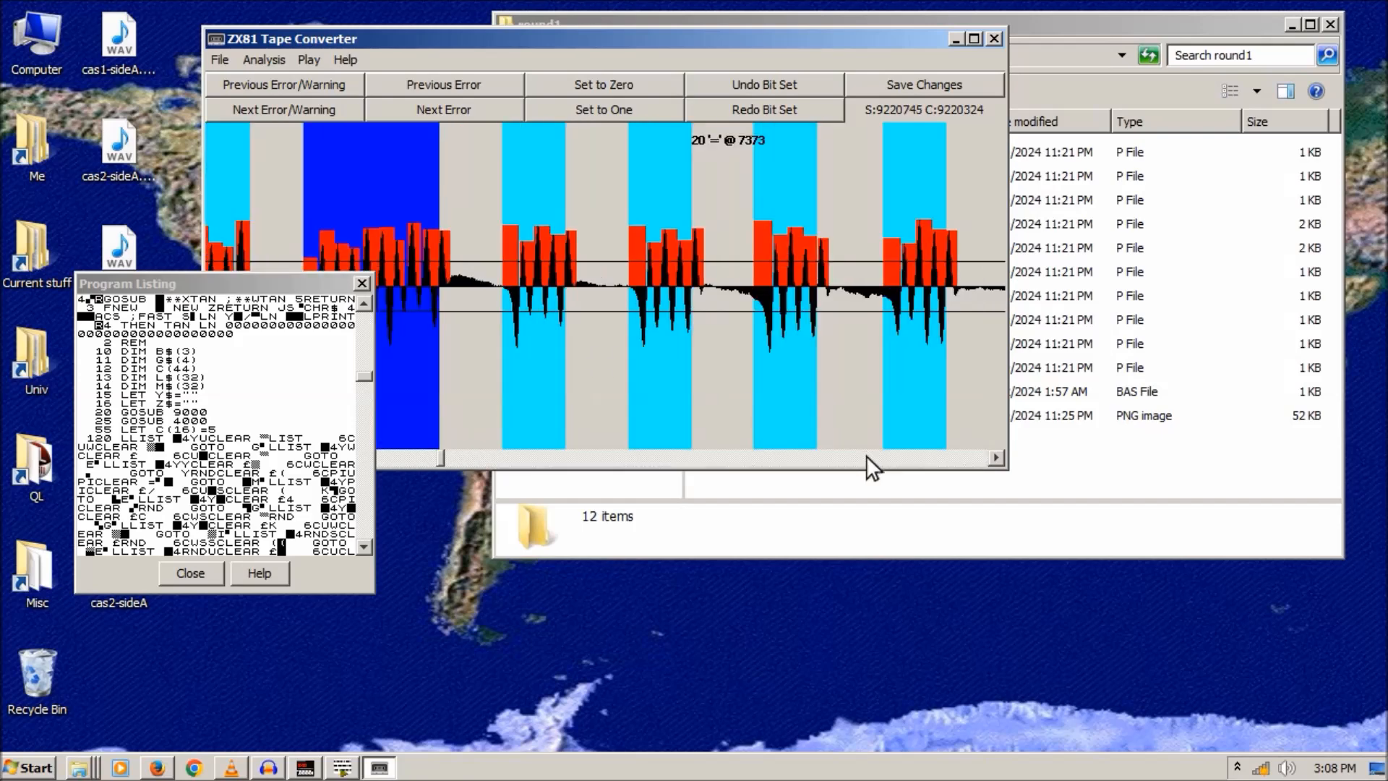
click(993, 457)
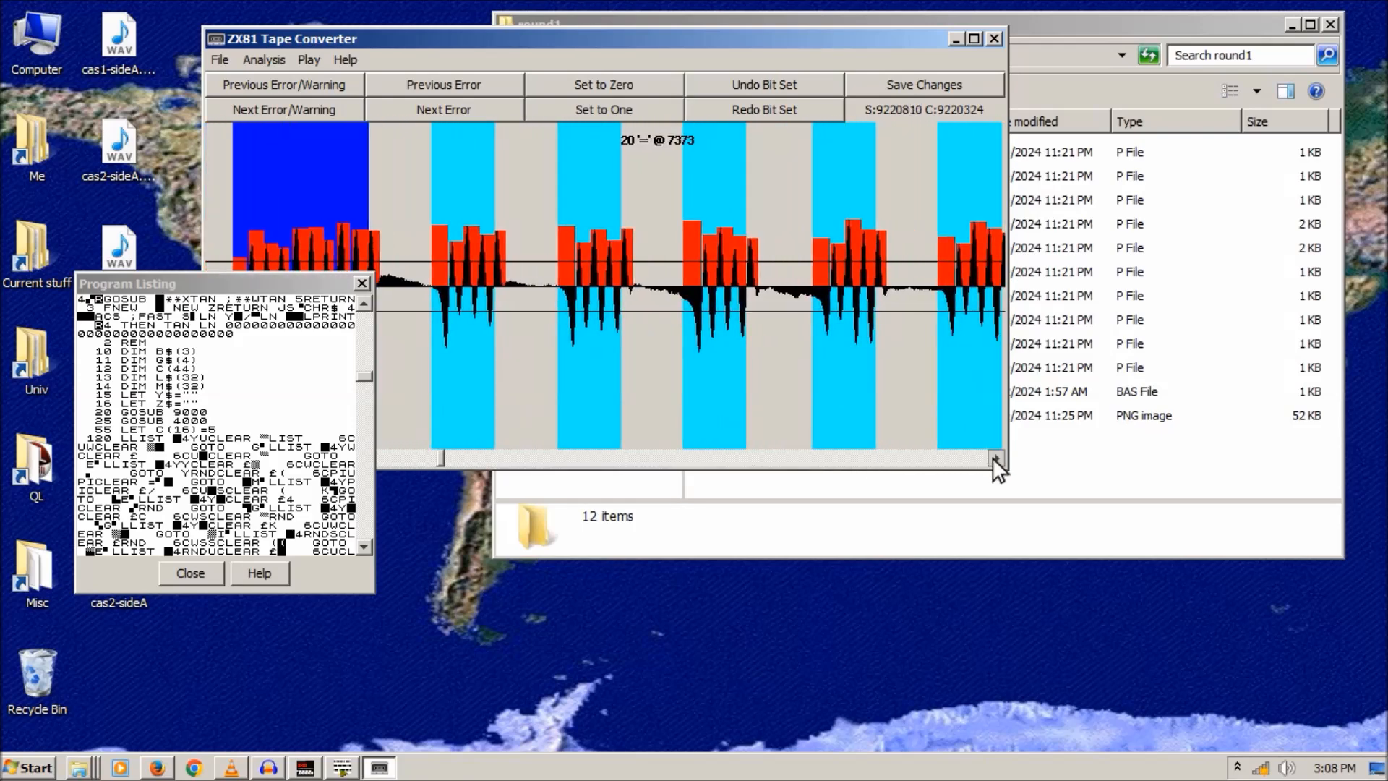
drag(993, 457, 994, 458)
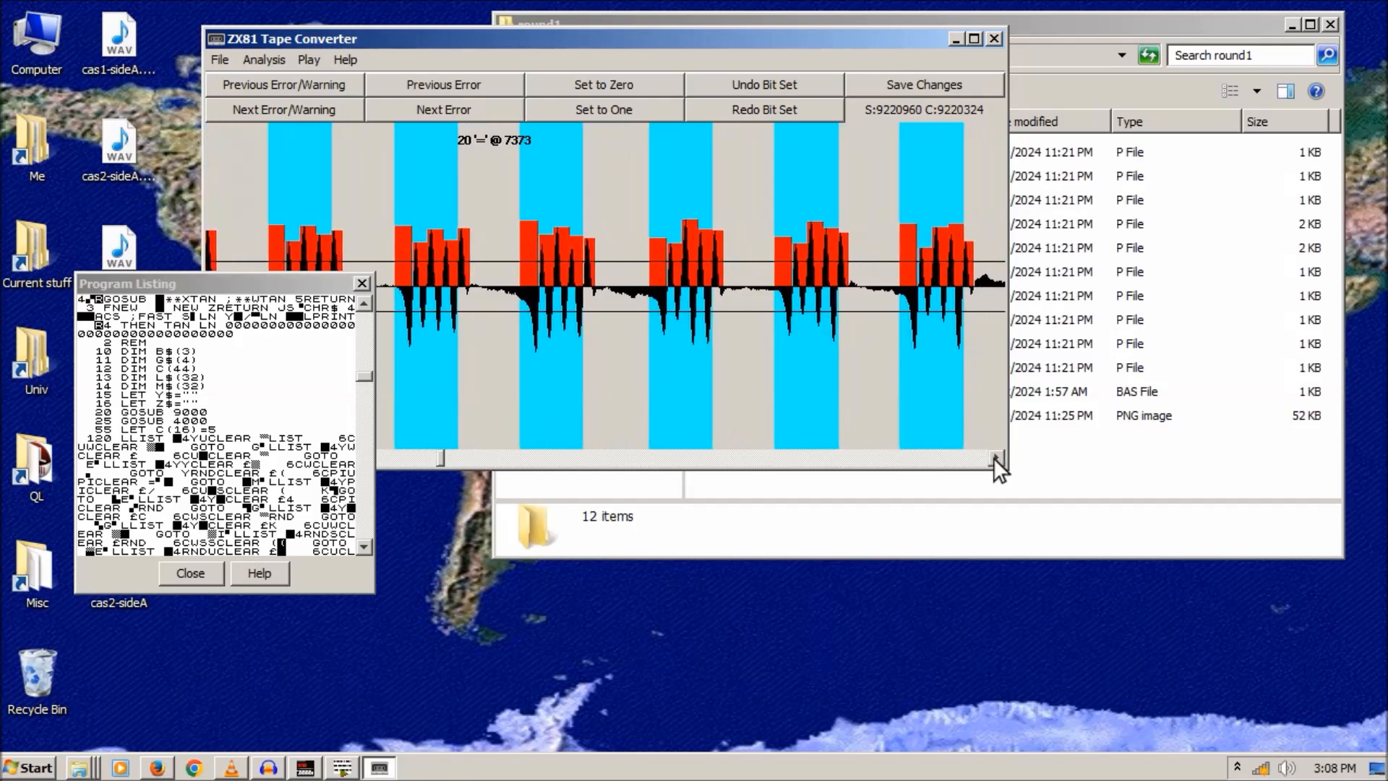
- Force the bit group at 9221396 to one, then close the results and listing
click(680, 143)
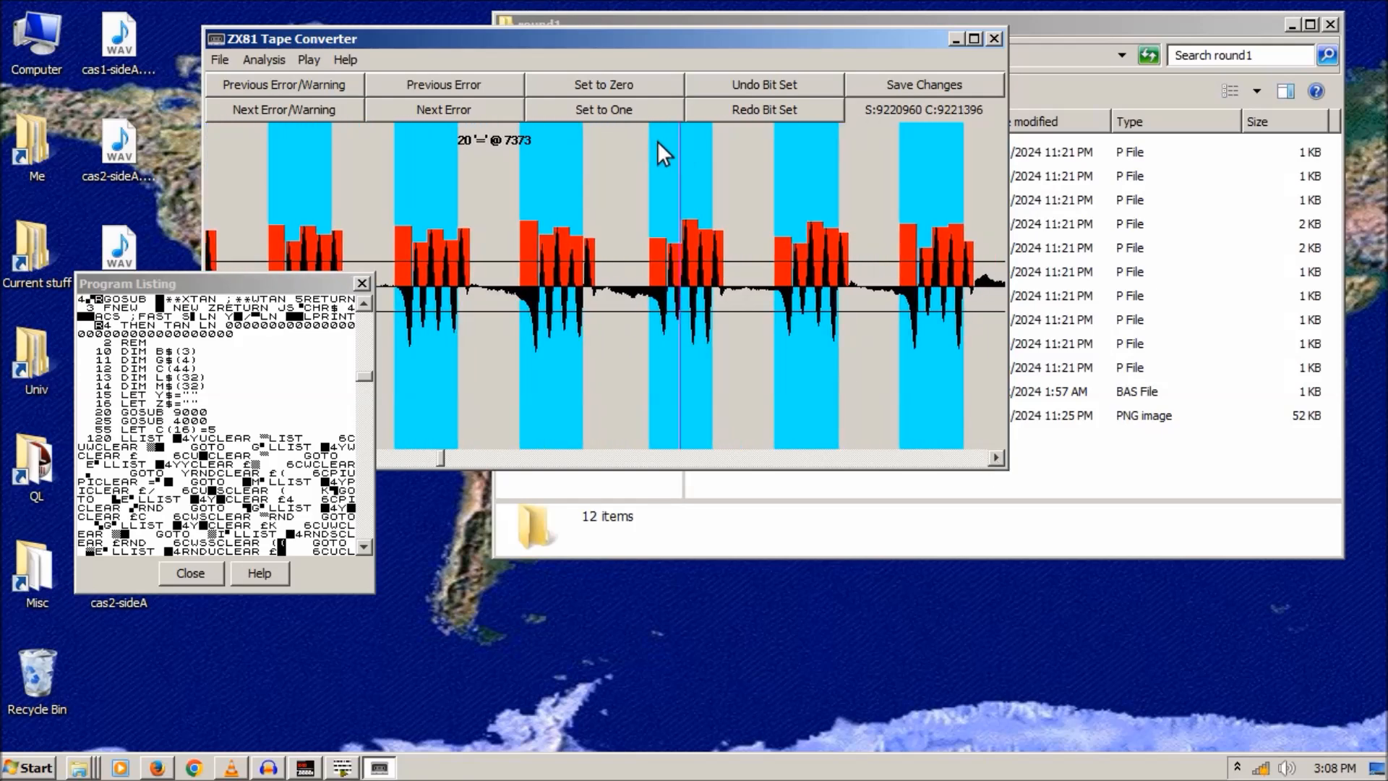
click(609, 111)
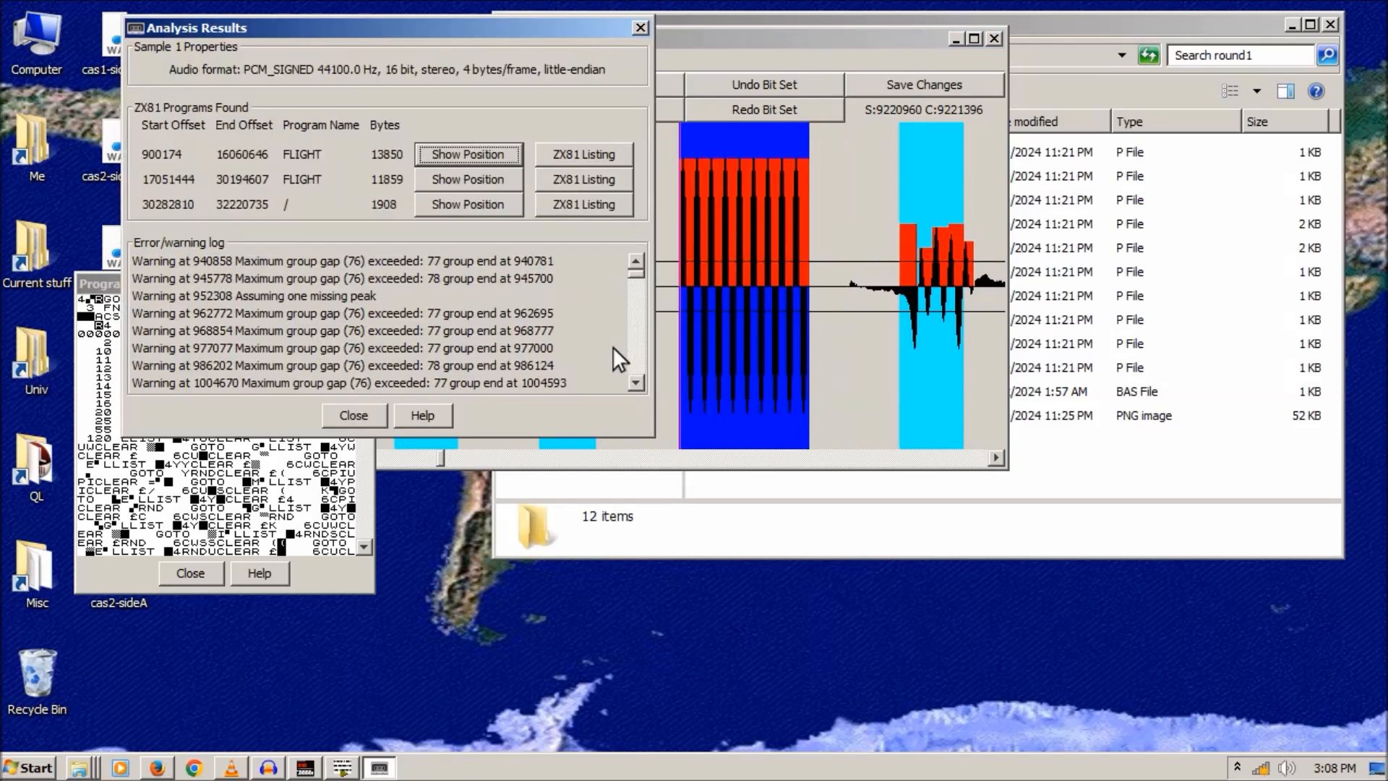
click(639, 28)
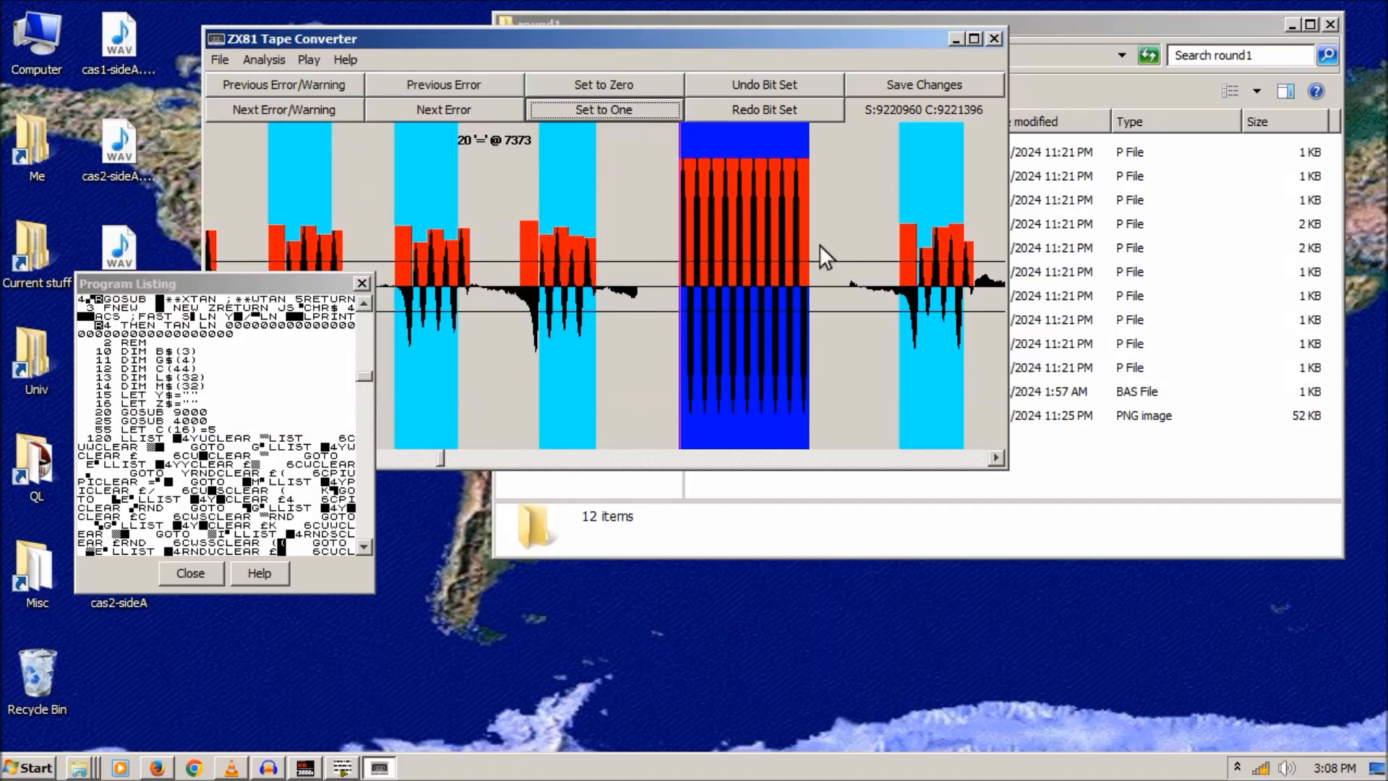
click(363, 284)
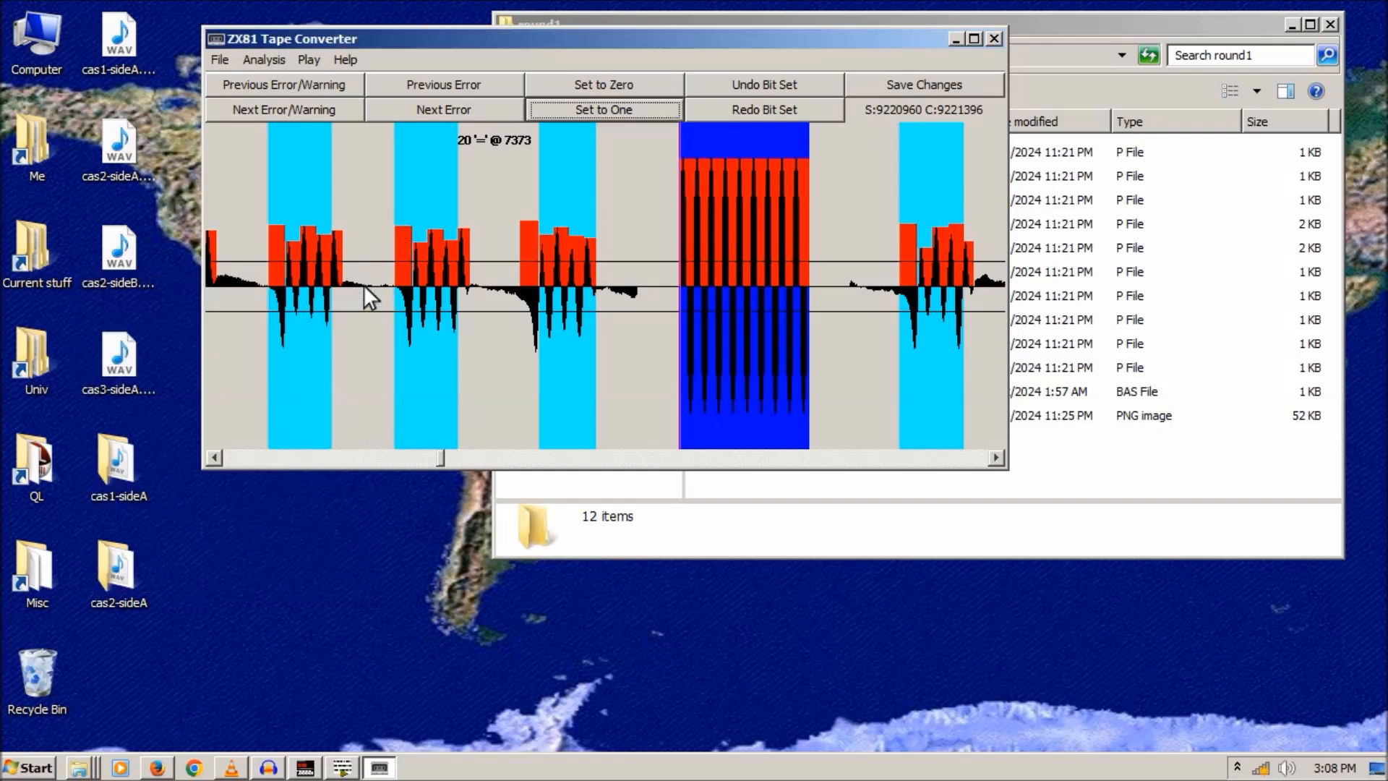
click(284, 61)
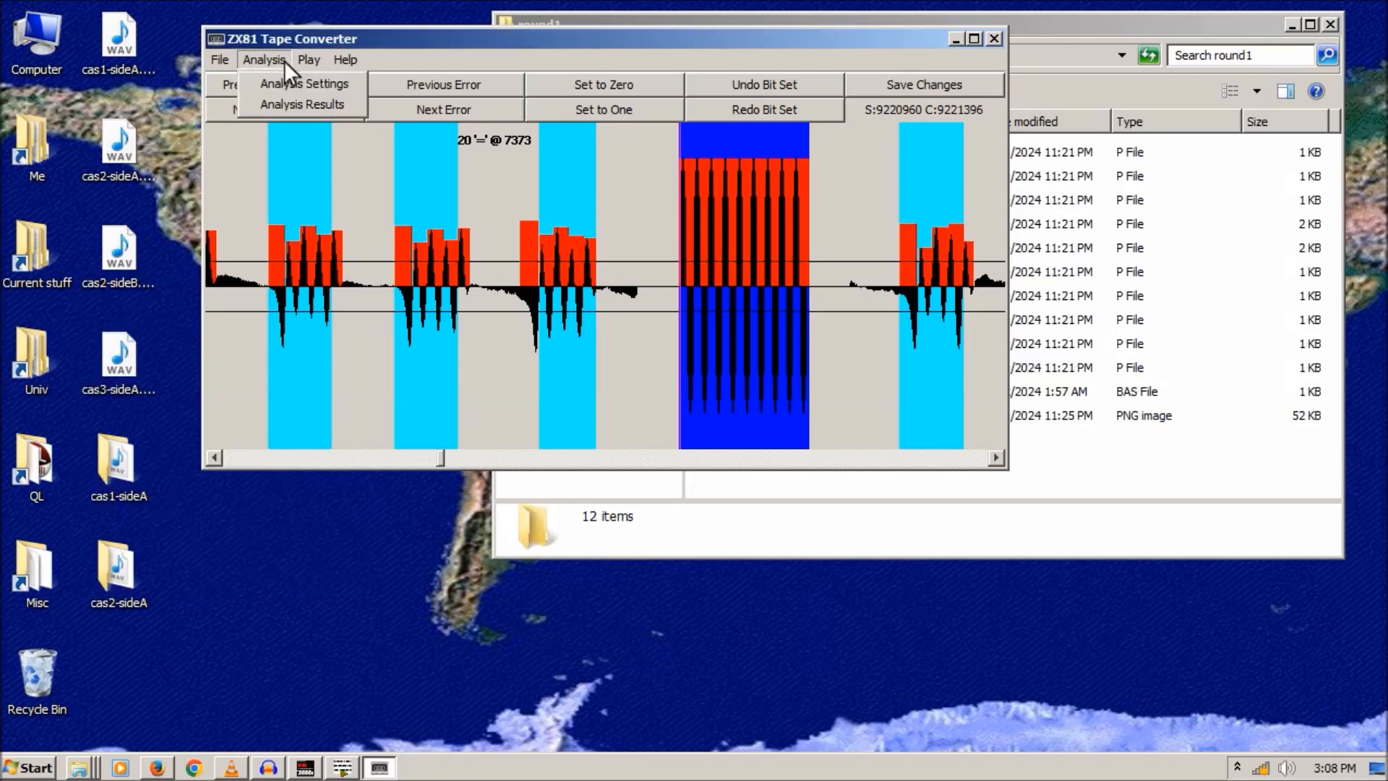
- Review the corrected first FLIGHT listing, now annotated 20 '=' @ 7373, beside the waveform
click(289, 102)
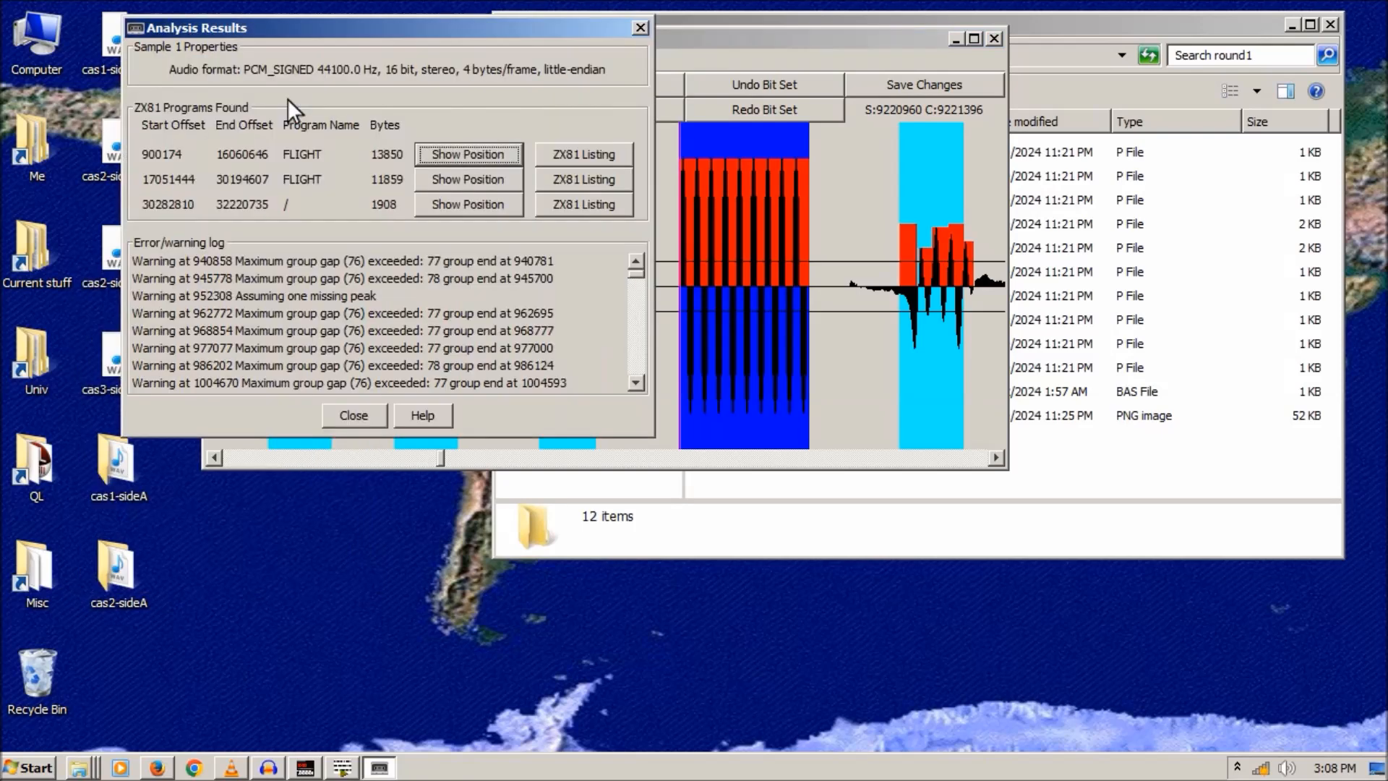
click(546, 150)
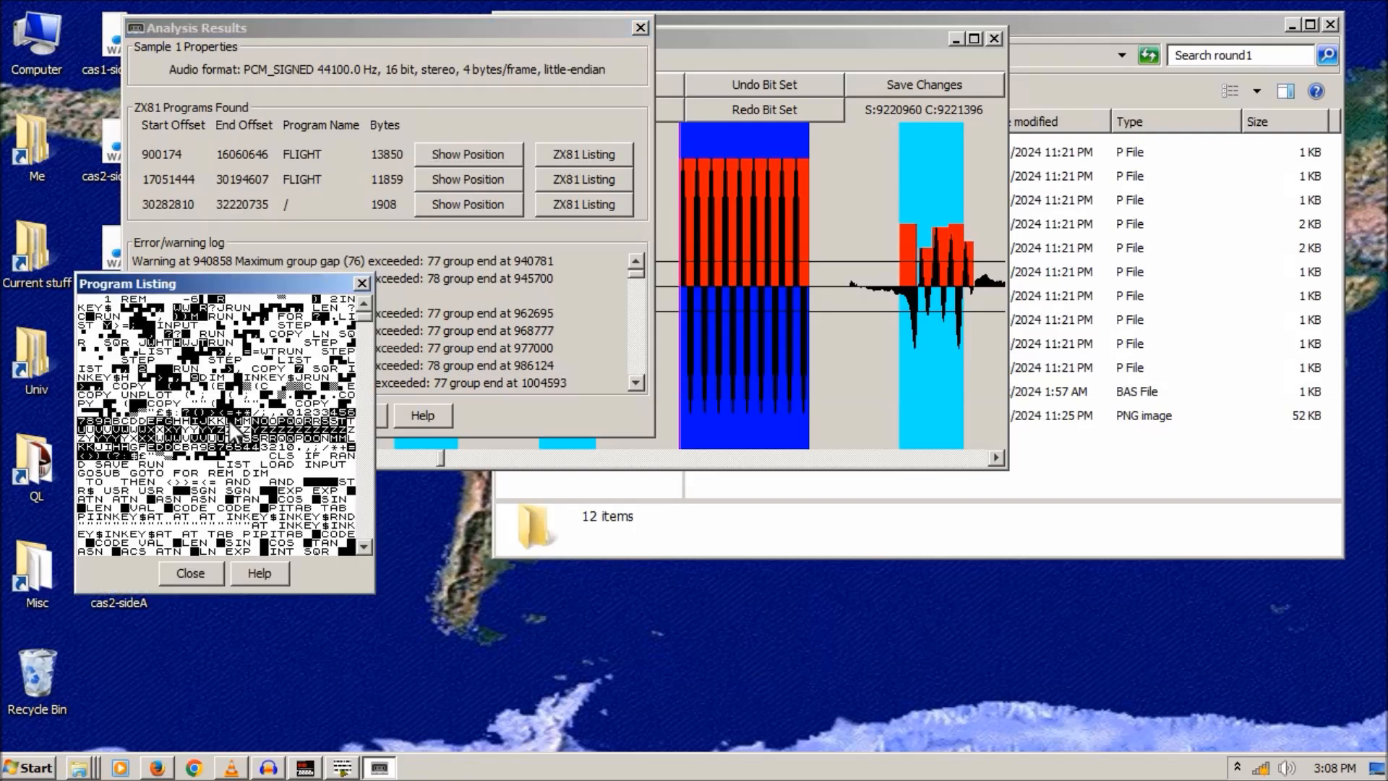
drag(363, 311, 371, 374)
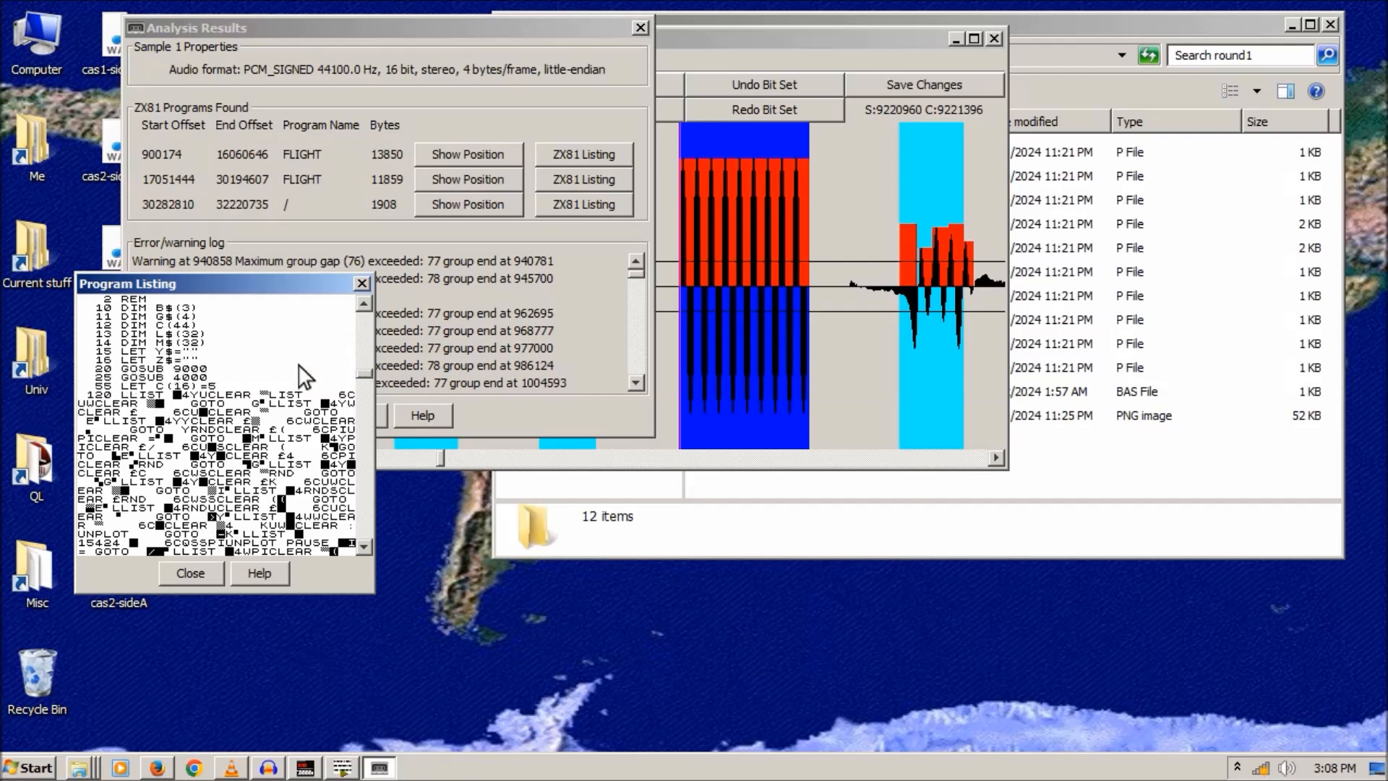
click(758, 38)
click(646, 29)
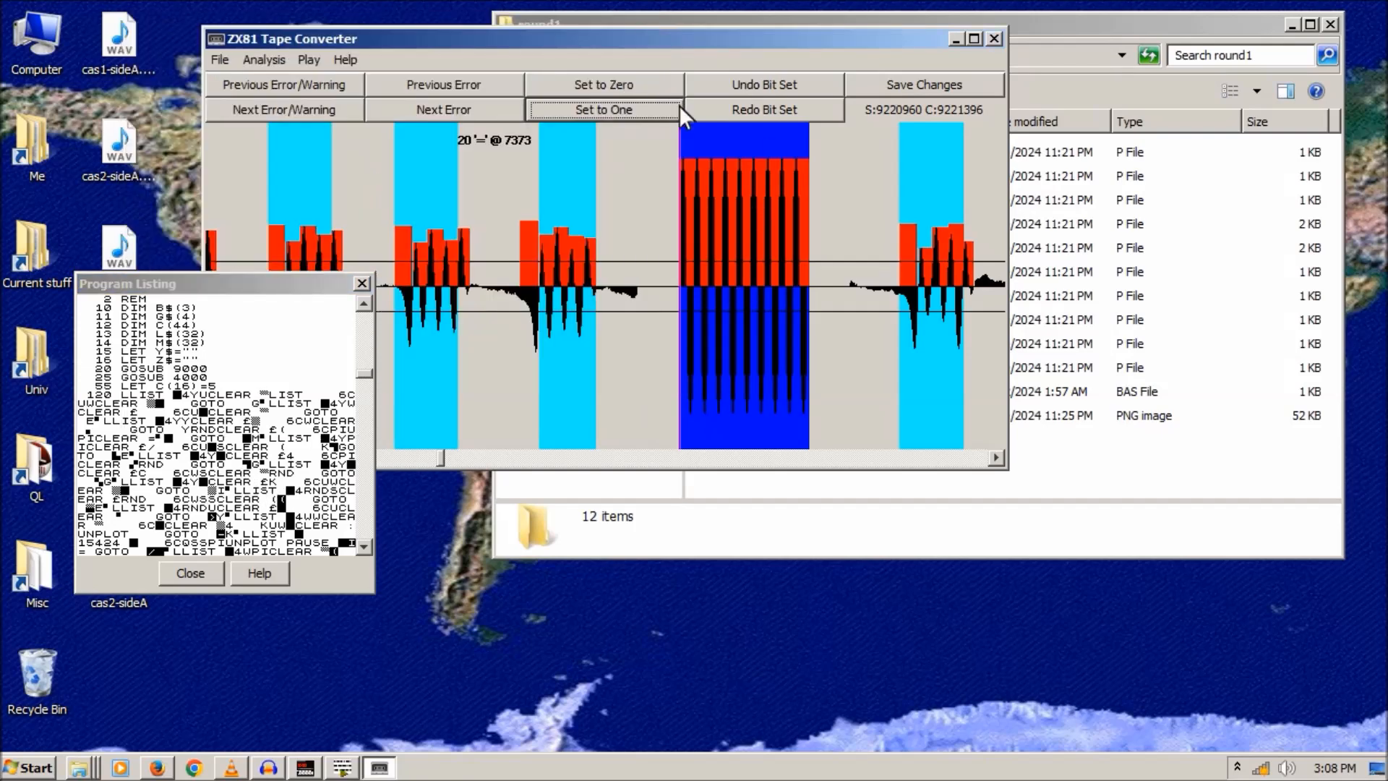
- Force the first two damaged bit groups near offset 9221380 to zero
click(672, 139)
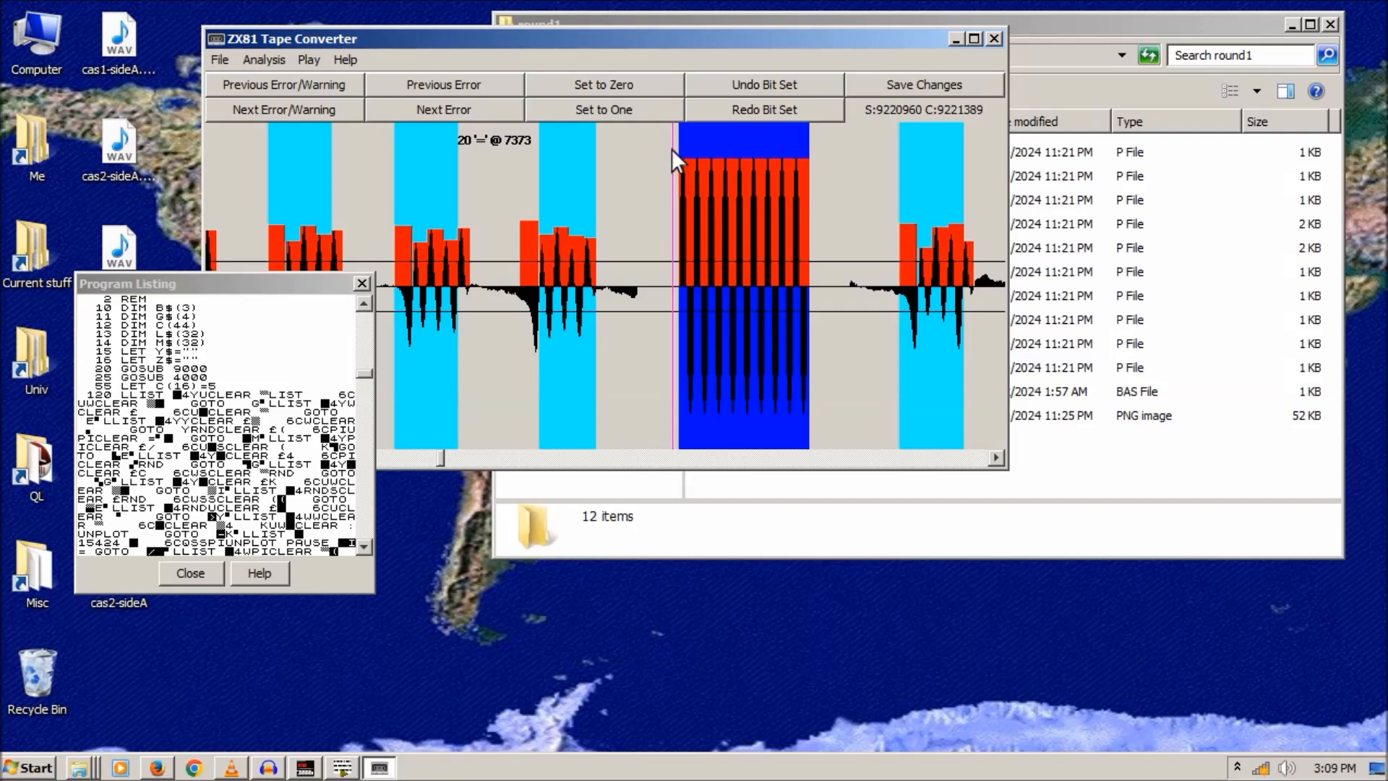
click(662, 141)
click(610, 86)
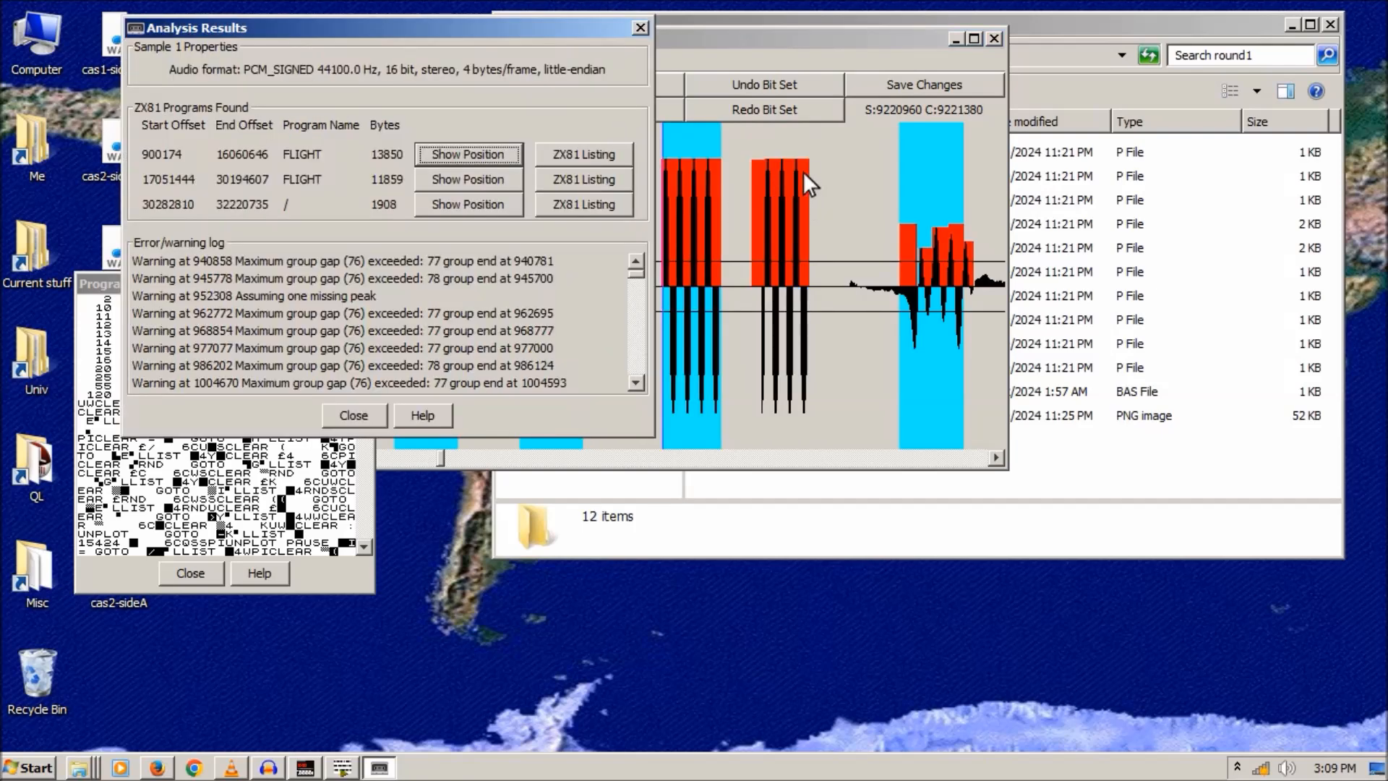
click(641, 31)
click(771, 133)
click(622, 84)
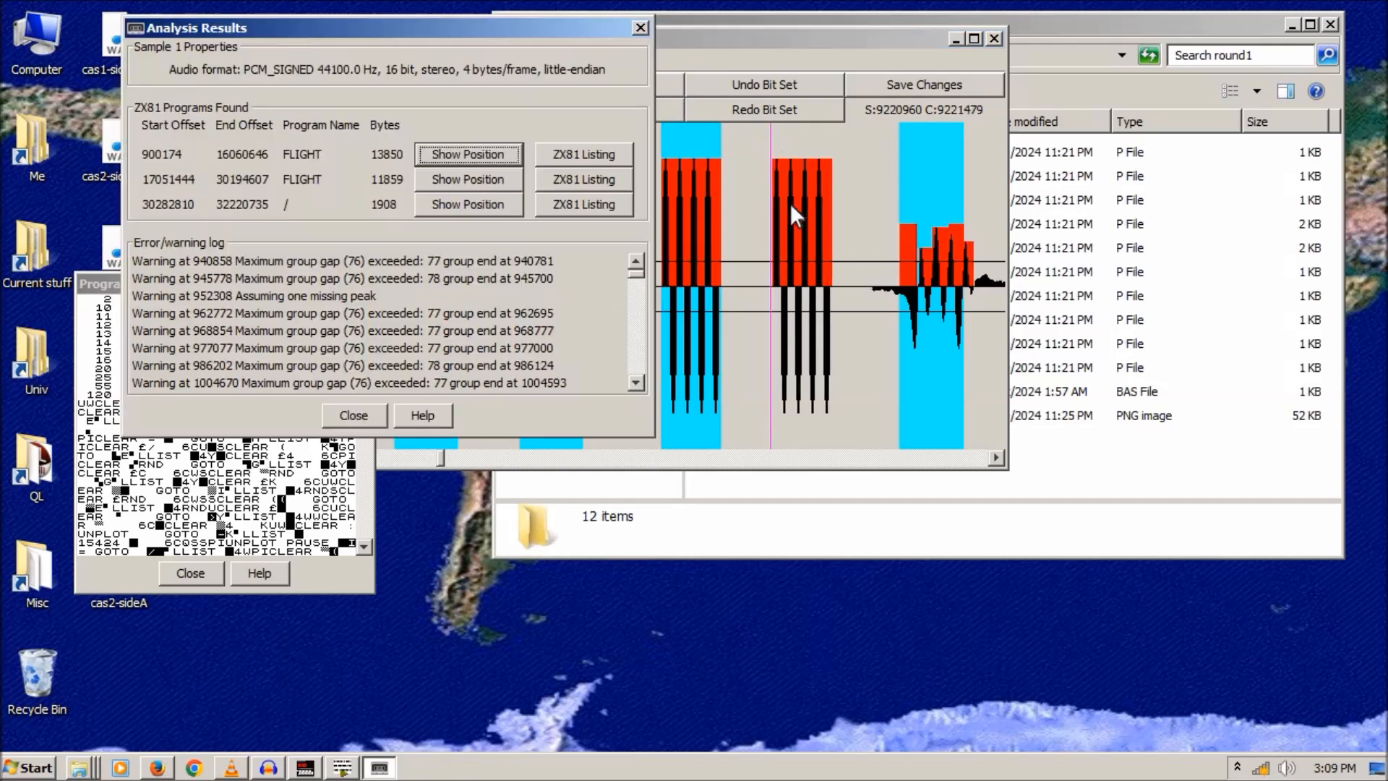
click(641, 29)
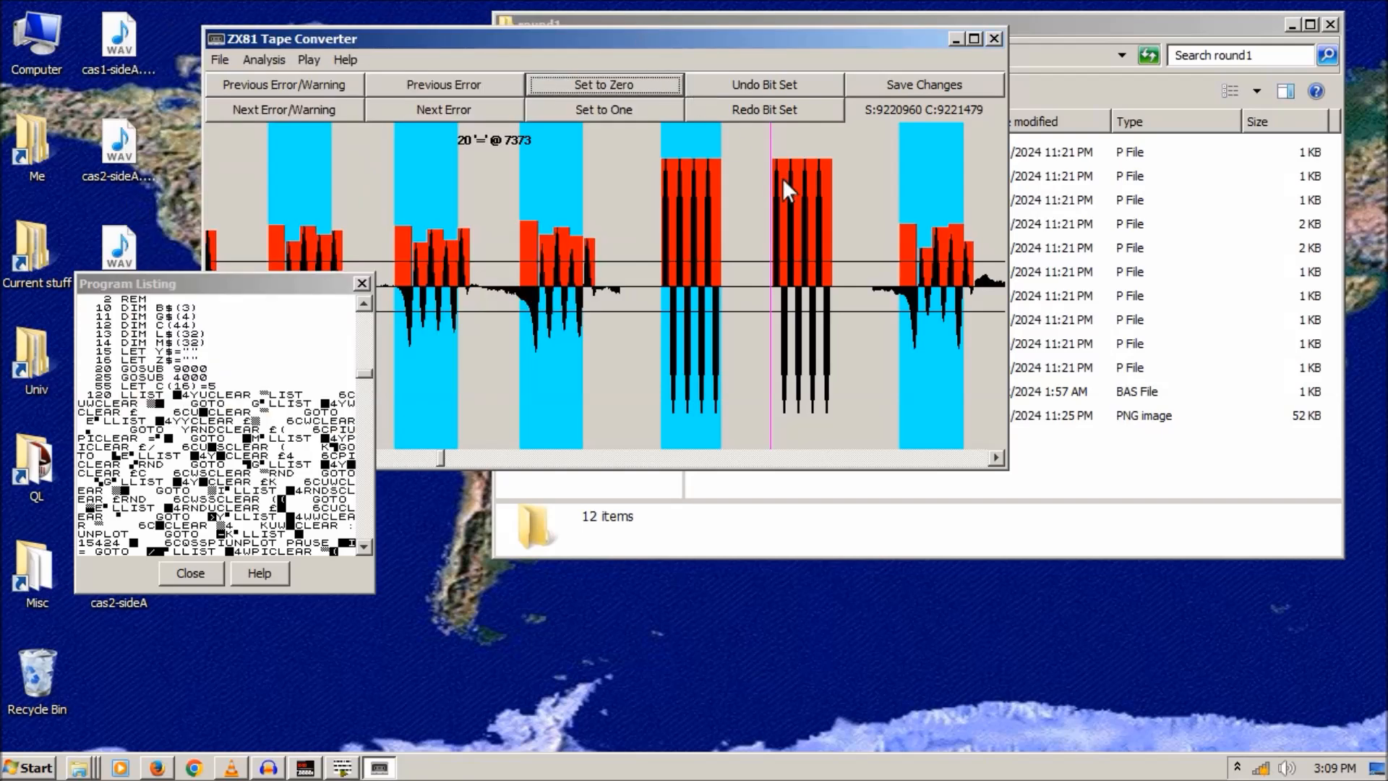
- Zero the remaining damaged bit groups toward offset 9221487, then close the listing
click(613, 85)
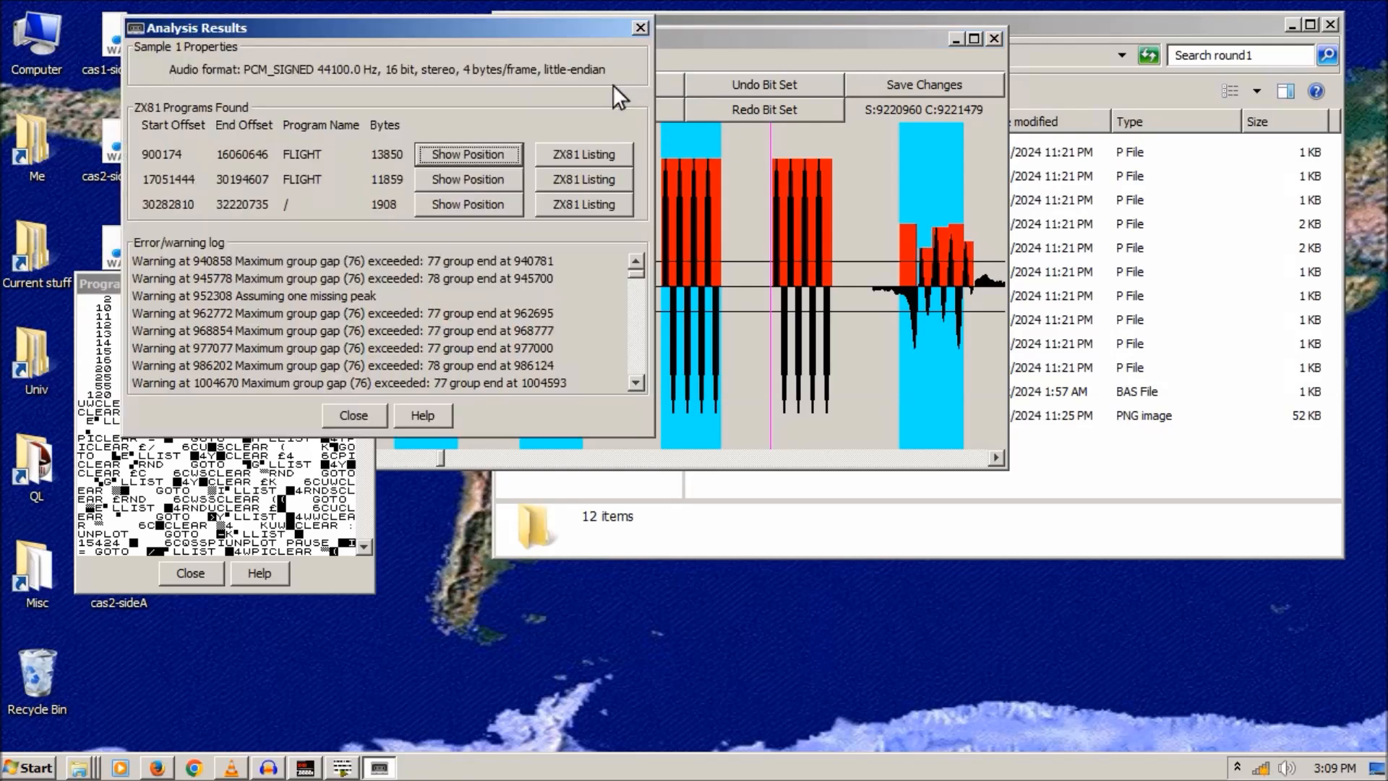
click(640, 28)
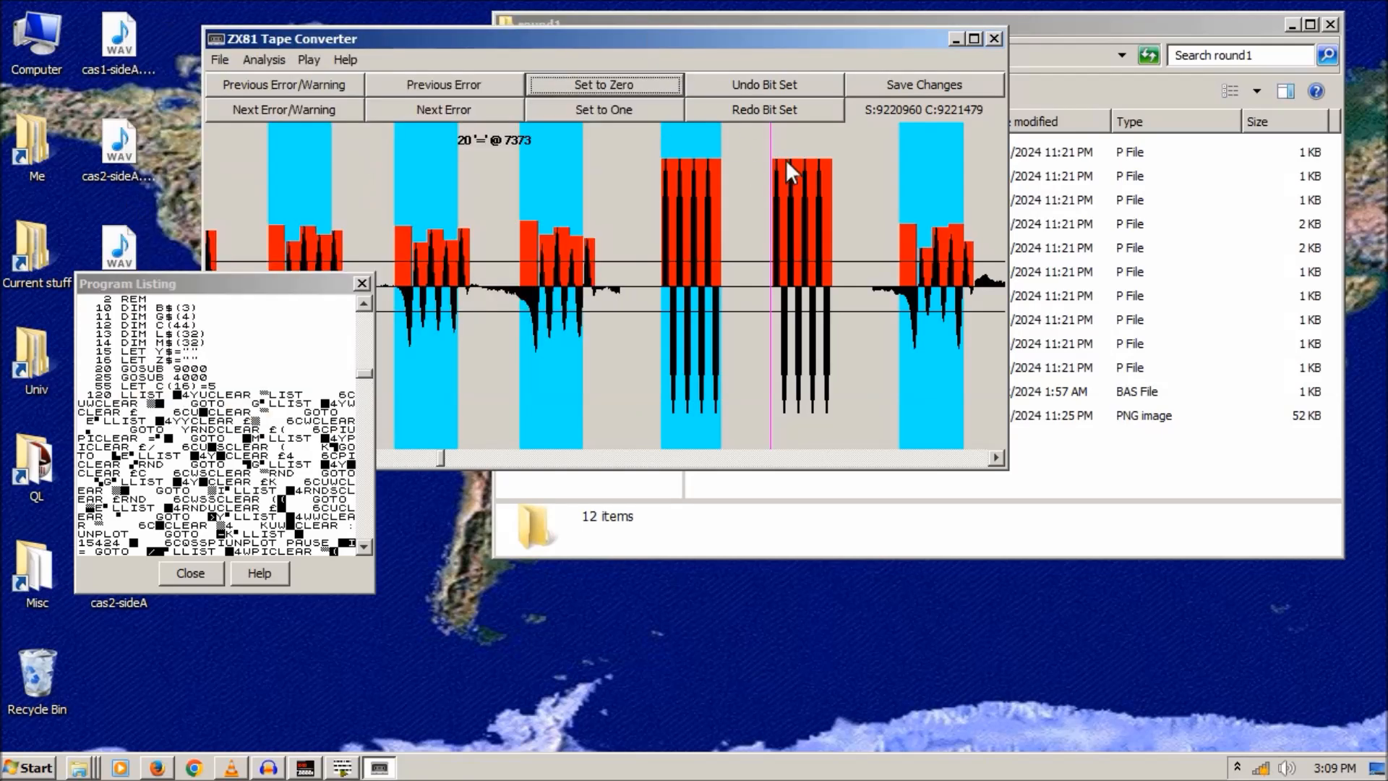
click(779, 158)
click(627, 83)
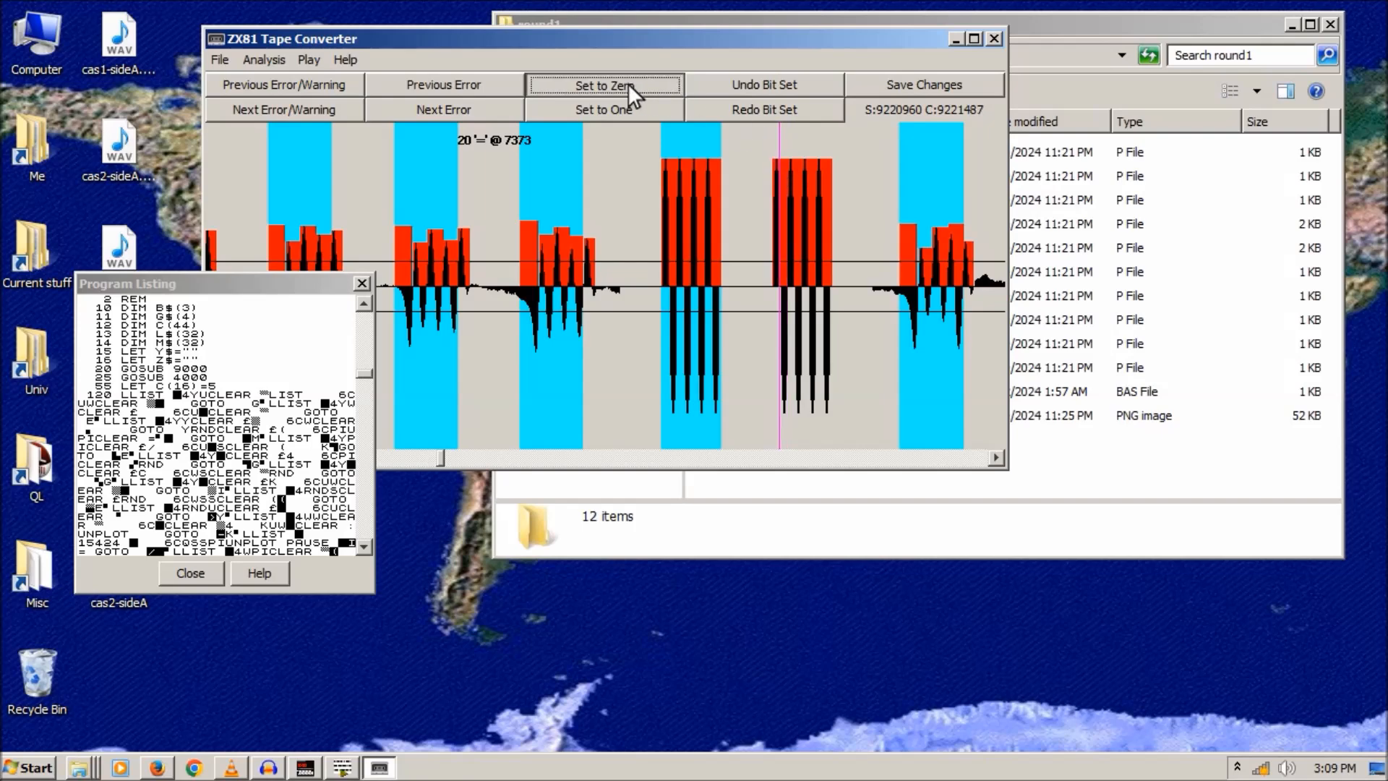
click(640, 28)
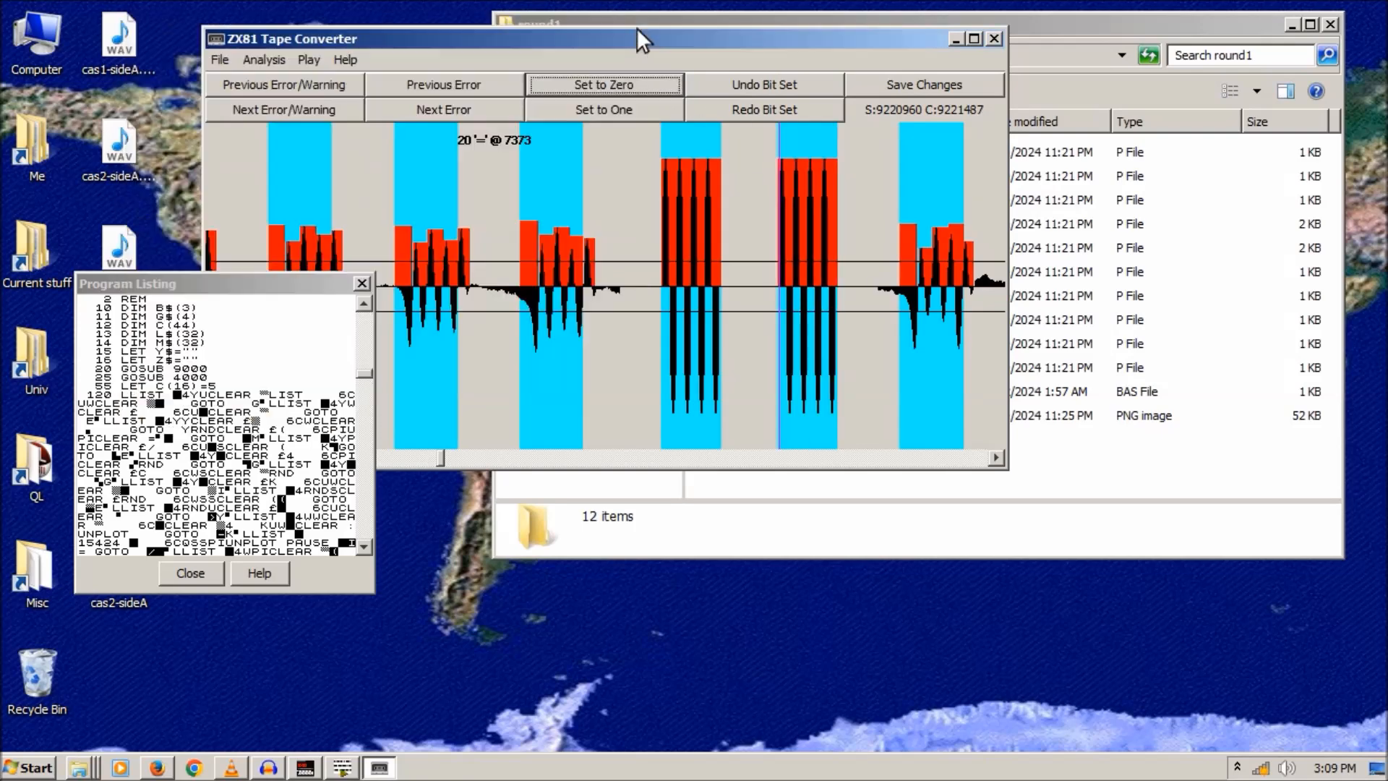
click(362, 283)
- Force the faulty bit at offset 7620910 to one and review the first FLIGHT listing
drag(445, 458, 406, 465)
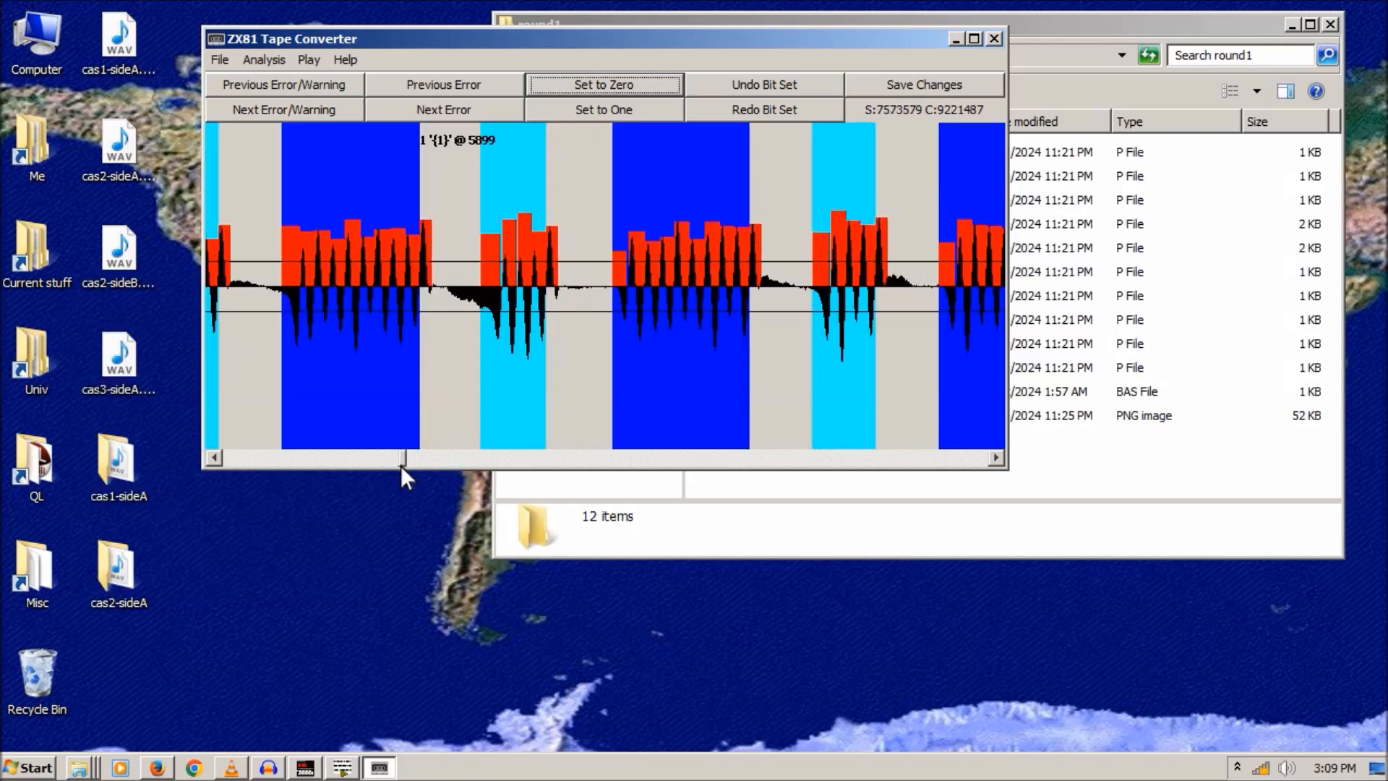
click(522, 178)
click(608, 115)
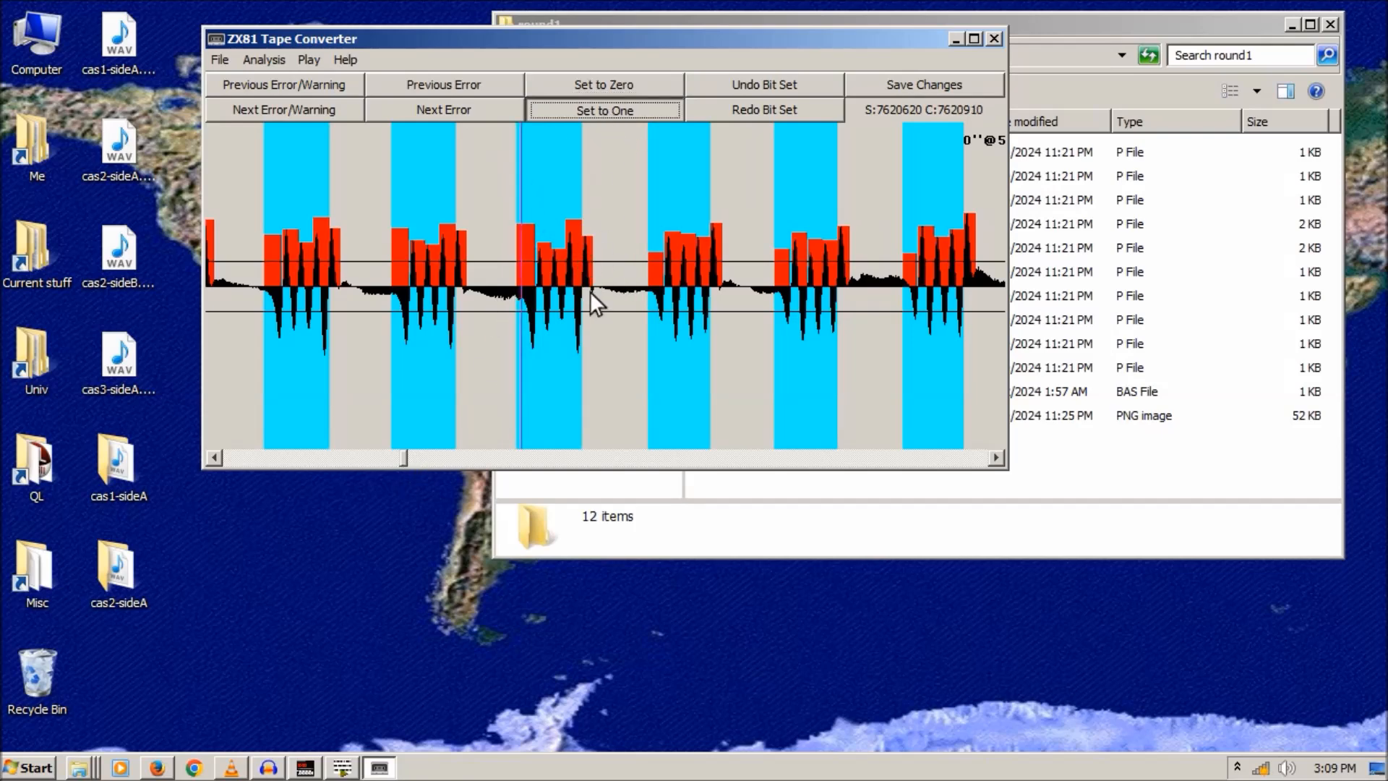
click(564, 154)
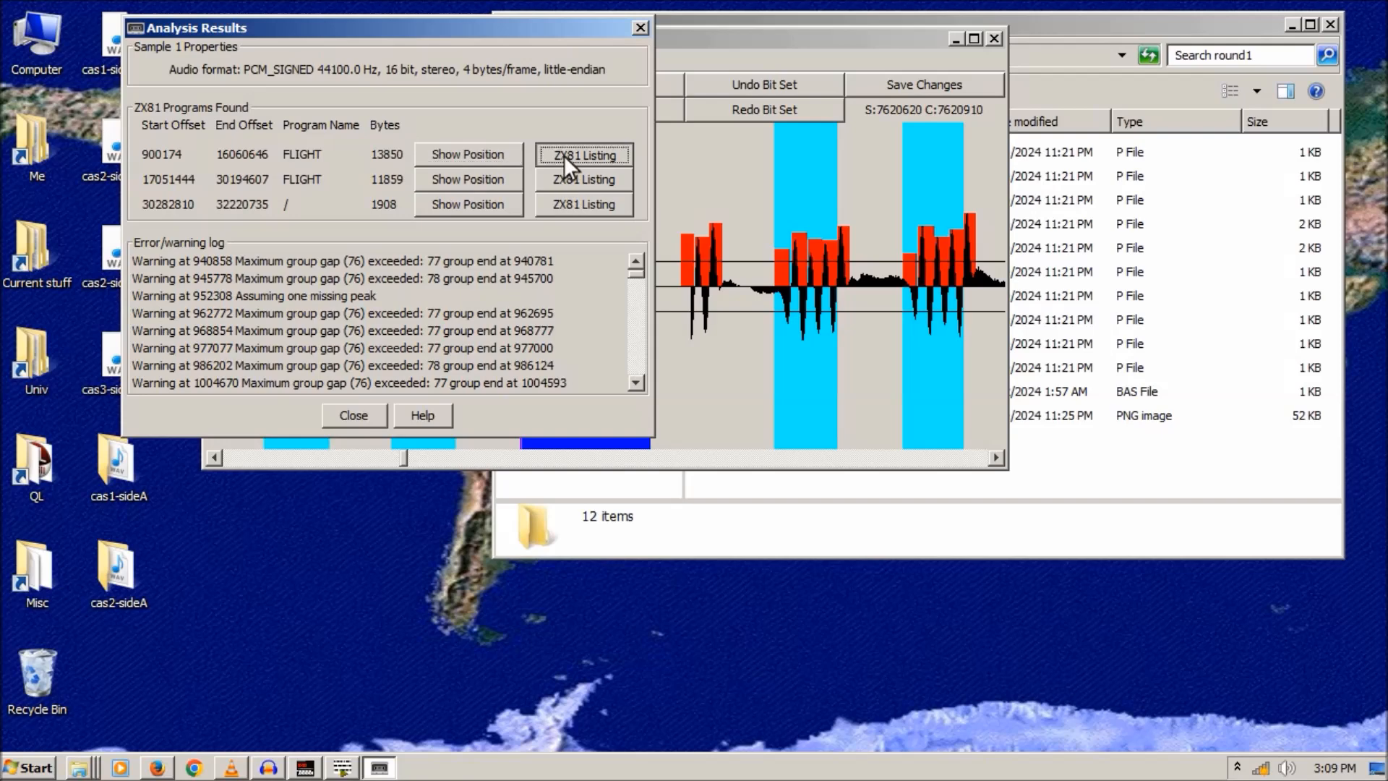
drag(367, 319, 354, 376)
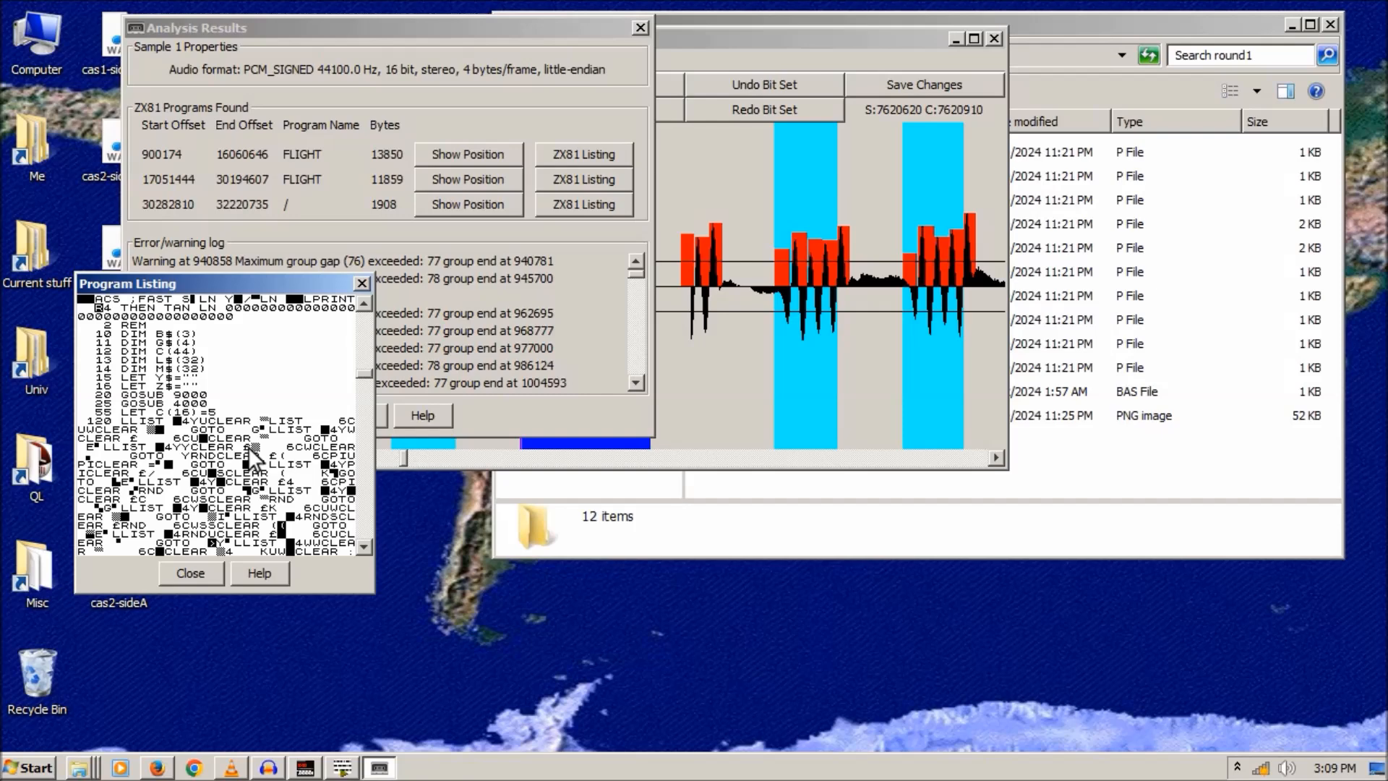
- Scroll the Program Listing up and close Analysis Results so the waveform editor is in front
drag(369, 374, 374, 314)
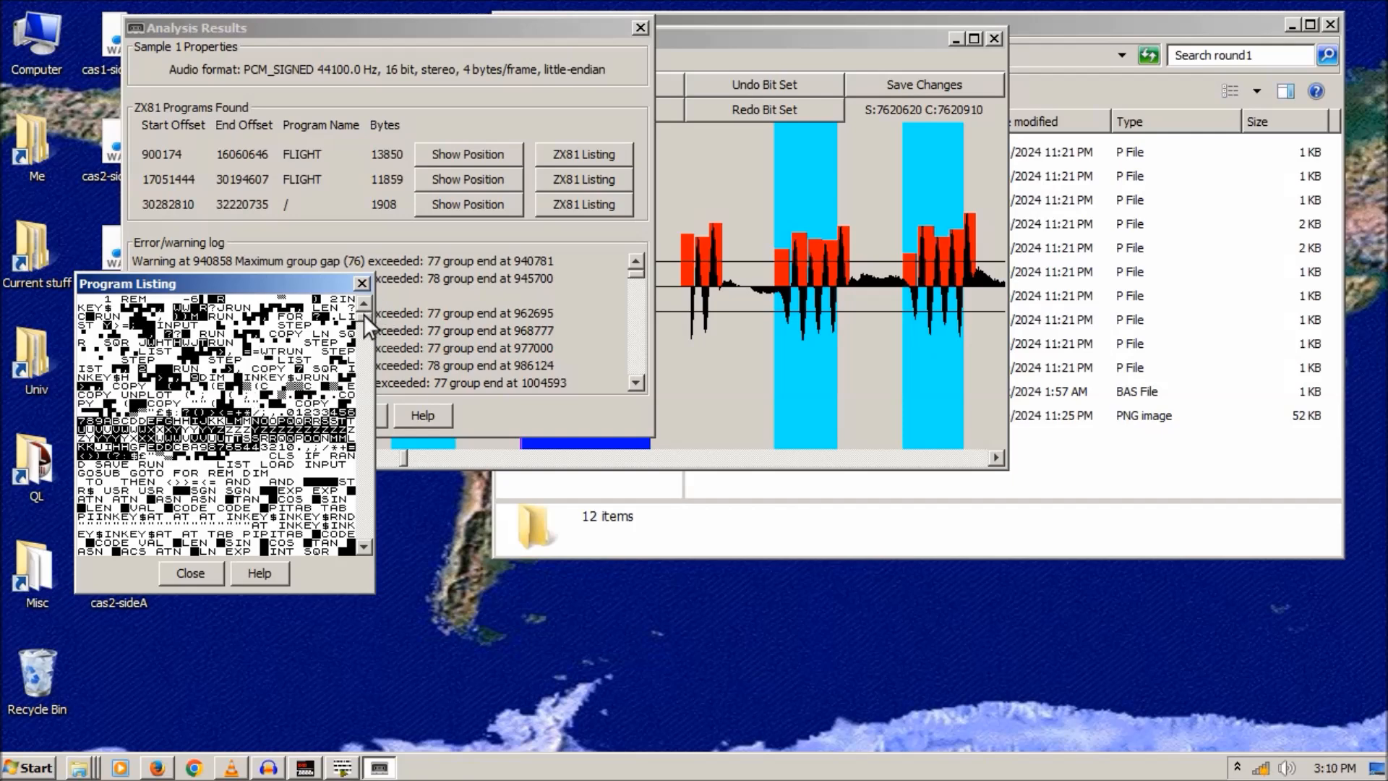
click(740, 34)
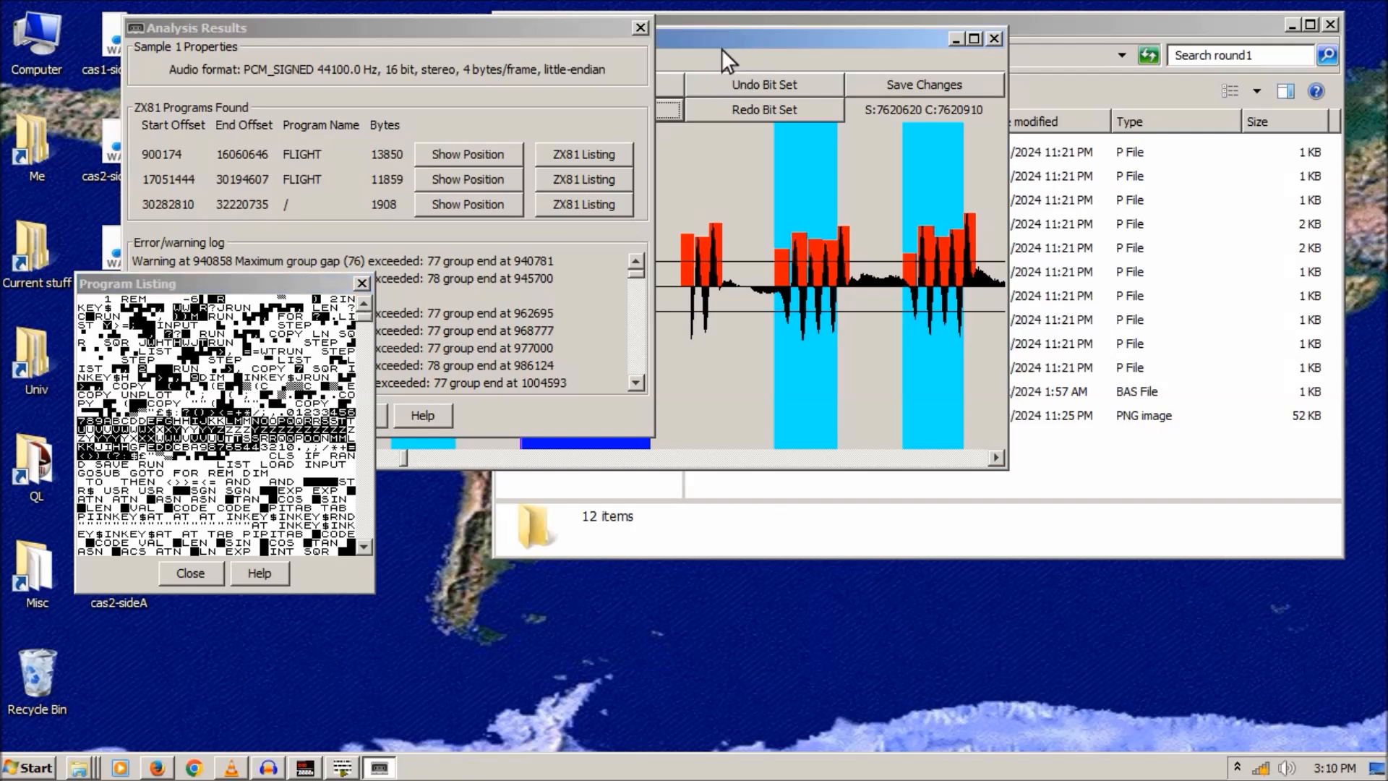
click(640, 28)
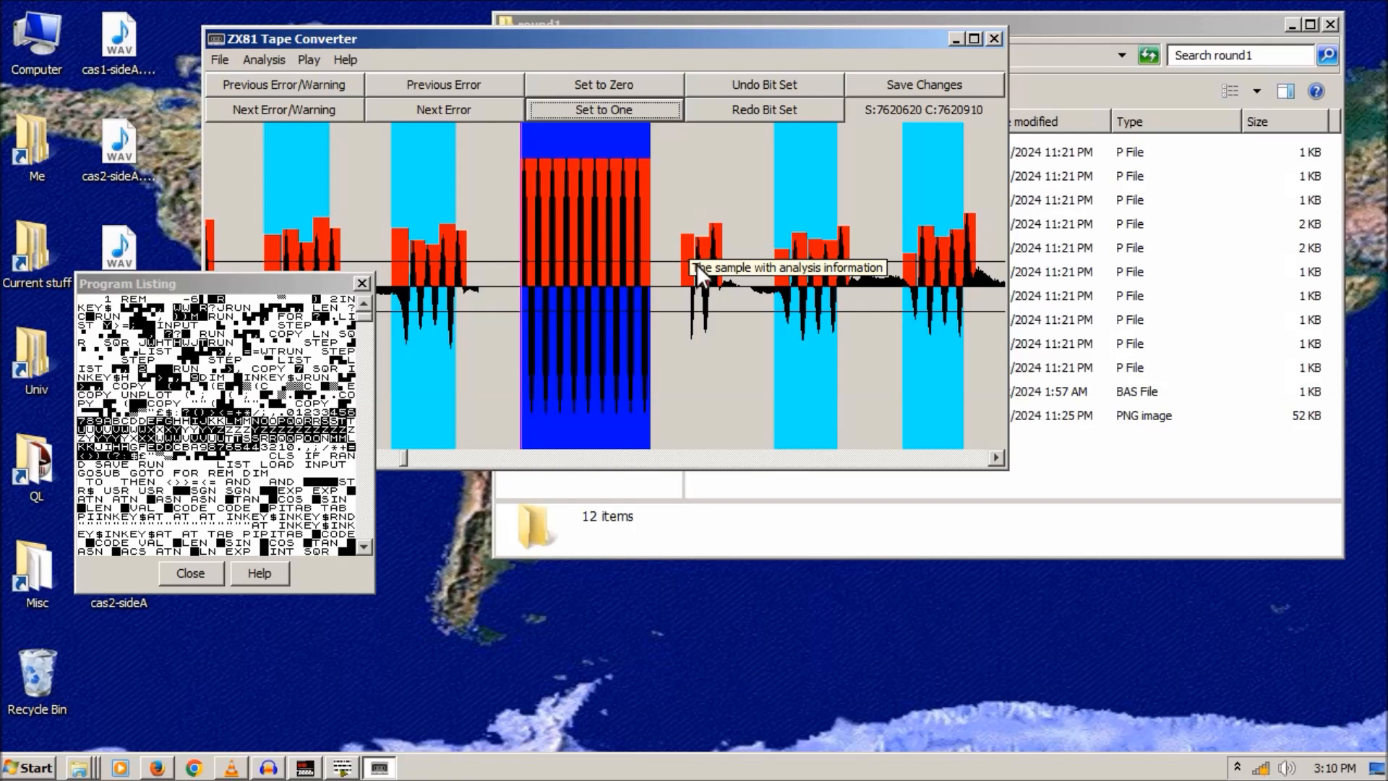
- Move the listing aside and force the first marked waveform gap's bits to zero
drag(304, 284, 316, 402)
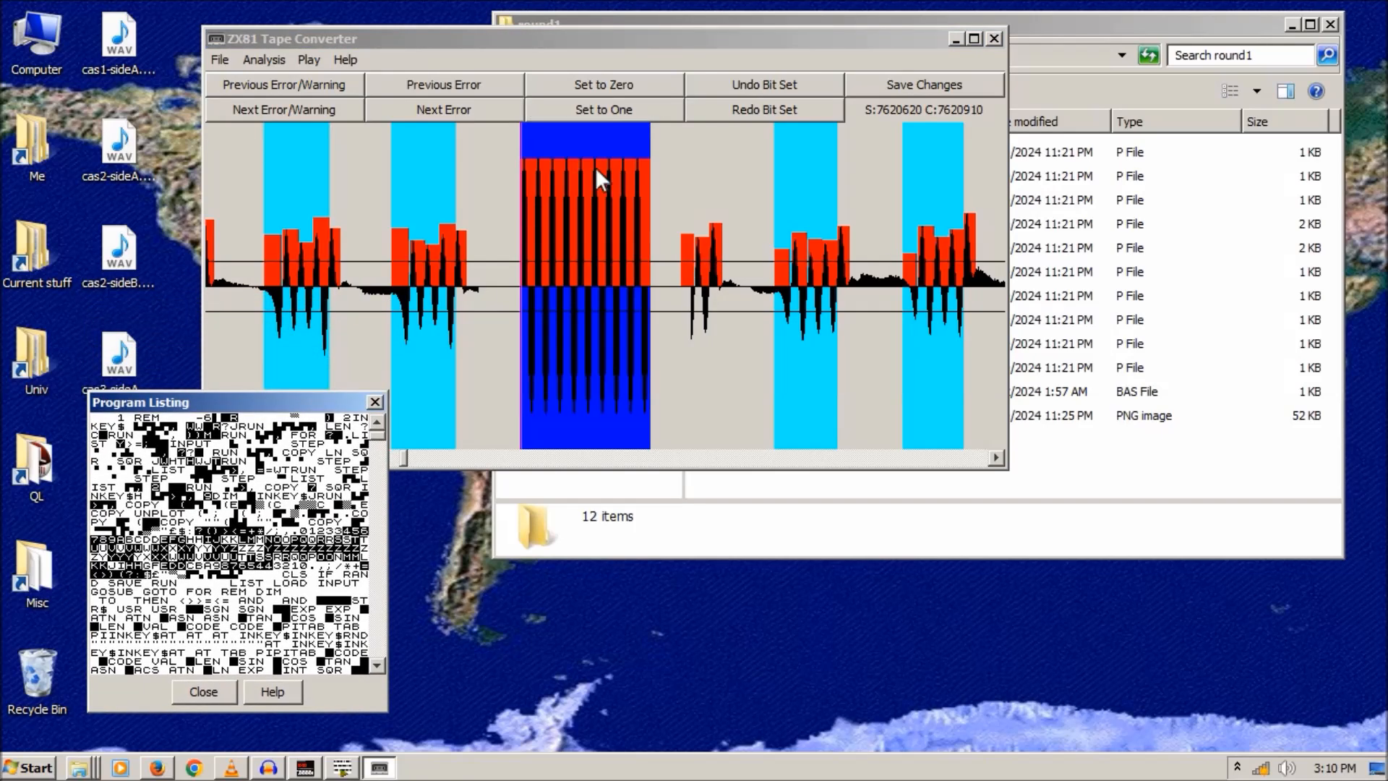
click(534, 133)
click(523, 132)
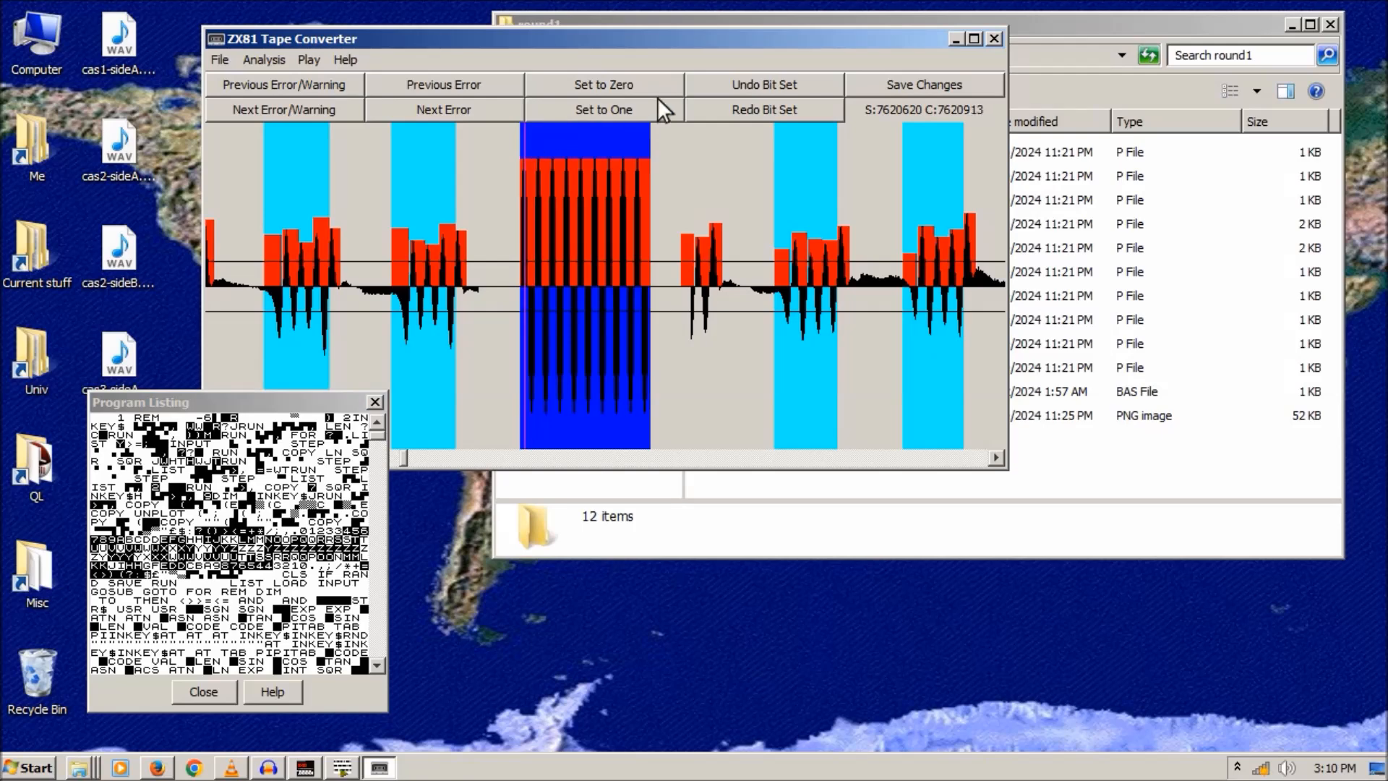
click(610, 85)
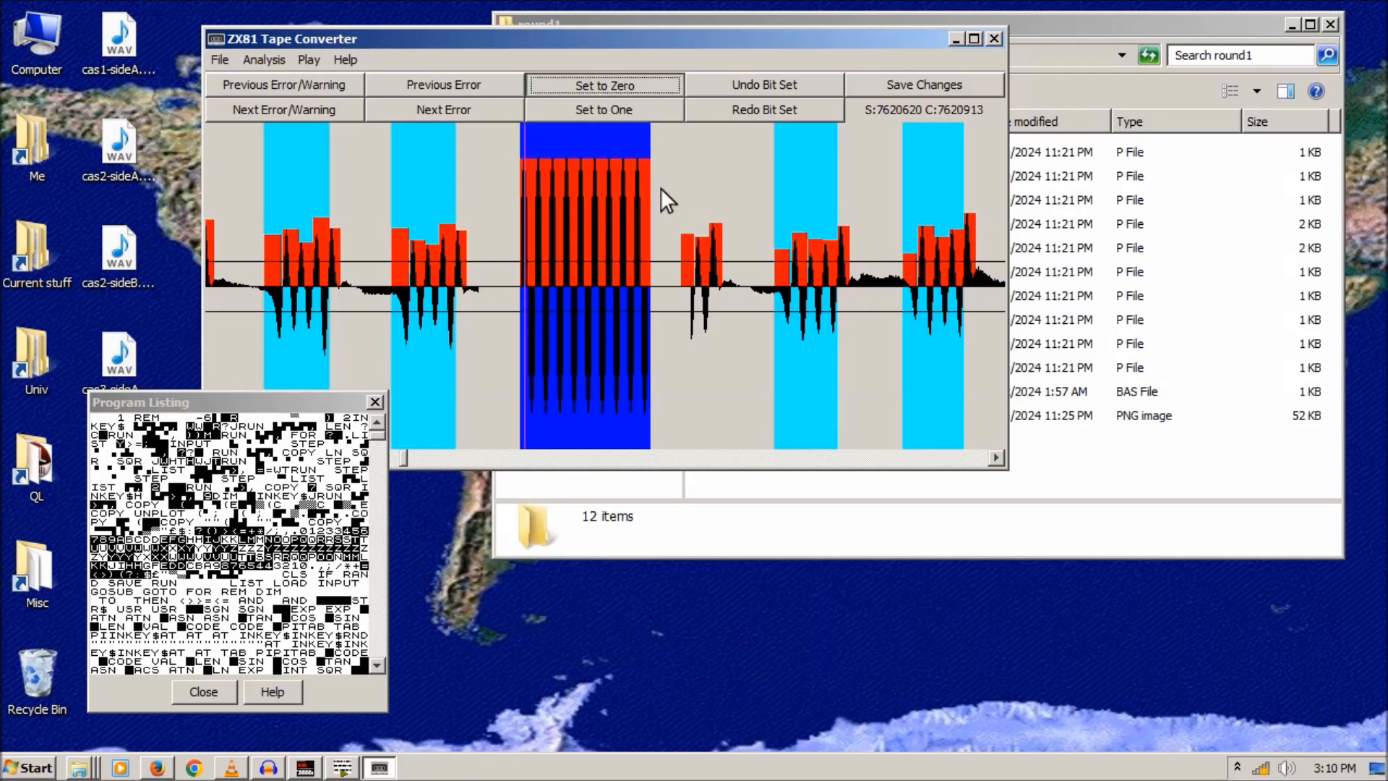
click(640, 28)
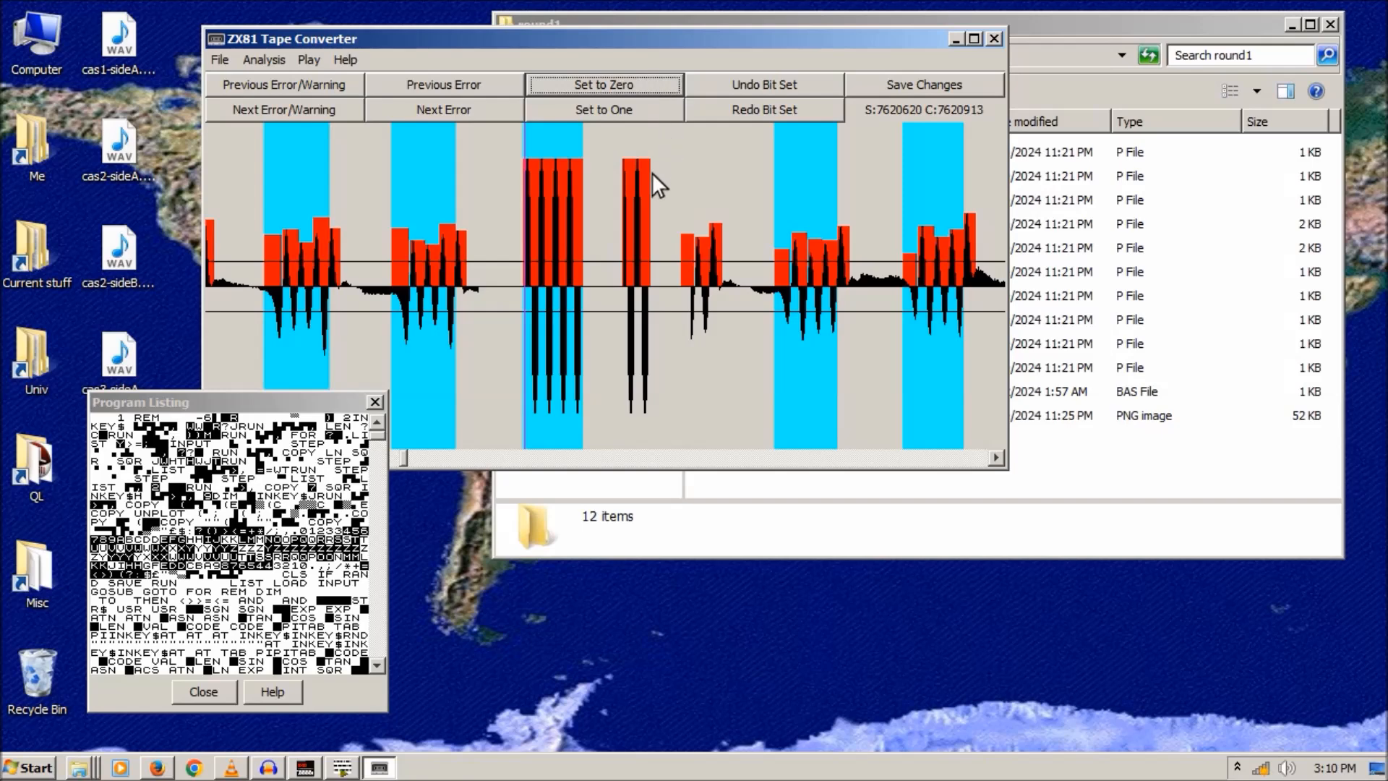
- Force the next waveform gap's bits to zero as well
click(646, 145)
click(614, 92)
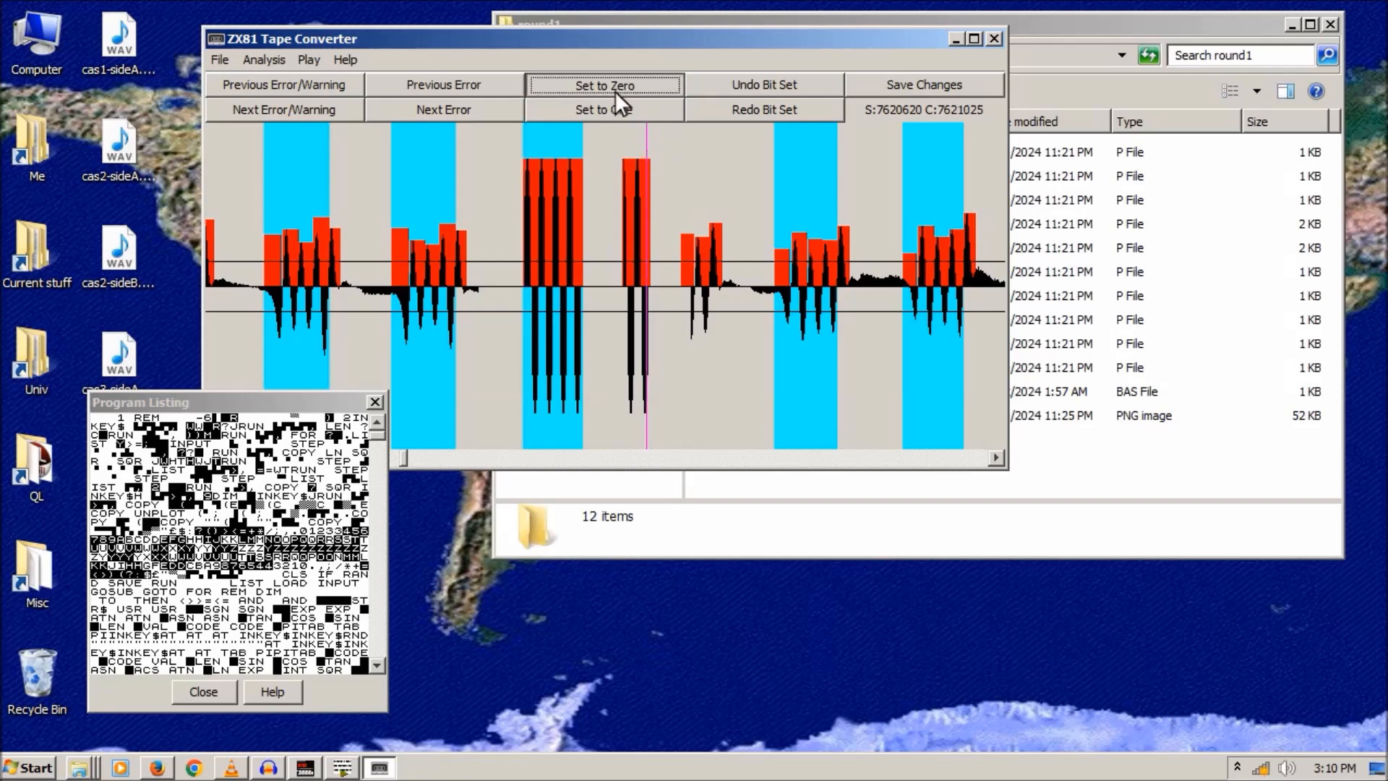
click(640, 29)
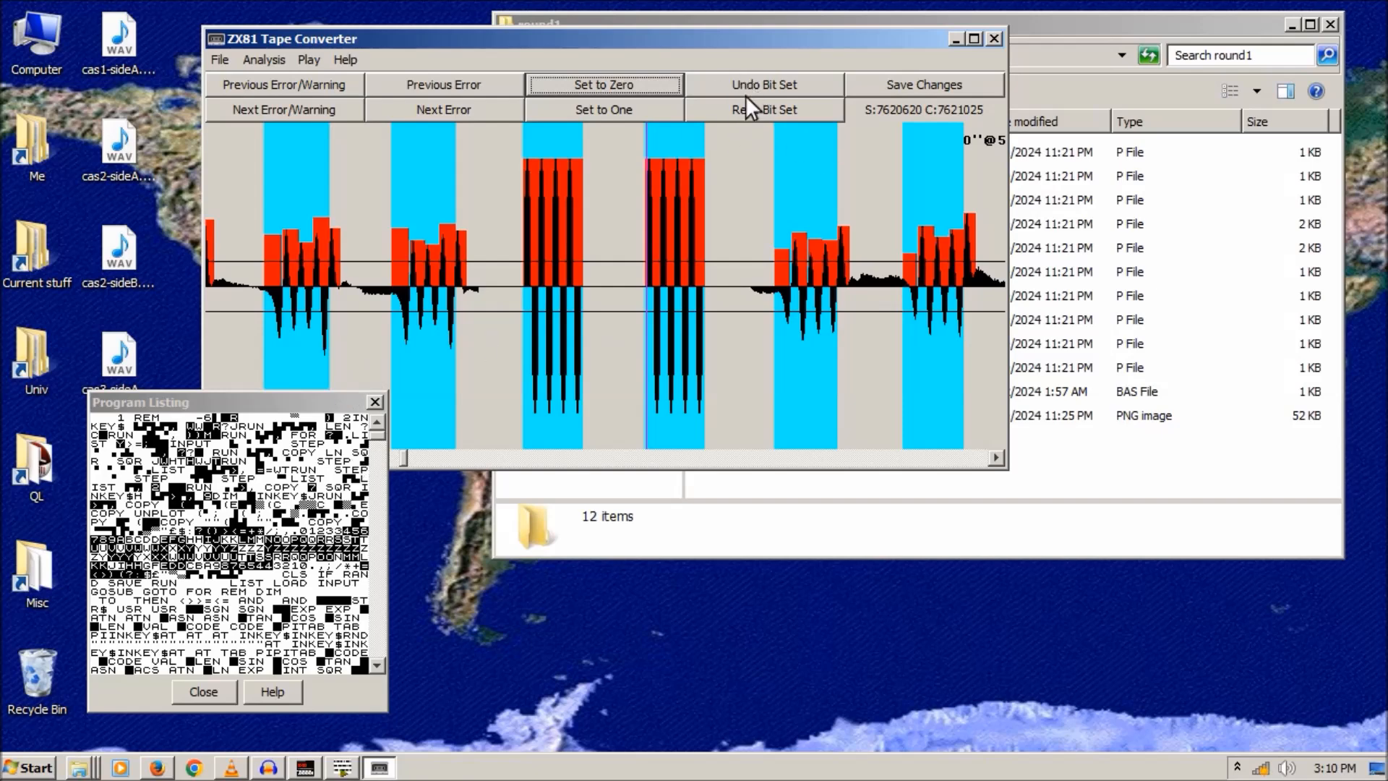
drag(998, 453, 998, 453)
- Set a bit further along the waveform to one, then undo that bit set
click(821, 130)
click(606, 111)
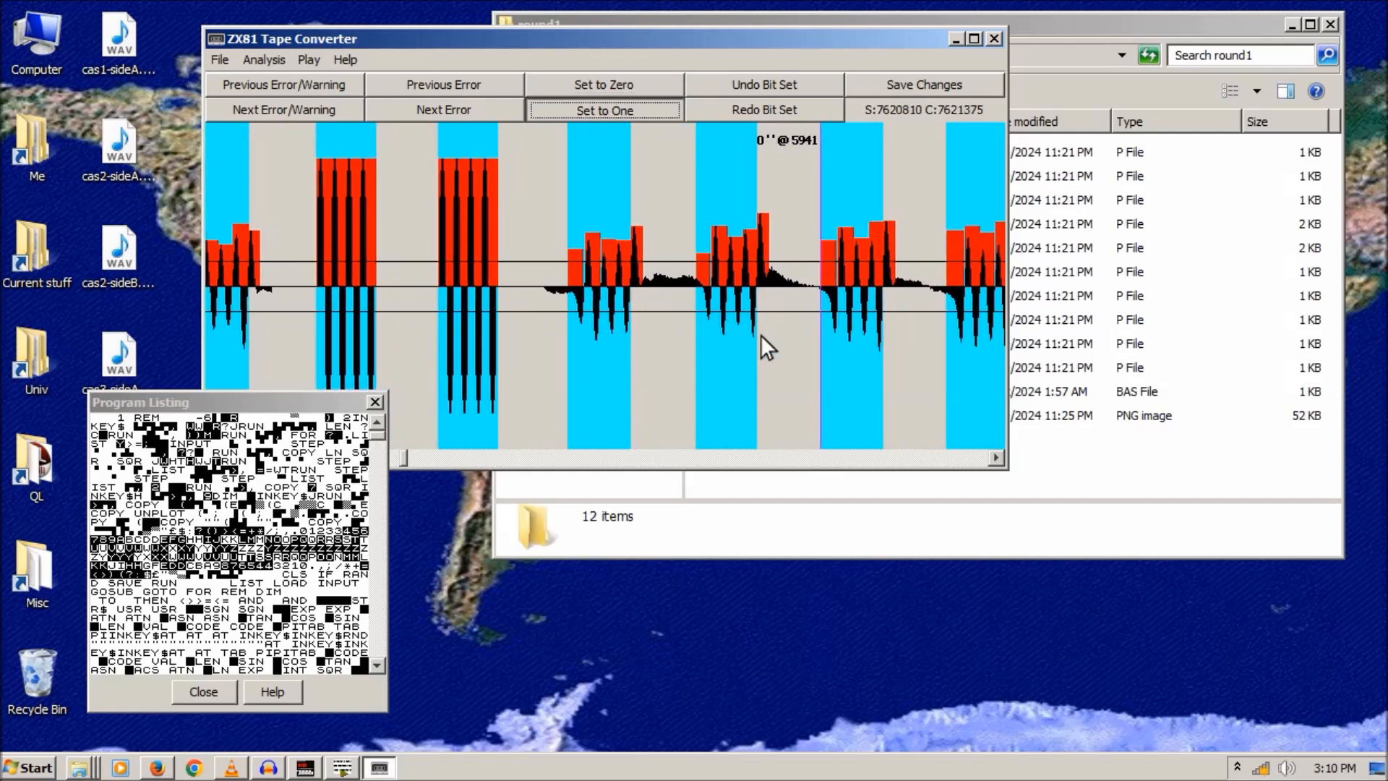
click(639, 29)
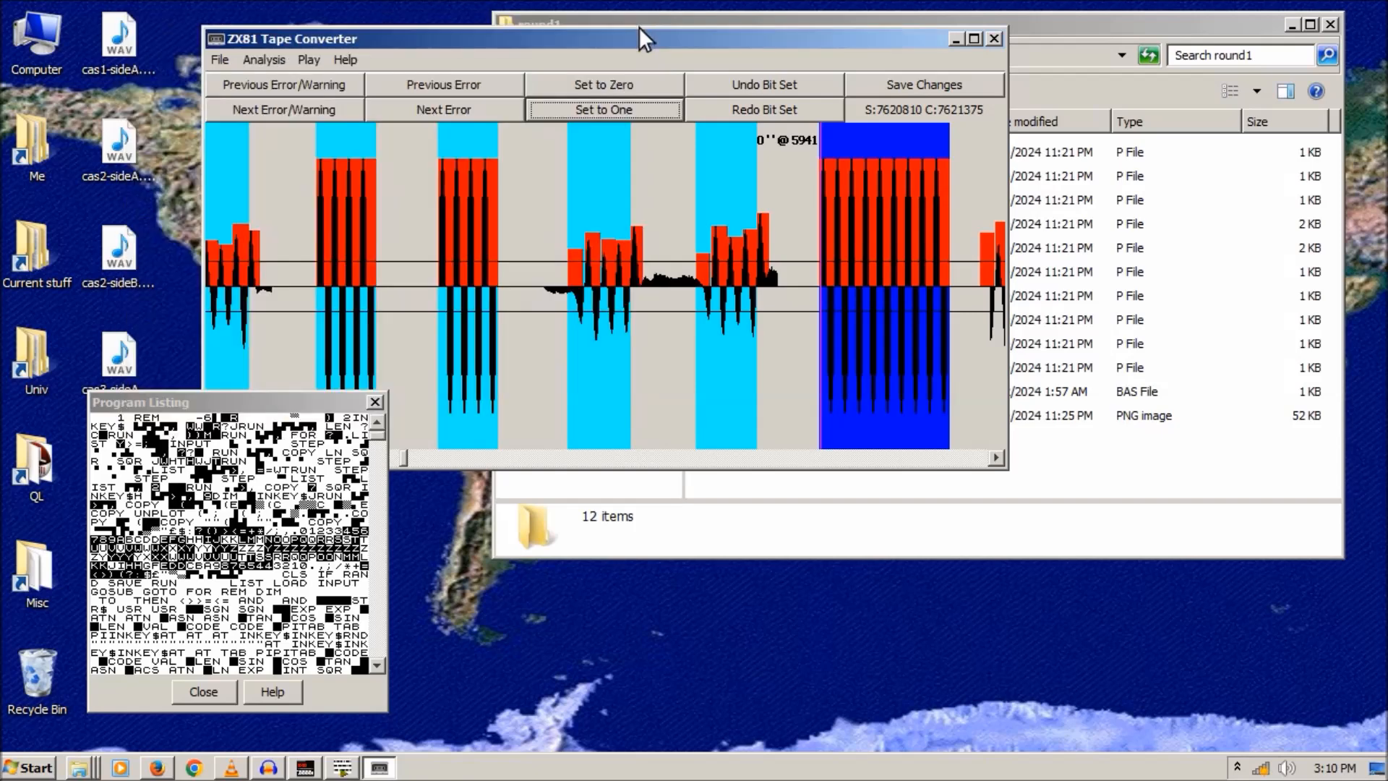
click(746, 89)
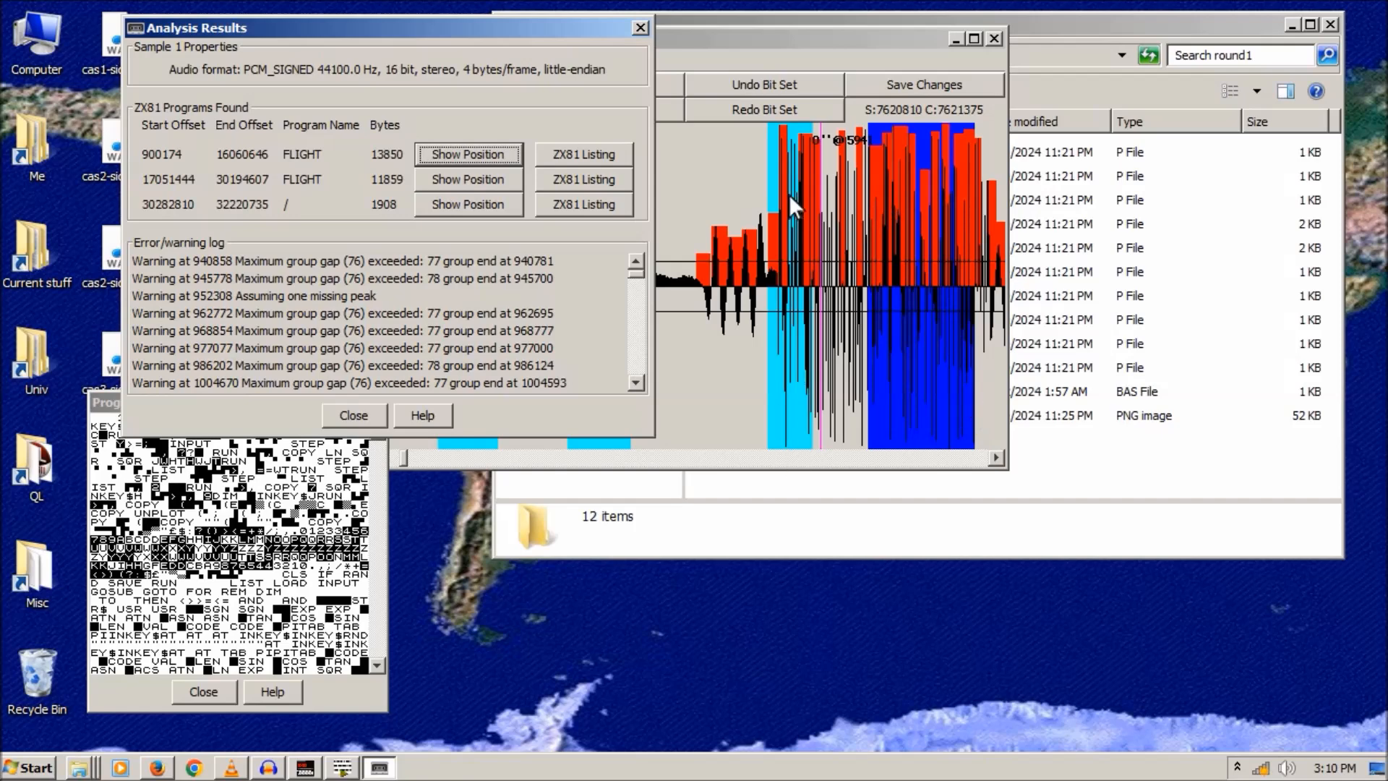
- Close Analysis Results, scroll the listing, decline Confirm Quit and minimise the converter
click(641, 27)
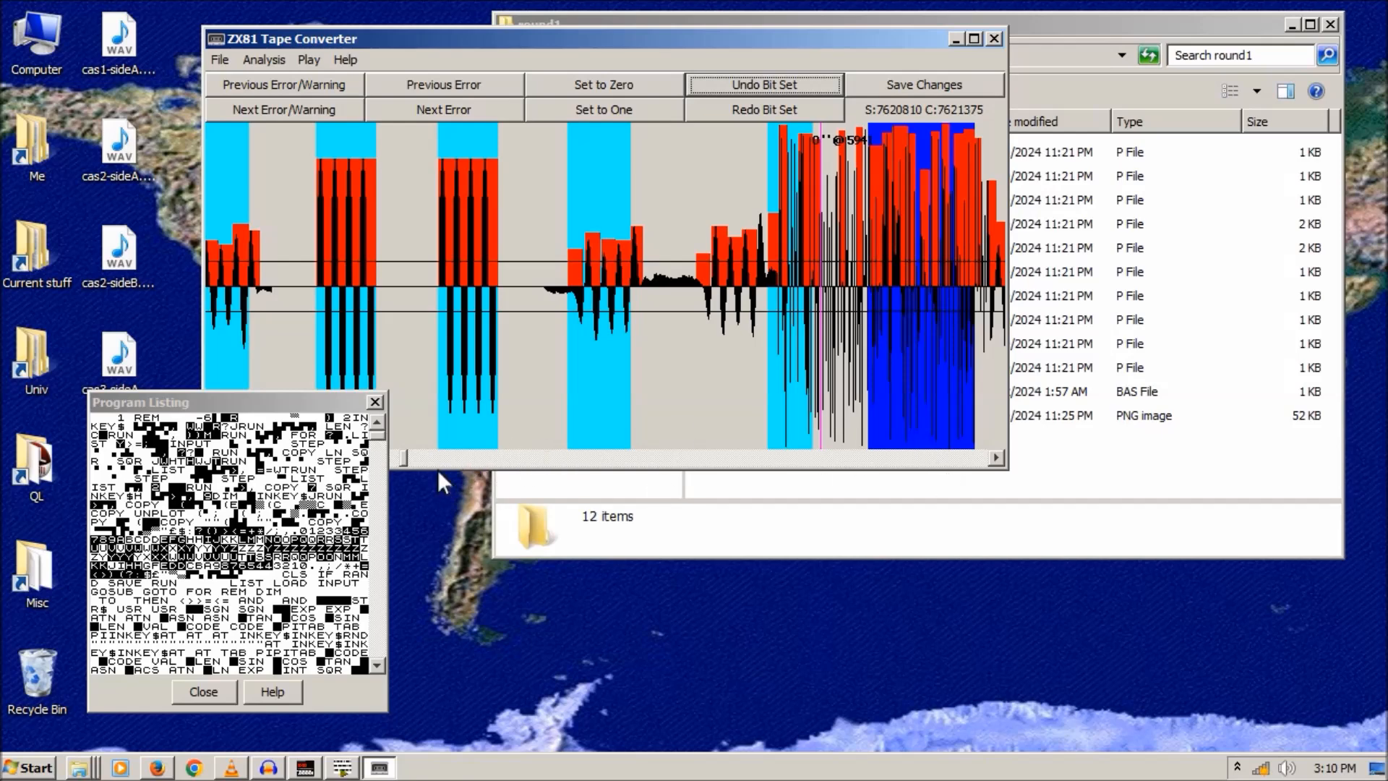
drag(377, 442, 379, 495)
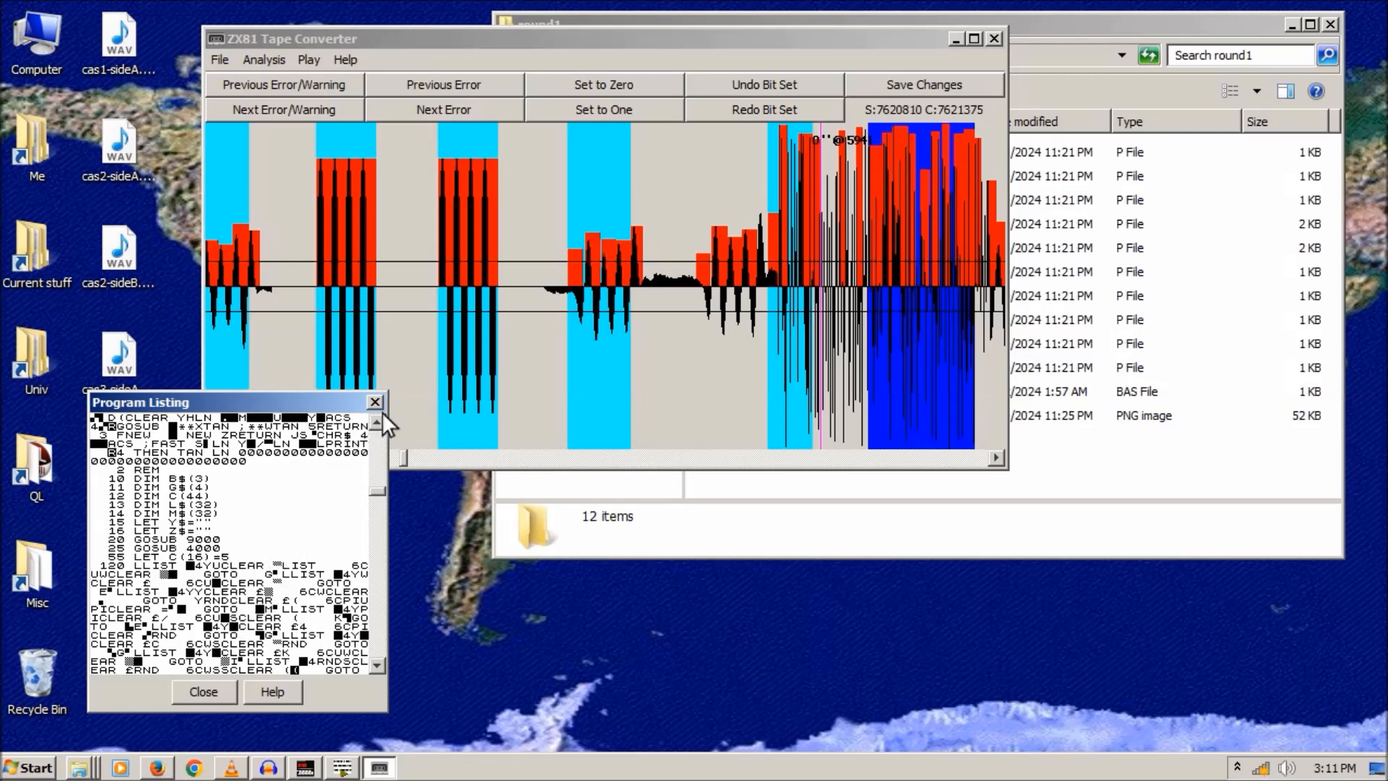
click(995, 37)
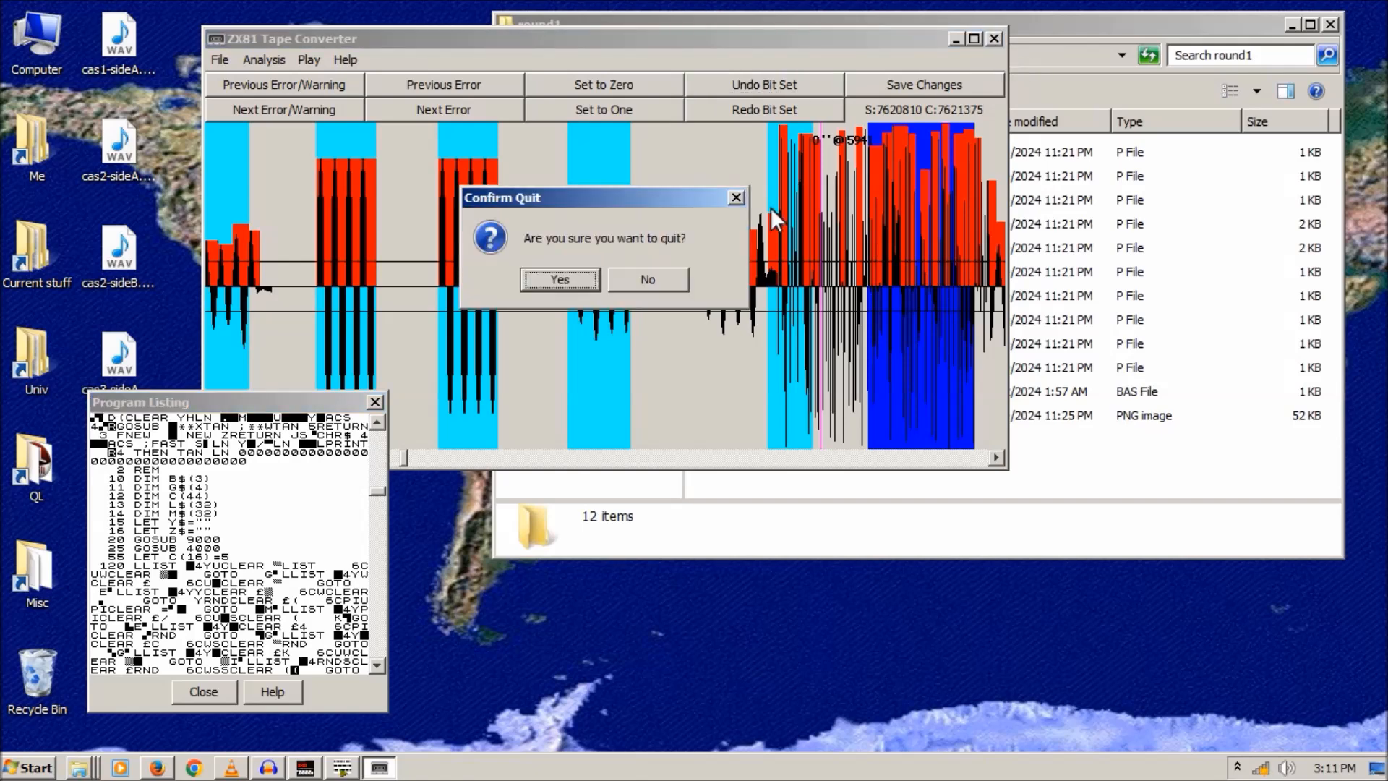
click(660, 279)
click(956, 40)
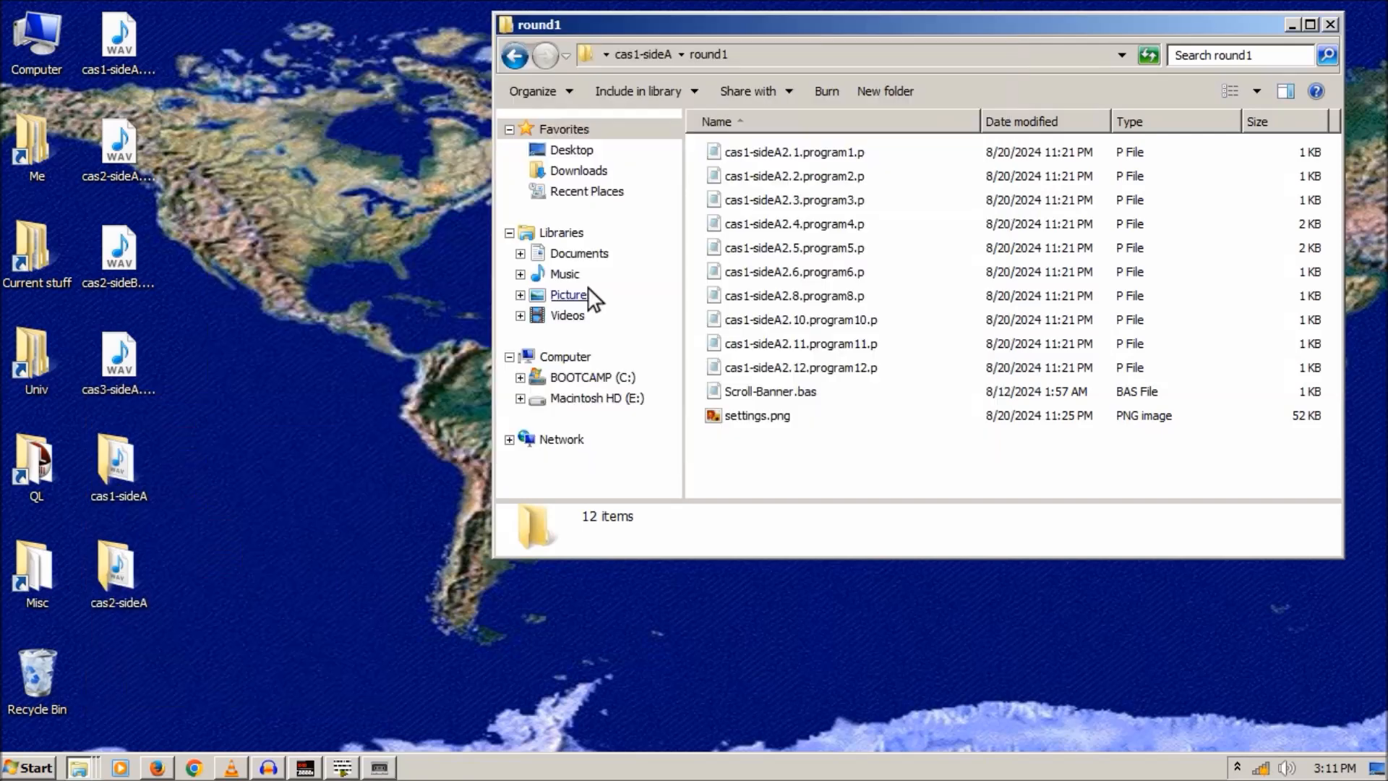
- Copy Flight-recovered.p from cas2-sideA\round 1 onto the desktop
double_click(118, 571)
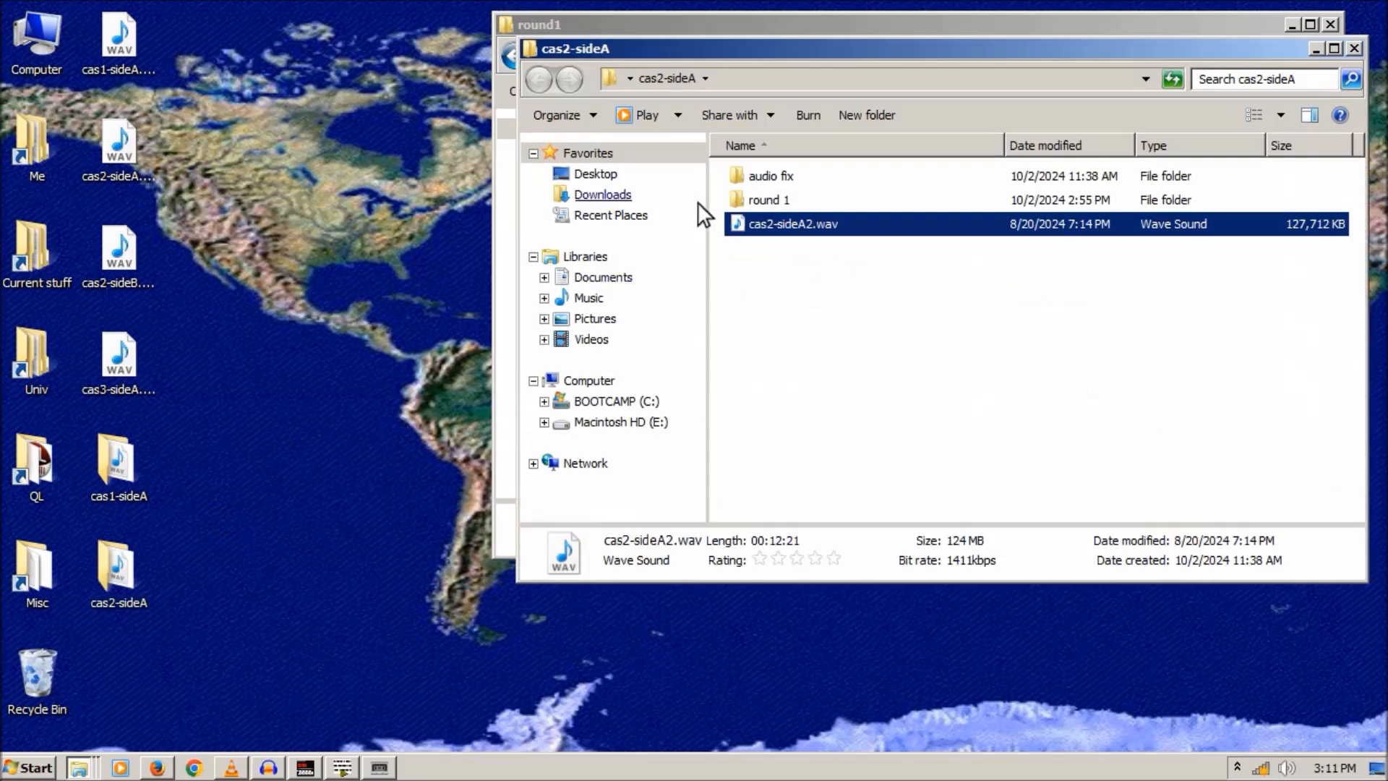
double_click(741, 198)
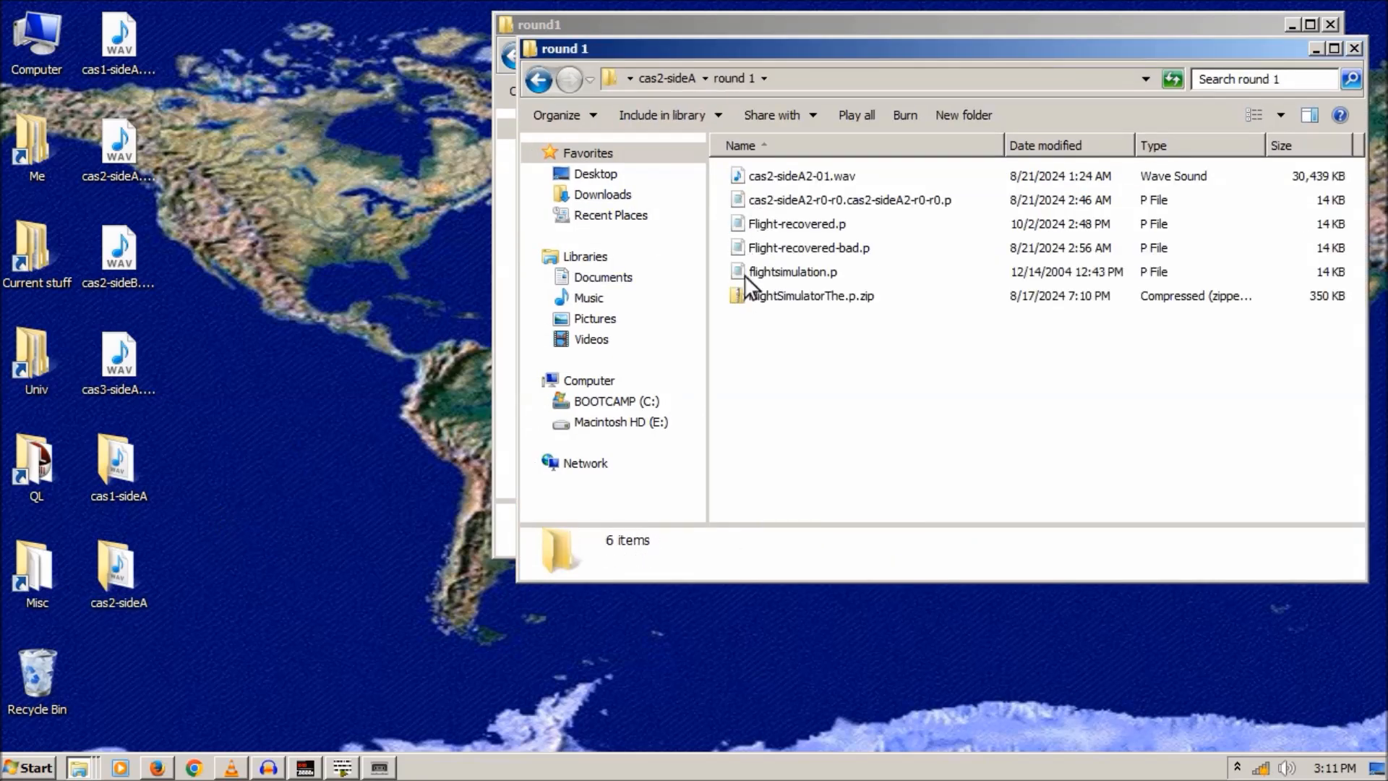
right_click(744, 224)
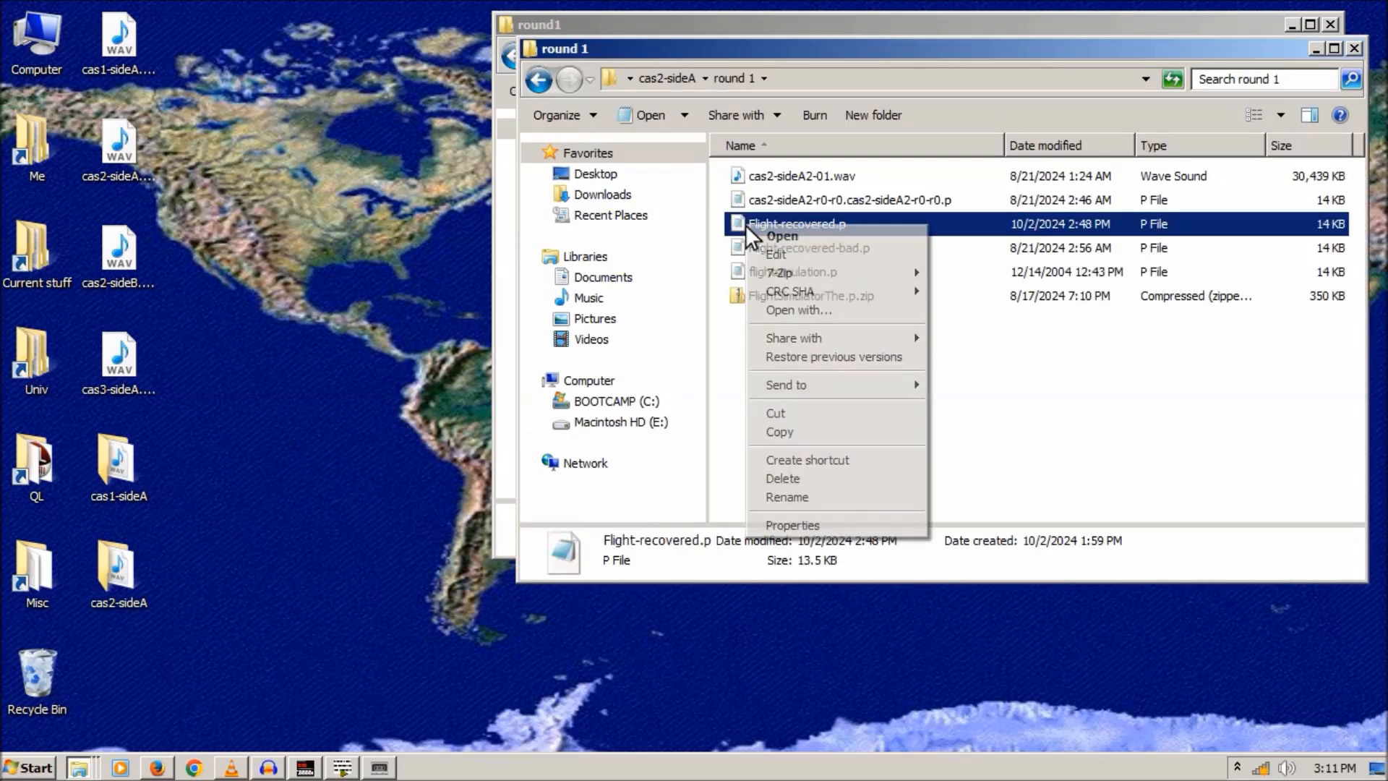
click(772, 424)
right_click(304, 371)
click(322, 446)
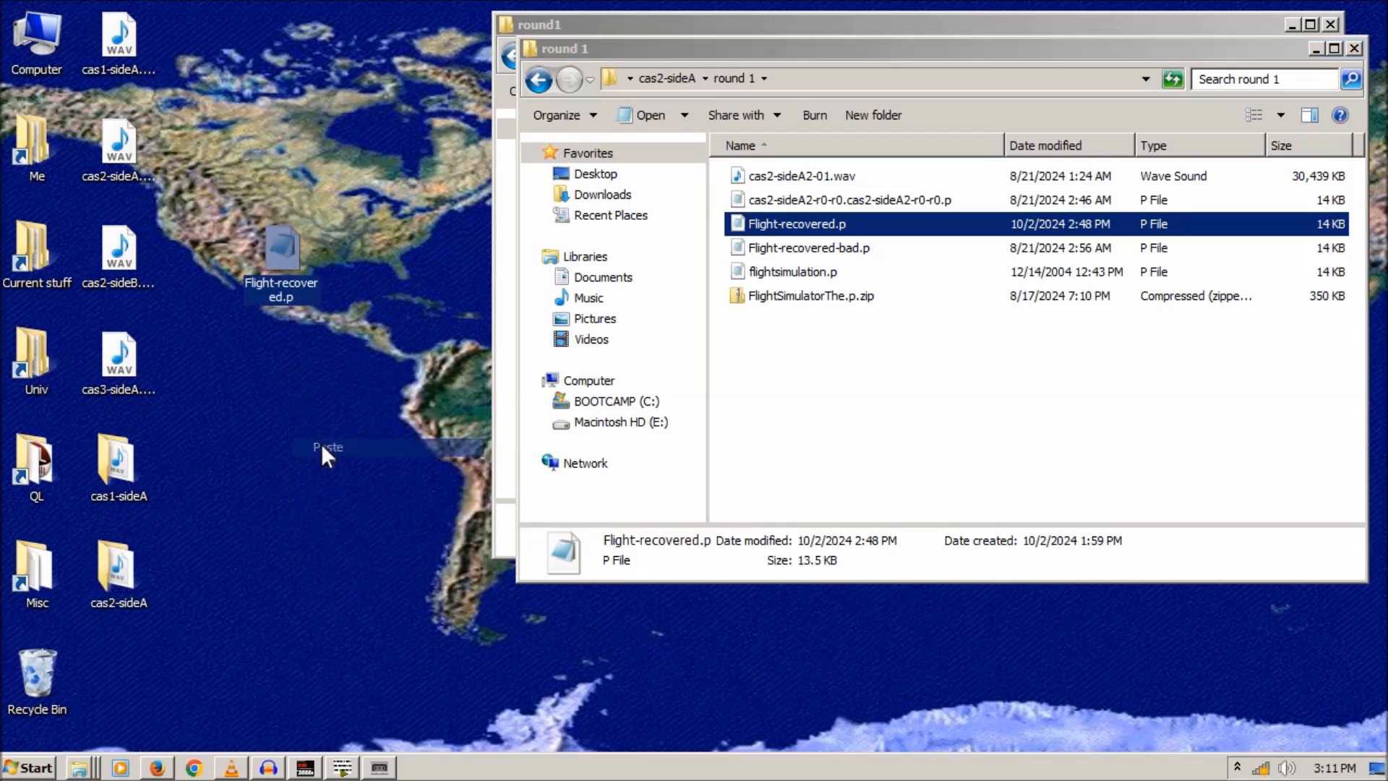
- Copy p2text.exe from the ZX81\Tools folder onto the desktop
right_click(79, 768)
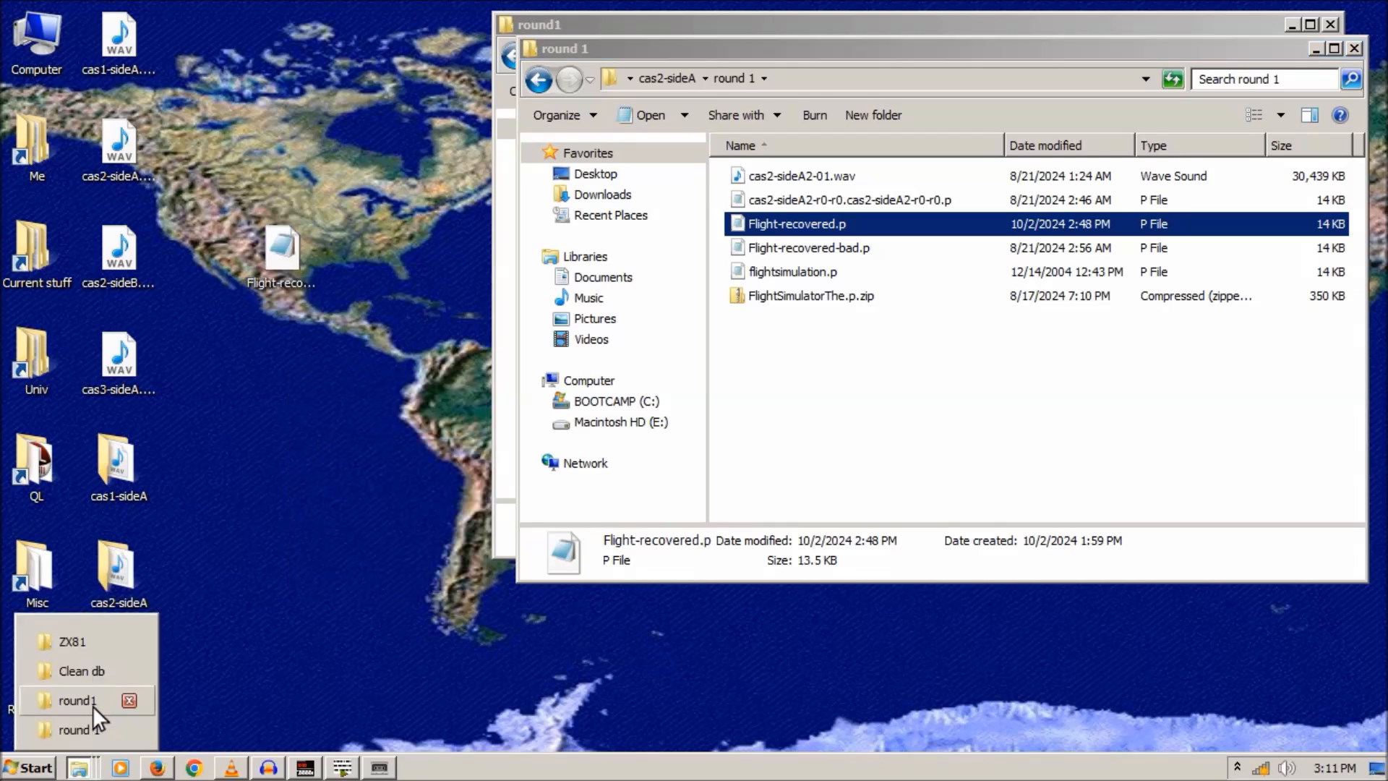
click(81, 644)
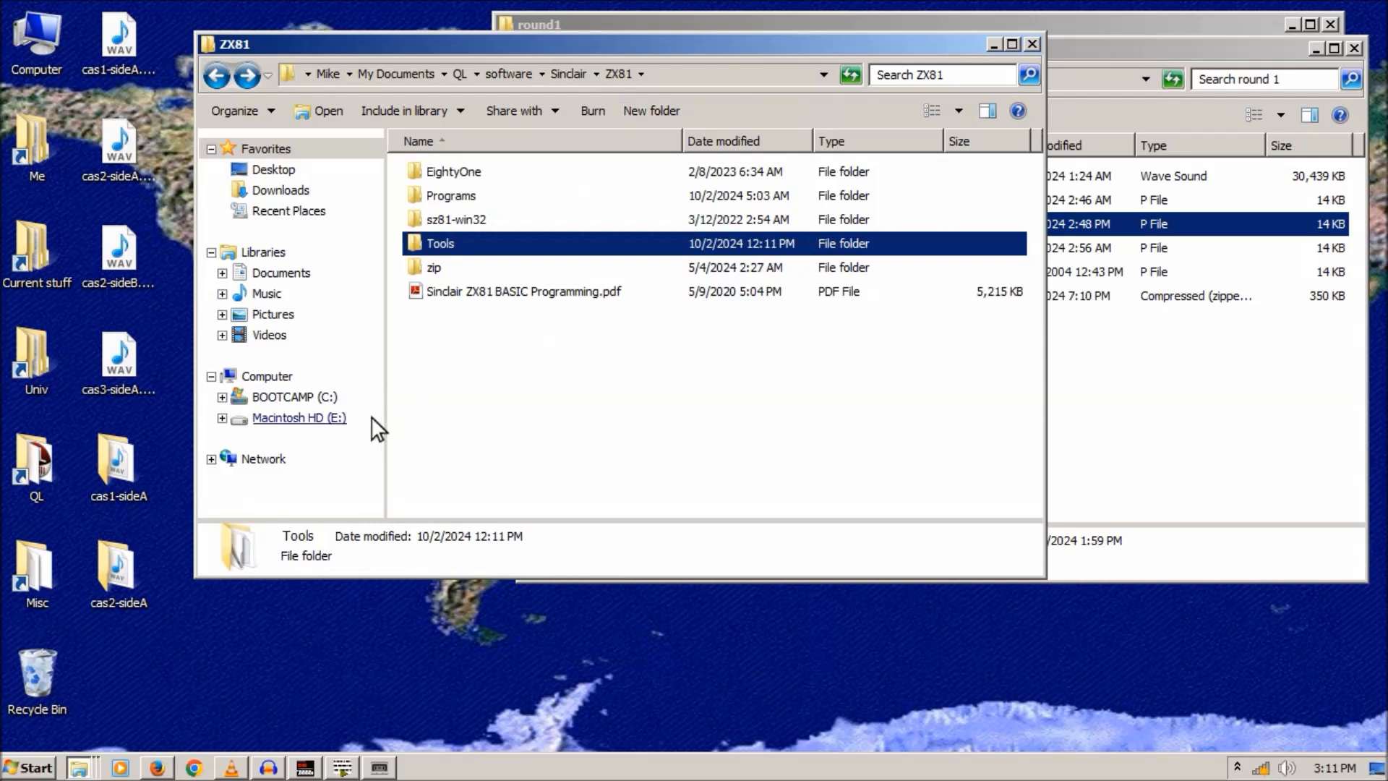
click(219, 74)
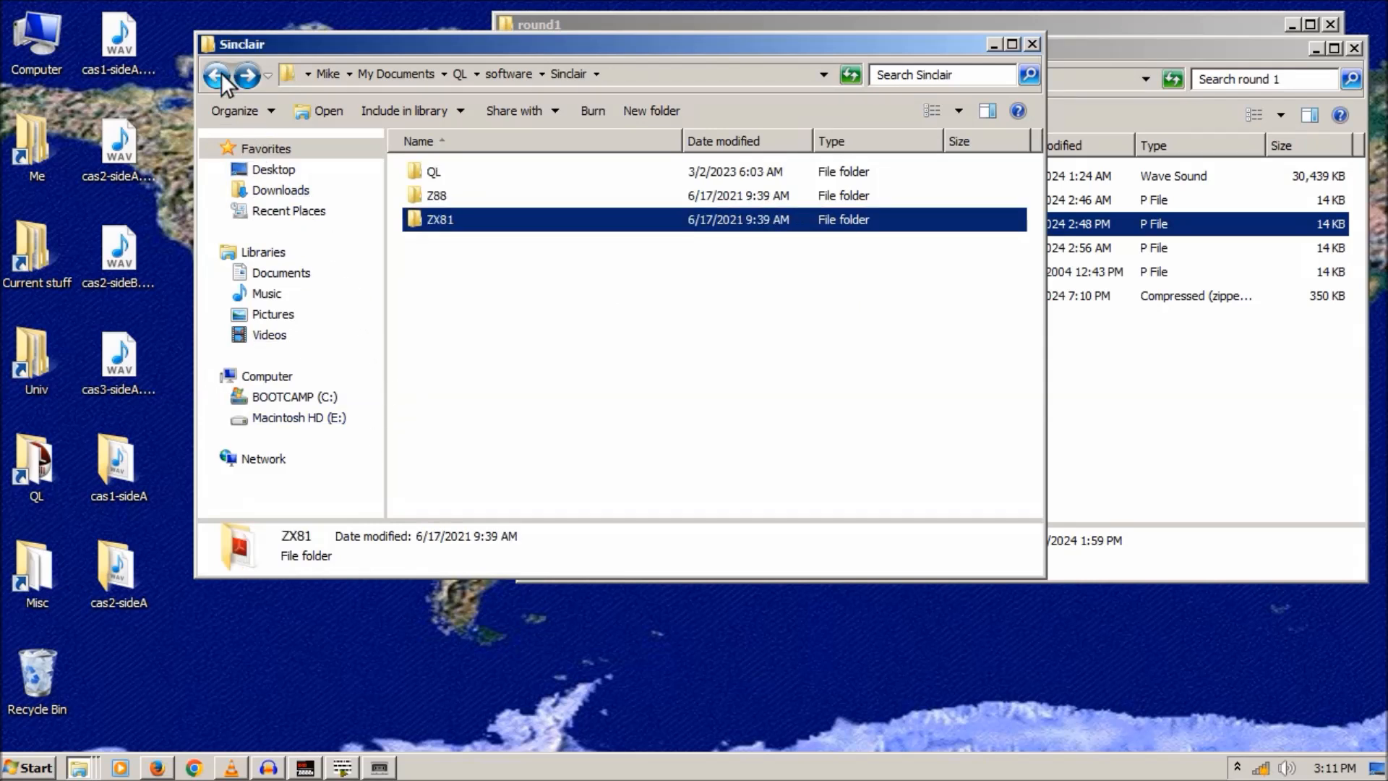
click(219, 73)
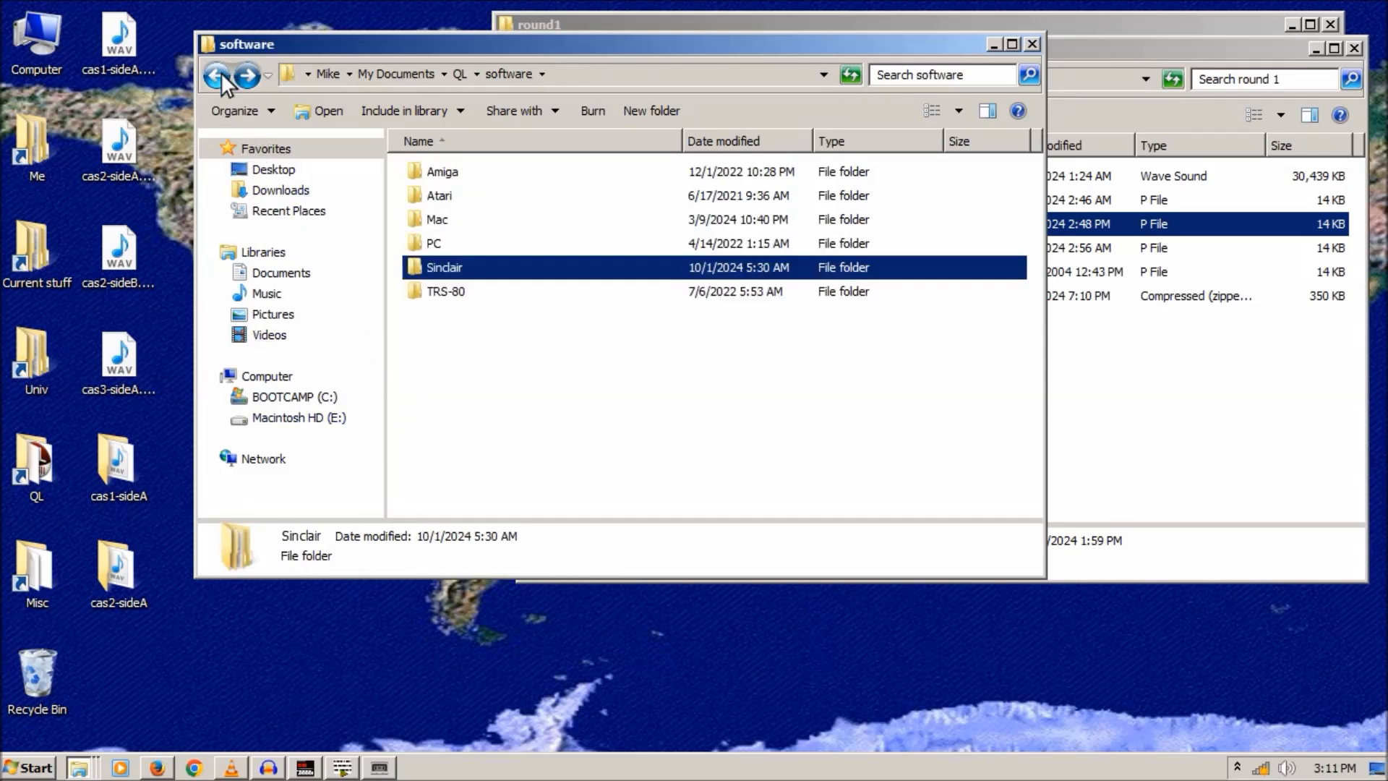
click(247, 74)
click(246, 74)
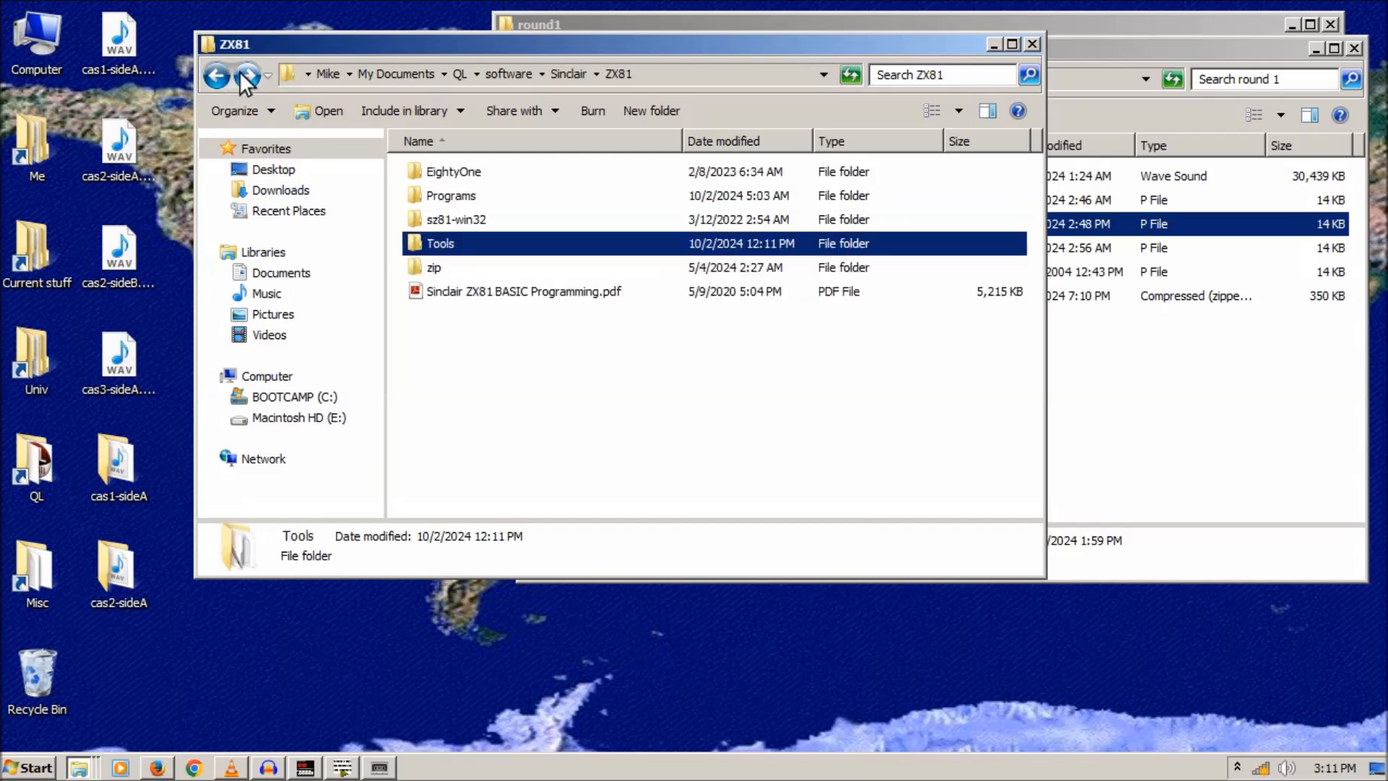
double_click(441, 243)
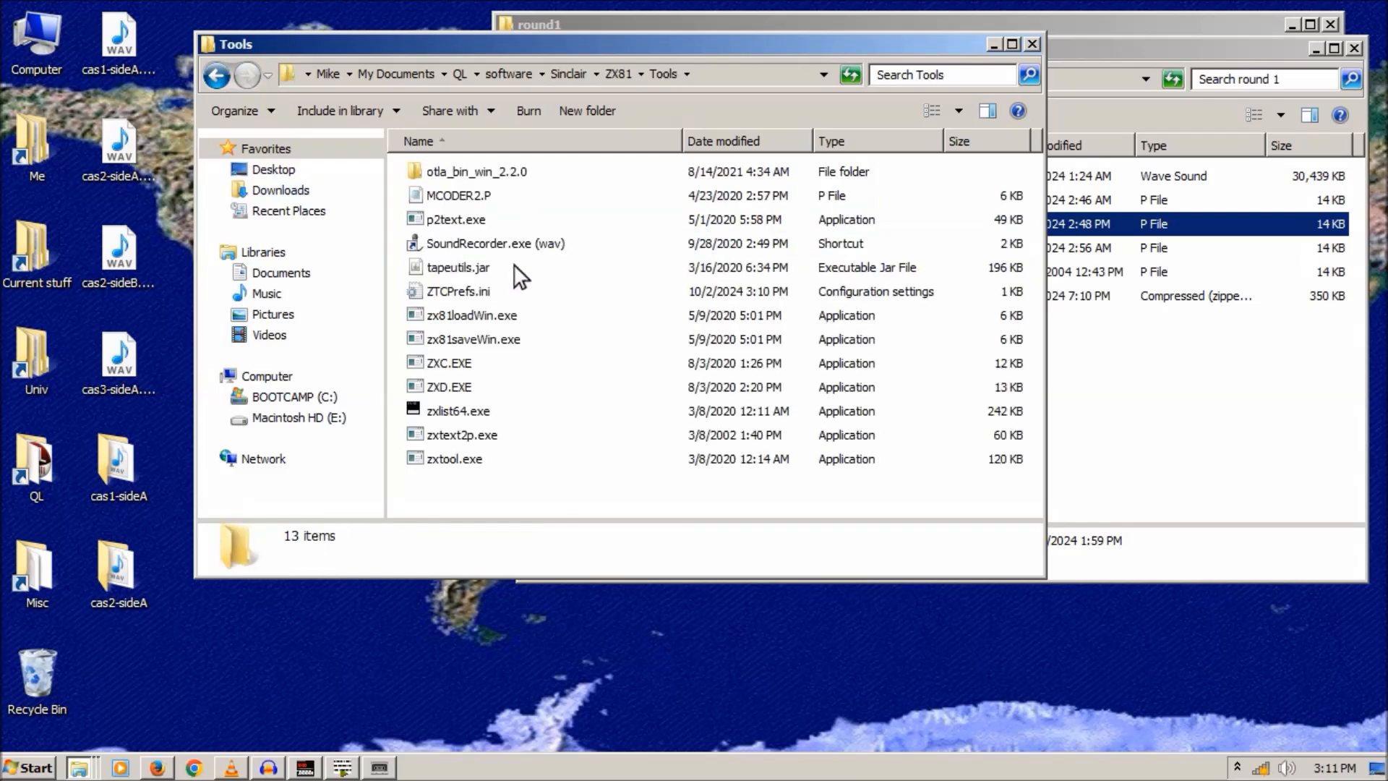
right_click(452, 219)
click(481, 462)
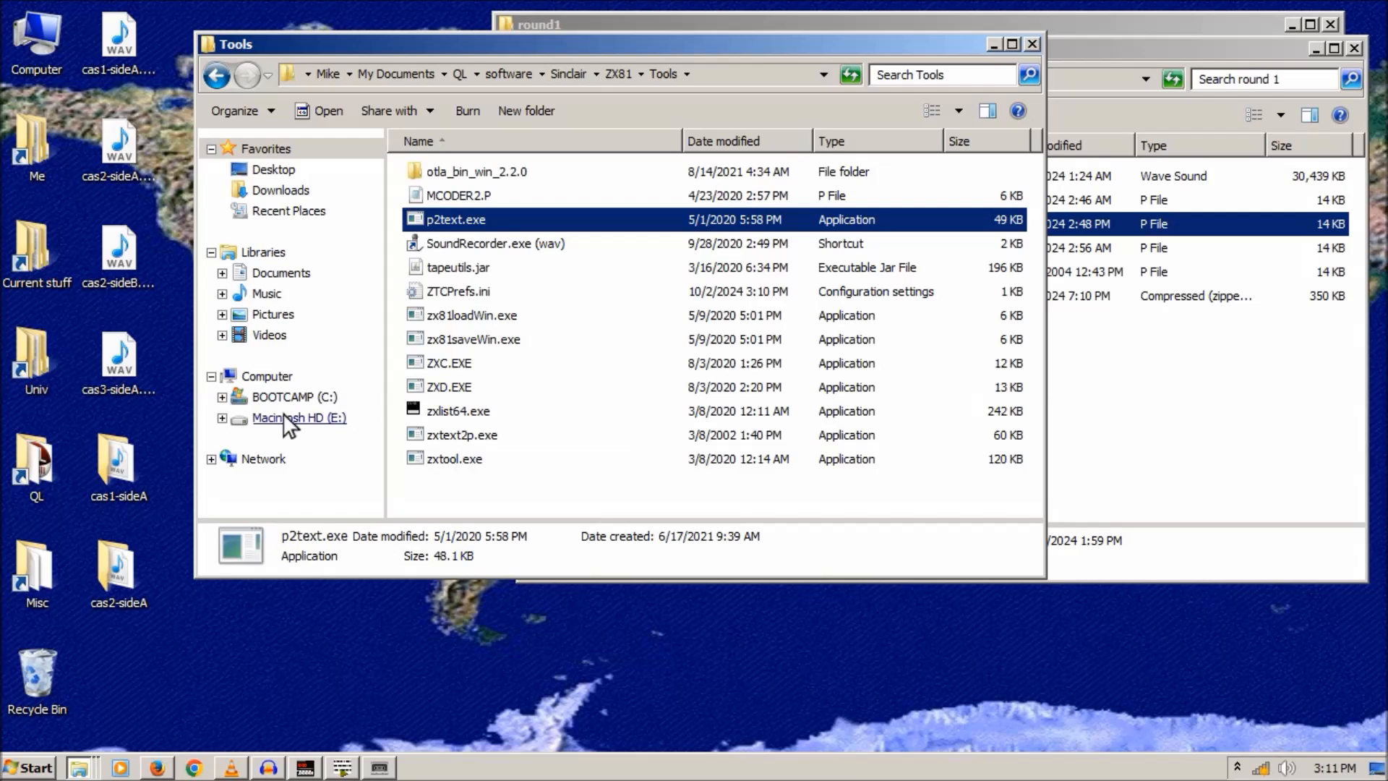
right_click(198, 618)
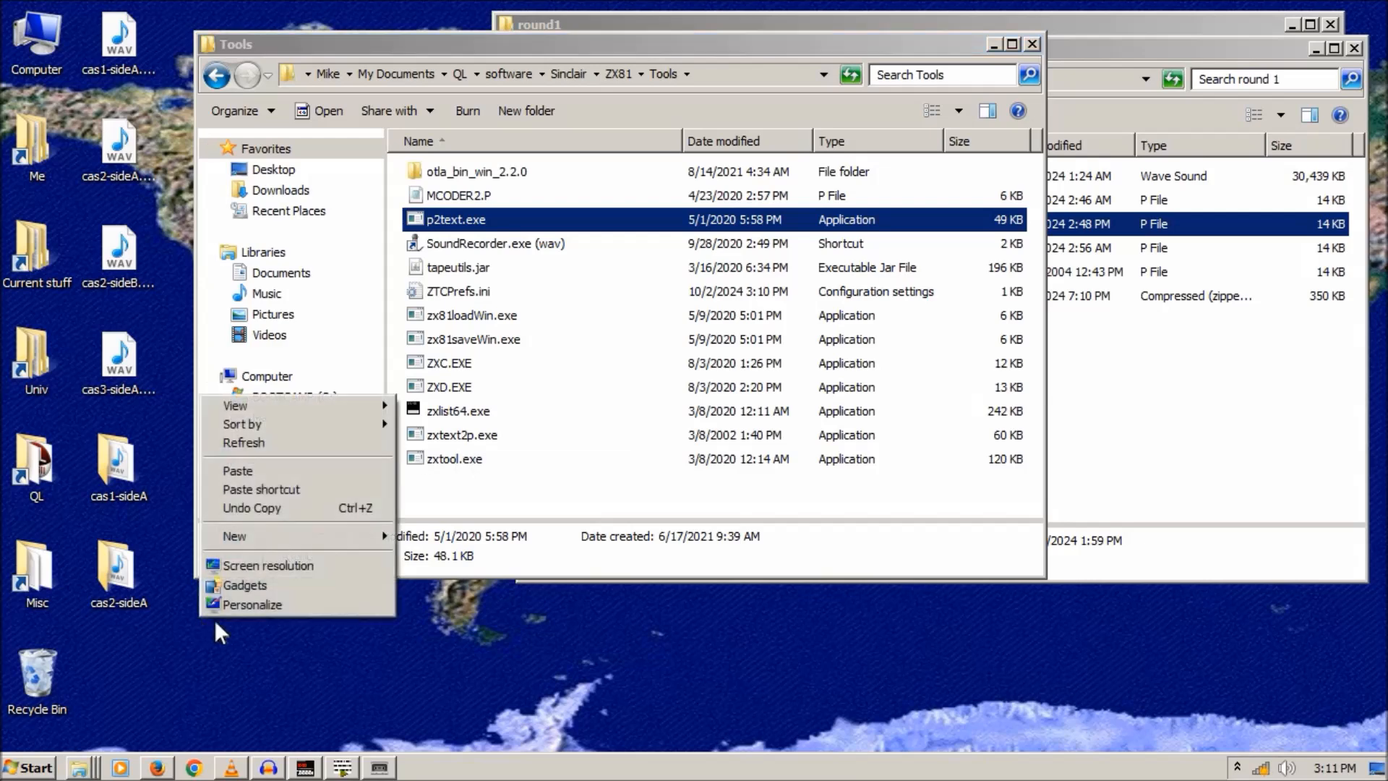
click(257, 474)
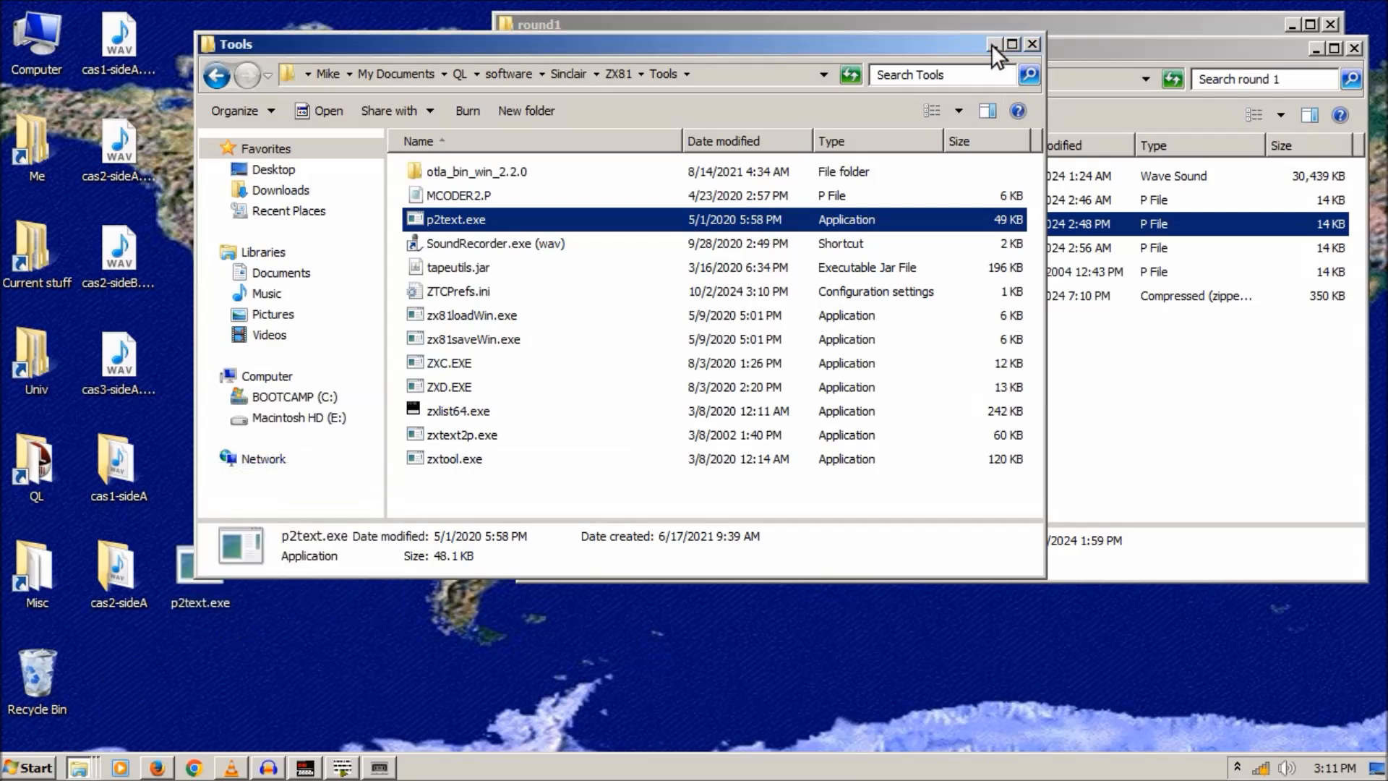
- Minimise the Tools folder and line up Flight-recovered.p with the other desktop icons
click(992, 44)
drag(280, 254, 280, 255)
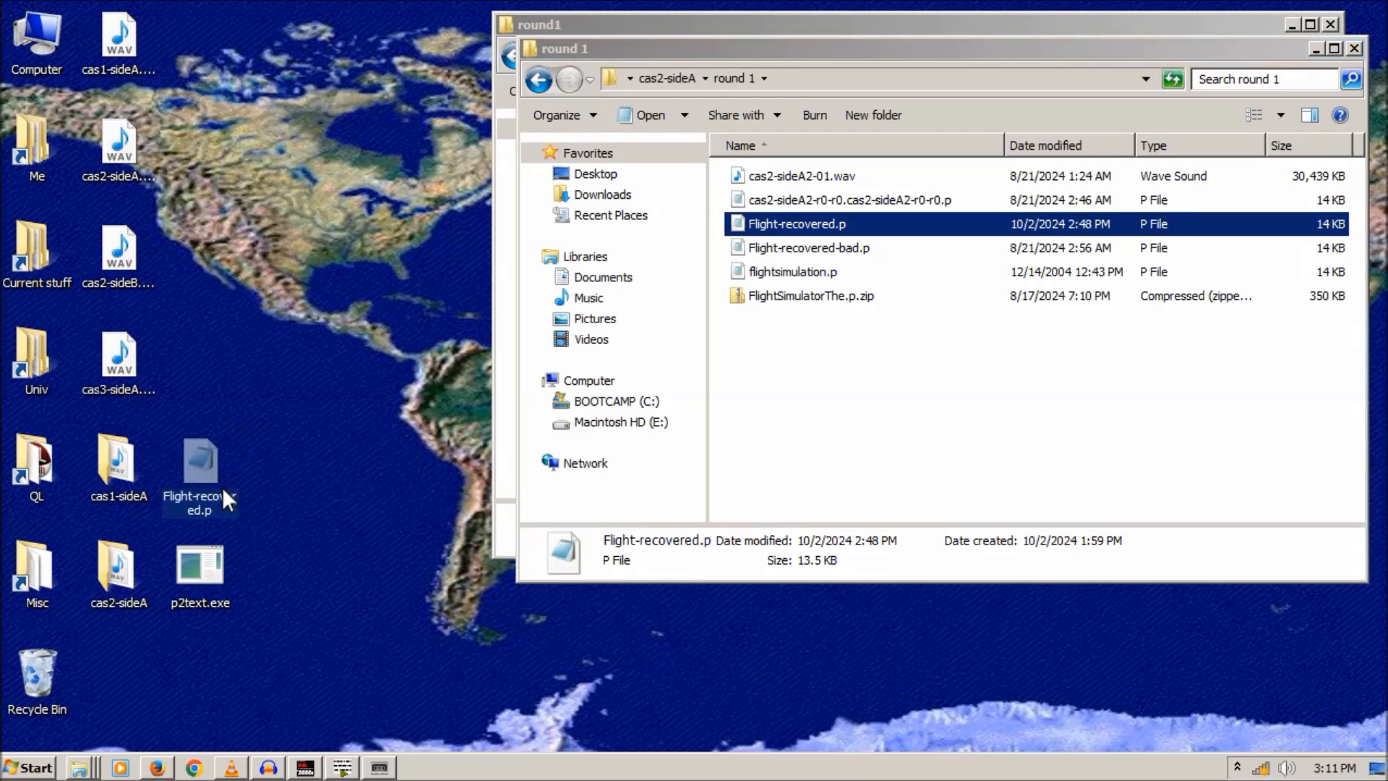
click(24, 770)
- Open Command Prompt, switch to the Desktop folder with cd Desktop and list its files
click(80, 491)
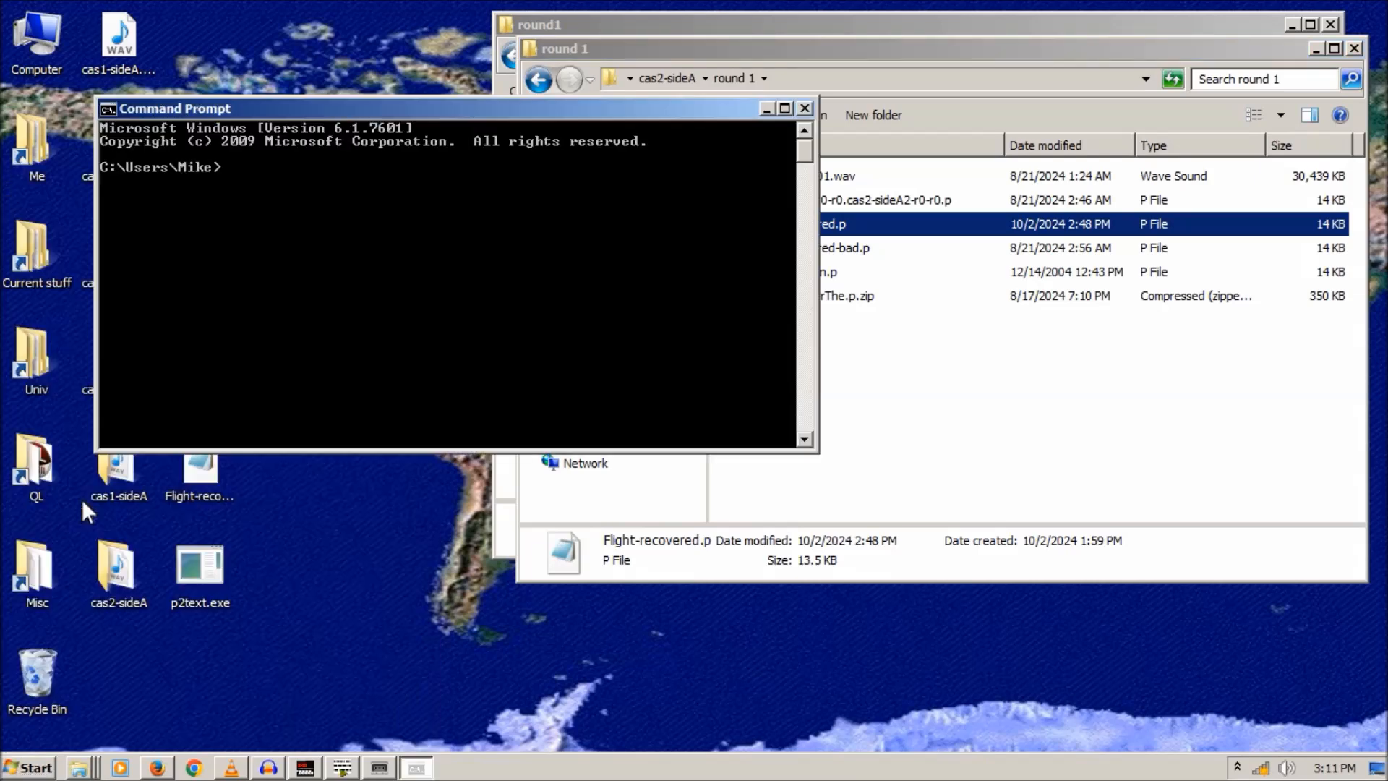
text(cd Desktop)
key(Return)
text(dir)
key(Return)
- Run p2text.exe Flight-recovered.p > flight.bas to produce the text listing
text(p)
key(Tab)
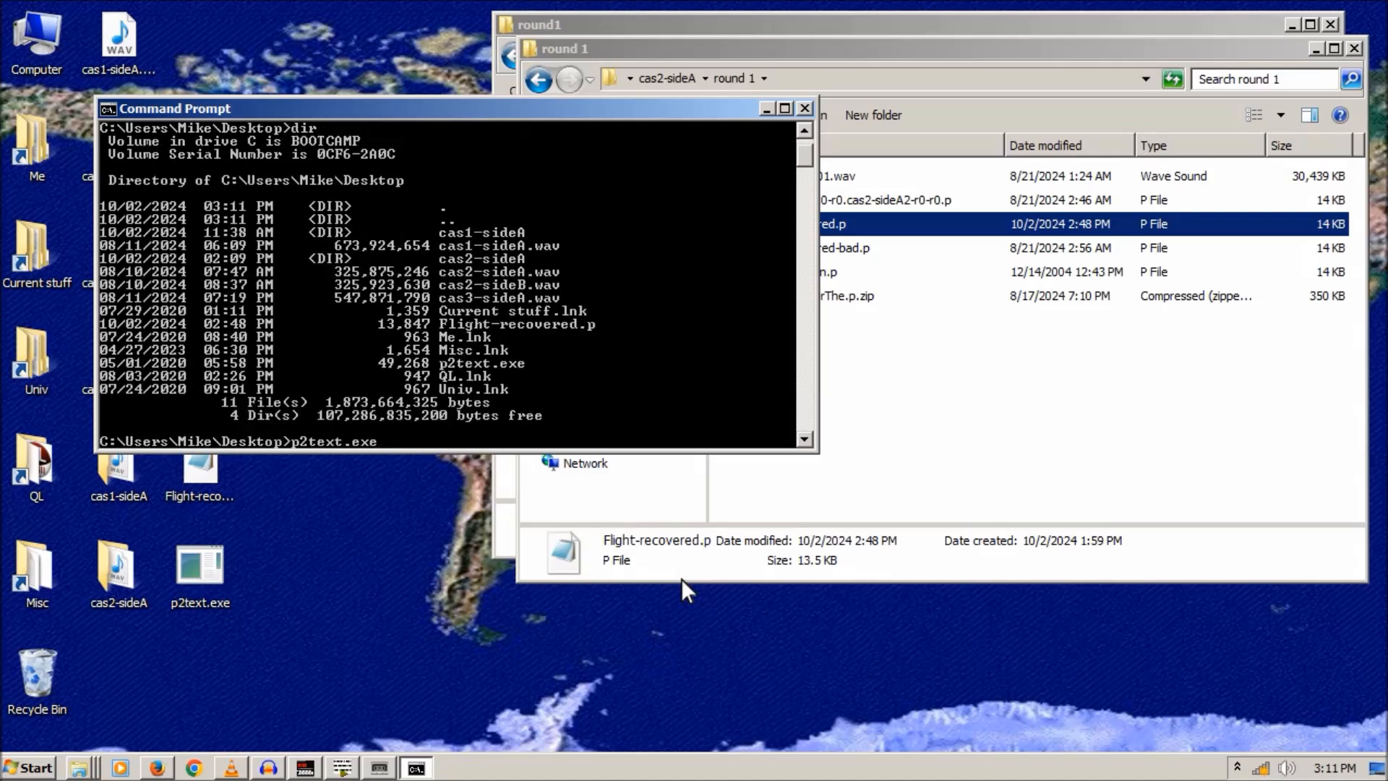
text(F)
key(Tab)
text(> flight.t)
key(BackSpace)
text(bas)
key(Return)
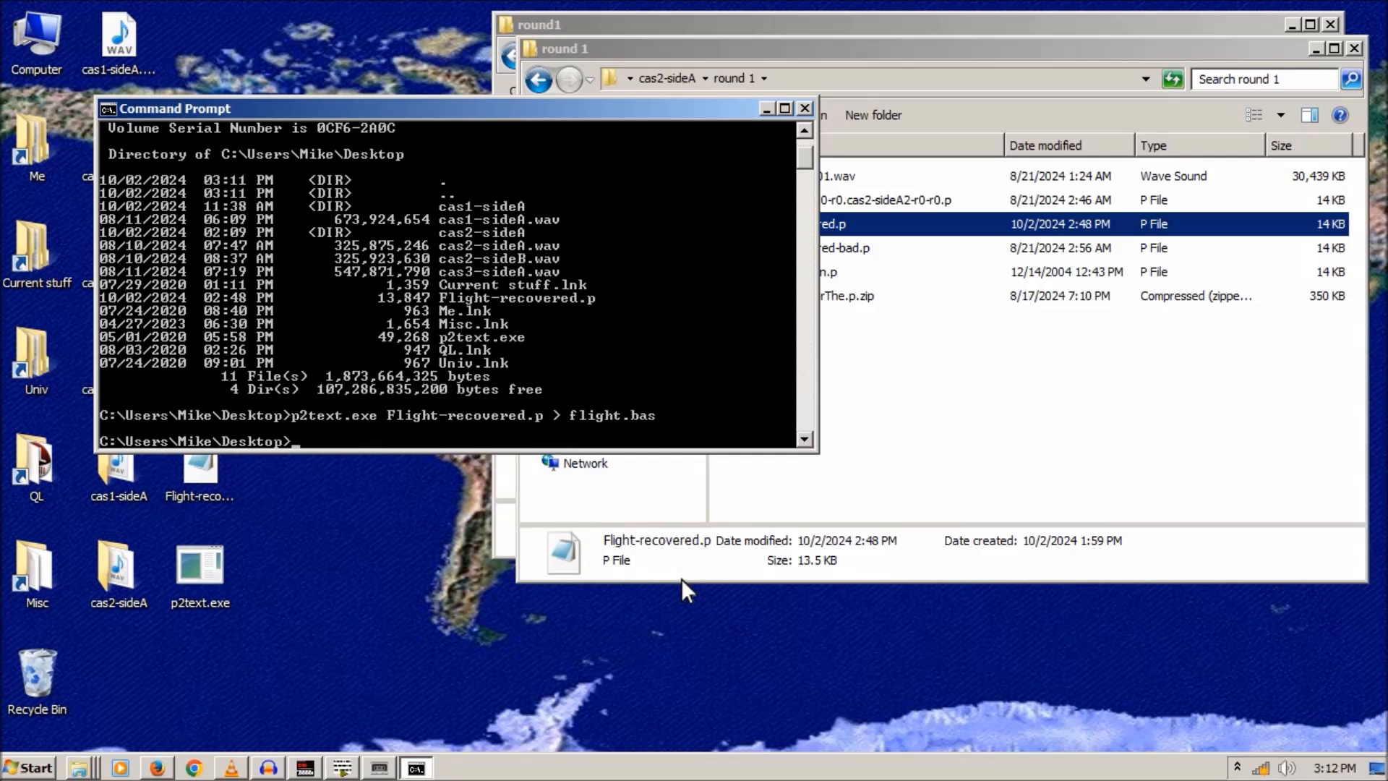
click(764, 108)
- Open flight.bas in Notepad and toggle Word Wrap
double_click(119, 677)
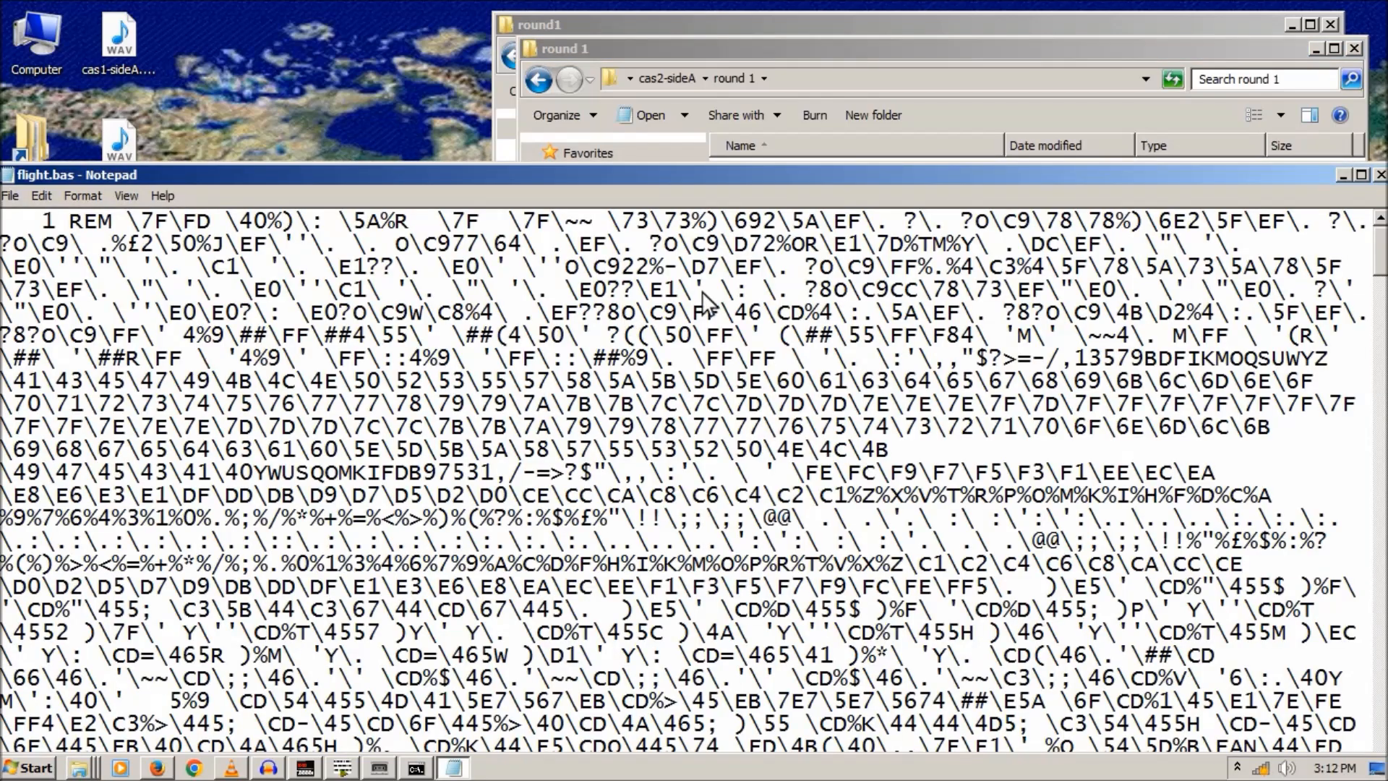
click(41, 195)
mouse_move(75, 202)
click(108, 217)
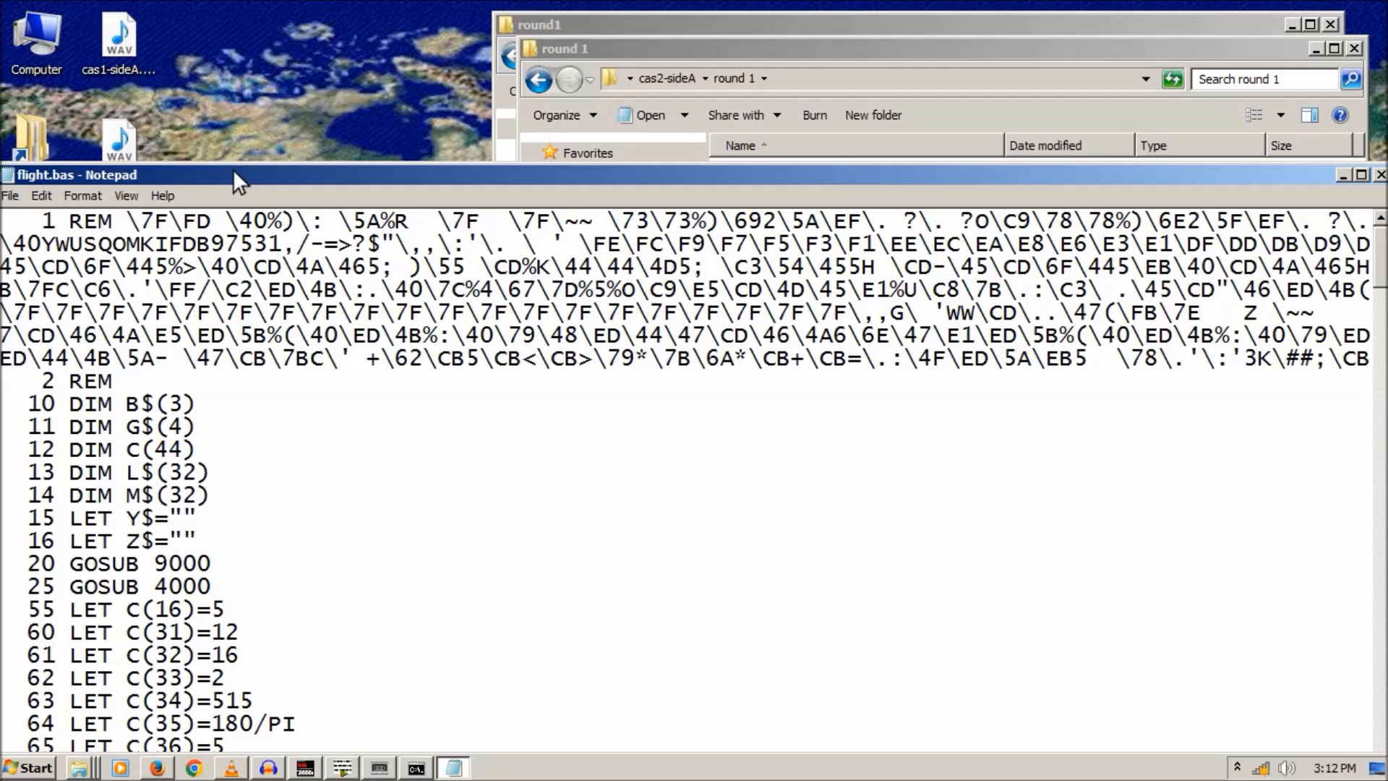
- Scroll through the listing, checking the line containing C(16)=5
drag(232, 169, 304, 6)
scroll(448, 268, down, 6)
scroll(444, 275, down, 20)
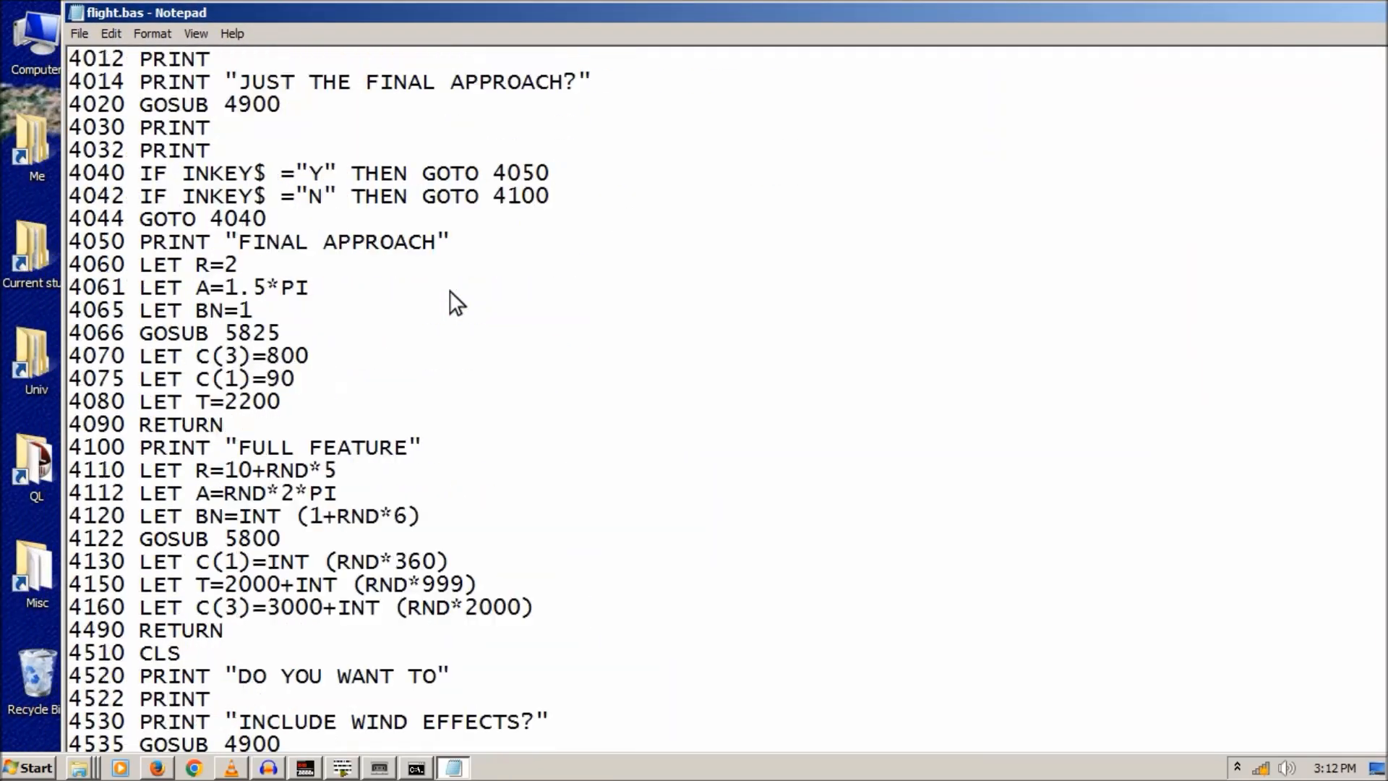
scroll(450, 289, down, 20)
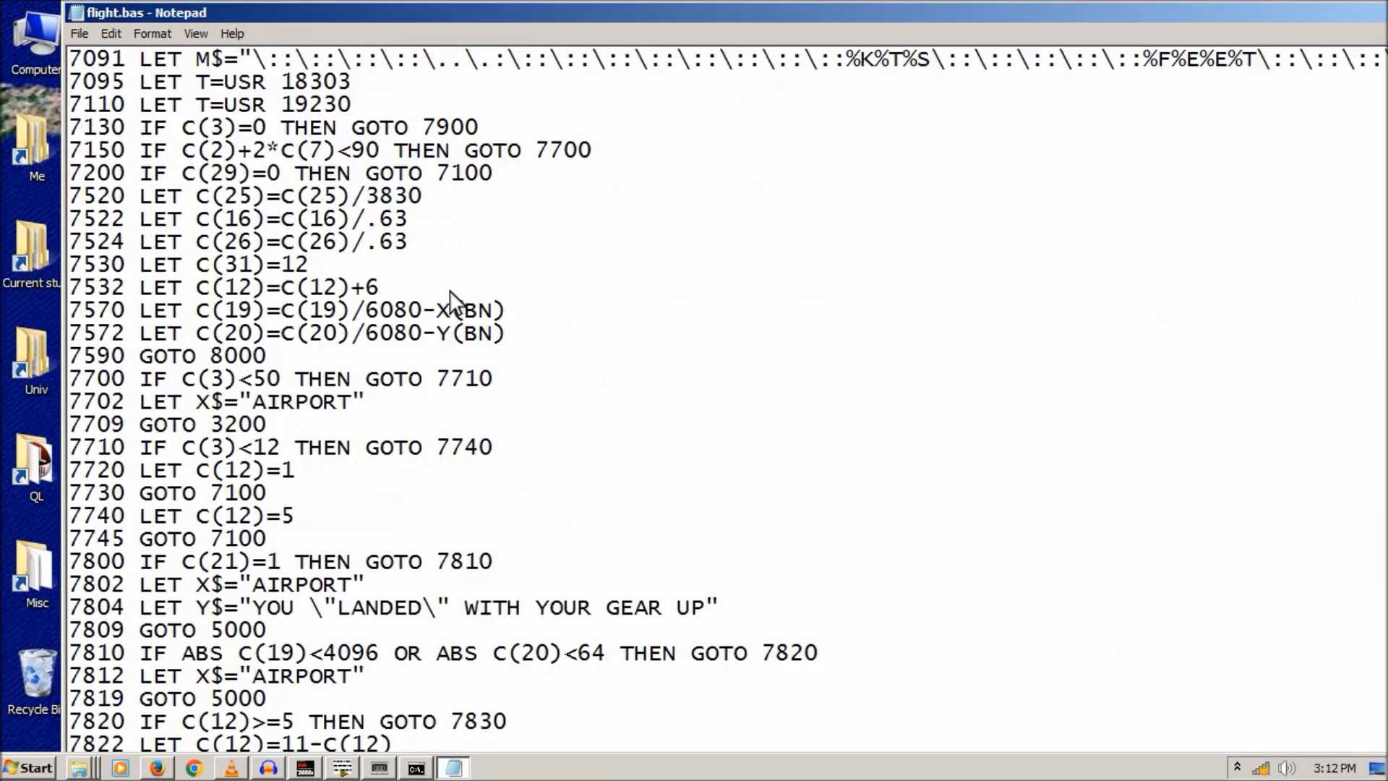
scroll(450, 289, down, 4)
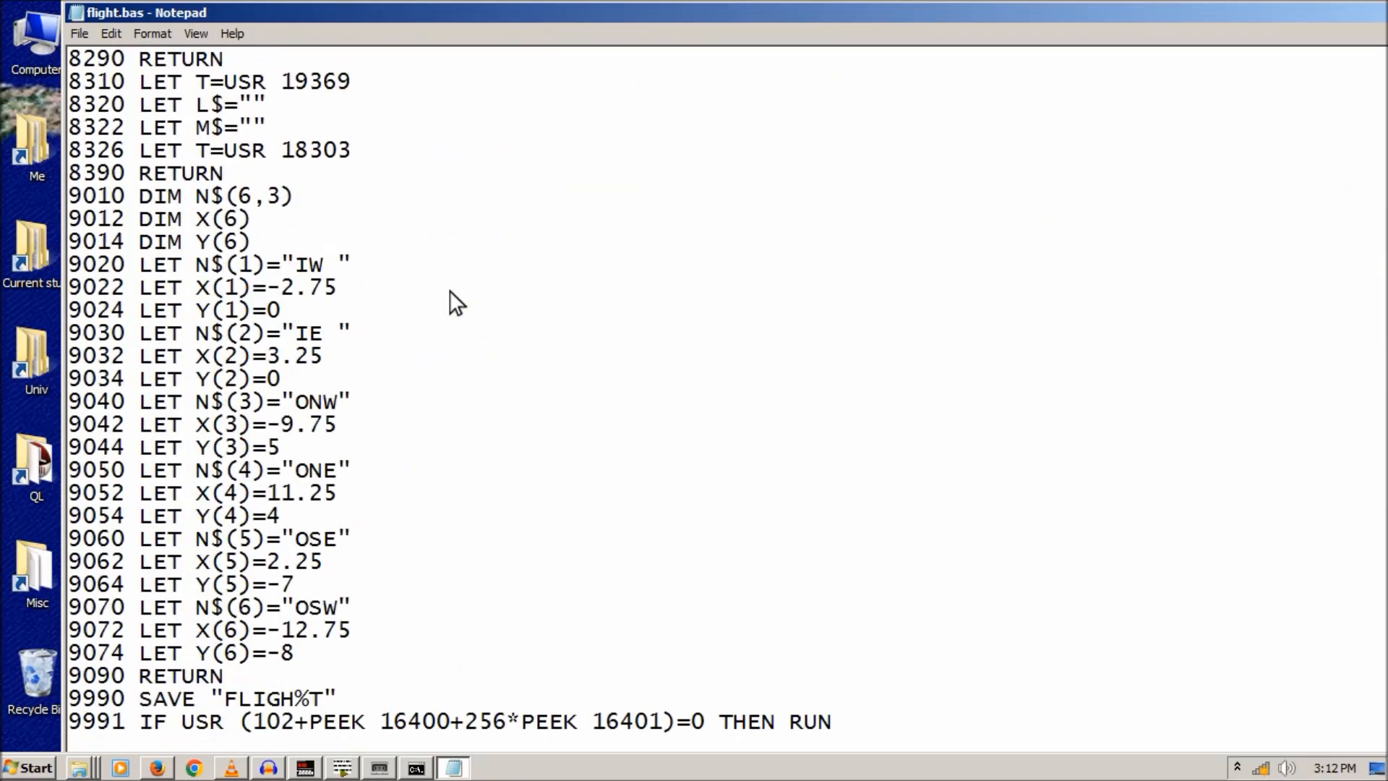
scroll(450, 289, up, 20)
scroll(450, 290, up, 14)
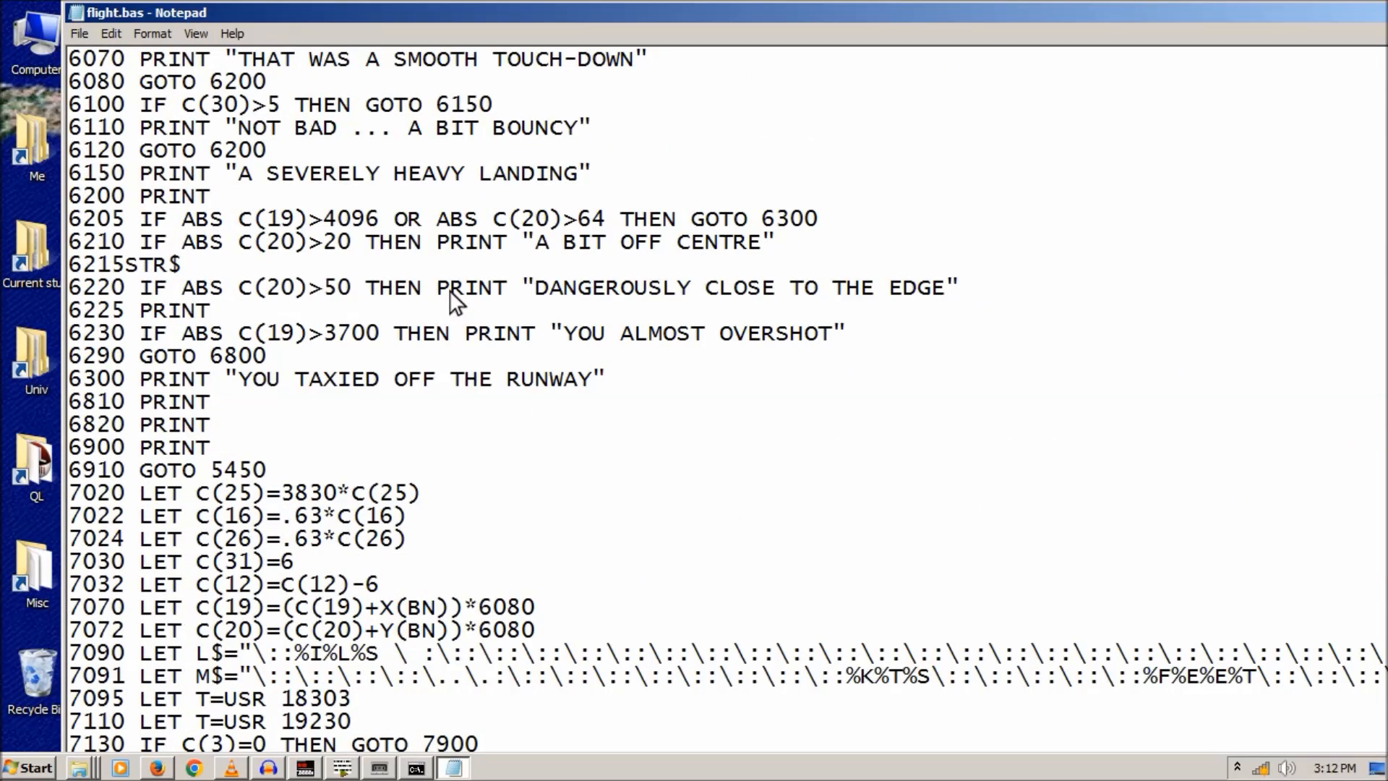
scroll(450, 289, up, 20)
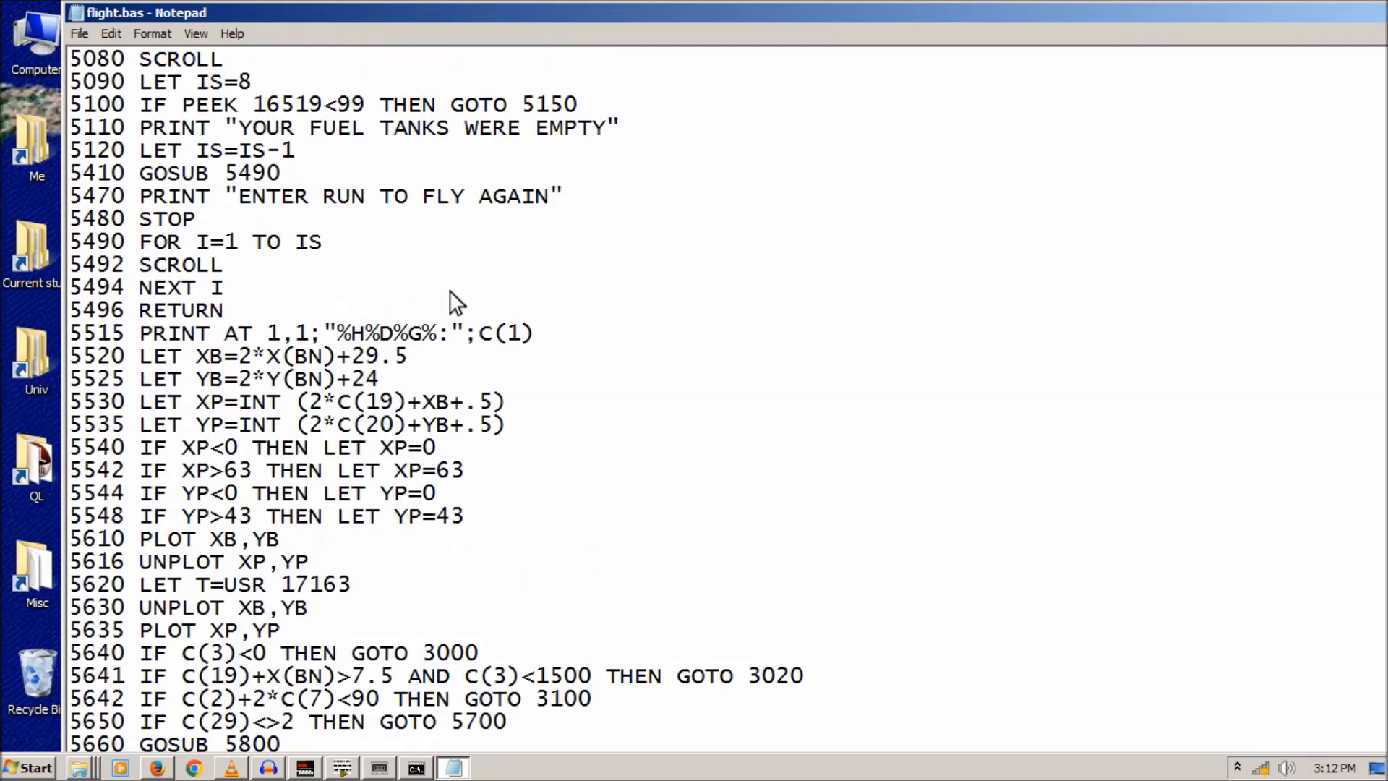
scroll(450, 289, up, 20)
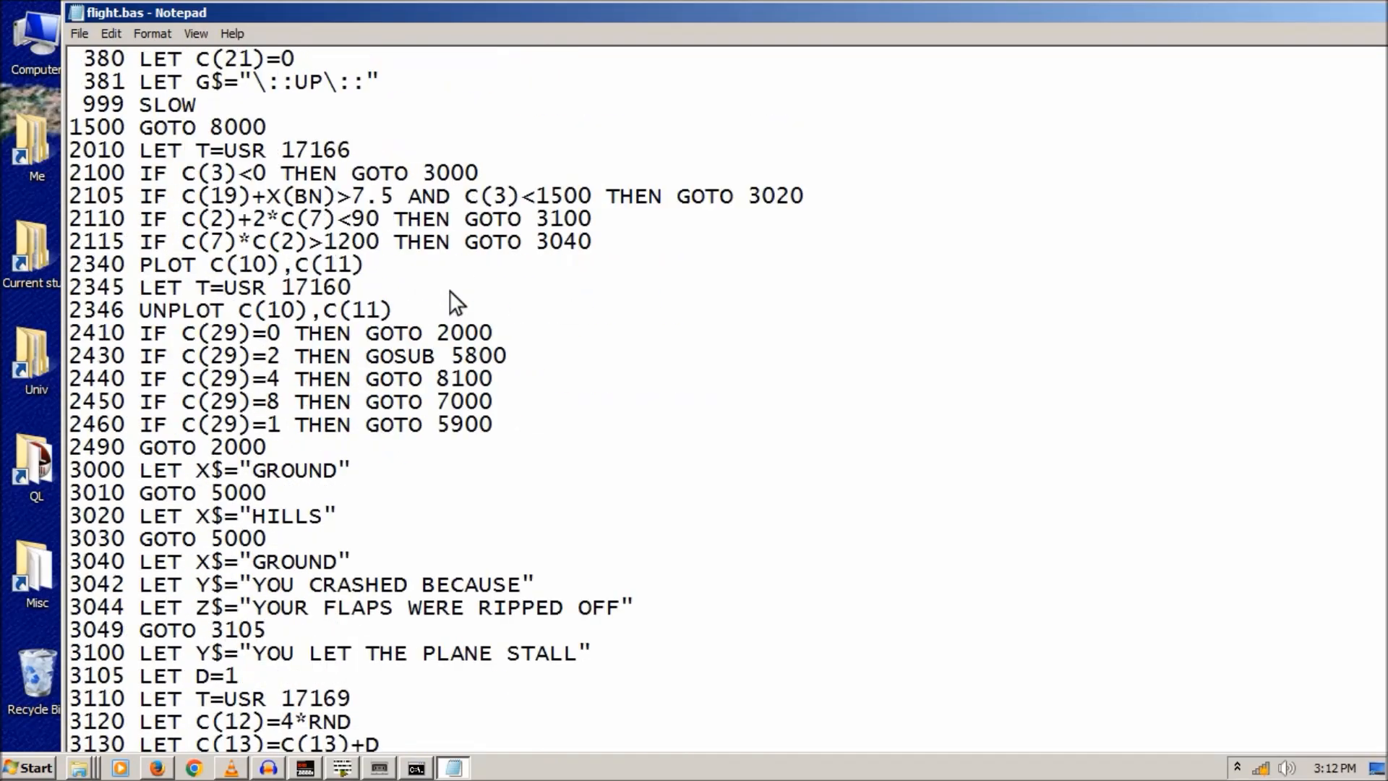
click(301, 174)
scroll(339, 188, up, 5)
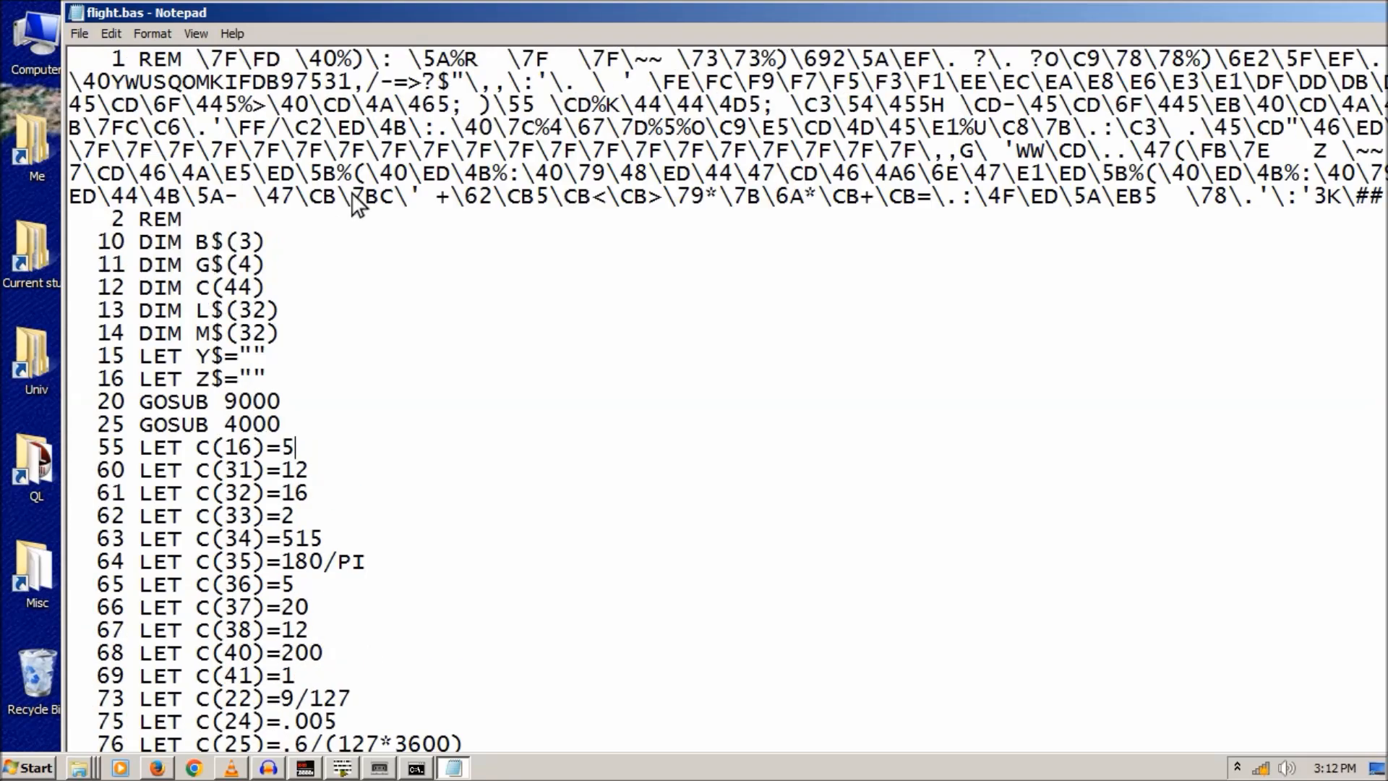
scroll(295, 223, down, 2)
scroll(304, 217, down, 1)
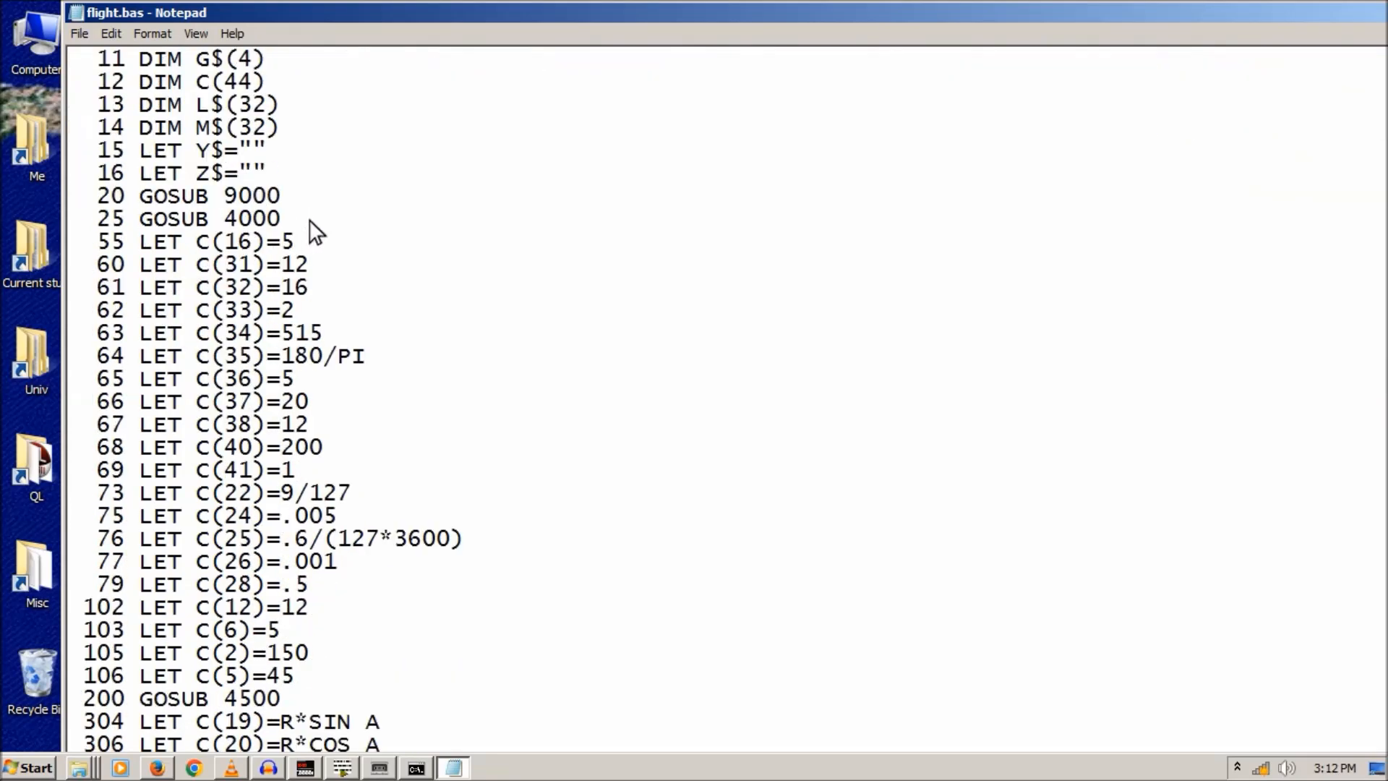
scroll(297, 249, up, 3)
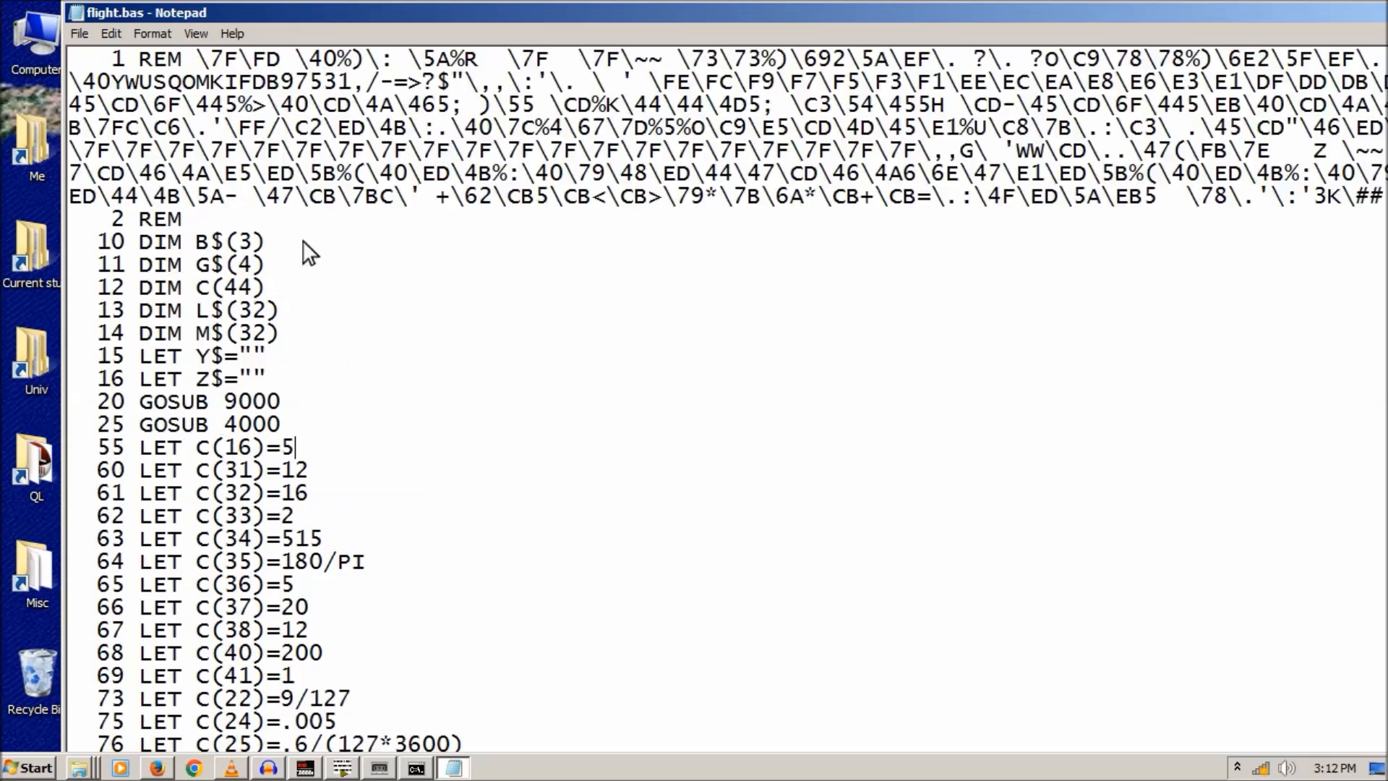
- Read from 2 REM past line 200 to the end, then minimise Notepad
drag(70, 219, 364, 567)
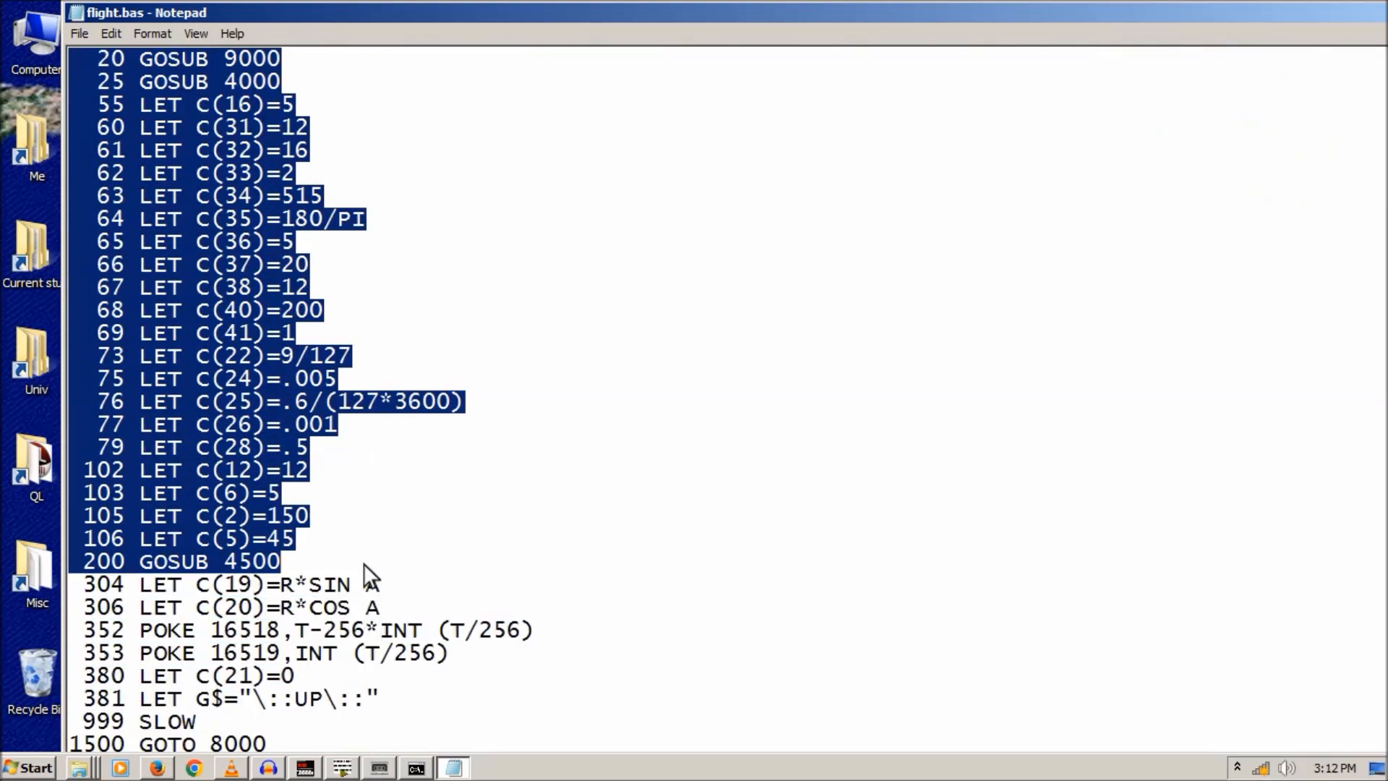
scroll(376, 492, down, 2)
click(299, 430)
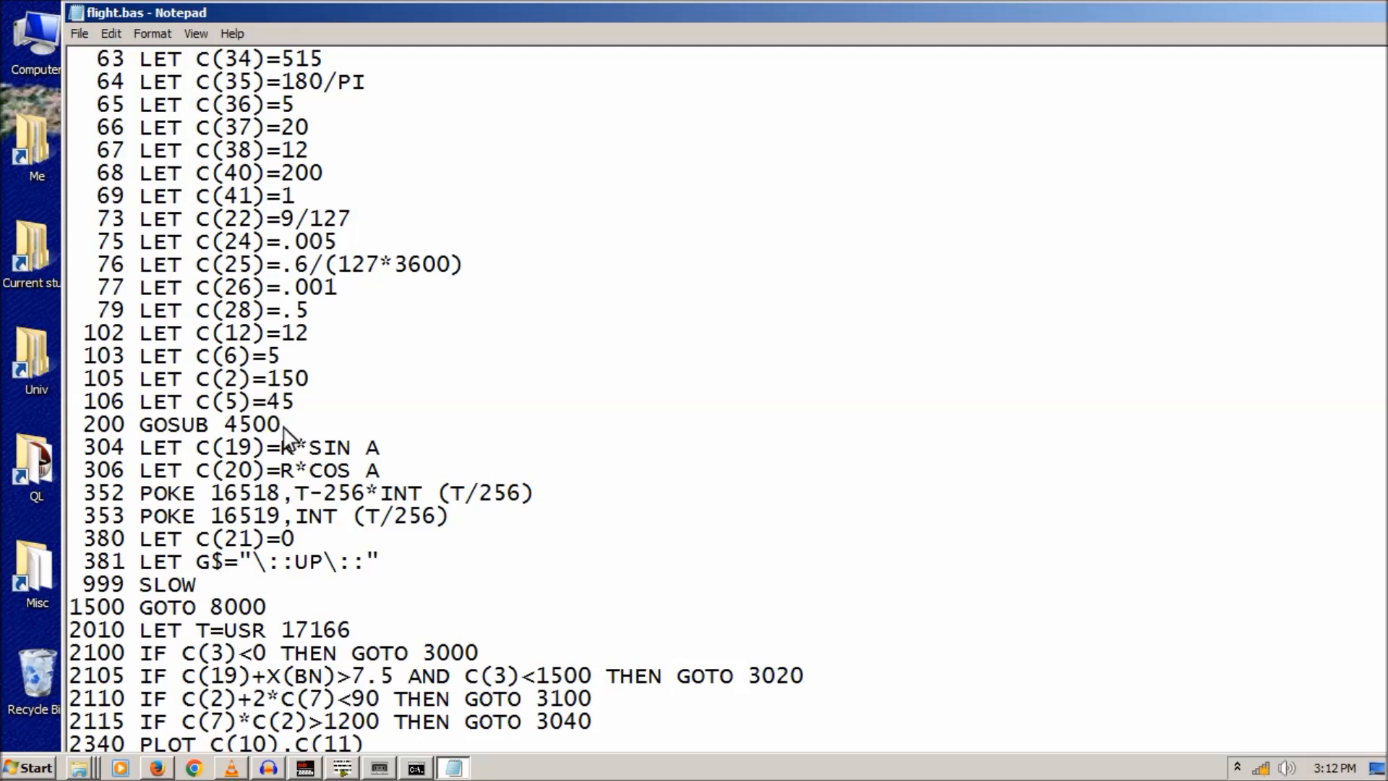
click(290, 422)
scroll(292, 423, down, 1)
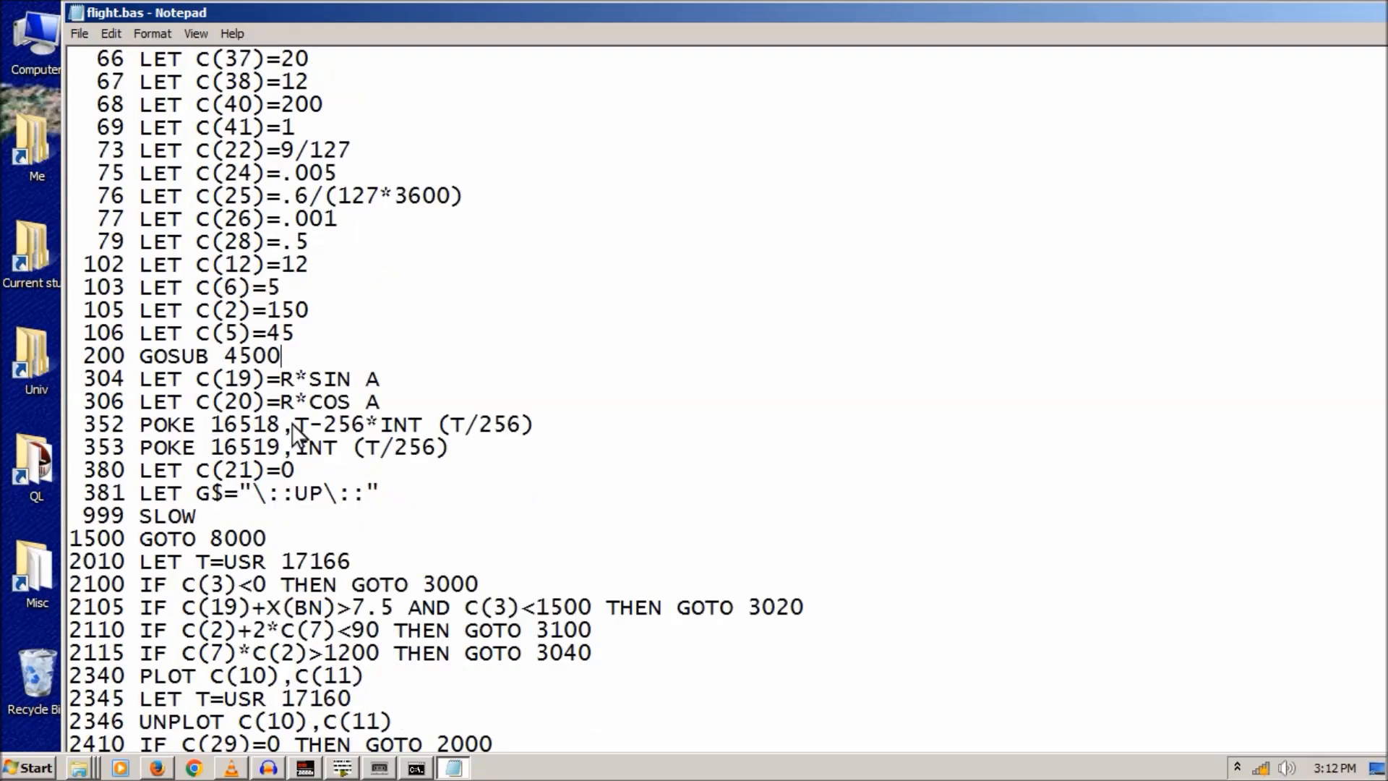
scroll(292, 423, down, 4)
scroll(292, 423, down, 20)
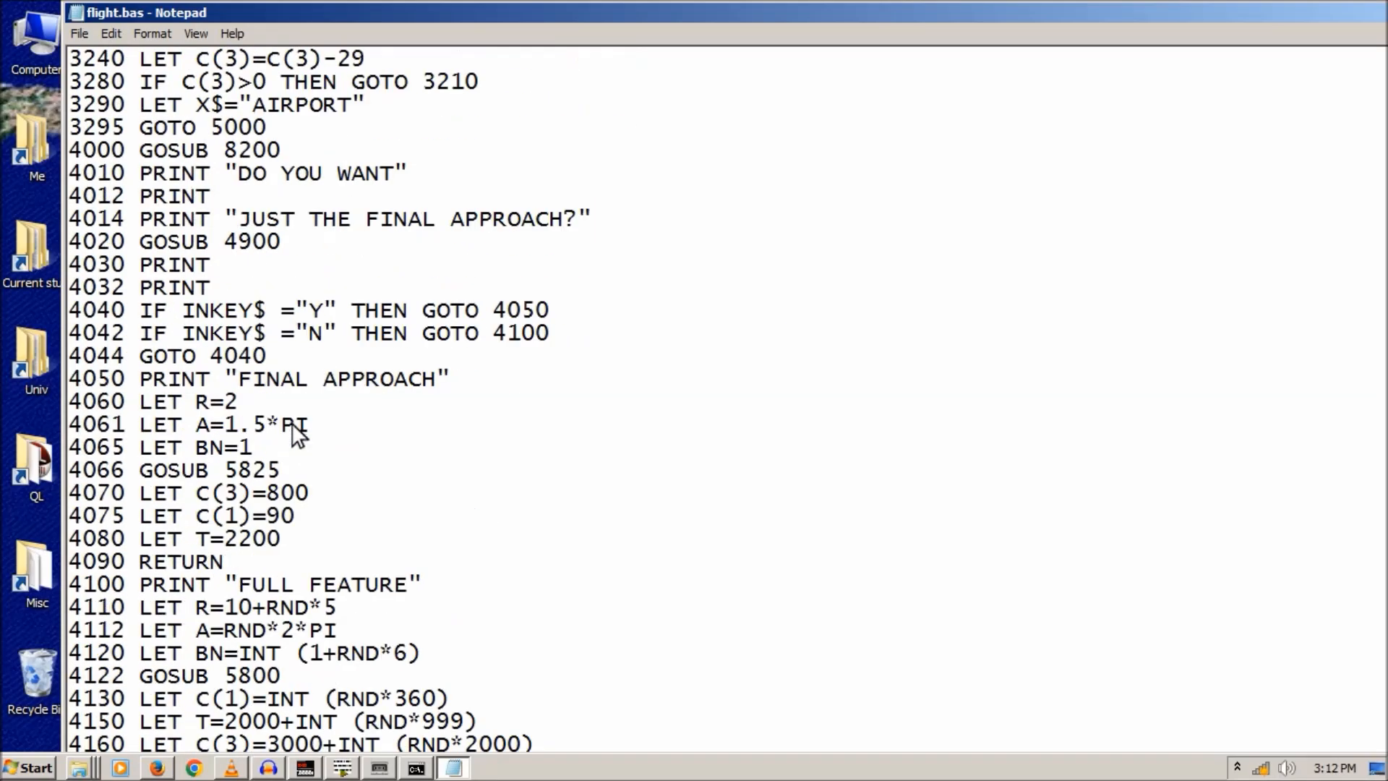
scroll(292, 424, down, 20)
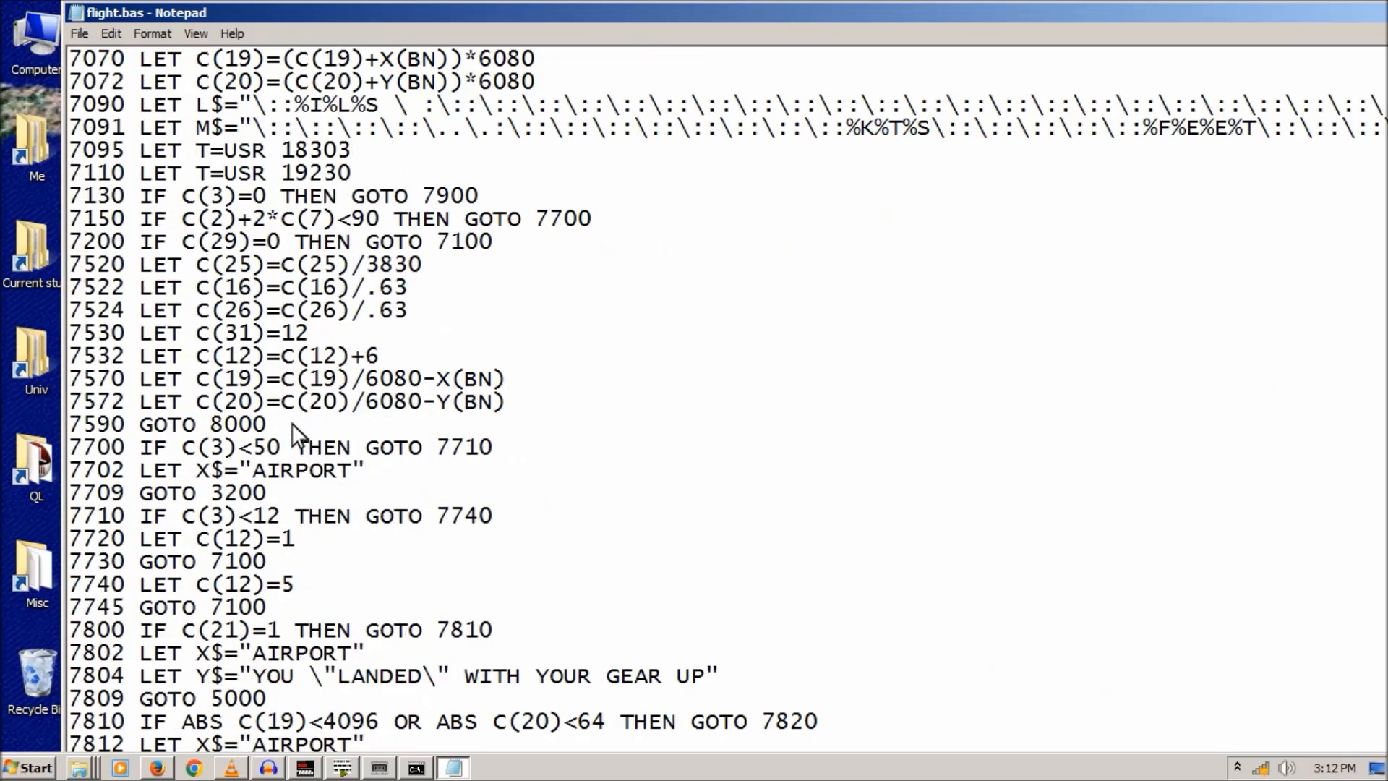
drag(1002, 23, 1173, 91)
click(1253, 99)
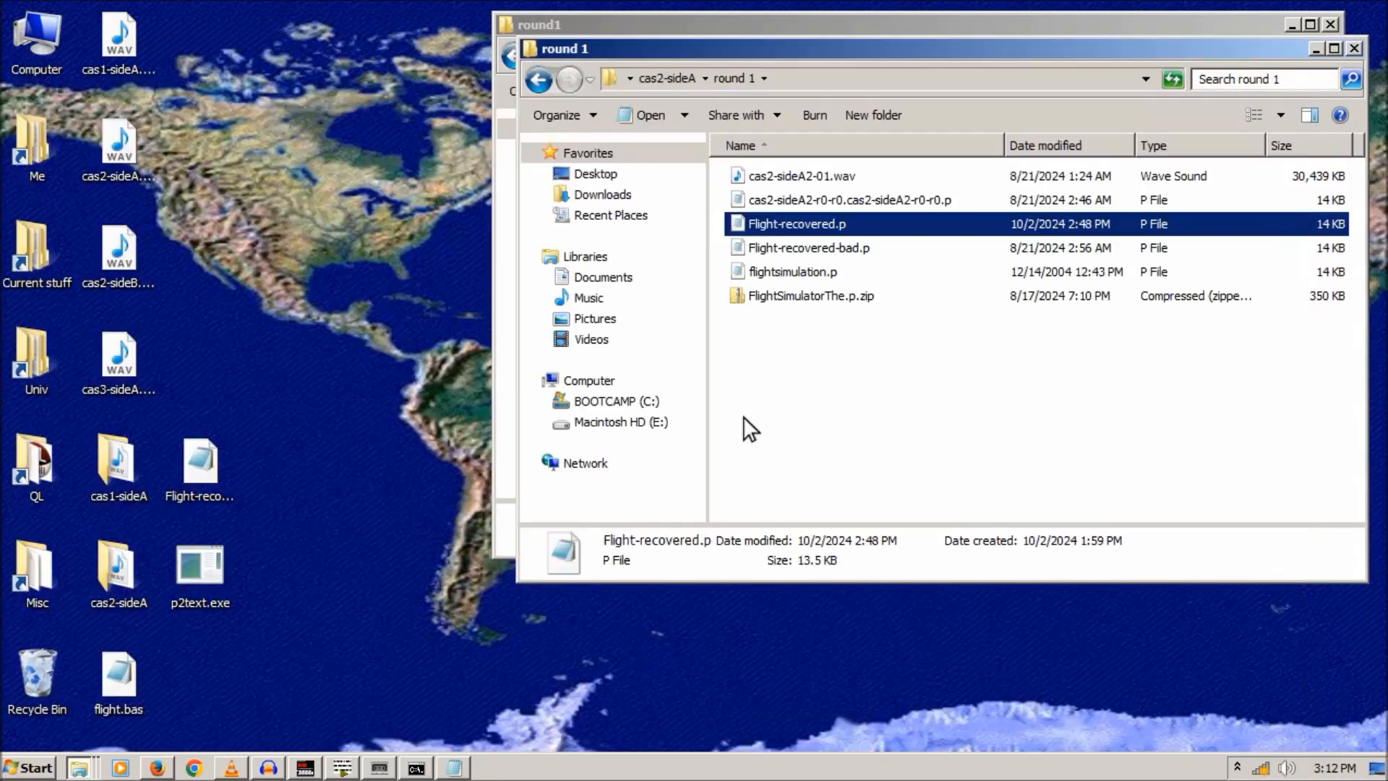
- Restore the tape converter and drag the Program Listing lower, uncovering the waveform
click(380, 768)
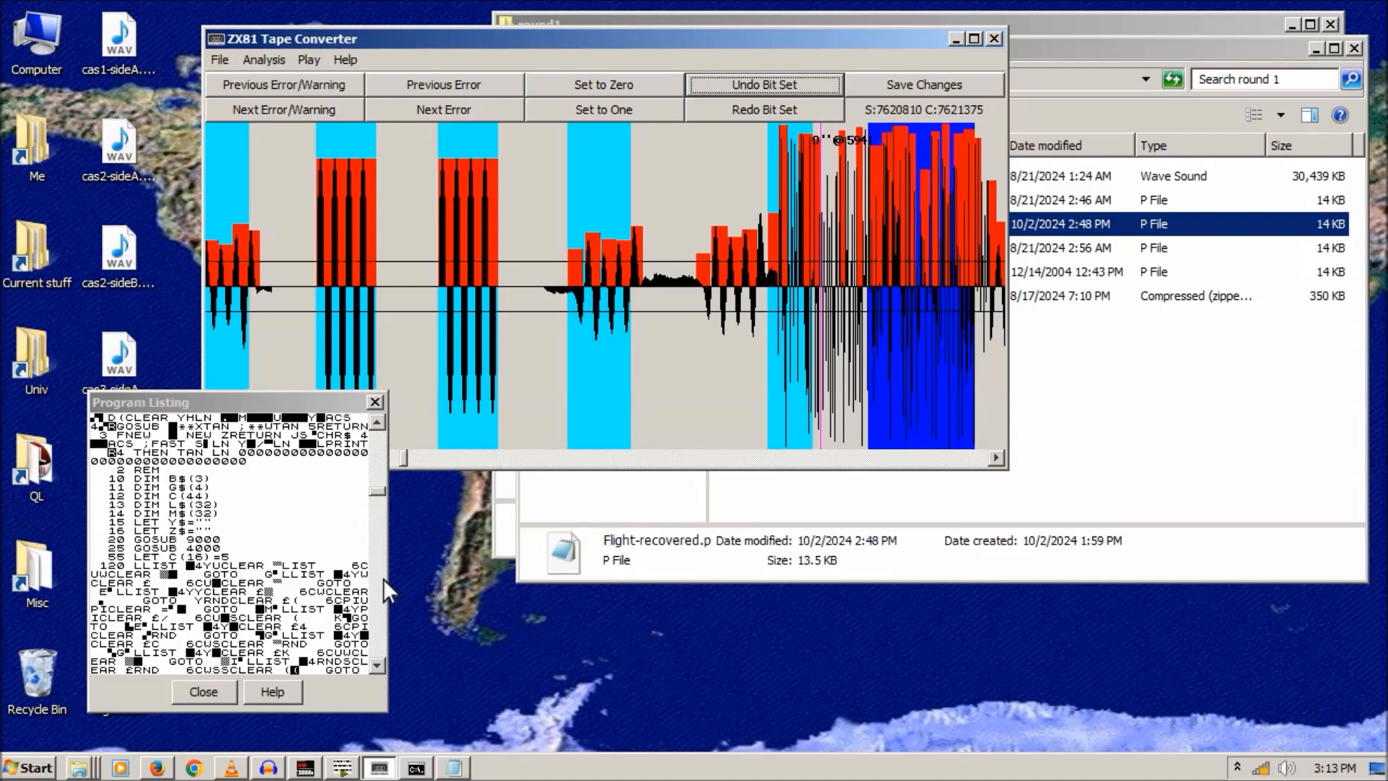
drag(286, 402, 427, 193)
scroll(515, 289, down, 4)
drag(514, 289, 554, 284)
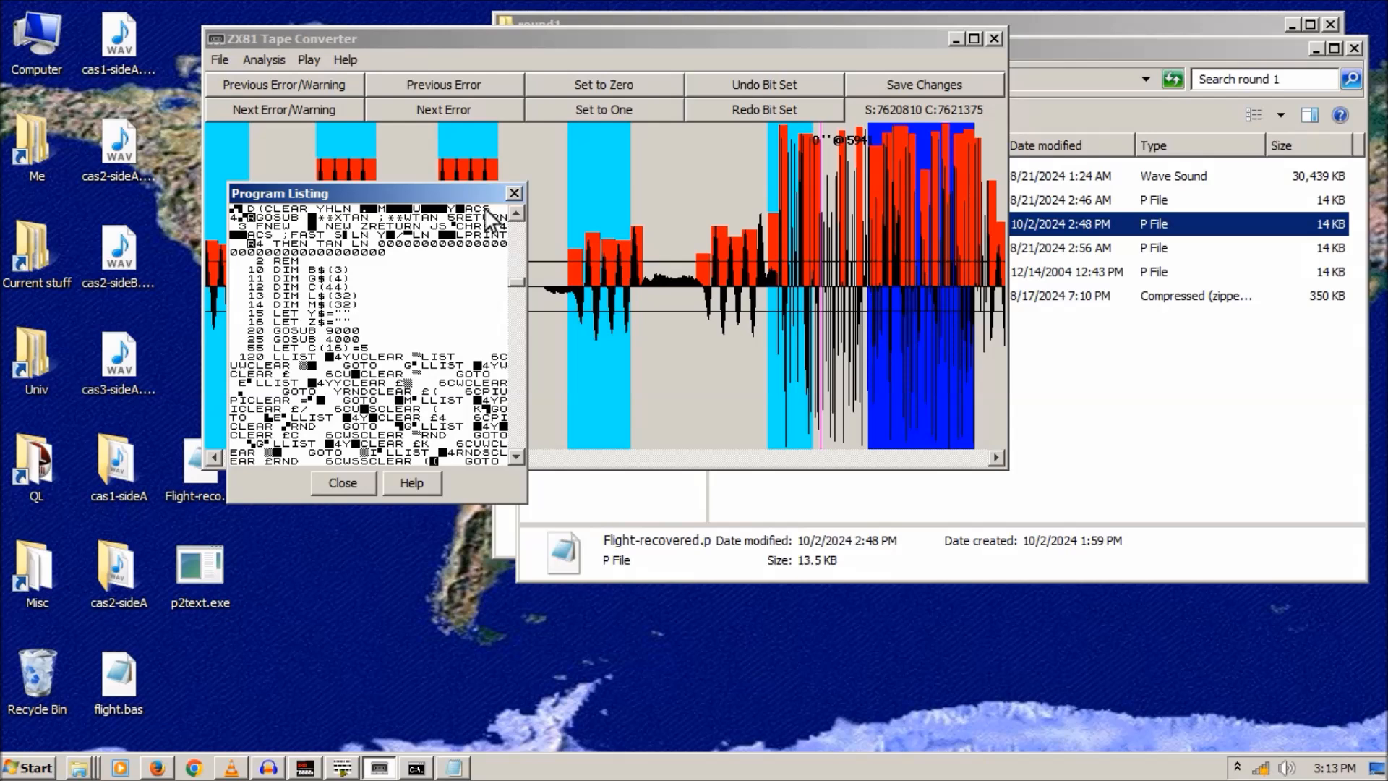
drag(419, 193, 432, 400)
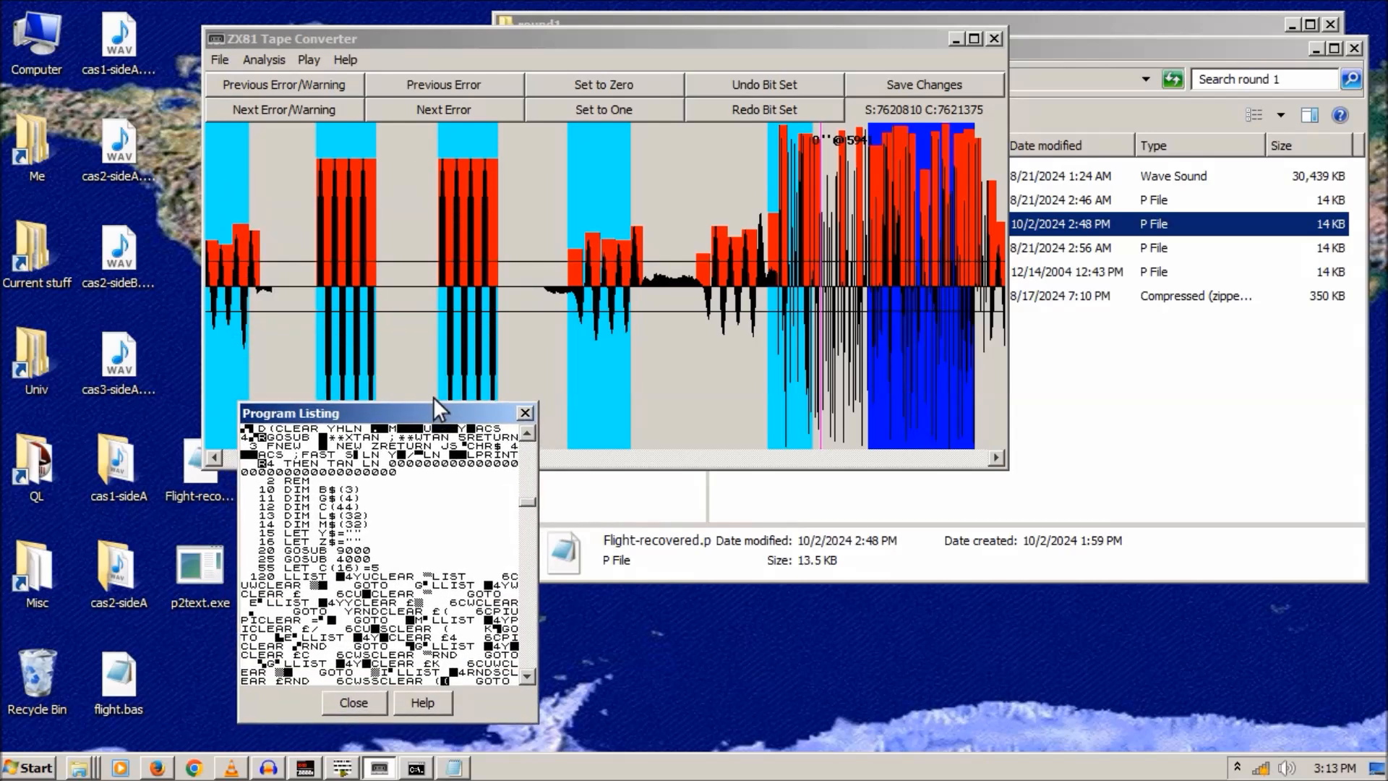
- Browse cas2-sideA's round 1 and audio fix folders, then close that window
double_click(118, 575)
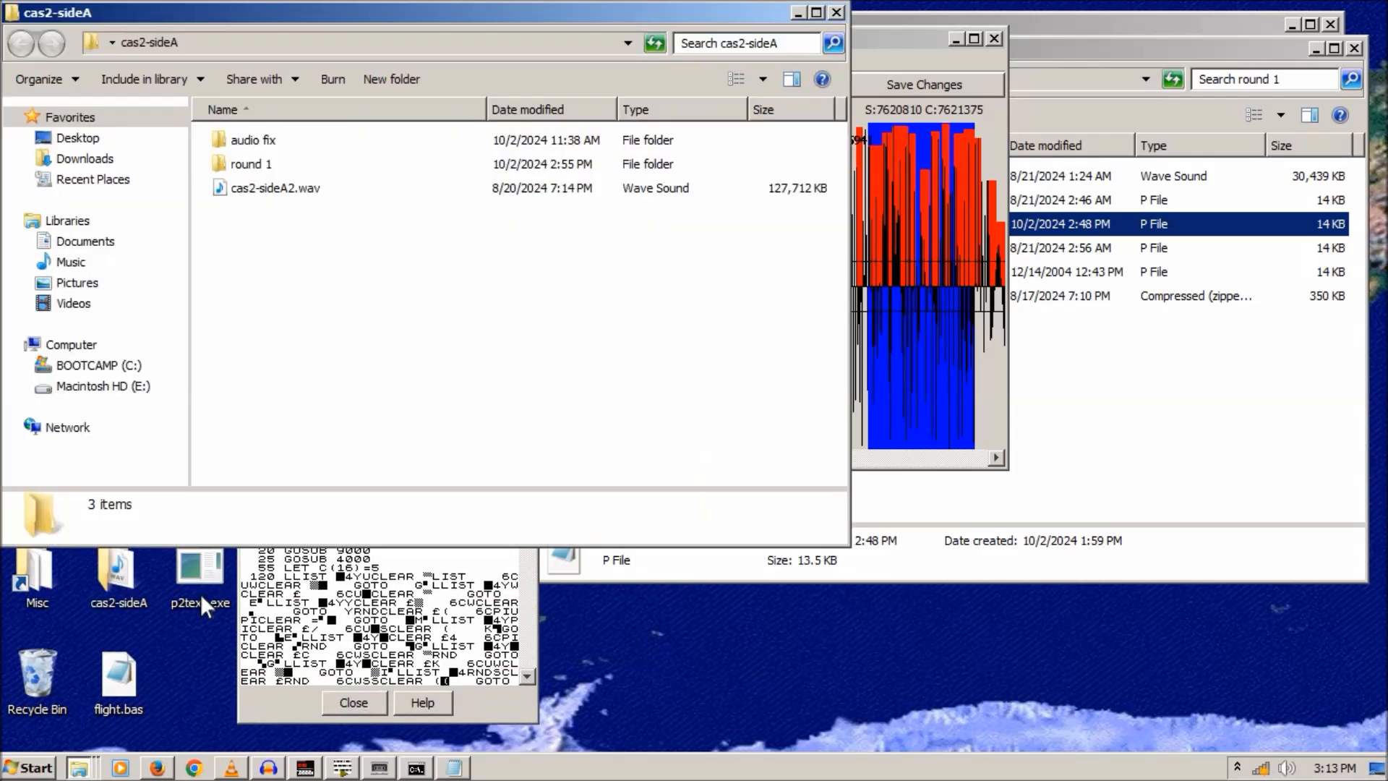
double_click(249, 164)
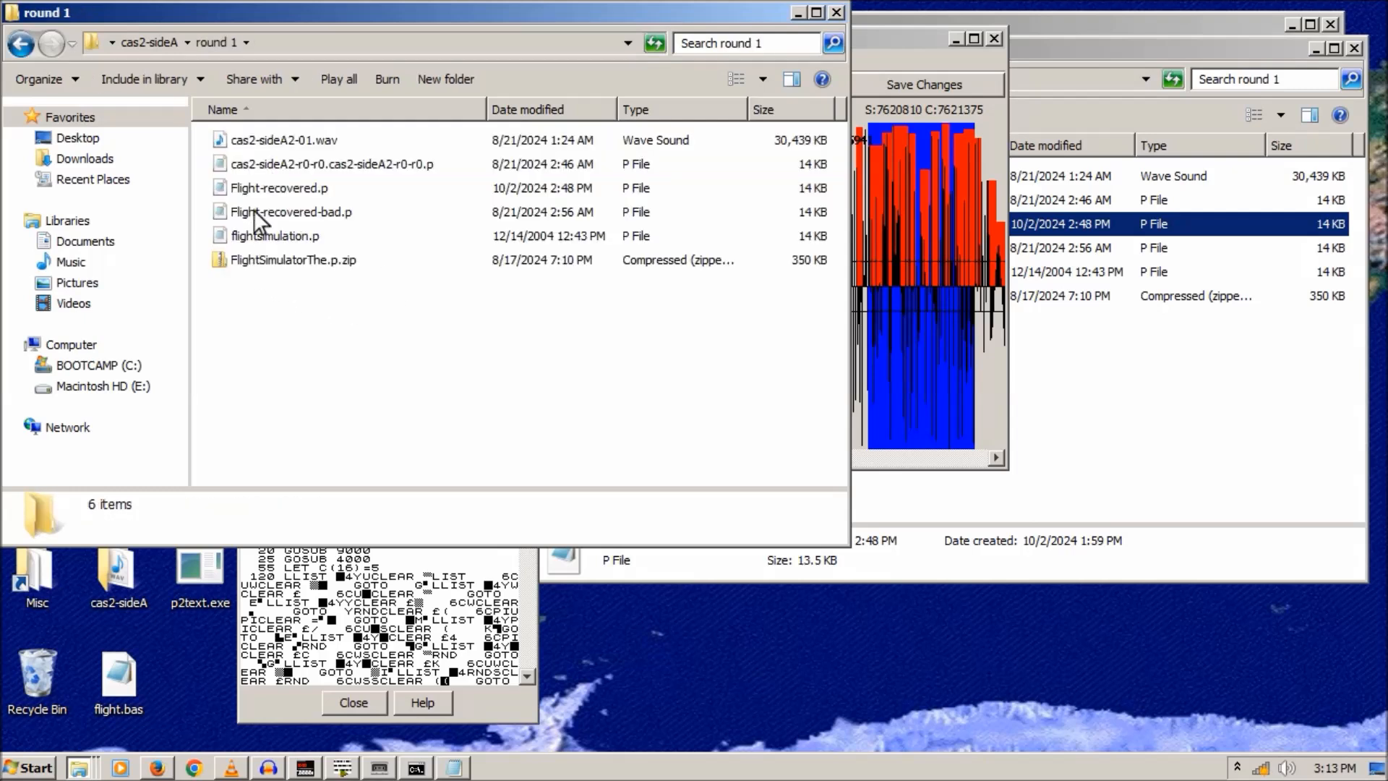
click(21, 44)
double_click(232, 142)
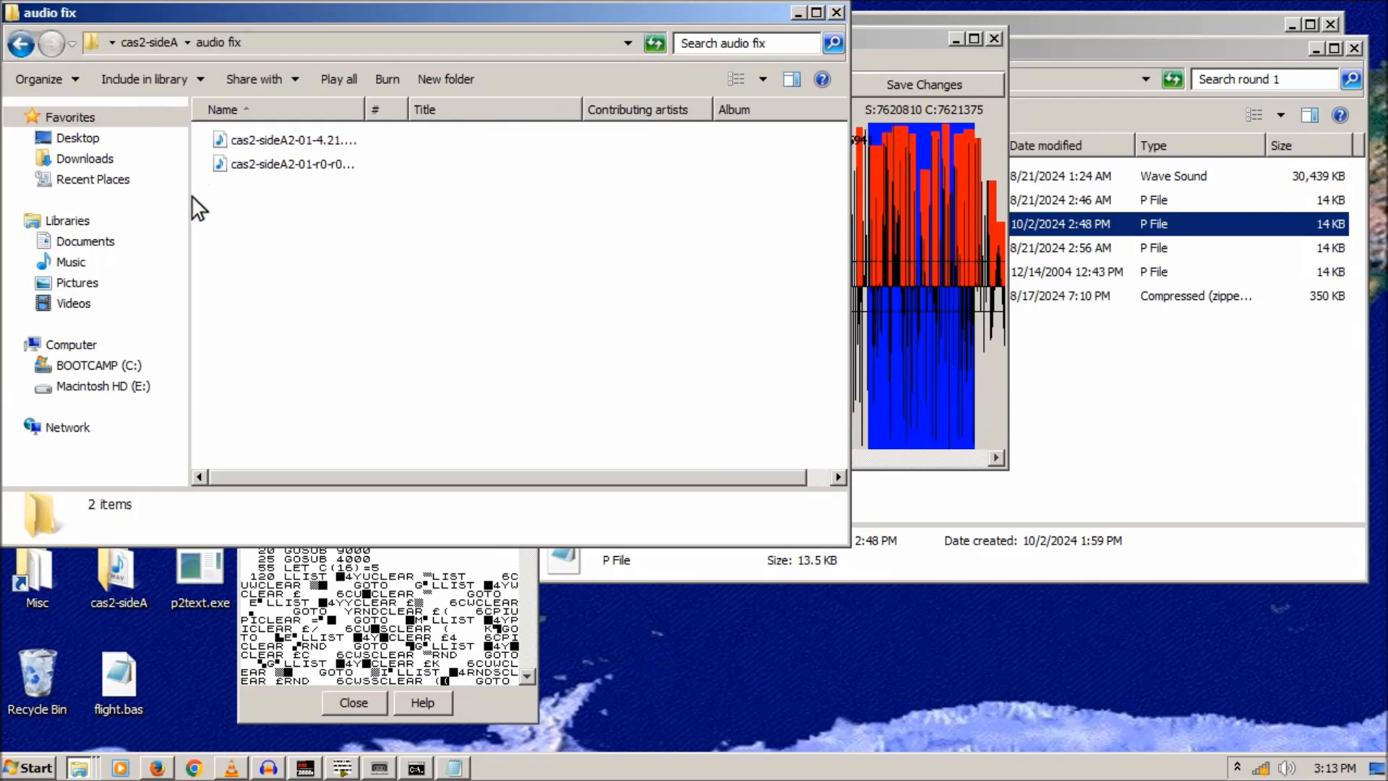
click(22, 44)
double_click(259, 167)
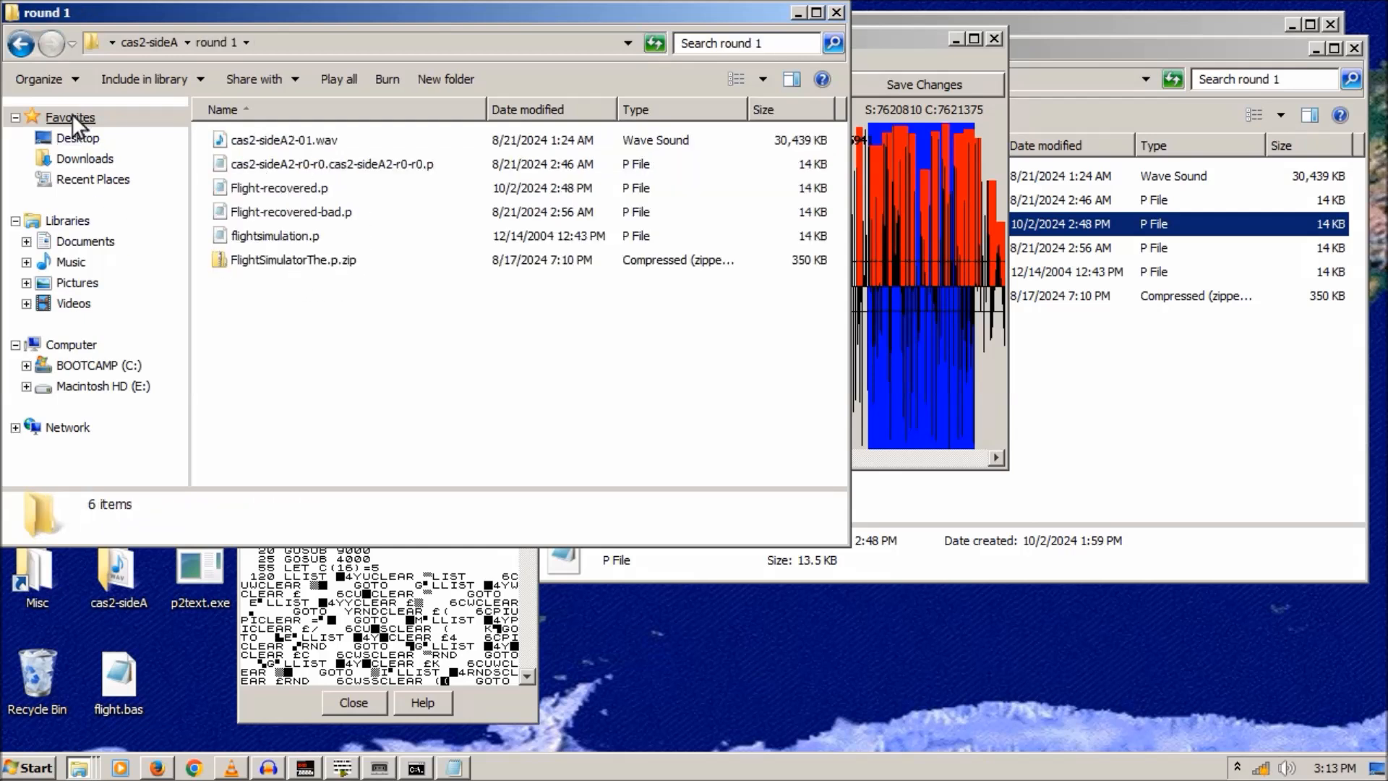
click(22, 45)
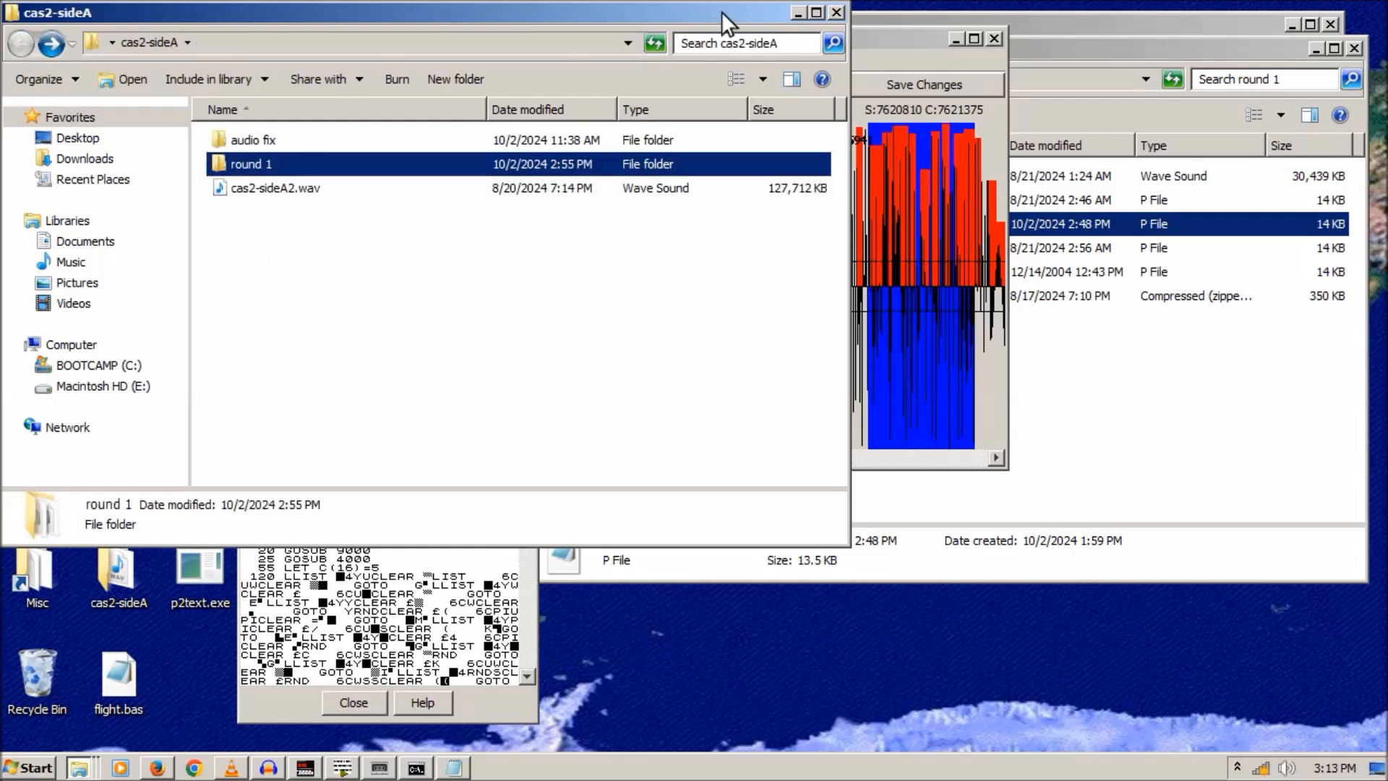
click(837, 13)
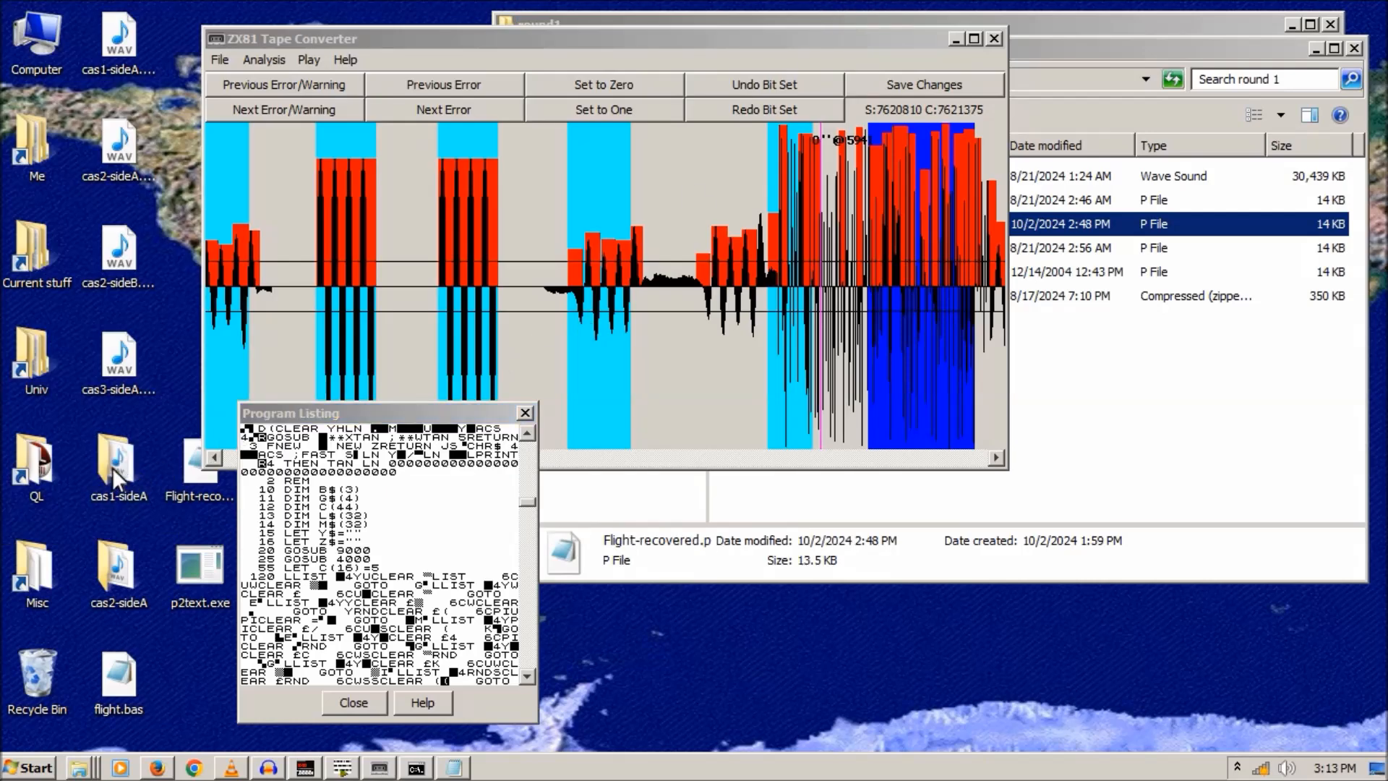
- In cas1-sideA\round1 view settings.png and Scroll-Banner.bas, then play cas1-sideA2.wav
double_click(113, 467)
double_click(273, 164)
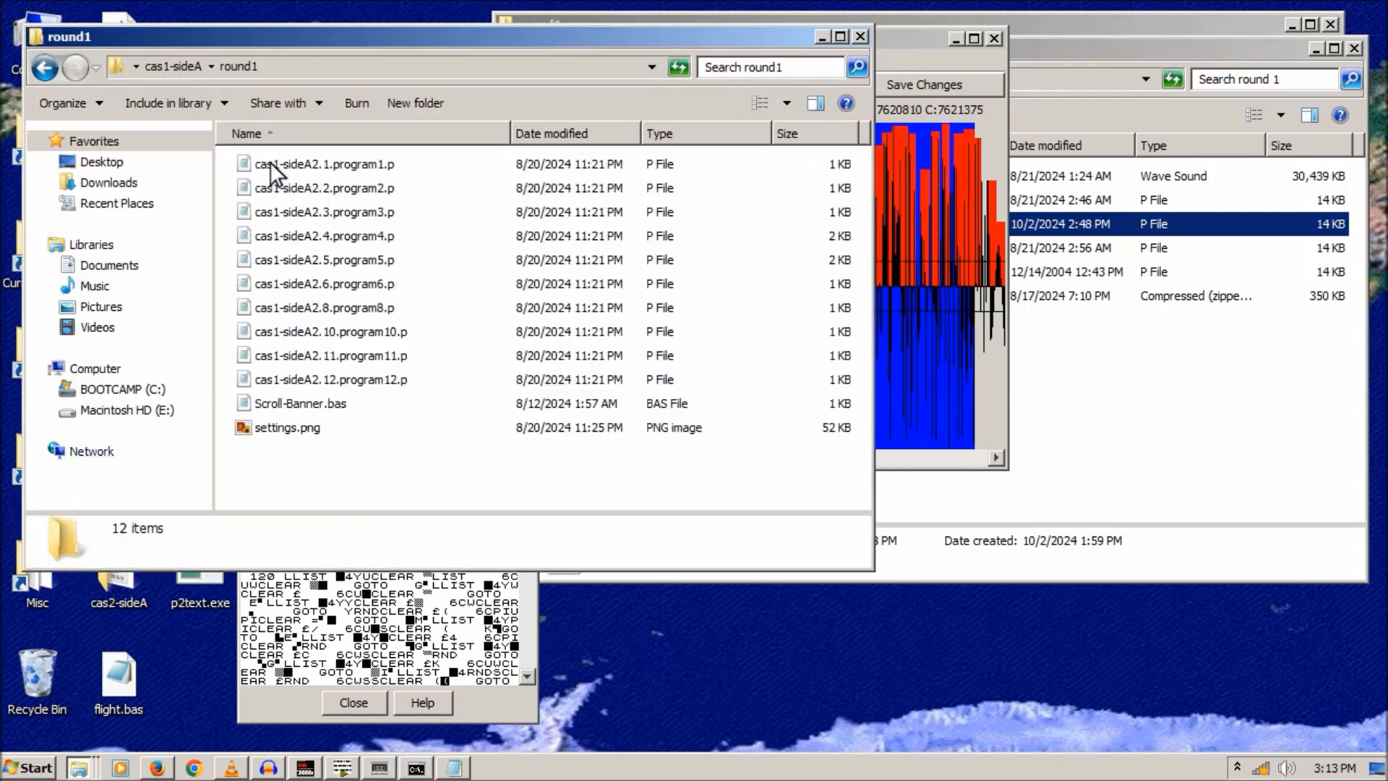
double_click(287, 426)
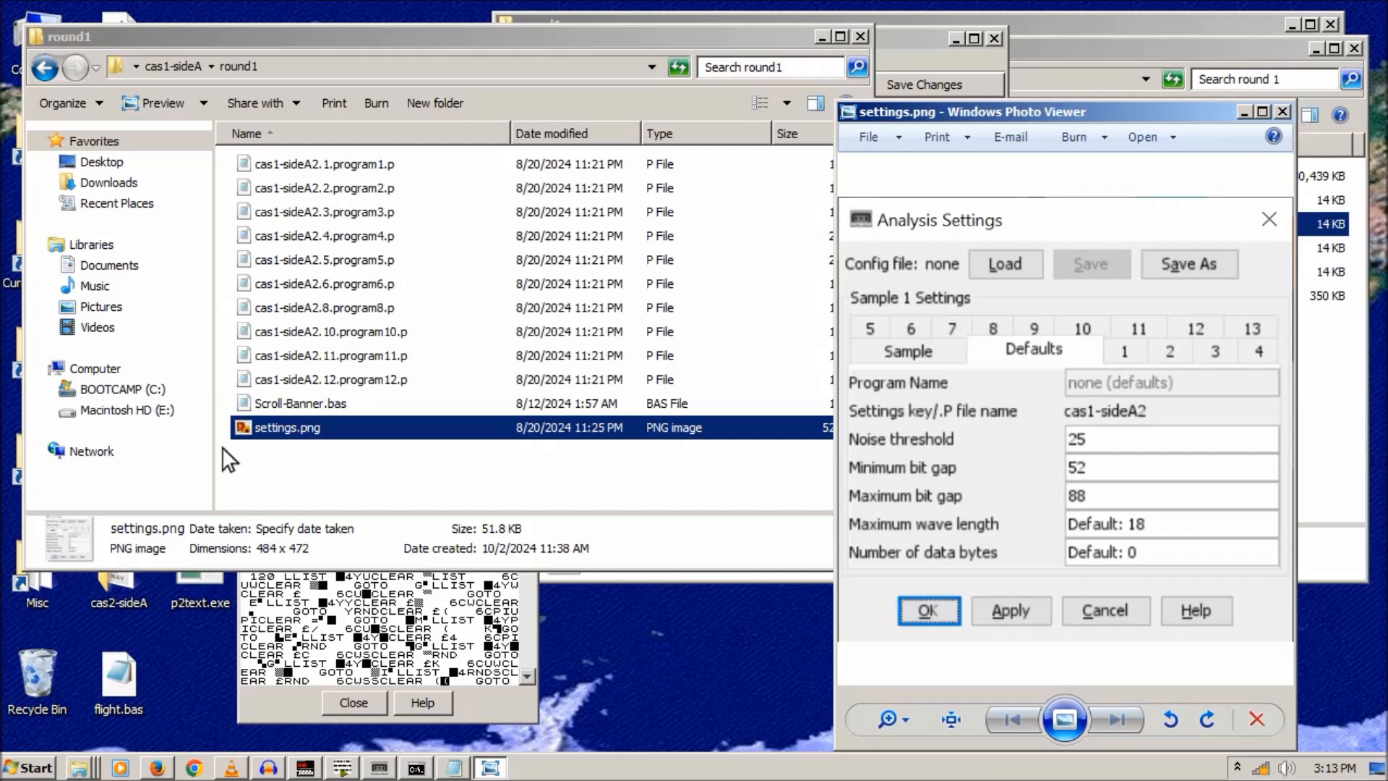
double_click(269, 403)
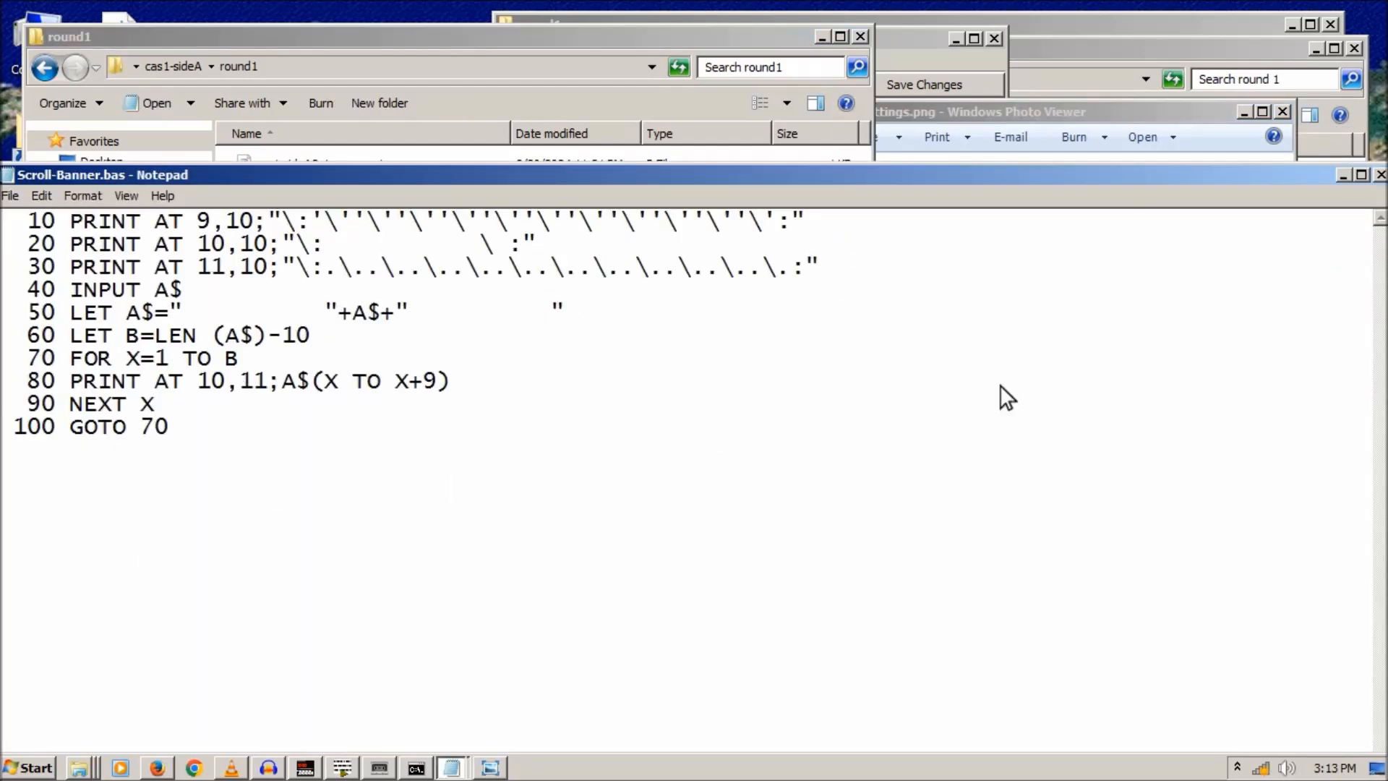
drag(1305, 181, 1278, 175)
click(1354, 169)
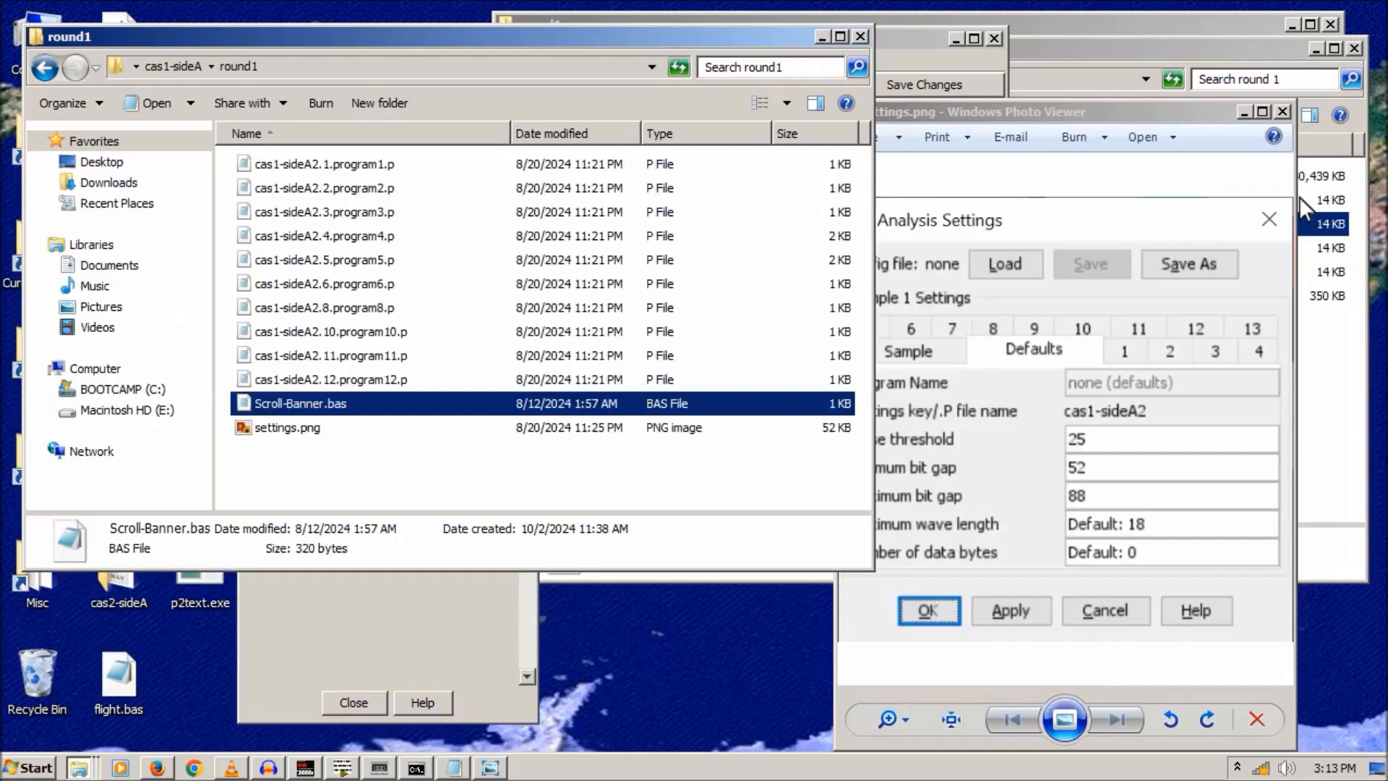
click(45, 69)
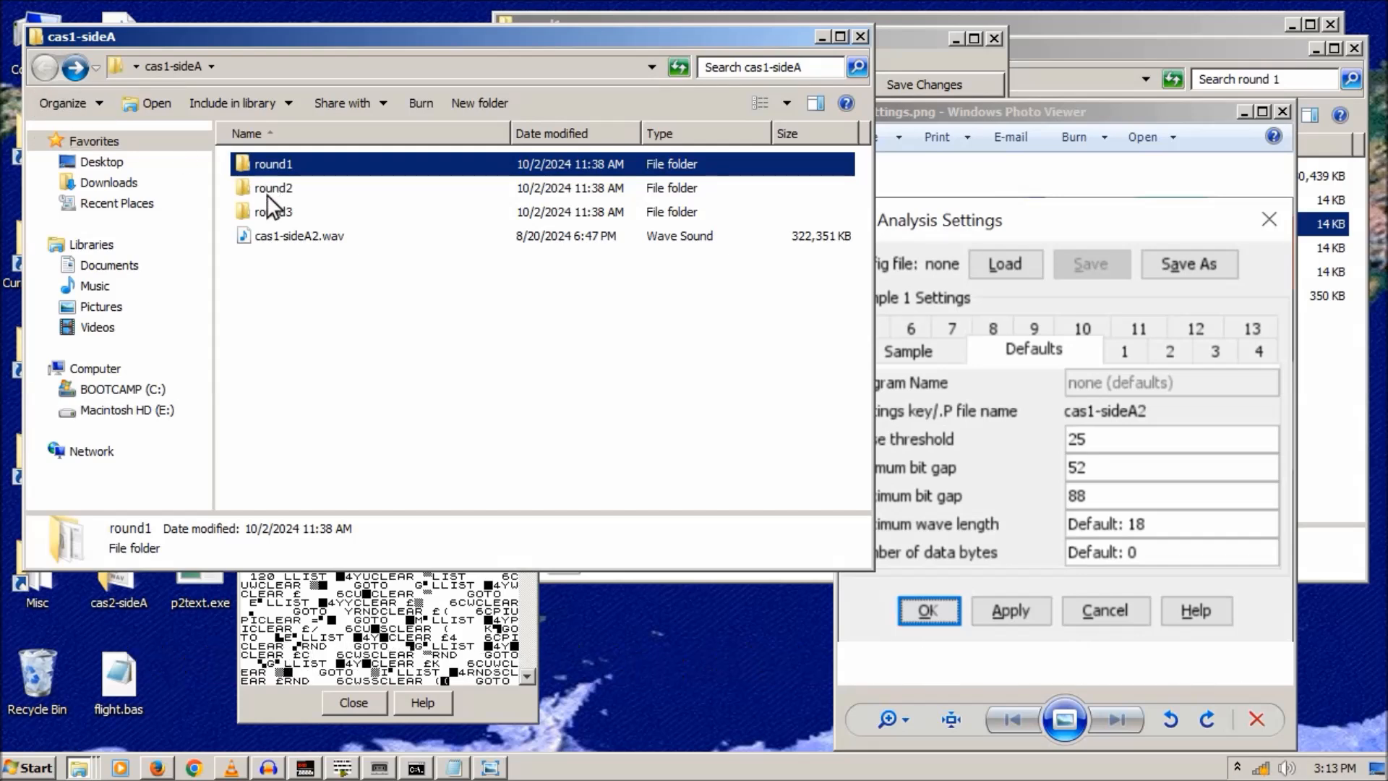
double_click(282, 234)
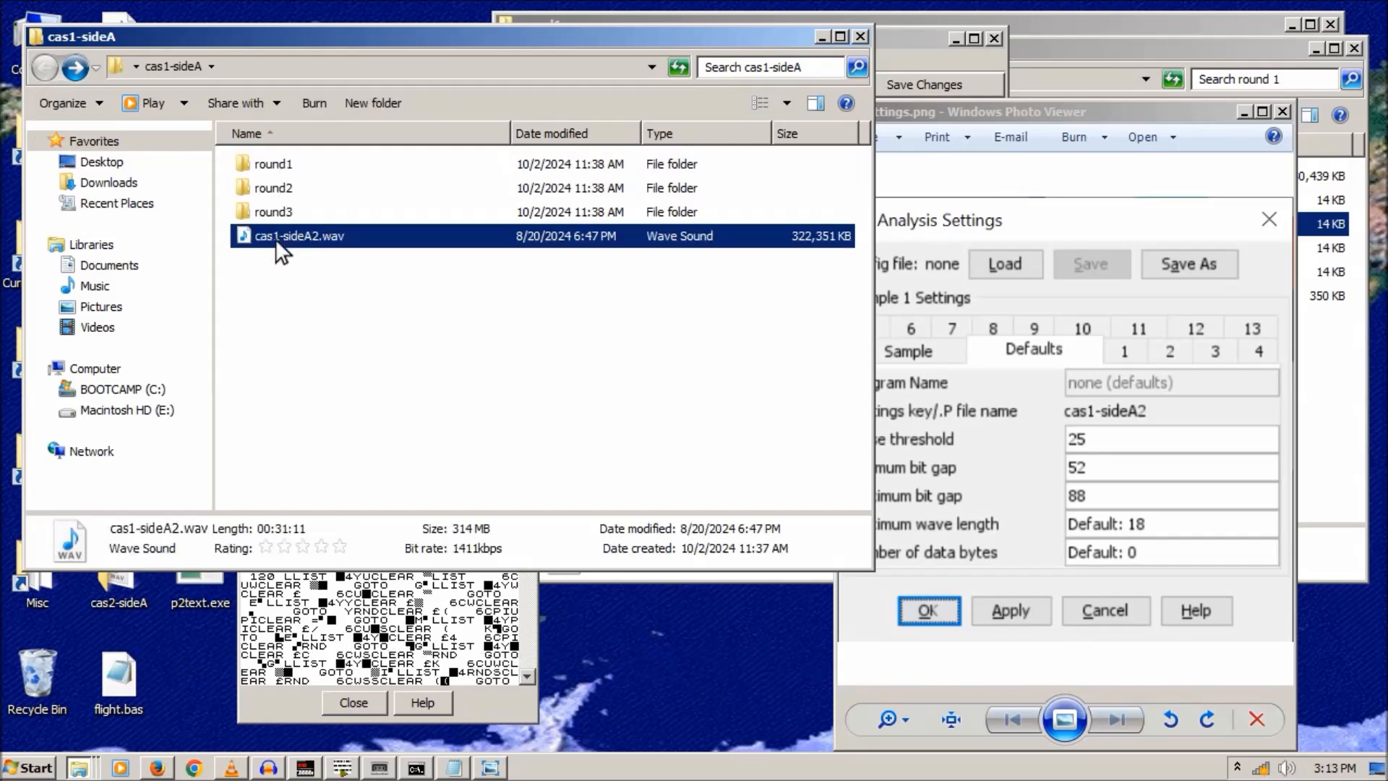
- Close the media player and look through round1, round2 (with its settings.png) and round3
click(776, 443)
double_click(270, 169)
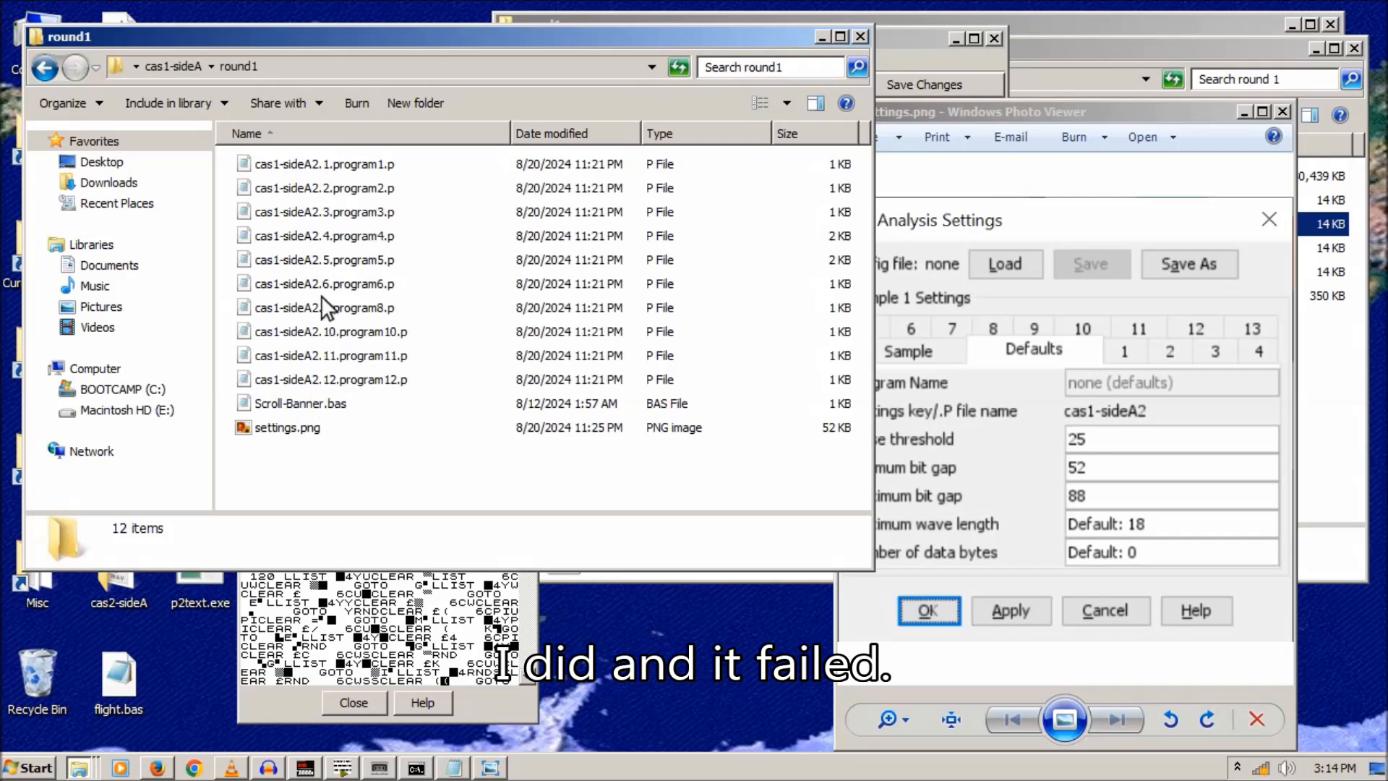
click(44, 68)
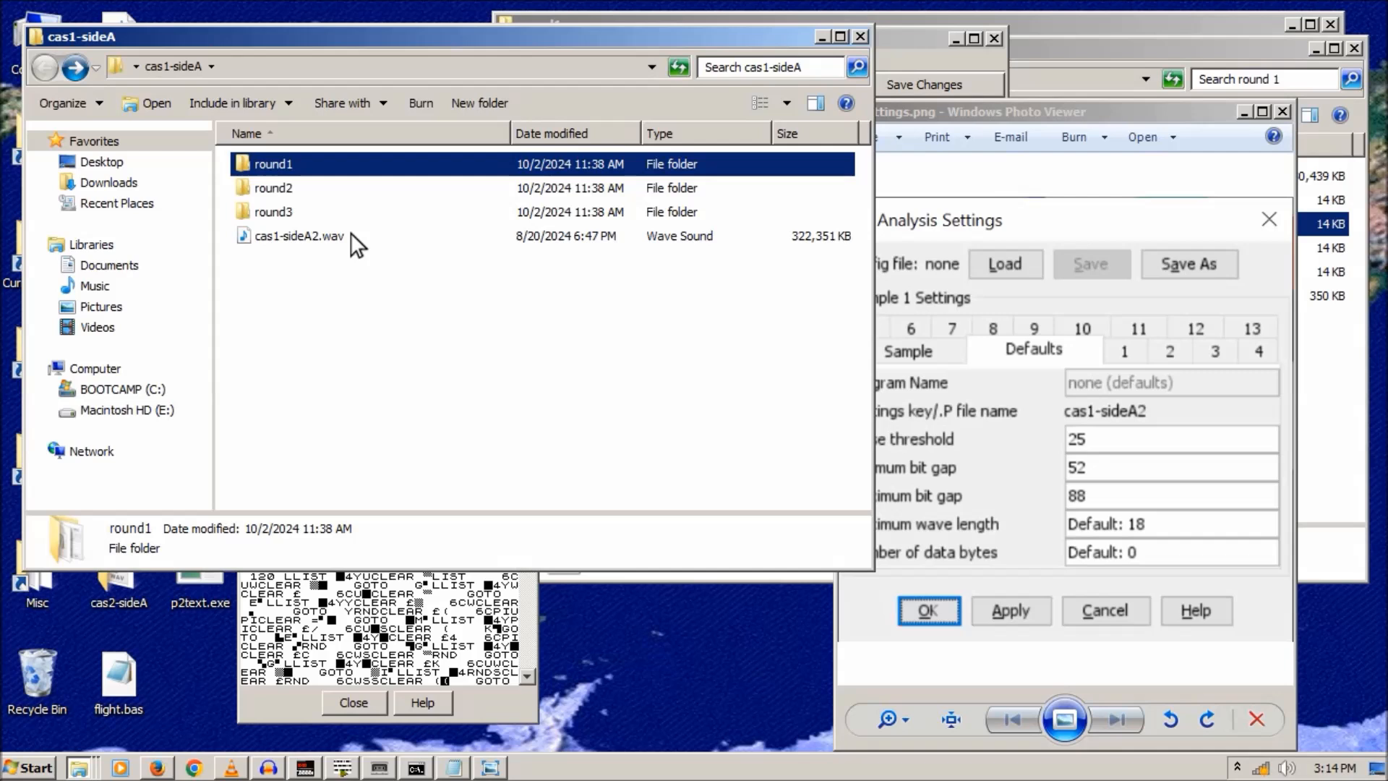
double_click(267, 190)
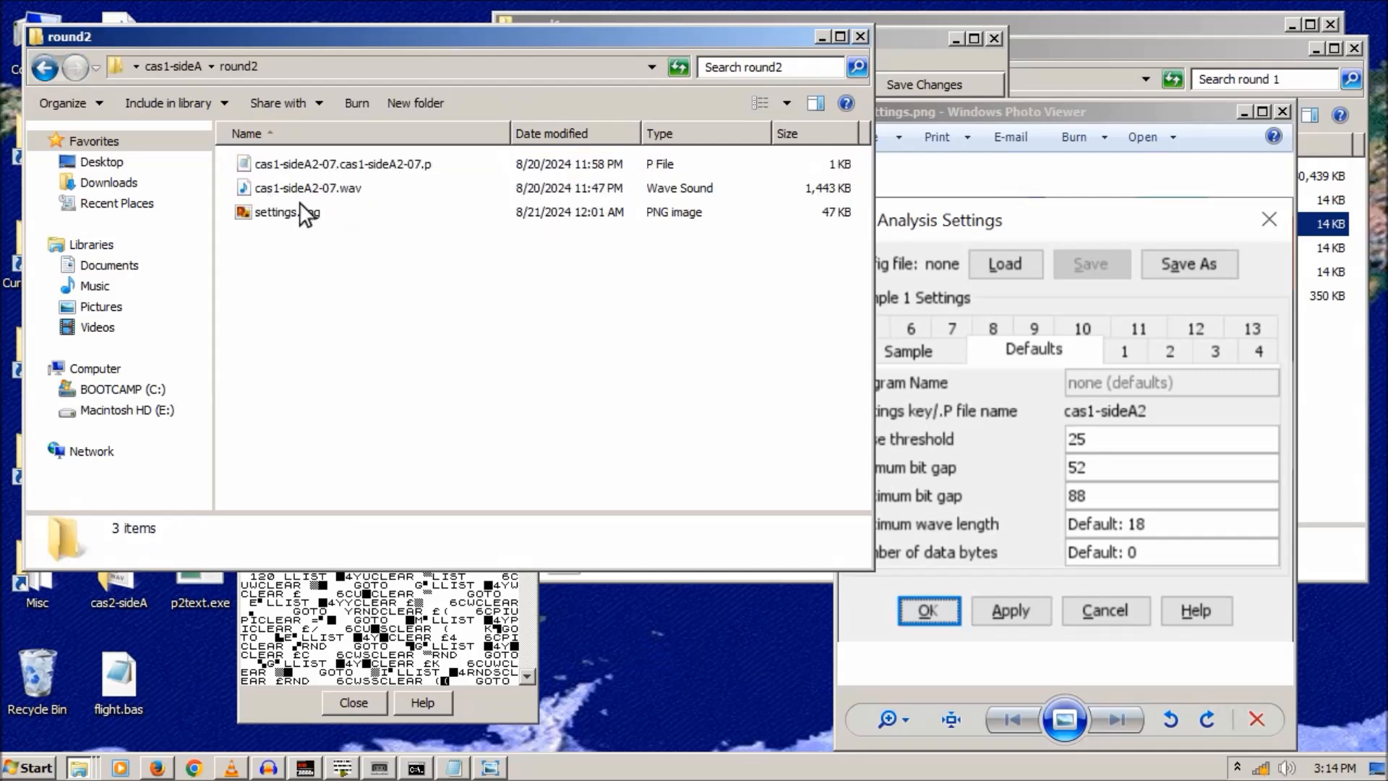
double_click(260, 212)
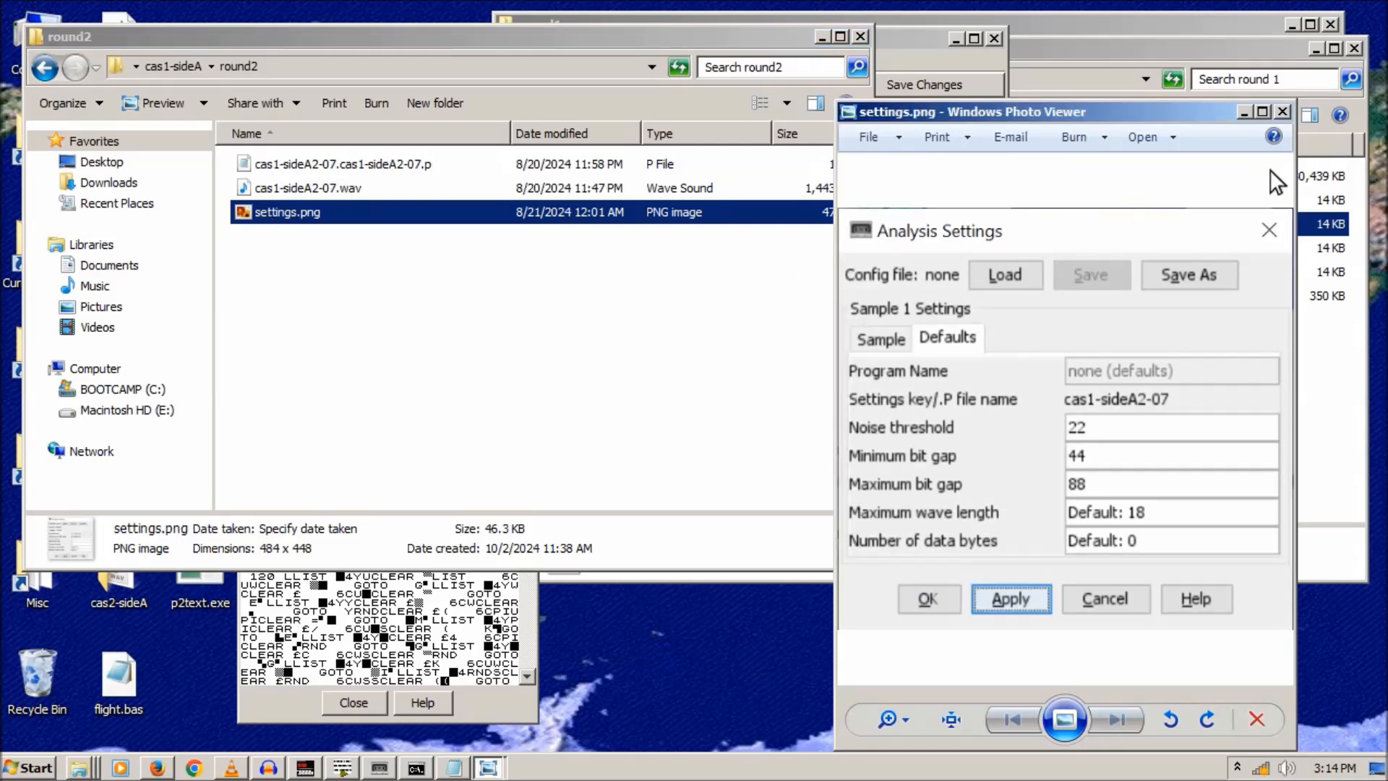
click(1281, 112)
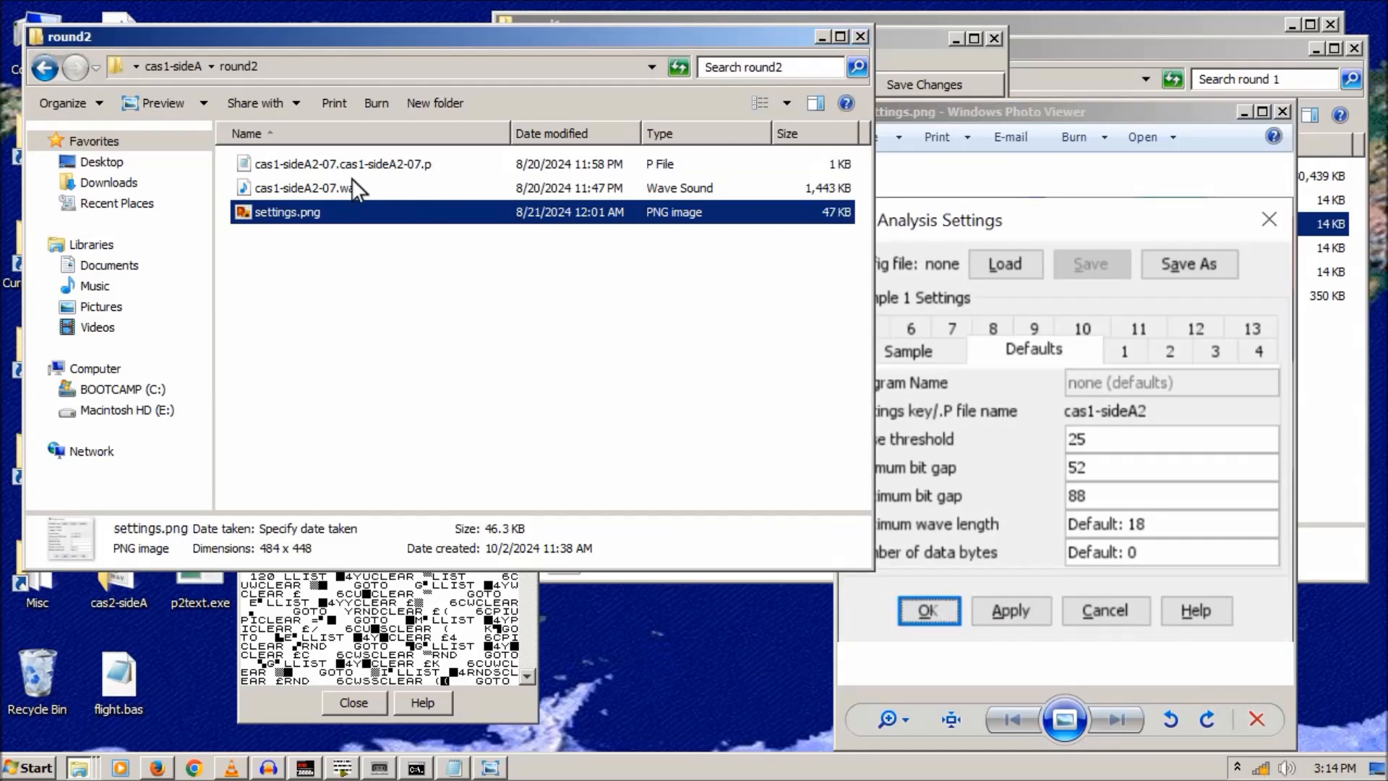
click(45, 69)
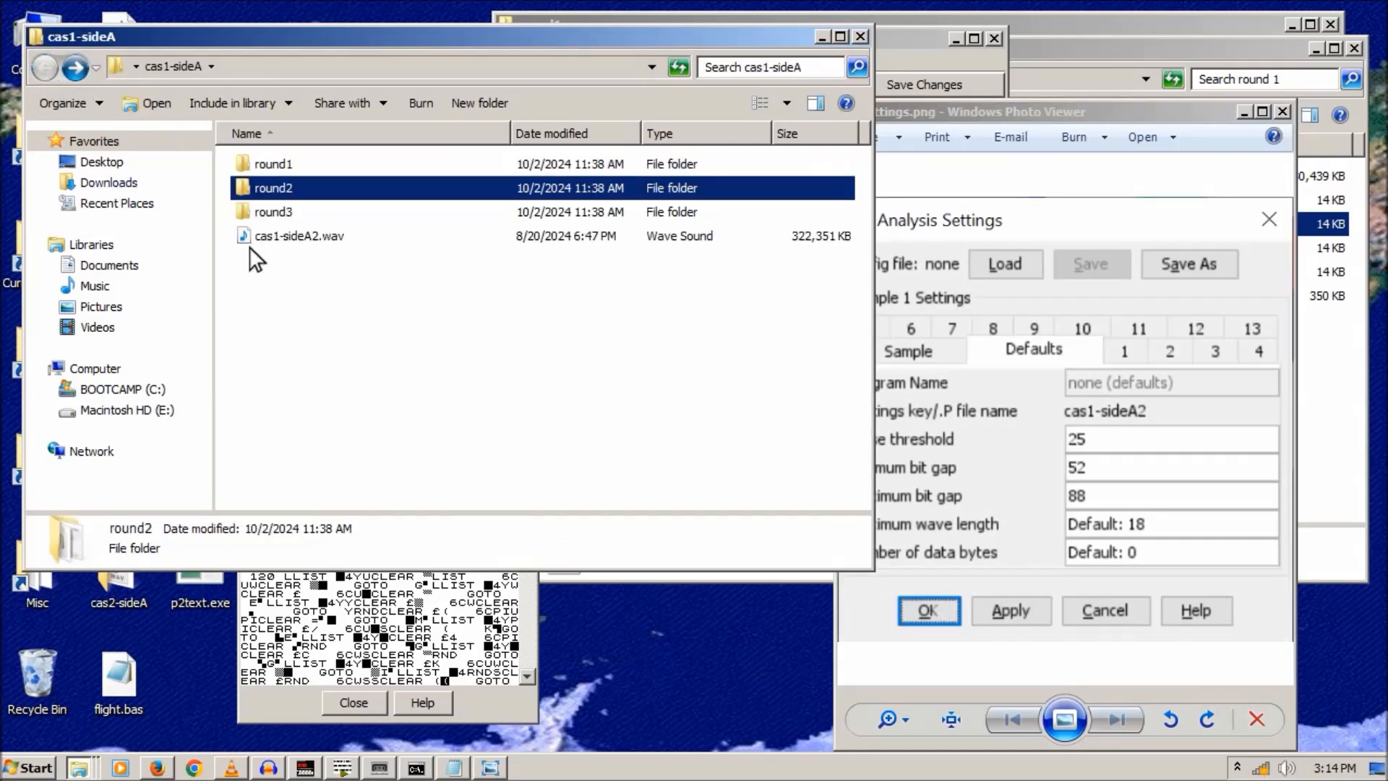
double_click(274, 210)
click(45, 68)
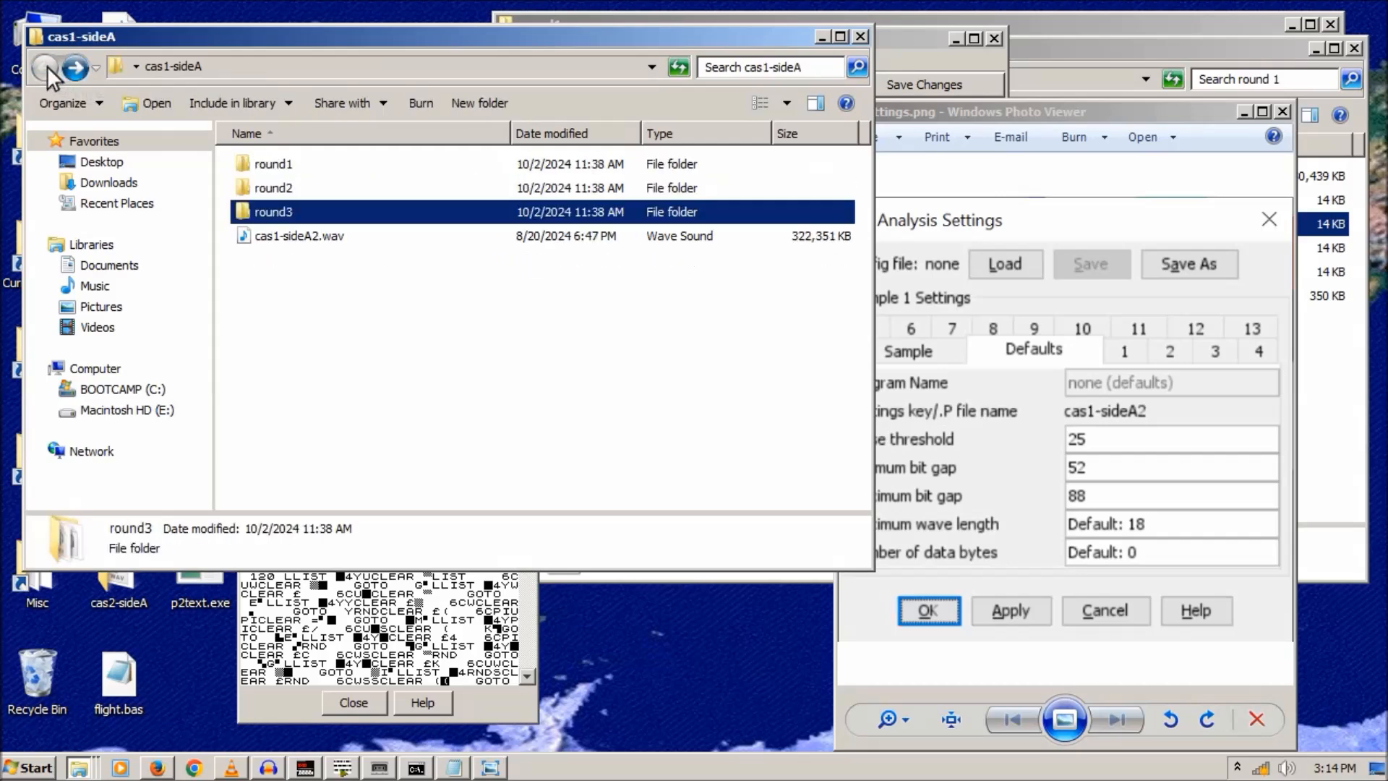
- Close cas1-sideA, then open and close the cas2-sideA folder
click(859, 36)
double_click(115, 566)
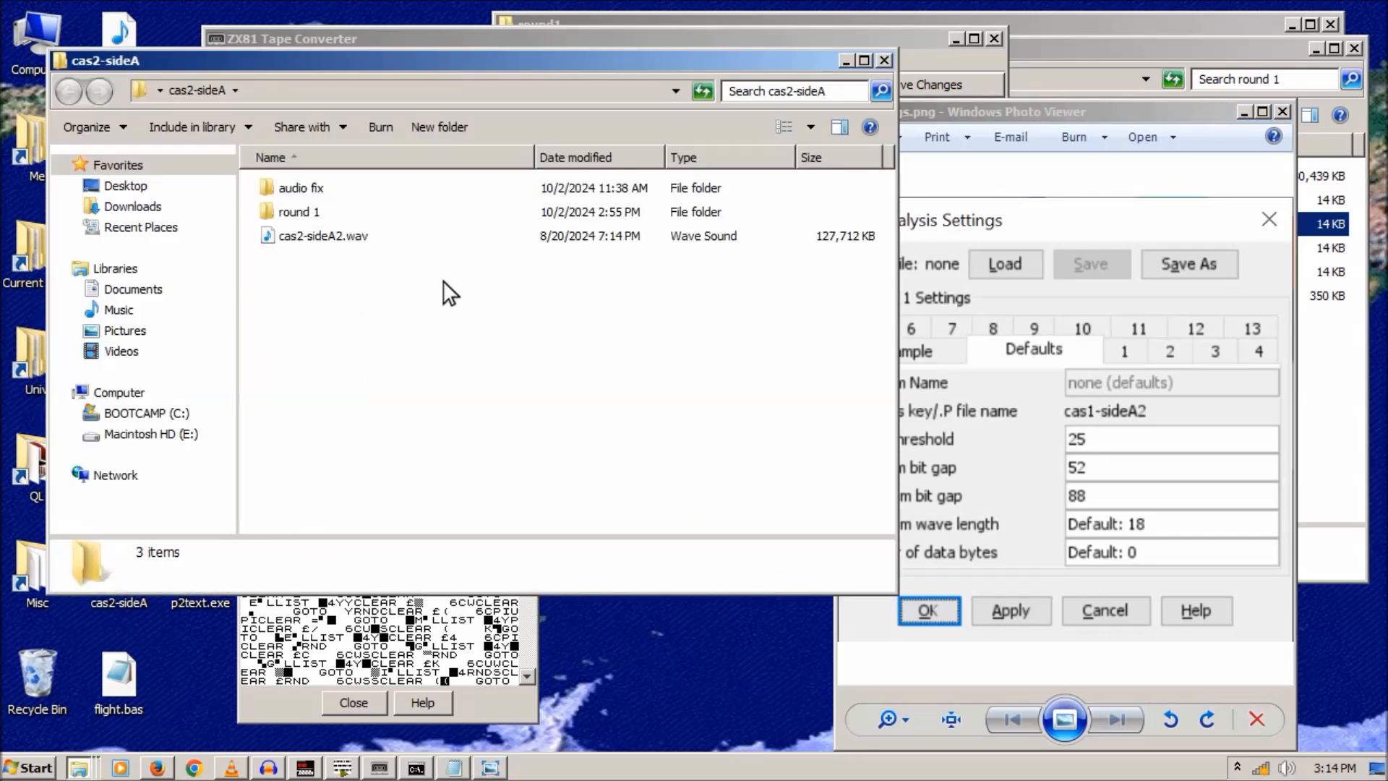
click(885, 61)
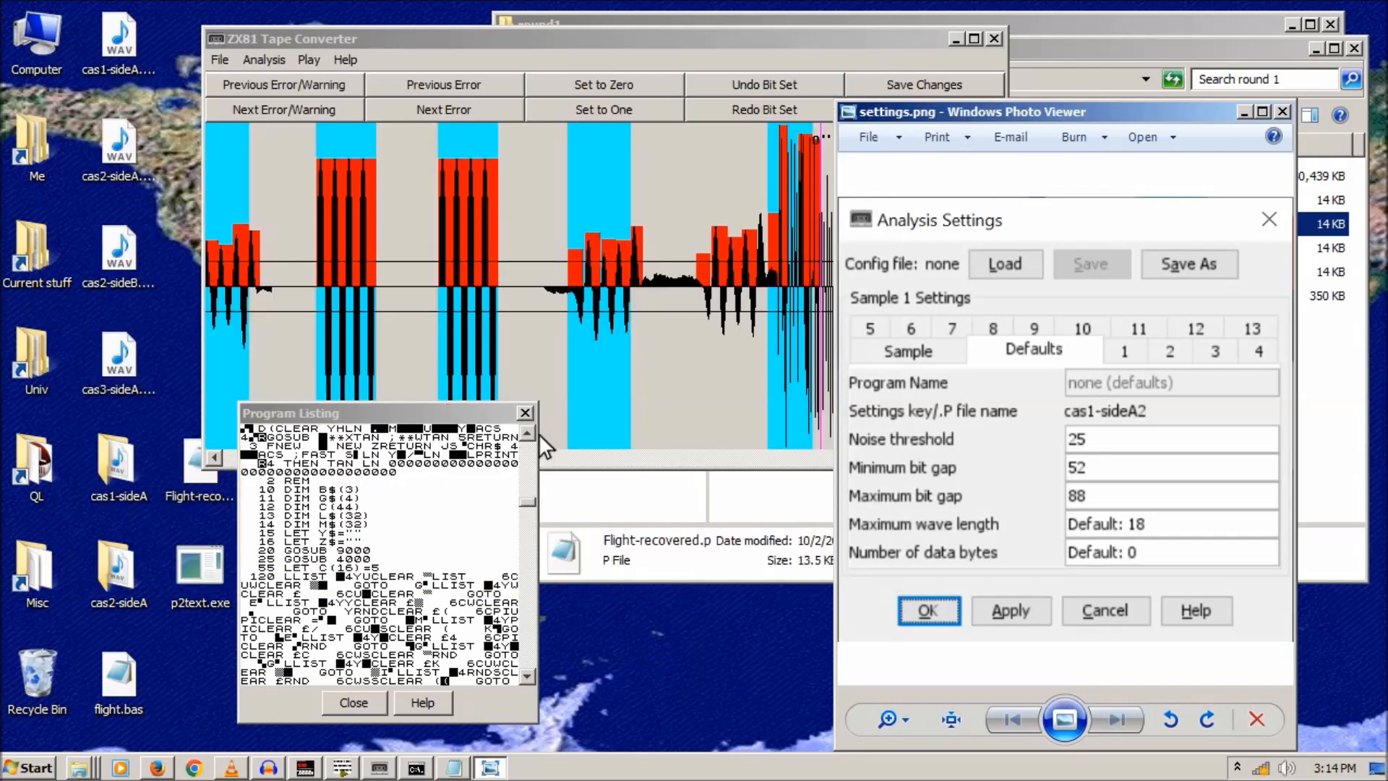
- Move the program listing aside and maximize the tape converter window
drag(444, 410, 412, 513)
drag(403, 461, 241, 467)
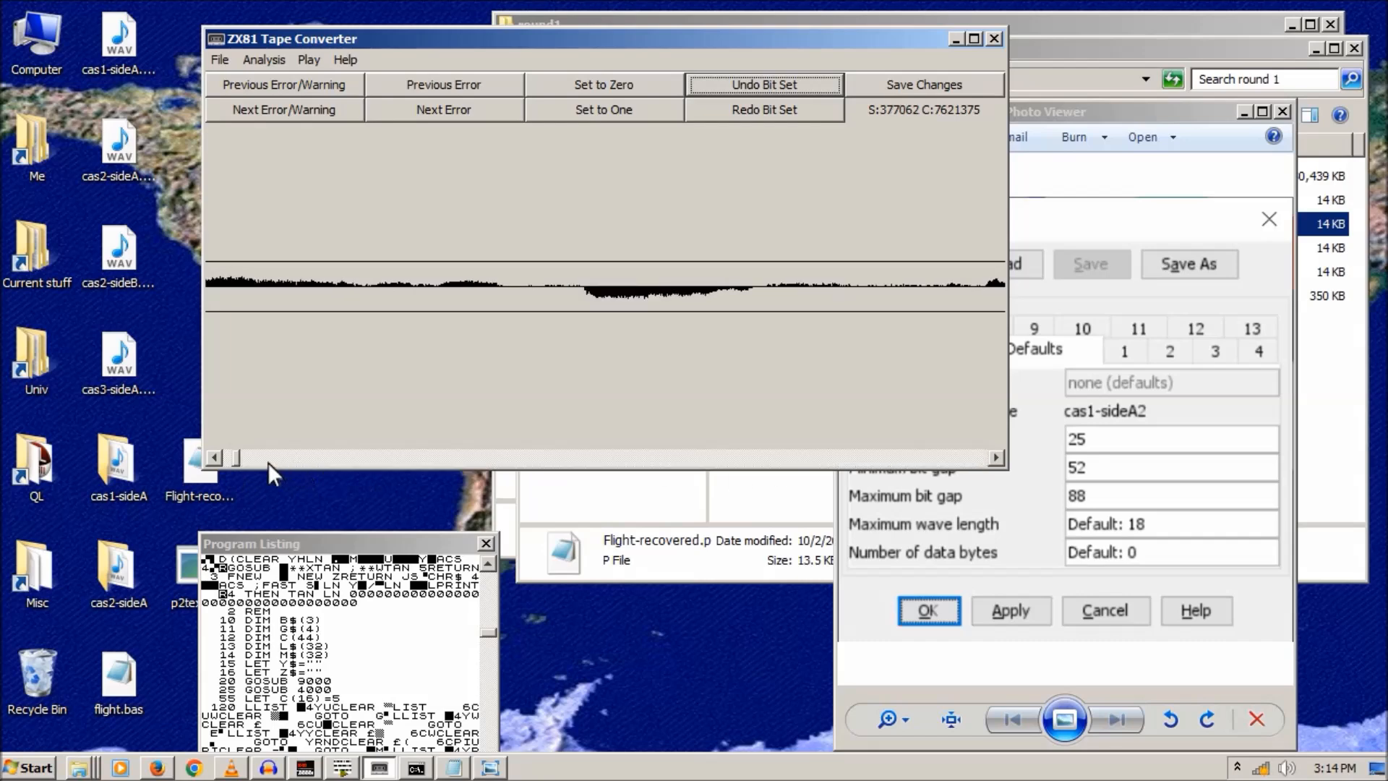
drag(233, 455, 245, 461)
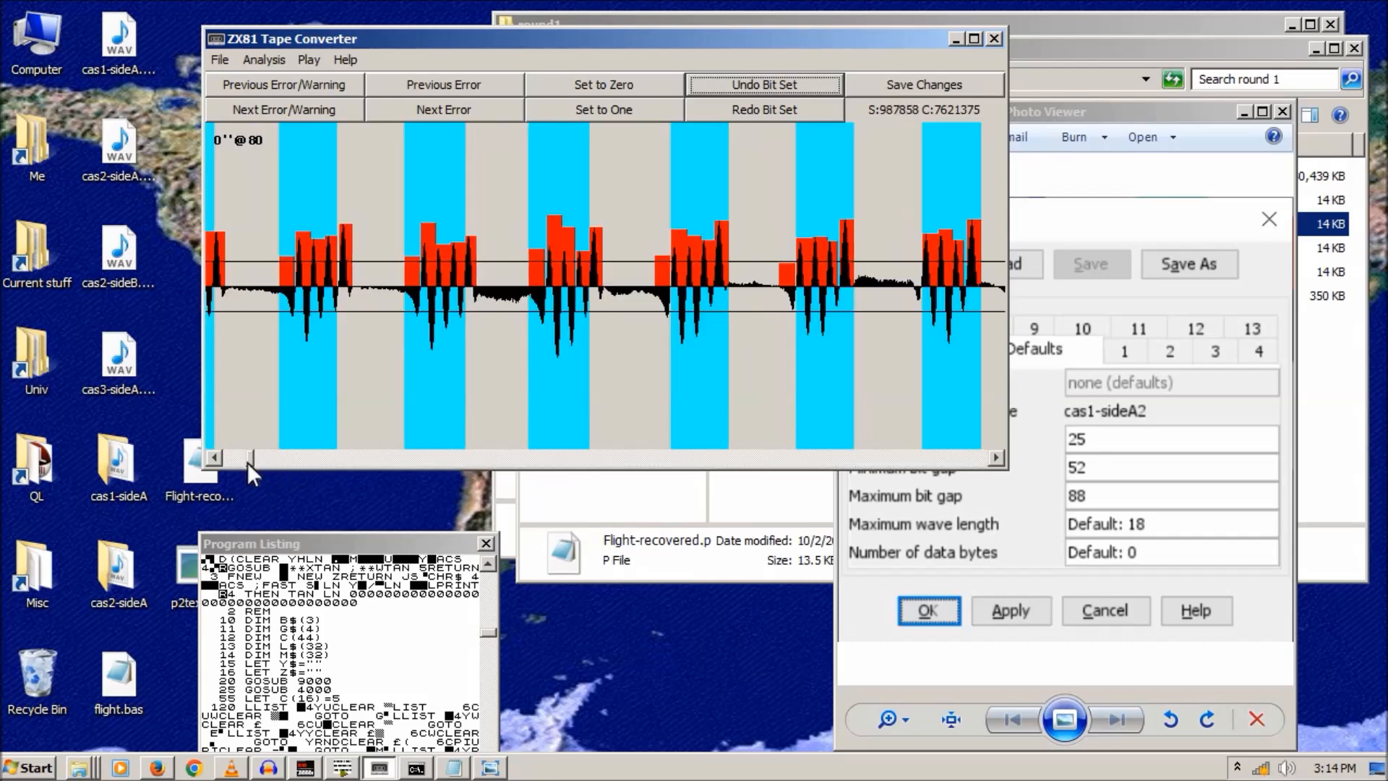
click(974, 39)
click(485, 543)
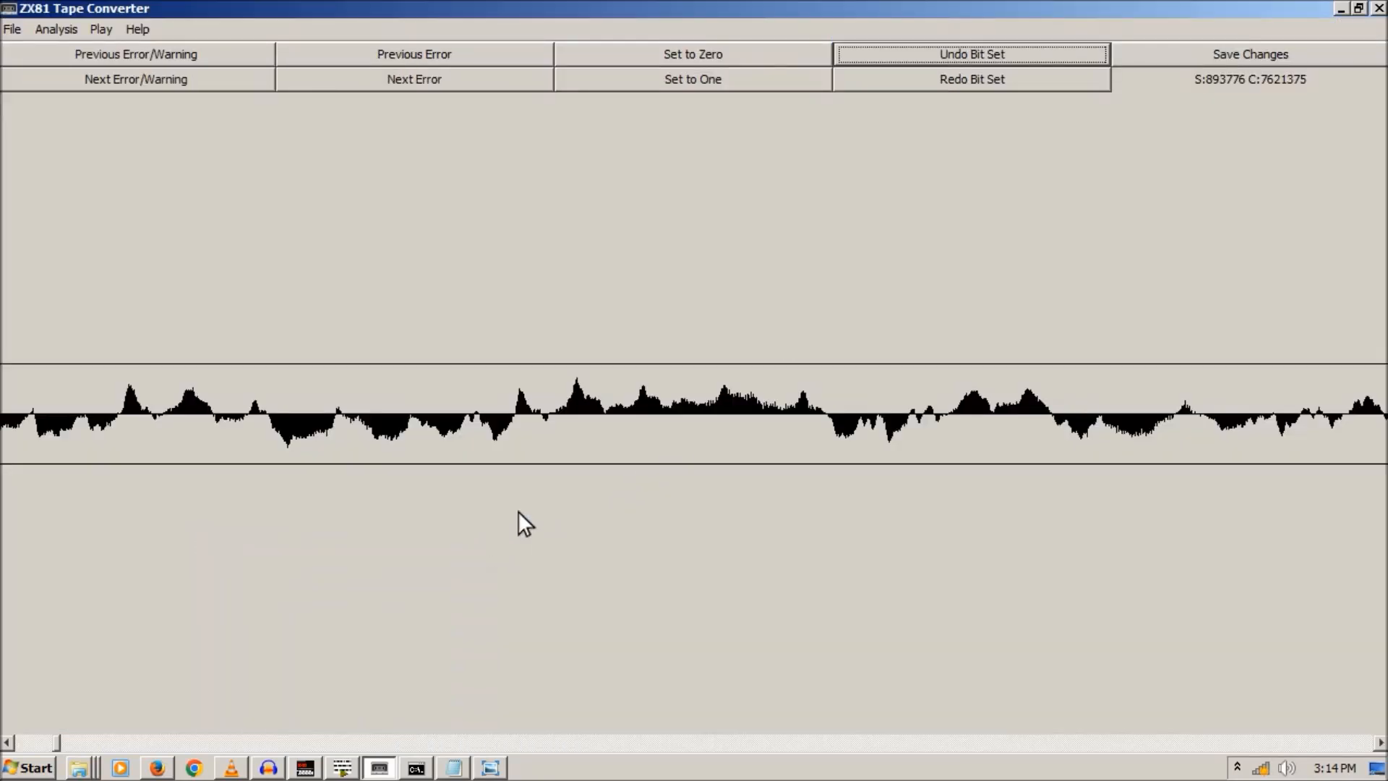
- Page right through the decoded waveform checking each byte label, then start saving the sample under a new name
click(1258, 742)
click(1258, 741)
click(1258, 741)
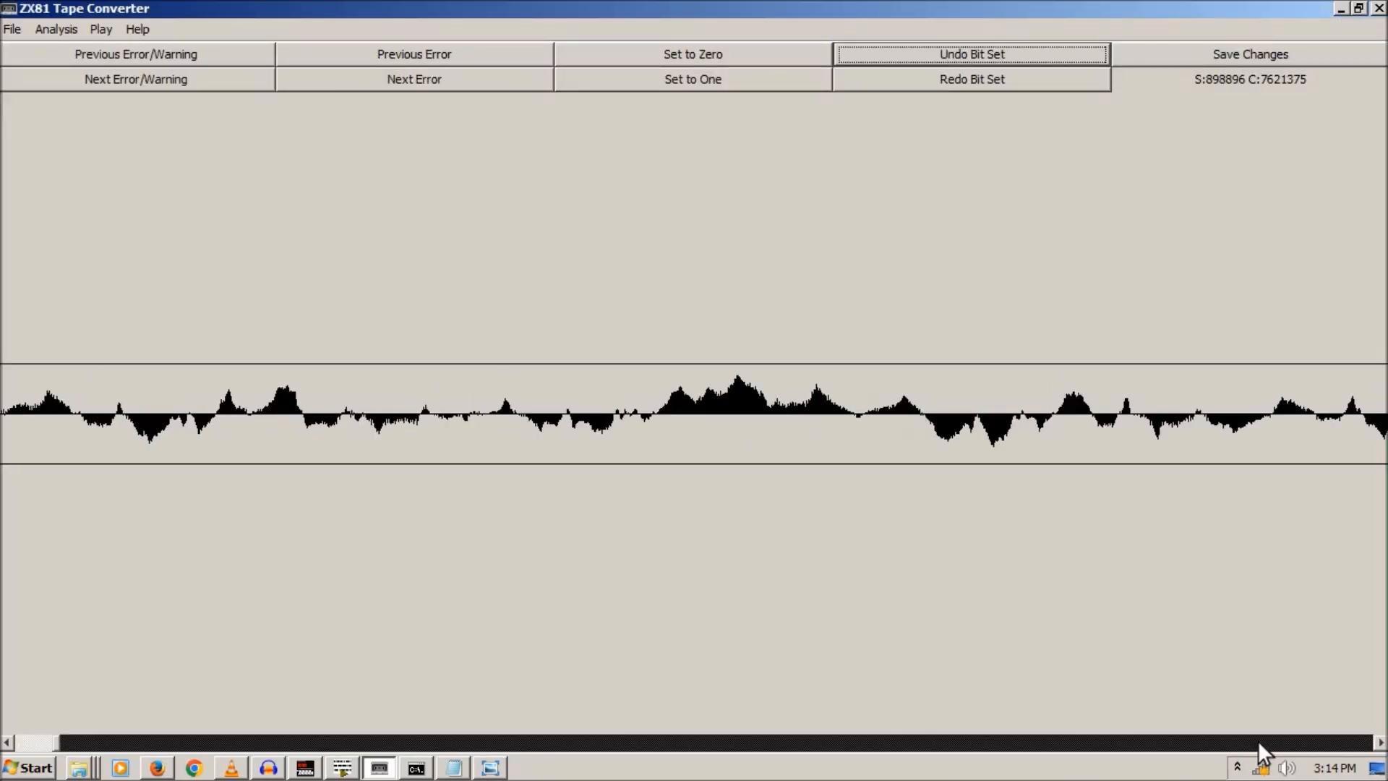
click(1258, 741)
click(8, 743)
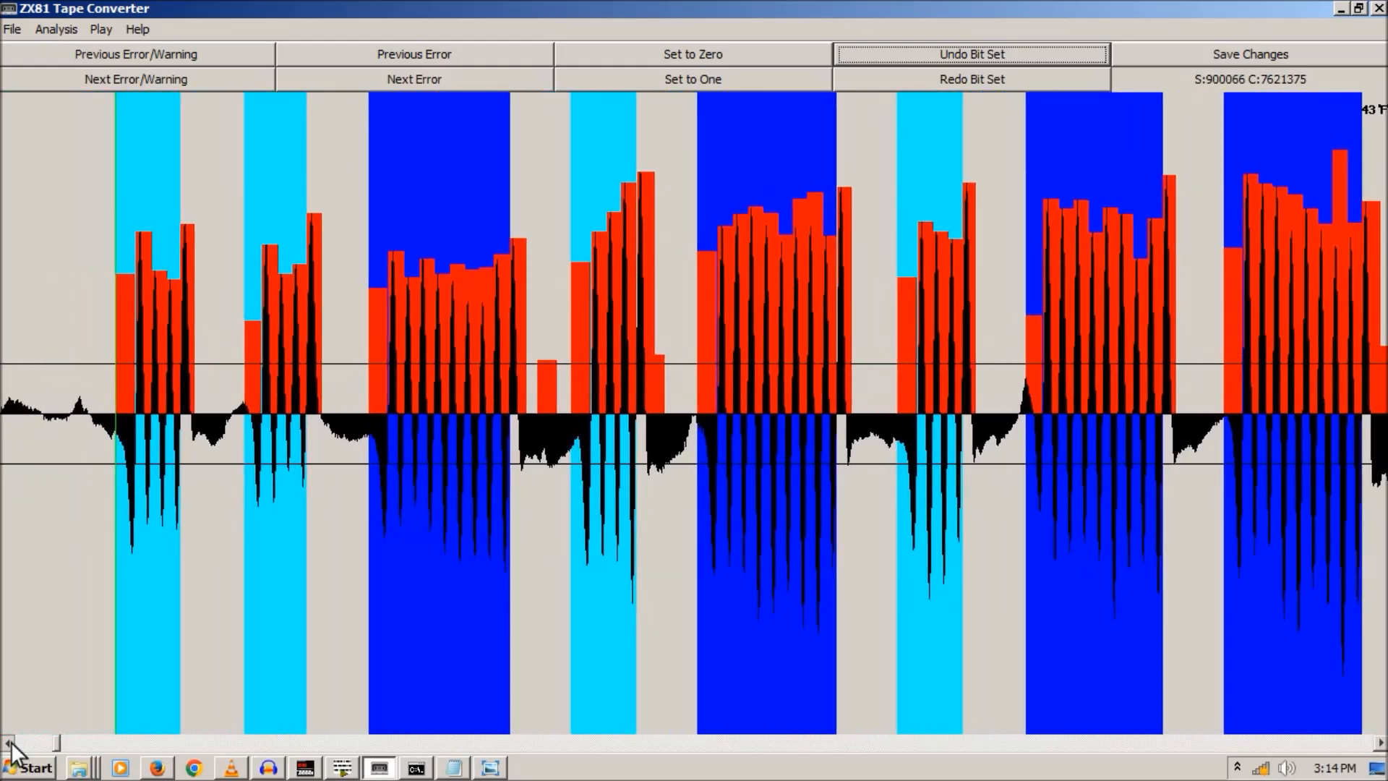
click(7, 742)
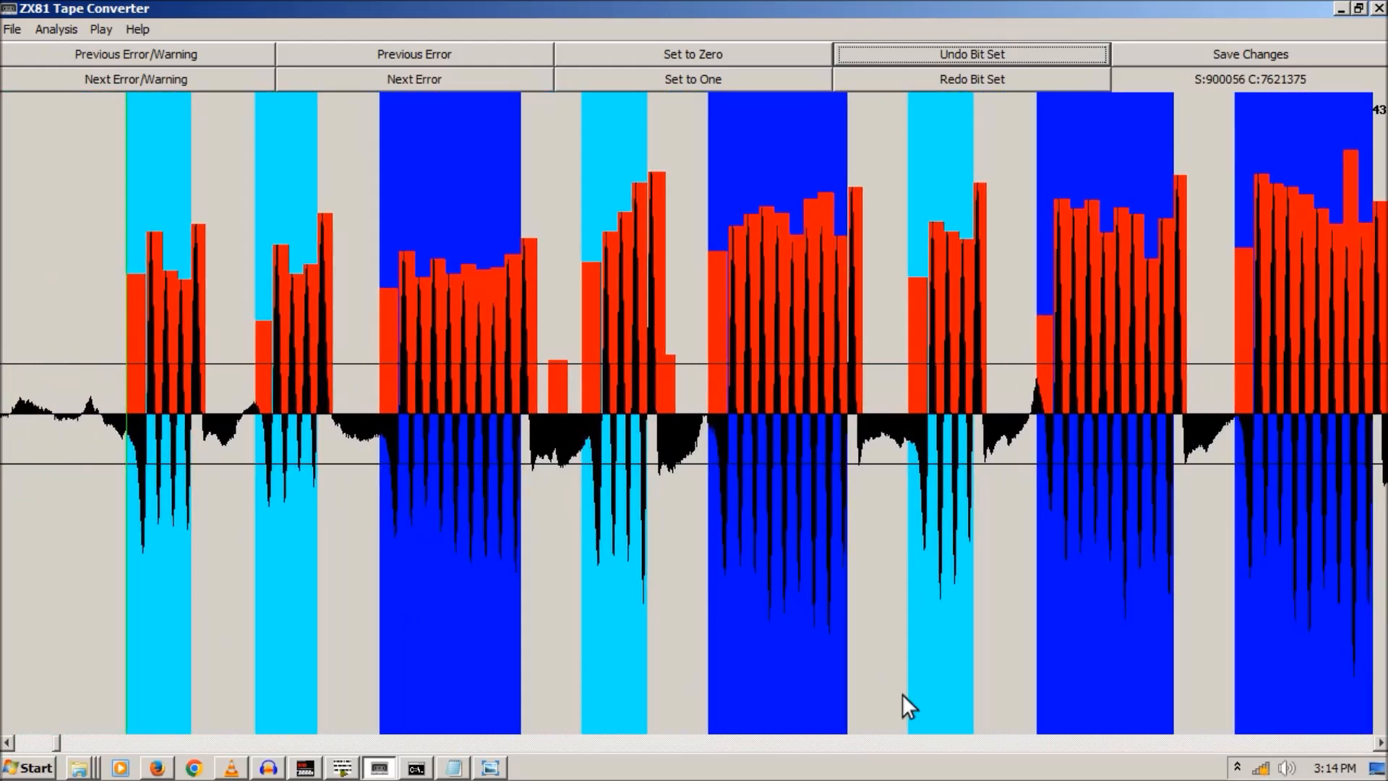
click(1359, 741)
click(1359, 741)
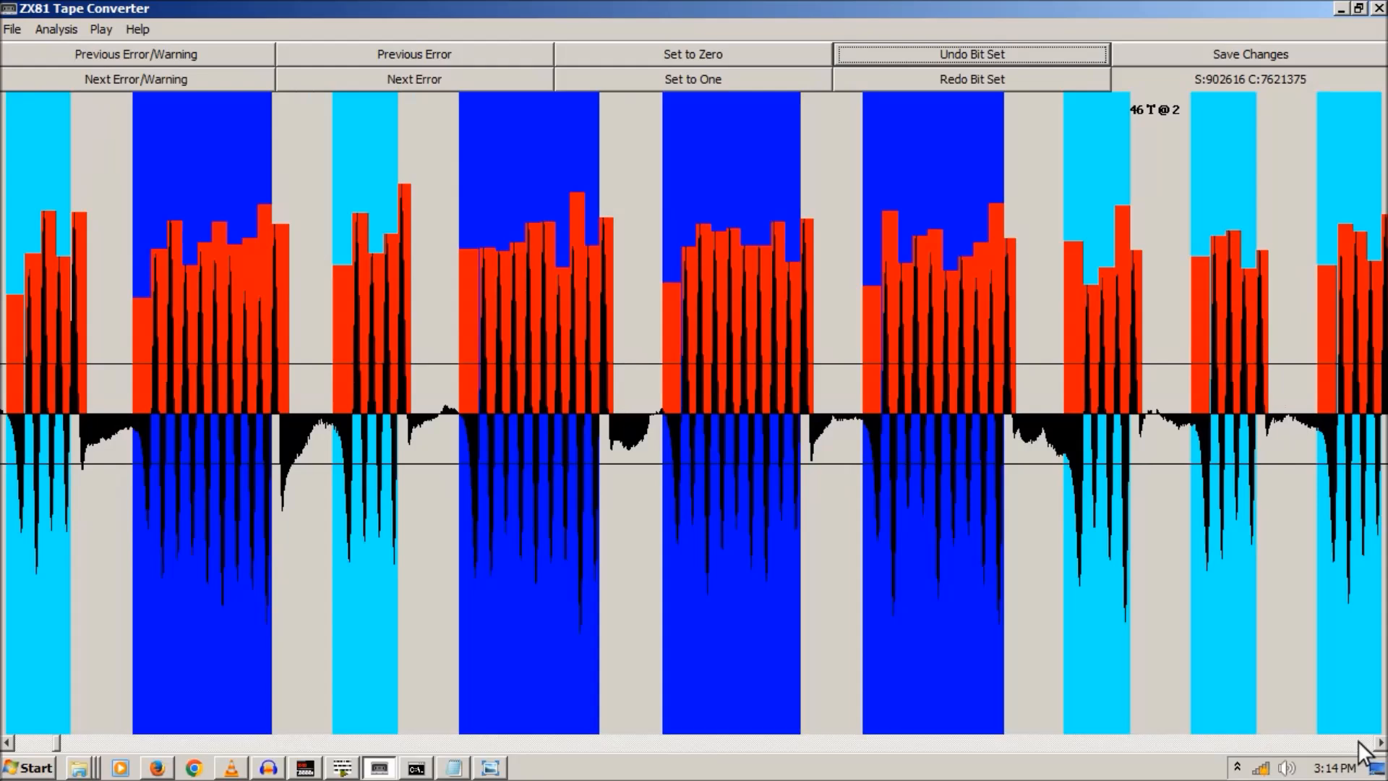
click(1358, 741)
click(1358, 741)
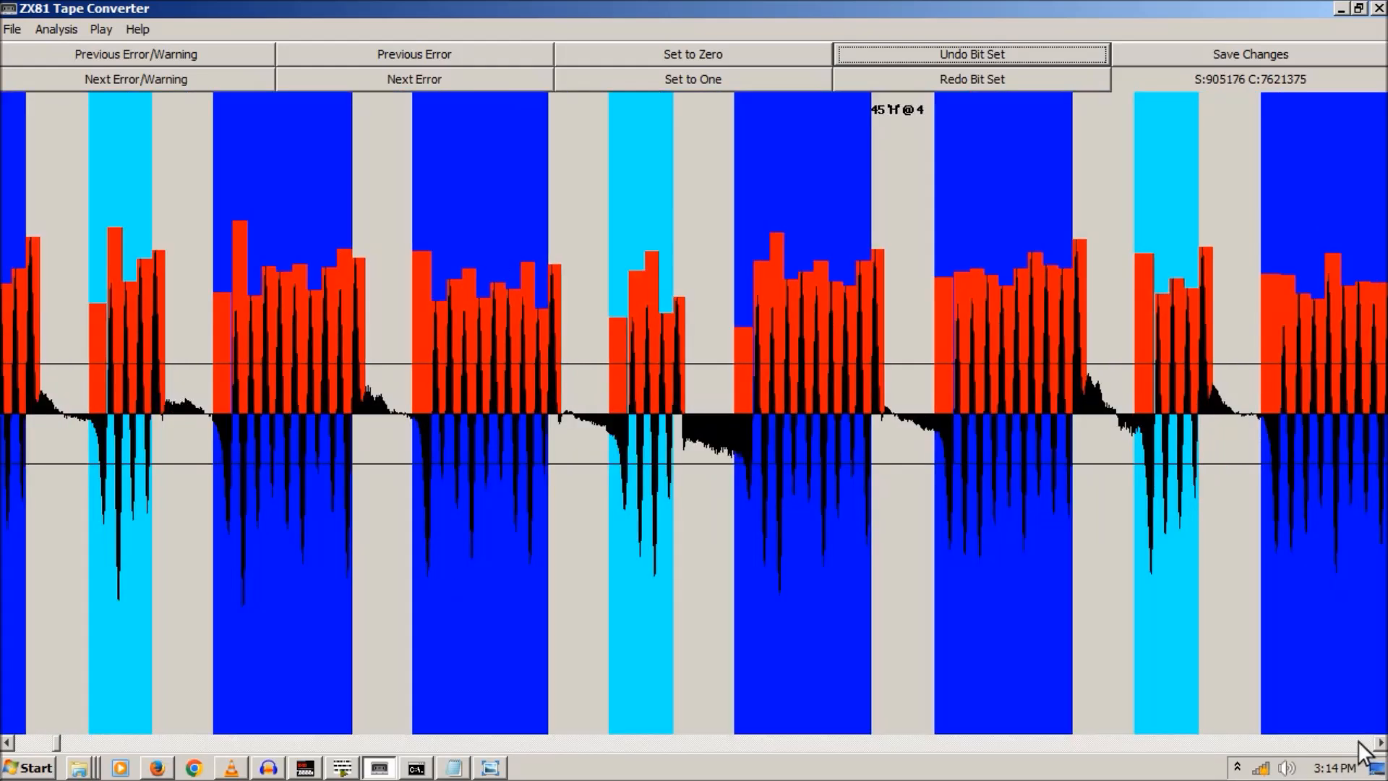
click(1359, 742)
click(1359, 742)
click(1359, 742)
click(1359, 742)
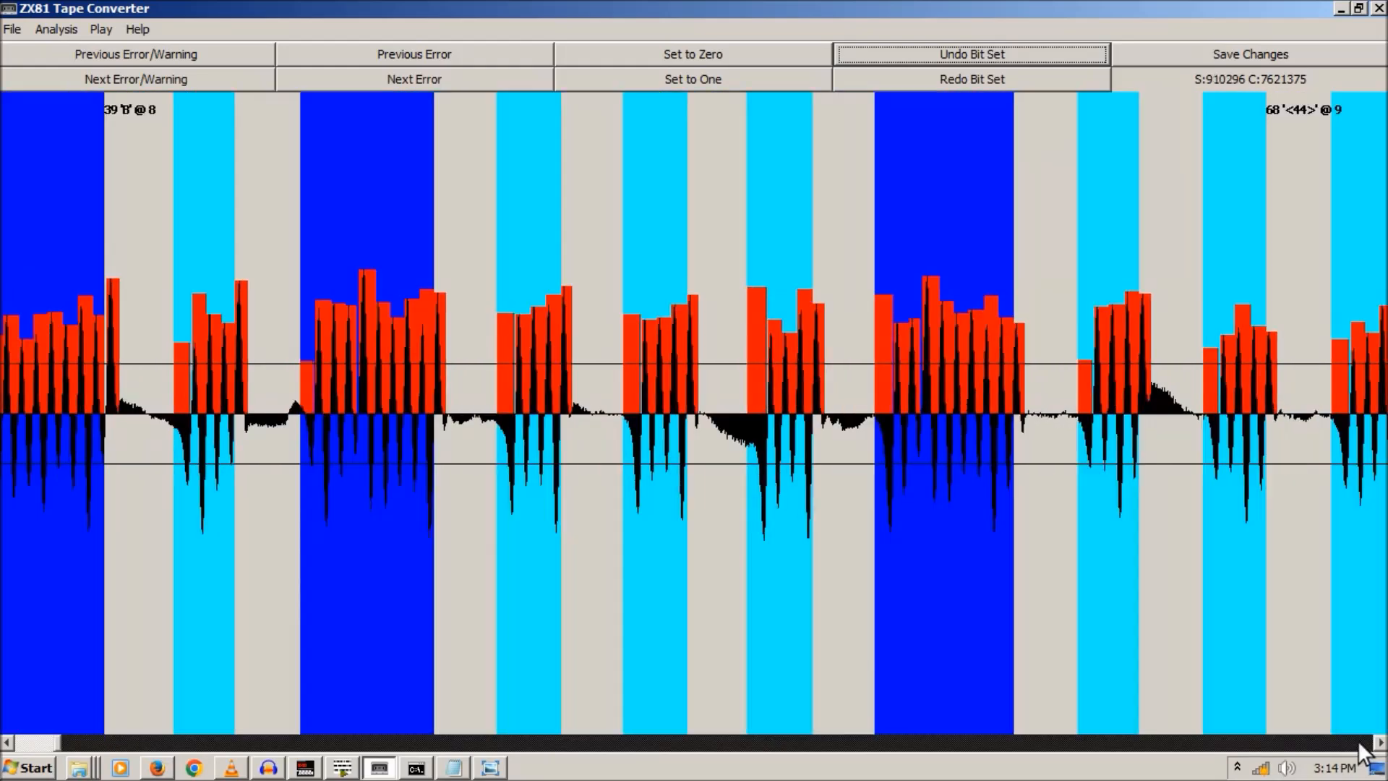
click(1359, 742)
click(1359, 741)
click(1360, 741)
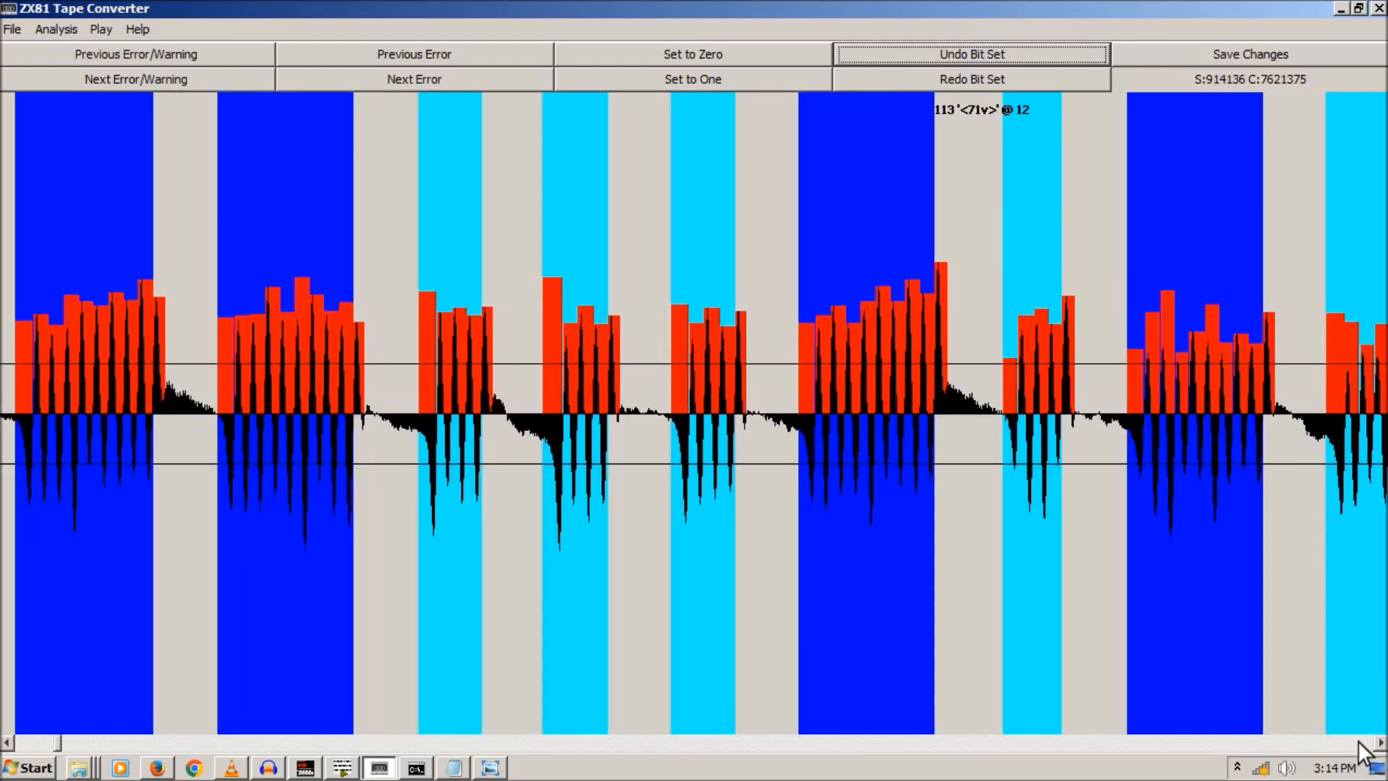
click(1359, 742)
click(1359, 742)
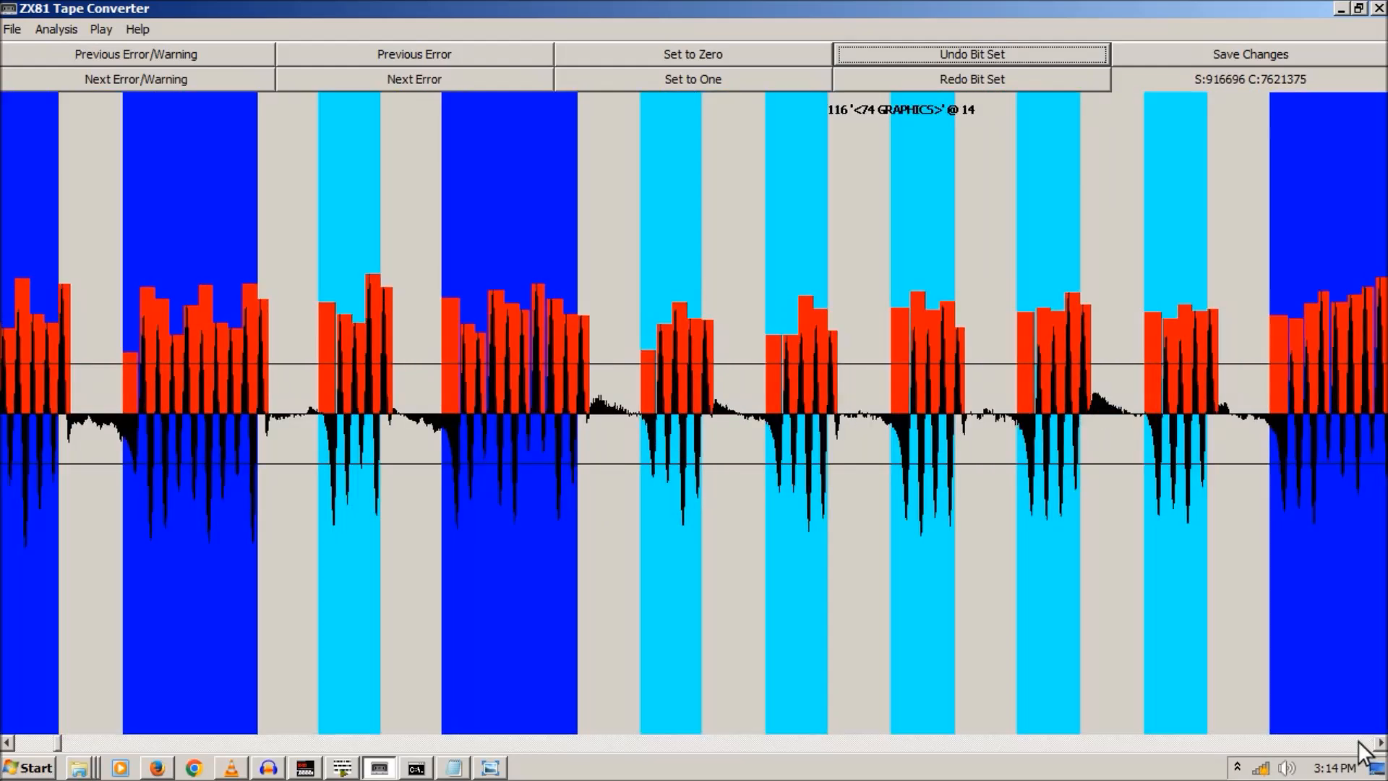
click(1359, 742)
click(1359, 741)
click(1359, 742)
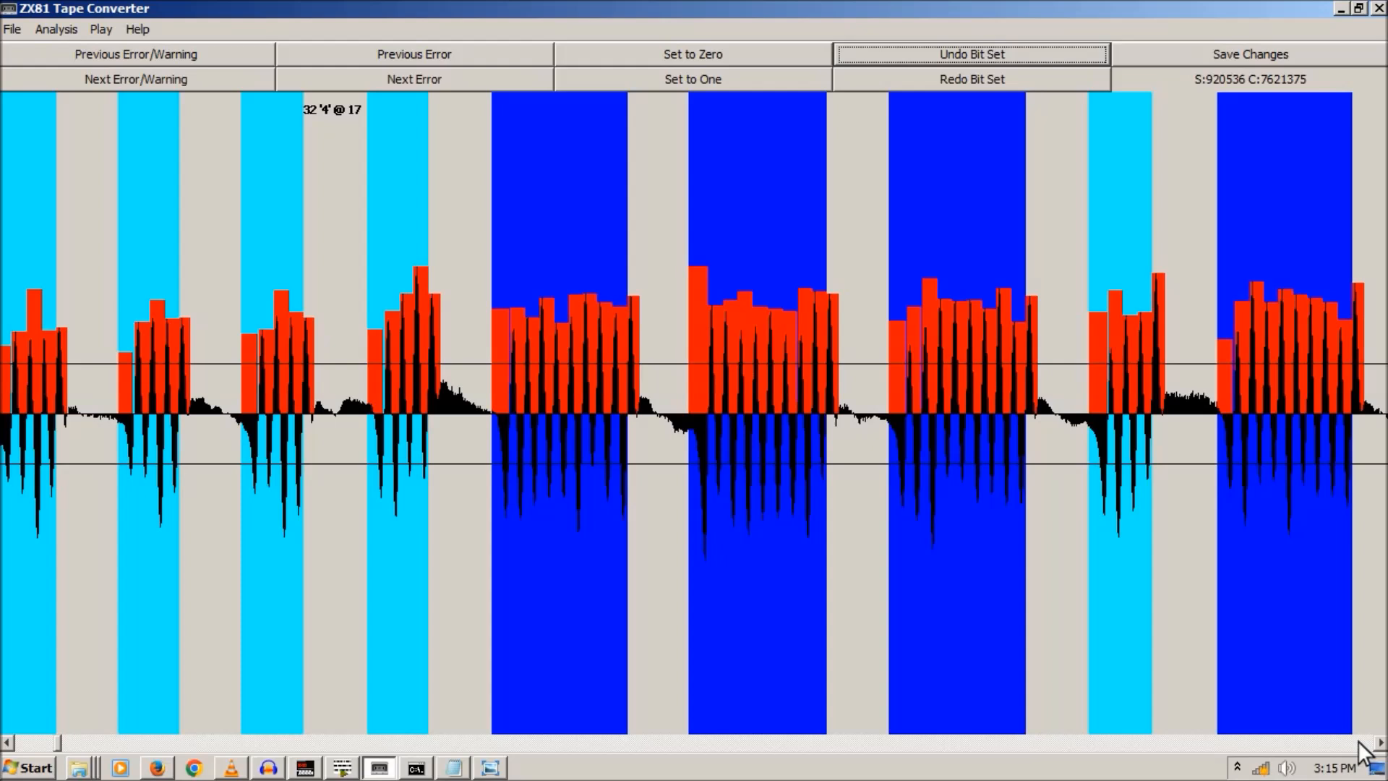
click(1359, 741)
click(1359, 742)
click(1359, 742)
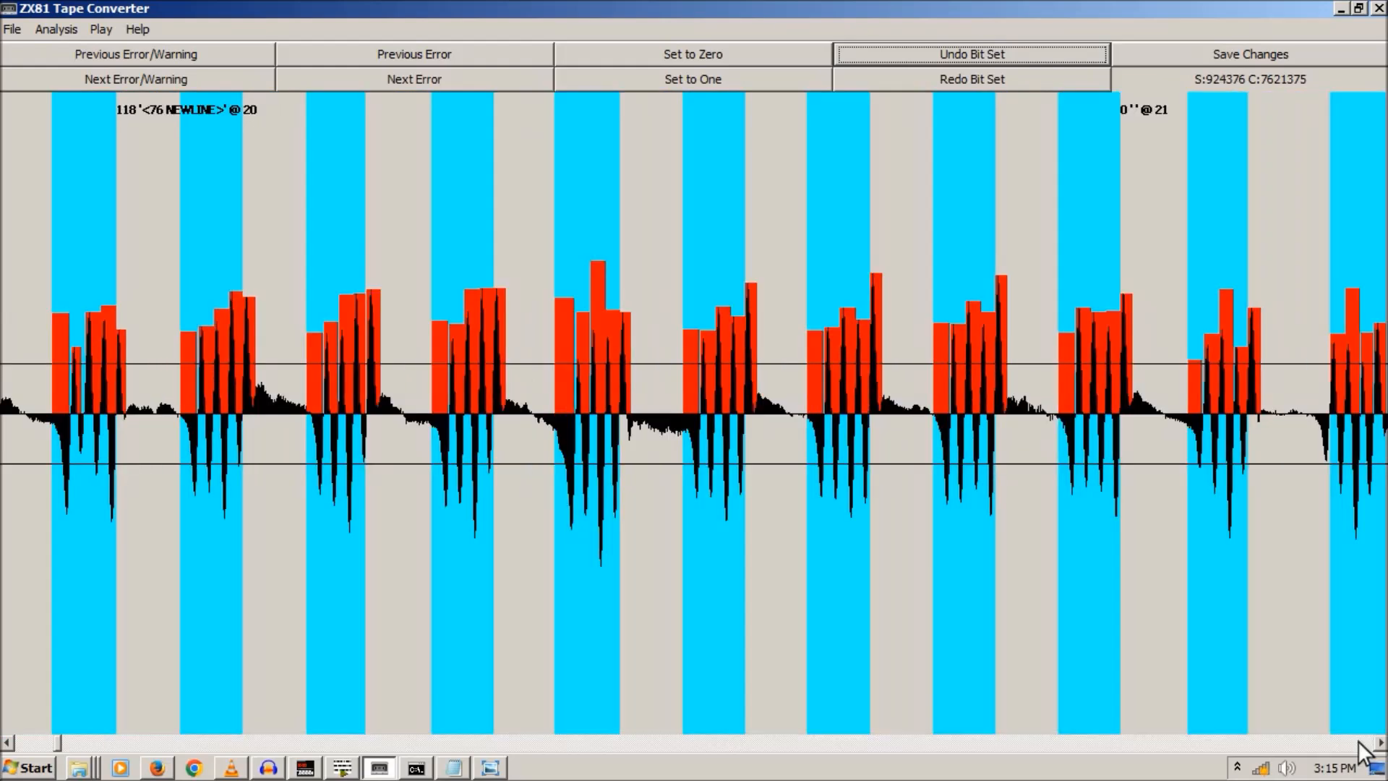
click(1359, 741)
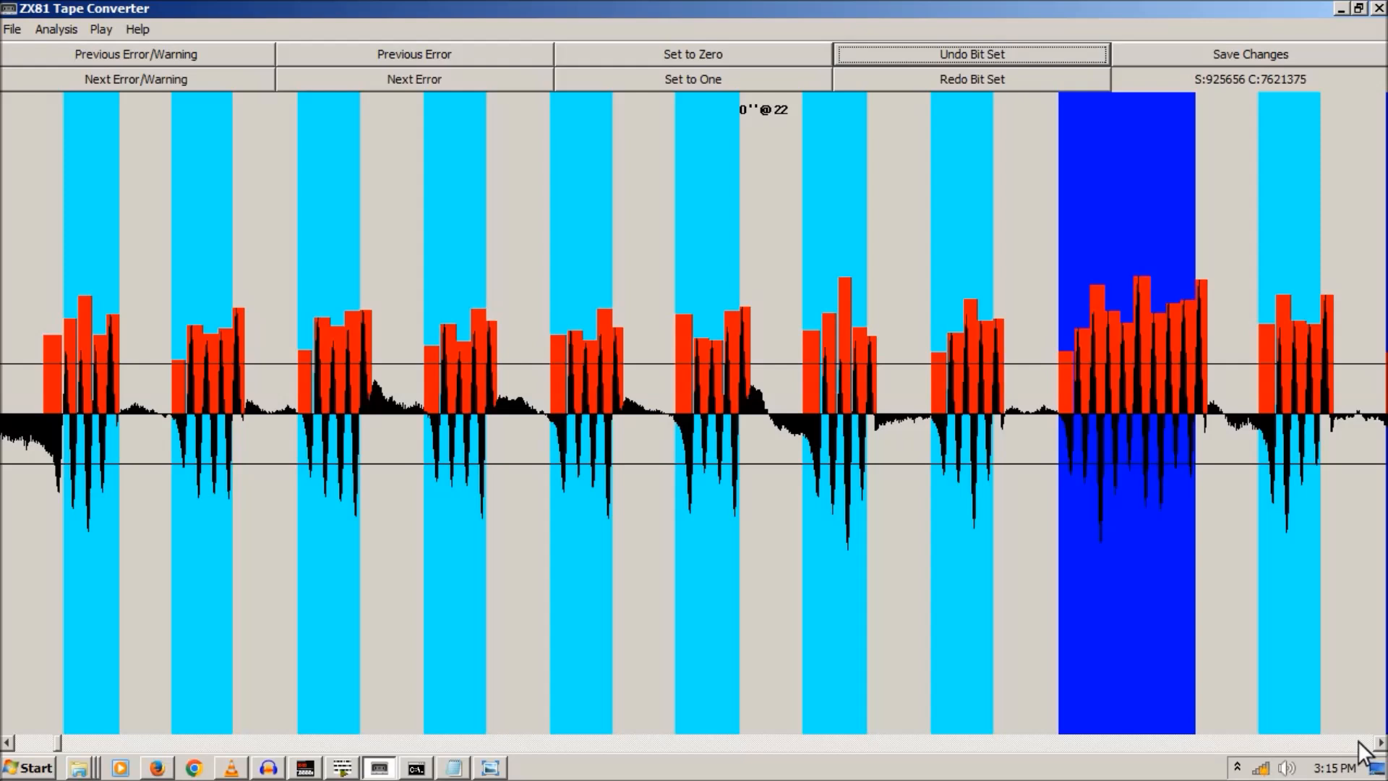
click(1359, 742)
click(1360, 741)
click(1359, 742)
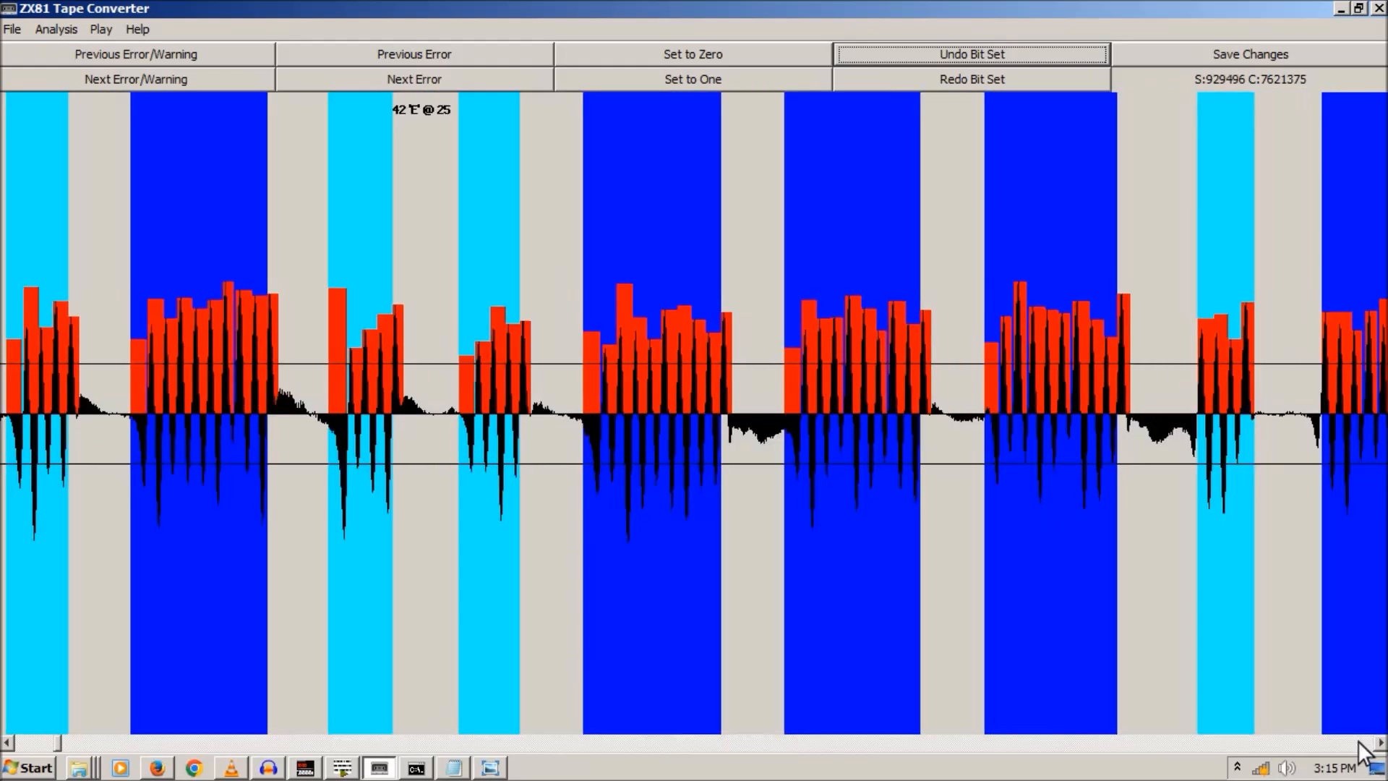
click(1359, 742)
click(1360, 741)
click(1359, 742)
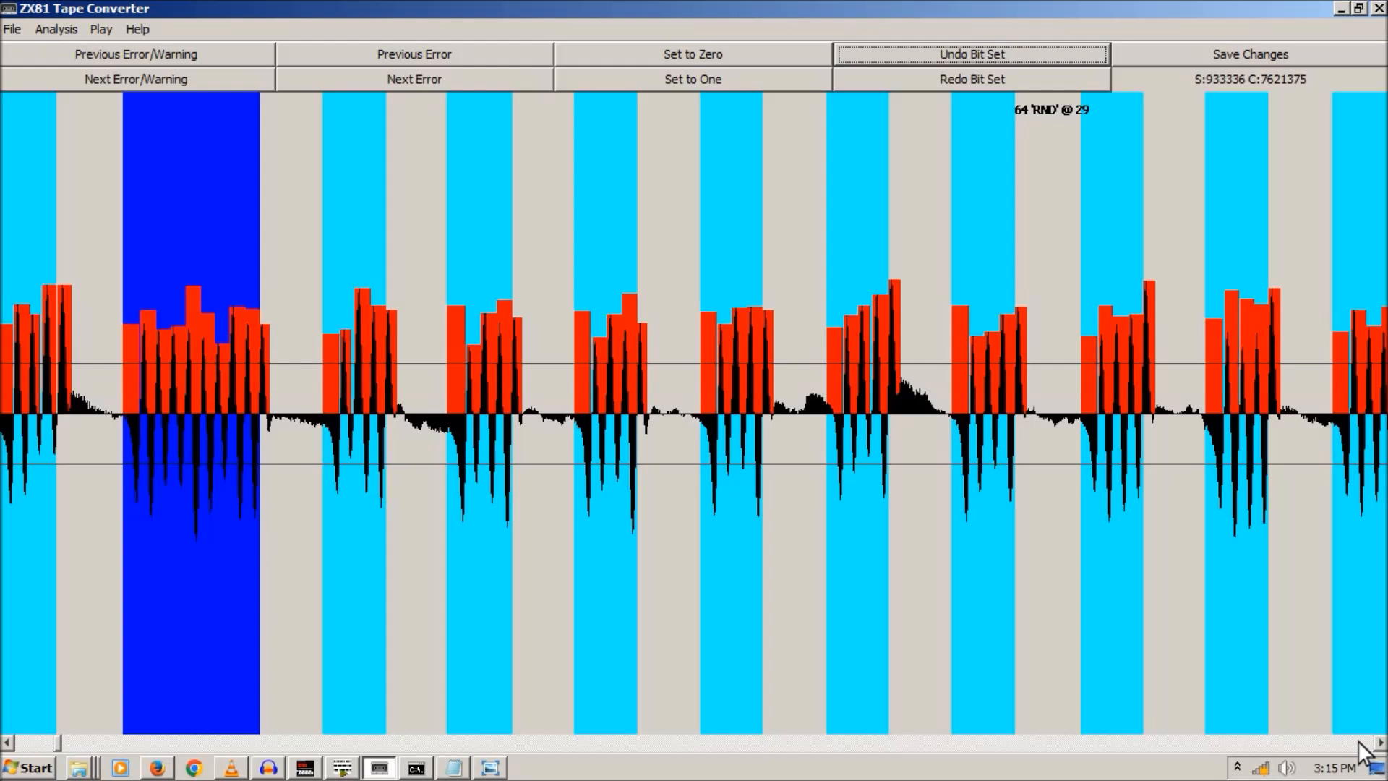
click(1359, 742)
click(1359, 742)
click(1359, 741)
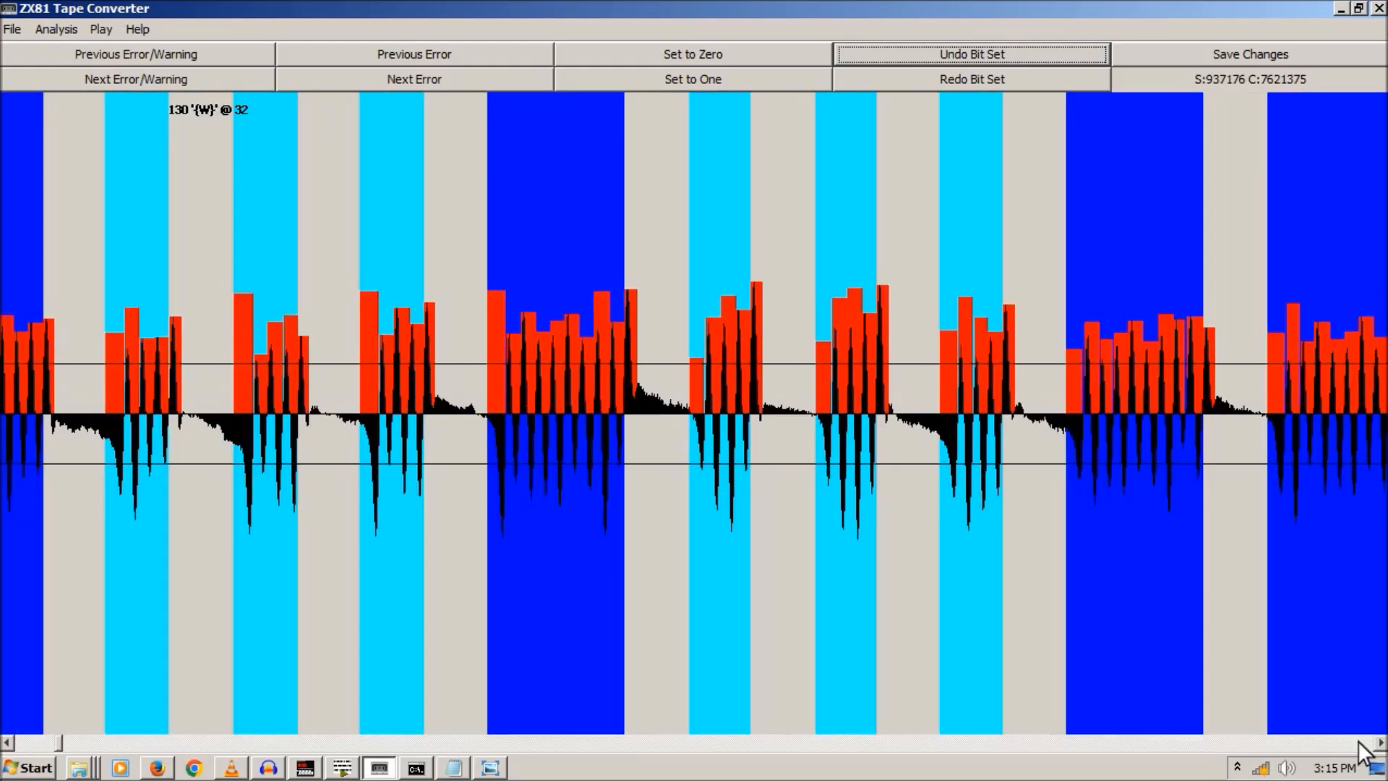
click(1359, 742)
click(1359, 742)
click(1359, 742)
click(1359, 742)
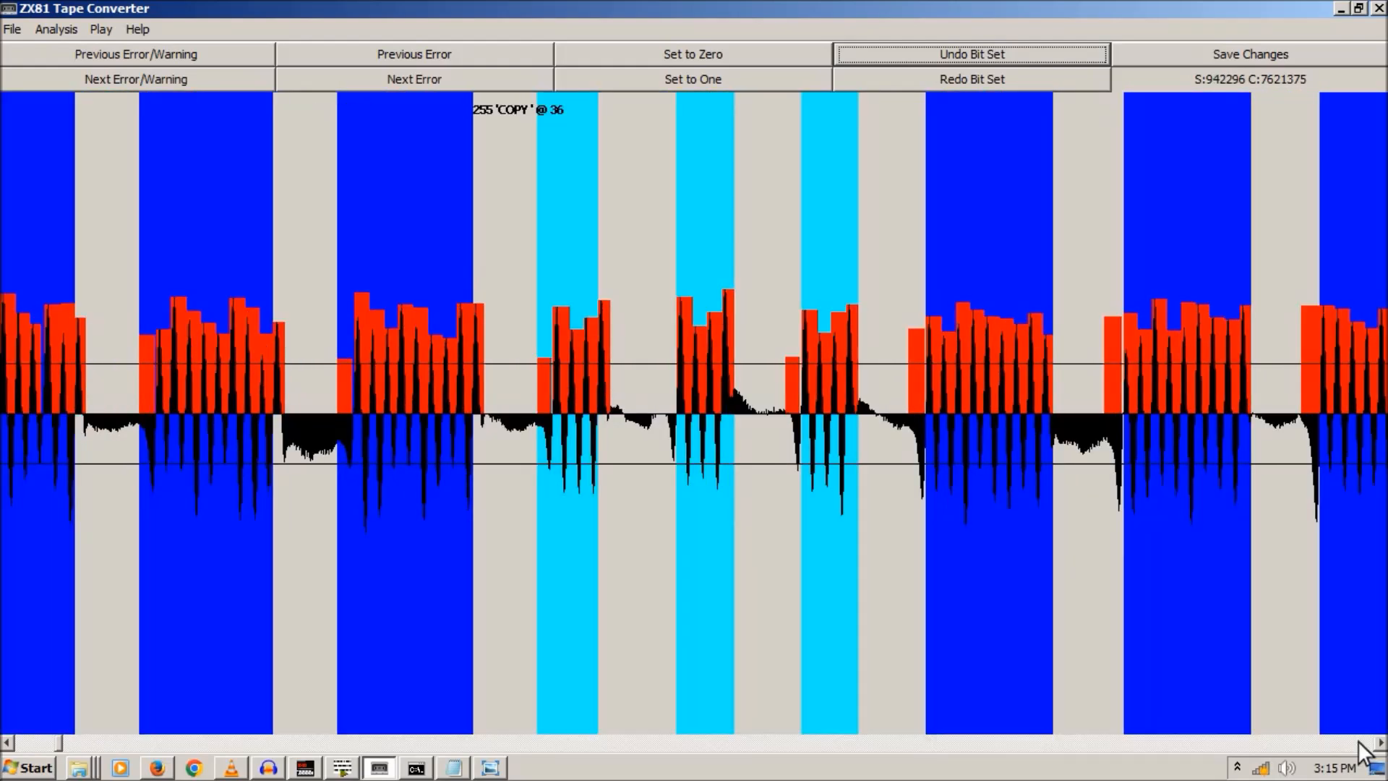
click(1359, 742)
click(1359, 742)
click(1359, 742)
click(1359, 742)
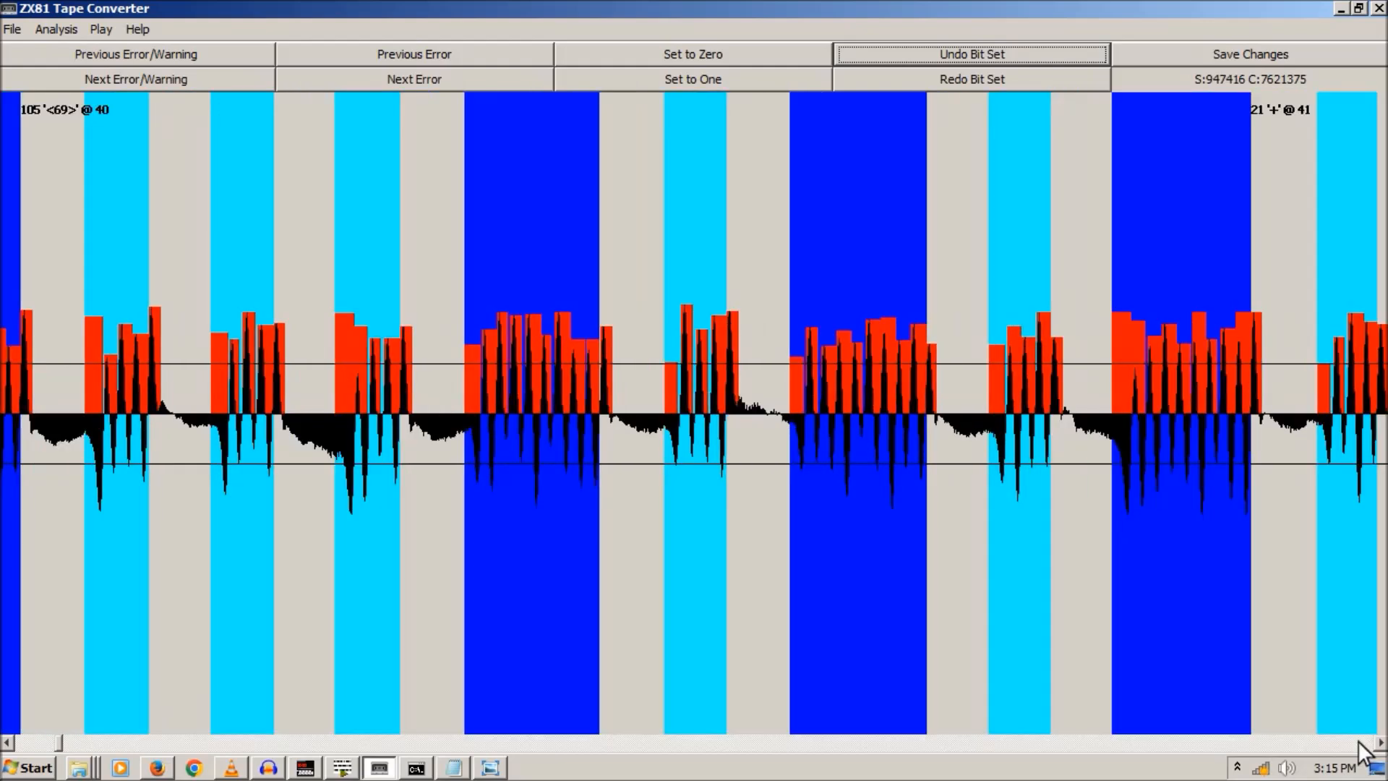
click(1359, 742)
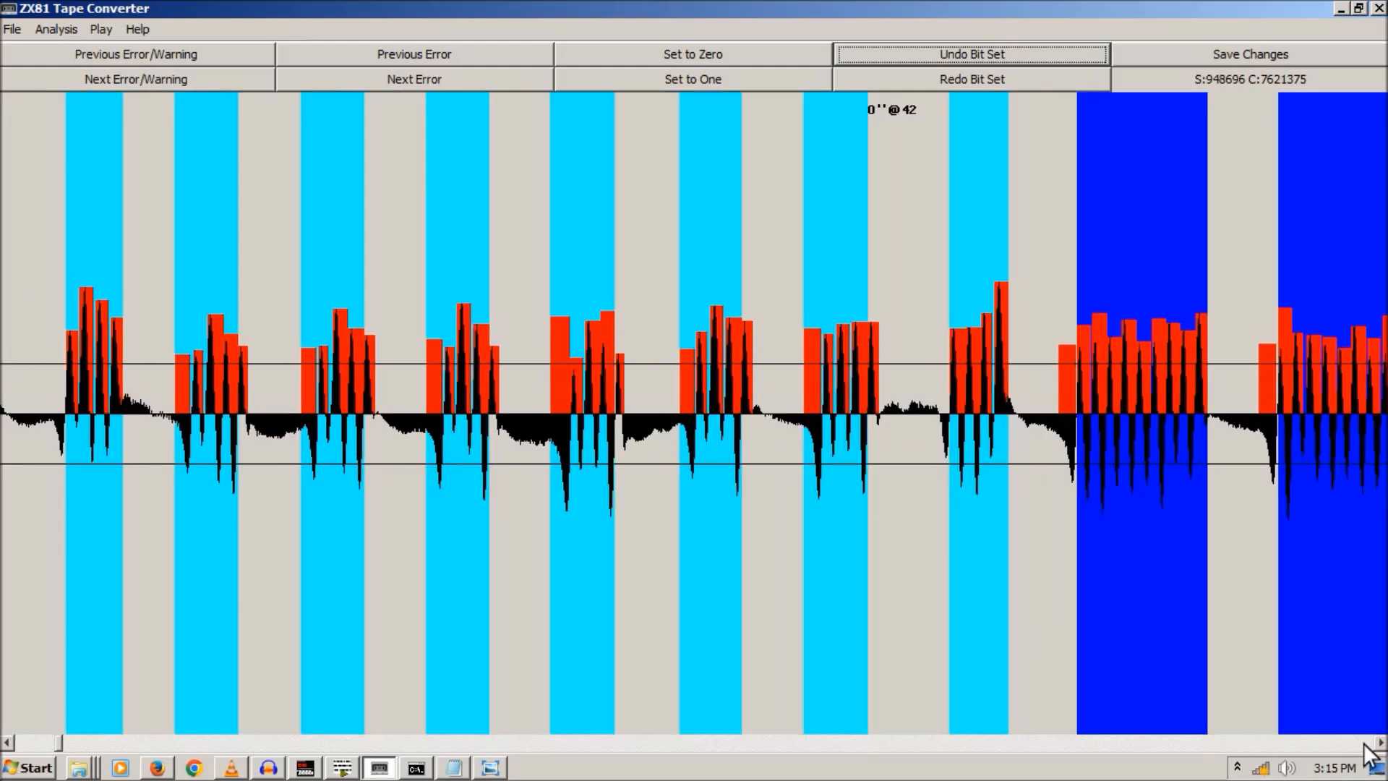
click(1364, 742)
click(1364, 744)
click(1364, 744)
click(1365, 743)
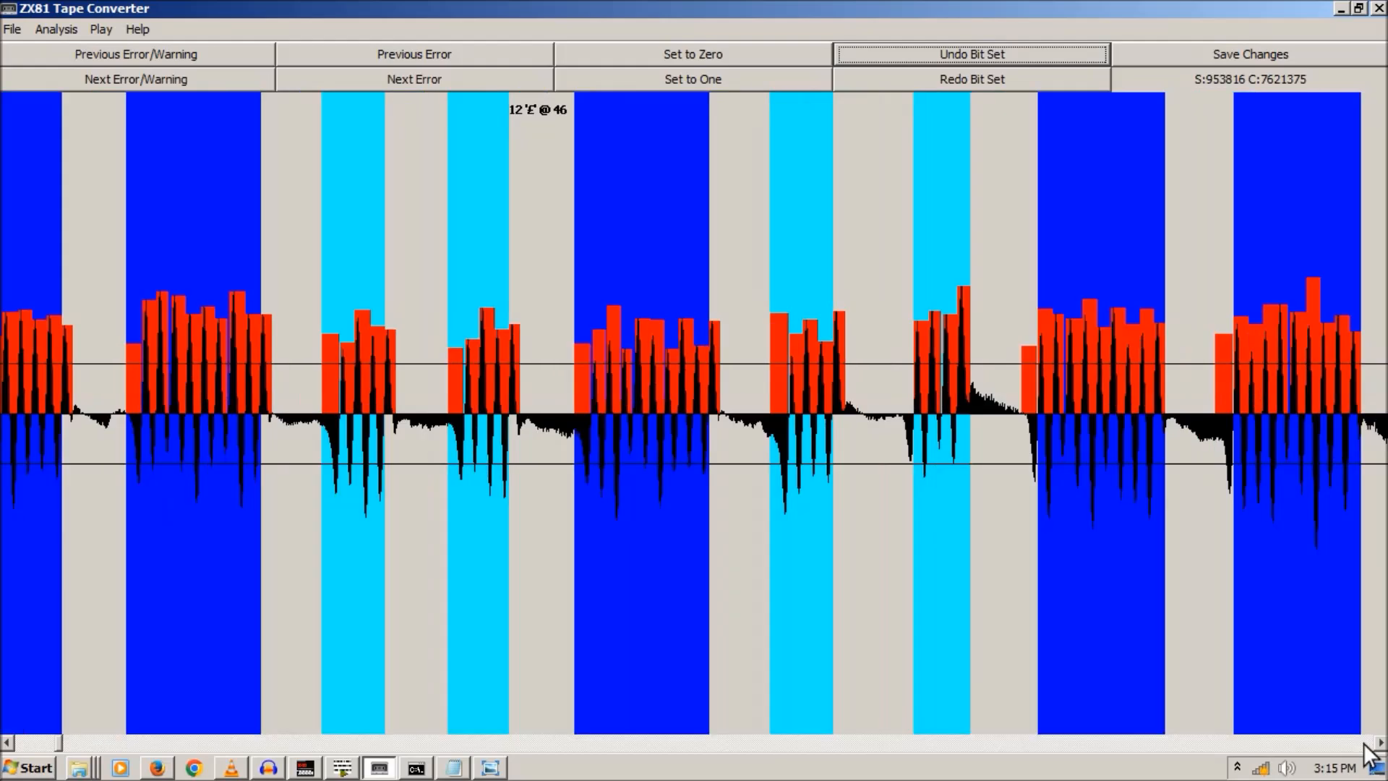
click(1364, 743)
click(1364, 743)
click(1364, 743)
click(1365, 743)
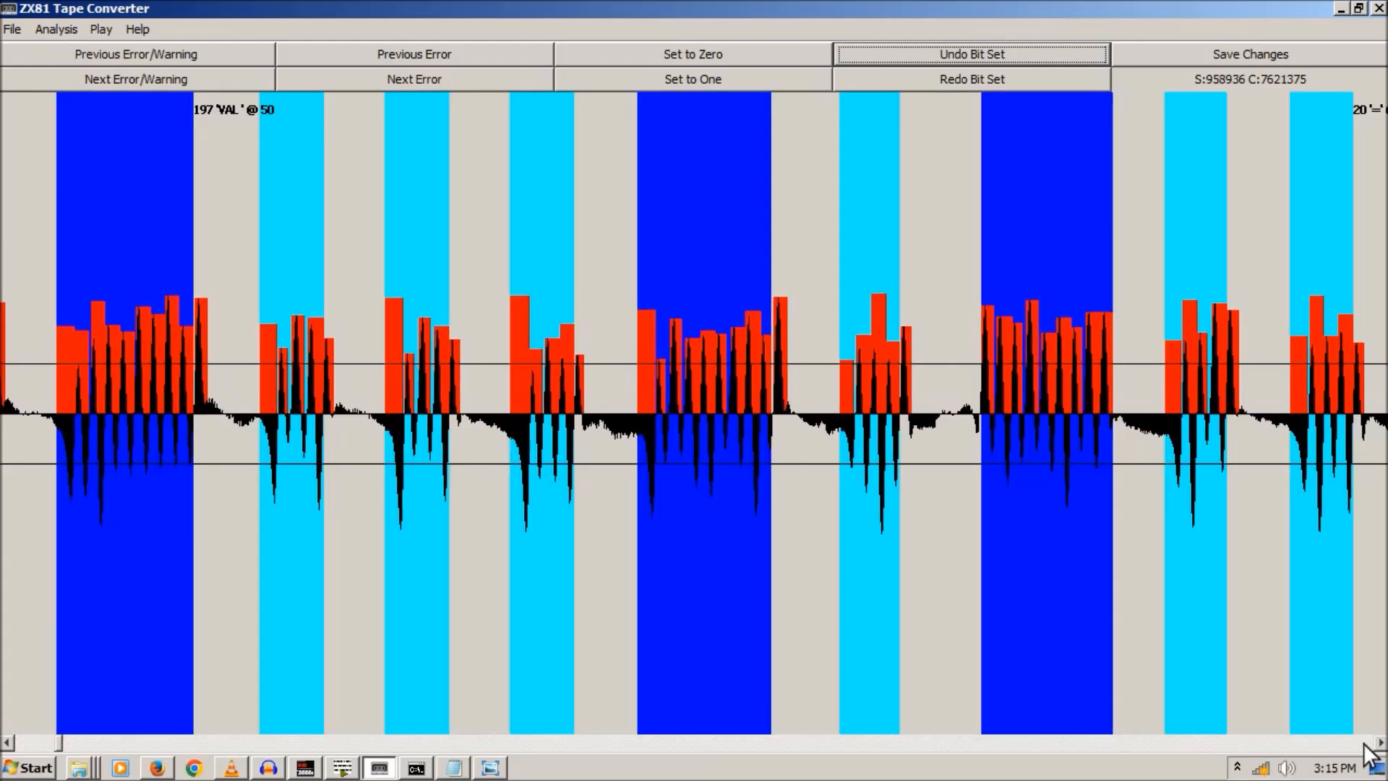
click(1364, 743)
click(1364, 743)
click(1364, 743)
click(1364, 743)
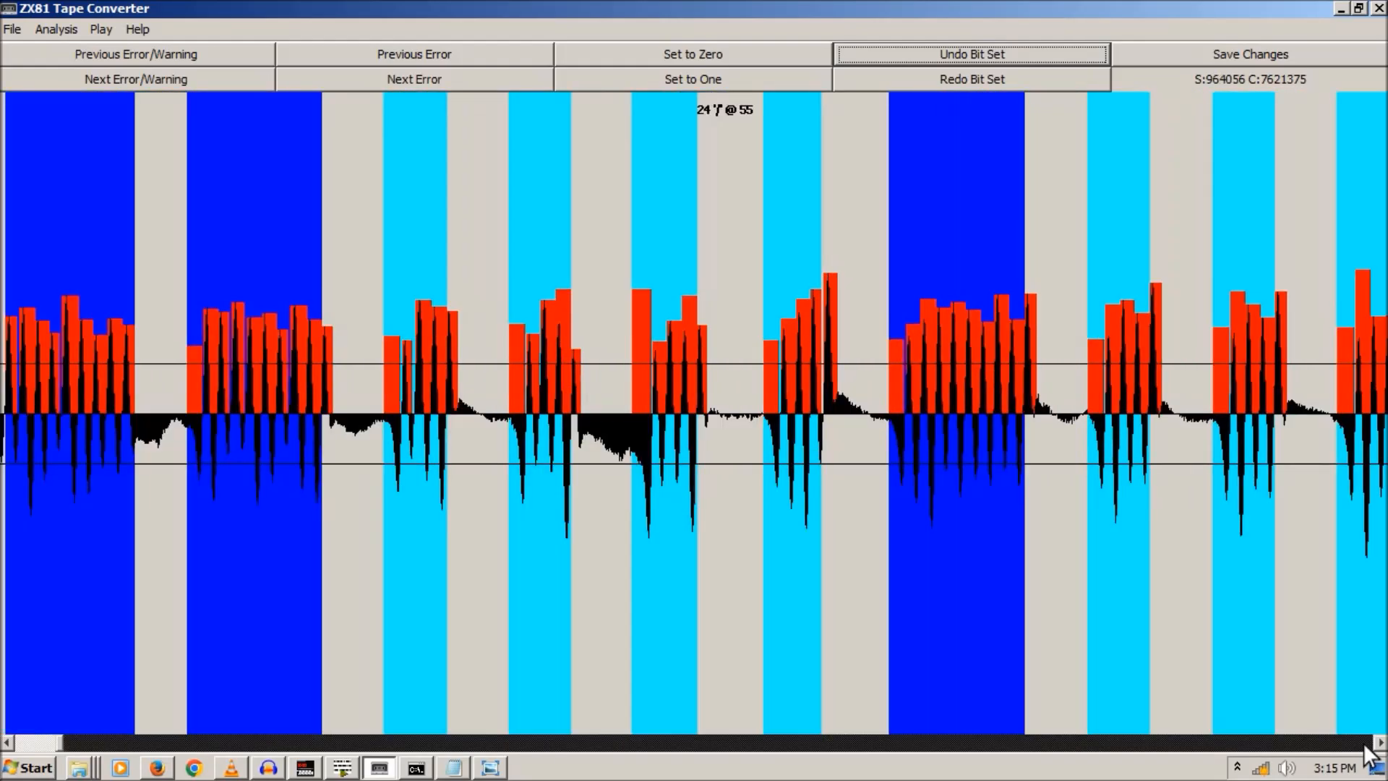
click(1364, 743)
click(1364, 743)
click(1364, 743)
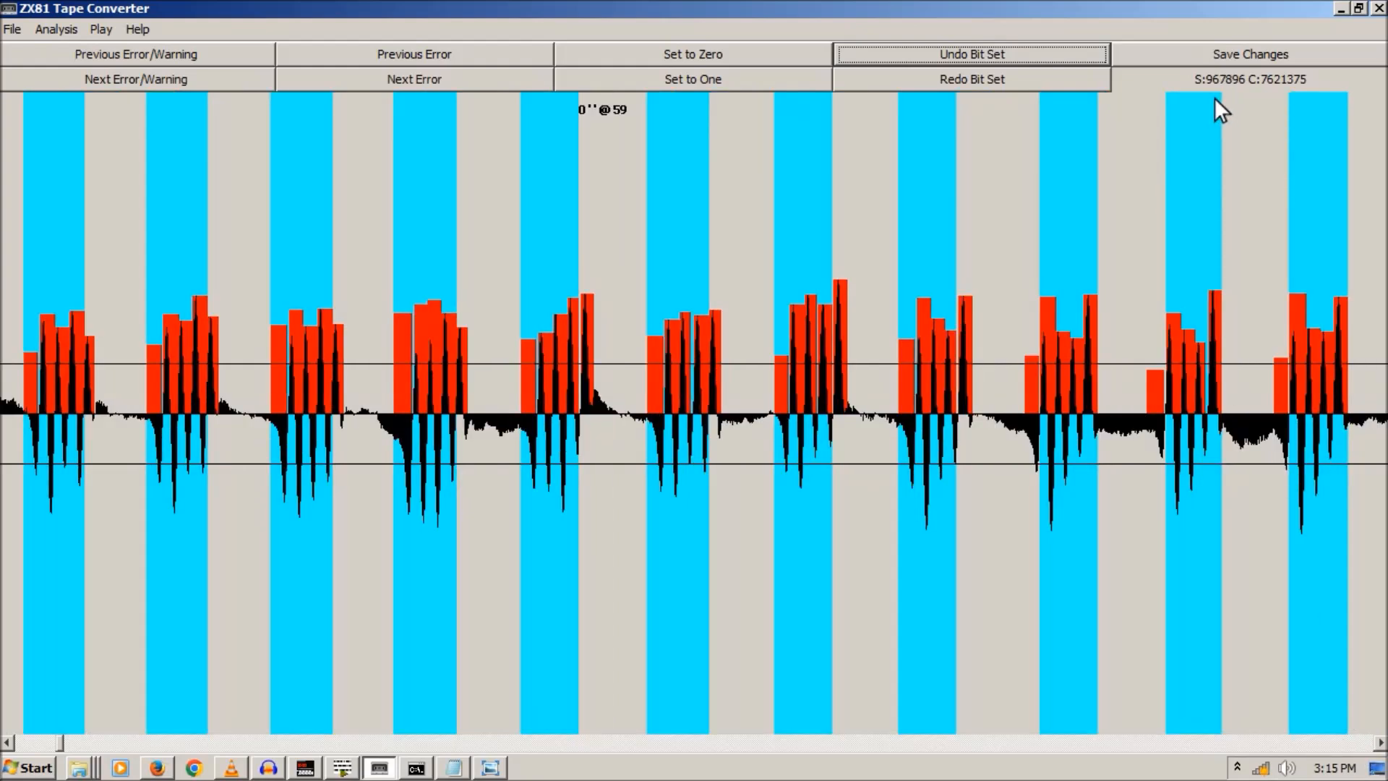
click(1338, 747)
click(1338, 748)
click(1338, 748)
click(1338, 748)
click(1338, 748)
click(1338, 748)
click(1338, 747)
click(1338, 748)
click(1338, 748)
click(1338, 748)
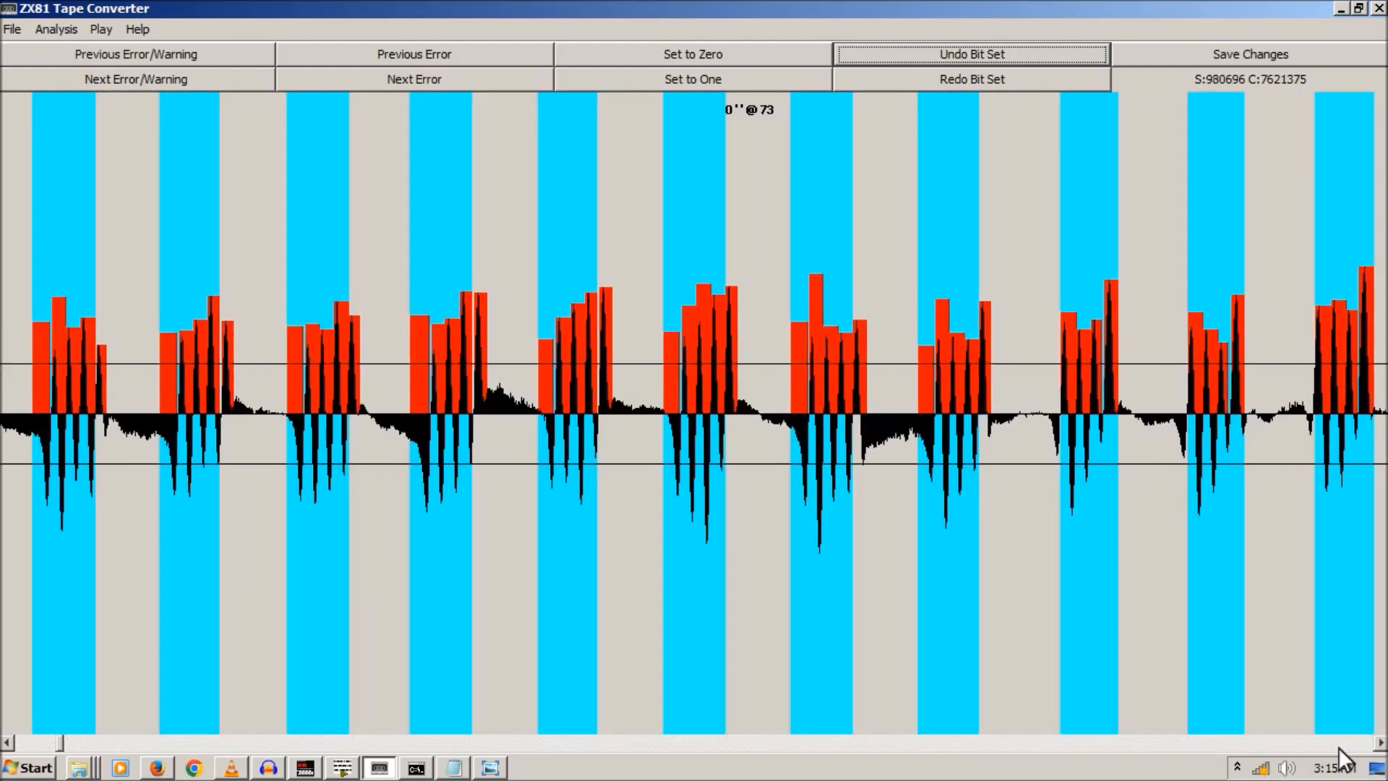
click(1338, 748)
click(1338, 748)
click(1338, 748)
click(1338, 748)
click(1338, 748)
click(1338, 747)
click(1339, 747)
click(1338, 748)
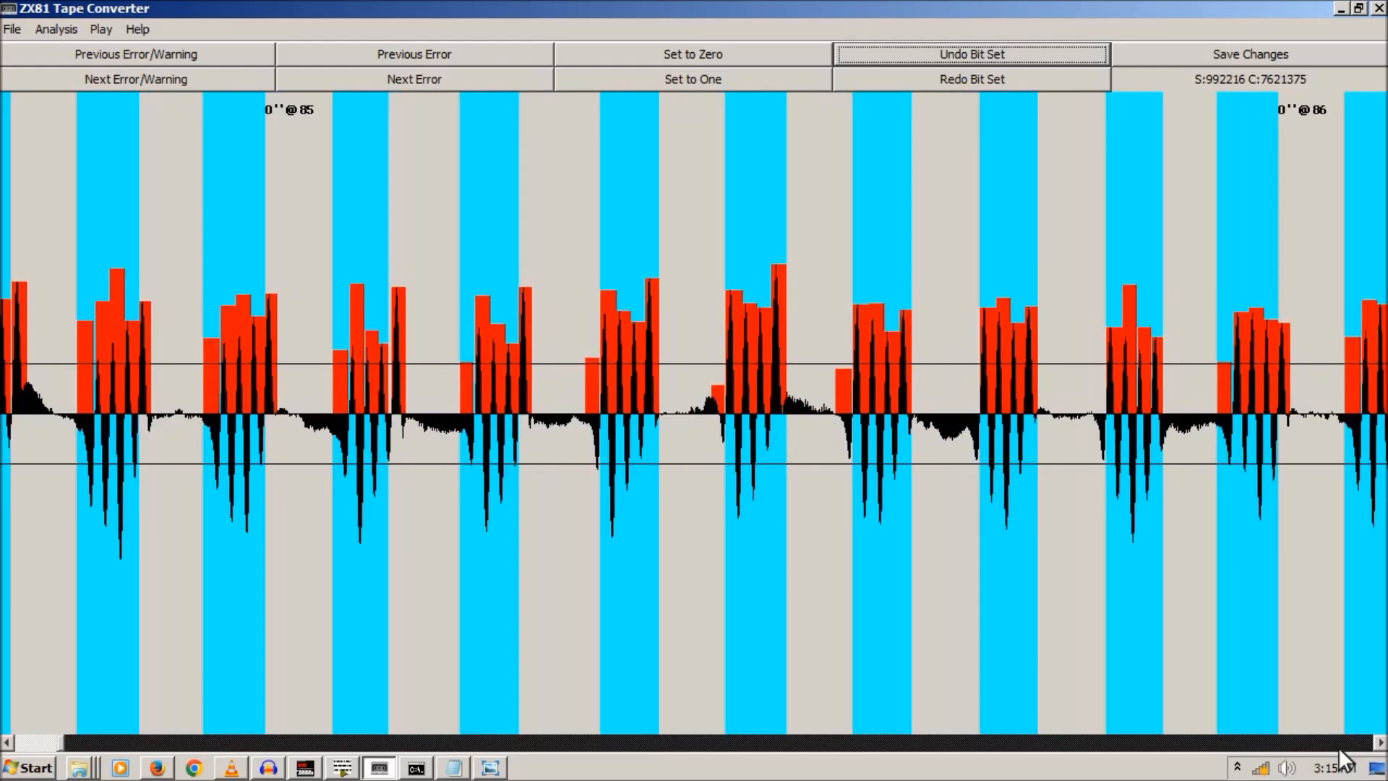
click(1338, 748)
click(1338, 748)
click(1338, 748)
click(1338, 748)
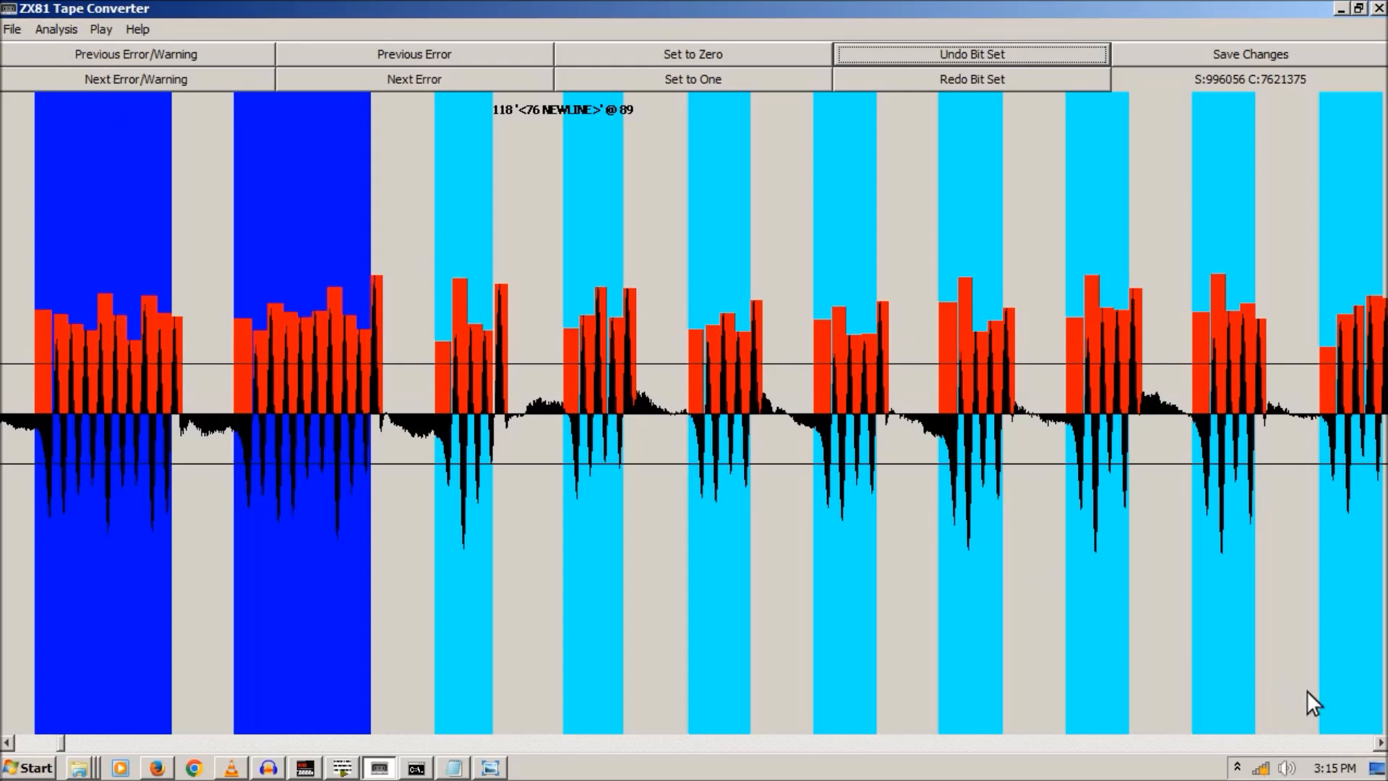
click(1362, 748)
click(1362, 749)
click(1362, 748)
click(1362, 748)
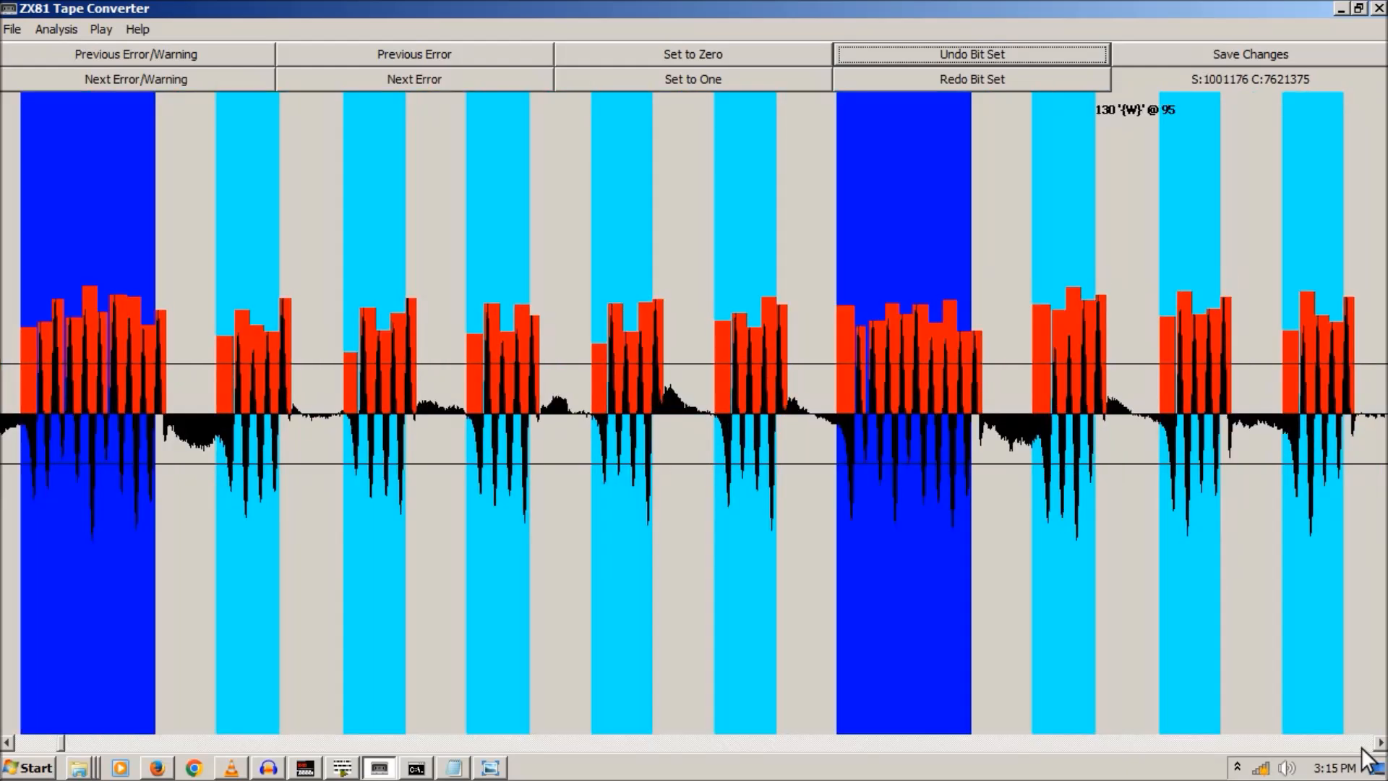
click(1362, 748)
click(1362, 749)
click(1362, 748)
click(1362, 748)
click(1362, 748)
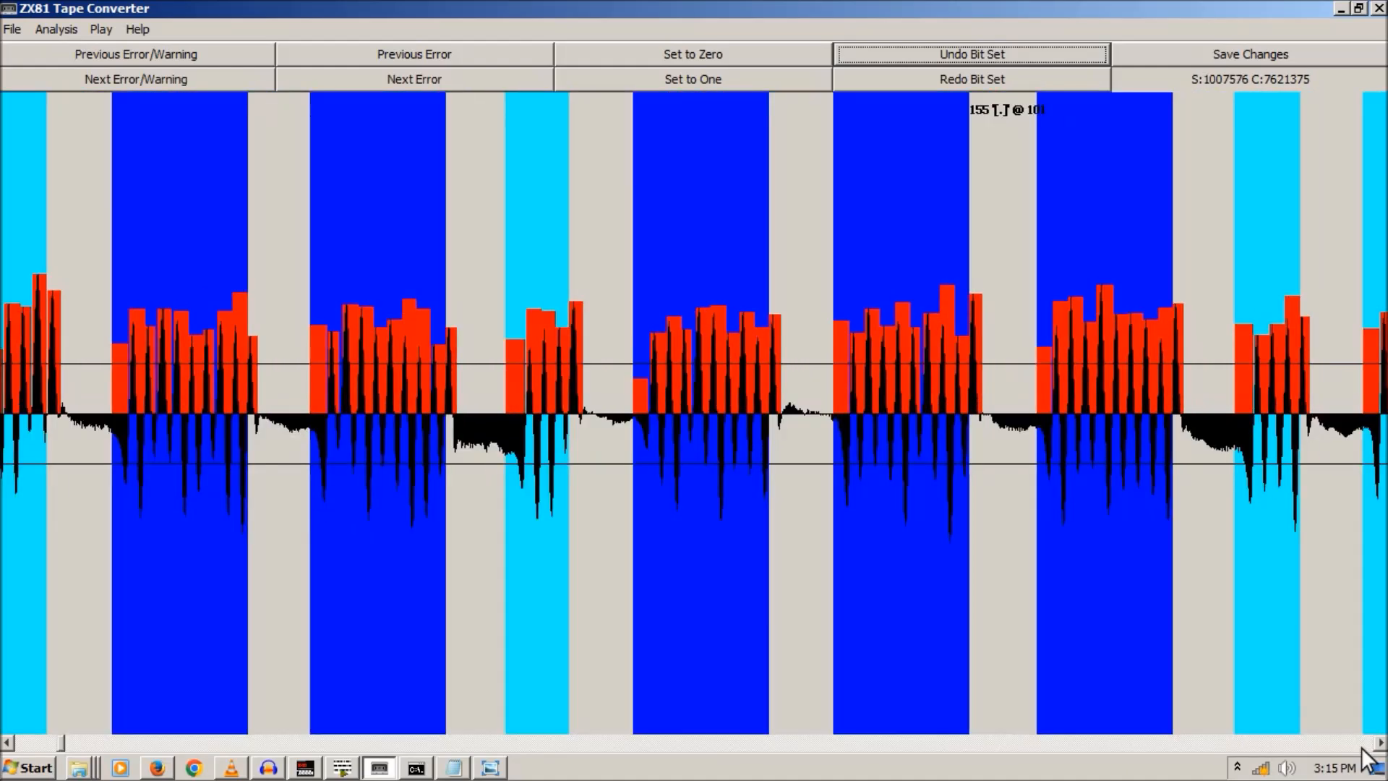
click(1362, 748)
click(1362, 748)
click(1362, 748)
click(1362, 749)
click(1362, 748)
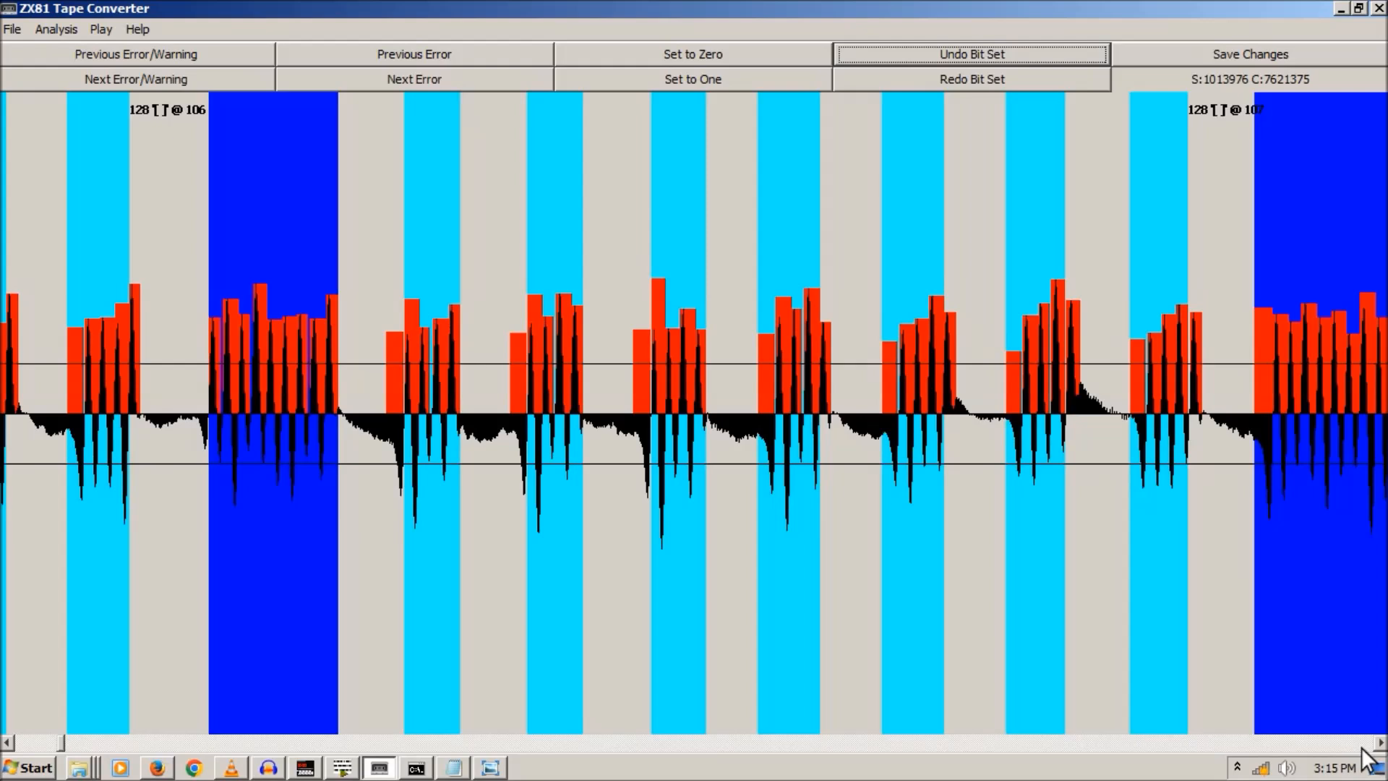
click(1362, 749)
click(1362, 749)
click(1362, 748)
click(1362, 748)
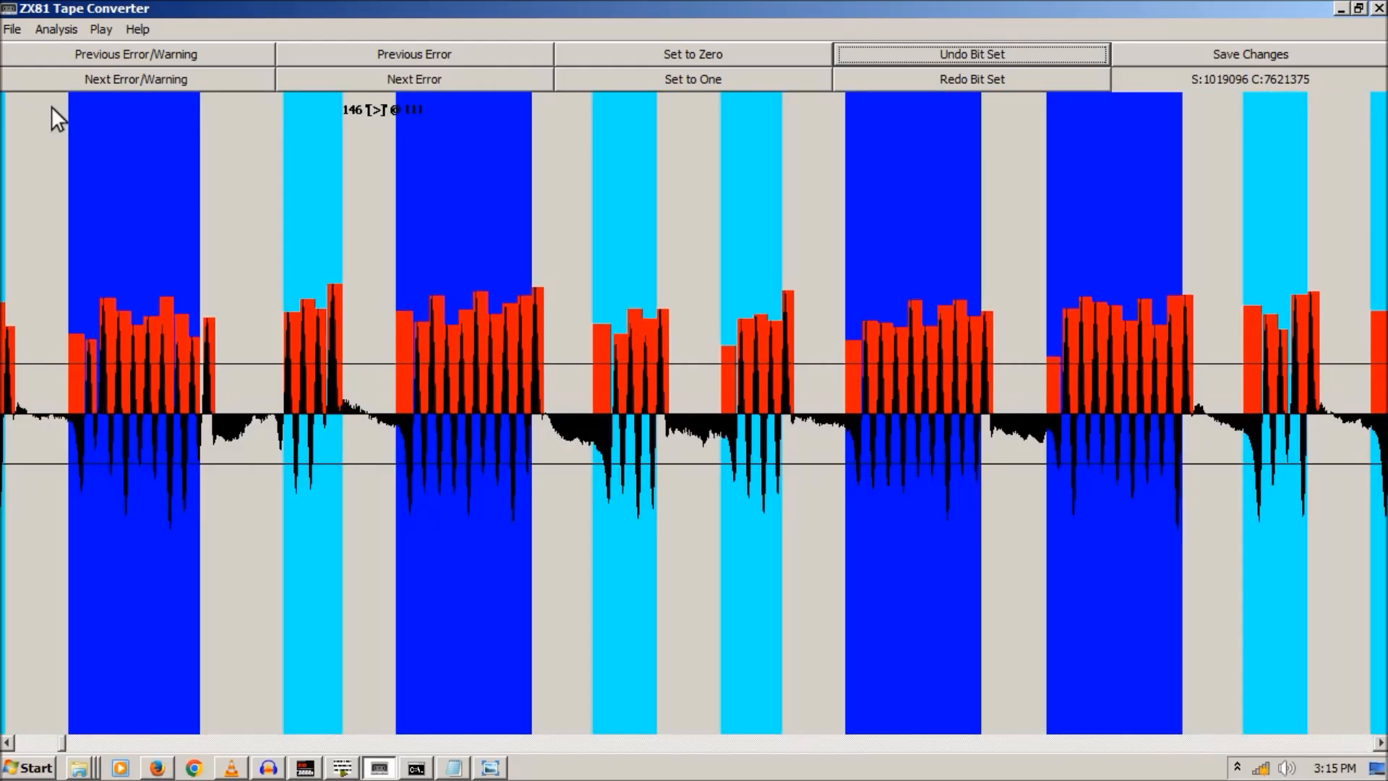
click(12, 30)
click(46, 94)
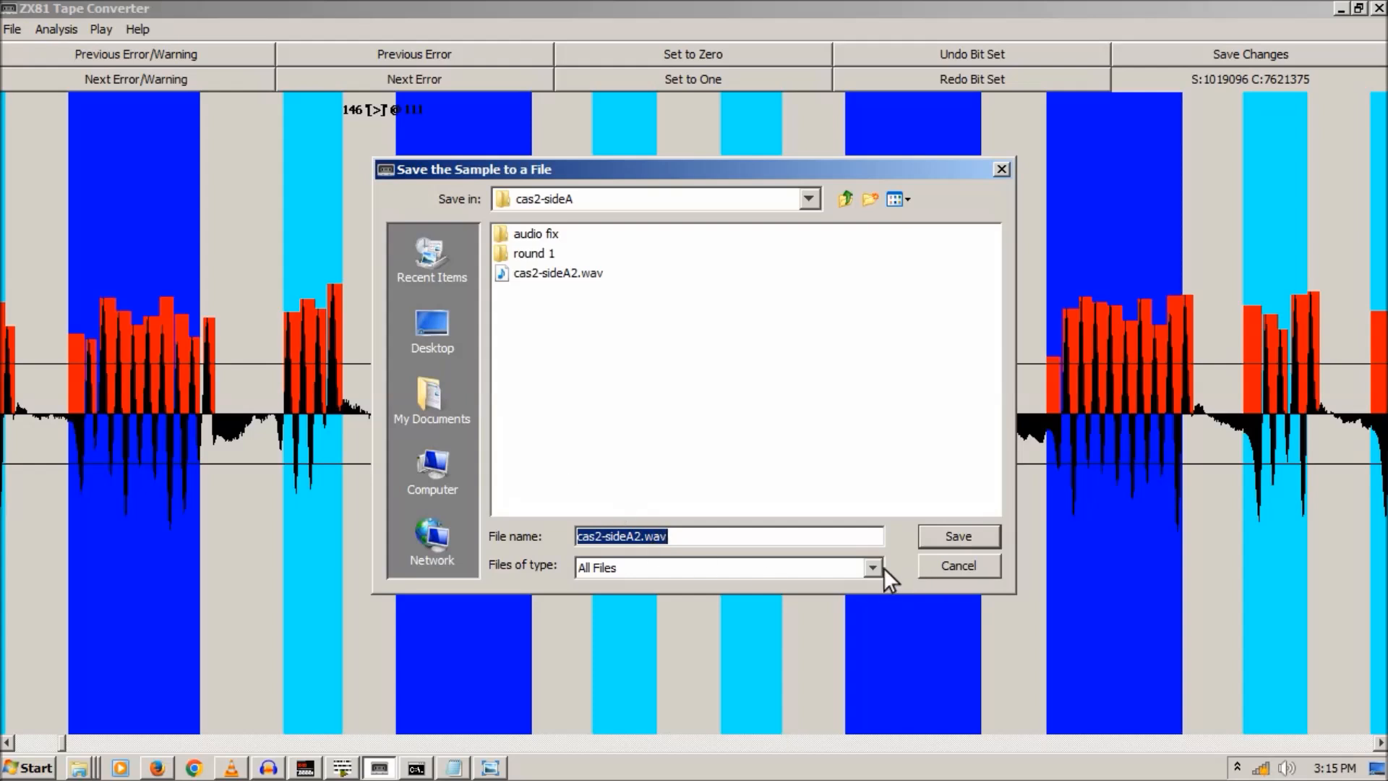
- Cancel the save, return to the waveform start, and force sample 900095 to decode as a one bit
click(967, 571)
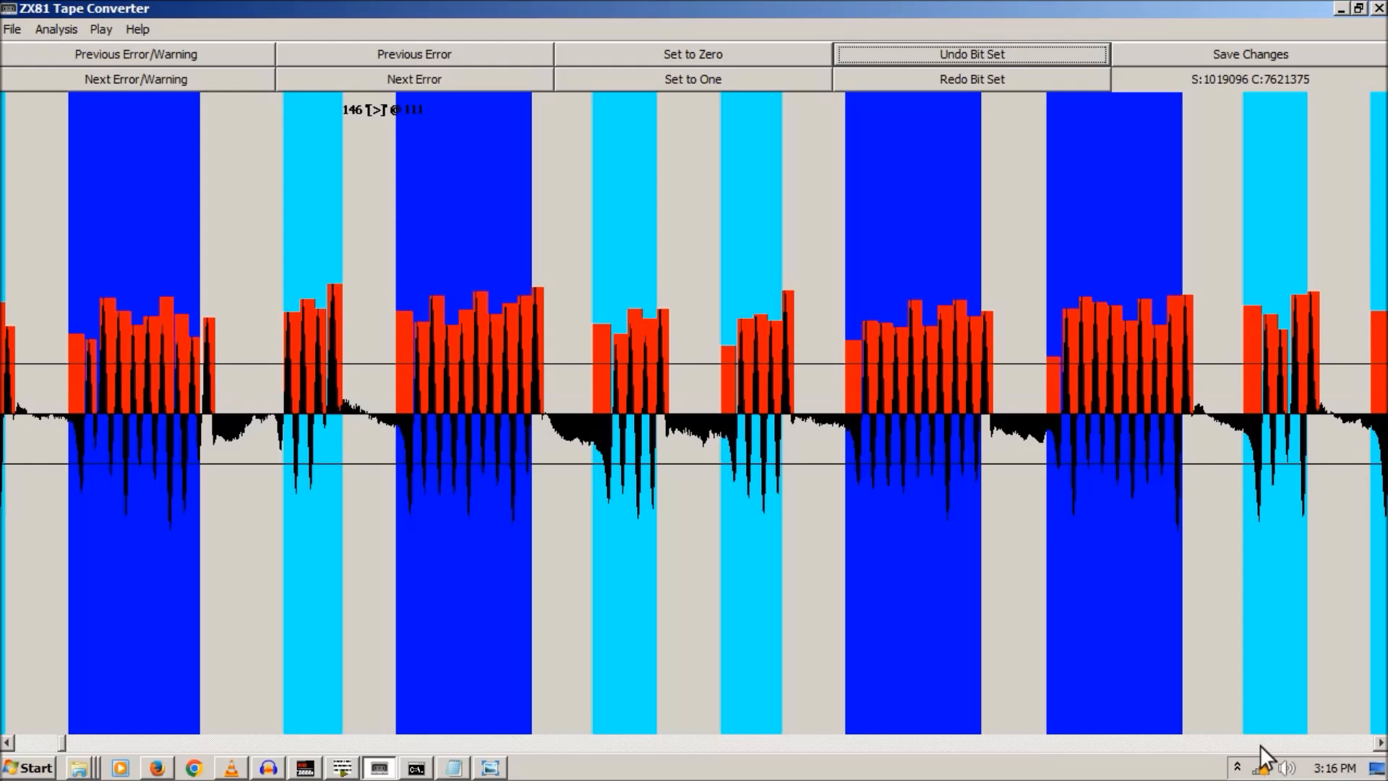
drag(60, 740, 57, 743)
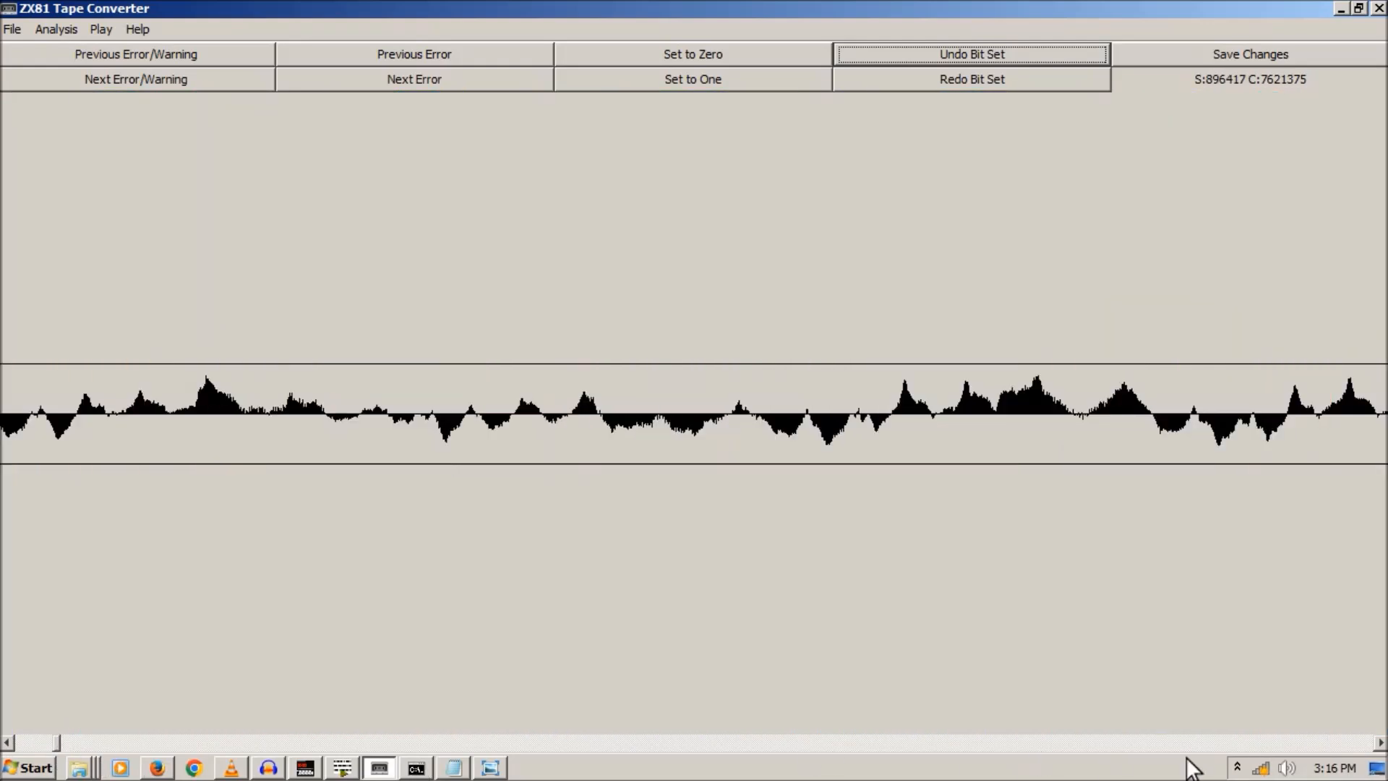
click(1323, 742)
click(1380, 743)
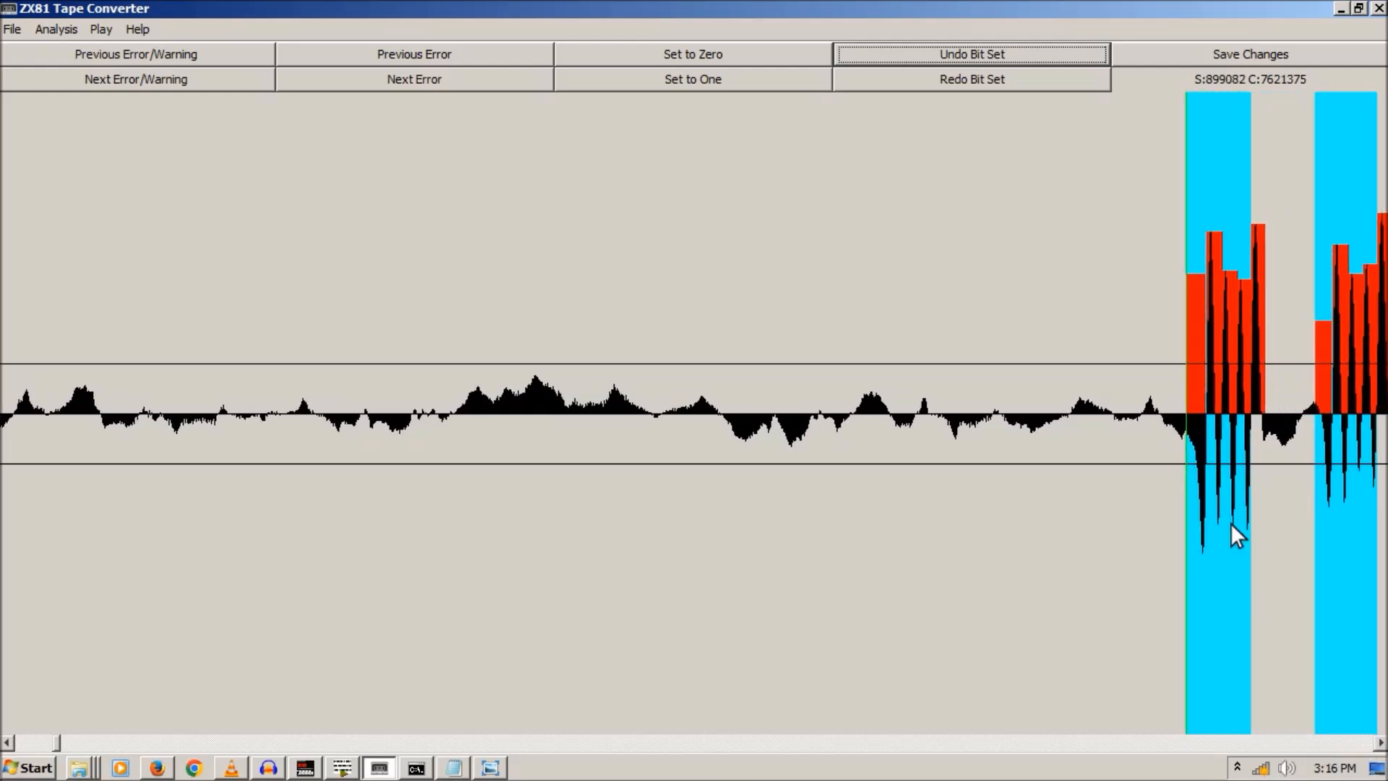
click(1100, 370)
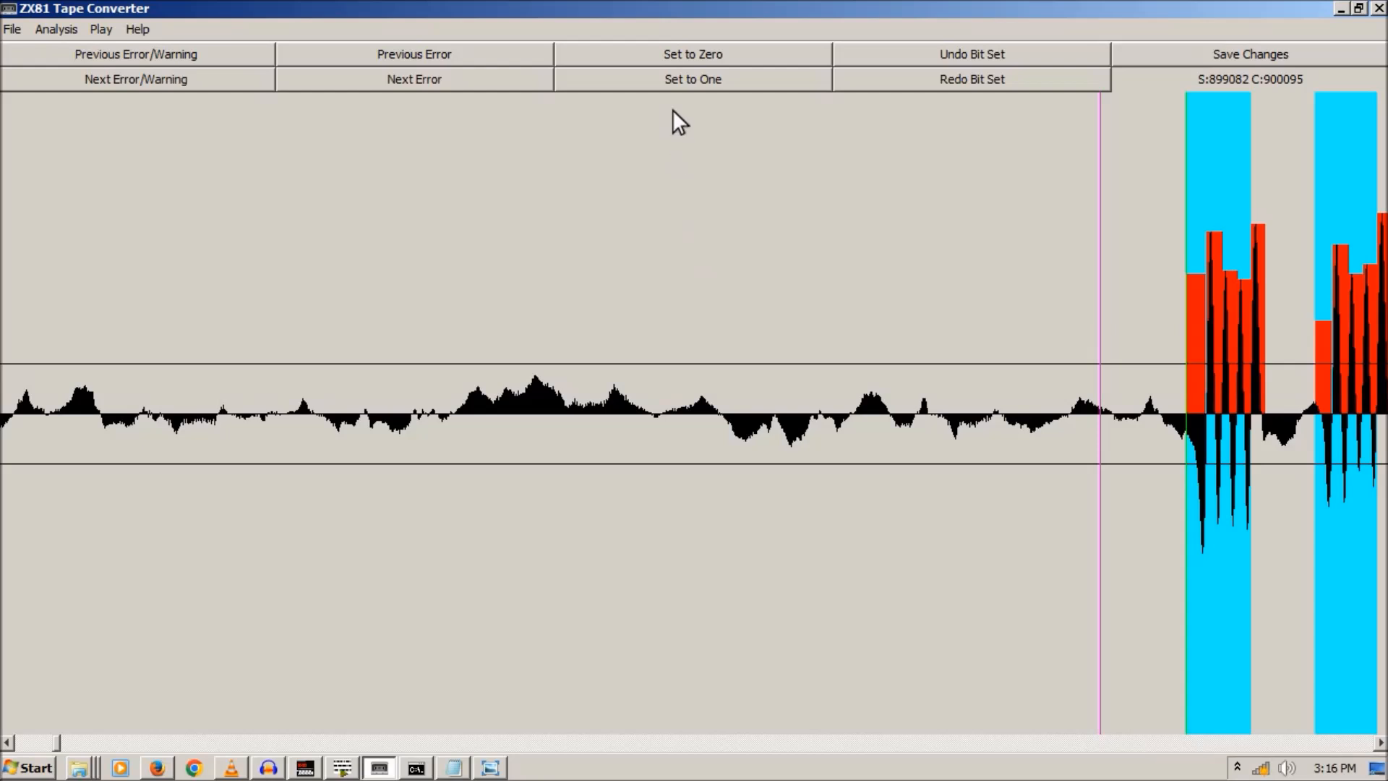
click(674, 76)
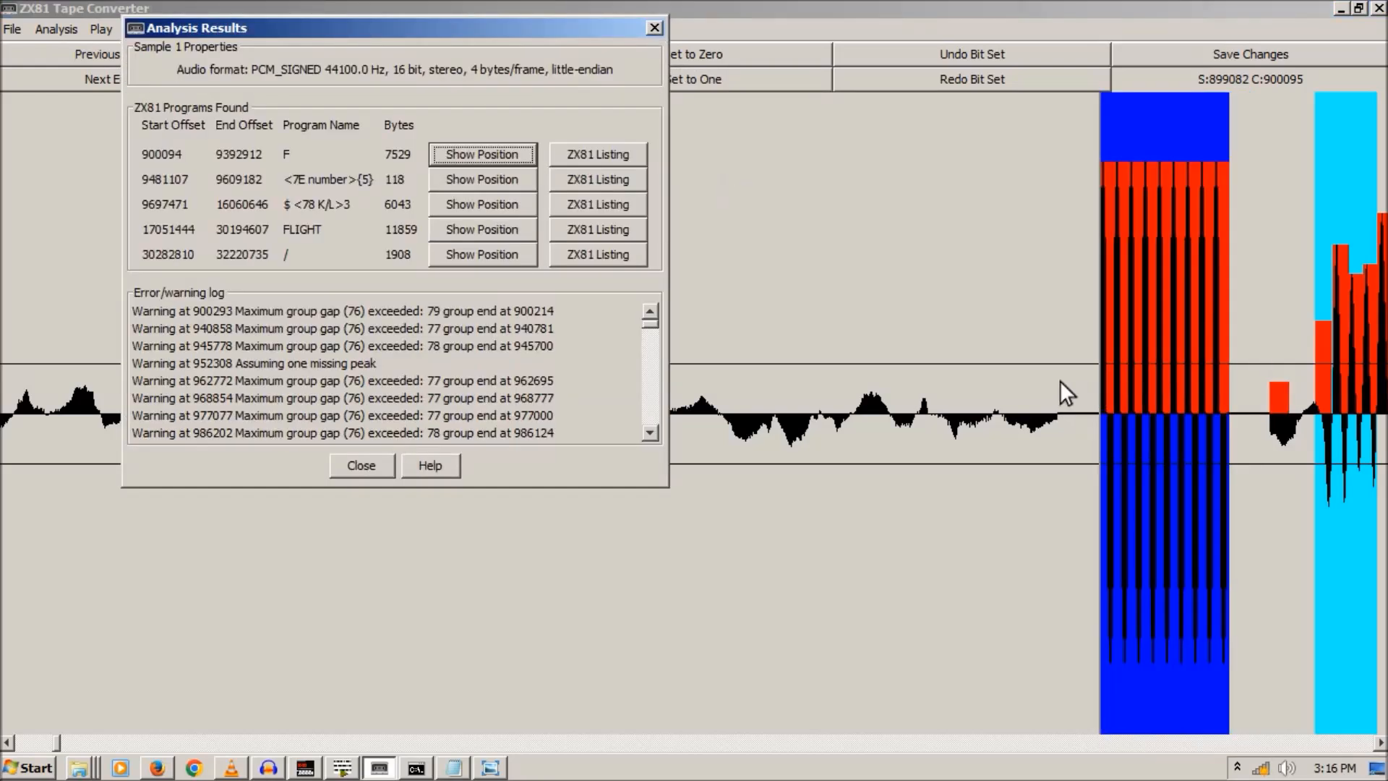
- Dismiss Analysis Results and save the sample to the Desktop as test.wav
click(654, 27)
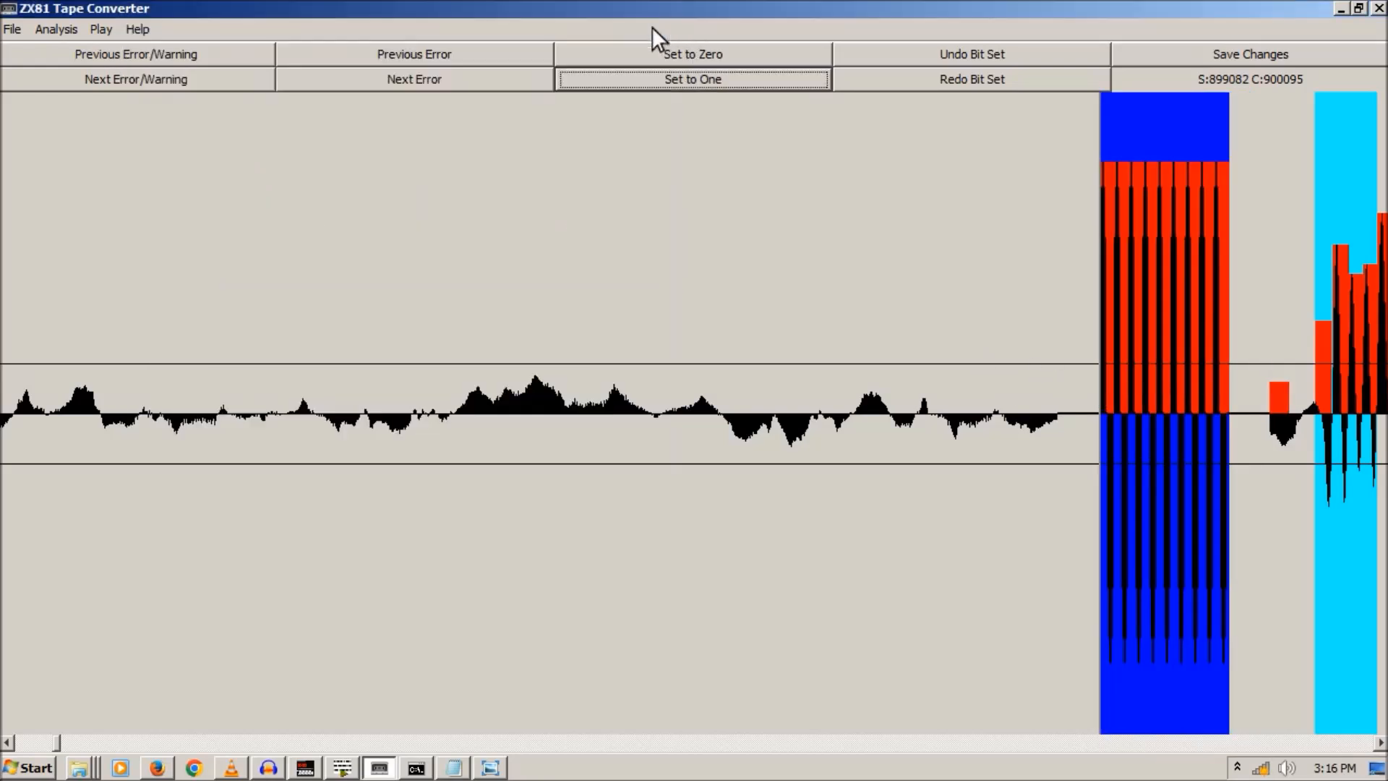
click(12, 29)
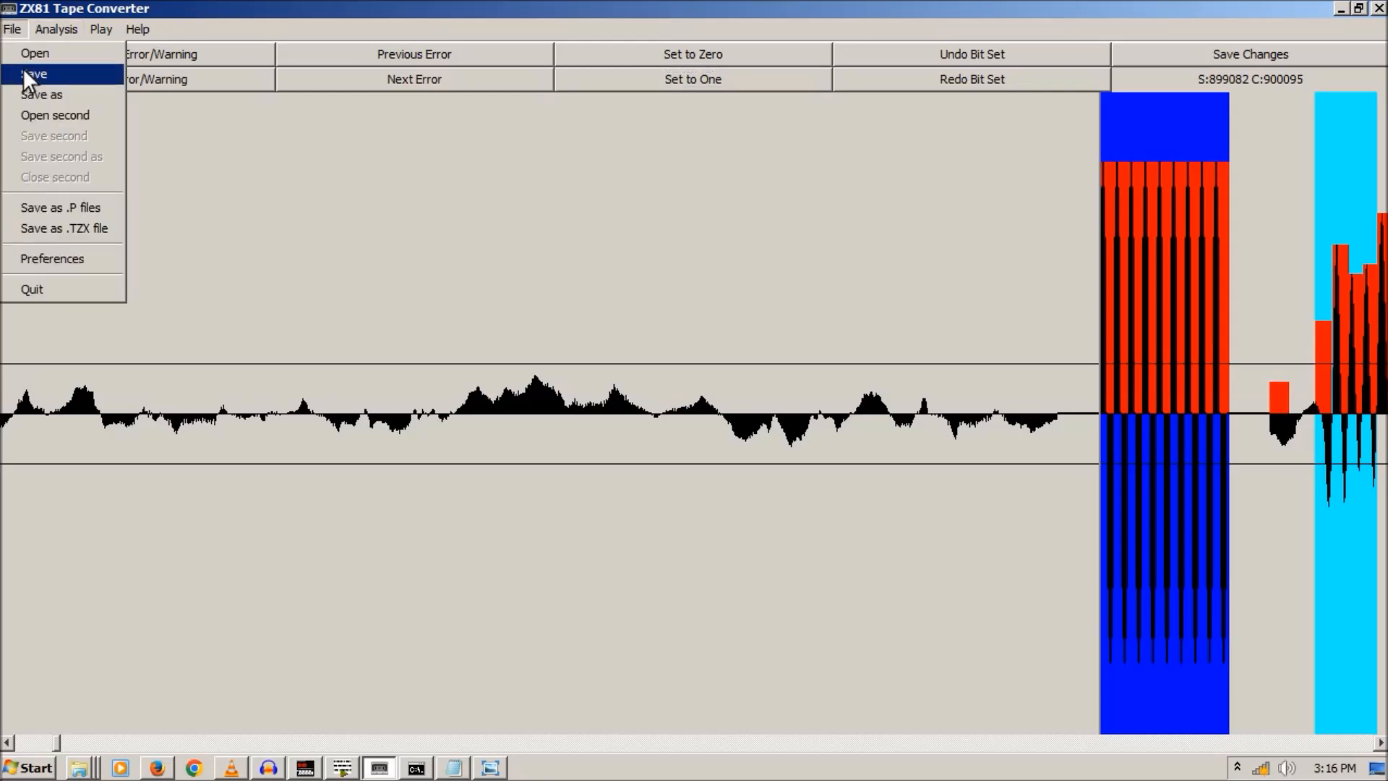
click(31, 92)
click(430, 326)
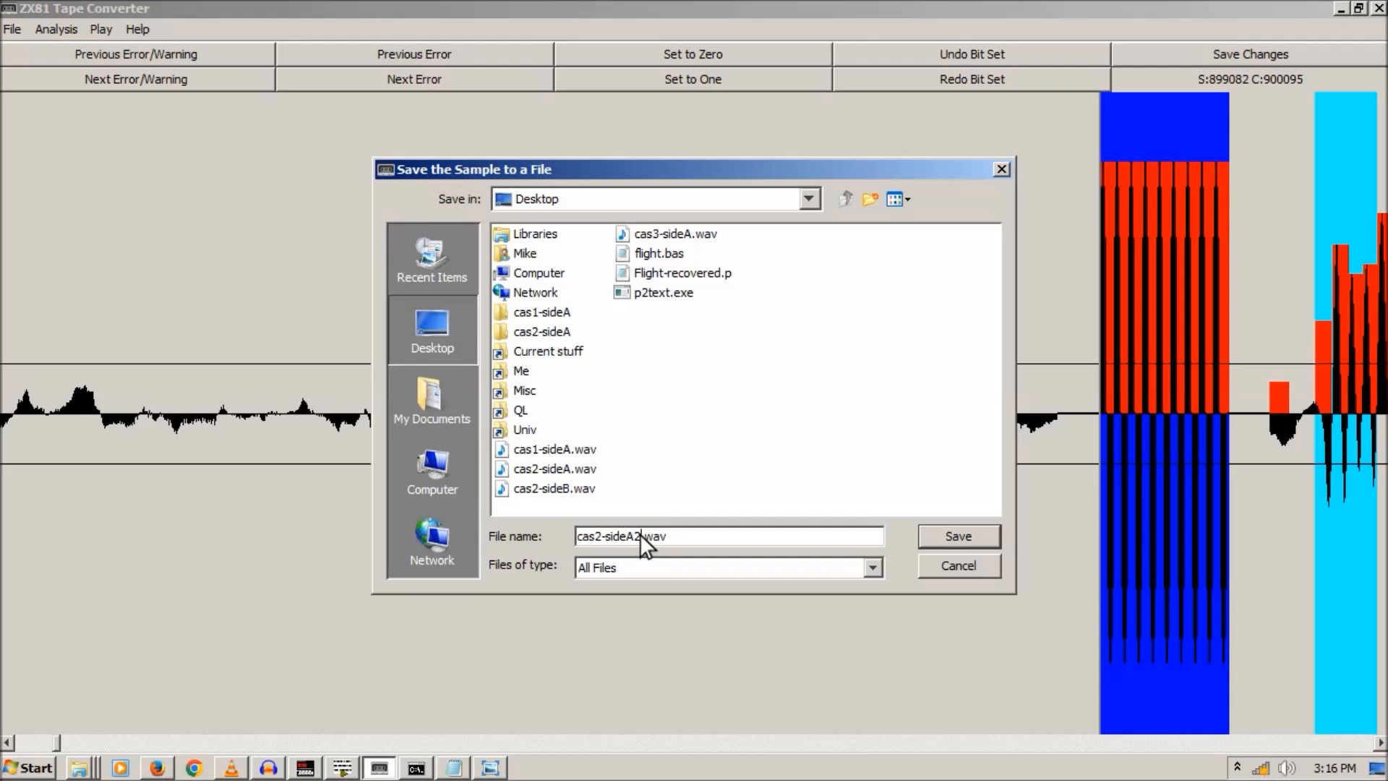
drag(640, 535, 567, 530)
text(flight)
click(969, 540)
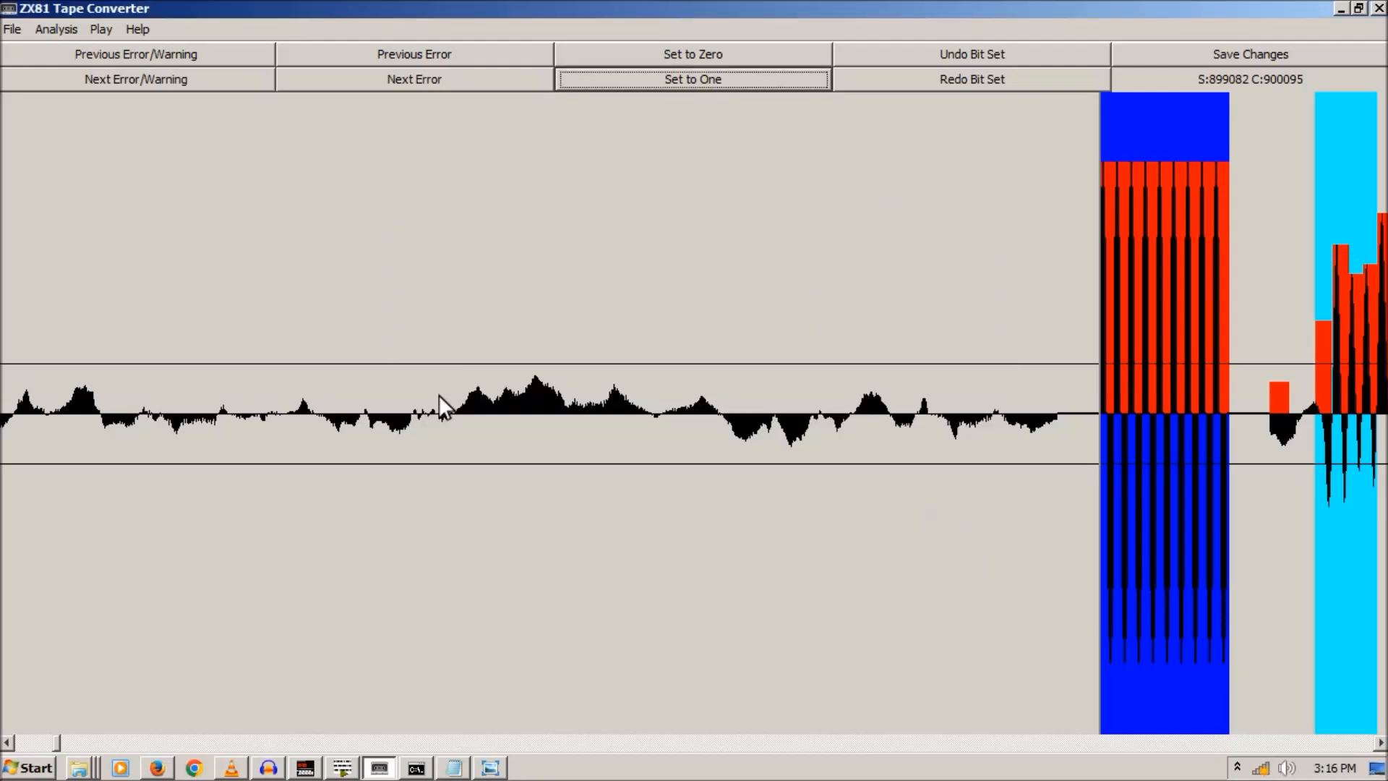
- Load test.wav back into the converter, then restore the window from full screen
click(17, 27)
click(24, 51)
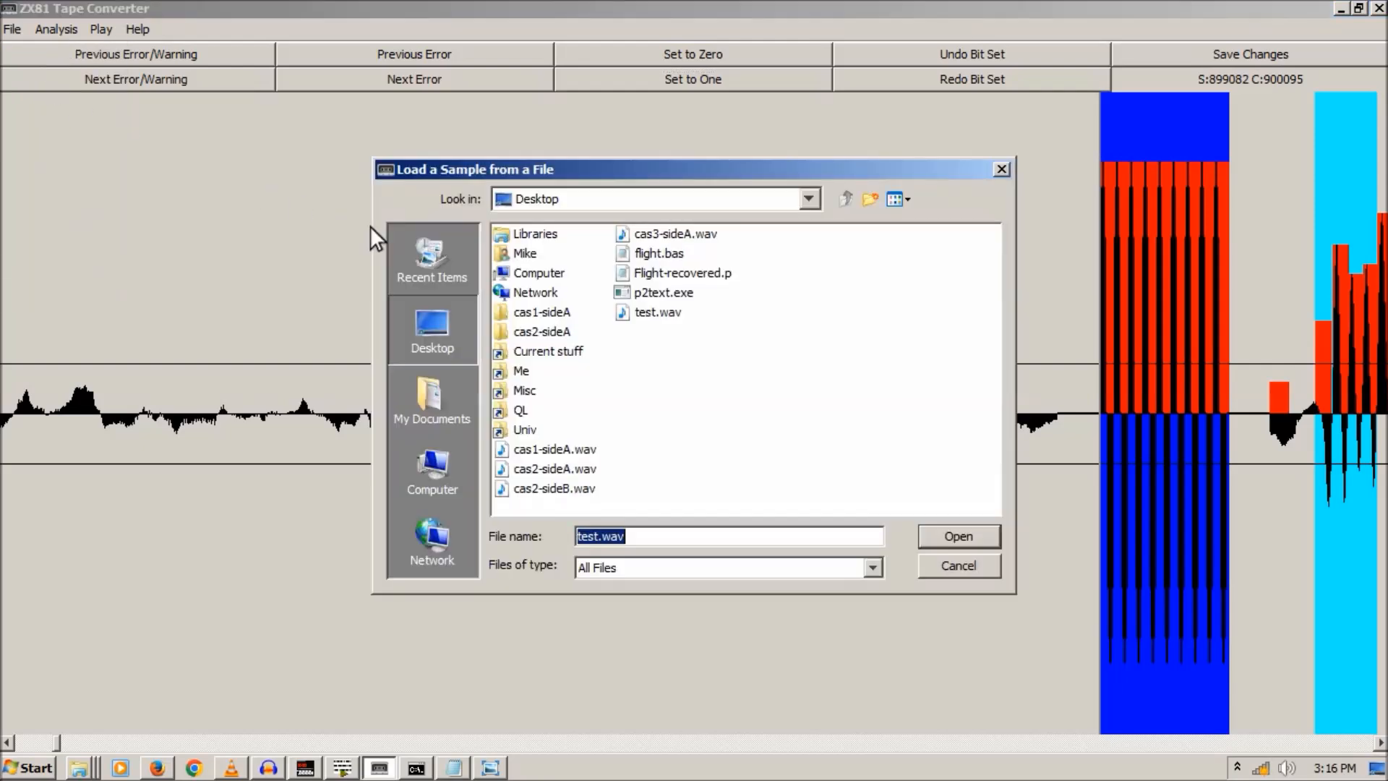
double_click(645, 310)
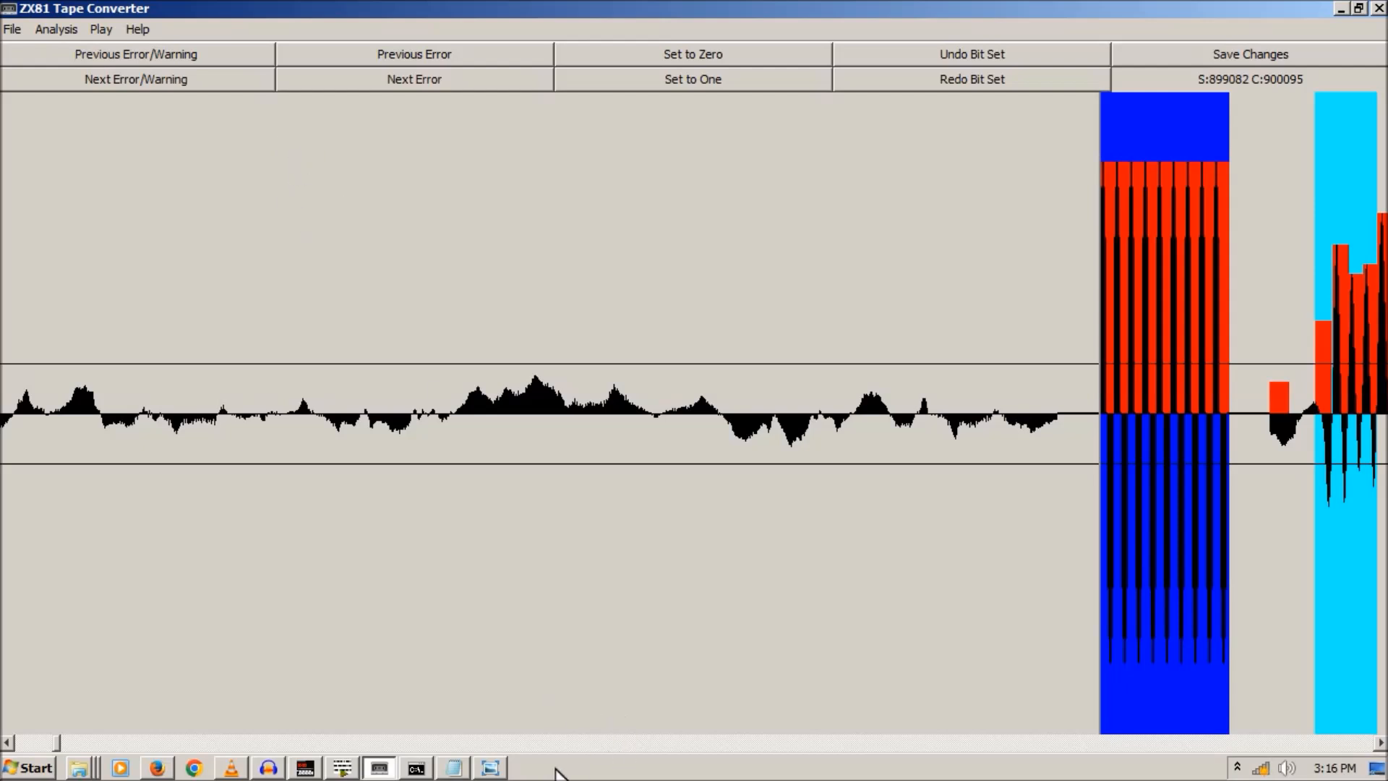
click(1358, 9)
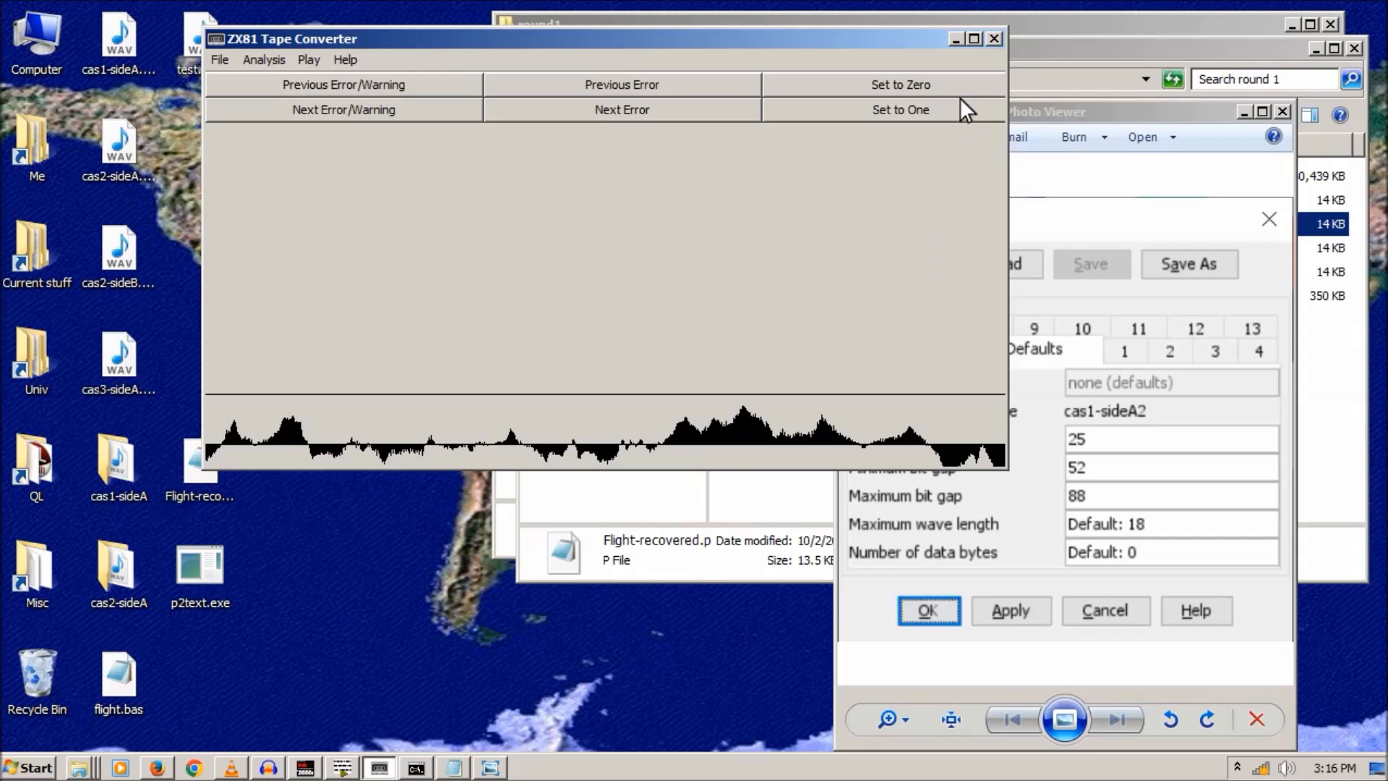
- Maximize the converter again and launch Task Manager from the taskbar menu
click(974, 39)
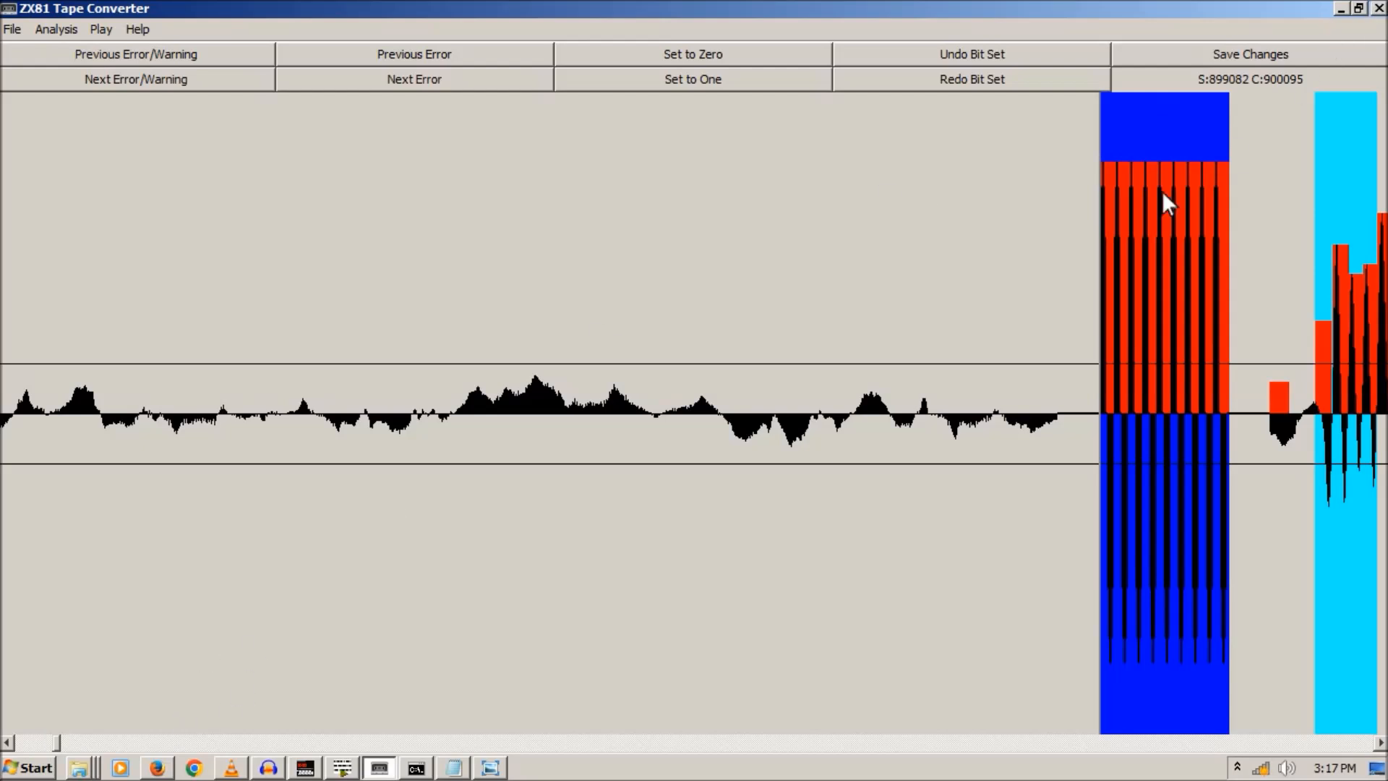
right_click(707, 767)
click(739, 707)
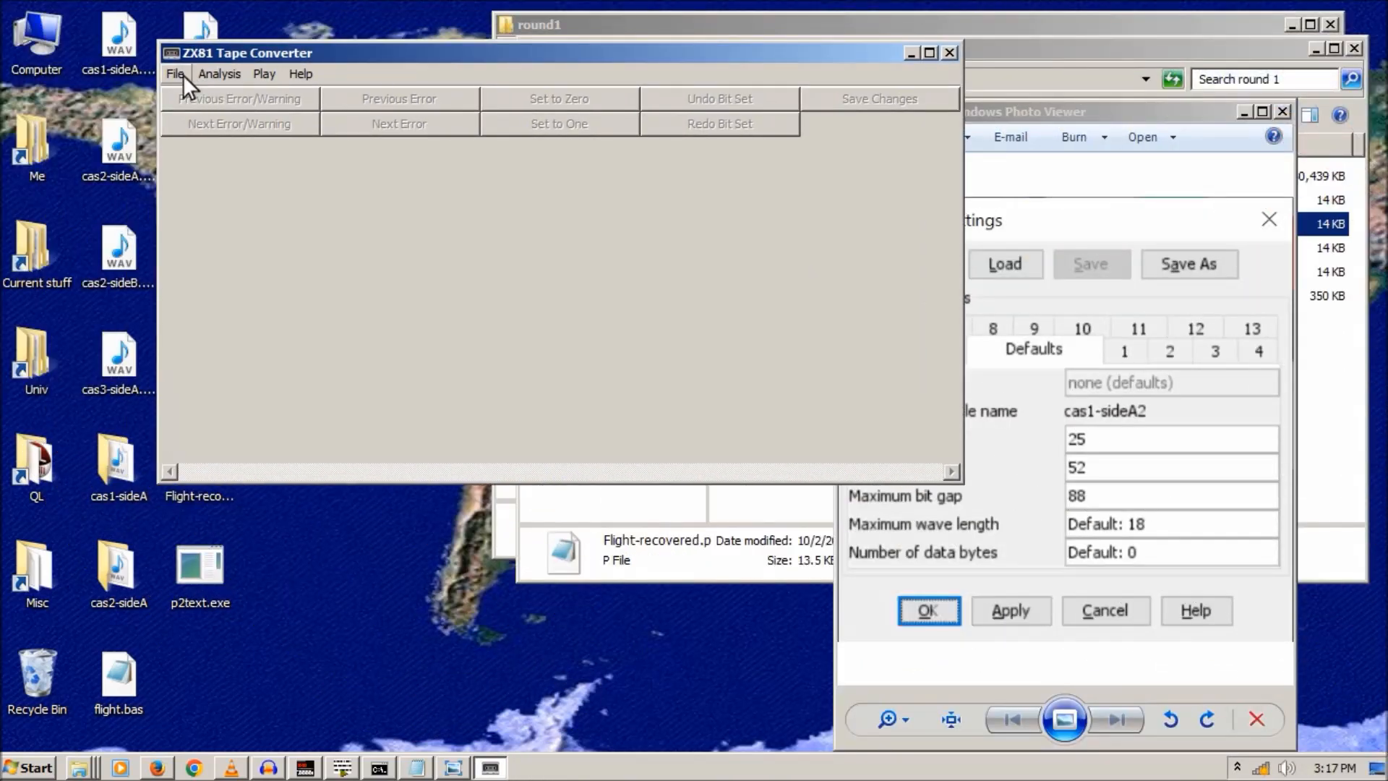
- Reload test.wav from the Desktop, then close the photo viewer
click(181, 73)
click(189, 94)
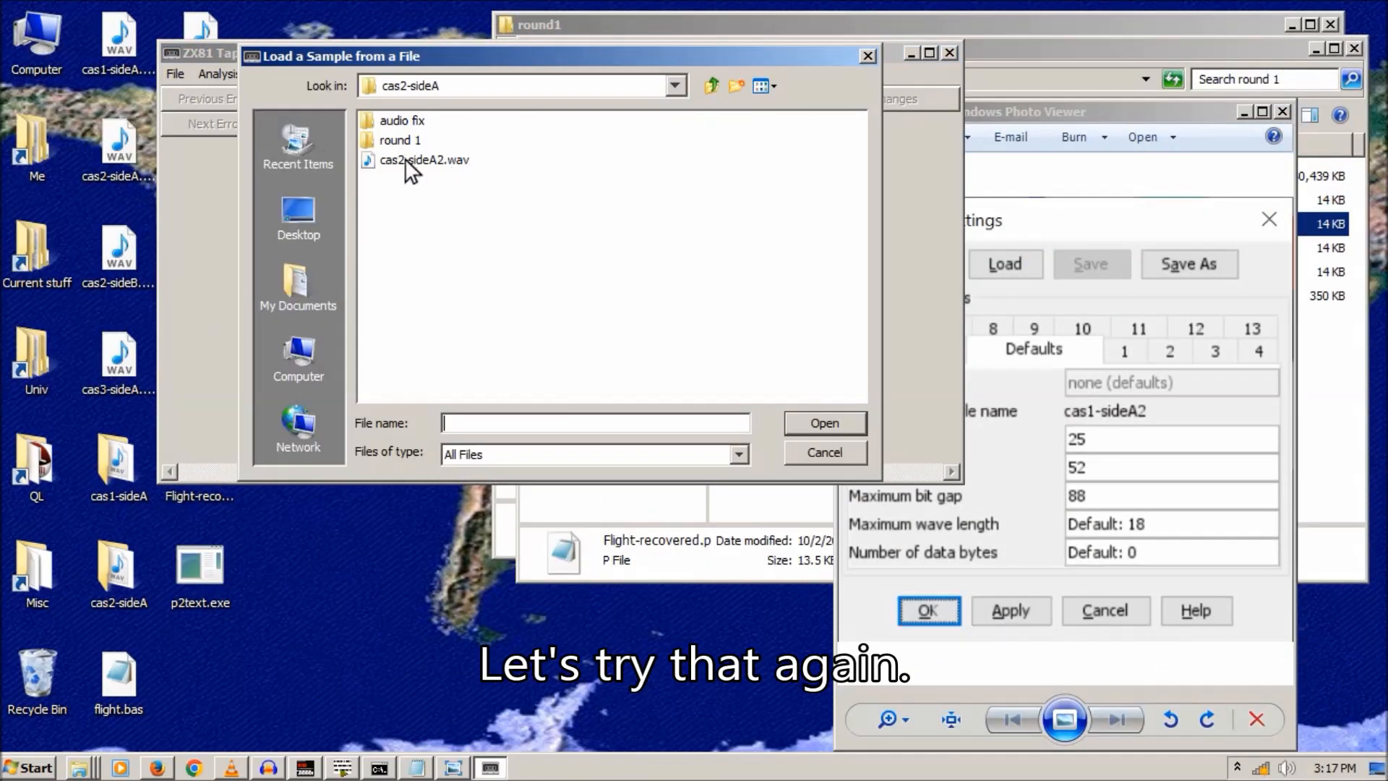
click(298, 209)
double_click(489, 200)
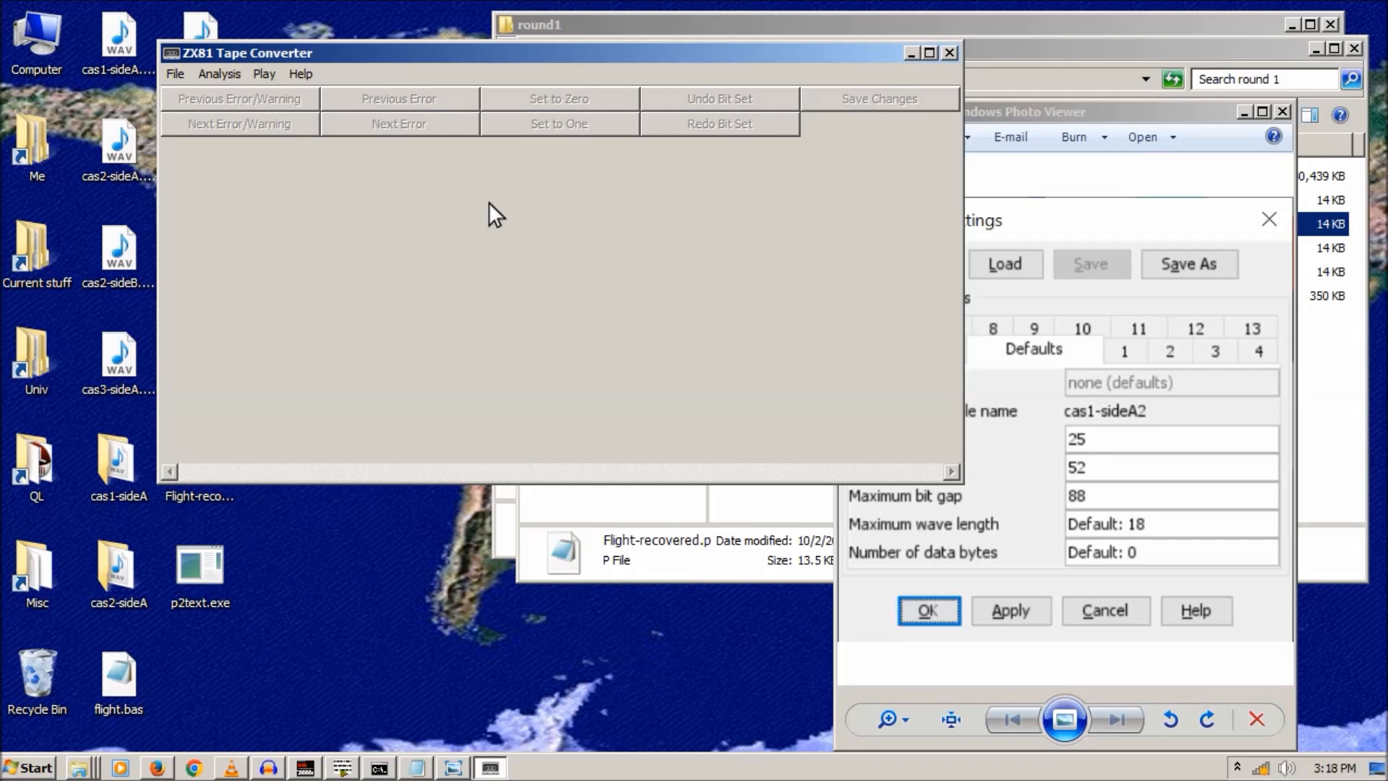
click(1284, 107)
click(1284, 109)
- Minimize the round 1 folder, close round1, and centre the converter window on screen
click(1186, 45)
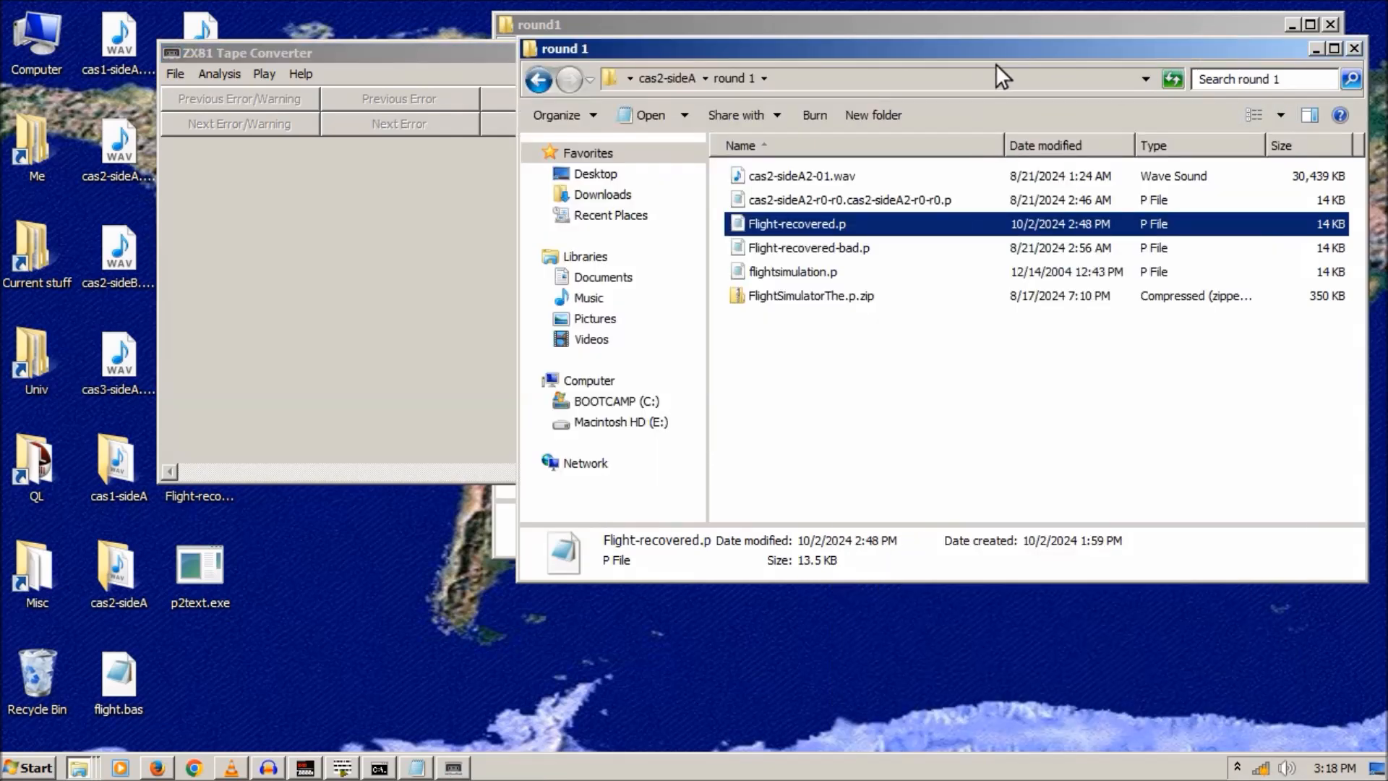
drag(795, 54, 793, 196)
click(1305, 193)
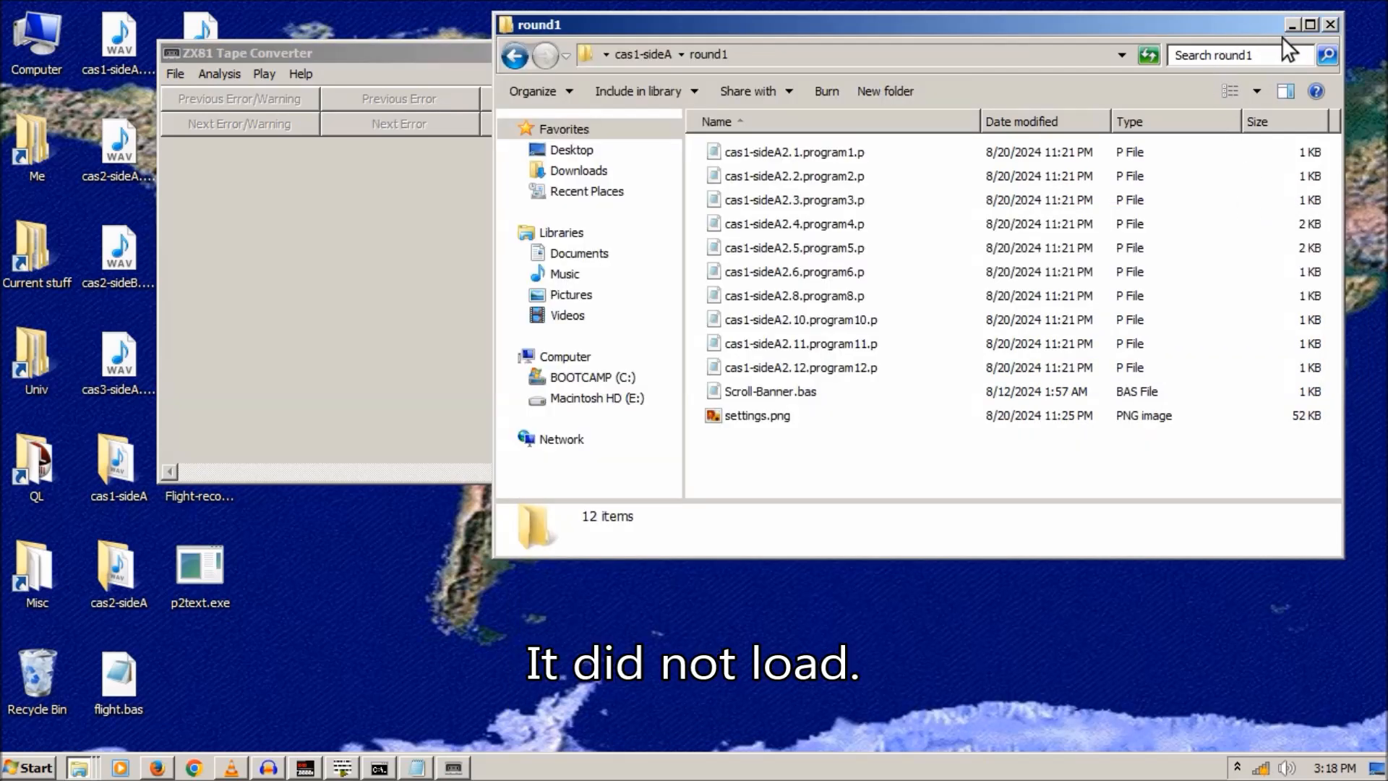
click(1330, 25)
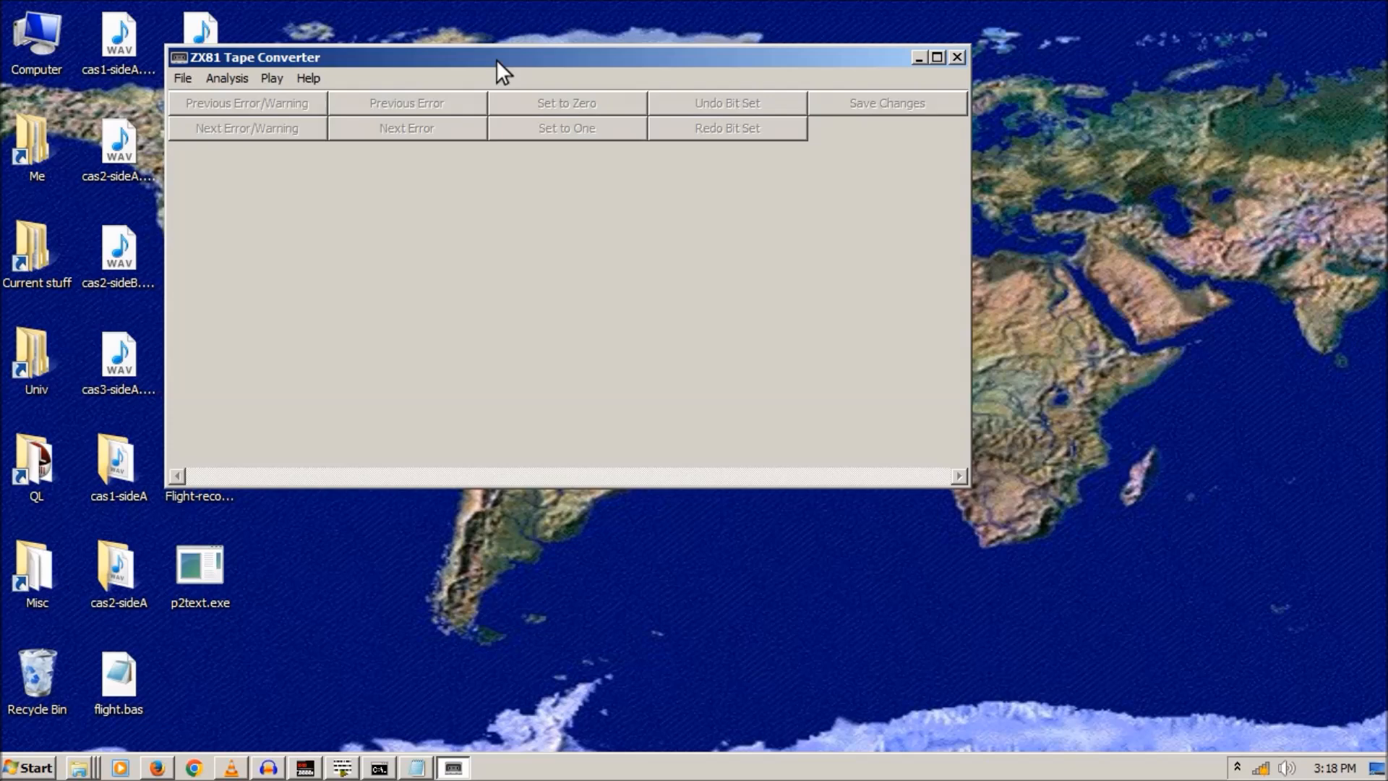
drag(496, 58, 670, 115)
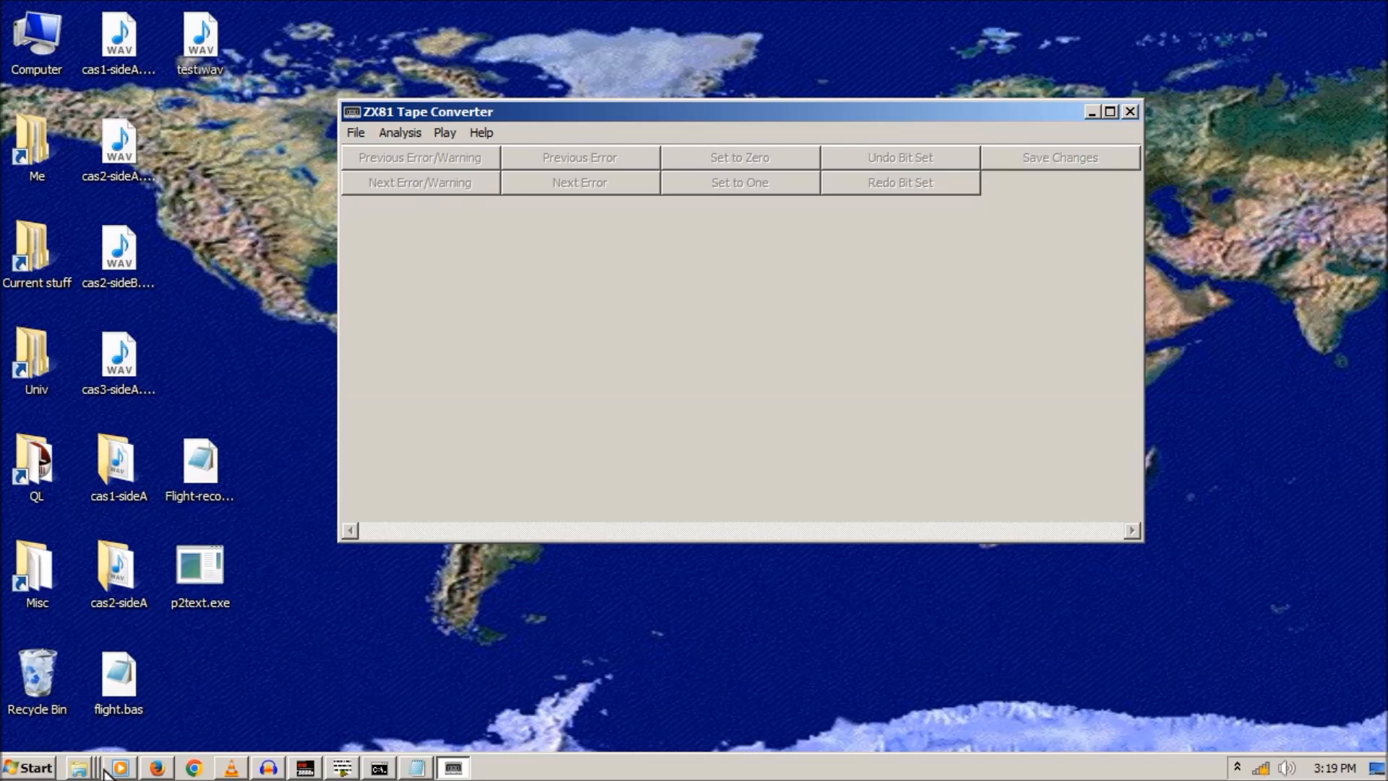
click(157, 768)
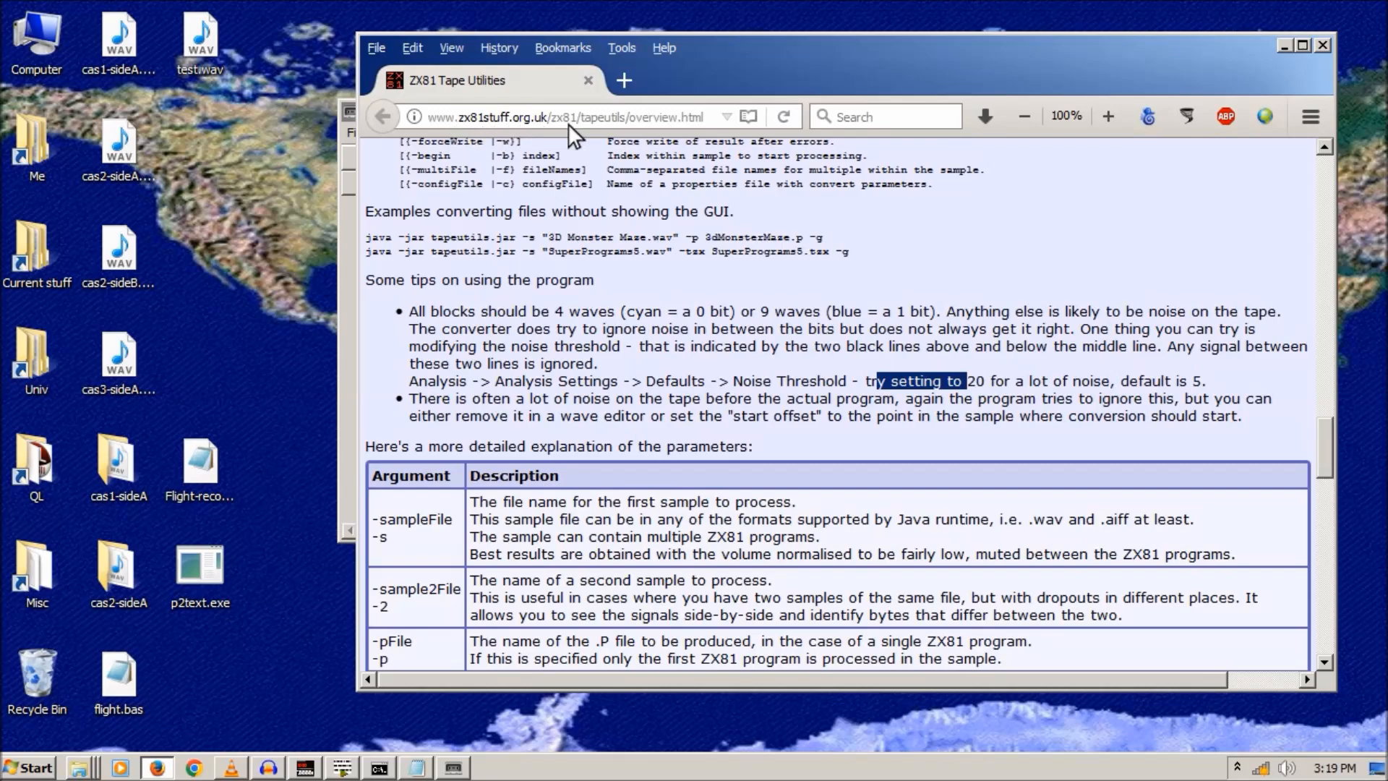
- Scroll Firefox to the top of the Java ZX81 Tape Converter Overview page
drag(1316, 428, 1302, 148)
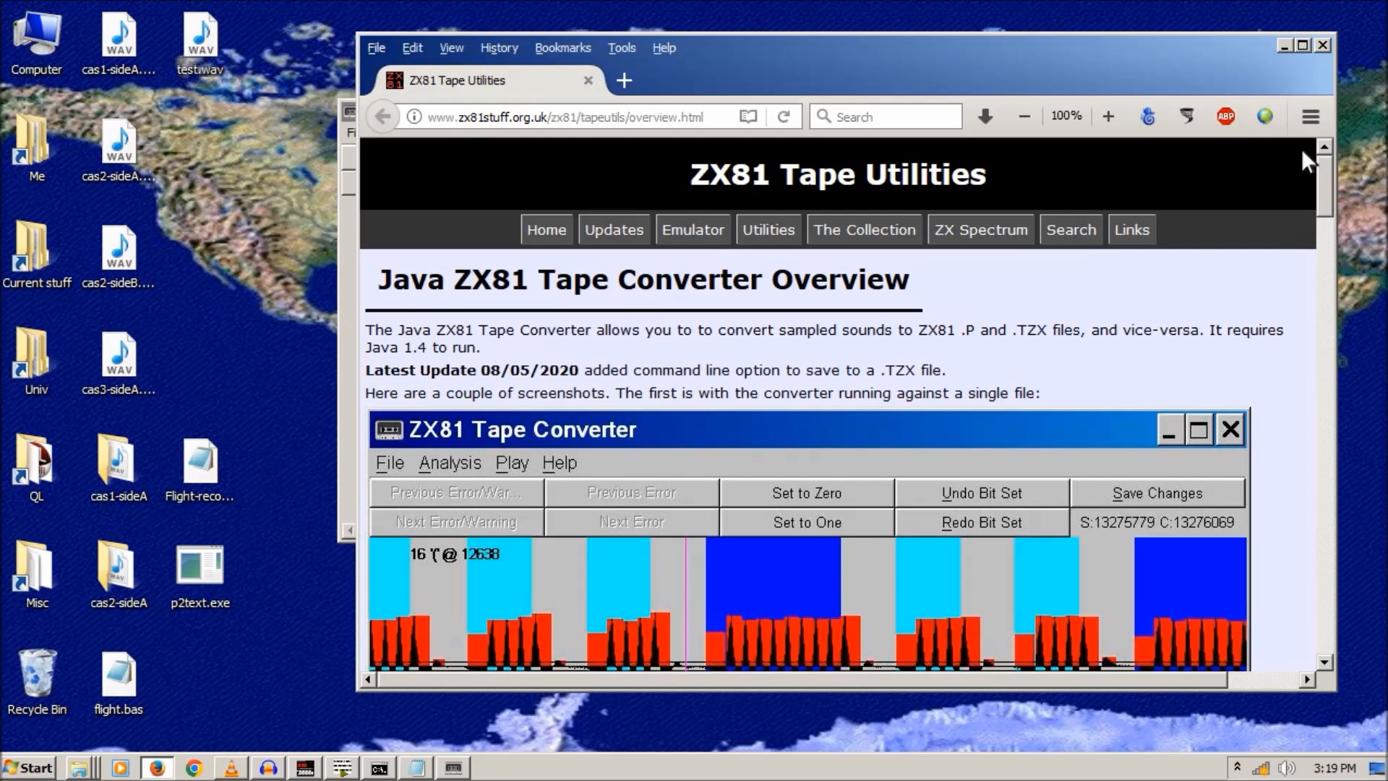